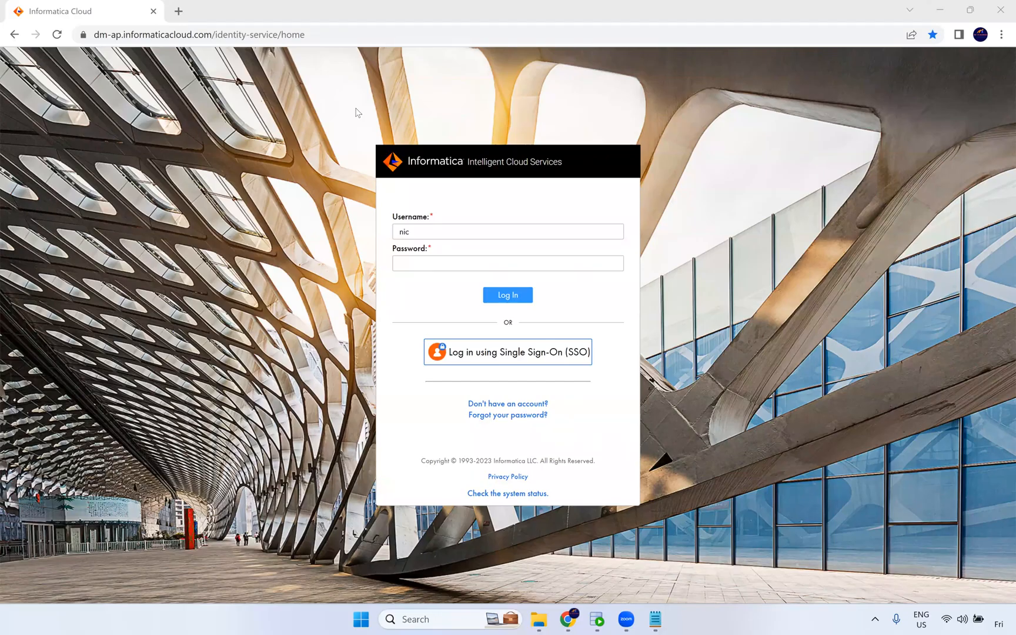
Switch to the task-list notes and highlight the task names one by one, from Mapping Task to PowerCenter Task.
left_click(652, 620)
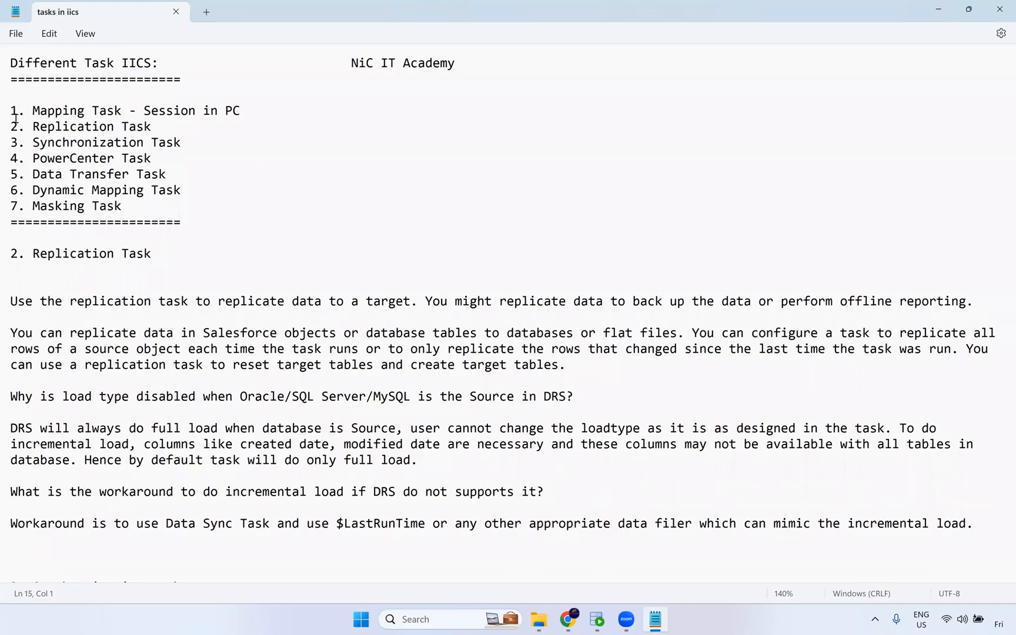
left_click_drag(34, 110, 242, 111)
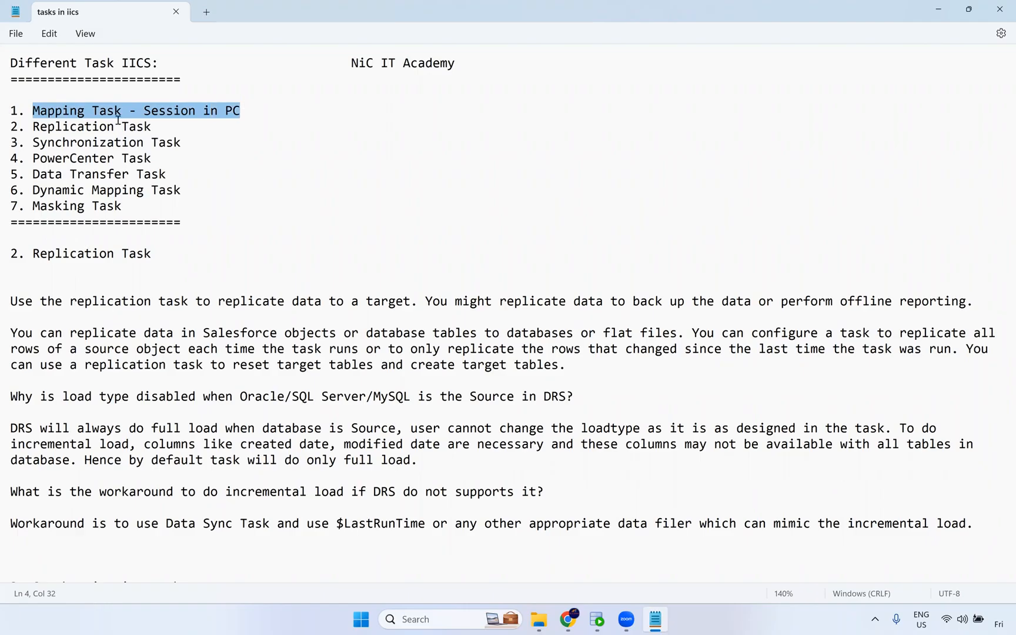
left_click_drag(34, 127, 143, 127)
mouse_move(34, 142)
left_mouse_down()
mouse_move(181, 142)
mouse_move(35, 129)
left_mouse_up()
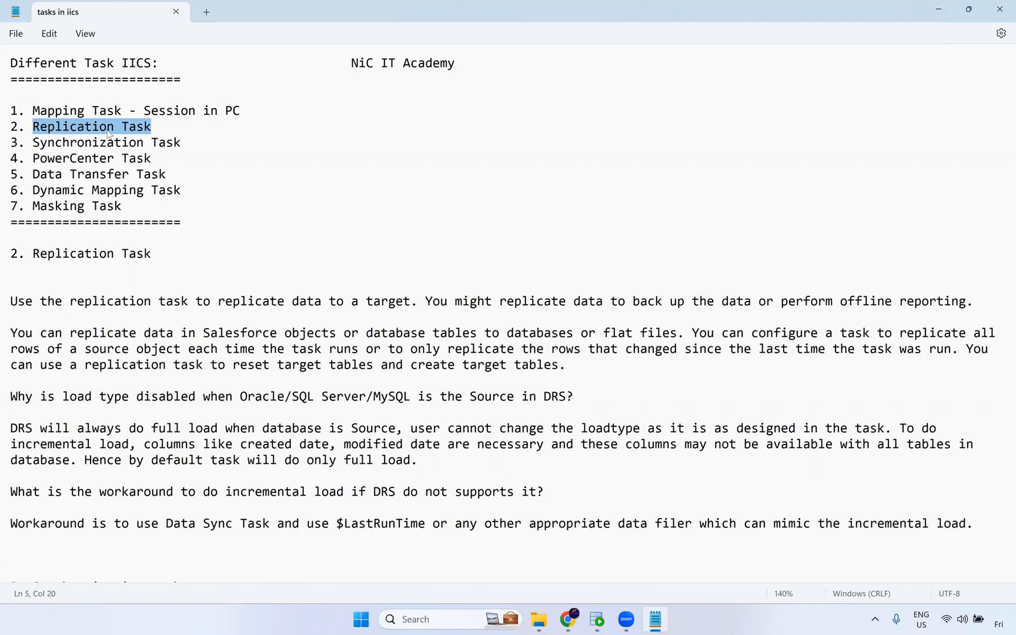
double_click(134, 144)
left_click_drag(181, 144, 32, 144)
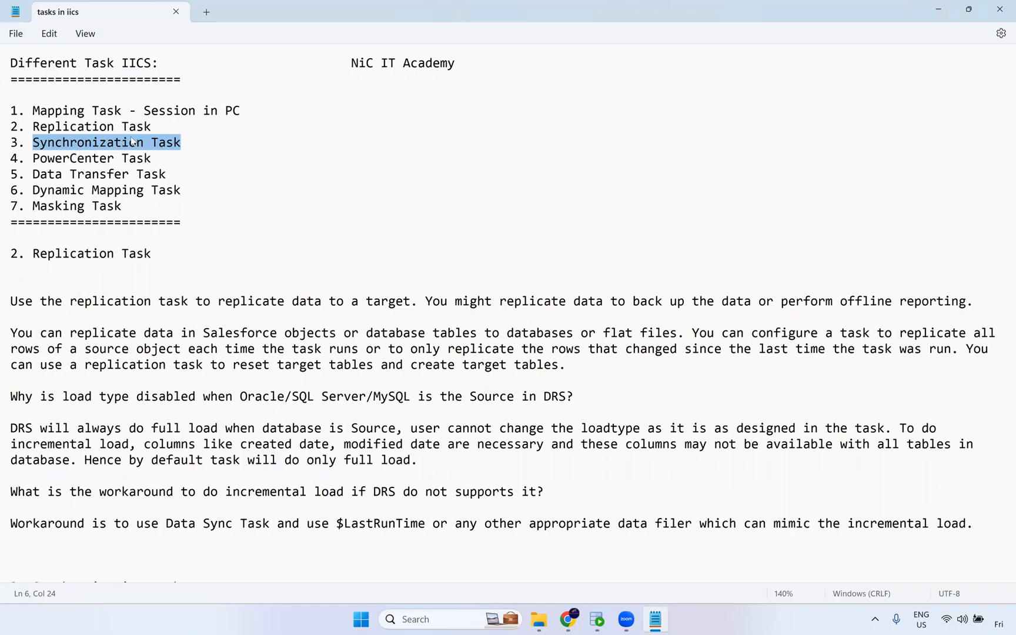
key("alt+Tab")
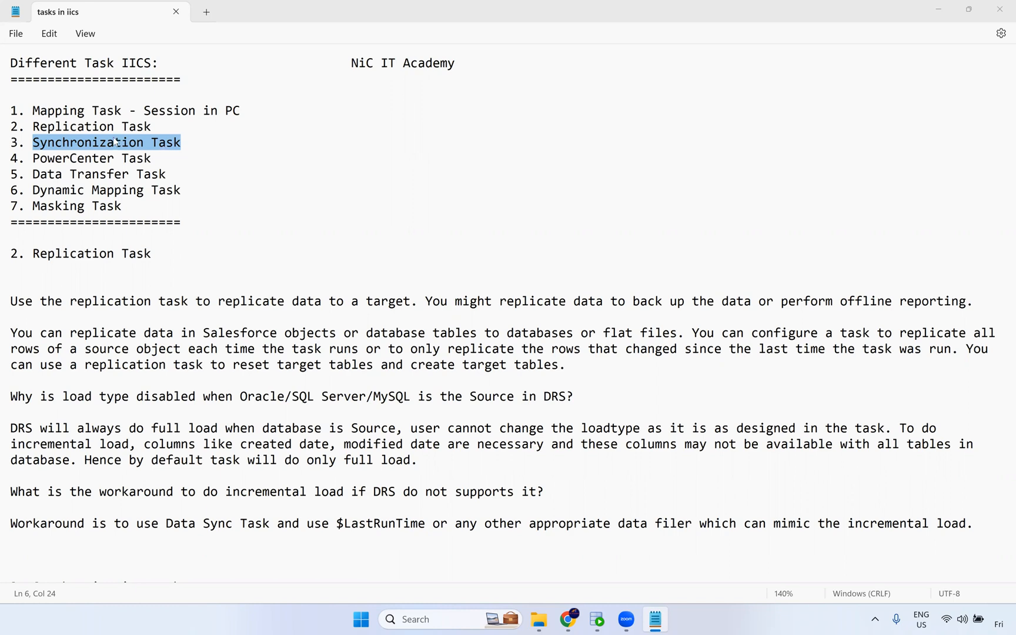
left_click_drag(163, 163, 35, 164)
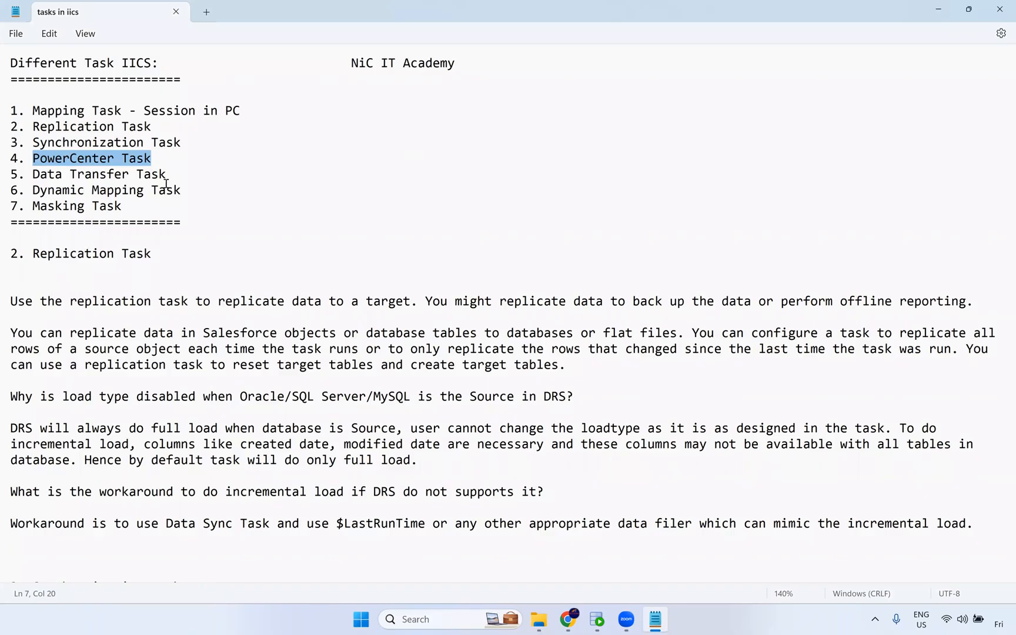
Open the Windows Services console through the Run dialog.
mouse_move(564, 623)
key("super+r")
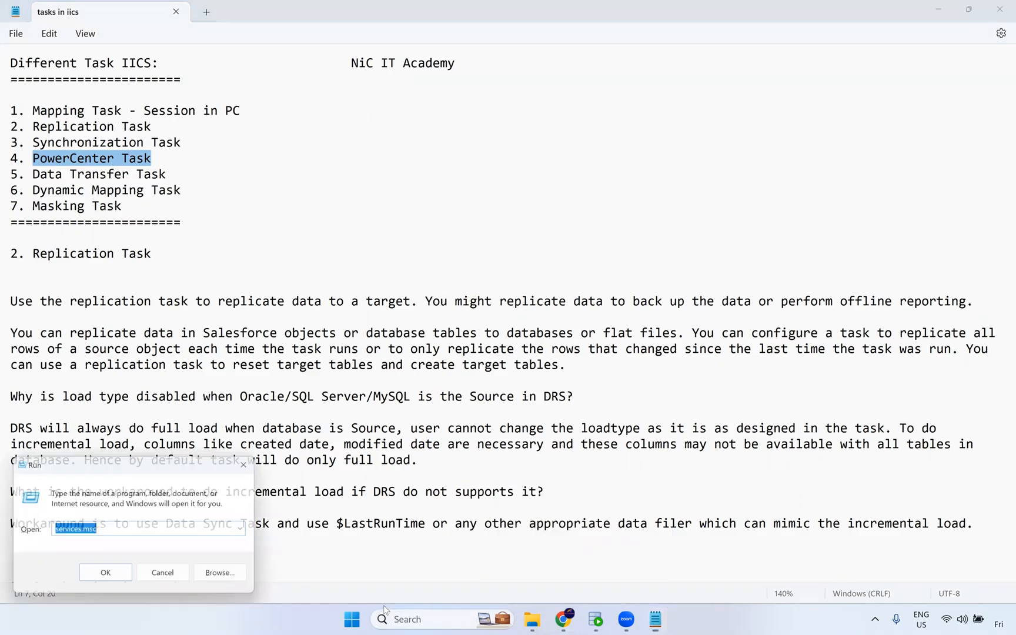
key("Down")
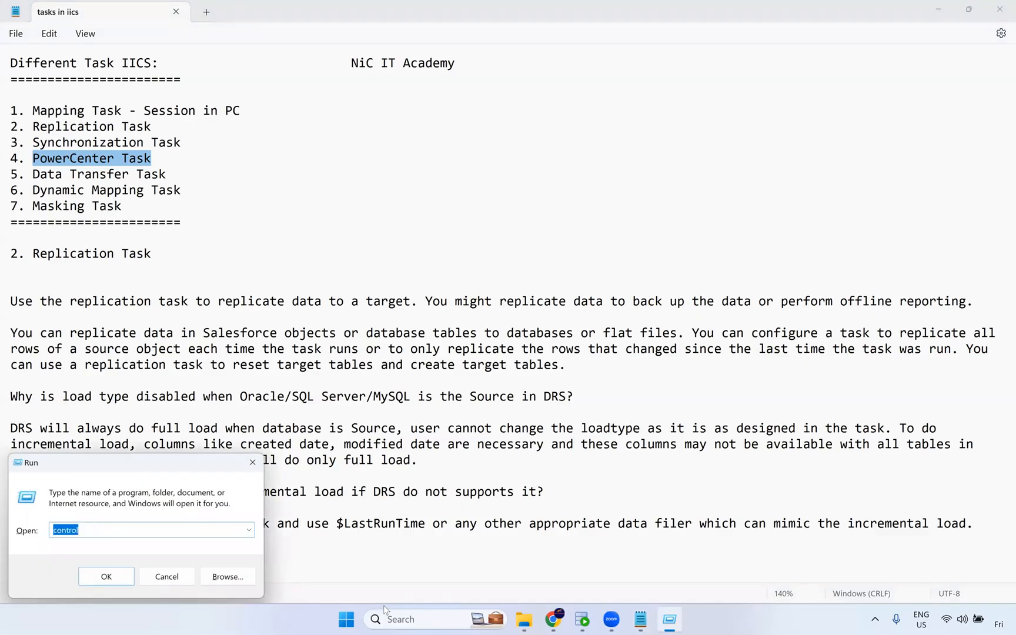
key("Escape")
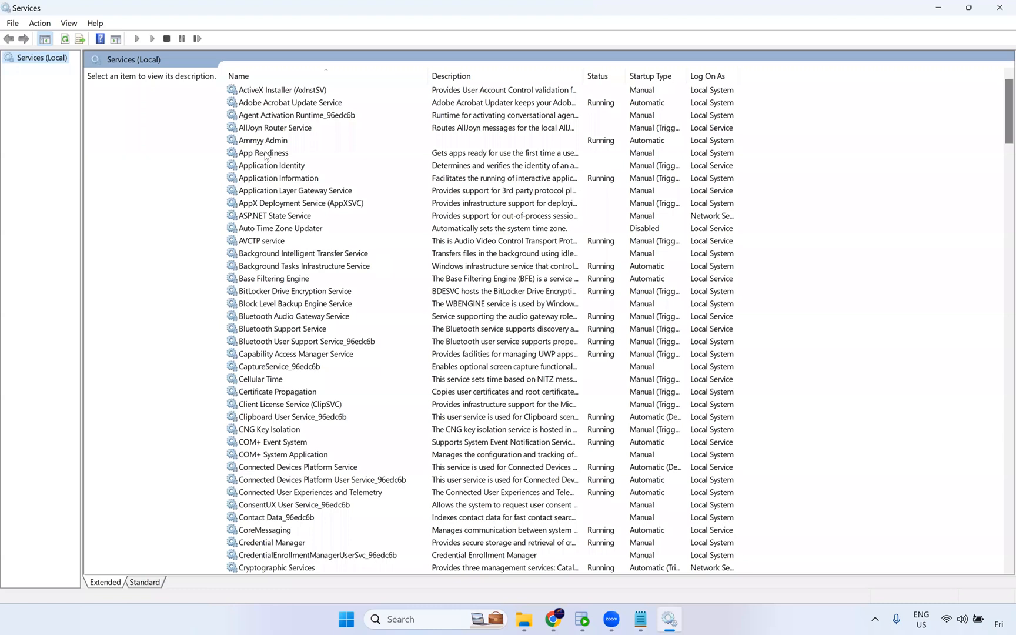
Jump to the Informatica 10.4.1 service in the list and start it.
left_click(283, 105)
key("i")
key("n")
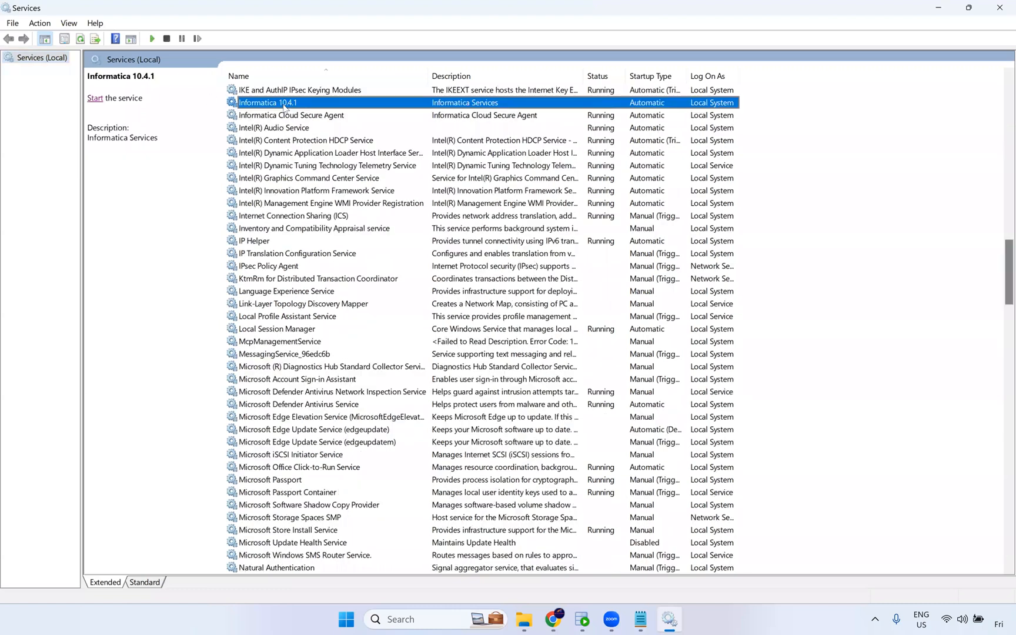
left_click(96, 98)
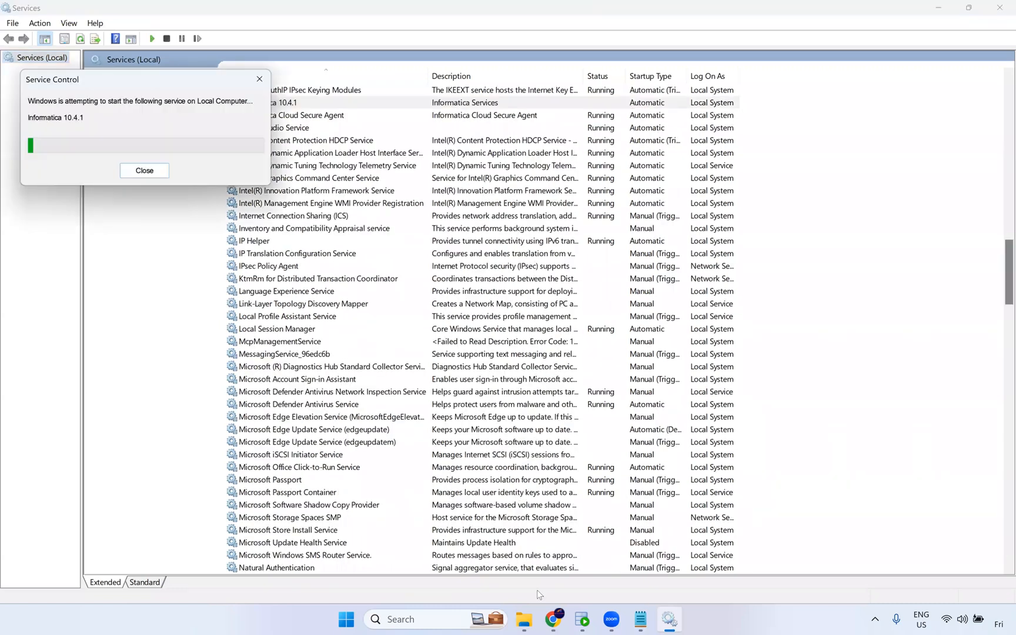
Return to the task-list notes and highlight the PowerCenter Task entry.
left_click(642, 621)
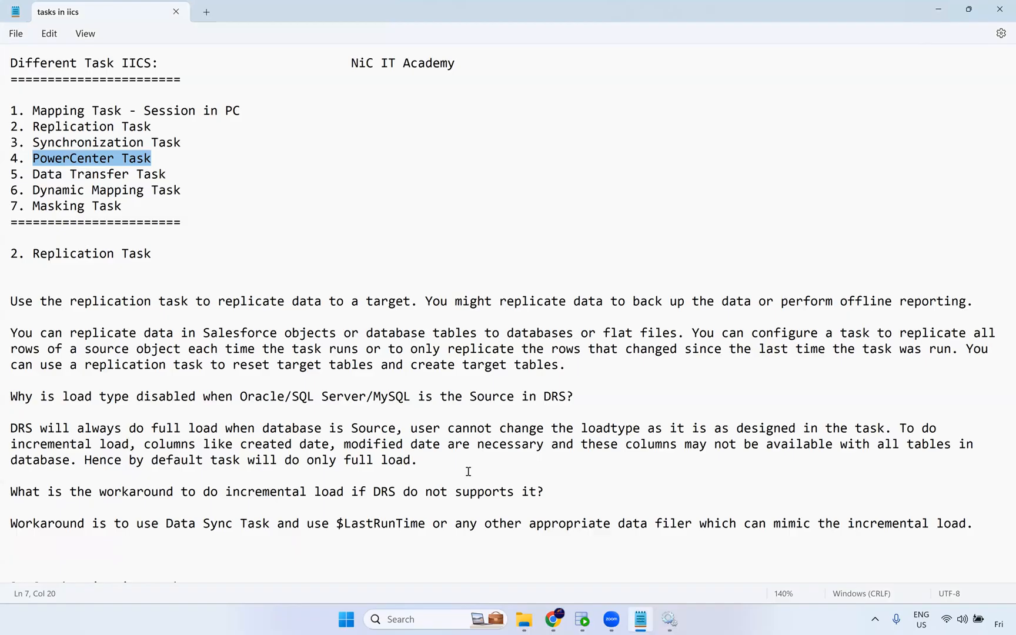
left_click(159, 158)
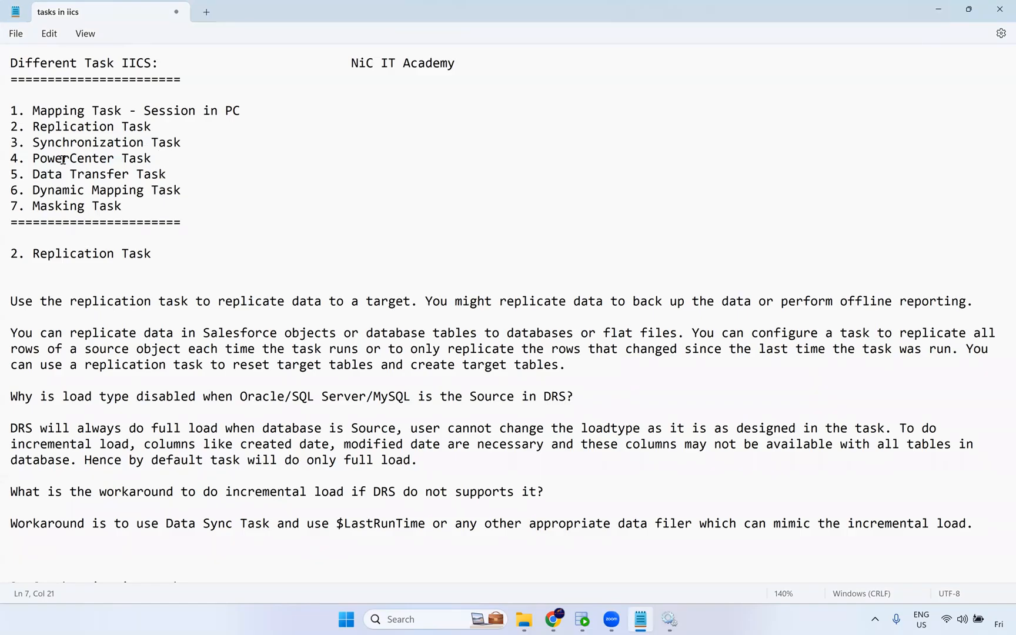
left_click(33, 158, "shift")
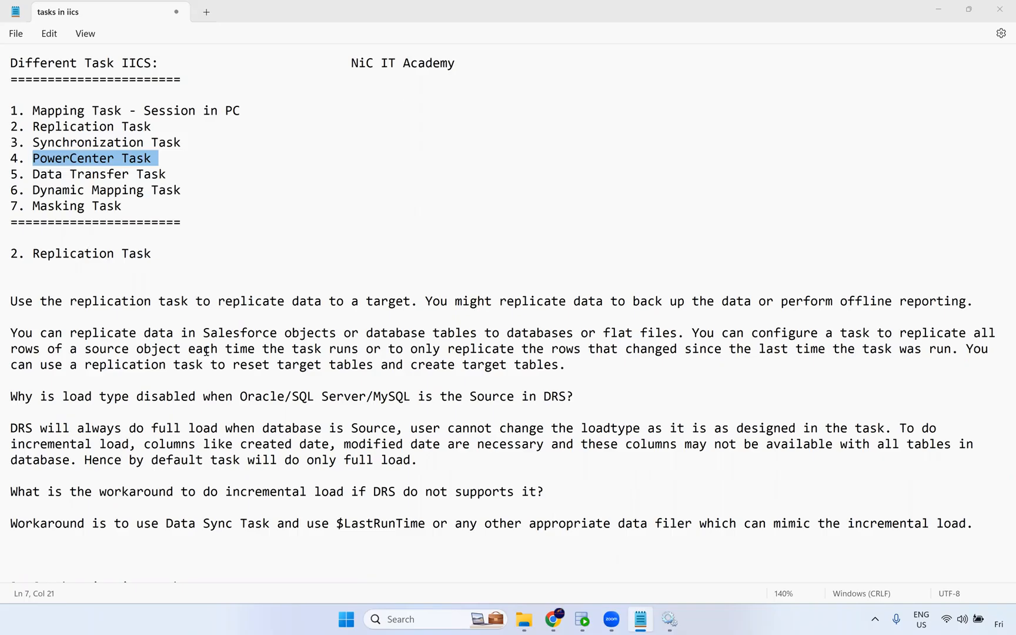
Browse the exported workflow XML files in the Task in iics folder.
left_click(553, 619)
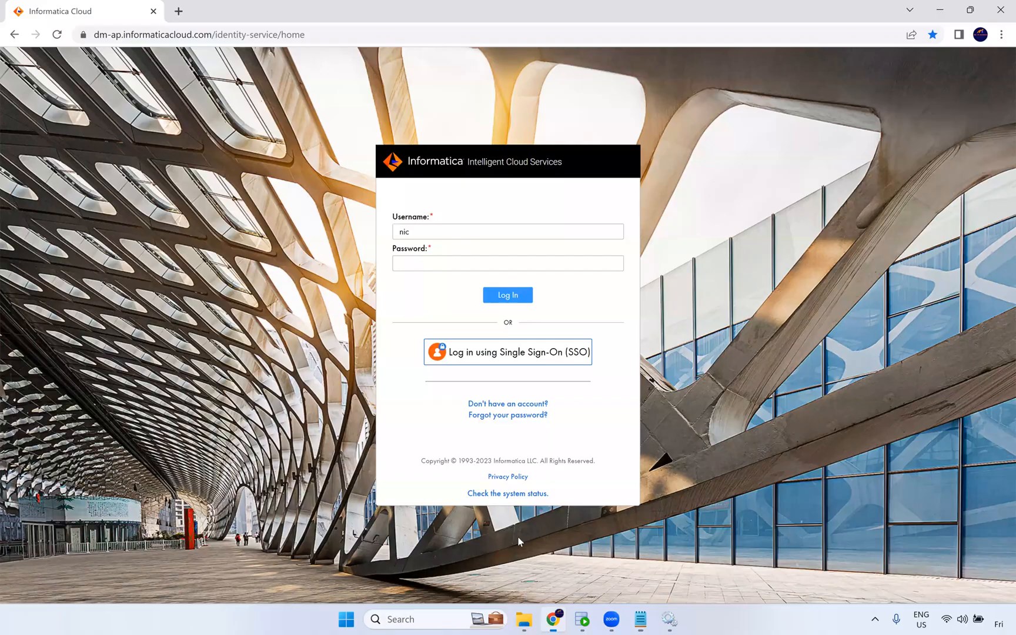
key("alt+Tab")
key("Down")
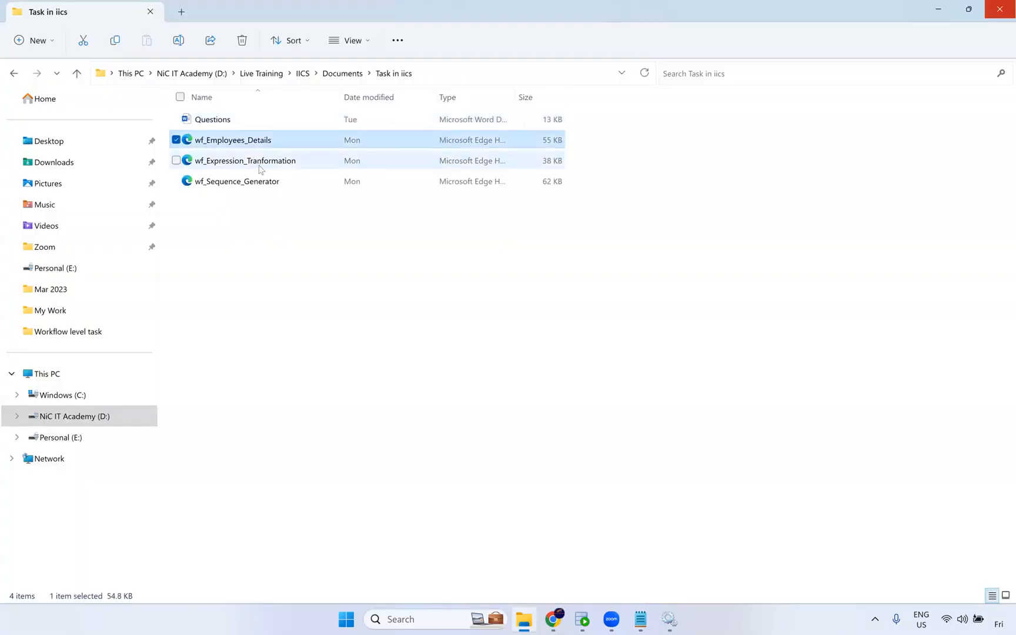
left_click(257, 161)
left_click(261, 179)
left_click(268, 137)
key("Down")
key("Down")
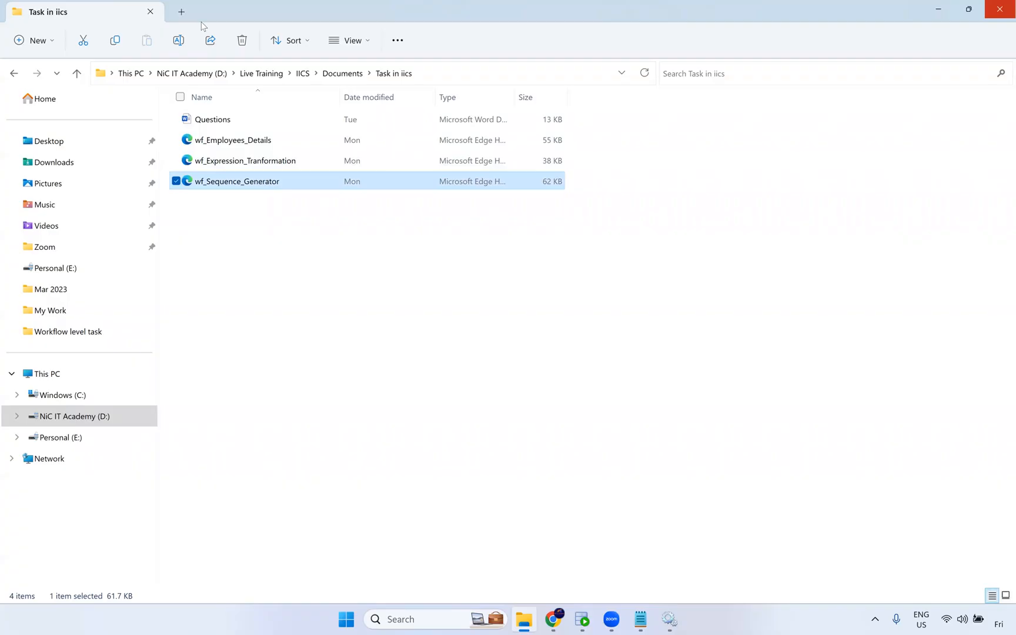
key("alt+Tab")
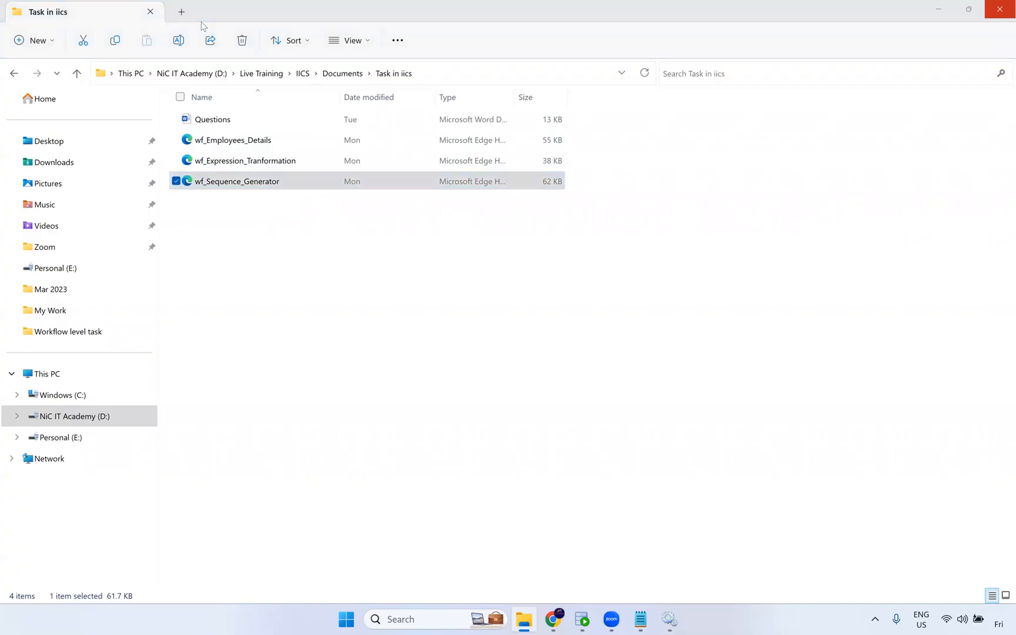
left_click(260, 149)
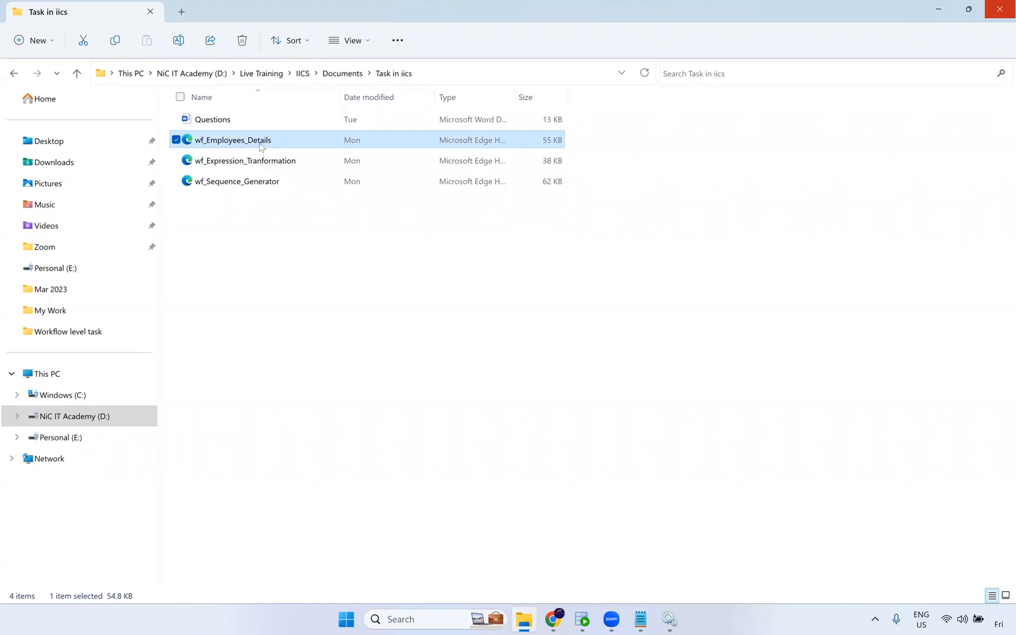
Open wf_Employees_Details with Notepad++.
right_click(260, 147)
mouse_move(392, 209)
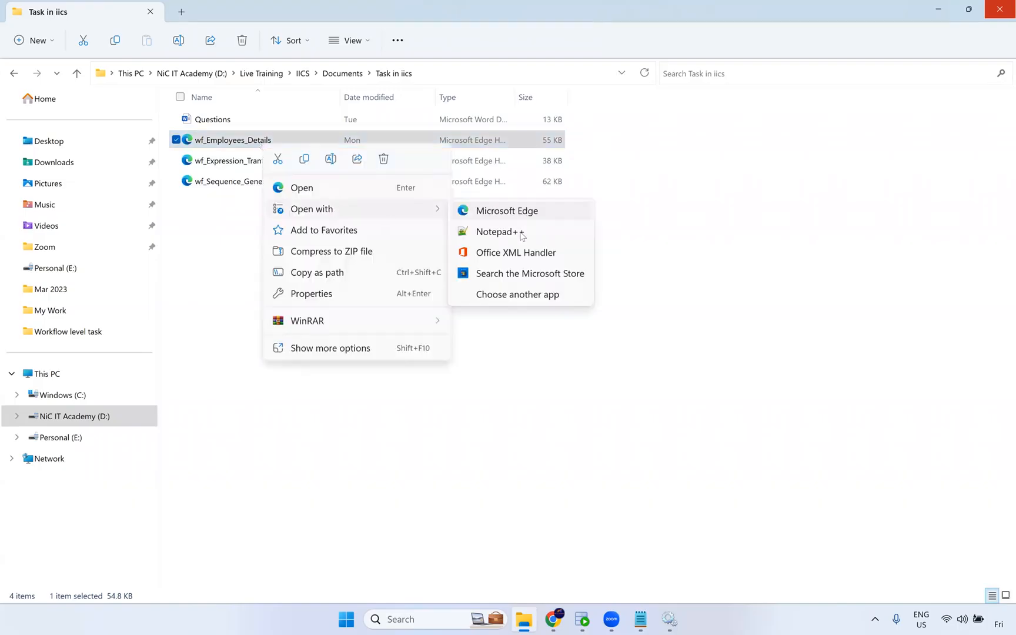
left_click(519, 232)
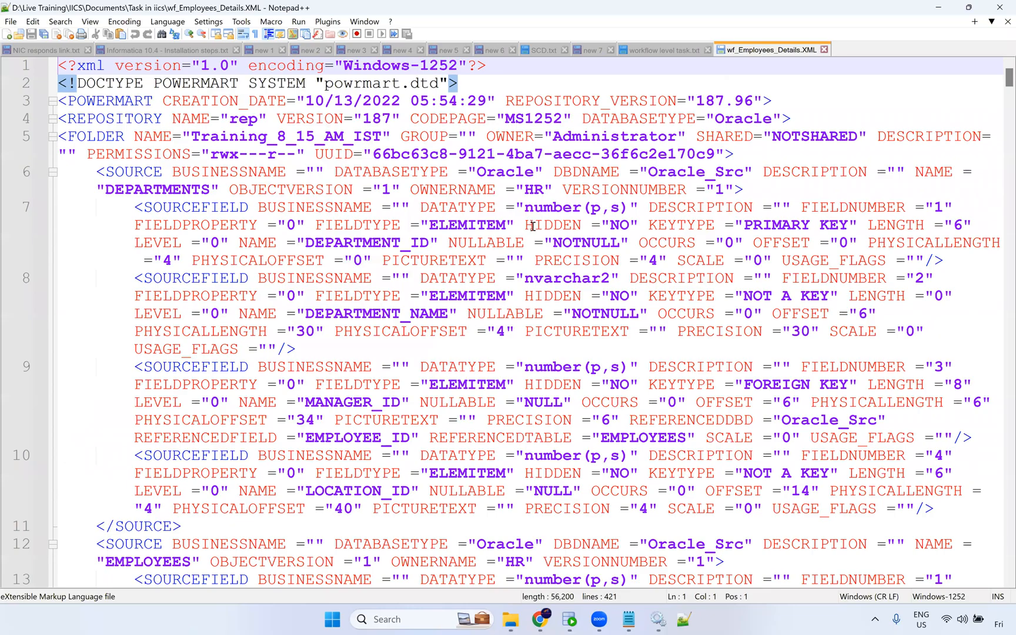
Search the workflow XML for m_ and select the first mapping name found.
scroll(532, 226, "down", 3)
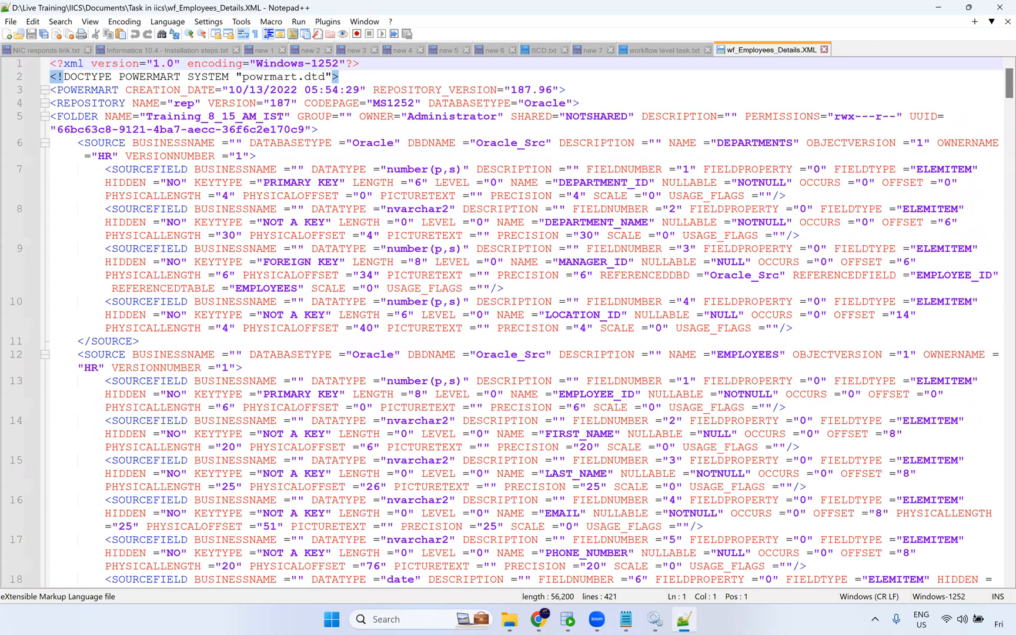
key("ctrl+f")
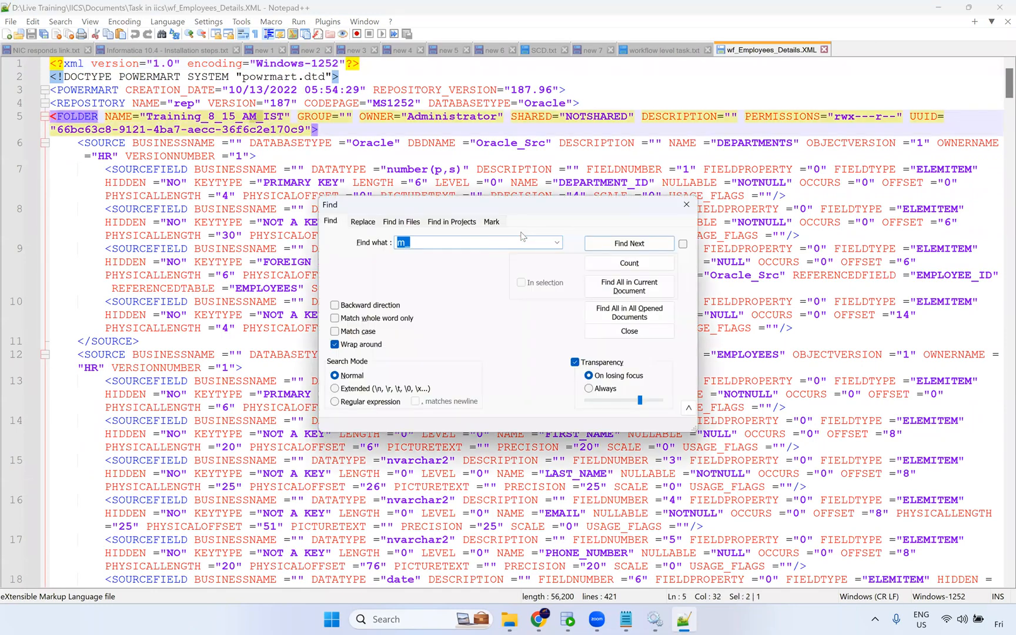
key("Return")
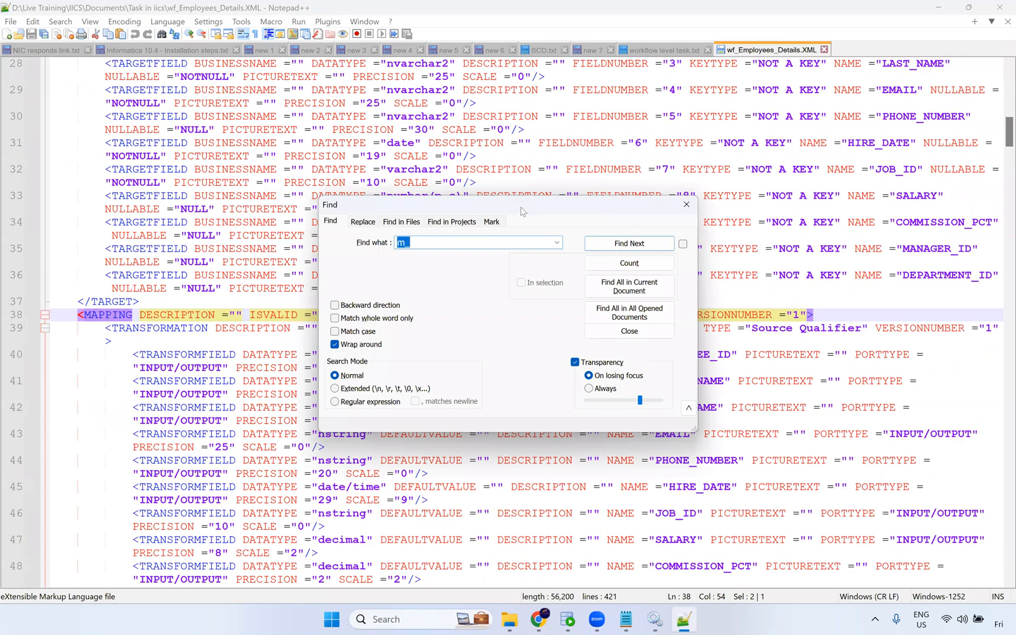
left_click_drag(521, 207, 306, 72)
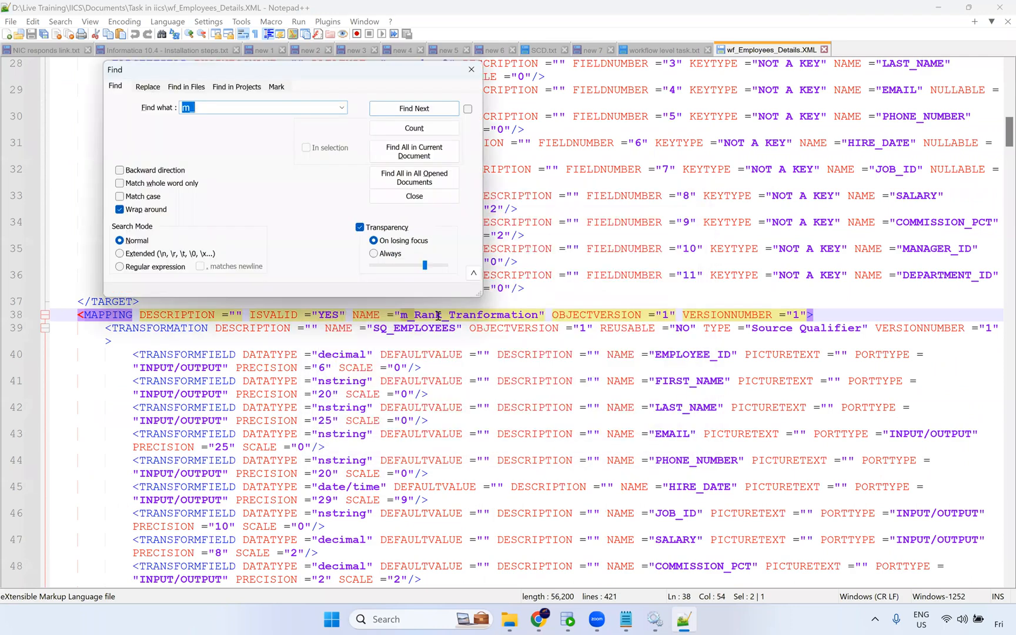
double_click(437, 327)
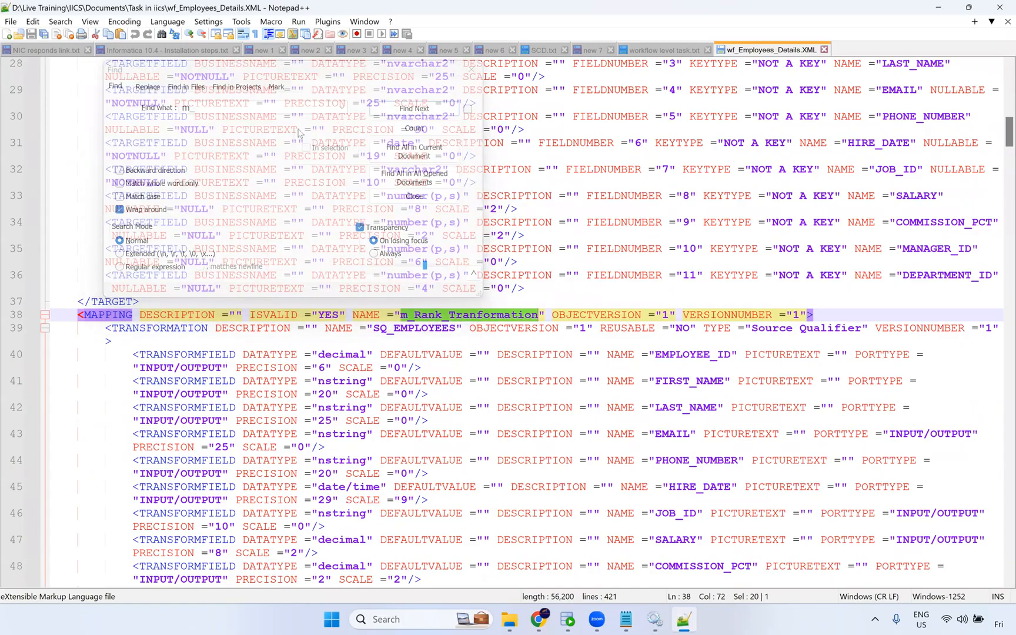
List all m_ matches in the document and inspect the mapping and session entries, then close the results.
left_click(439, 109)
left_click(438, 109)
left_click(419, 153)
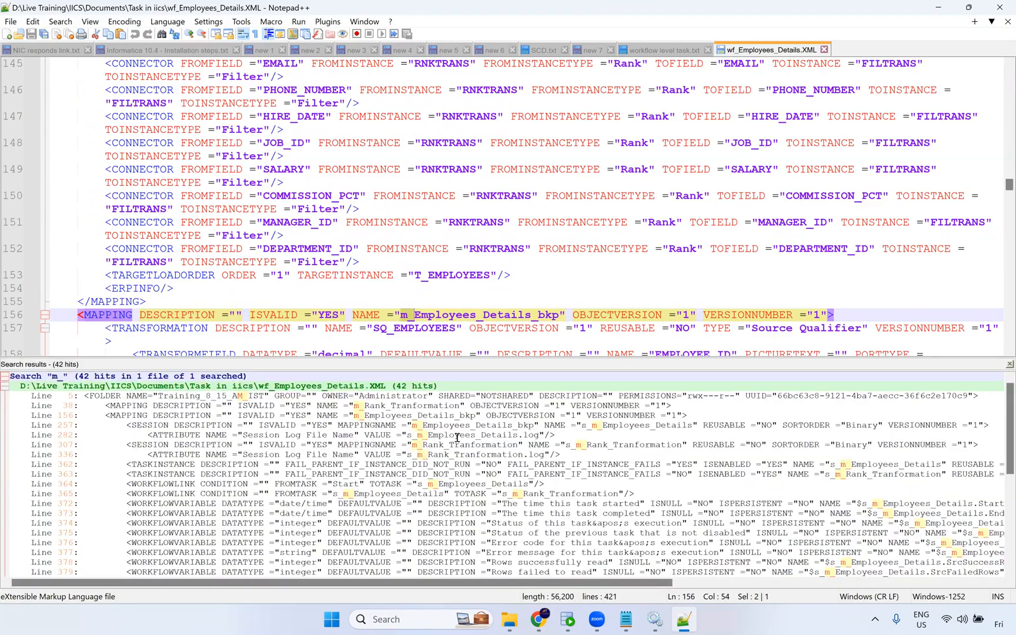
double_click(416, 437)
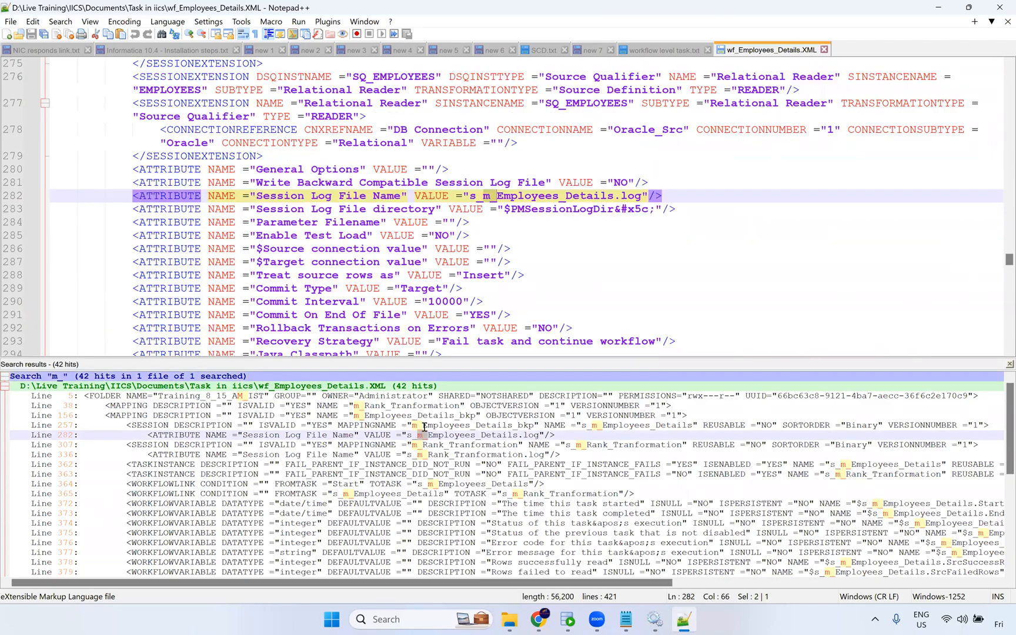
double_click(507, 426)
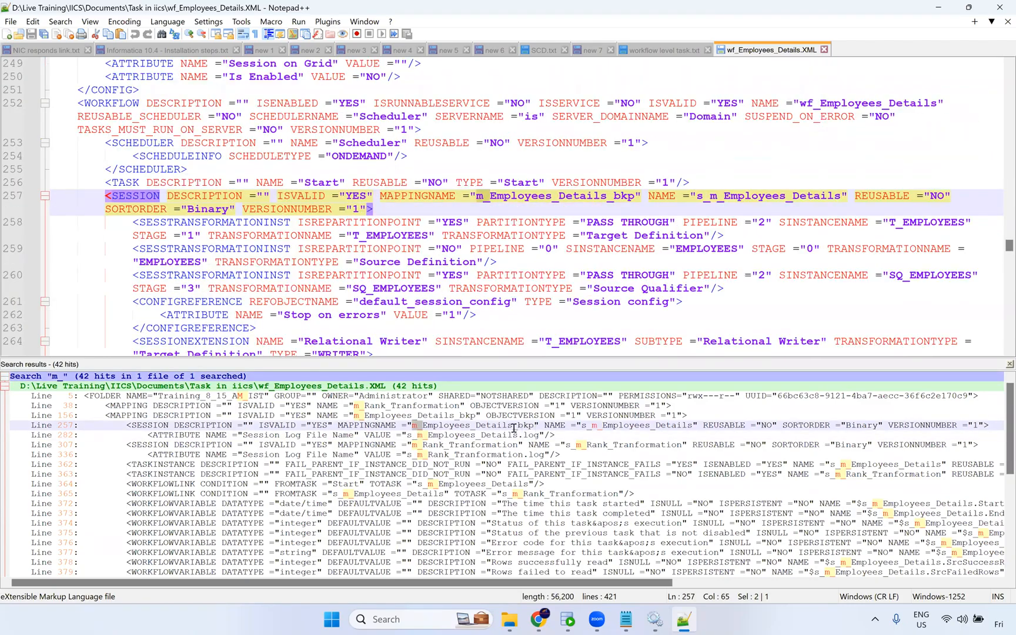
left_click_drag(534, 428, 416, 430)
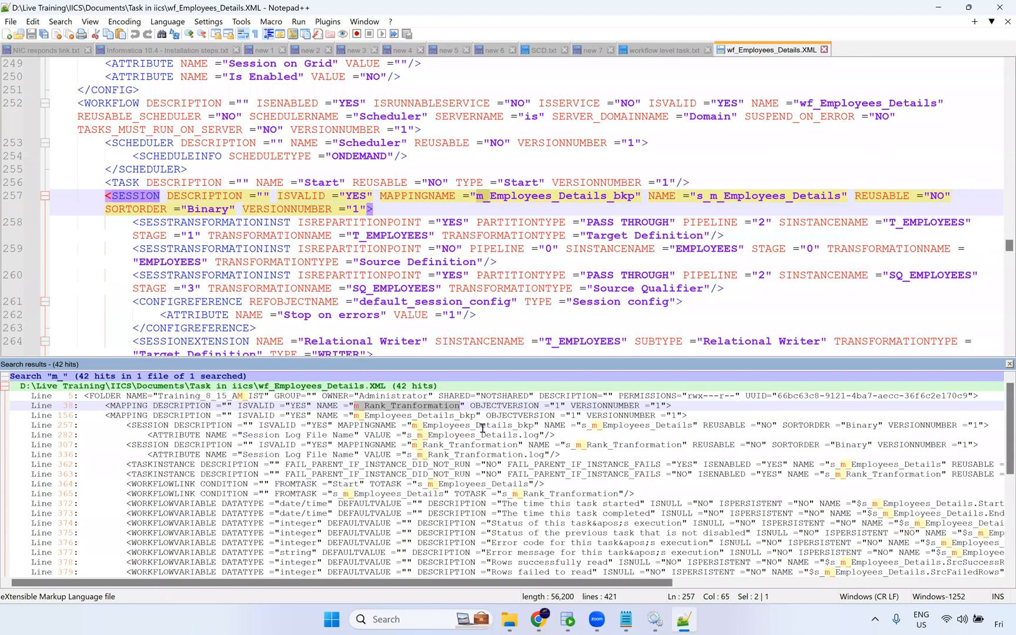
left_click(1009, 364)
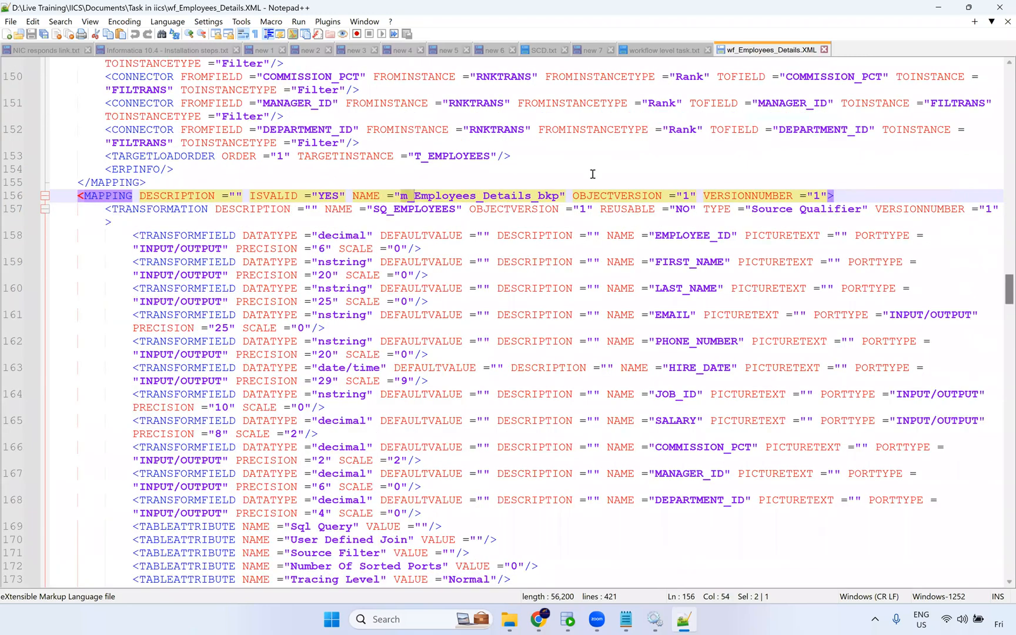
Open wf_Expression_Tranformation with Notepad++ from the Task in iics folder.
key("alt+Tab")
left_click(275, 167)
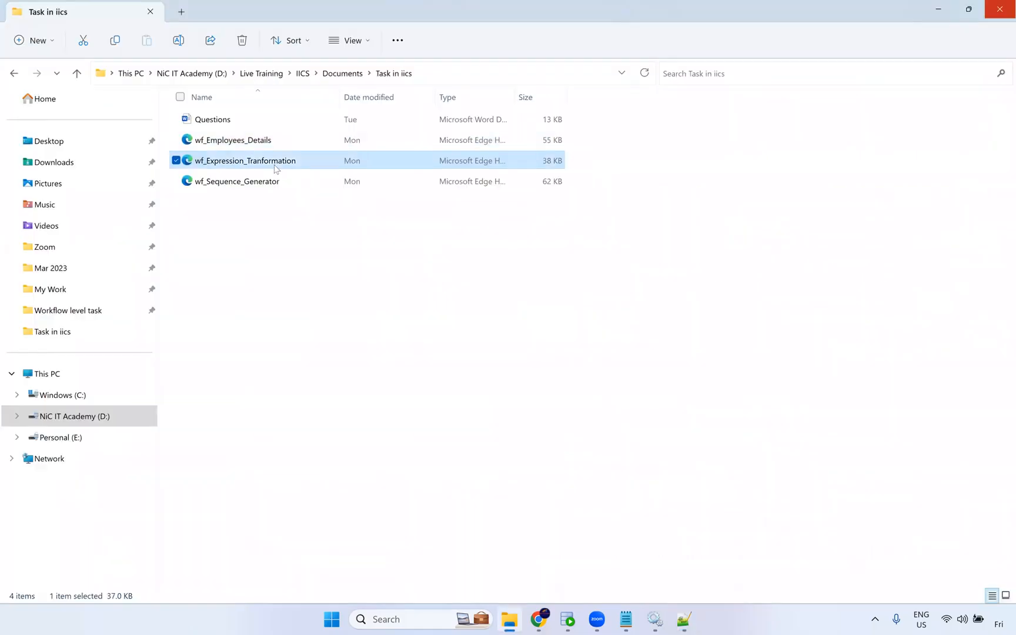
right_click(276, 169)
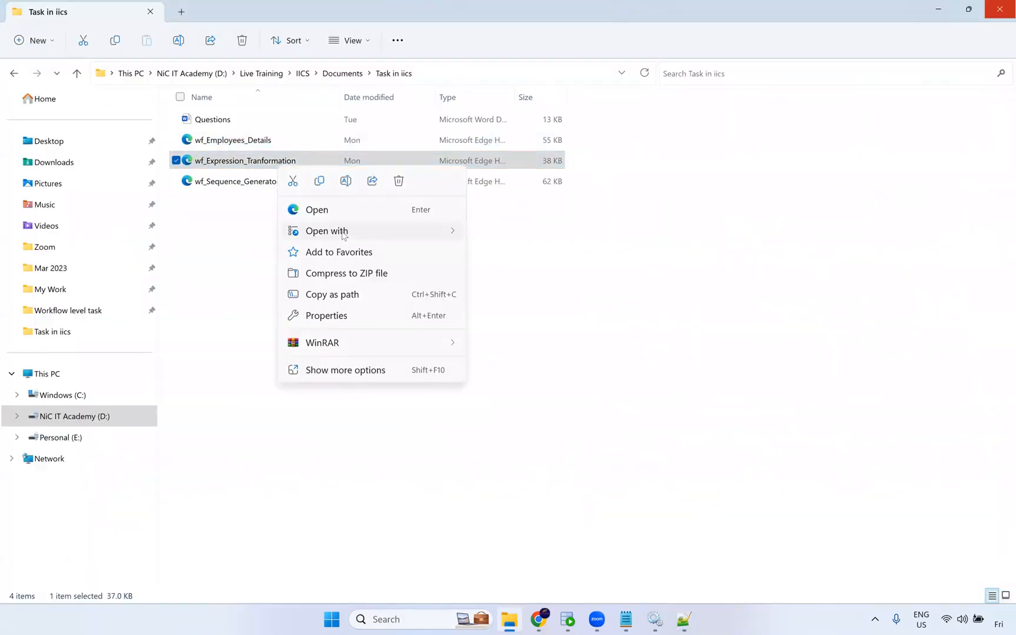
mouse_move(344, 235)
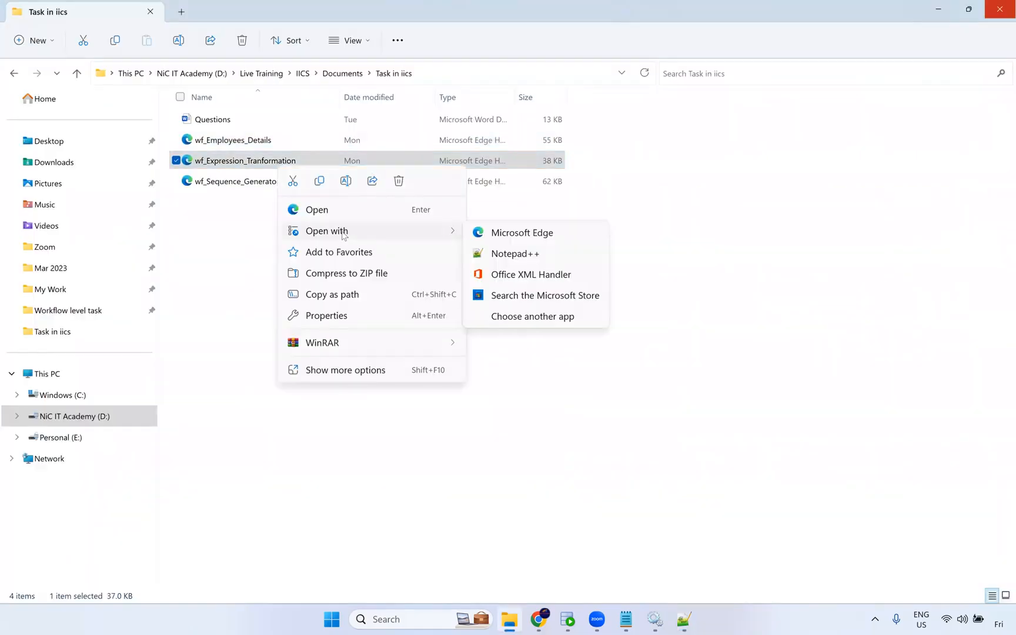
left_click(515, 254)
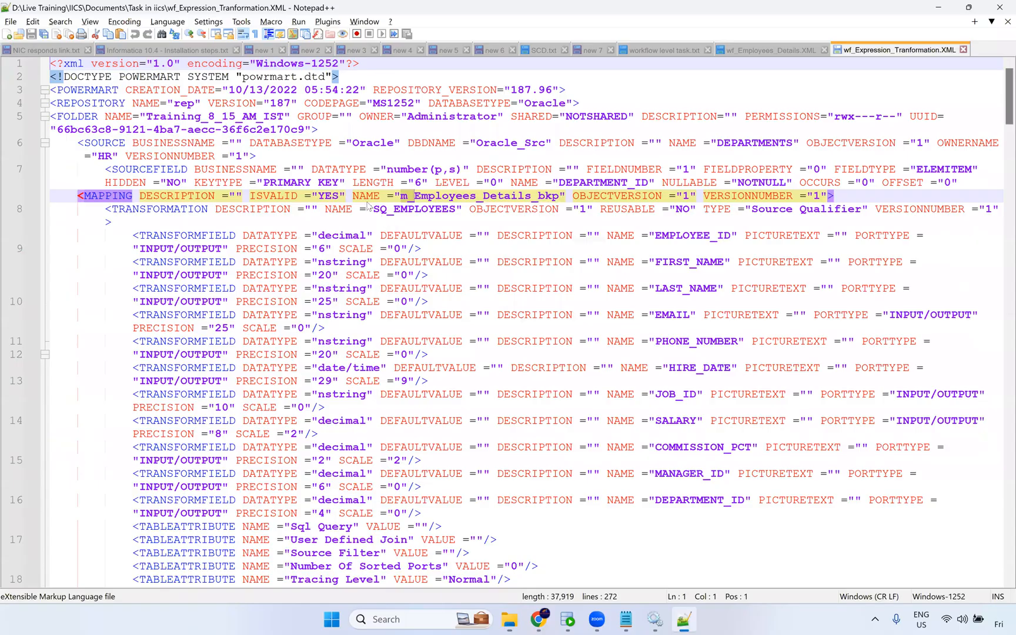
Search wf_Expression_Tranformation for all m_ matches, review the mapping and session entries, then close the results.
key("ctrl+f")
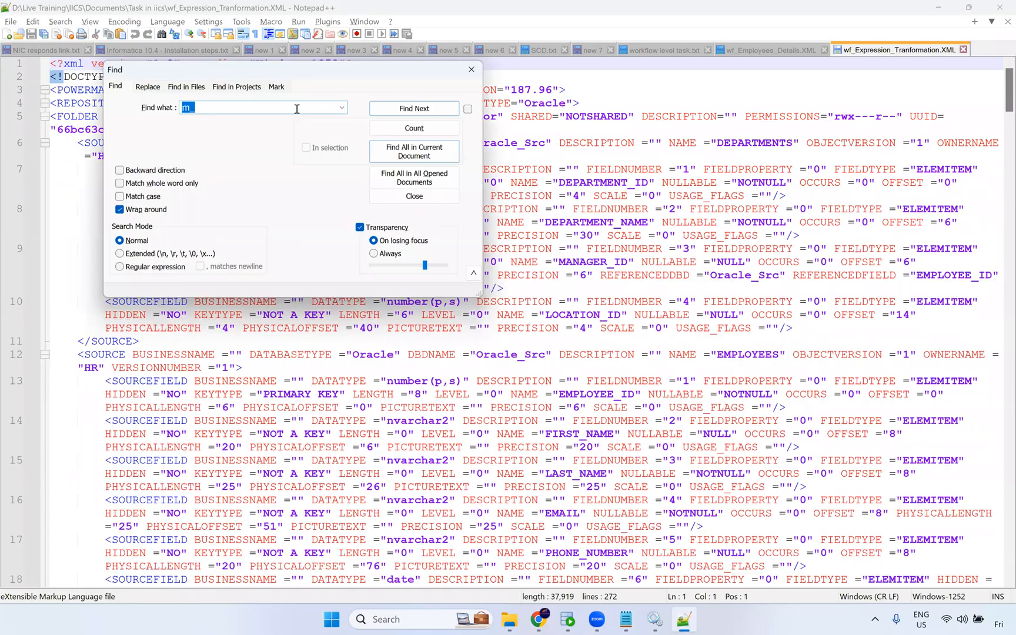
left_click(412, 152)
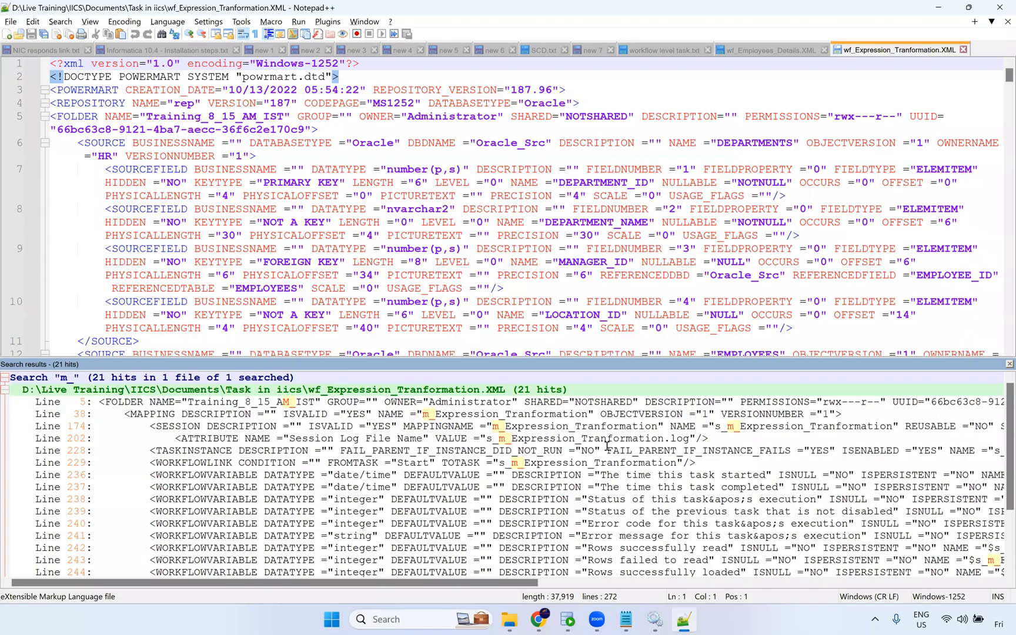
left_click_drag(509, 583, 569, 585)
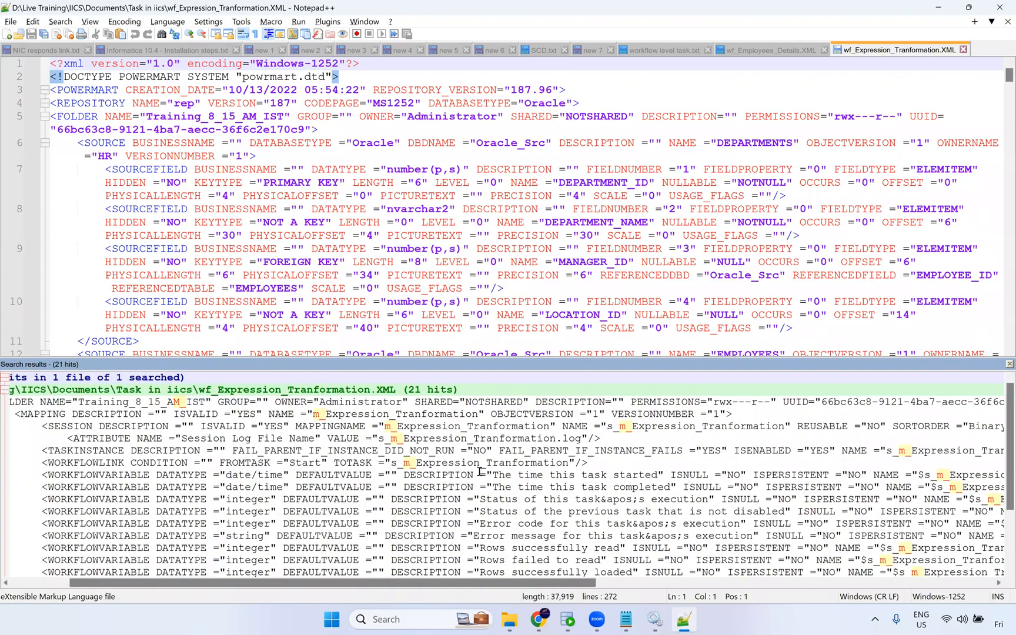
left_click(1010, 364)
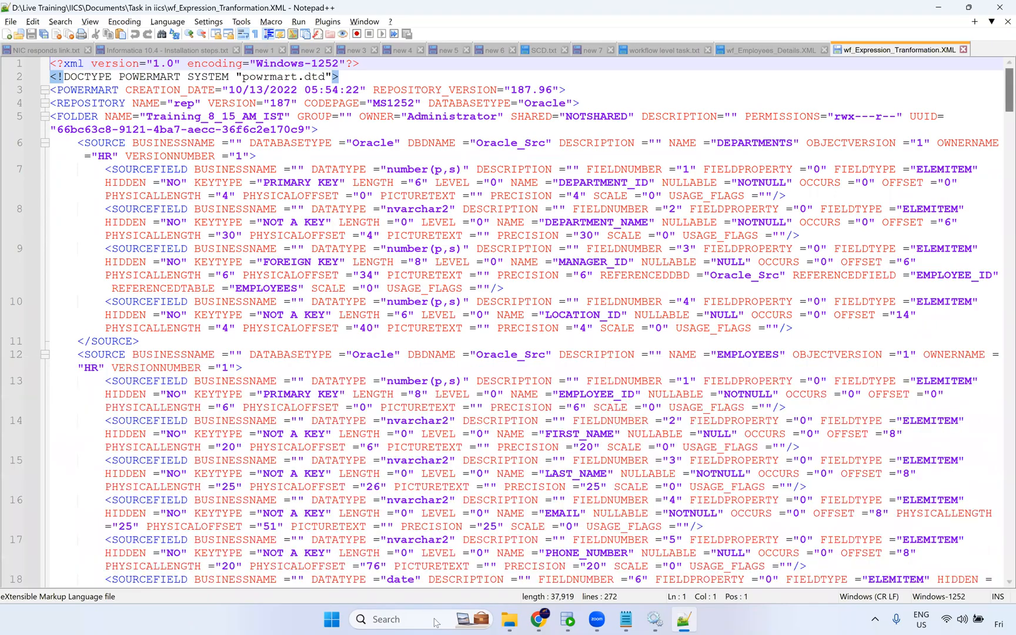
Switch to the browser and log in to Informatica Intelligent Cloud Services with the account e-mail and password.
left_click(539, 620)
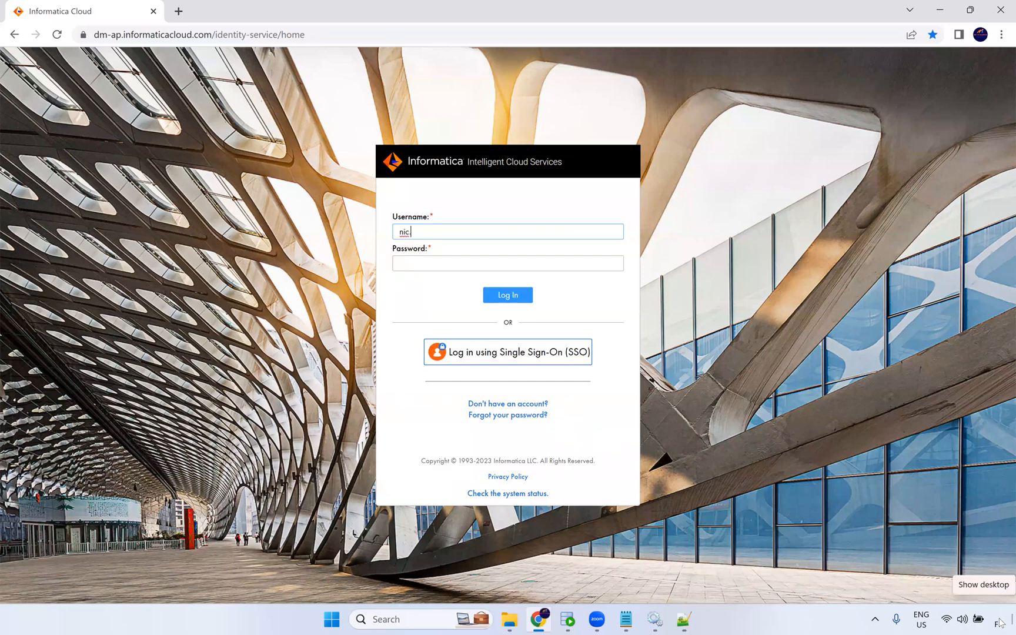
key("Tab")
type("•••••••")
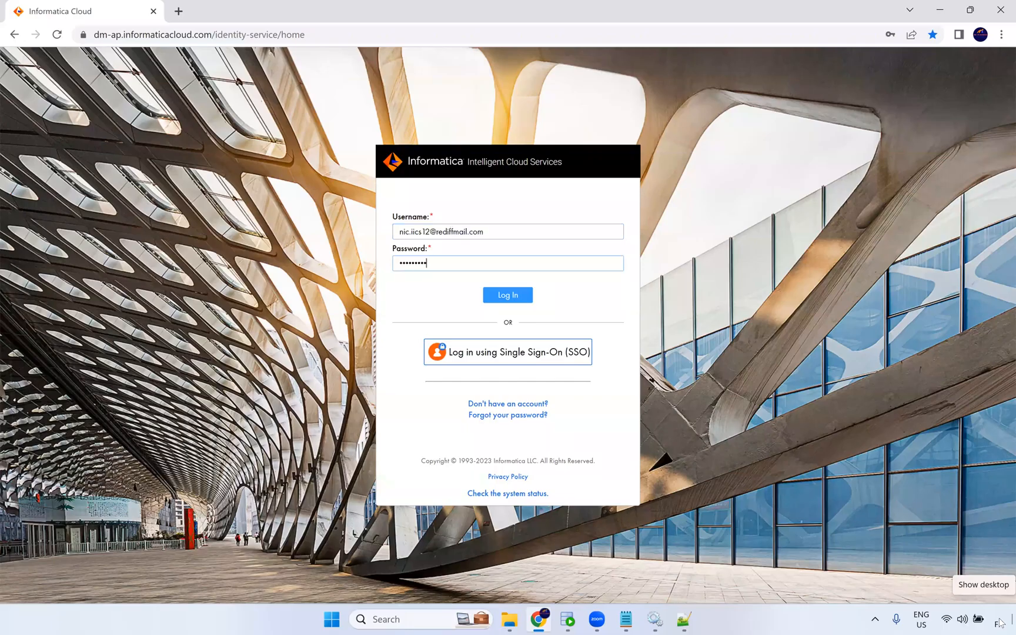
type("•••")
key("Return")
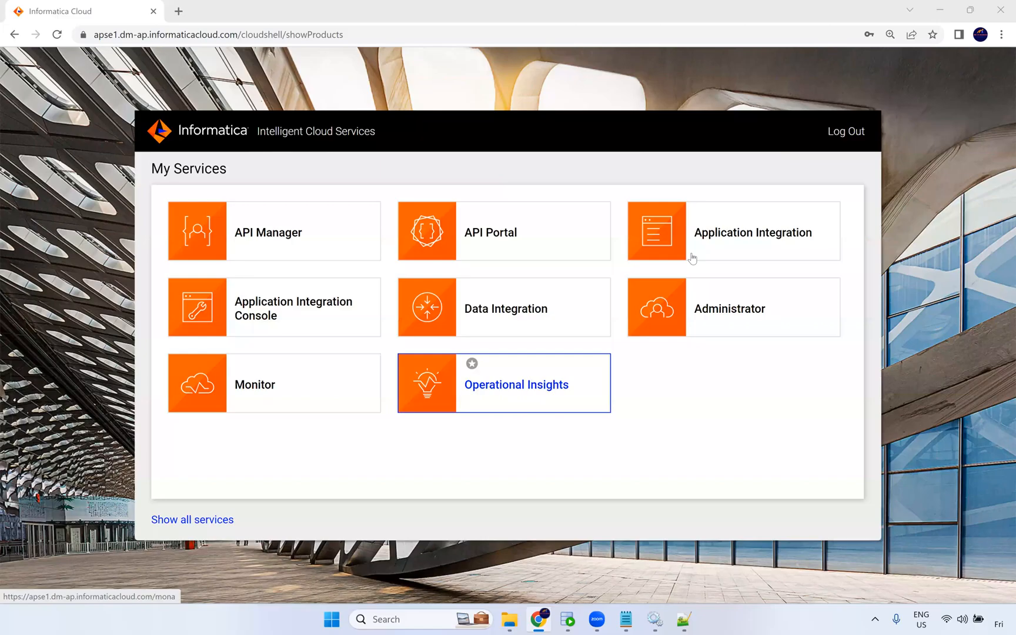
Open the Administrator service and inspect the NIC Secure Agent's service details under Runtime Environments.
mouse_move(587, 254)
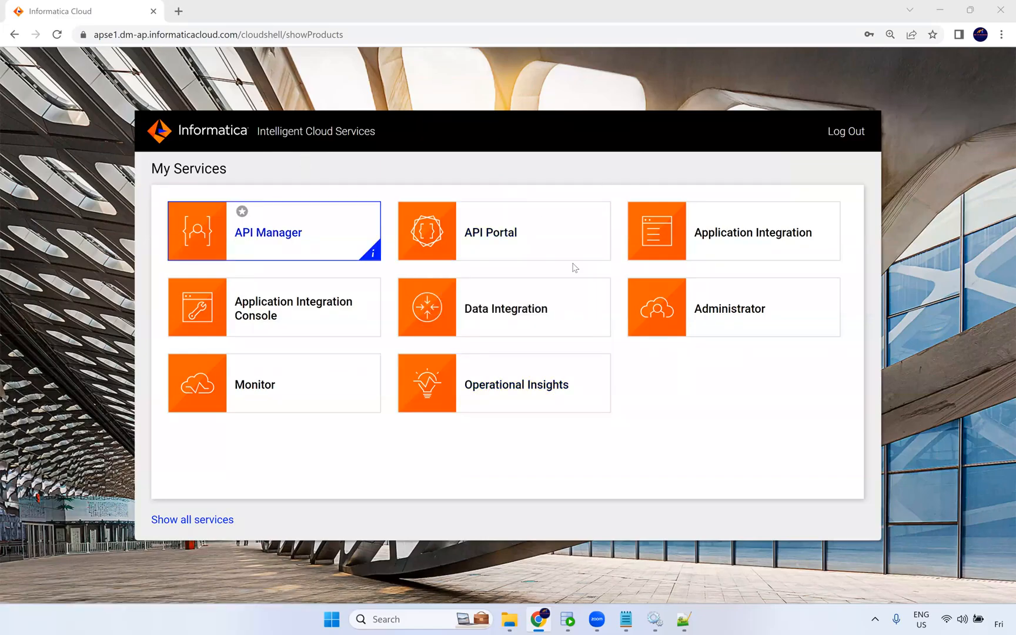
left_click(741, 311)
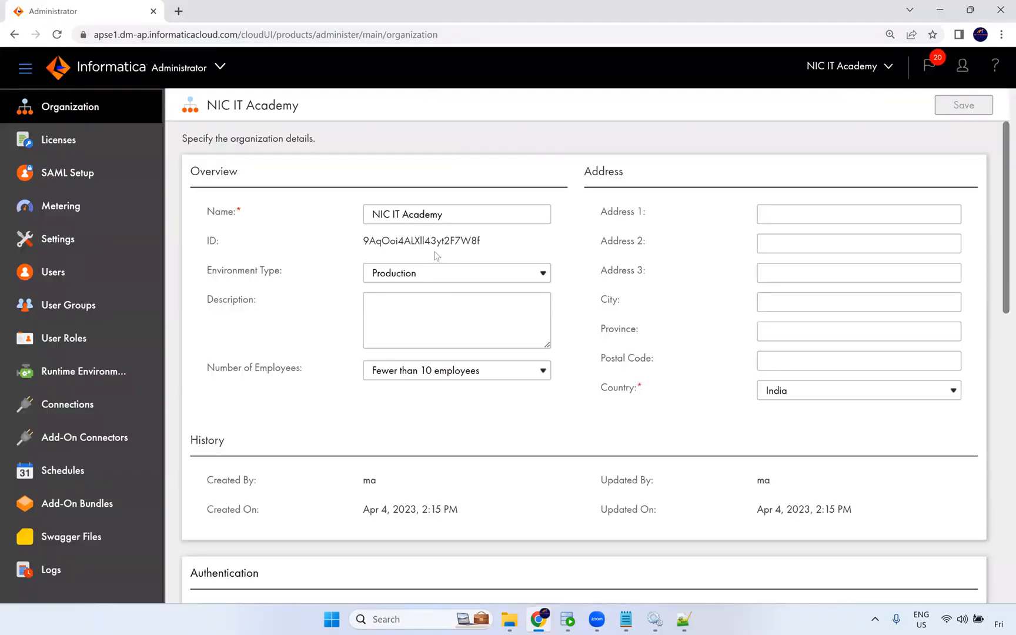
left_click(103, 381)
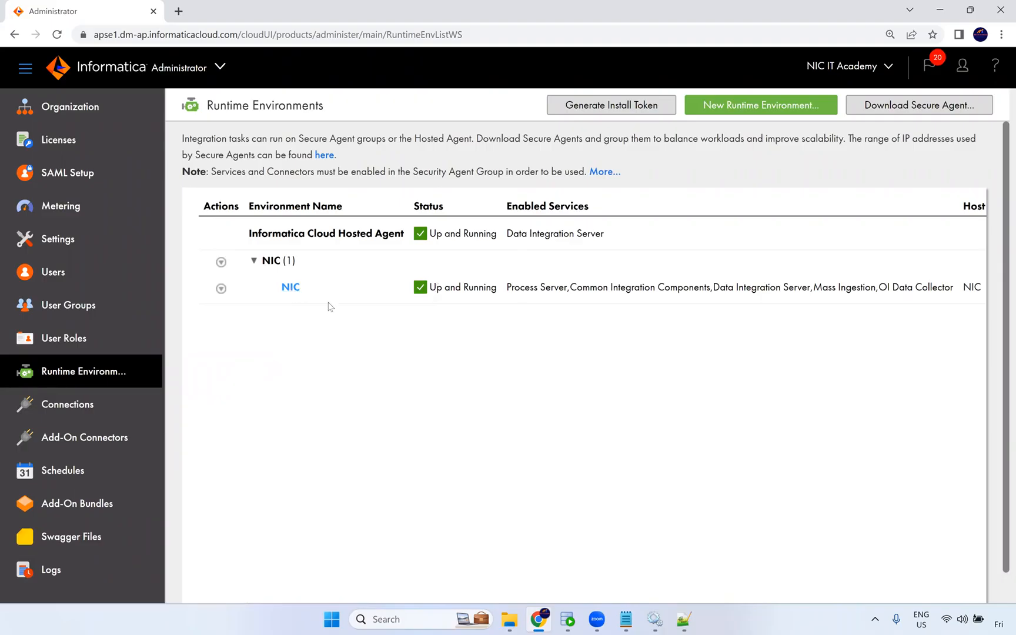
left_click(290, 287)
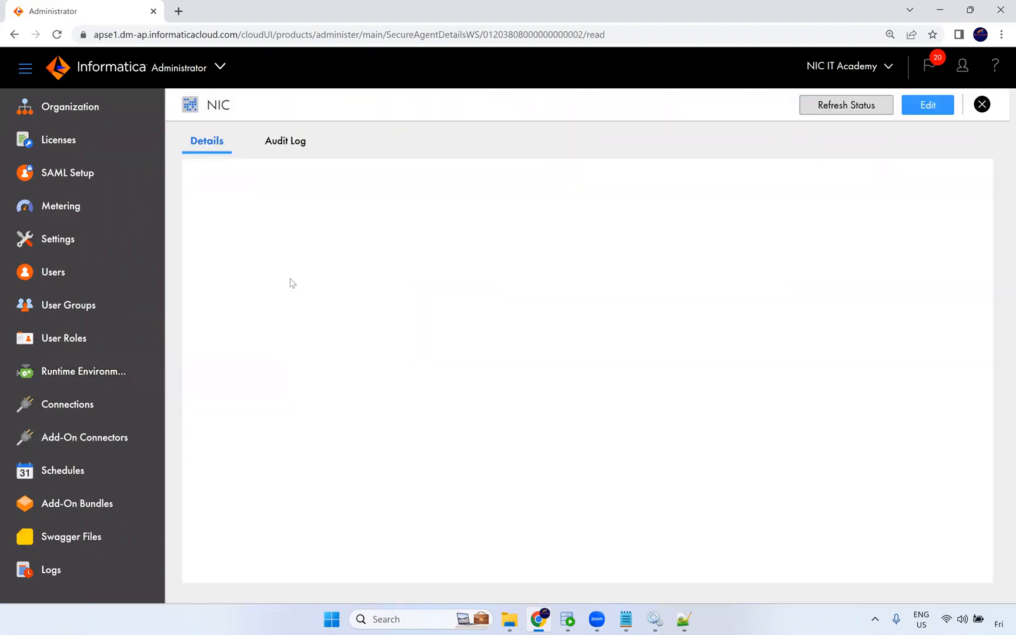
scroll(417, 324, "down", 5)
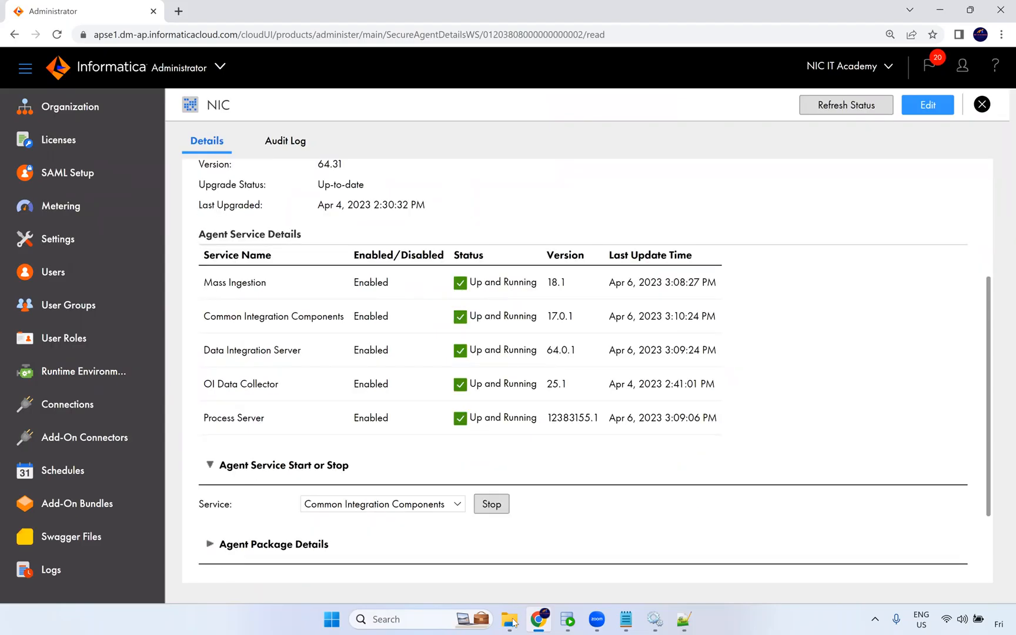
left_click(494, 547)
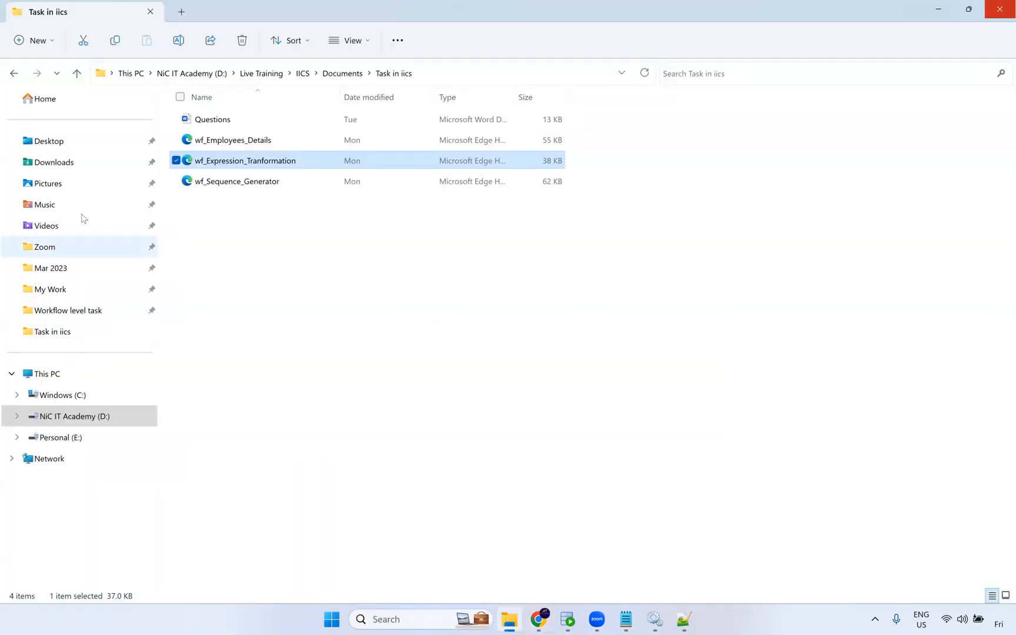
key("alt+Tab")
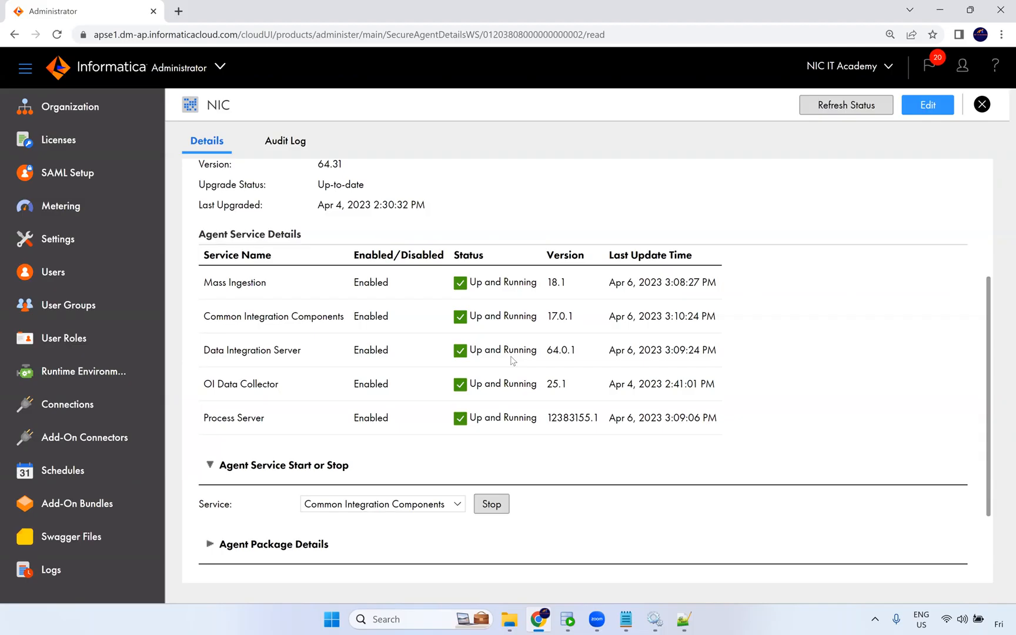
left_click(493, 508)
Switch to File Explorer and open C:\Program Files\Informatica Cloud Secure Agent\apps.
left_click(509, 619)
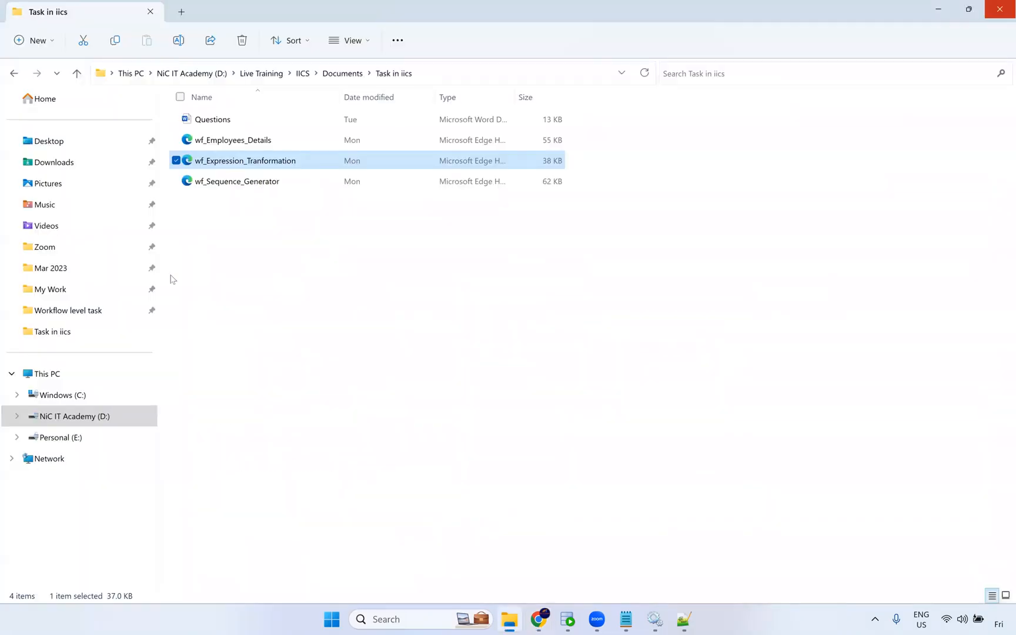
left_click(75, 394)
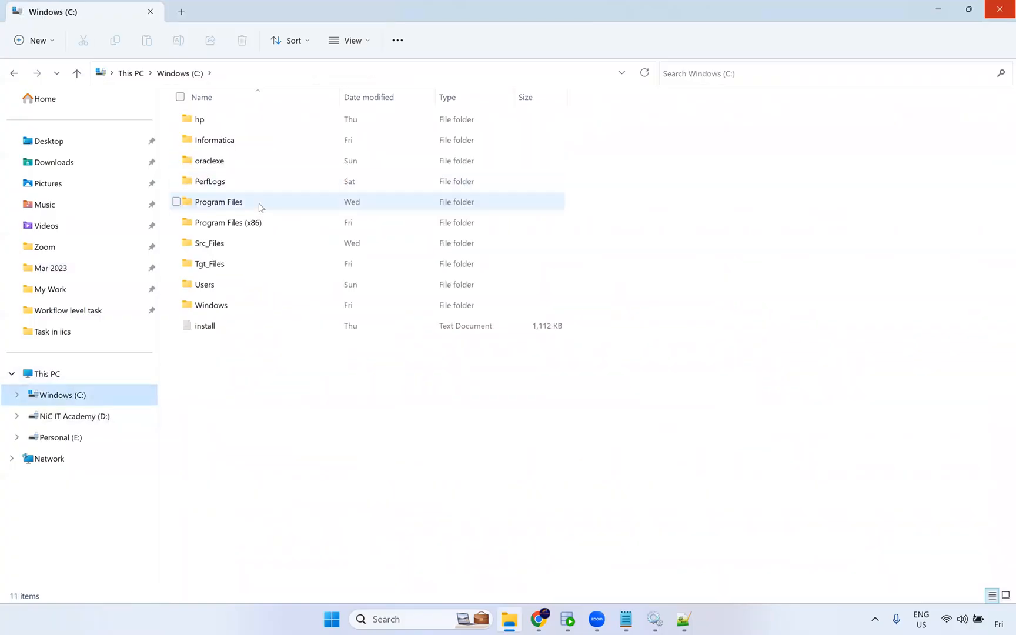
double_click(256, 208)
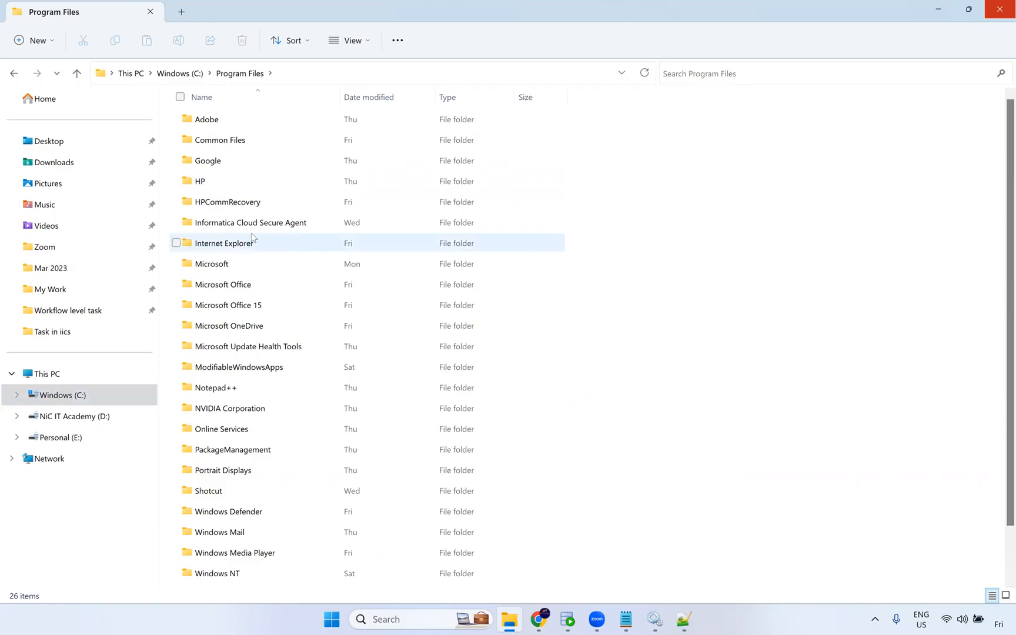
double_click(278, 229)
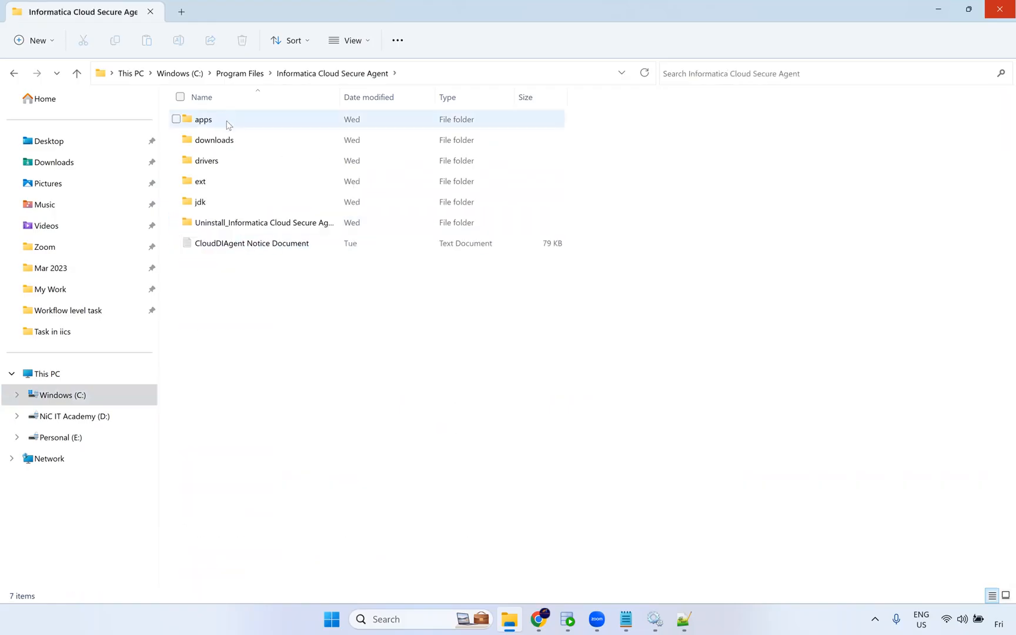
double_click(231, 124)
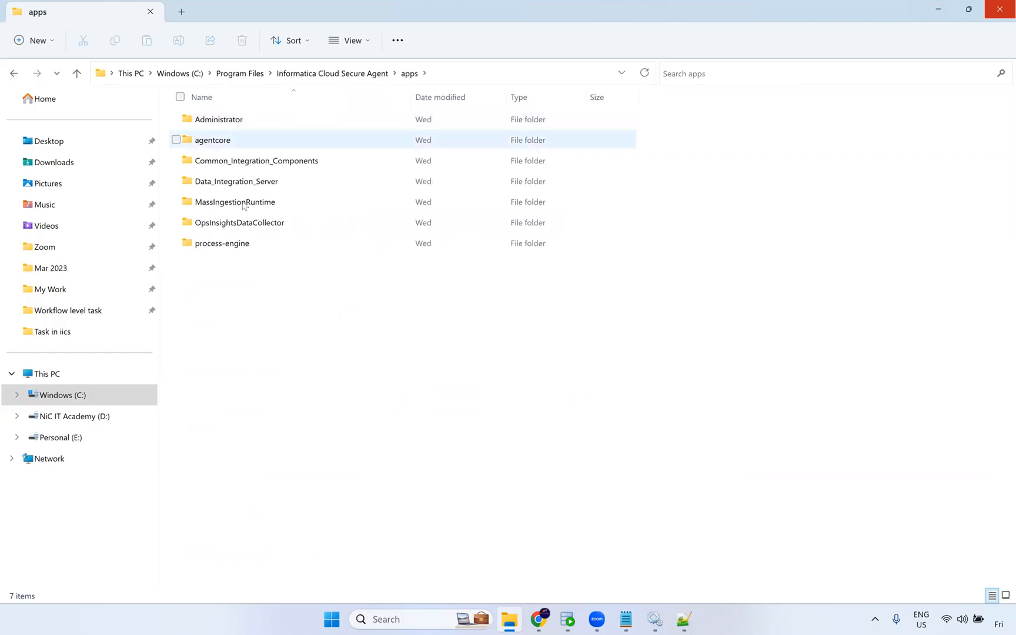
Examine the service folders in apps, opening Data_Integration_Server and Common_Integration_Components.
left_click_drag(268, 322, 213, 115)
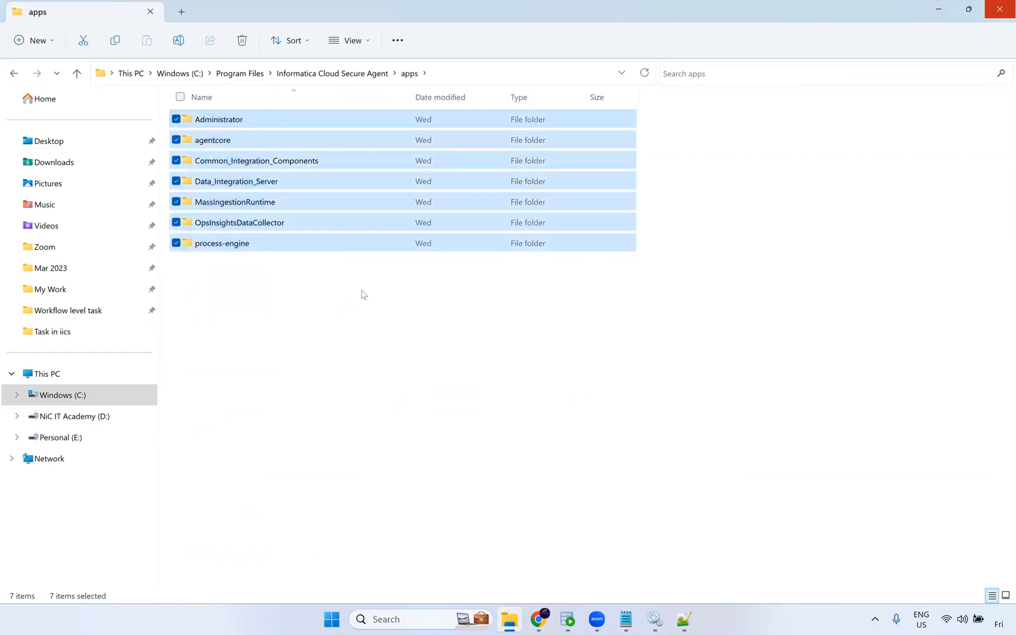
left_click(264, 316)
left_click(250, 165)
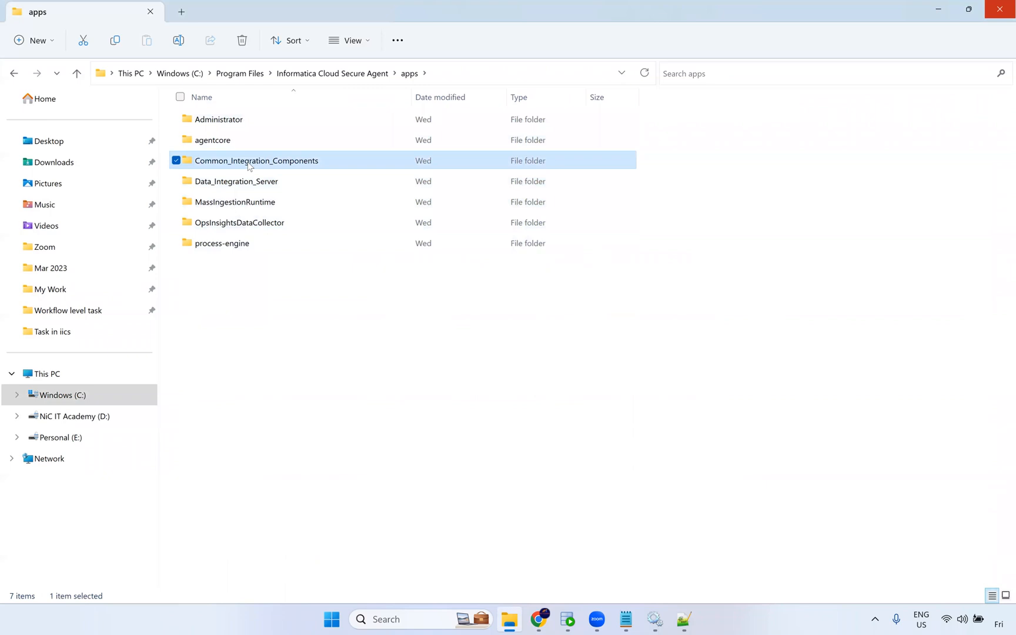
left_click(294, 179)
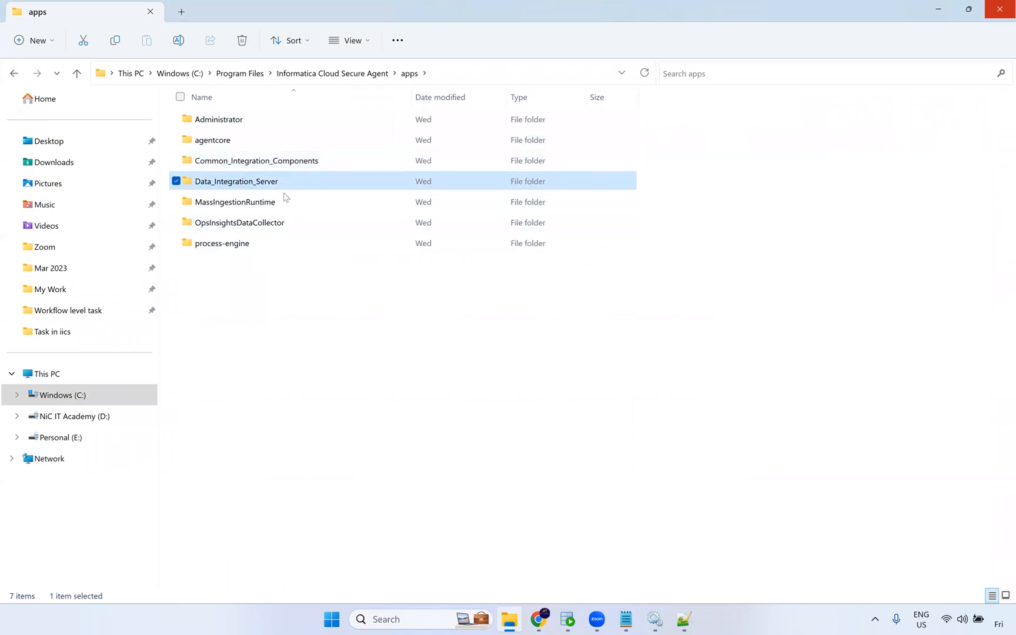
double_click(284, 184)
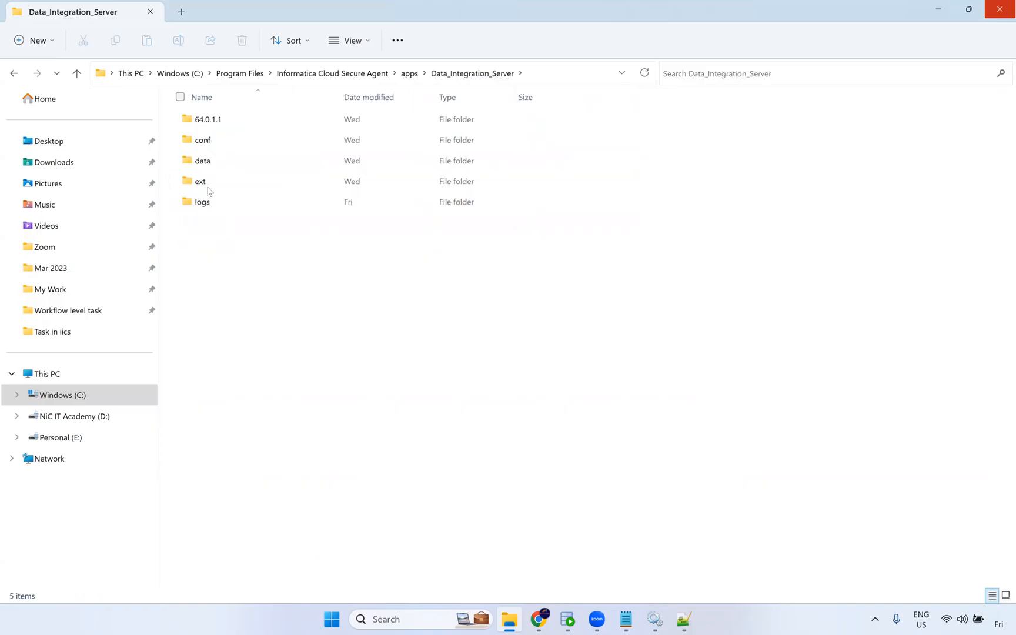
left_click(213, 125)
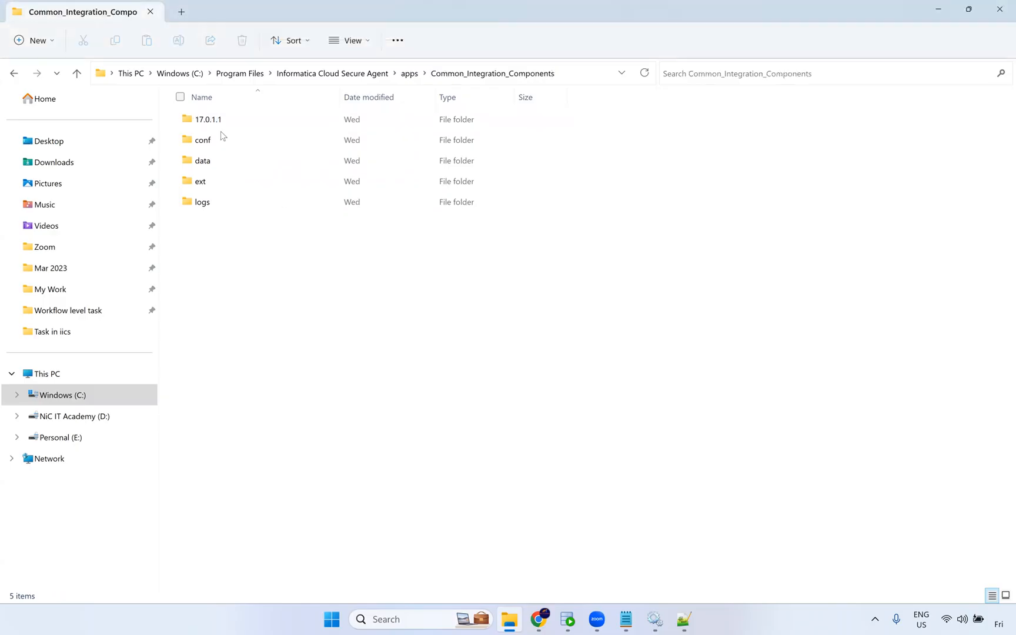
left_click(219, 119)
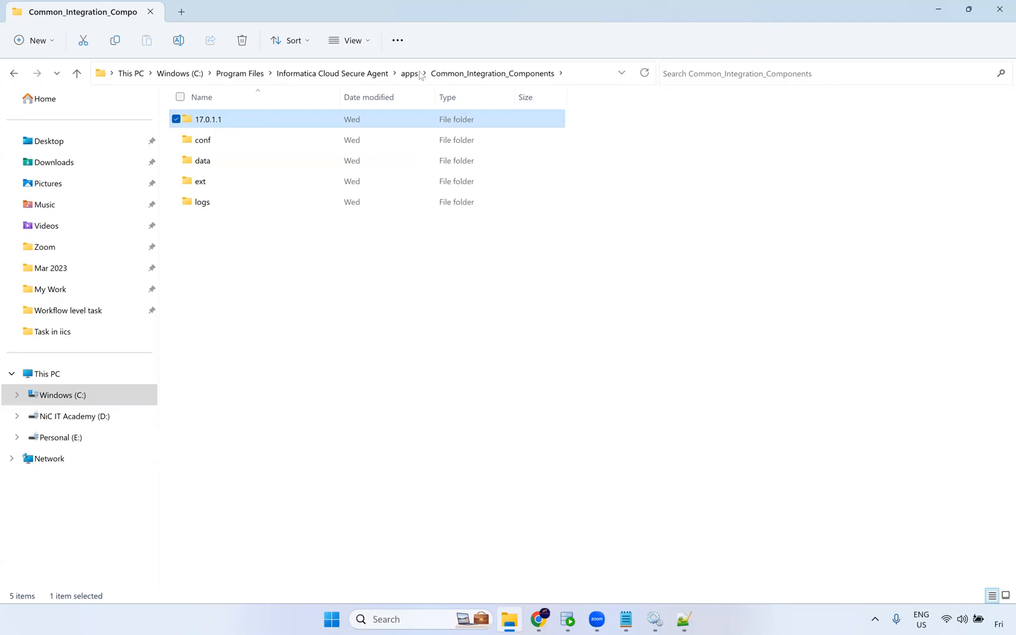
Browse the Data_Integration_Server and MassIngestionRuntime folders and their version subfolders, returning to apps.
left_click(409, 74)
double_click(227, 183)
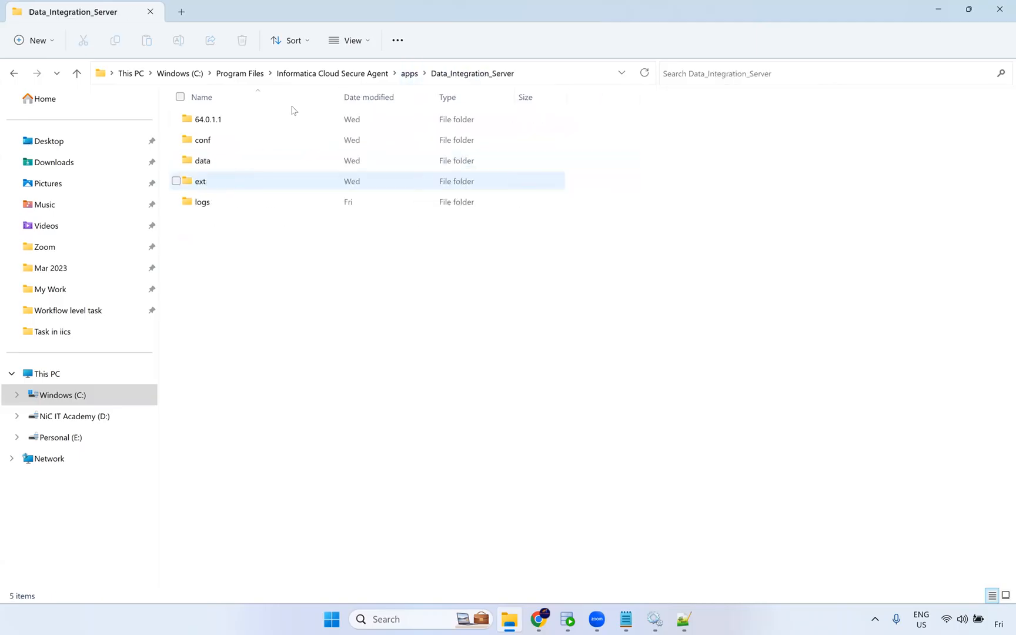
left_click(413, 81)
double_click(283, 201)
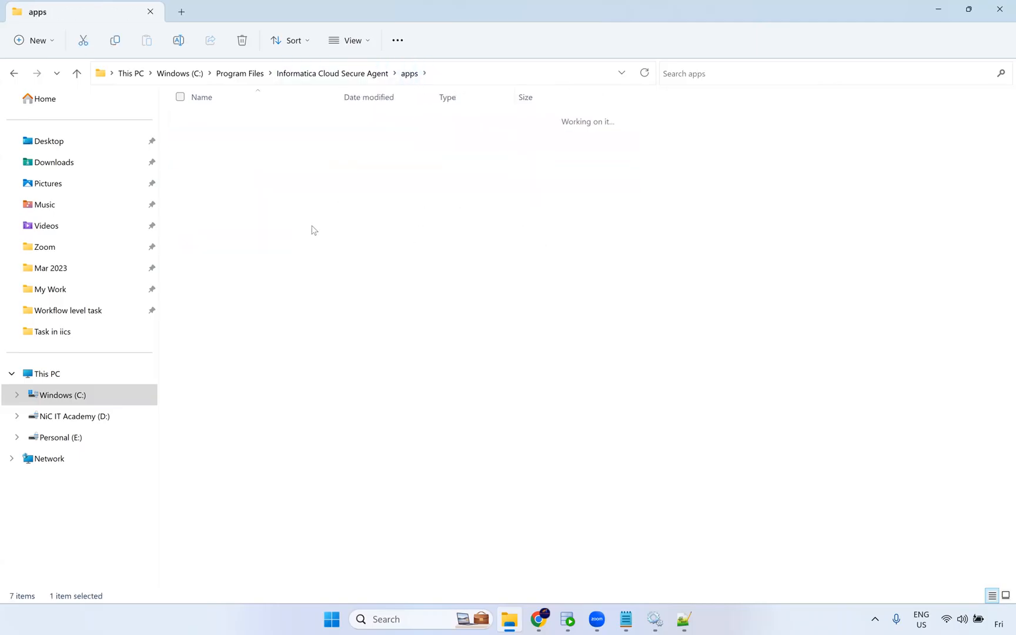
left_click(379, 79)
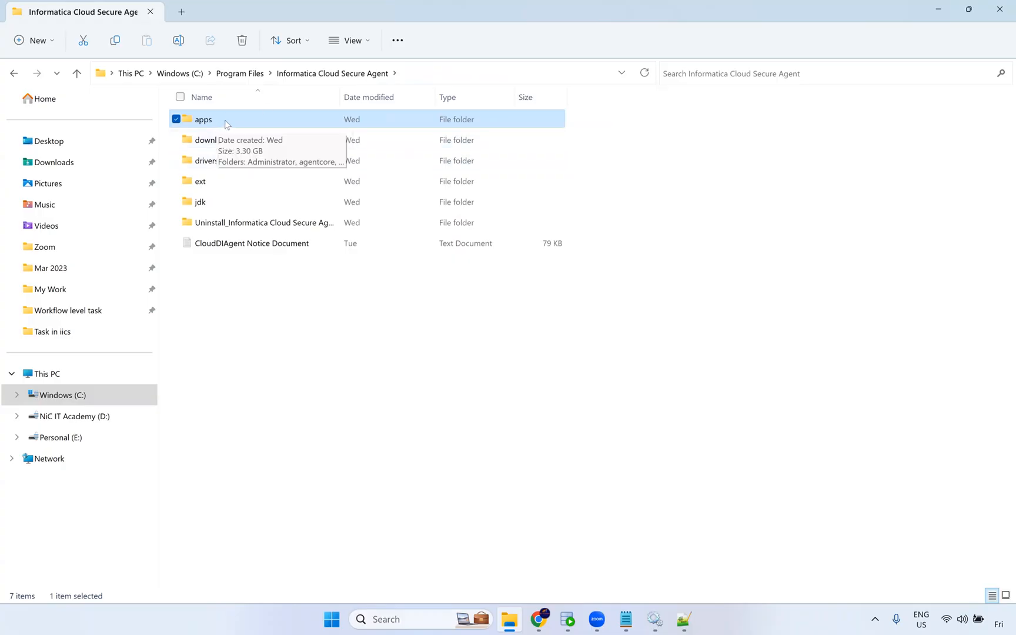
double_click(231, 126)
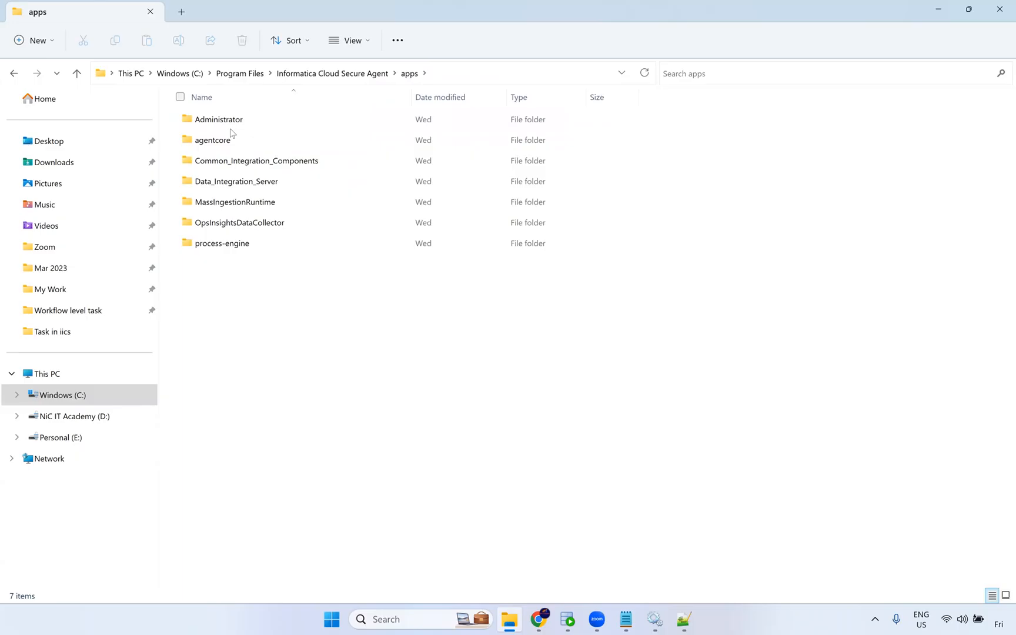
double_click(243, 182)
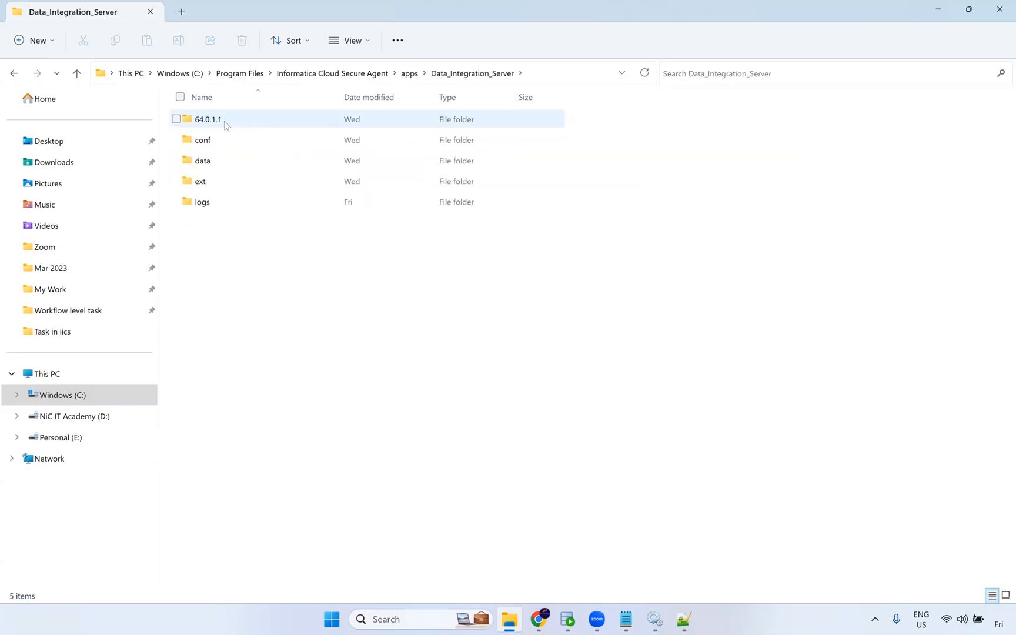
left_click(231, 121)
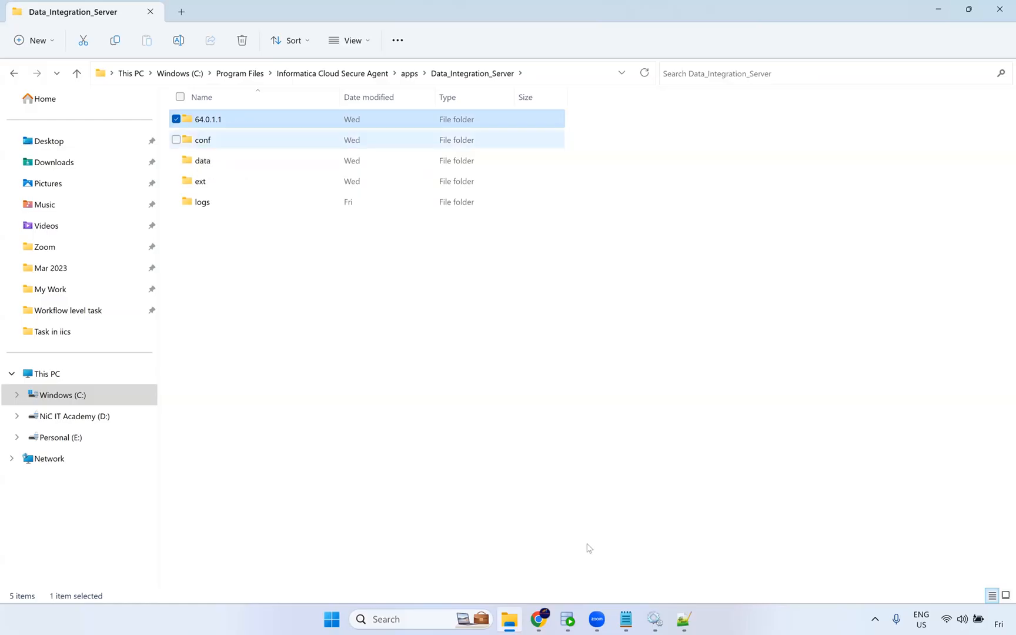
mouse_move(547, 624)
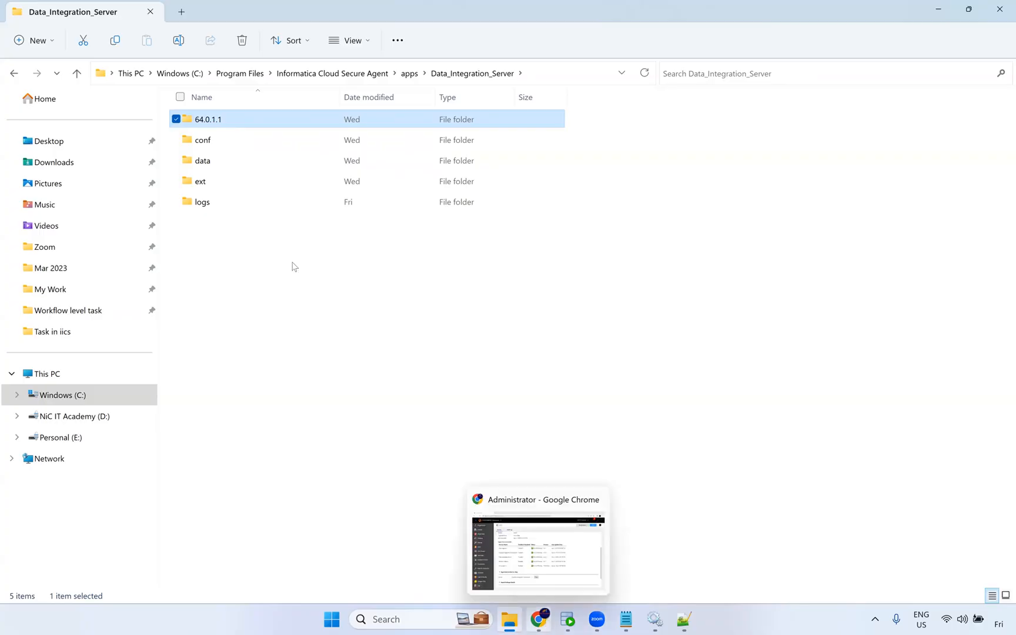
left_click(238, 252)
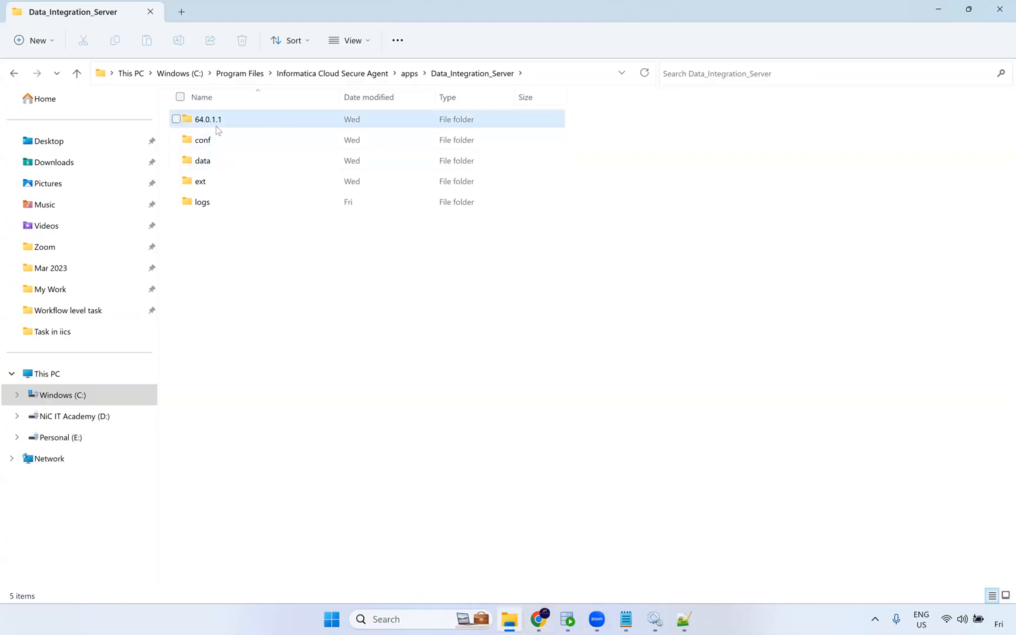
mouse_move(217, 130)
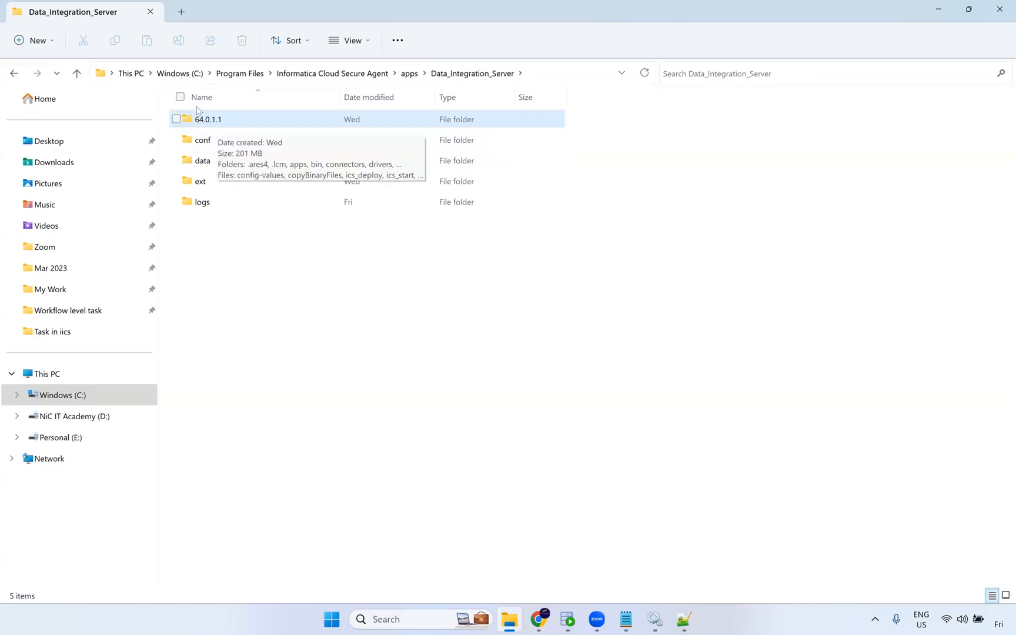
left_click(409, 74)
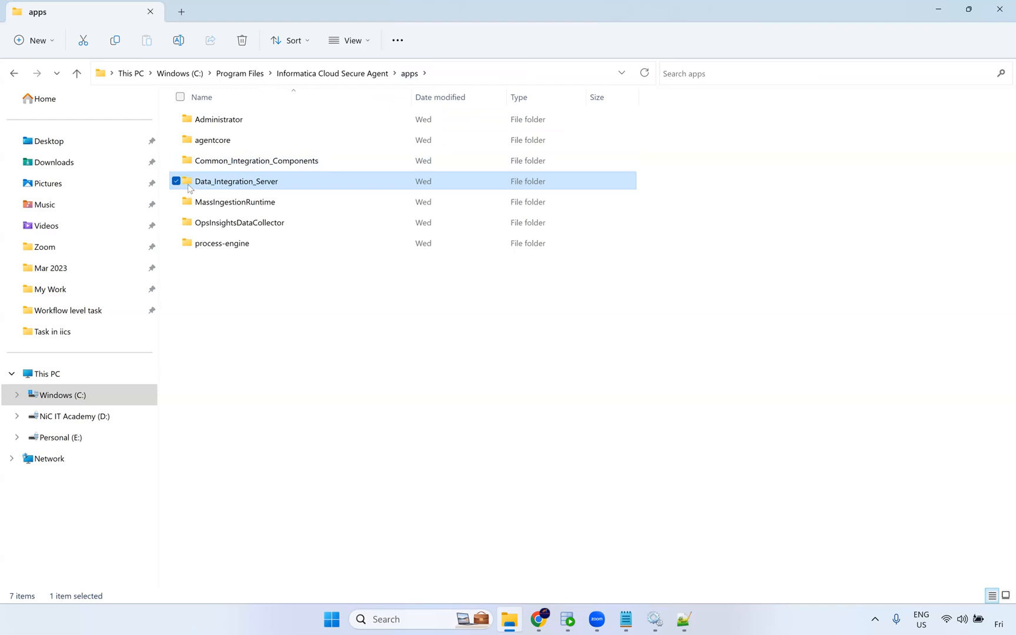
mouse_move(222, 185)
left_click(282, 181)
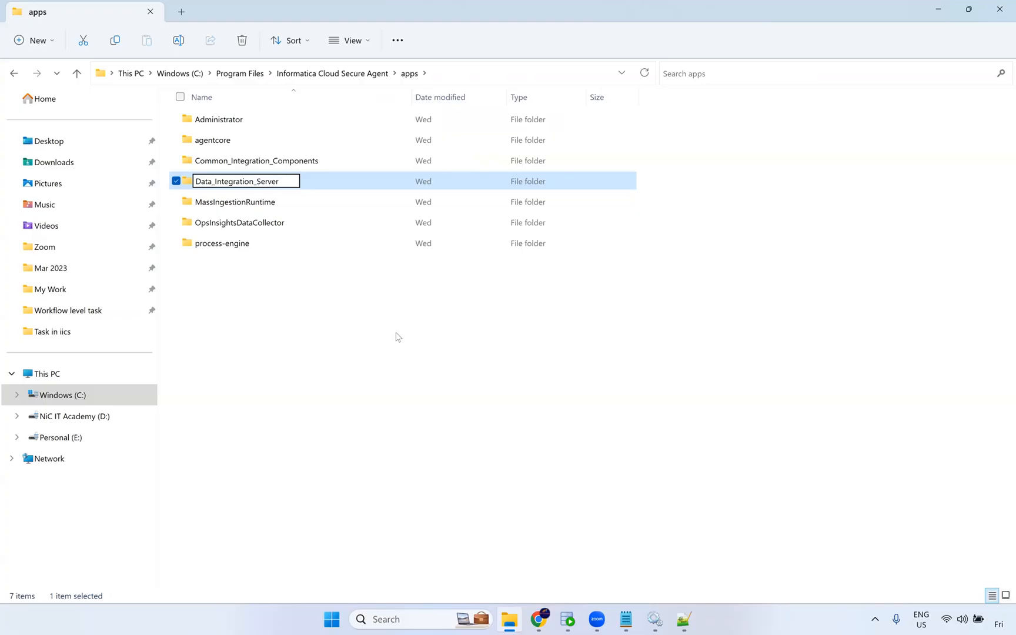
type("_bkp")
key("BackSpace")
key("BackSpace")
key("BackSpace")
key("BackSpace")
left_click(315, 261)
Browse the Data_Integration_Server, MassIngestionRuntime, OpsInsightsDataCollector and process-engine folders and their version subfolders.
double_click(297, 182)
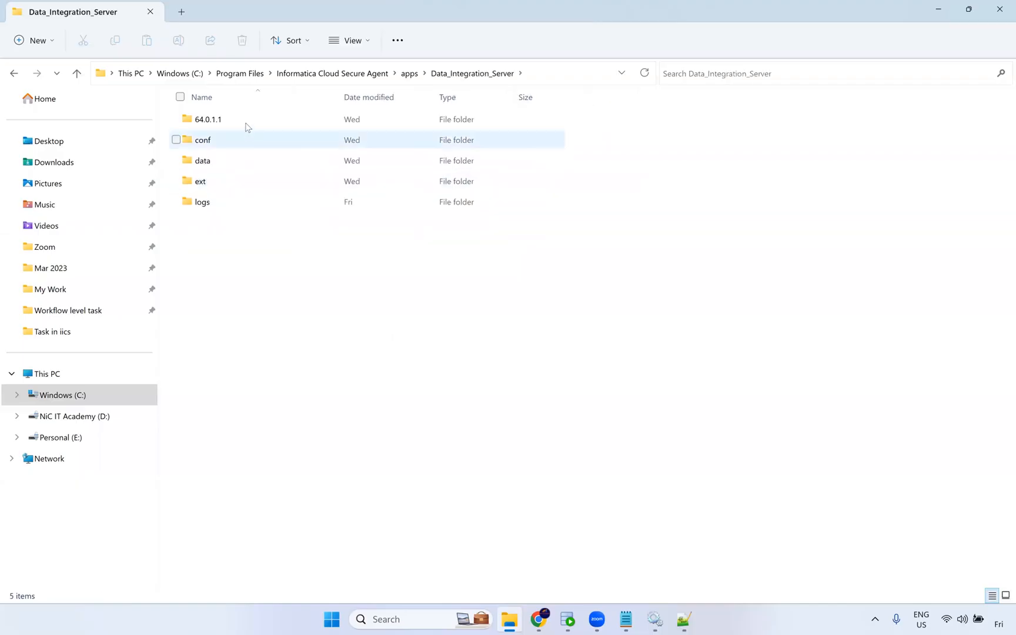
left_click(247, 126)
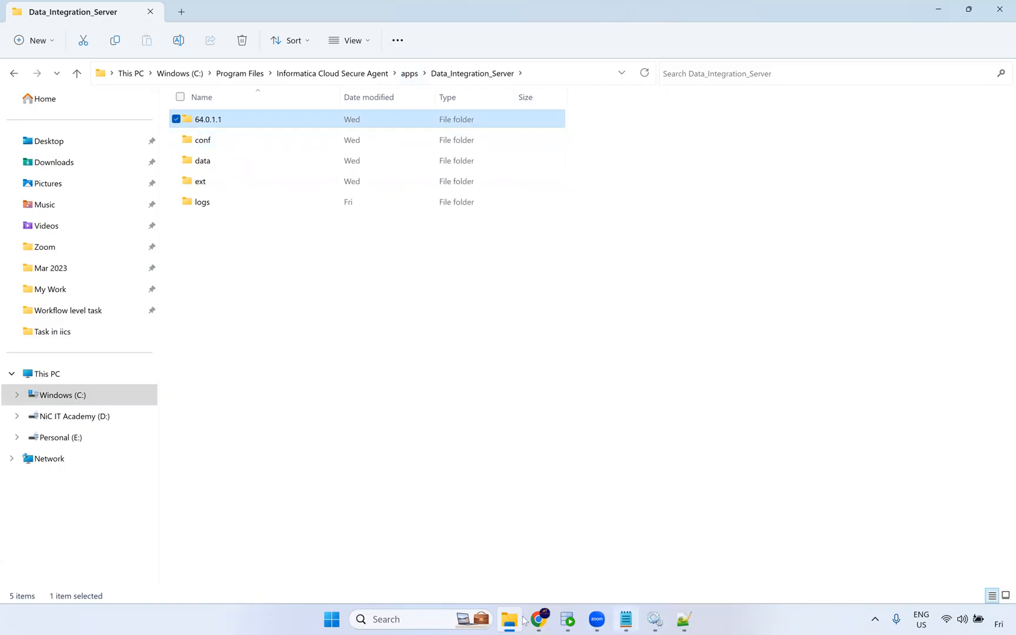
mouse_move(539, 619)
left_click(410, 74)
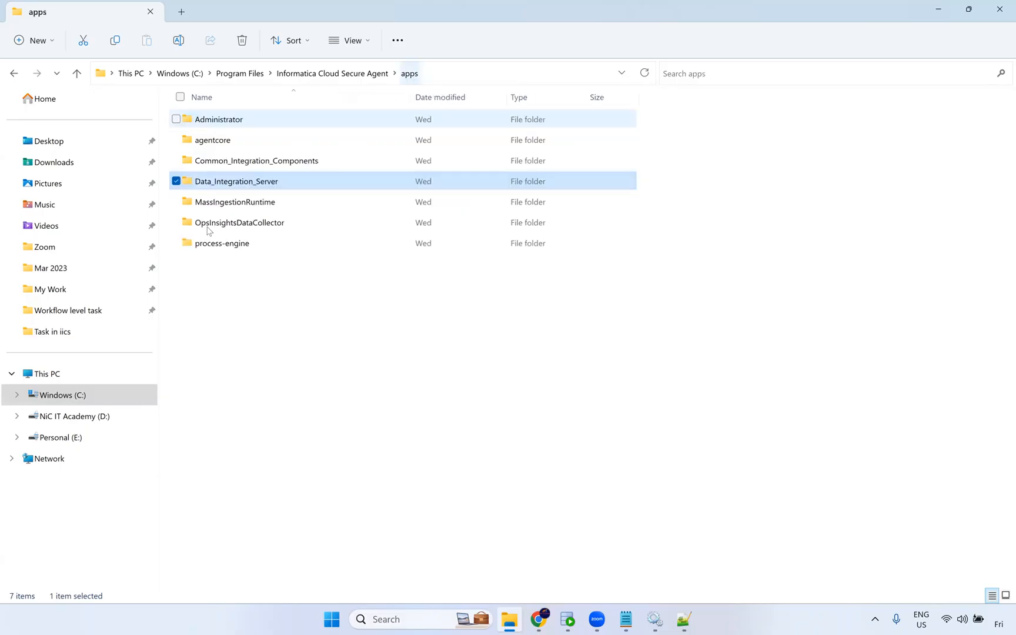
double_click(252, 184)
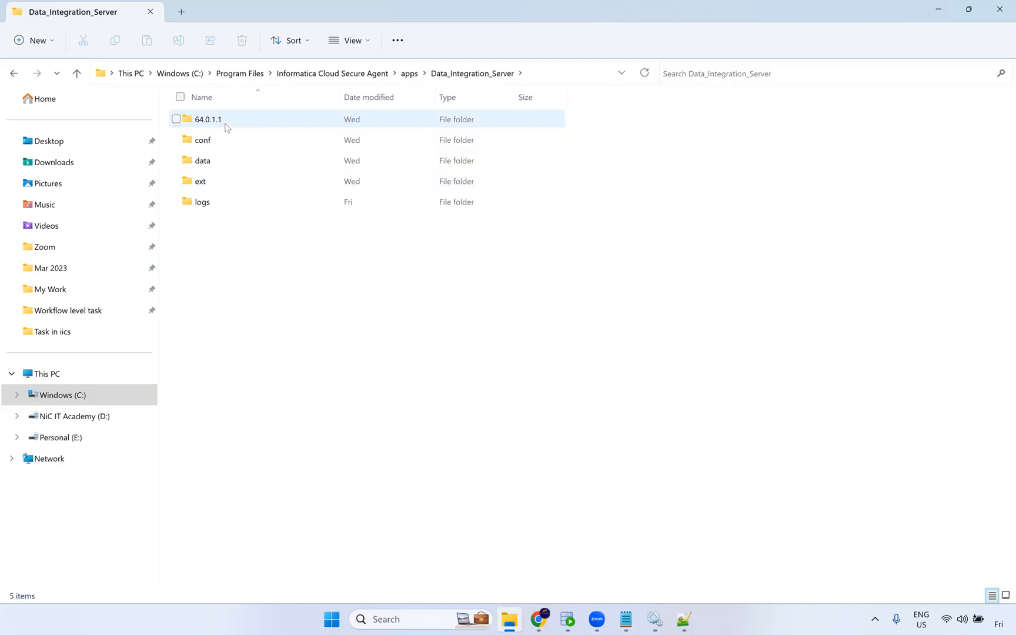
left_click(436, 28)
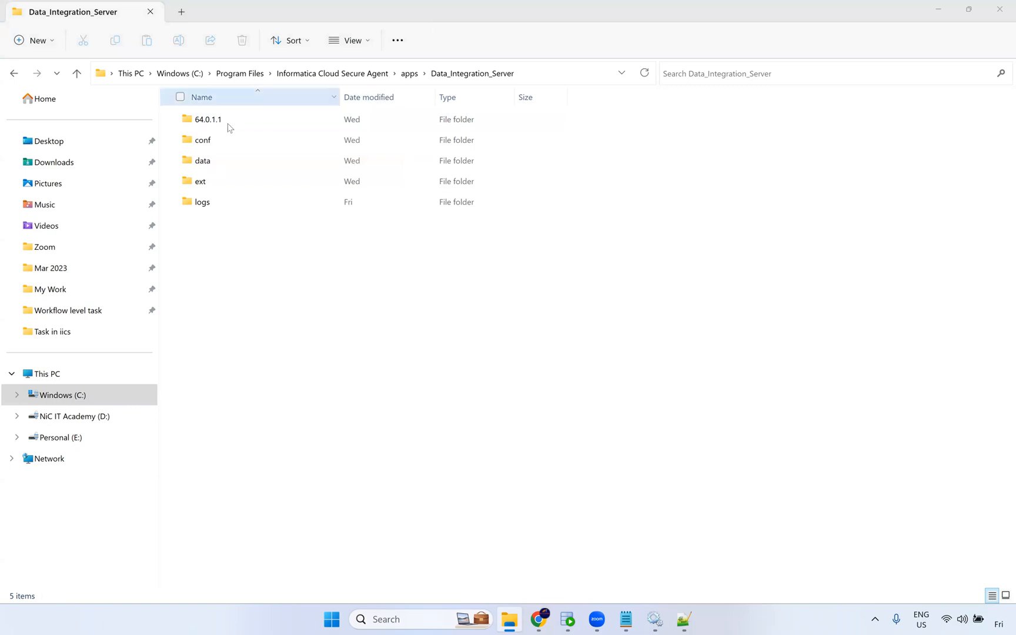
left_click(410, 73)
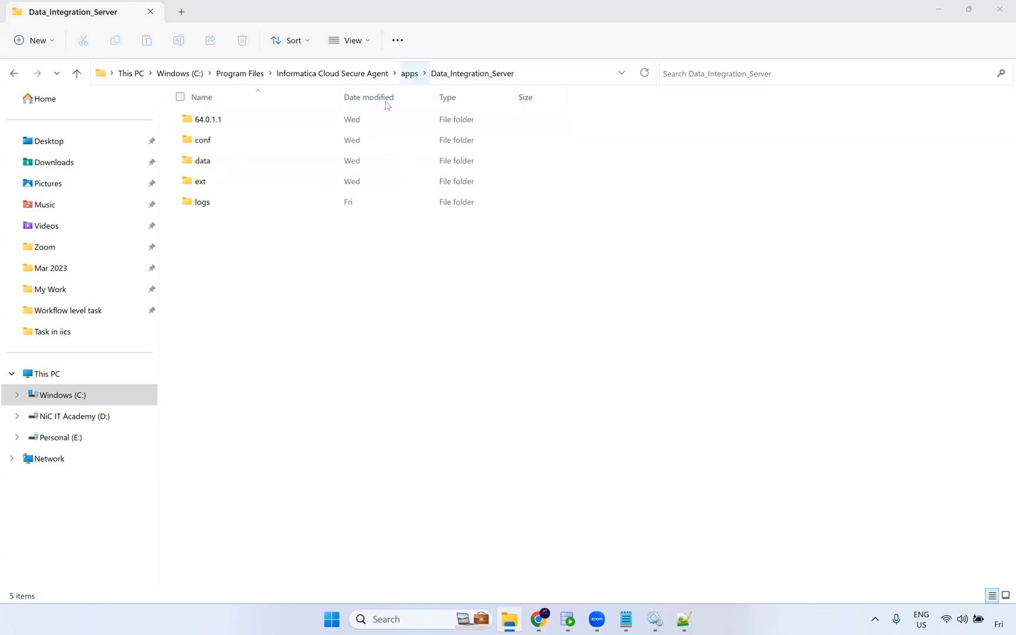
double_click(231, 204)
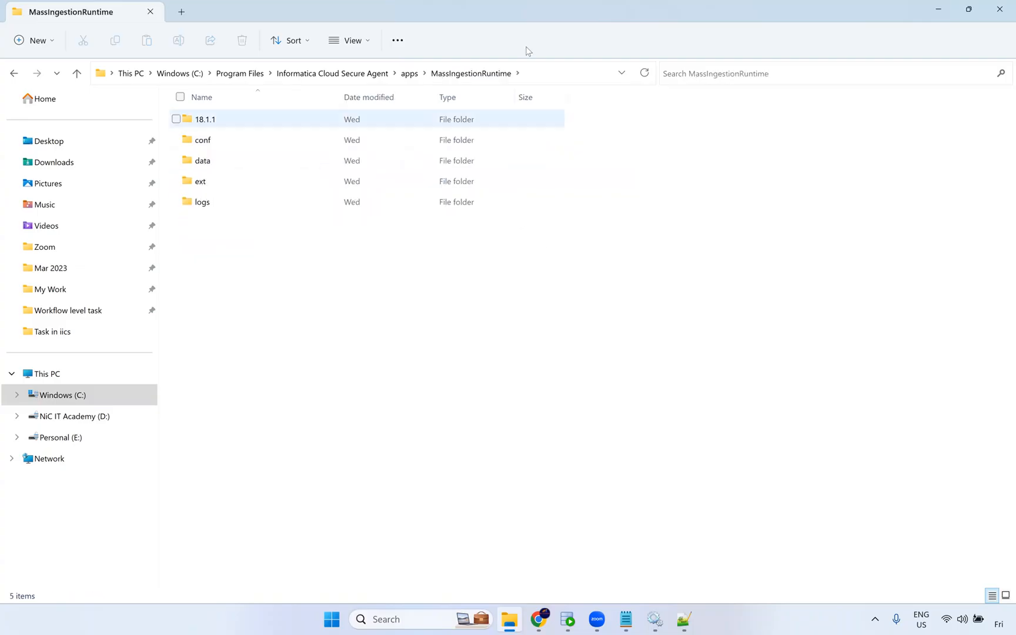
left_click(408, 79)
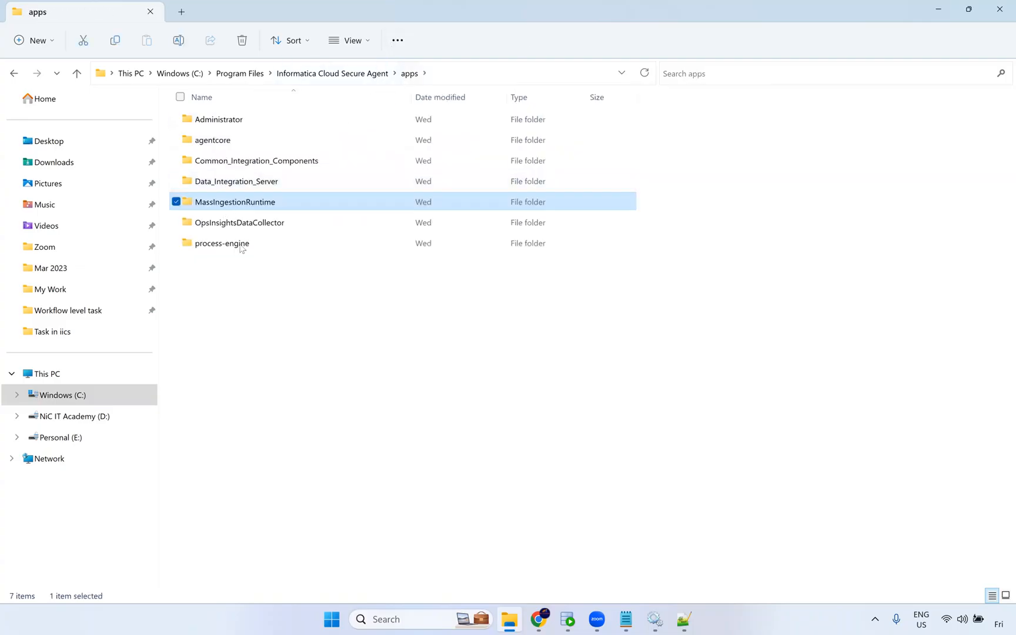
double_click(242, 221)
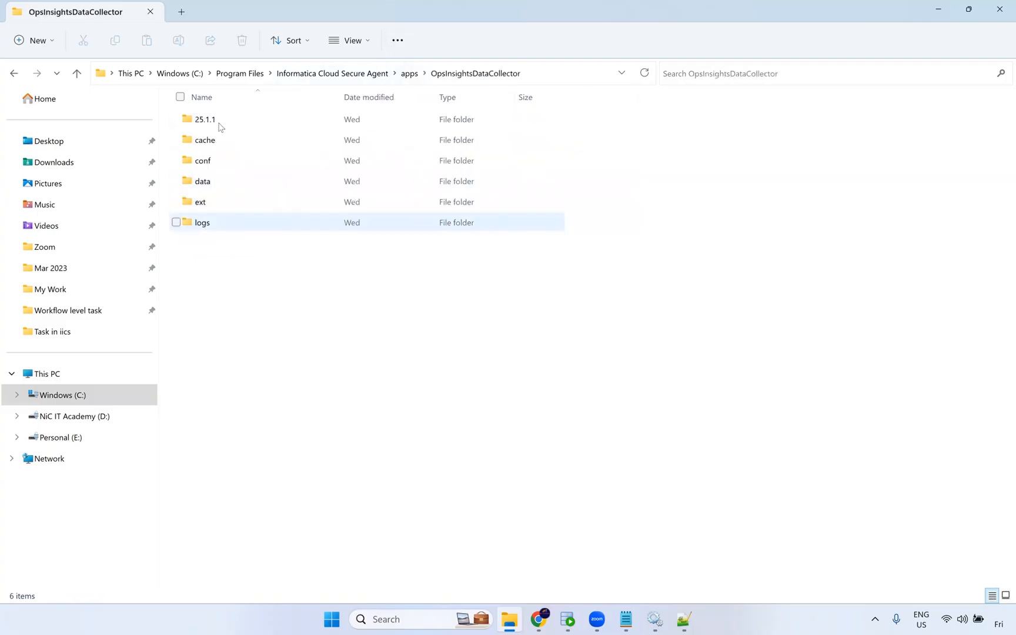
left_click(410, 73)
double_click(218, 241)
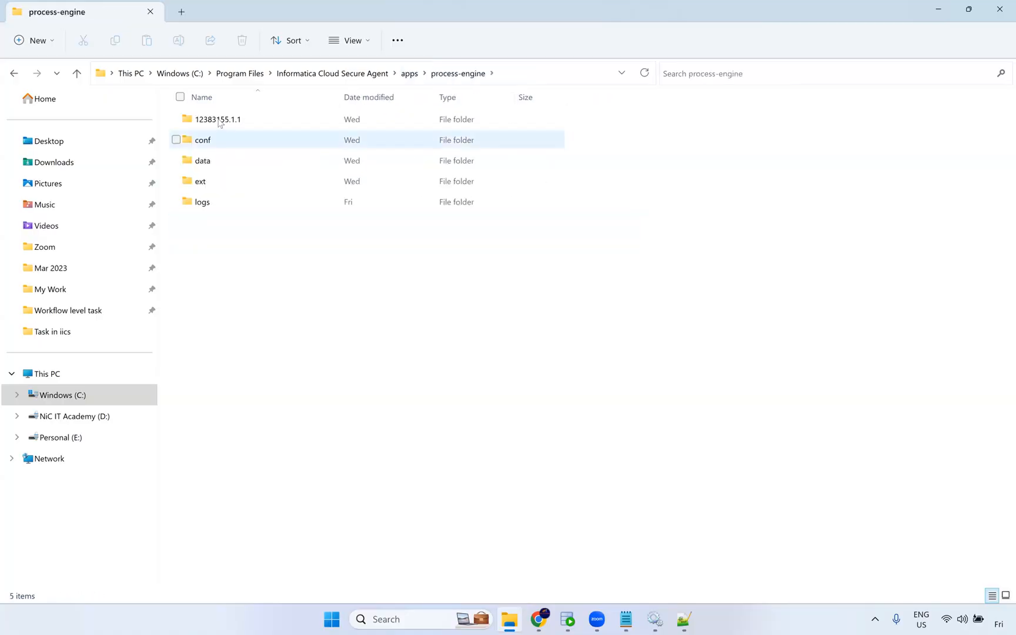
left_click(353, 73)
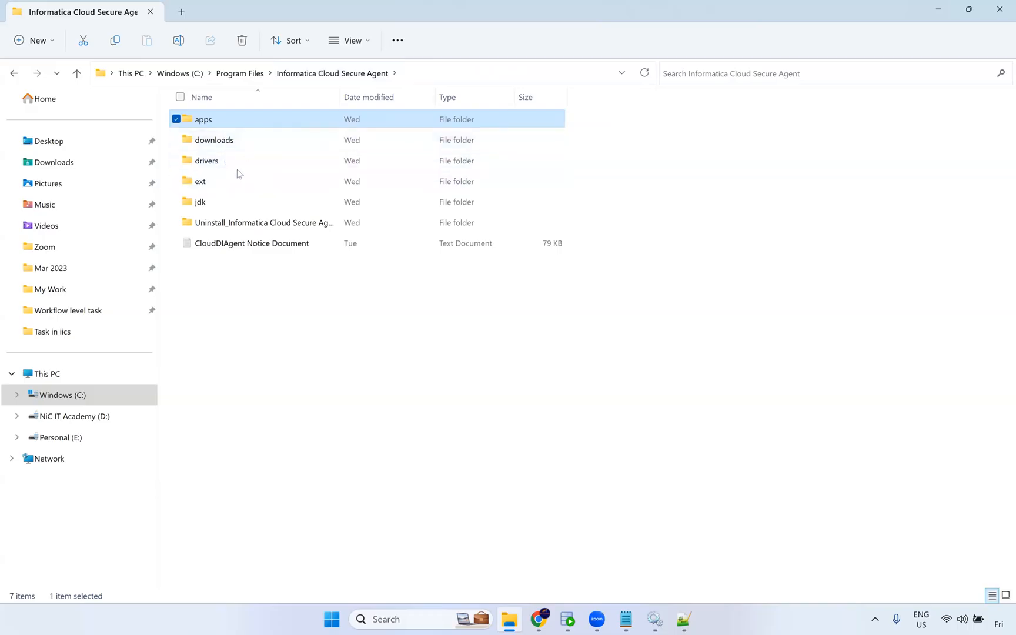
double_click(220, 120)
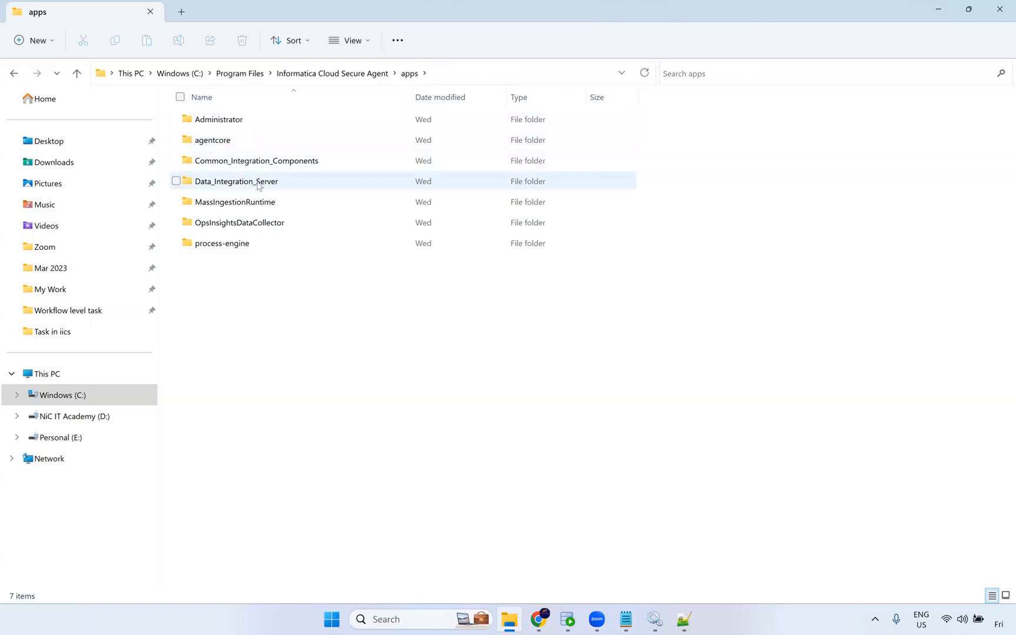
left_click(283, 187)
left_click(287, 182)
left_click(289, 186)
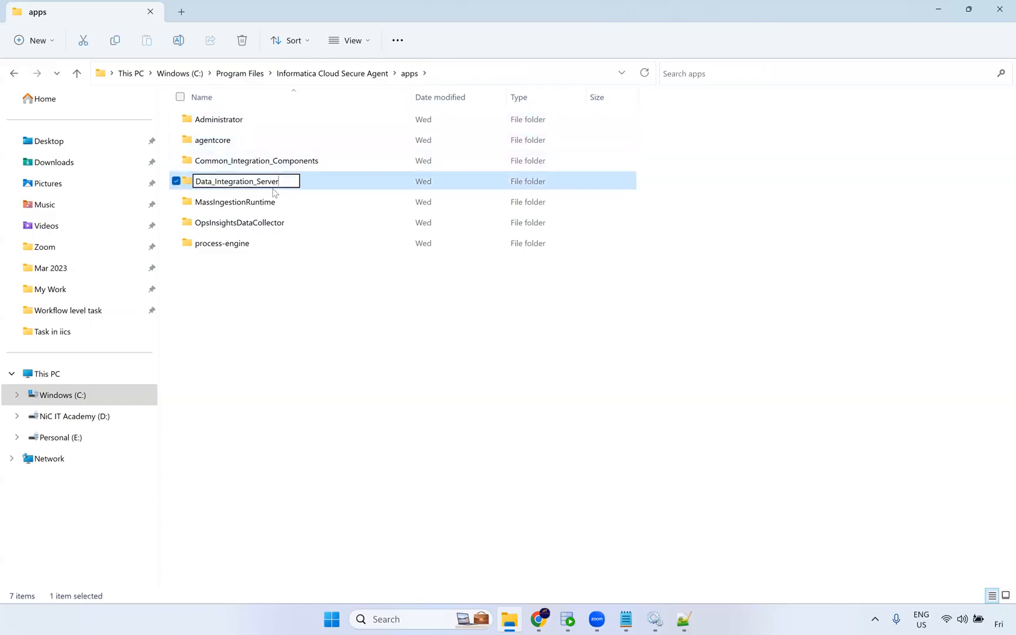
left_click(277, 209)
key("Down")
key("Down")
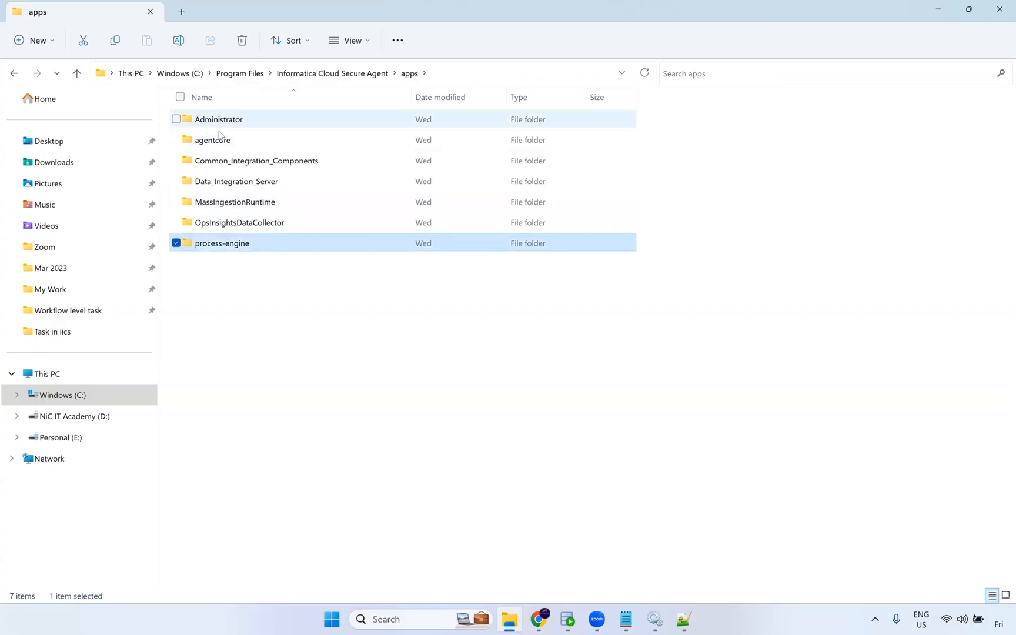
Compare the agent service versions on the Administrator page with the apps folders and the Windows Services list.
mouse_move(538, 622)
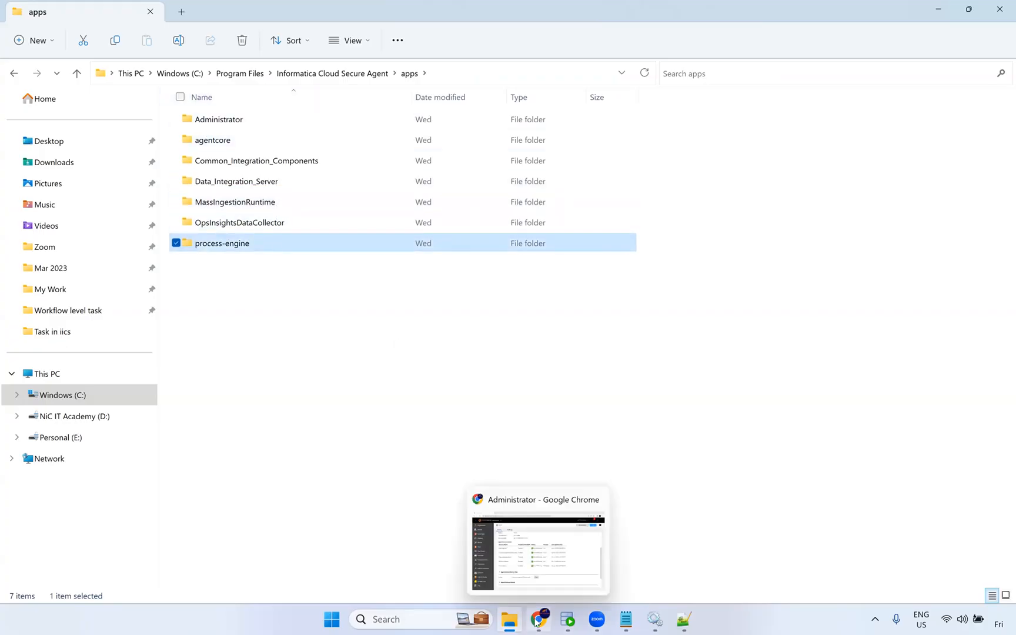
left_click(556, 560)
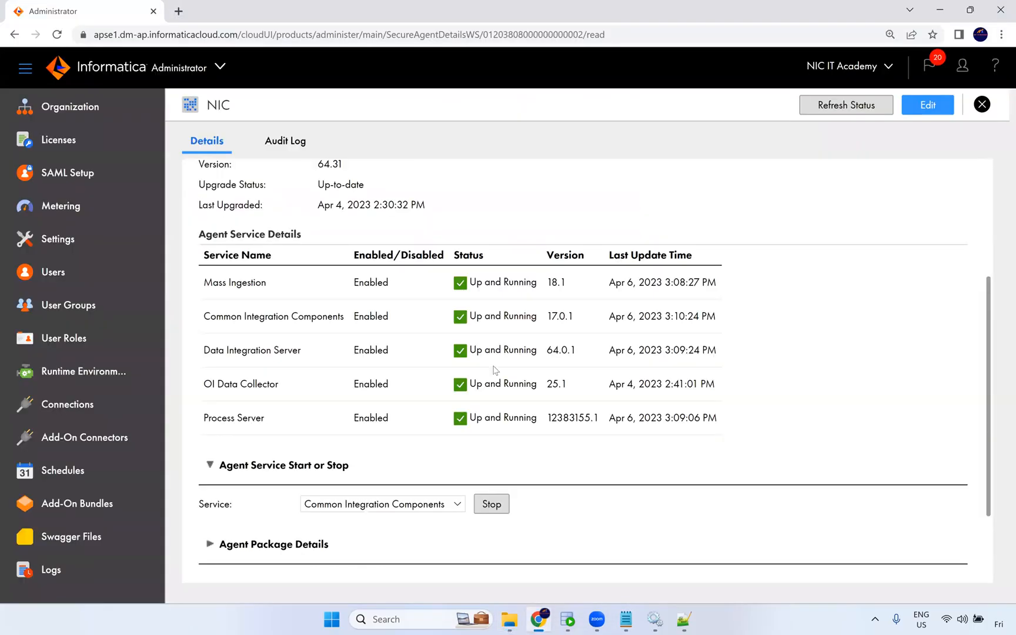
key("alt+Tab")
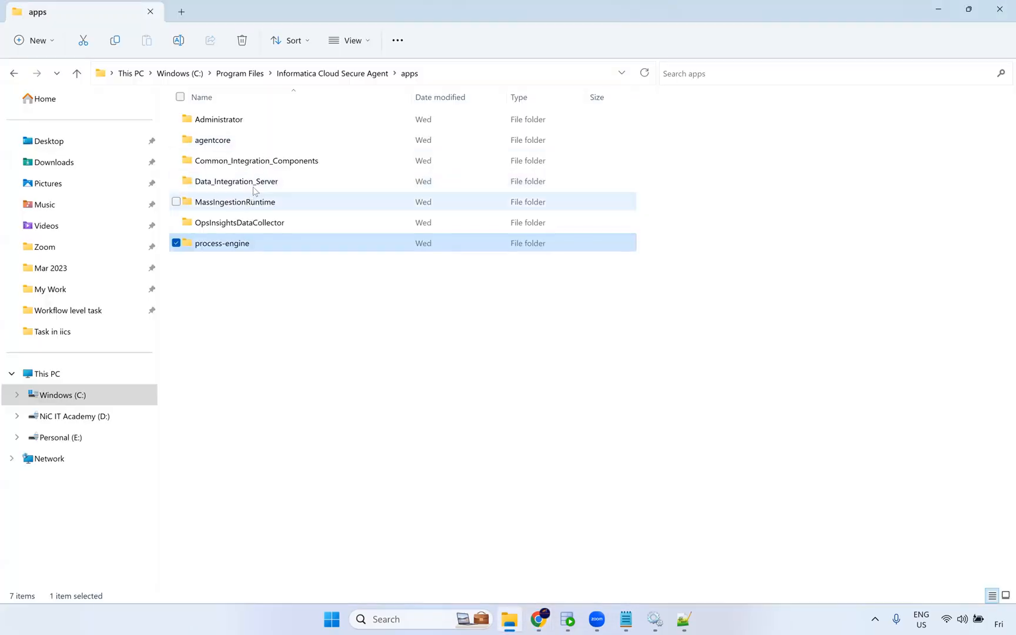
left_click(226, 184)
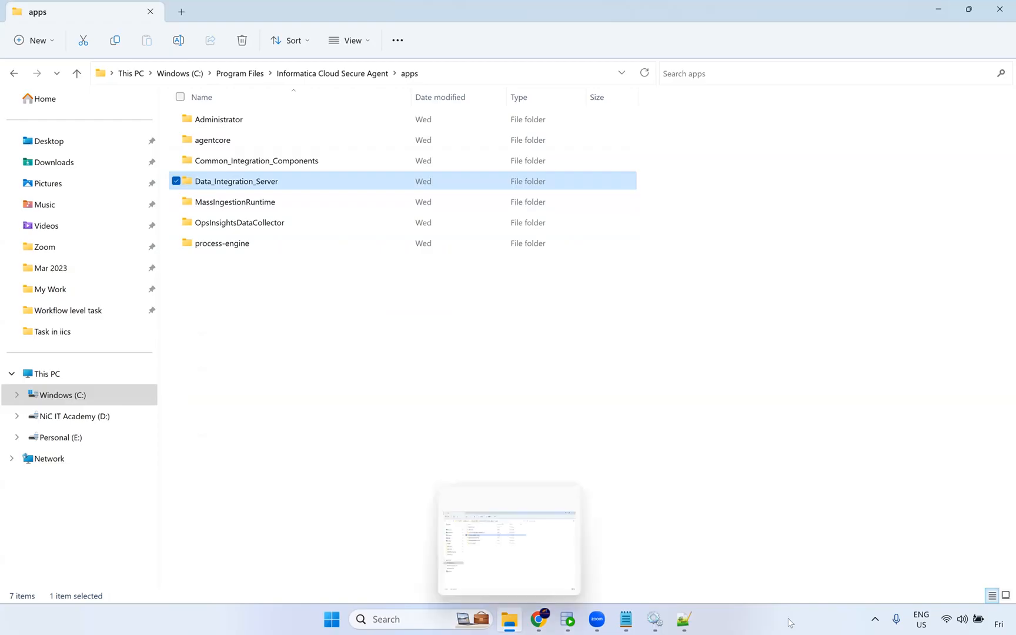
left_click(665, 619)
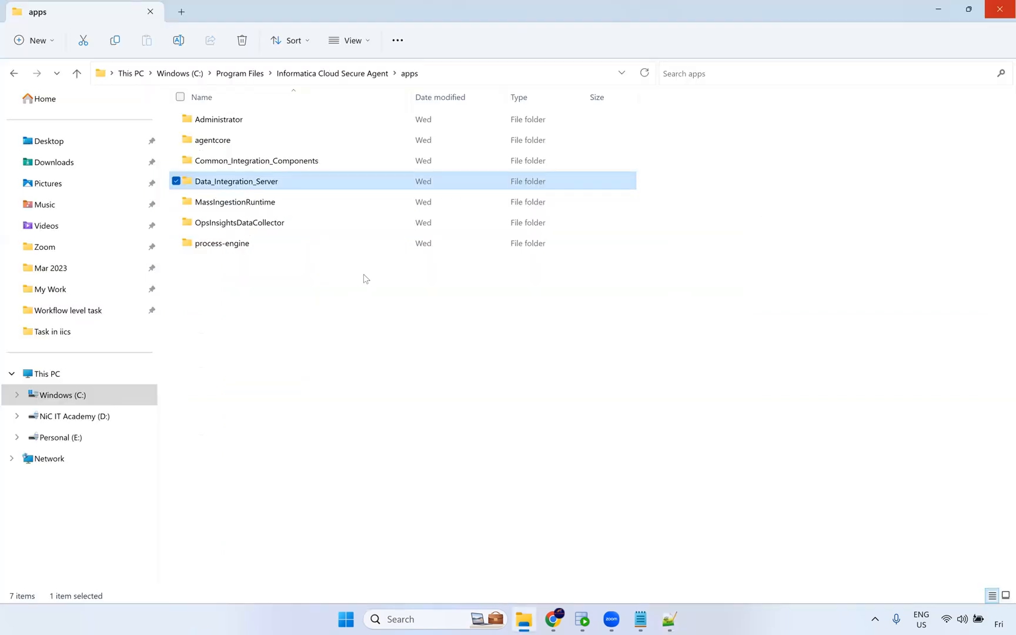
left_click(296, 273)
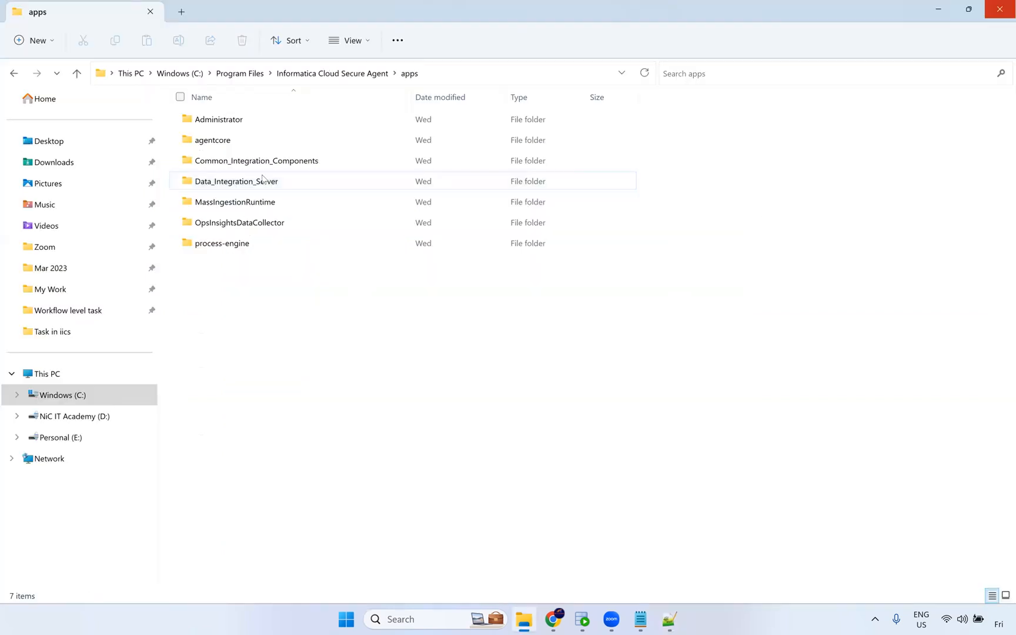
left_click(553, 618)
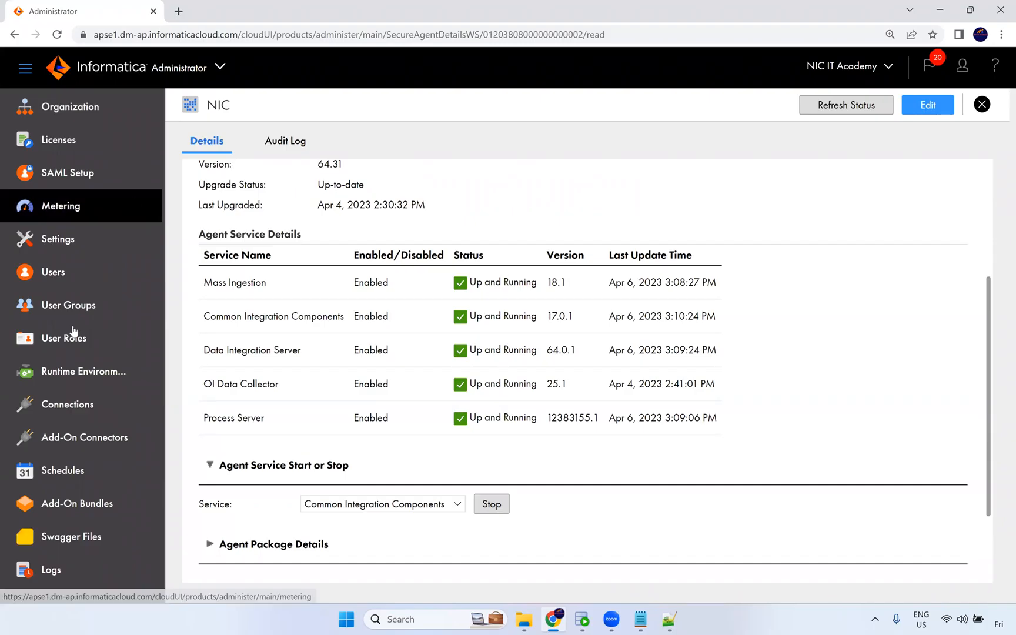
Open the Connections page in Administrator and review the configured connections.
left_click(70, 404)
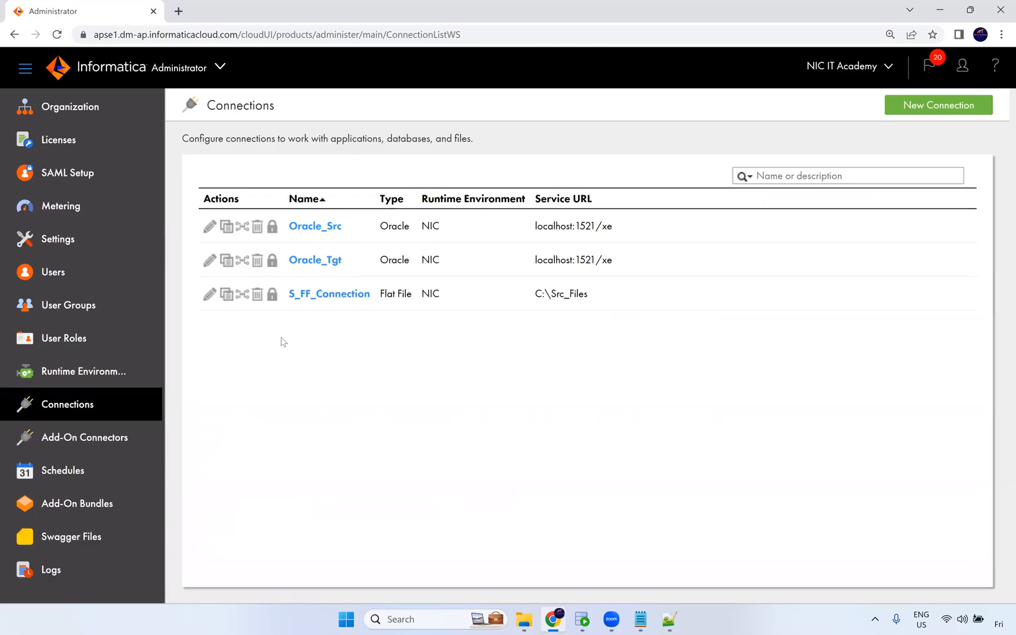
left_click(340, 295)
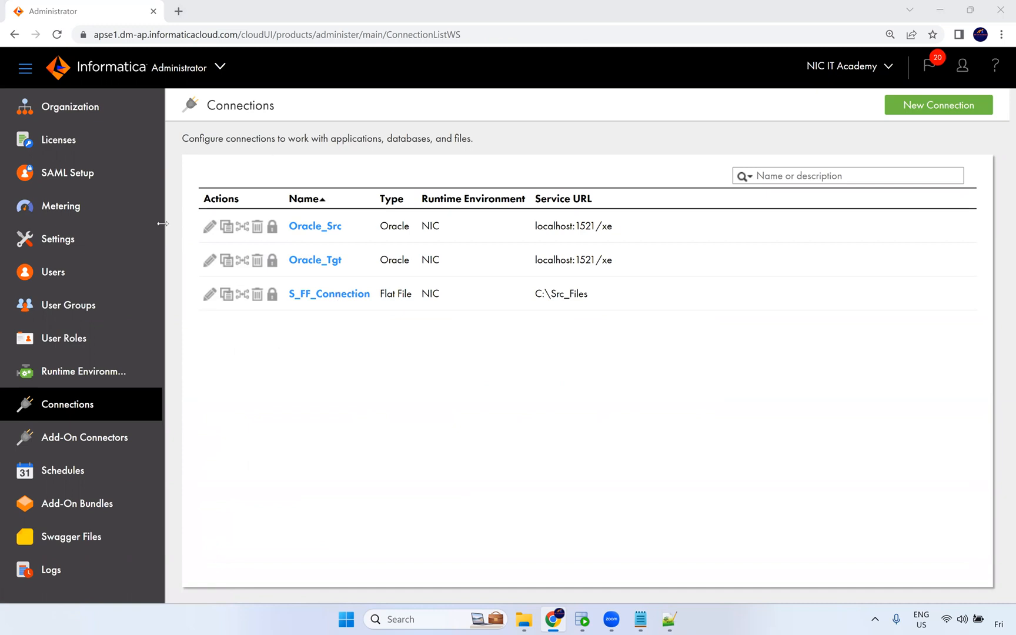
left_click(188, 70)
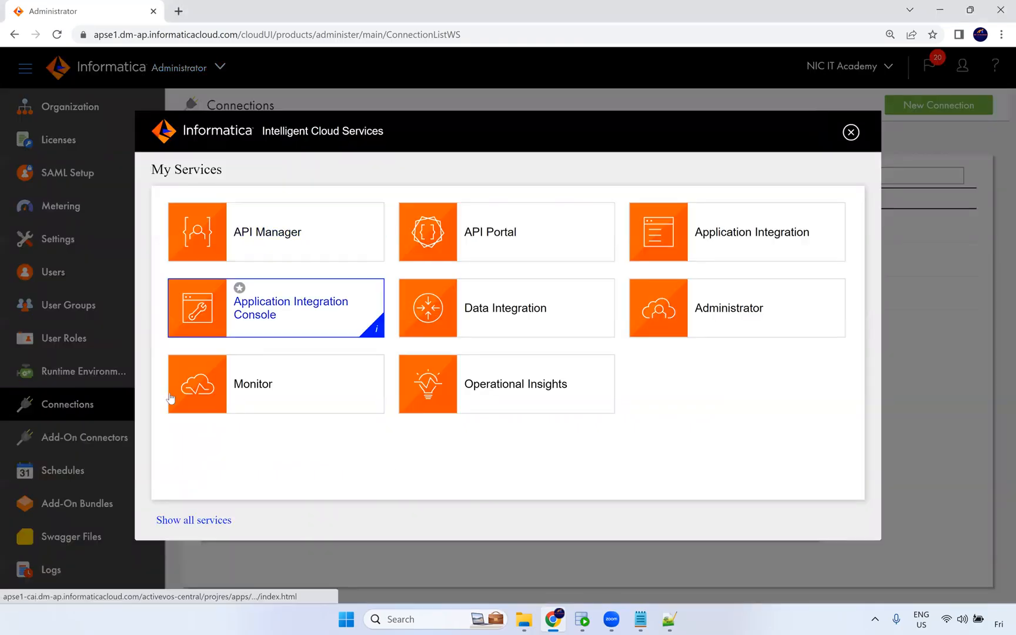
left_click(851, 132)
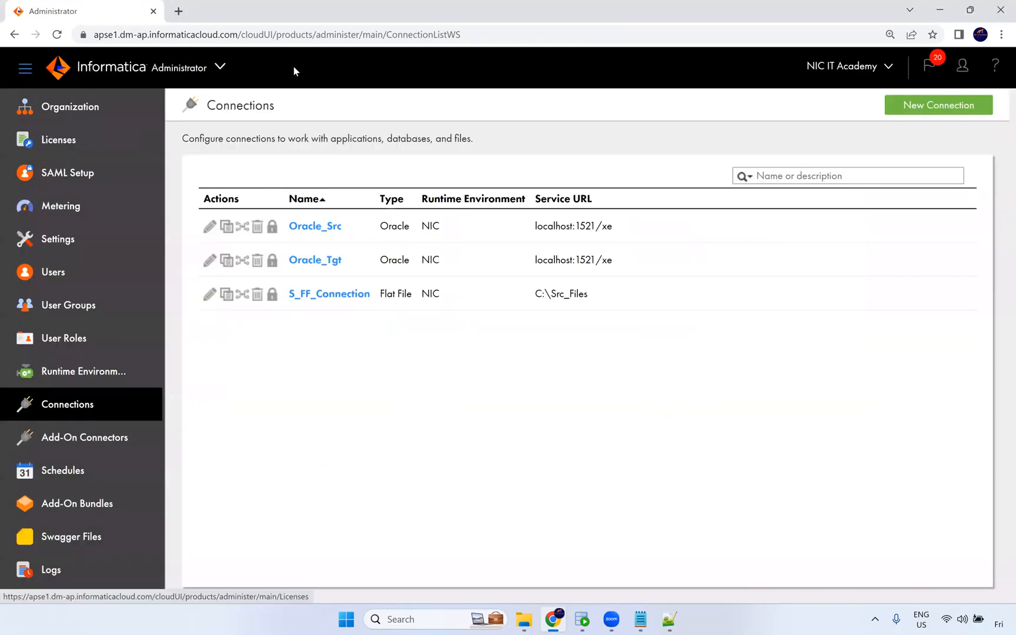
Switch to the Data Integration service and open Explore.
left_click(223, 64)
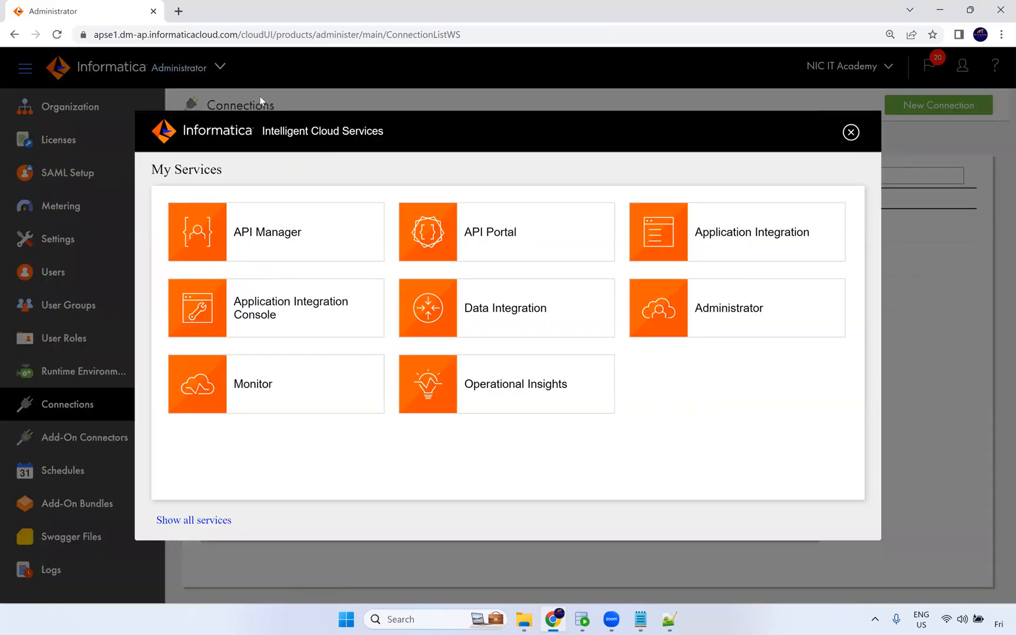
left_click(509, 314)
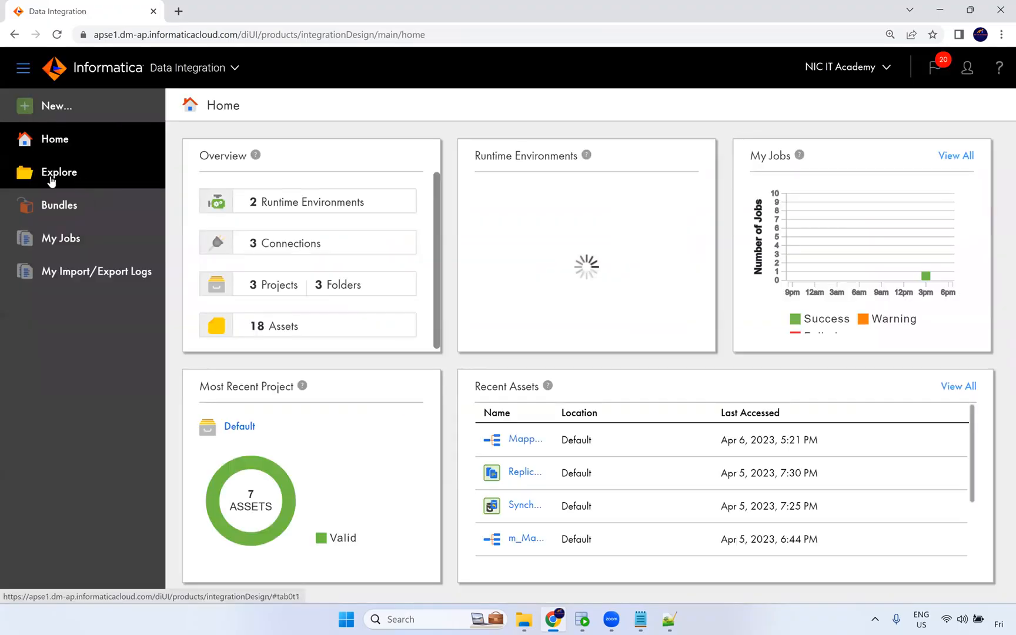
left_click(52, 182)
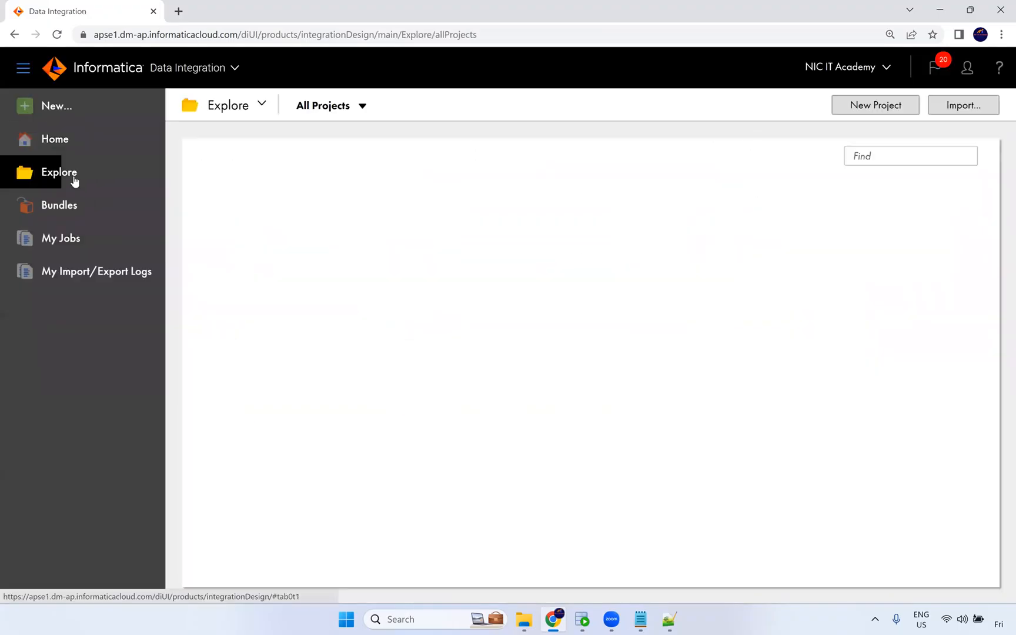
Open the Default project and select m_SCD_Type2_Date_Customer and mt_scd_type2_date.
left_click(280, 277)
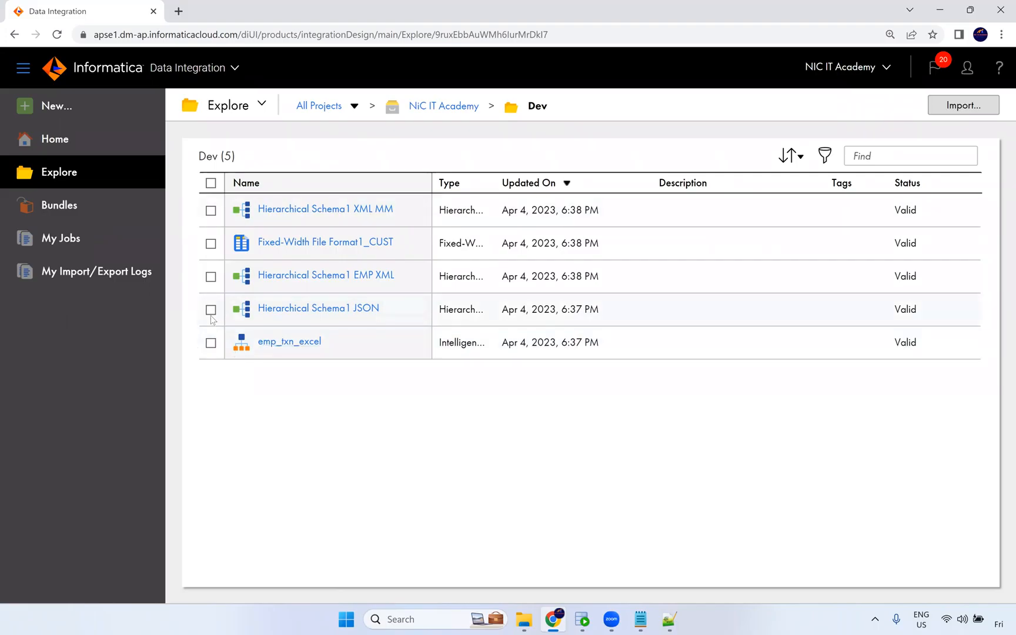
left_click(319, 109)
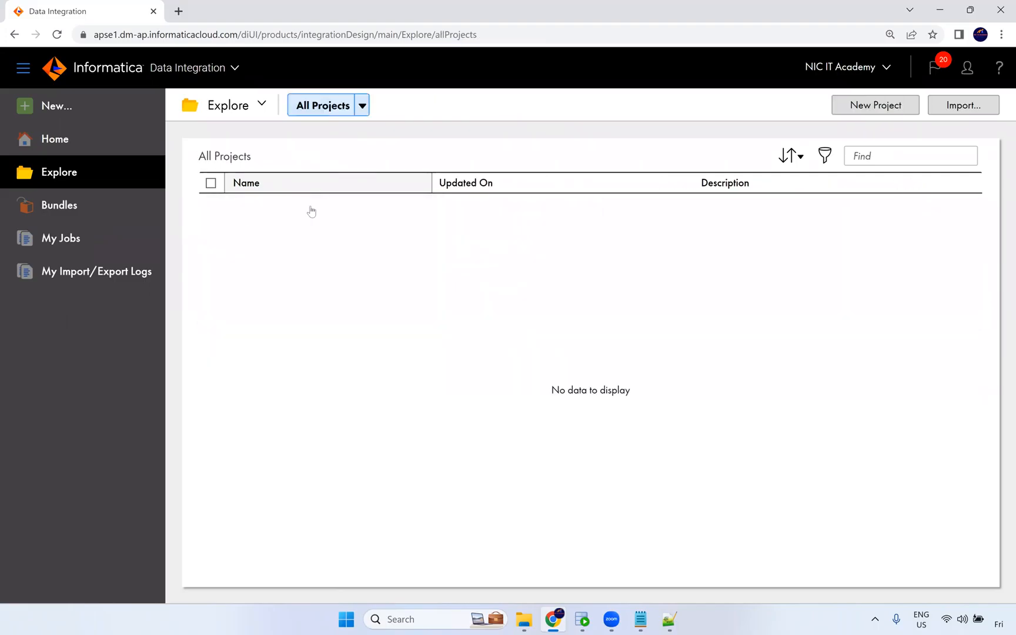
left_click(273, 241)
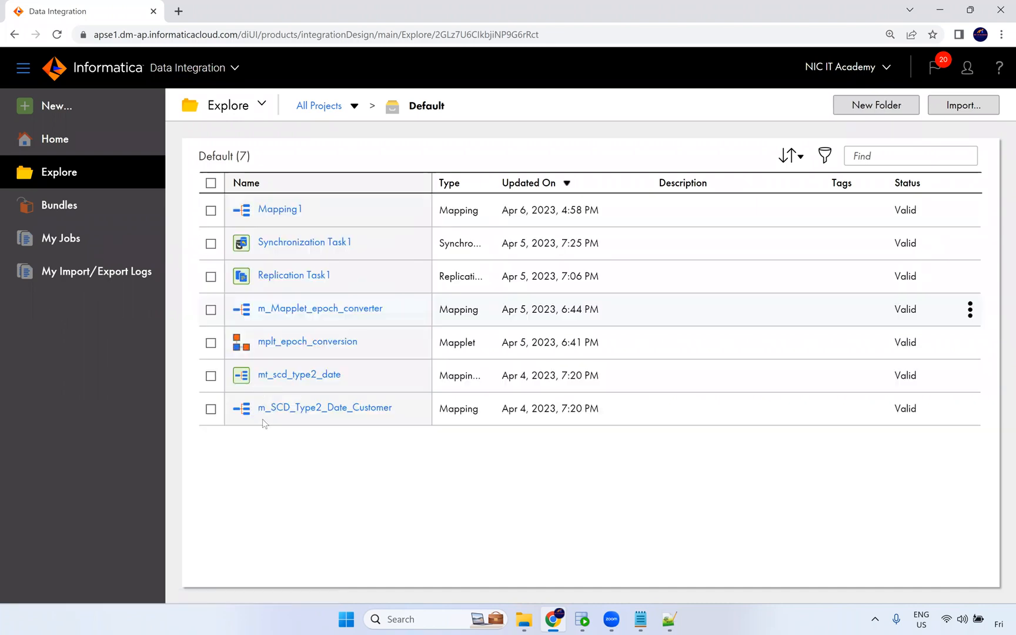
left_click(300, 417)
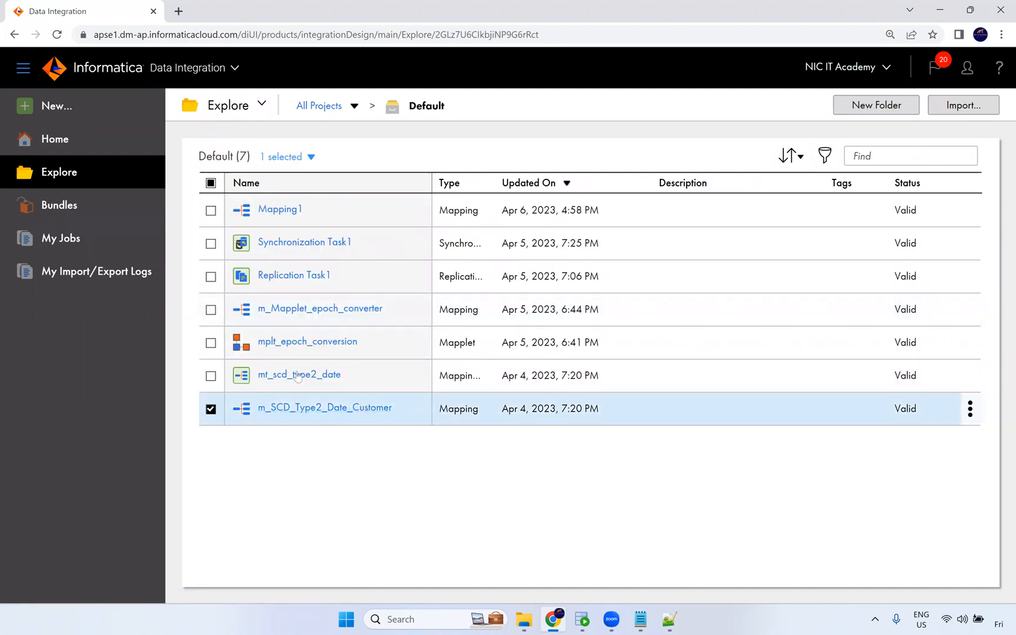
left_click(210, 377)
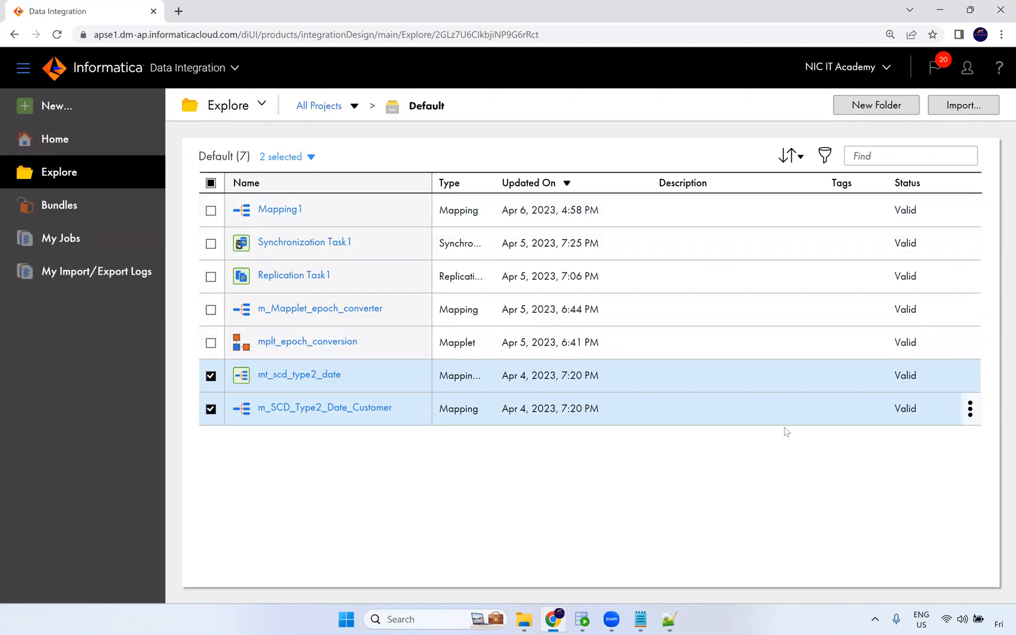
Clear the selected assets and return to the list of all projects.
left_click(971, 412)
left_click(211, 376)
left_click(211, 409)
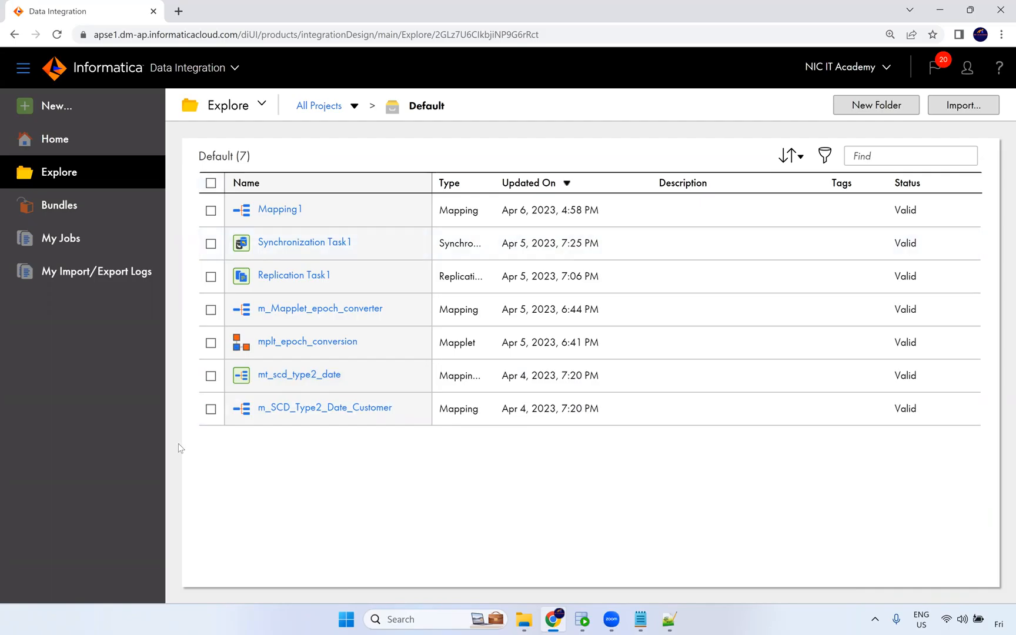
left_click(301, 107)
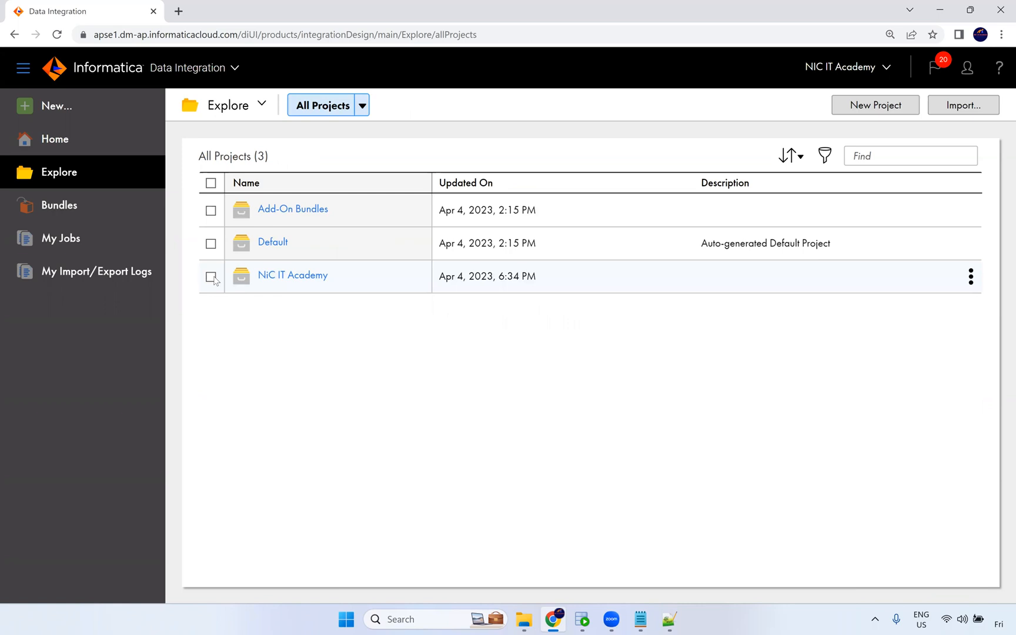
left_click(212, 244)
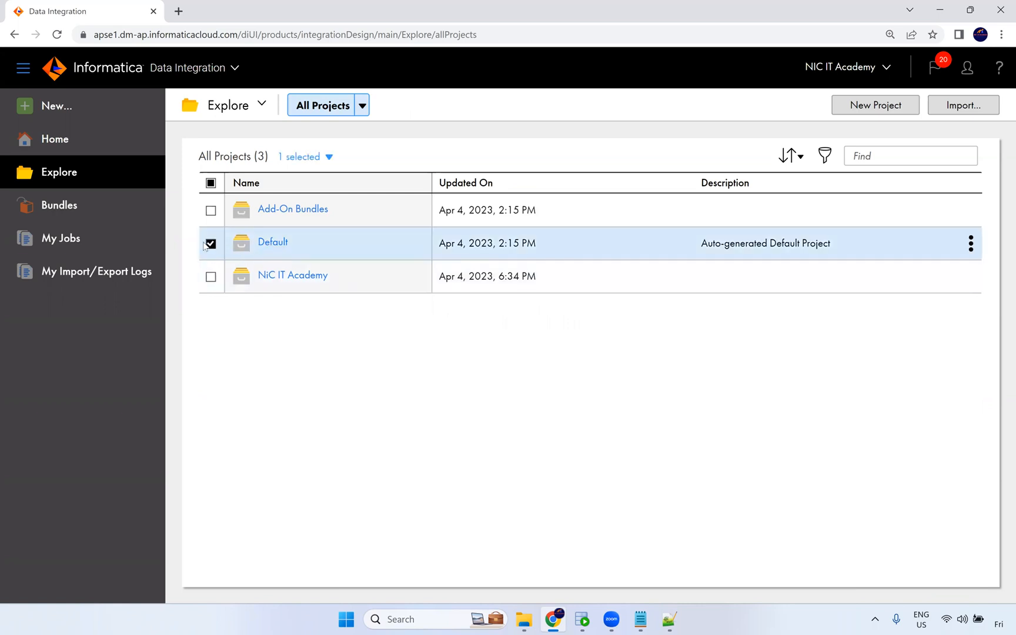
left_click(211, 244)
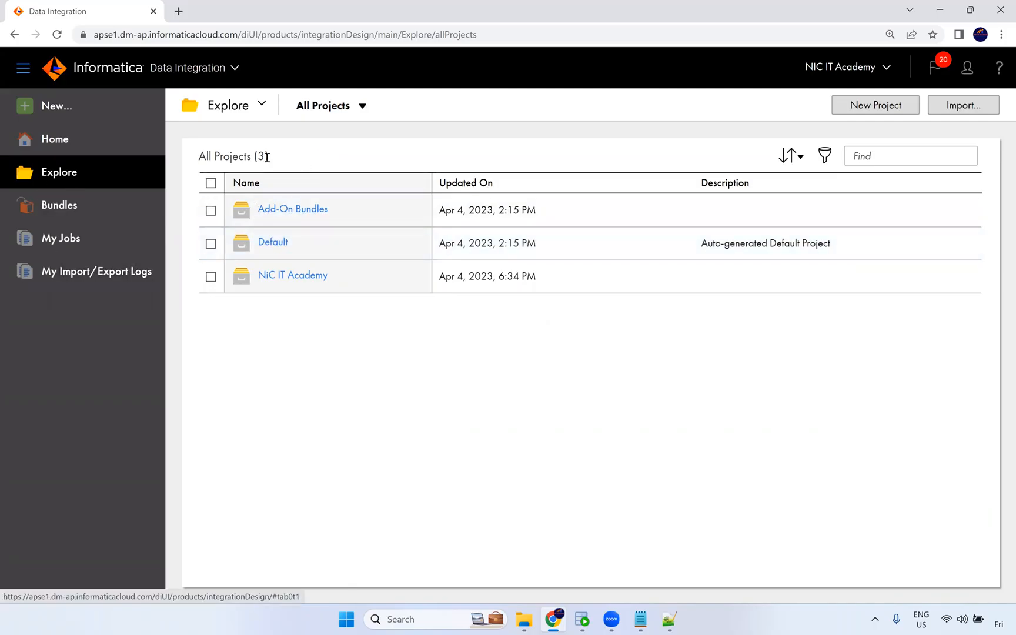
Switch to Administrator and open the Oracle_Src connection's details from the Connections page, then close them.
left_click(219, 72)
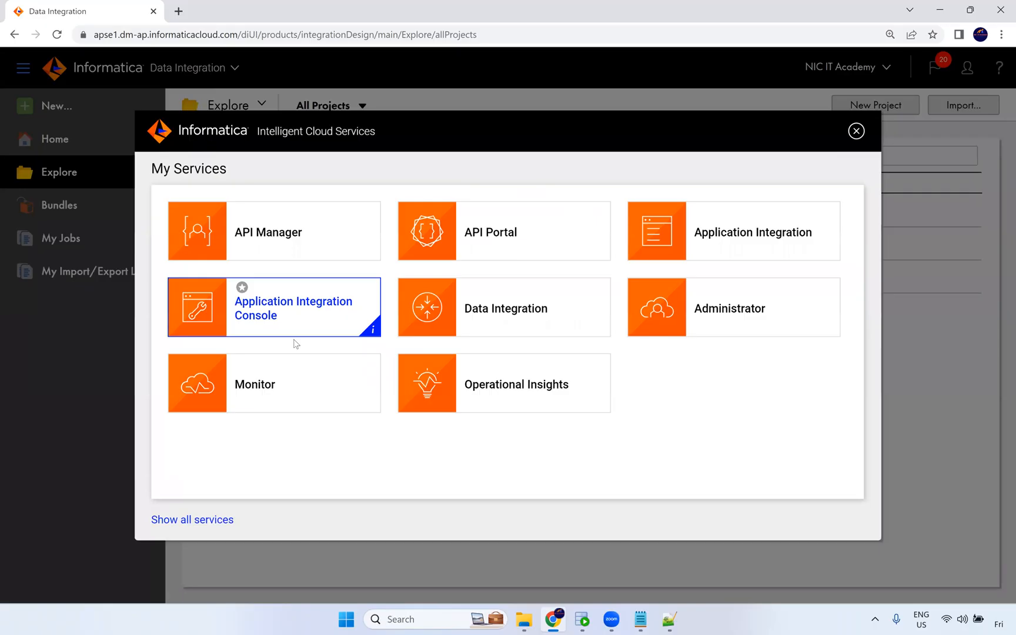
left_click(674, 320)
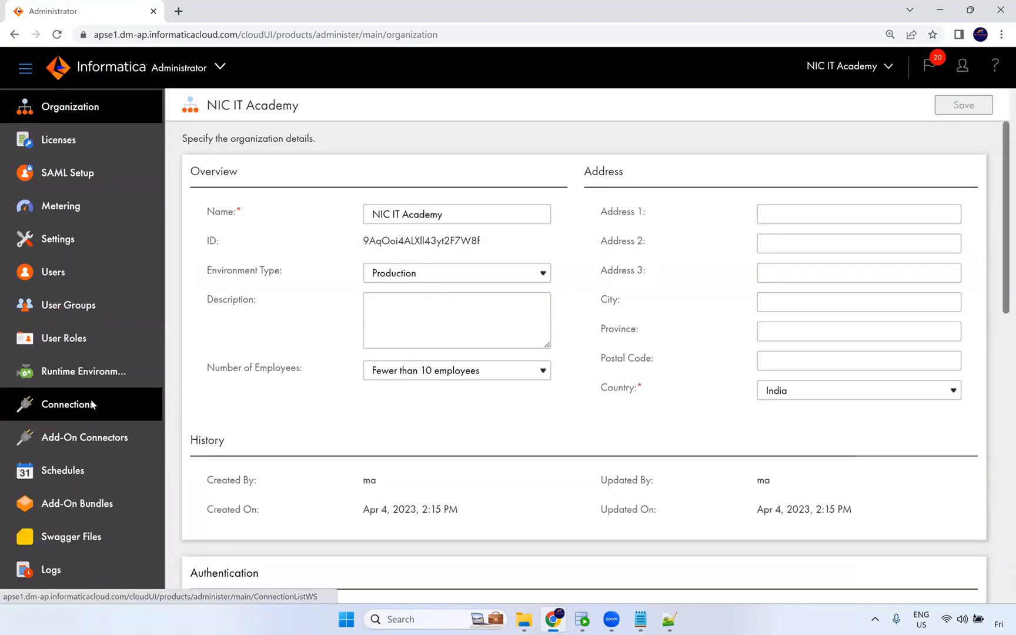
left_click(91, 403)
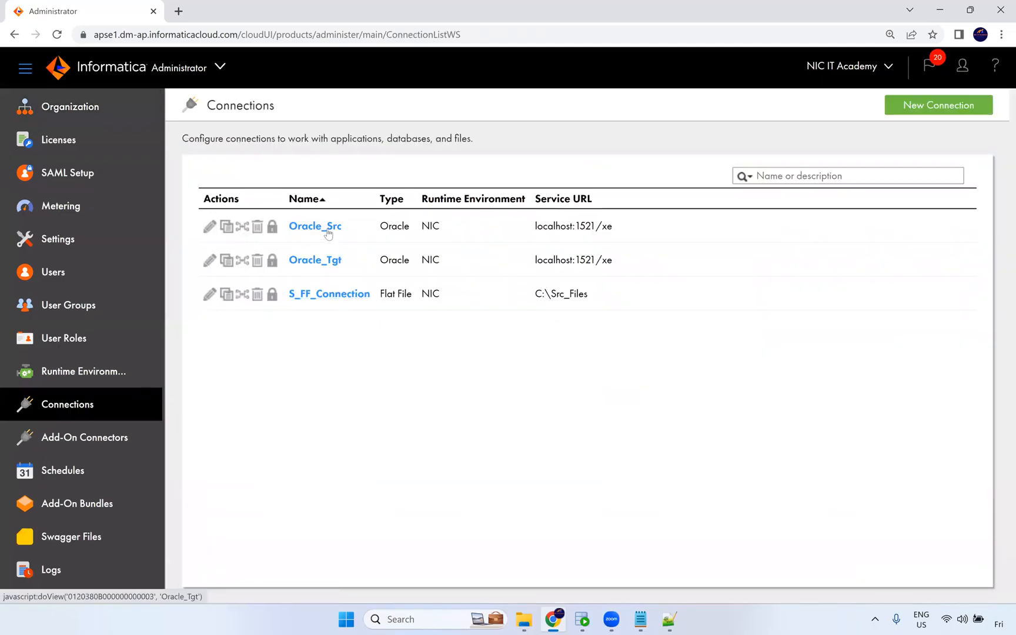
left_click(327, 229)
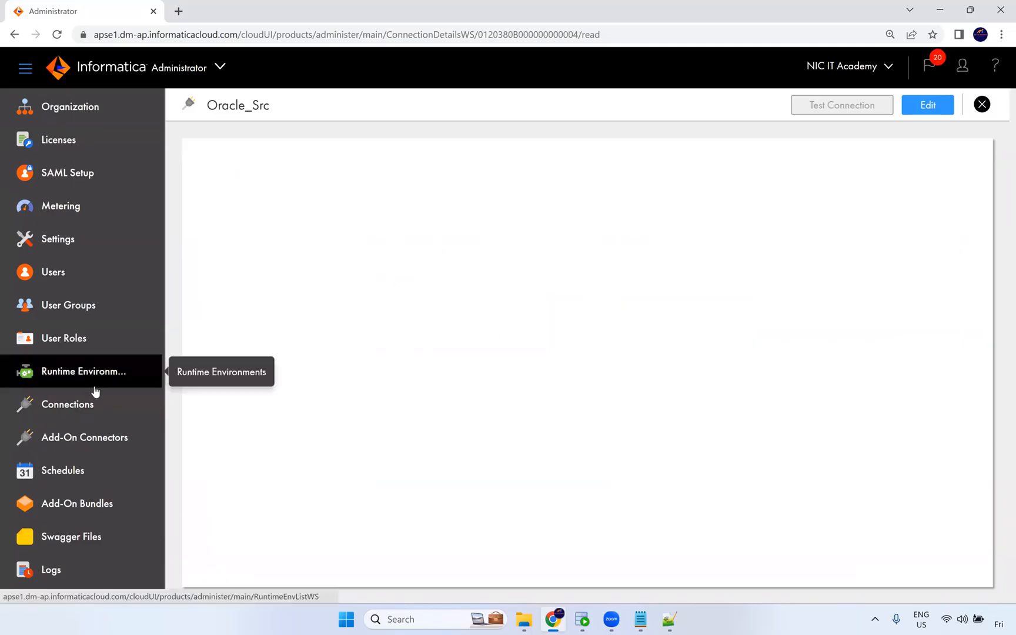
left_click(980, 106)
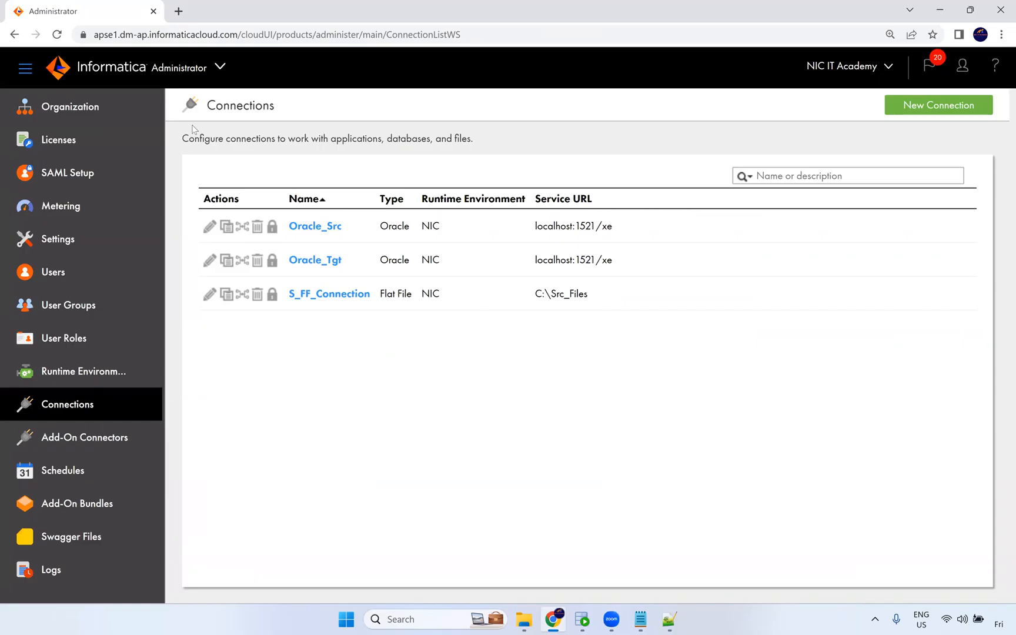
Open the Runtime Environments page in Administrator.
key("alt+Tab")
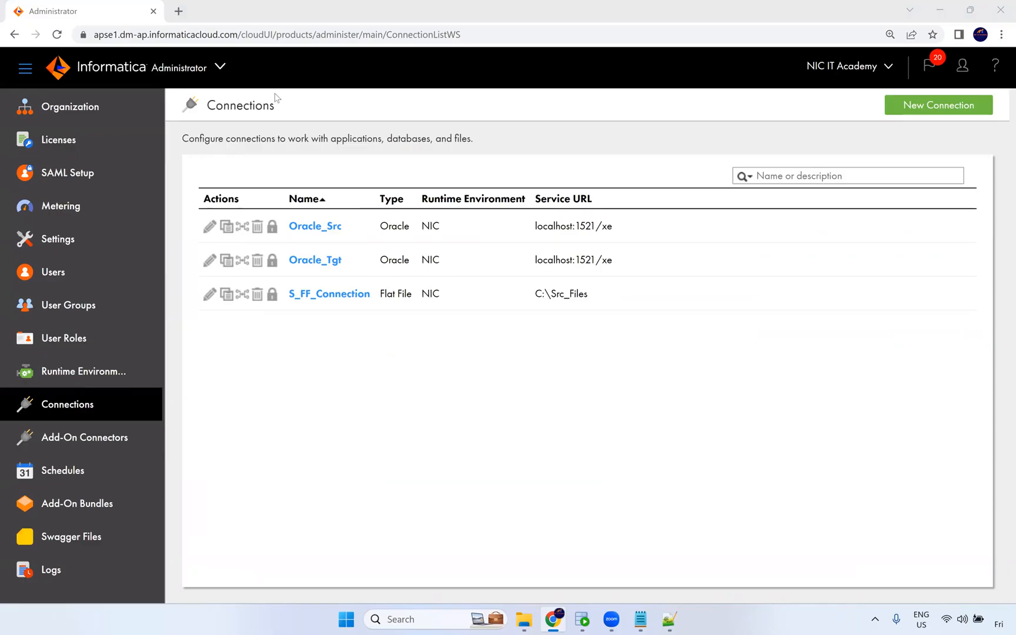
left_click(216, 70)
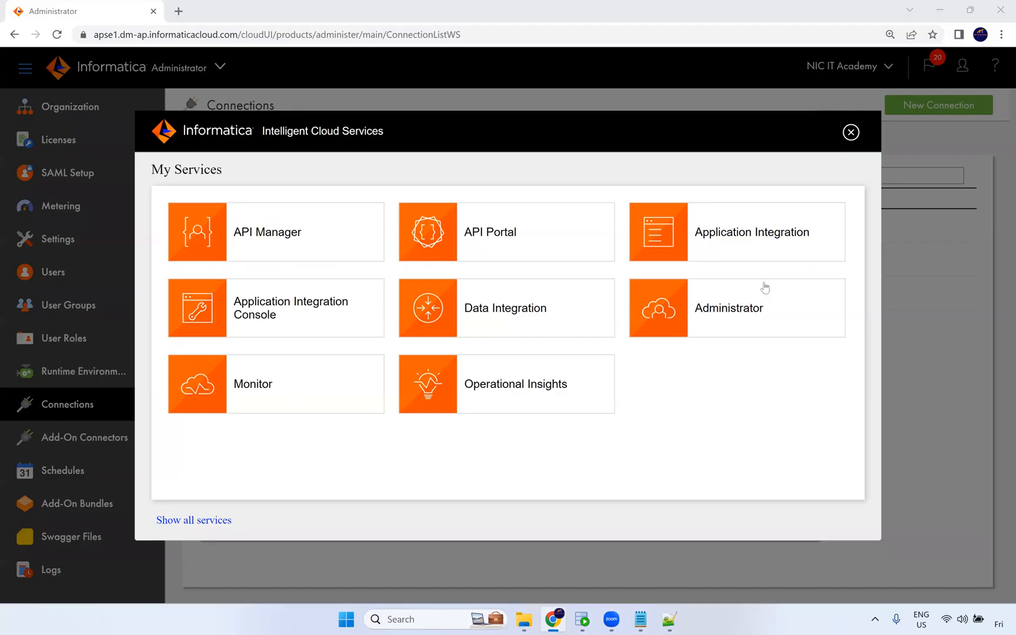
left_click(850, 133)
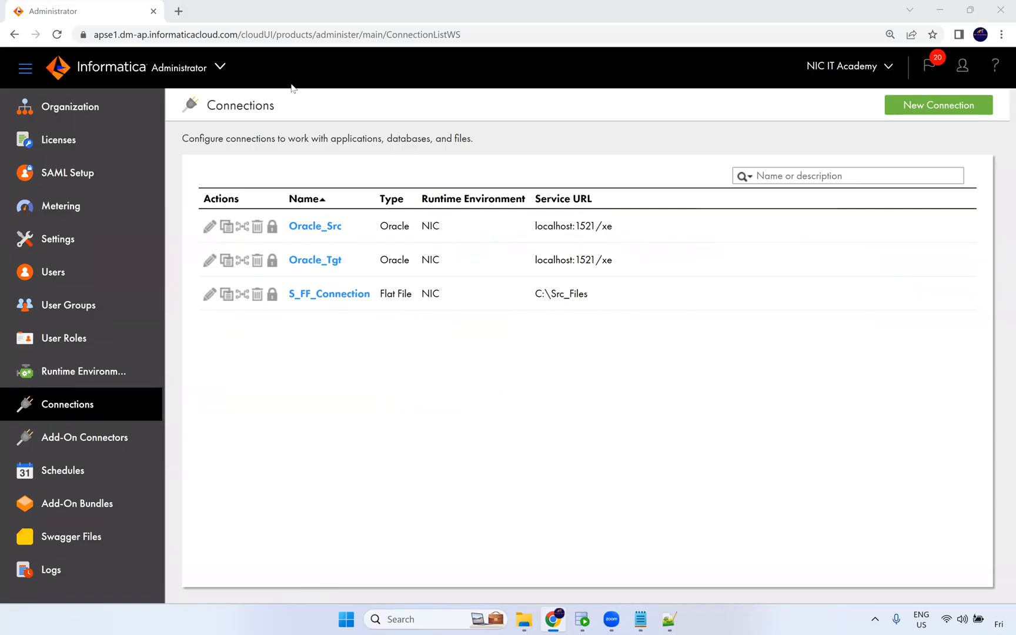
left_click(81, 372)
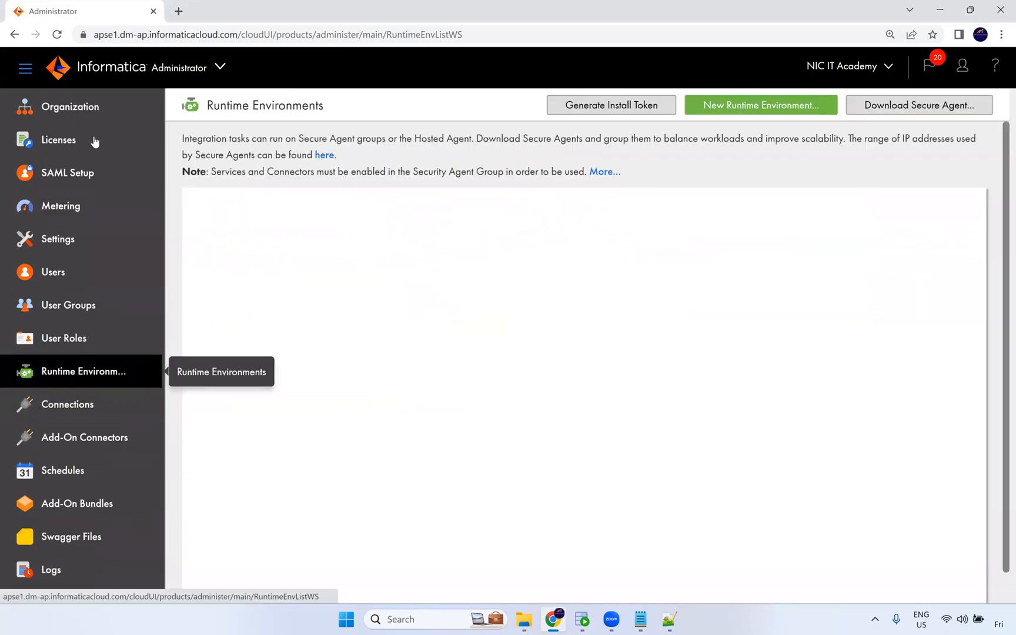
Switch back to Data Integration and open Explore.
left_click(214, 68)
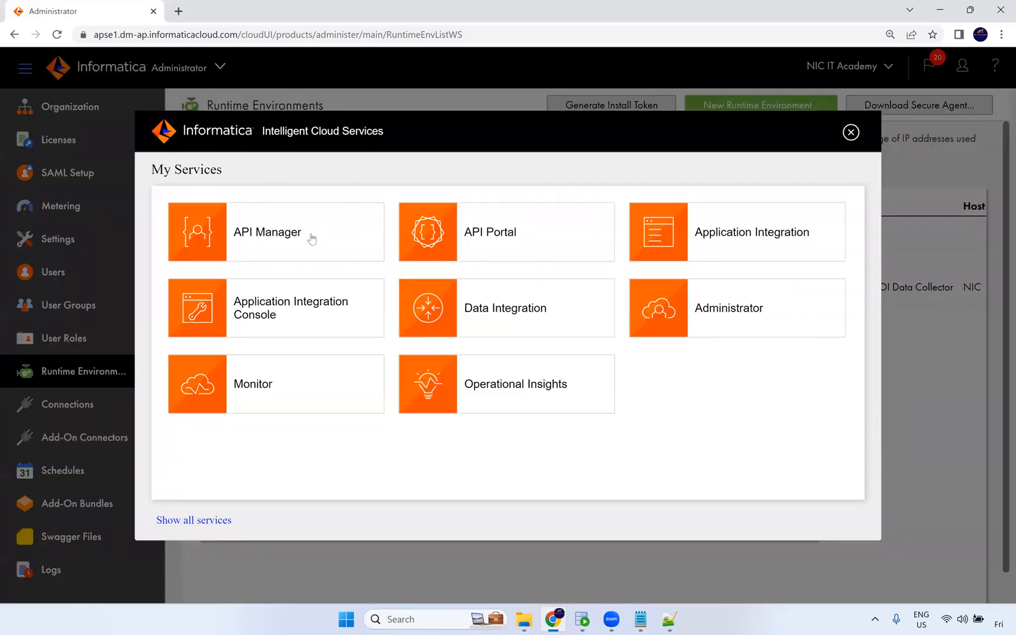
left_click(498, 334)
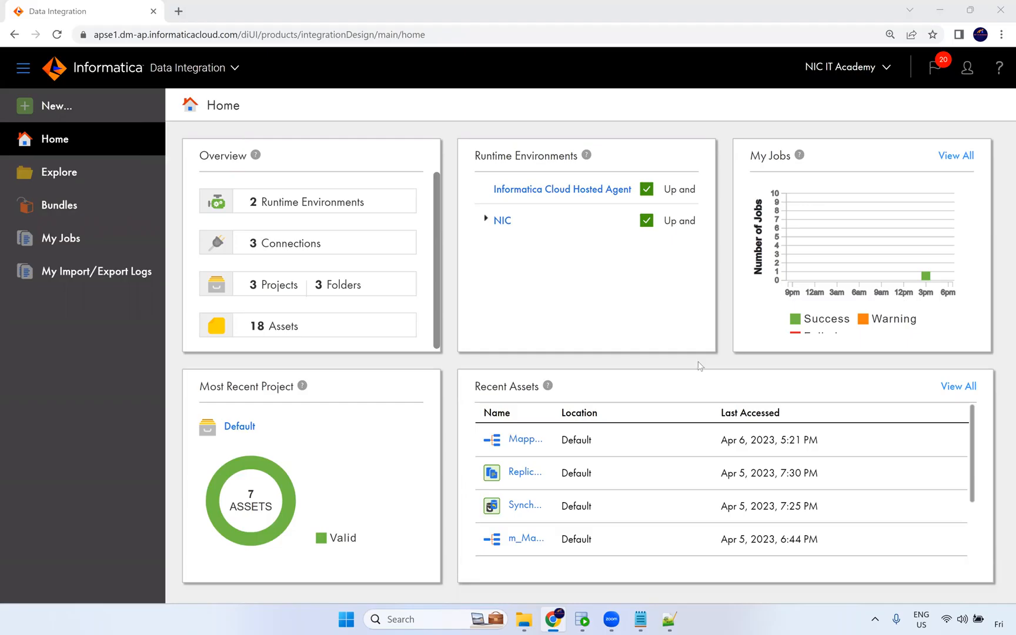
left_click(55, 173)
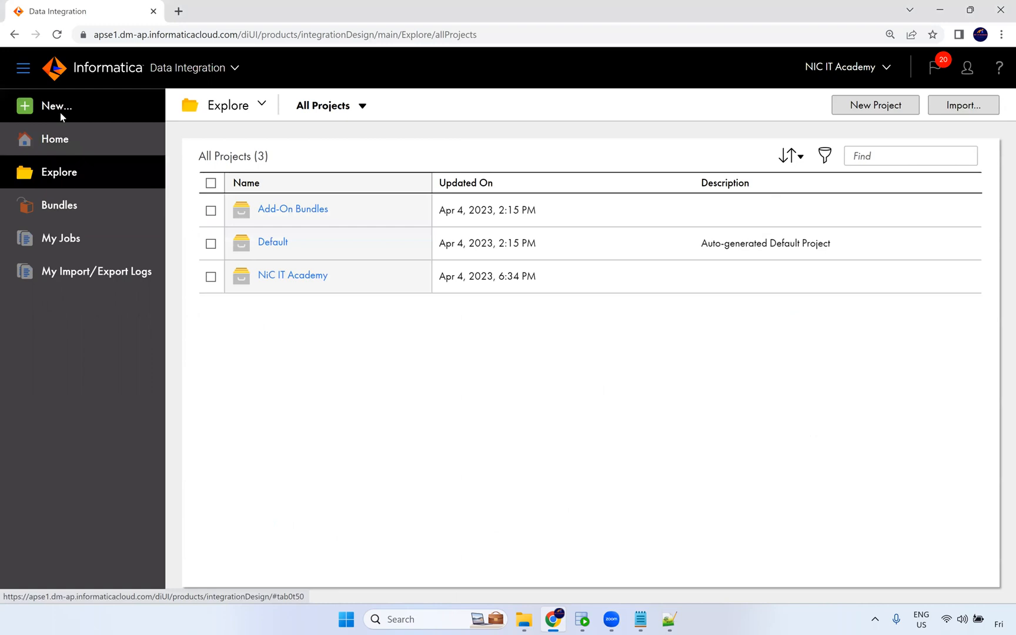
Create a new PowerCenter Task asset.
left_click(58, 106)
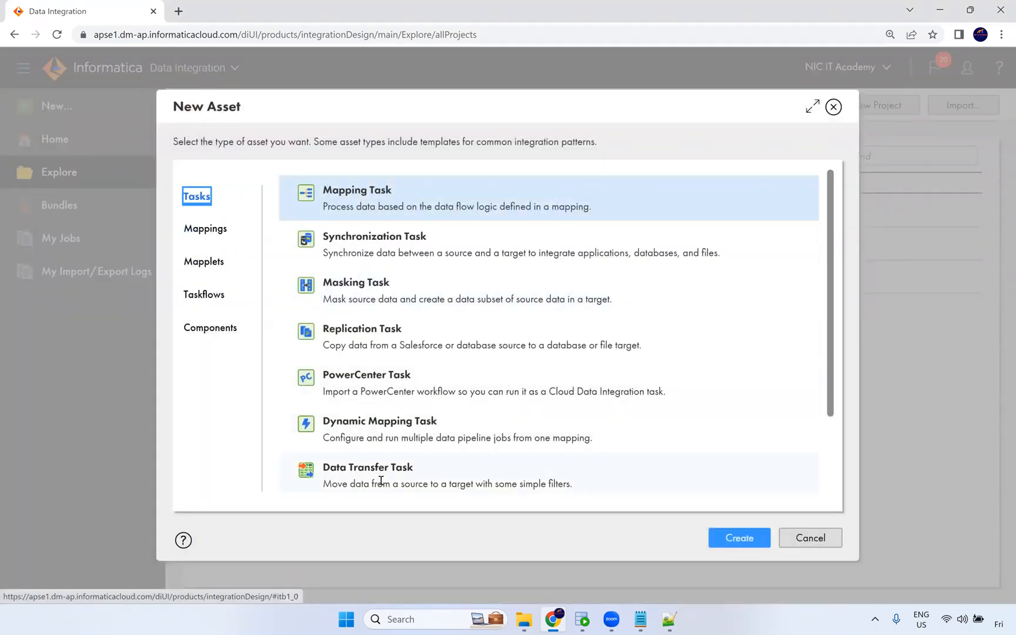
left_click(365, 385)
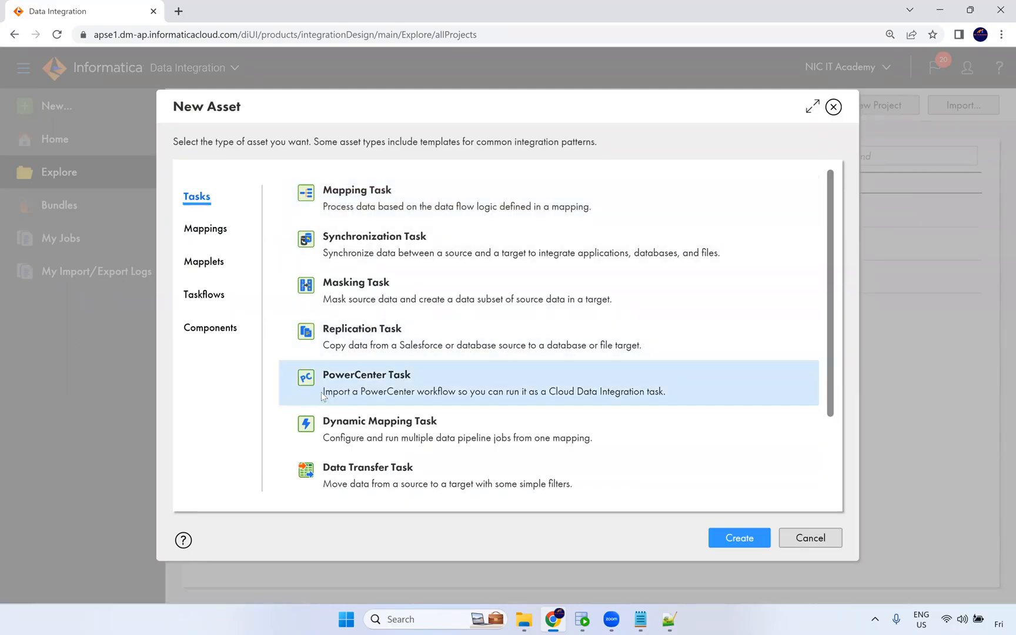
left_click_drag(323, 392, 449, 394)
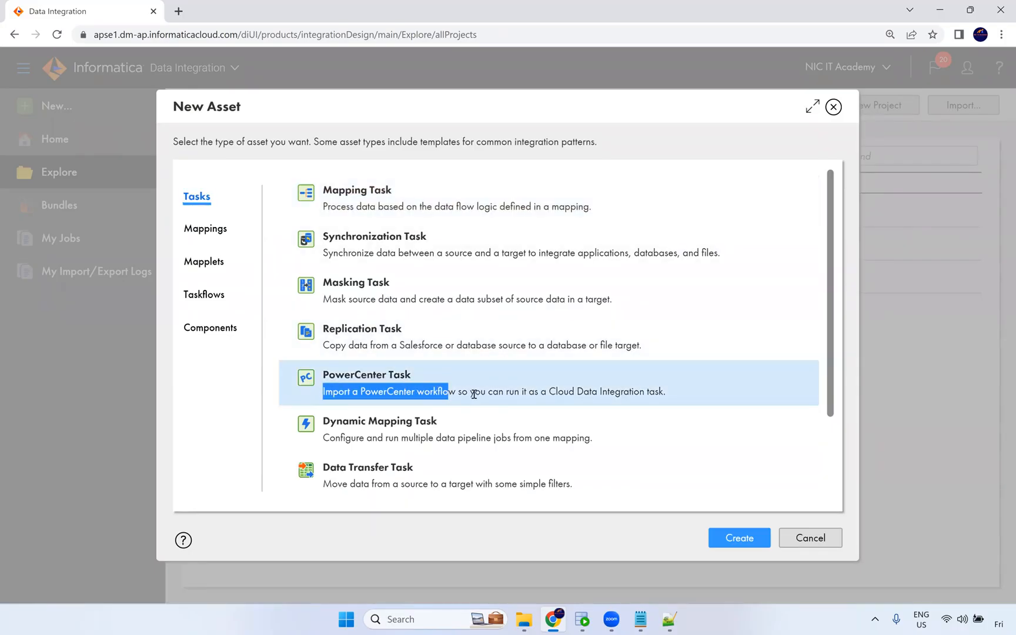
left_click_drag(548, 392, 672, 397)
left_click(753, 544)
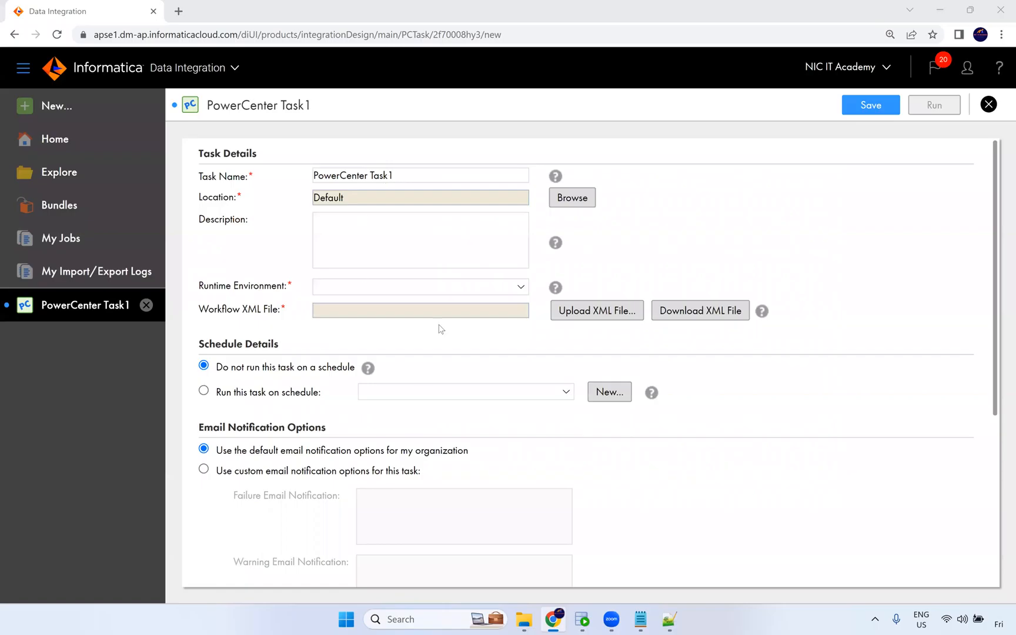
Set the runtime environment to NIC and upload the wf_Expression_Tranformation workflow XML file from the Task in iics folder.
left_click(362, 291)
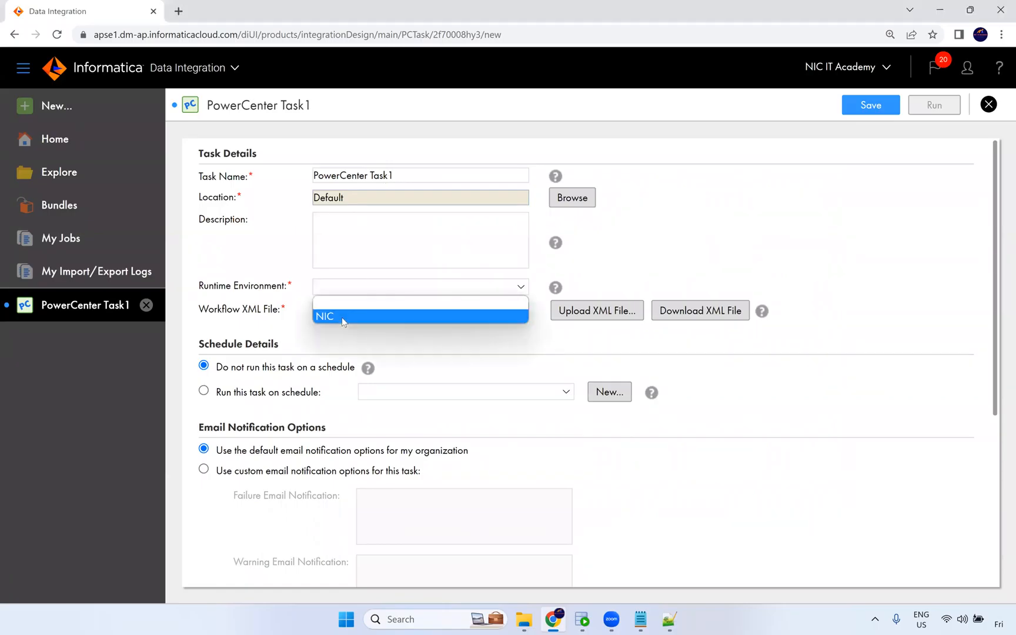
left_click(346, 316)
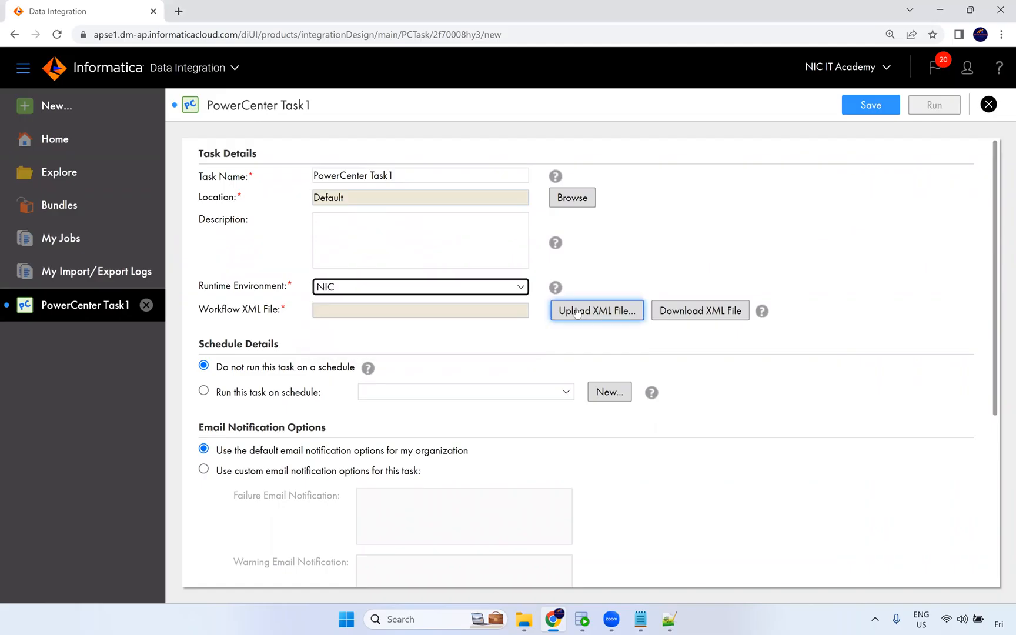
left_click(570, 313)
left_click(466, 225)
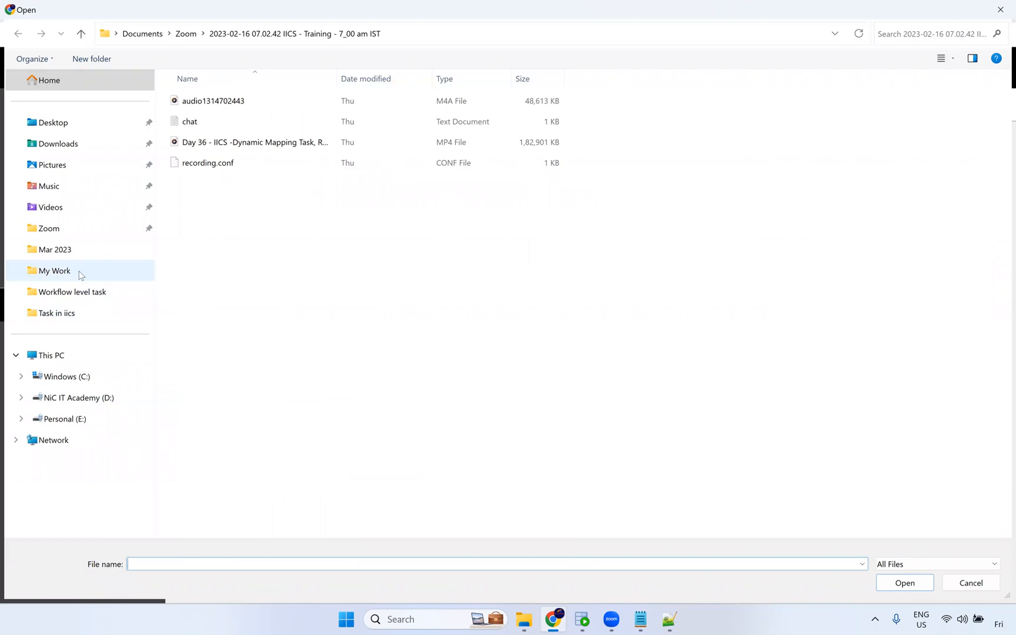
left_click(86, 317)
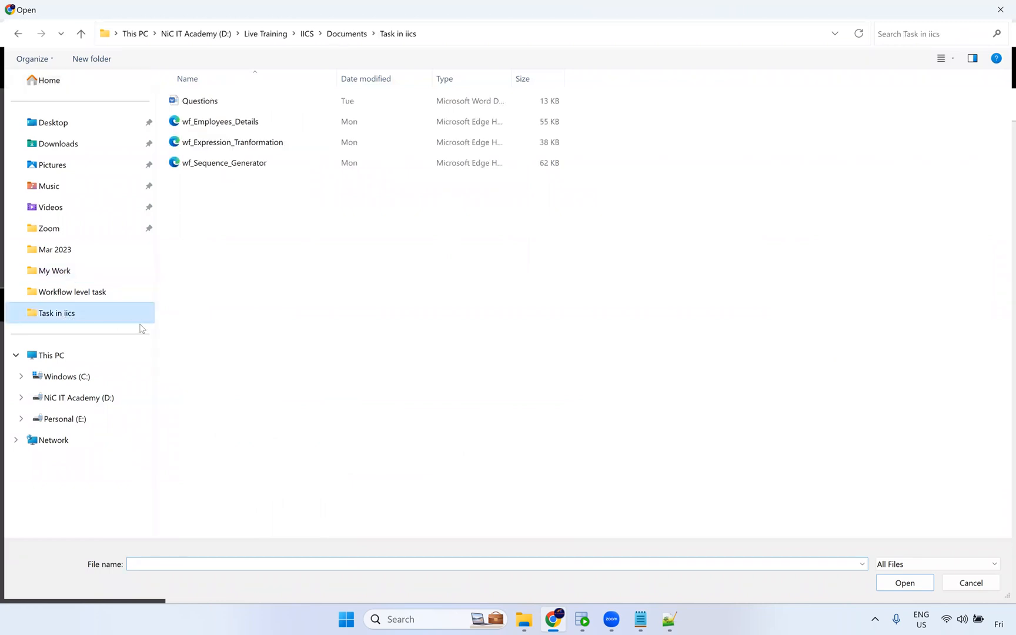
left_click(243, 143)
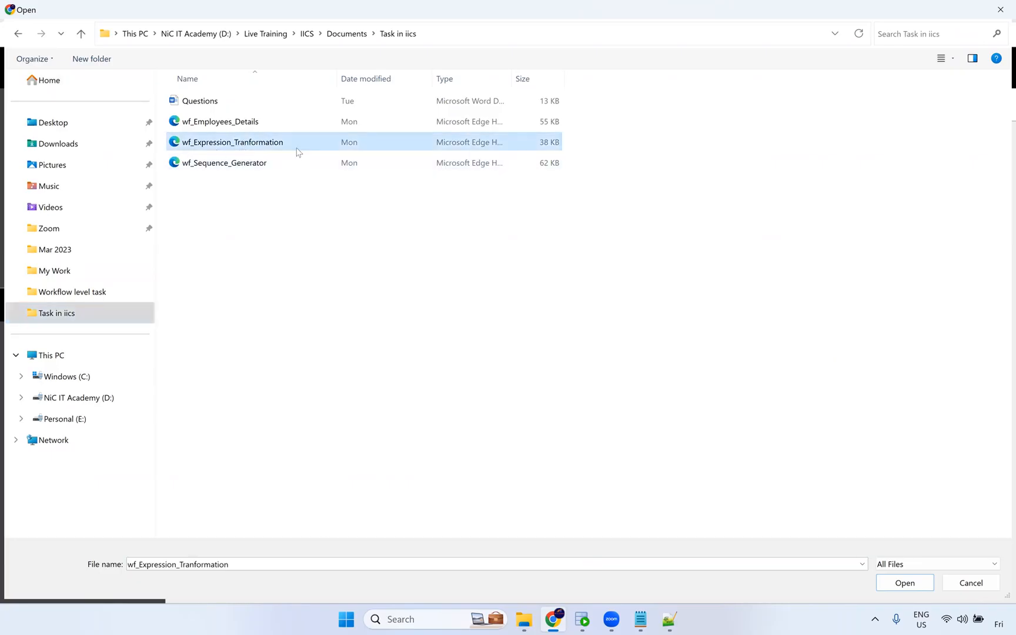
left_click(897, 582)
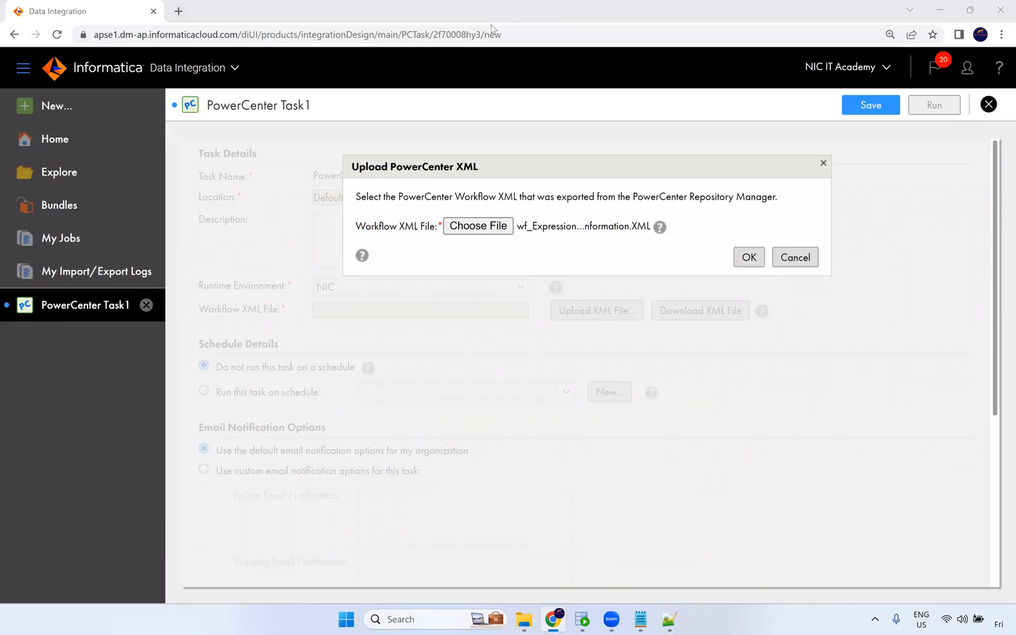
left_click(750, 264)
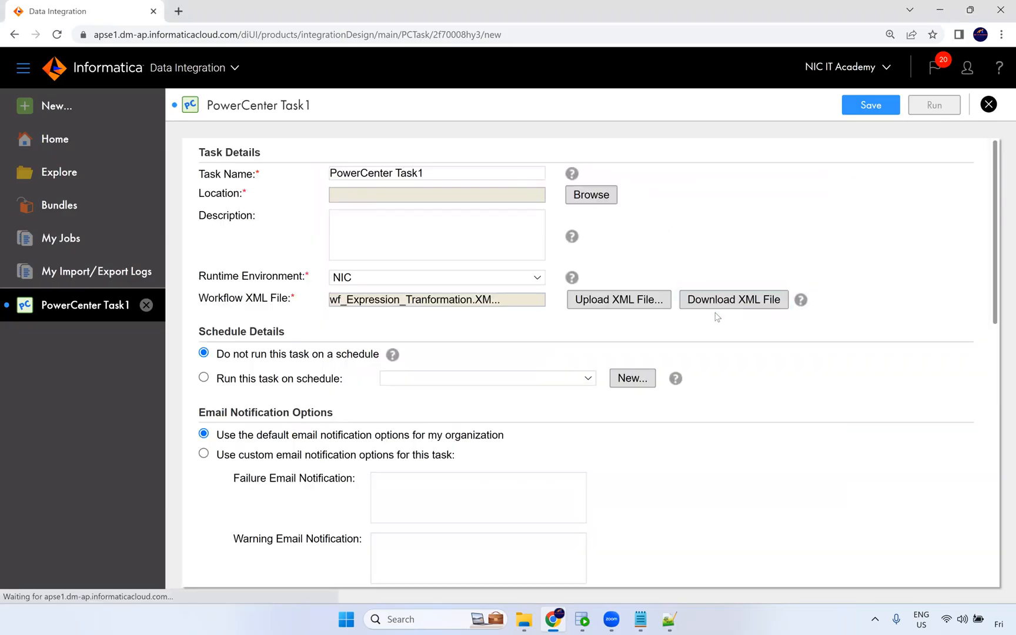
Review the task's schedule, email notification, parameter file and workflow connection sections.
scroll(468, 349, "down", 2)
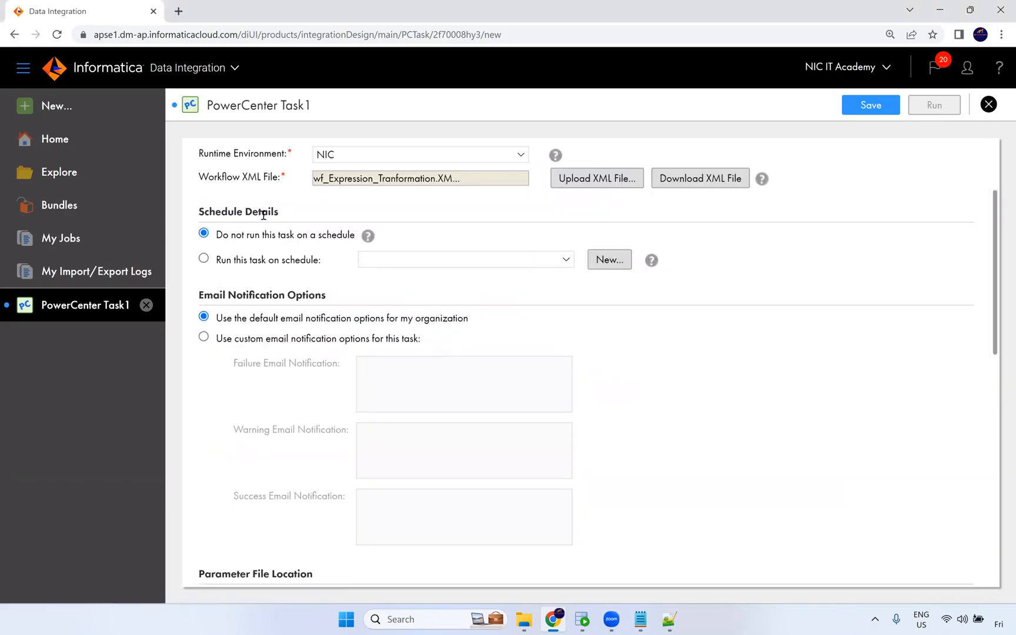
left_click_drag(204, 297, 313, 299)
scroll(347, 365, "down", 3)
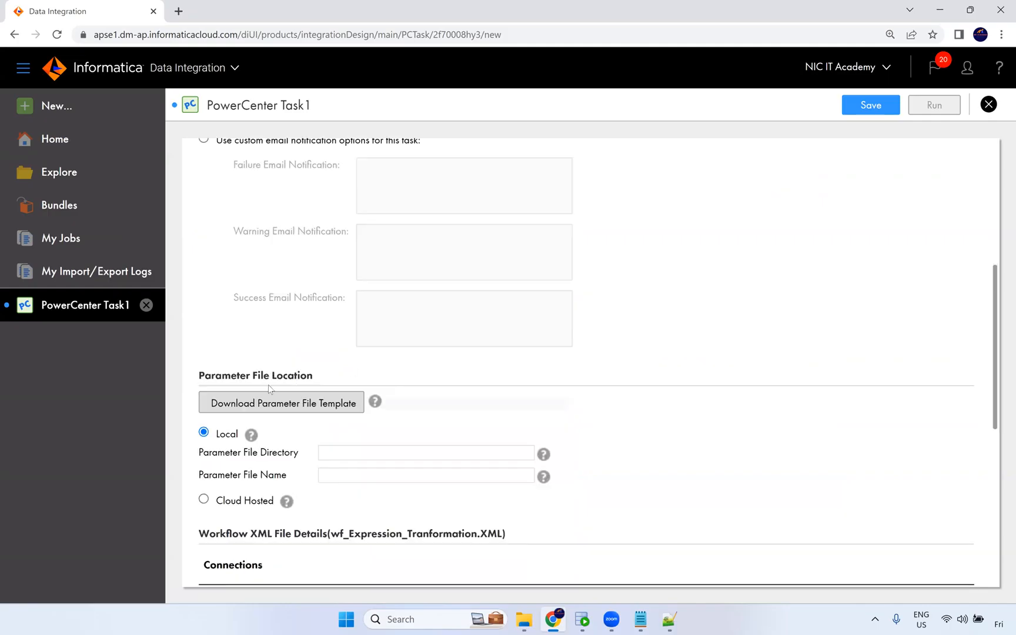
mouse_move(372, 401)
scroll(382, 447, "down", 2)
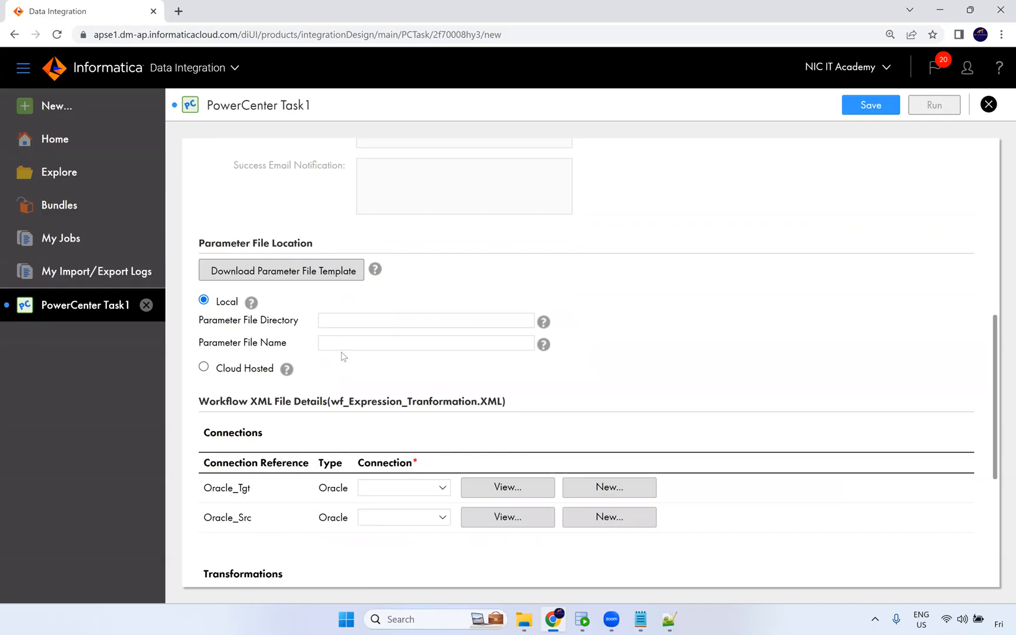
scroll(222, 363, "down", 1)
scroll(223, 358, "down", 1)
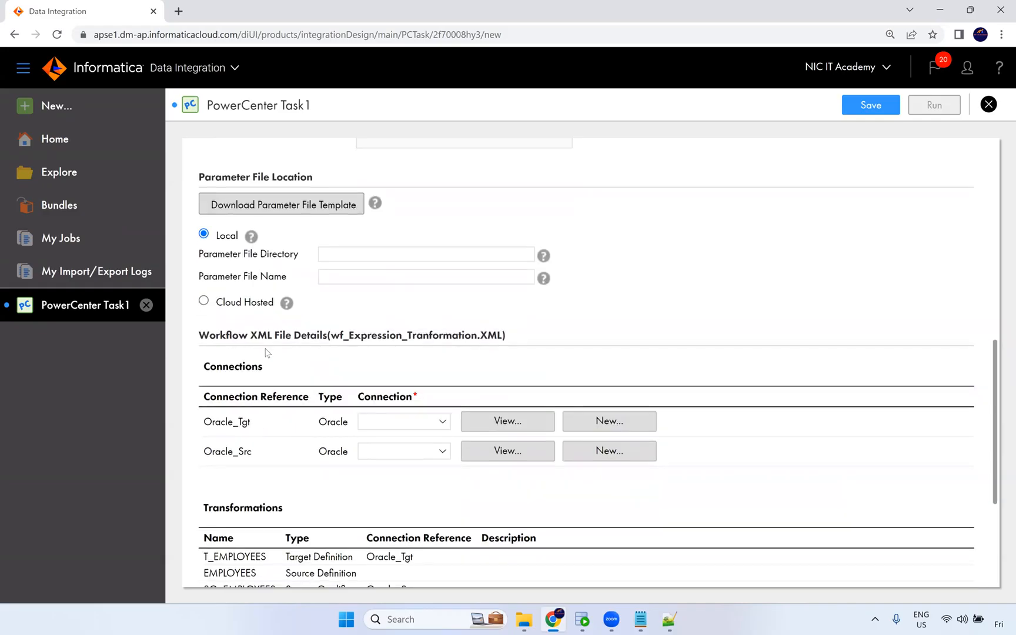
left_click_drag(263, 367, 208, 364)
Assign the Oracle_Tgt connection to the Oracle_Tgt connection reference.
double_click(209, 423)
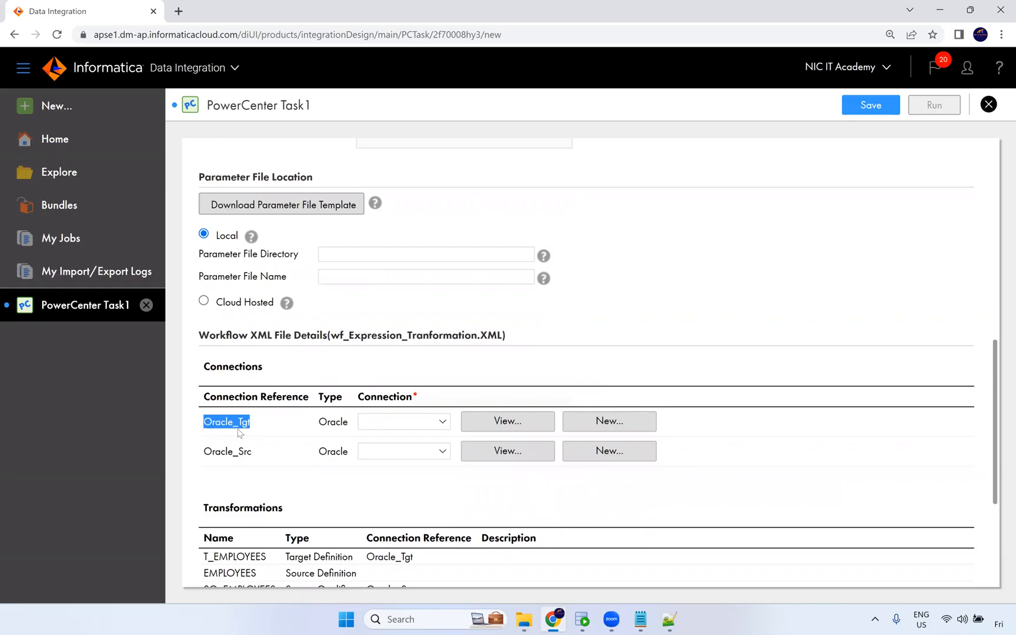
left_click(391, 428)
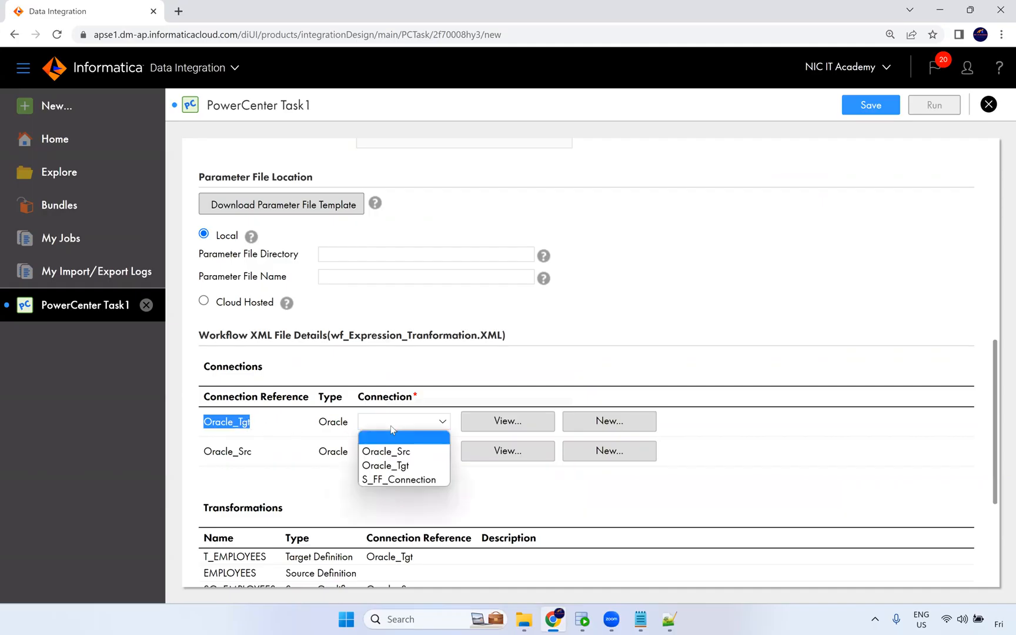
left_click(411, 471)
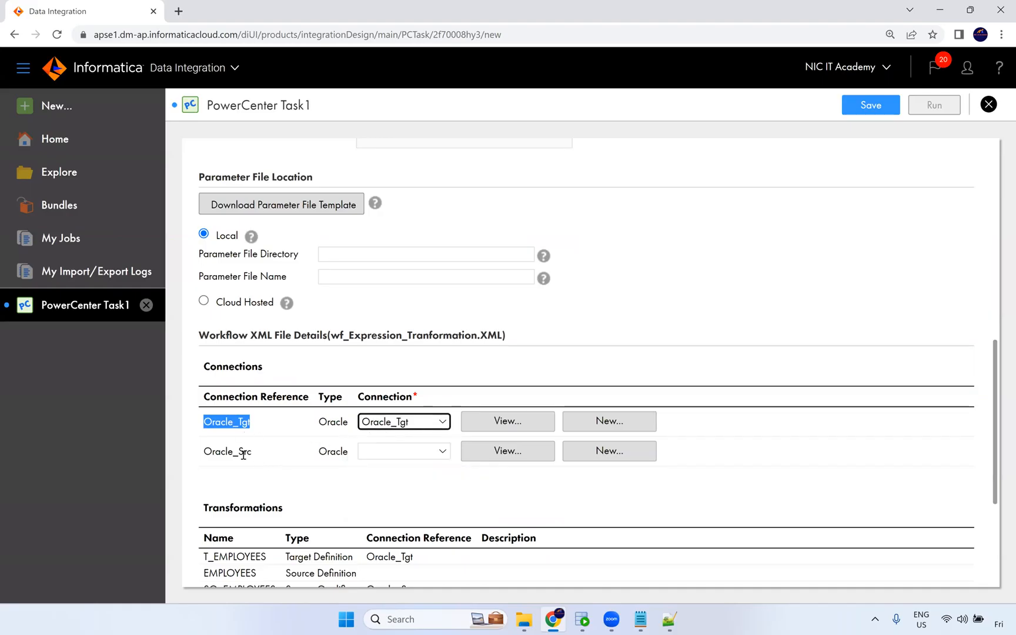
double_click(204, 452)
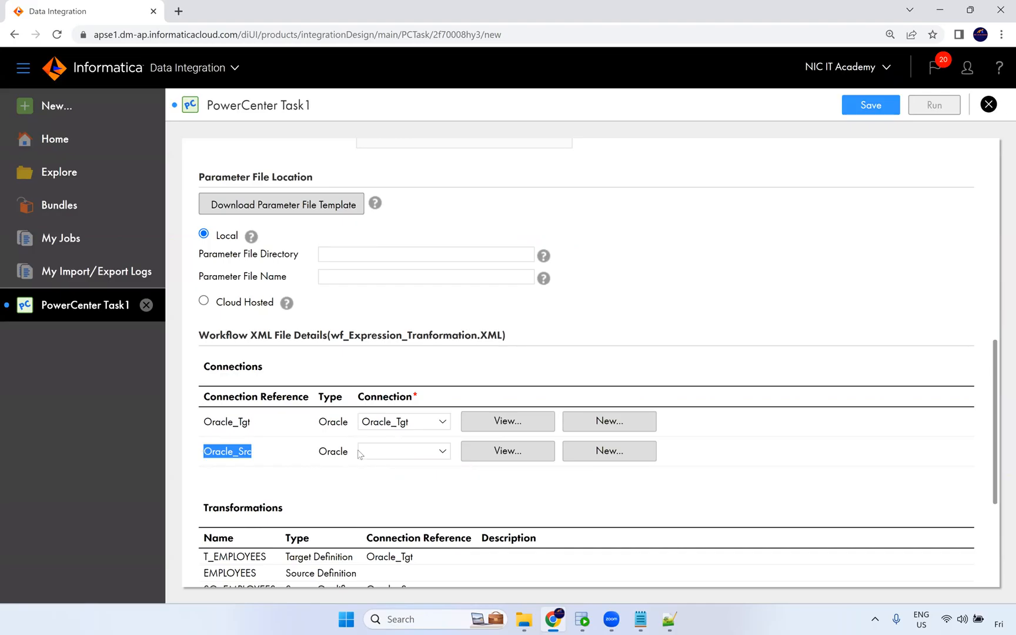
Assign the Oracle_Src connection to the Oracle_Src connection reference.
left_click(400, 458)
left_click(404, 482)
left_click(545, 478)
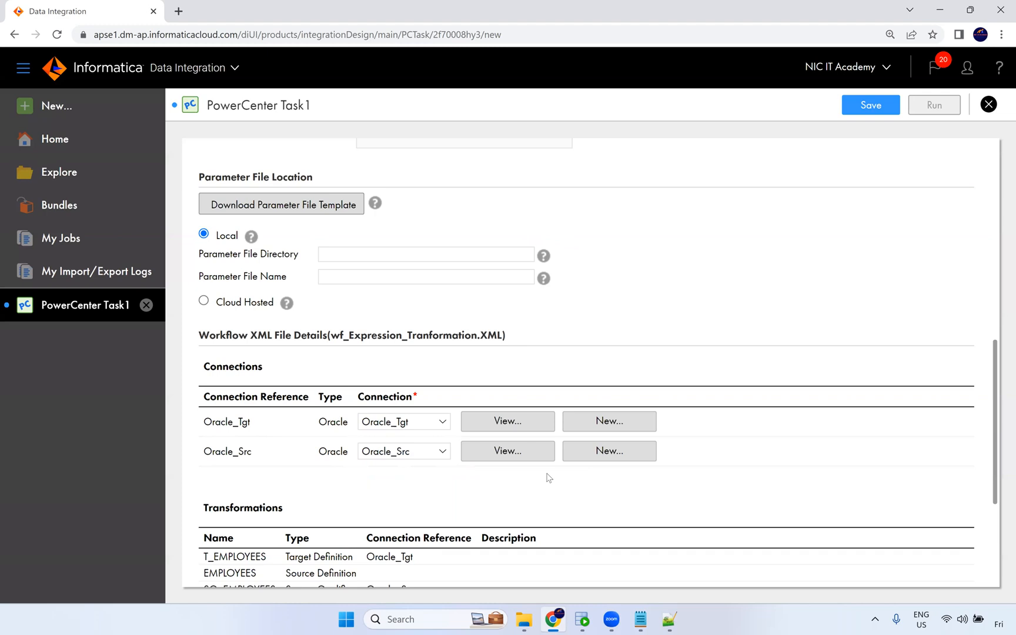
Save the PowerCenter task.
scroll(549, 478, "down", 2)
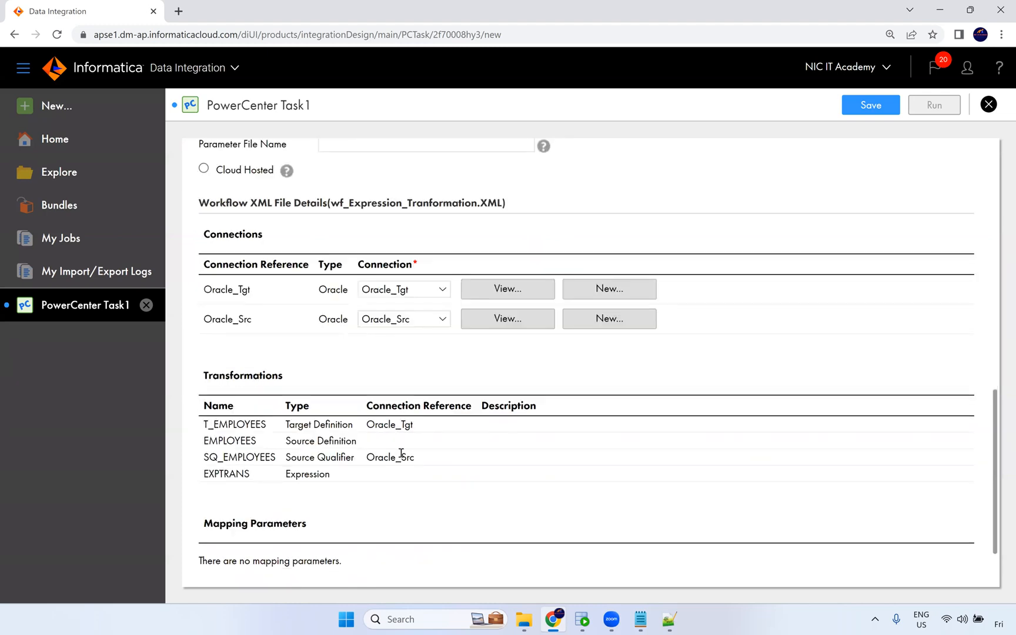
scroll(402, 454, "down", 1)
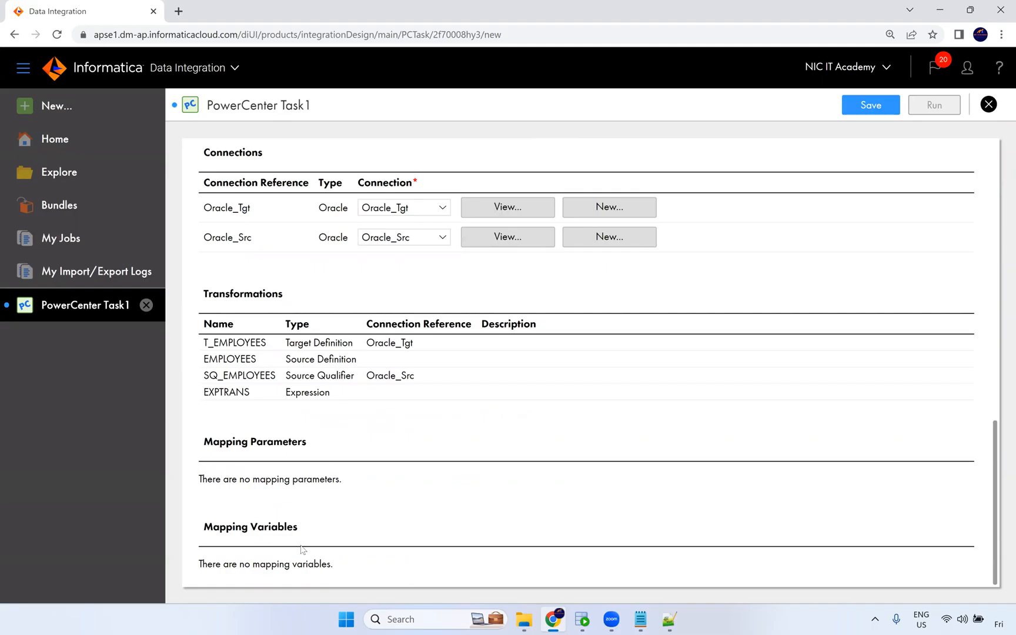
scroll(559, 152, "up", 3)
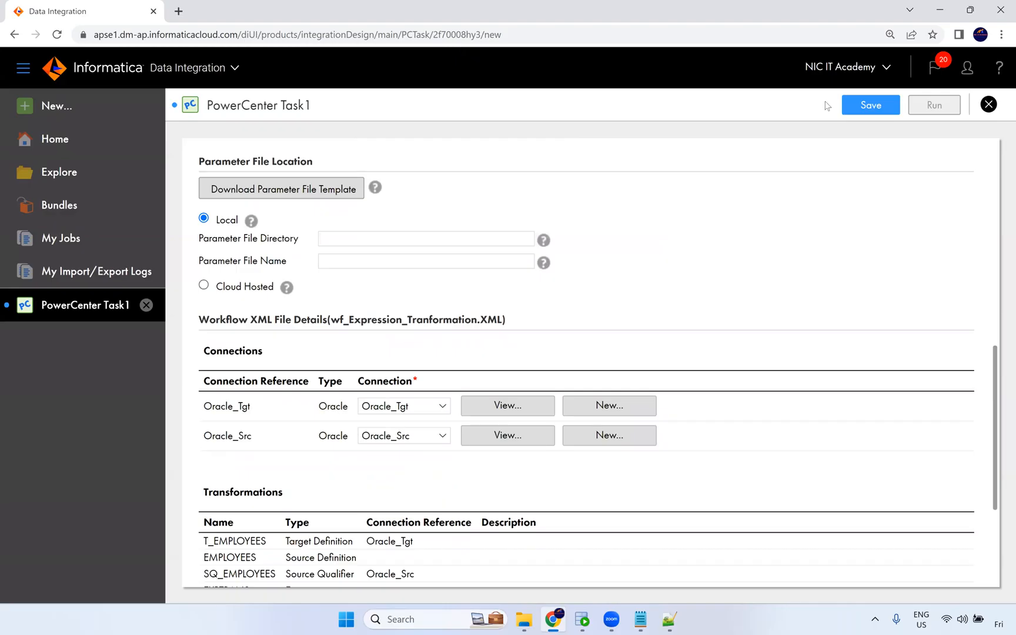
left_click(869, 106)
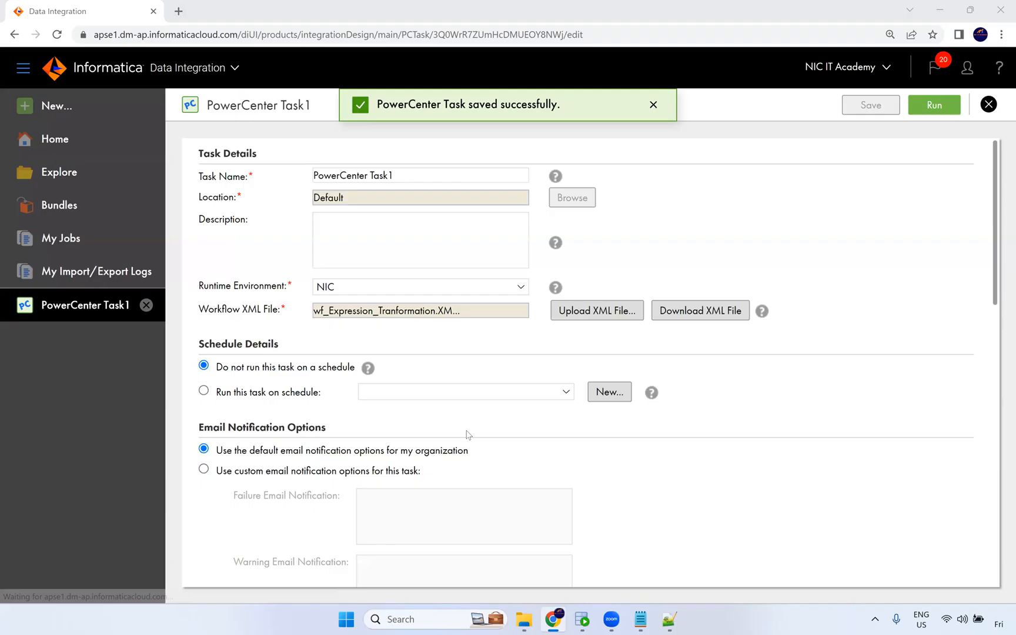
Switch to Oracle SQL Developer and truncate the t_employees table from the CORE worksheet.
left_click(582, 619)
left_click(248, 126)
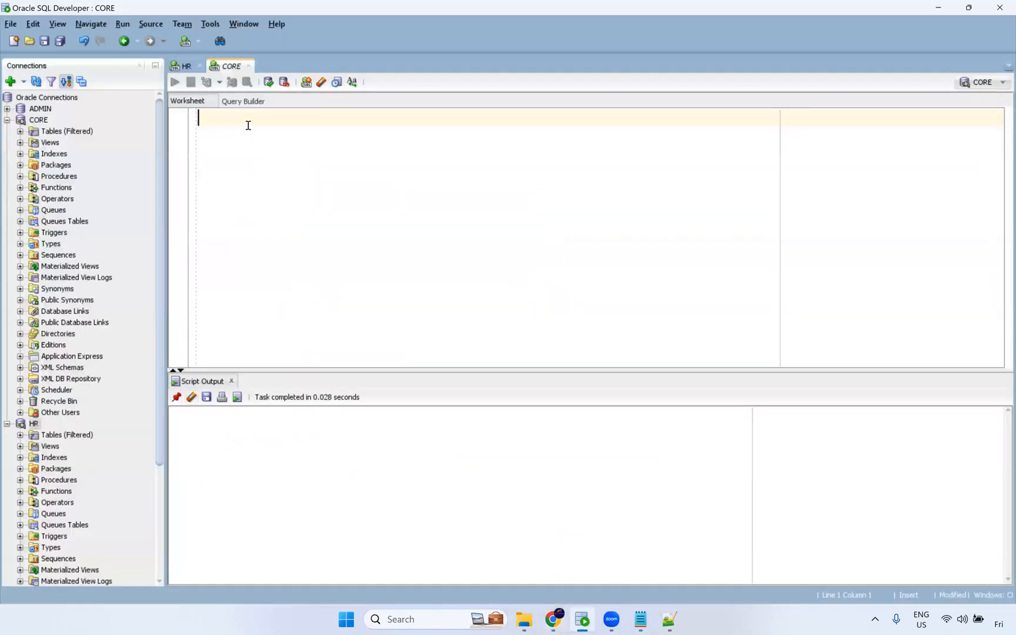
type("tru")
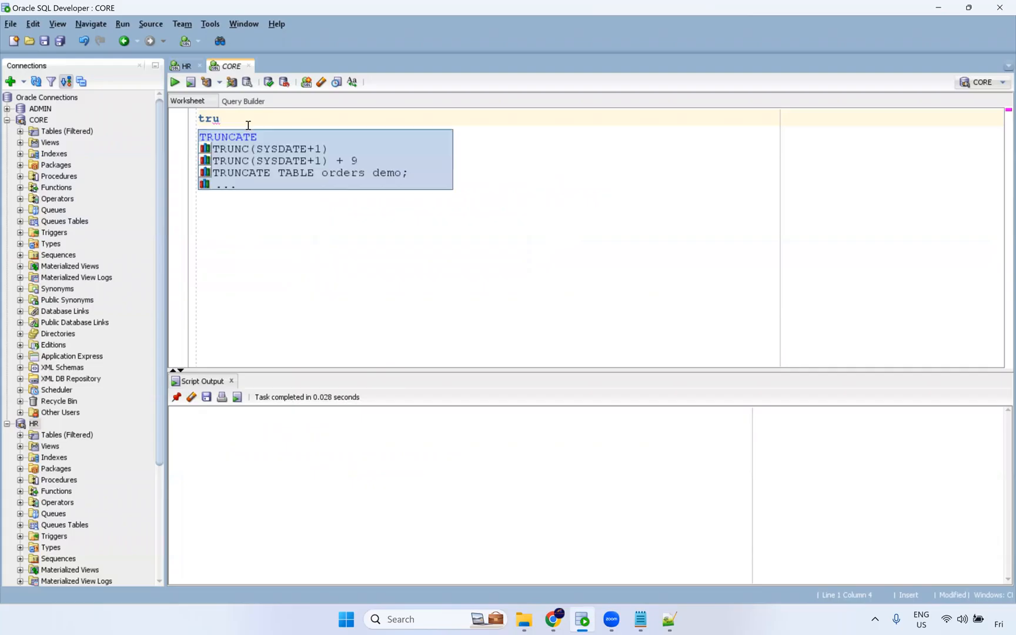
type("ncate t")
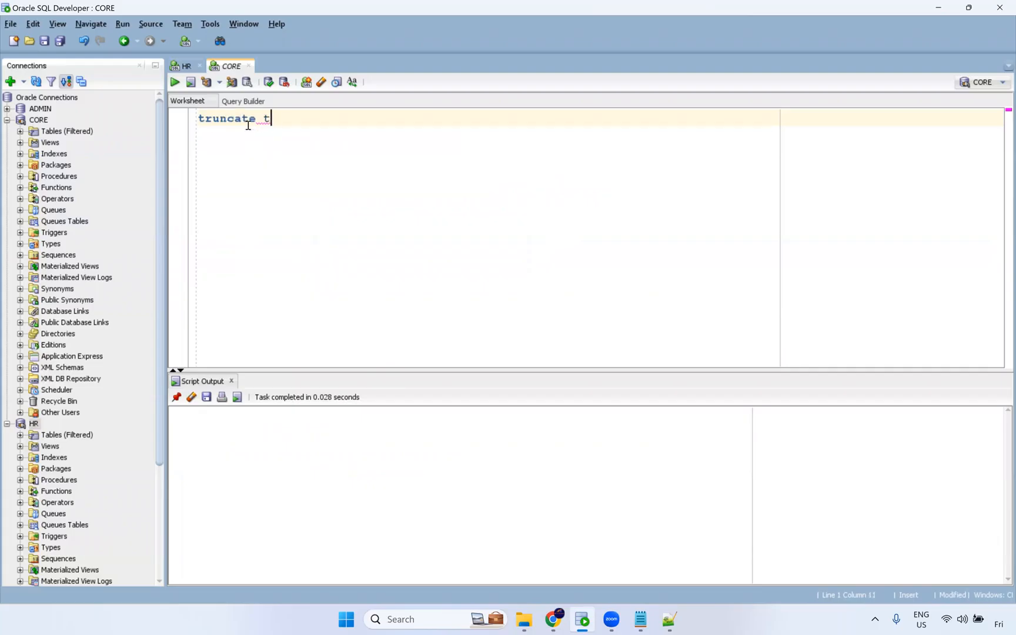
type("able t_employees;")
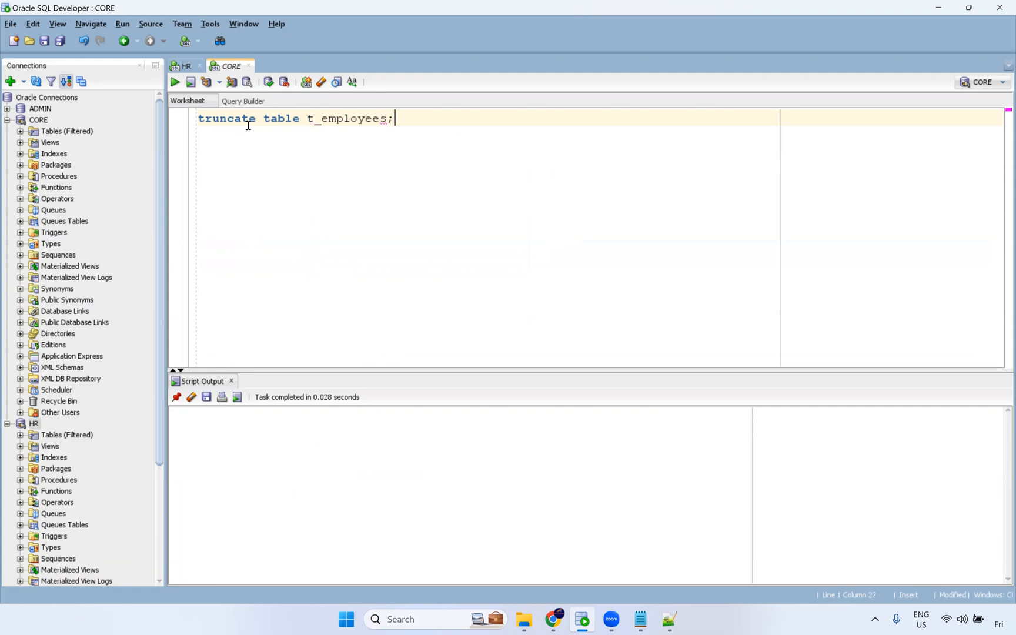
key("F5")
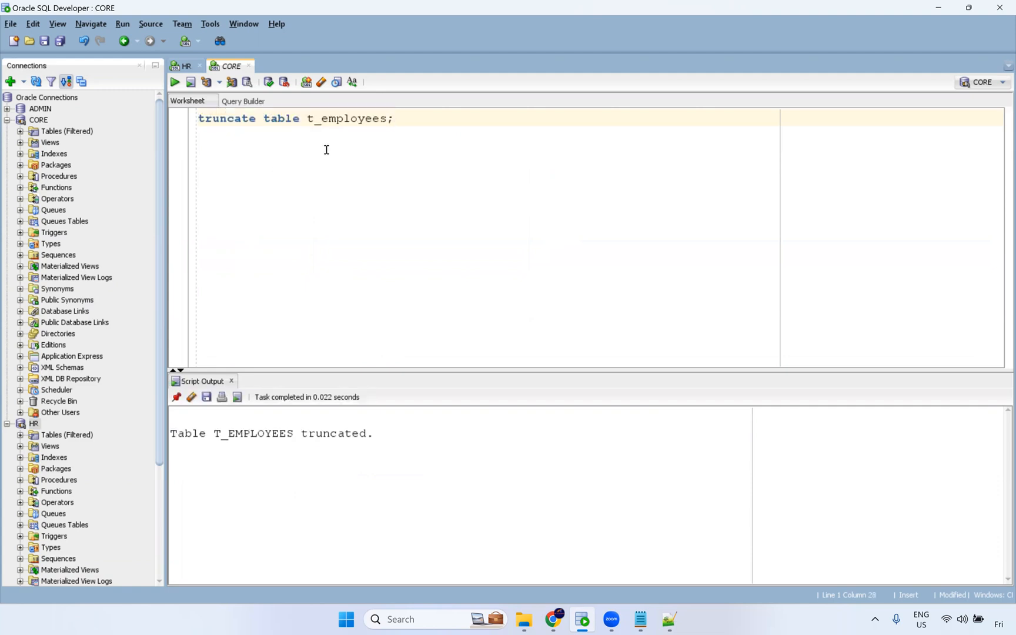
Add and run a query selecting all rows from t_employees.
double_click(379, 117)
left_click(454, 136)
key("Return")
key("Return")
type("select ")
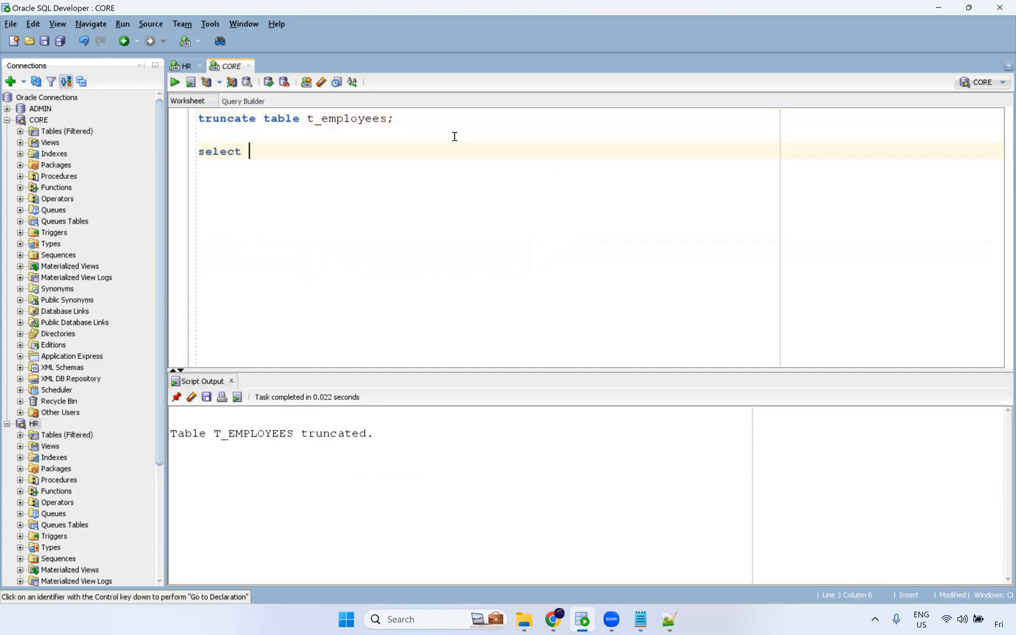
type("* from t_employees;")
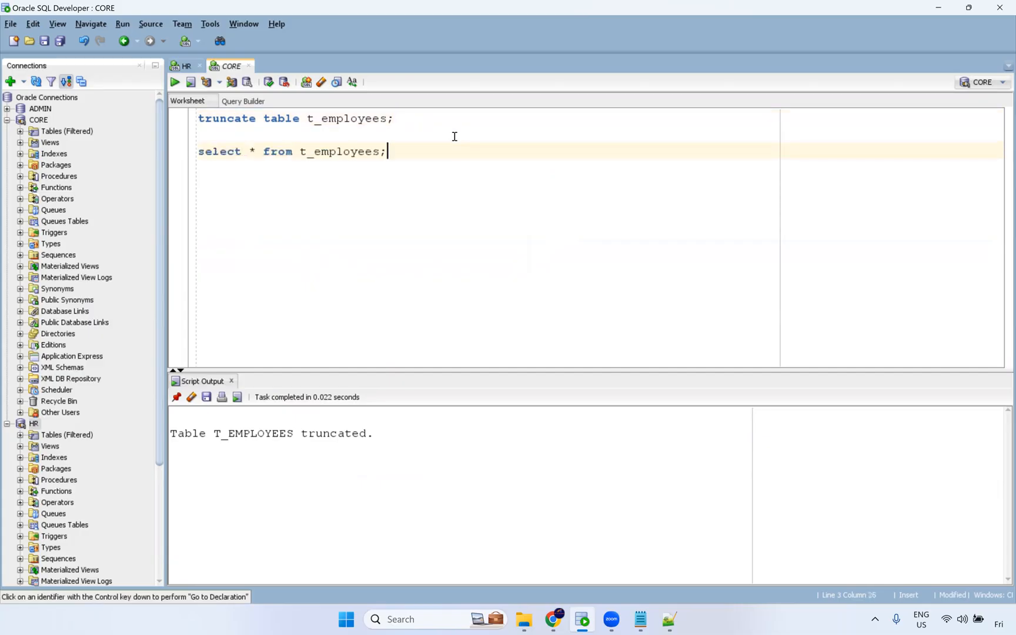
key("ctrl+Return")
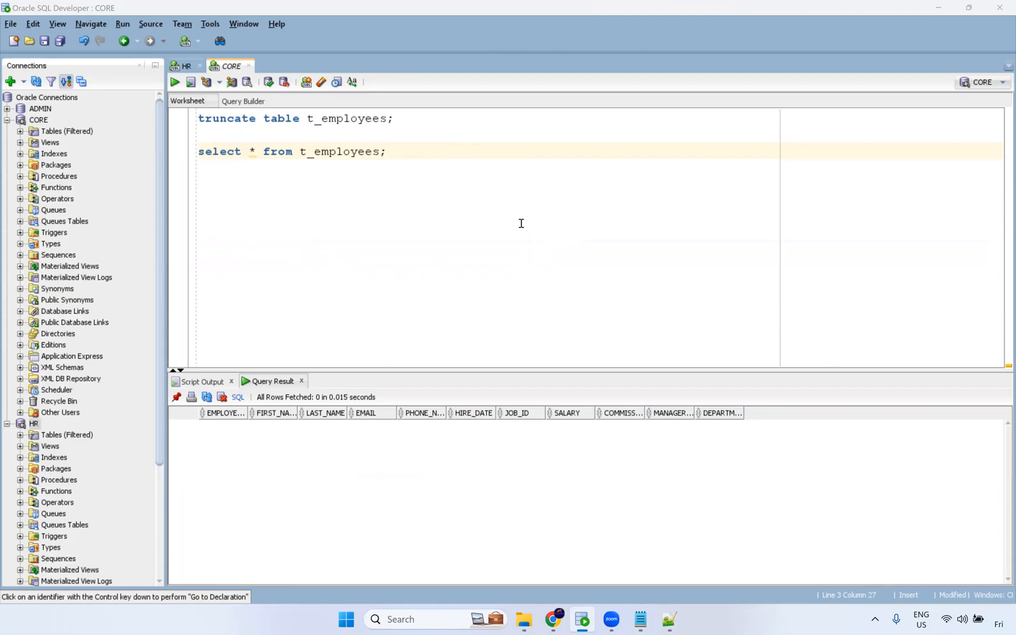
Switch back to the browser, run the PowerCenter task and open it in My Jobs.
key("alt+Tab")
left_click(935, 105)
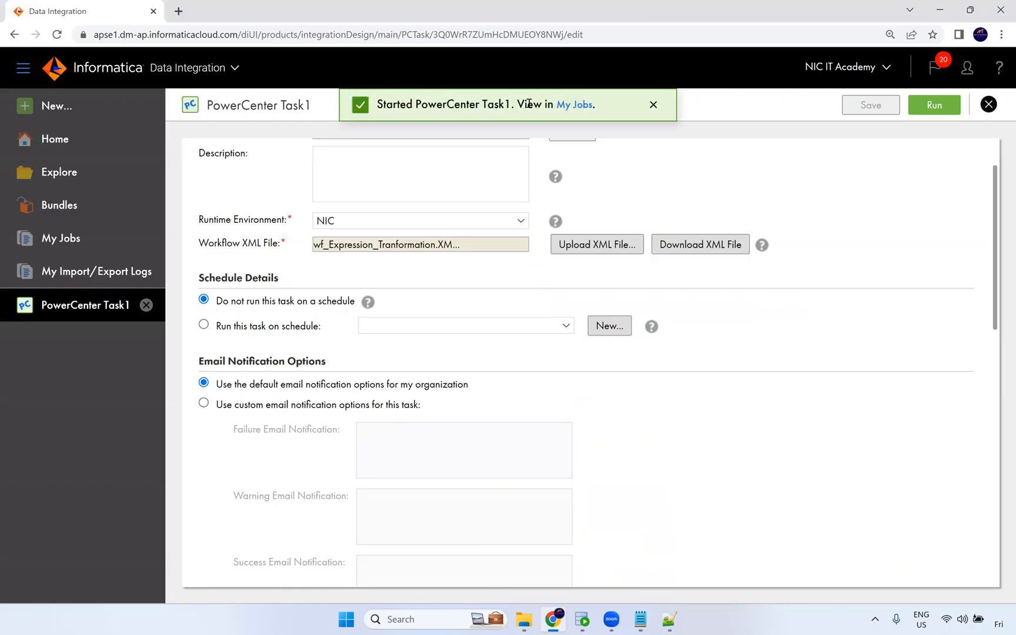
left_click(575, 105)
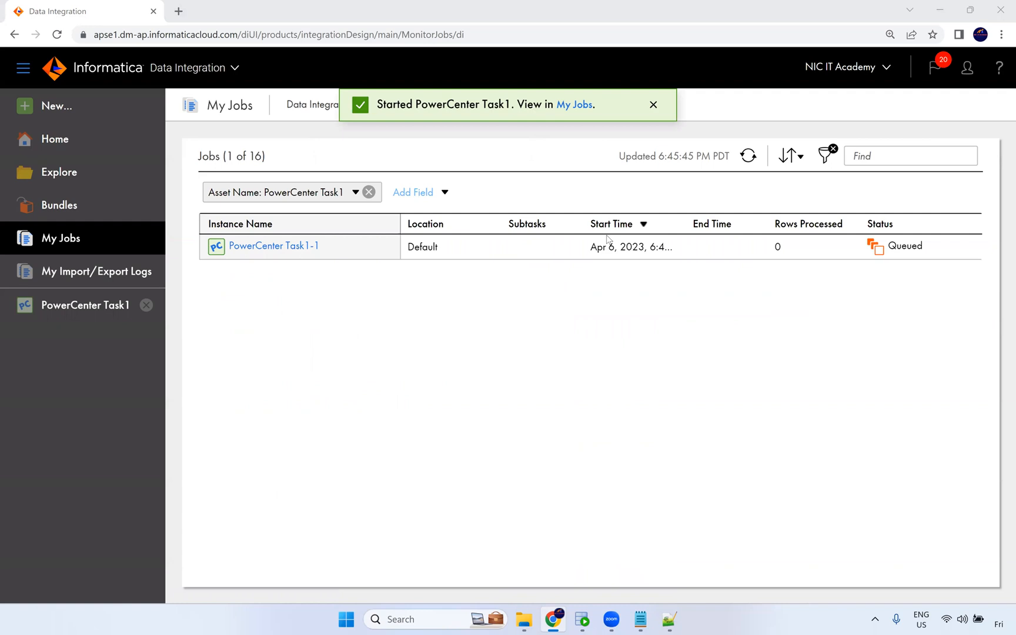
Refresh the jobs list and open the PowerCenter Task1-1 job details.
key("alt+Tab")
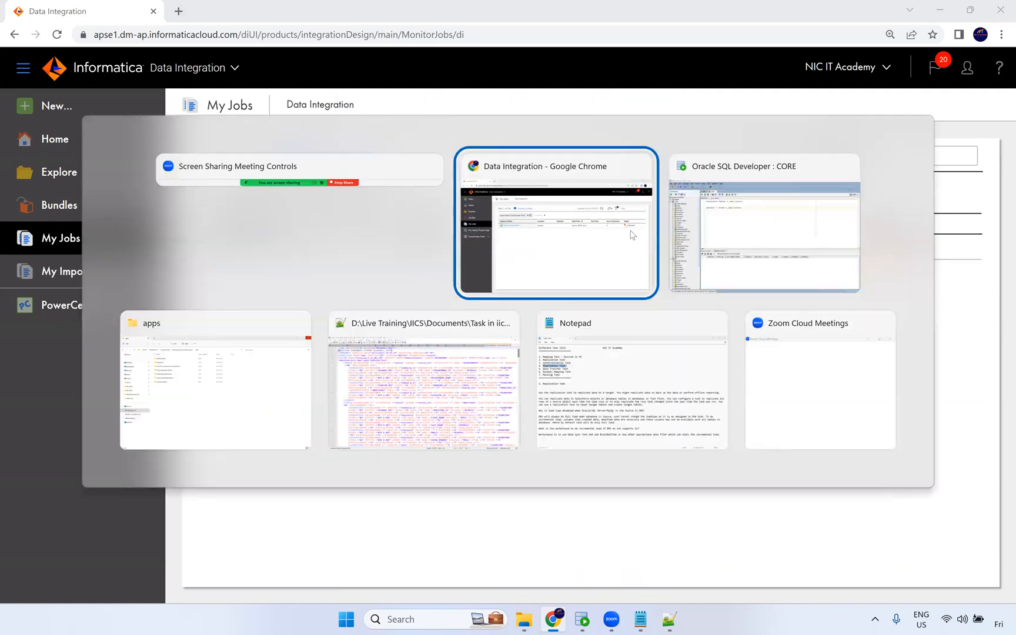
left_click(551, 276)
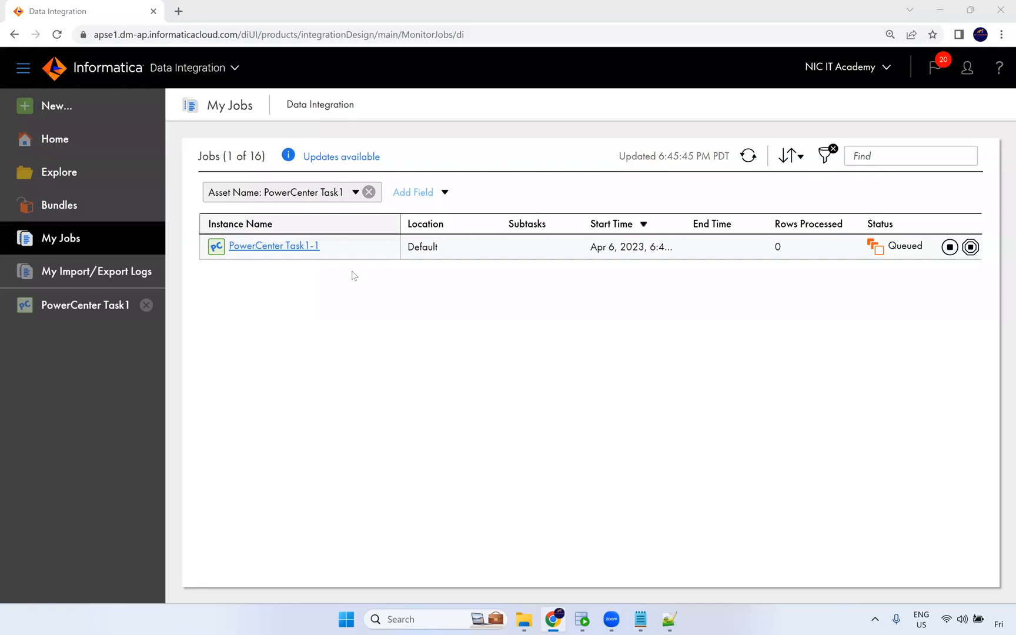
left_click(747, 157)
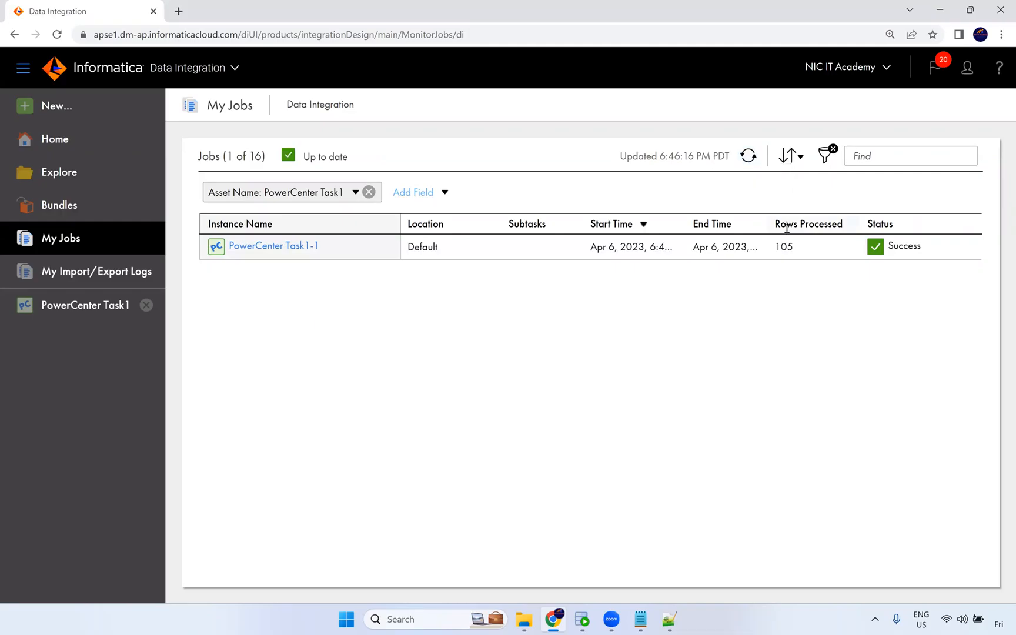
left_click(285, 246)
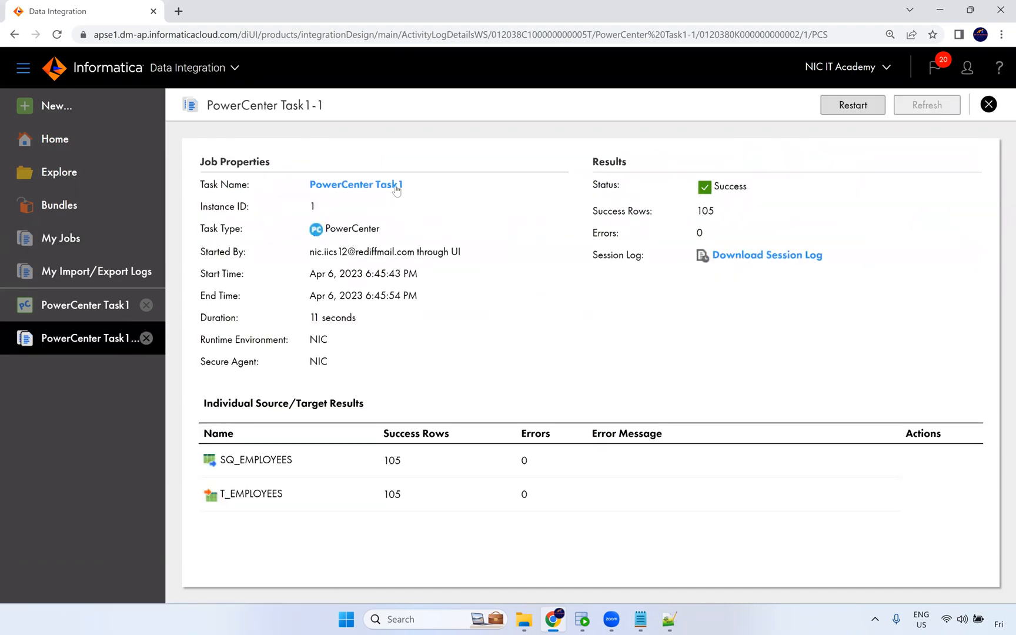
Open PowerCenter Task1 from the job details and review its saved settings.
left_click(376, 186)
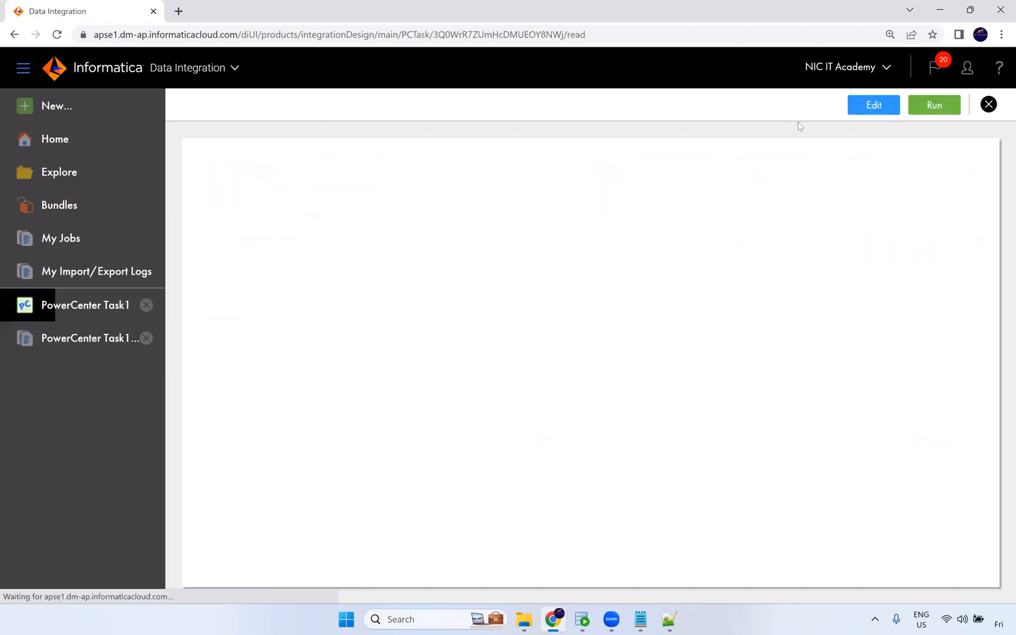
scroll(297, 307, "down", 7)
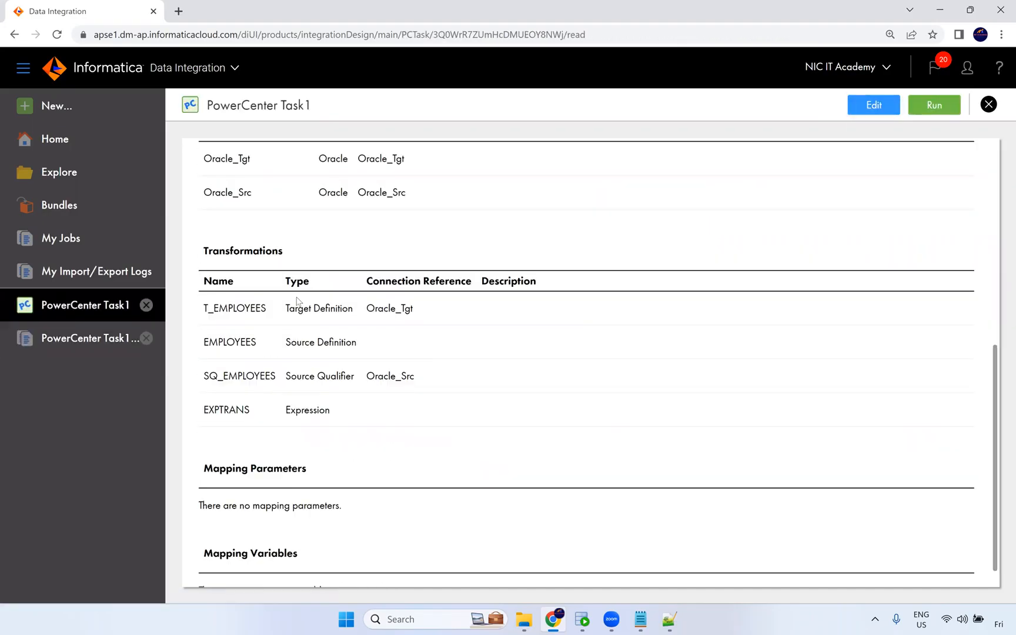
scroll(348, 319, "down", 1)
scroll(288, 388, "up", 6)
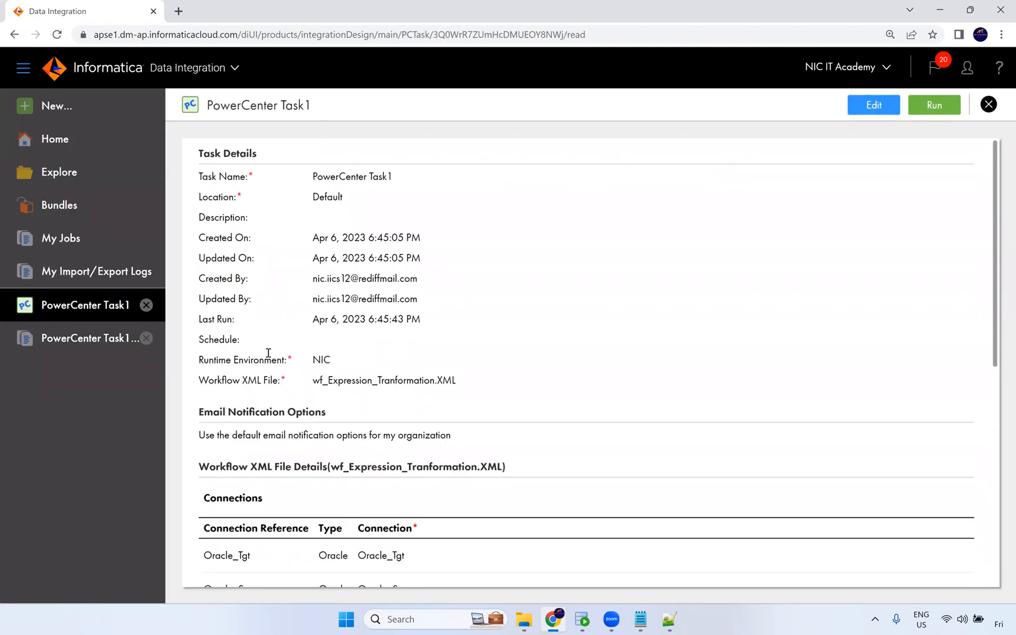
scroll(350, 426, "down", 4)
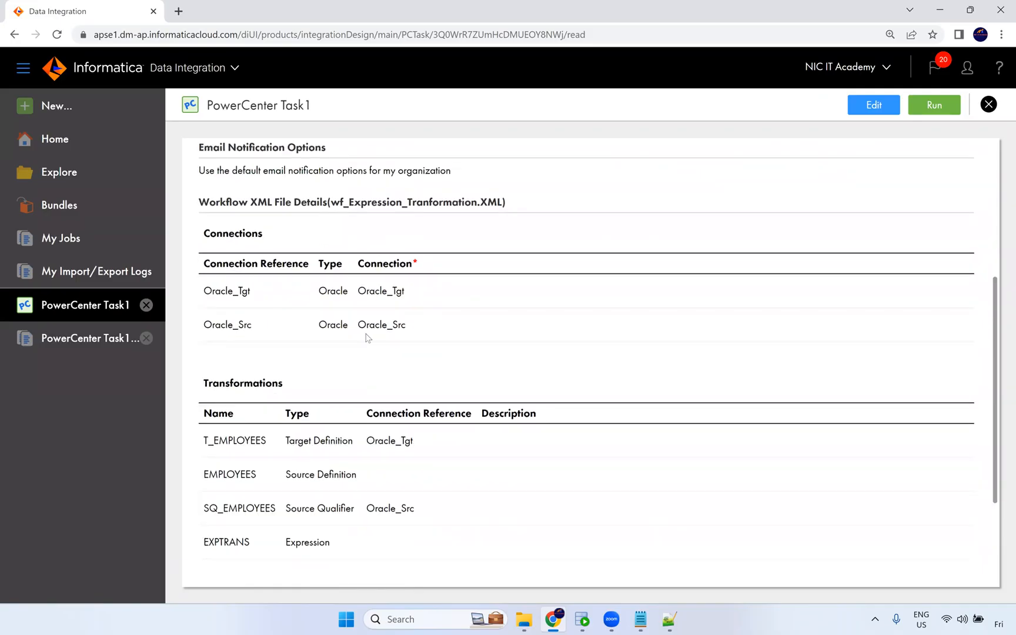
Switch to SQL Developer and rerun the t_employees query, enlarging the results pane.
left_click(582, 620)
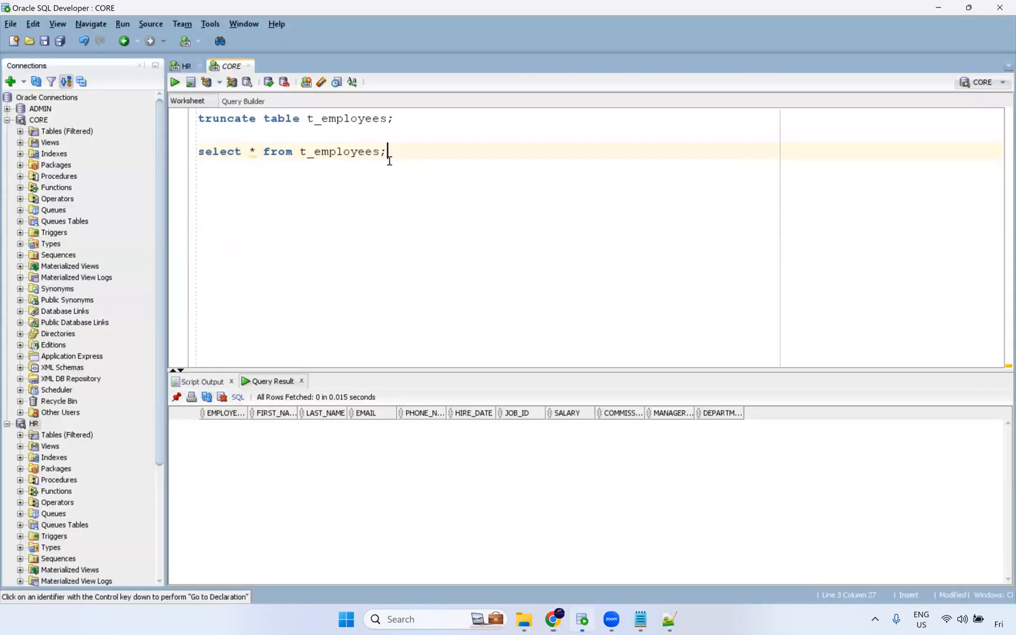
key("ctrl+Return")
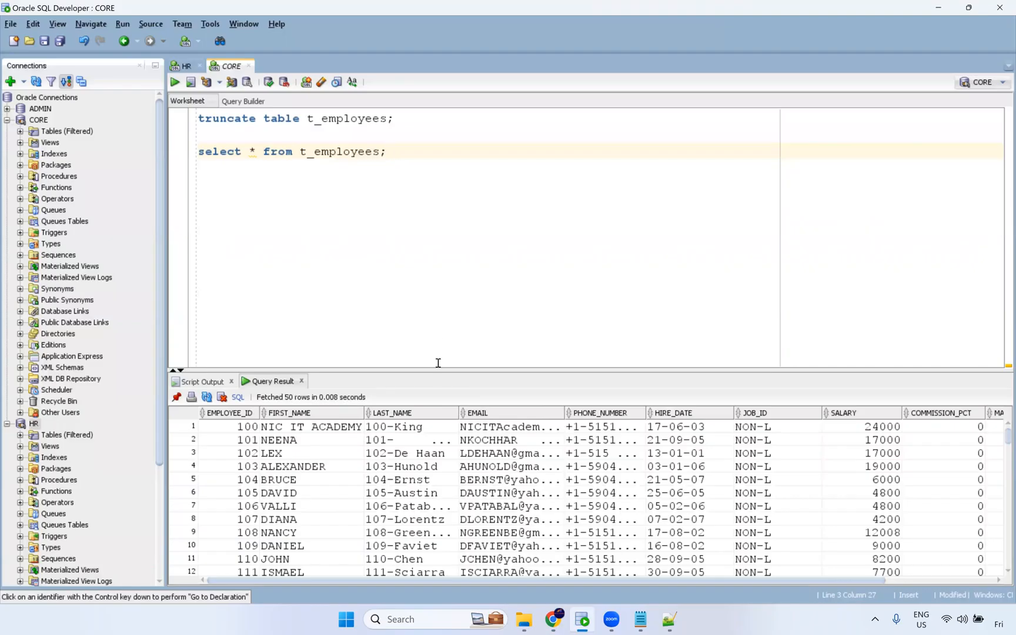
left_click_drag(502, 371, 462, 250)
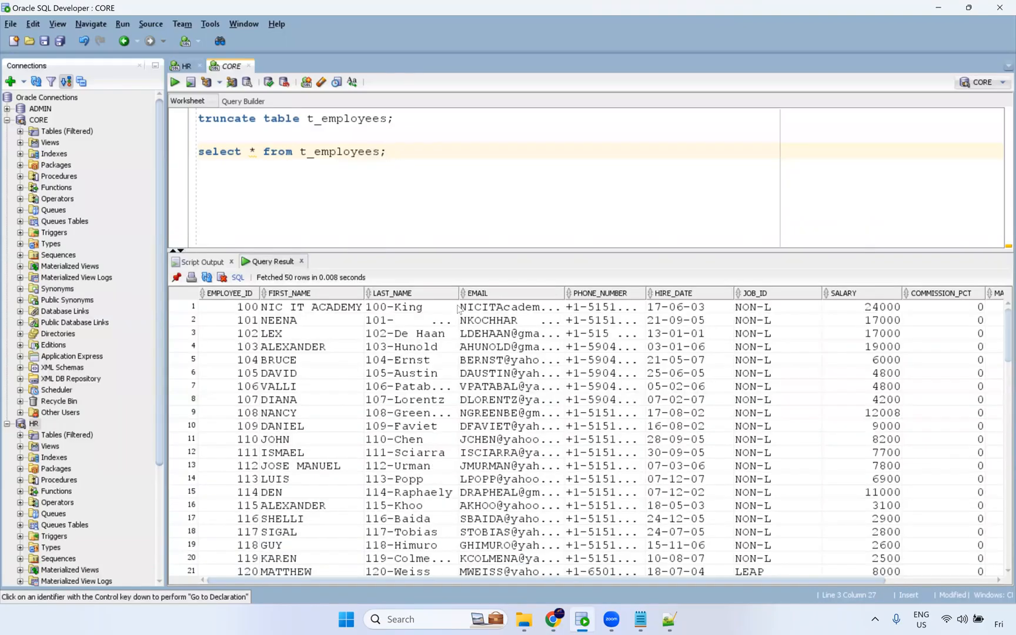
Examine the loaded rows in the query results, widening and selecting columns to read the values.
left_click_drag(492, 292, 517, 290)
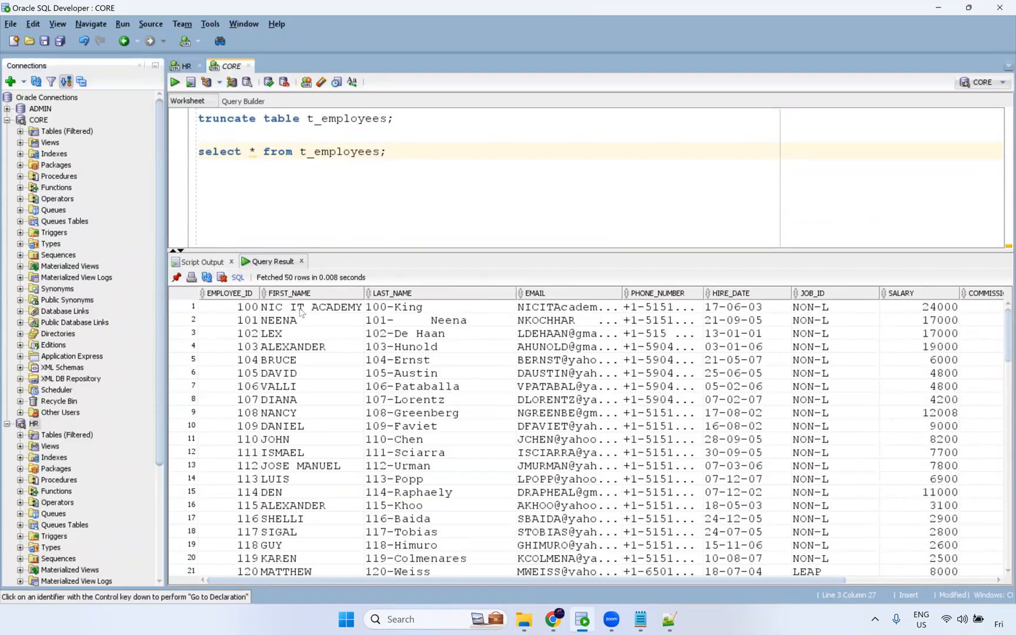
left_click_drag(299, 308, 306, 466)
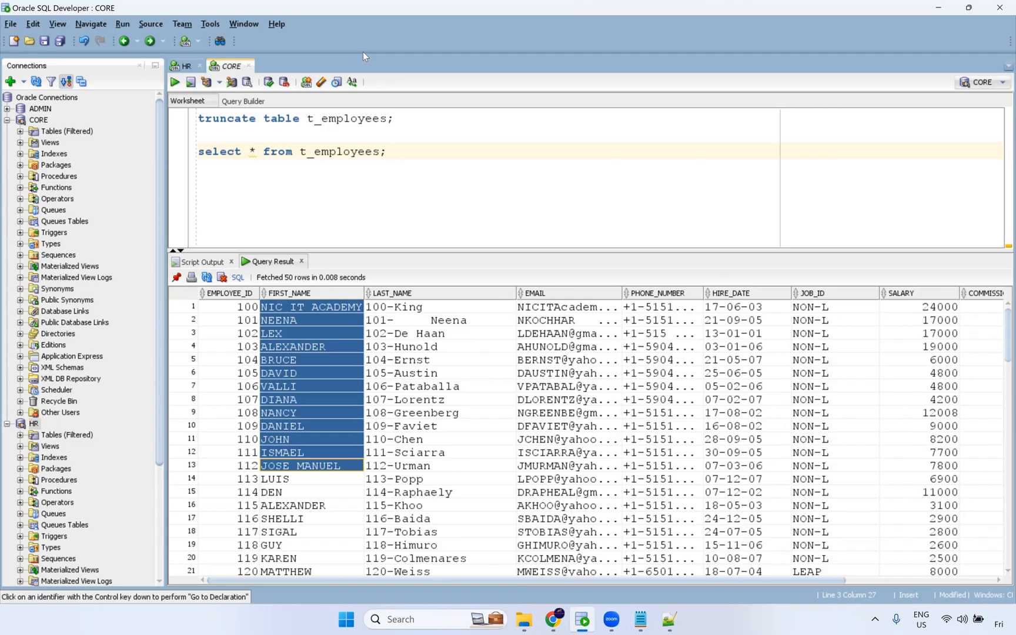
key("alt+Tab")
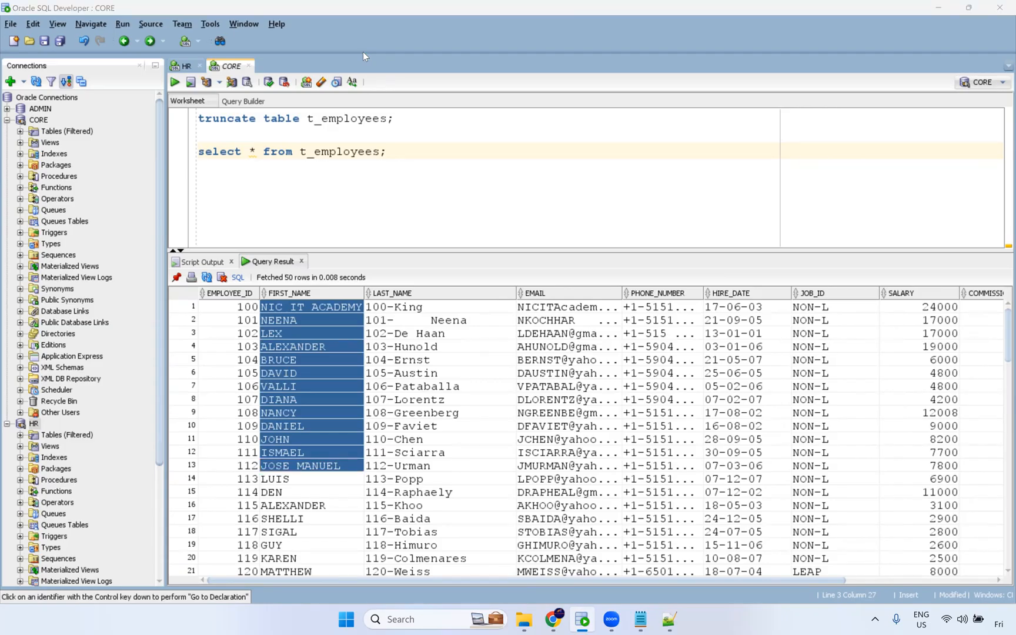
left_click(347, 394)
left_click_drag(317, 321, 300, 492)
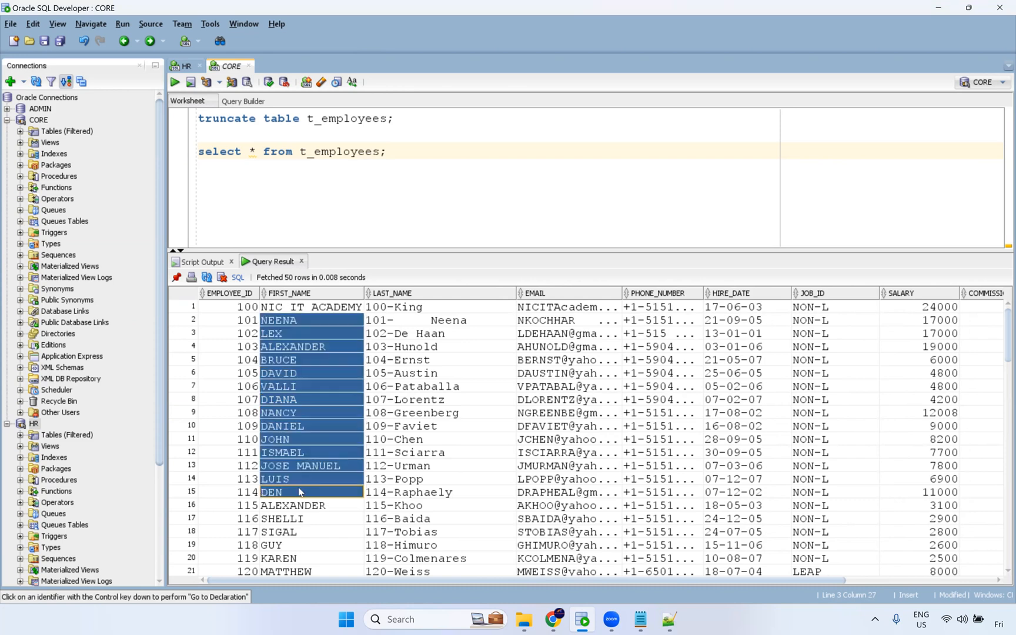
left_click_drag(457, 318, 446, 481)
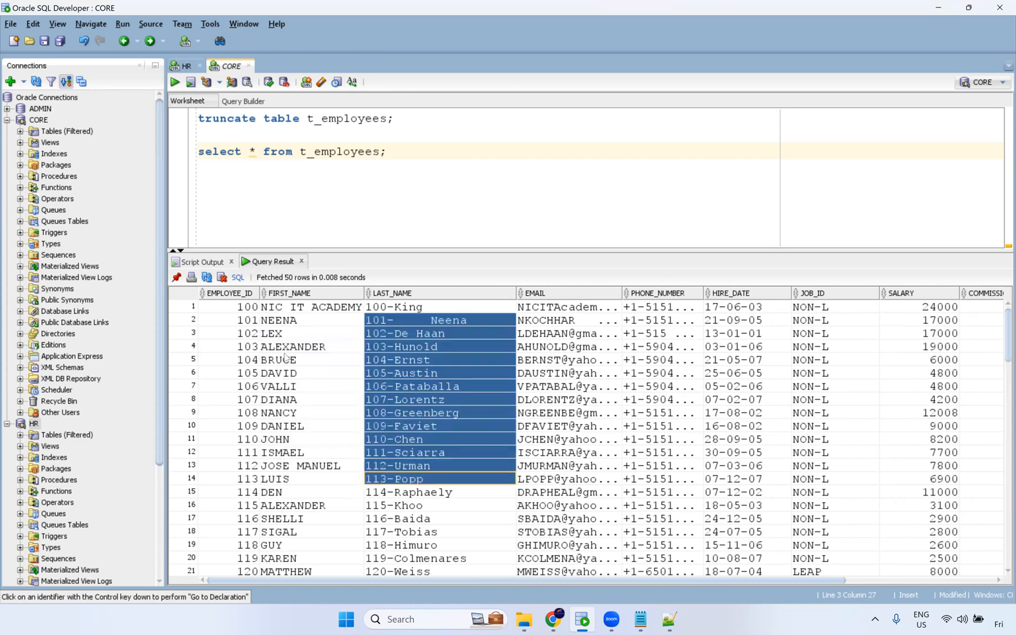
left_click_drag(234, 339, 241, 424)
left_click_drag(422, 334, 403, 471)
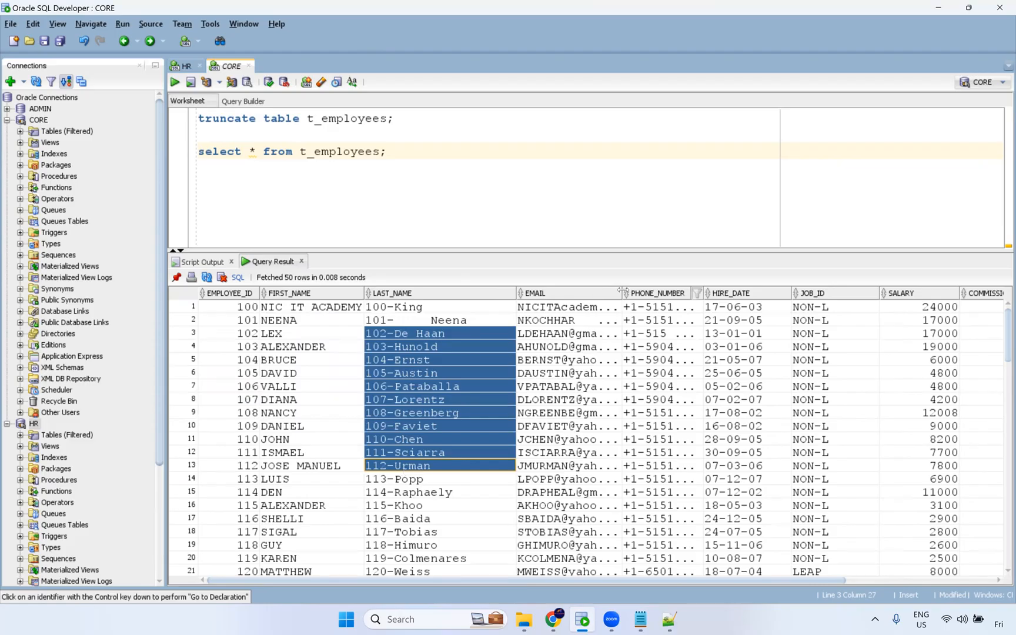
left_click_drag(622, 293, 686, 294)
left_click(611, 359)
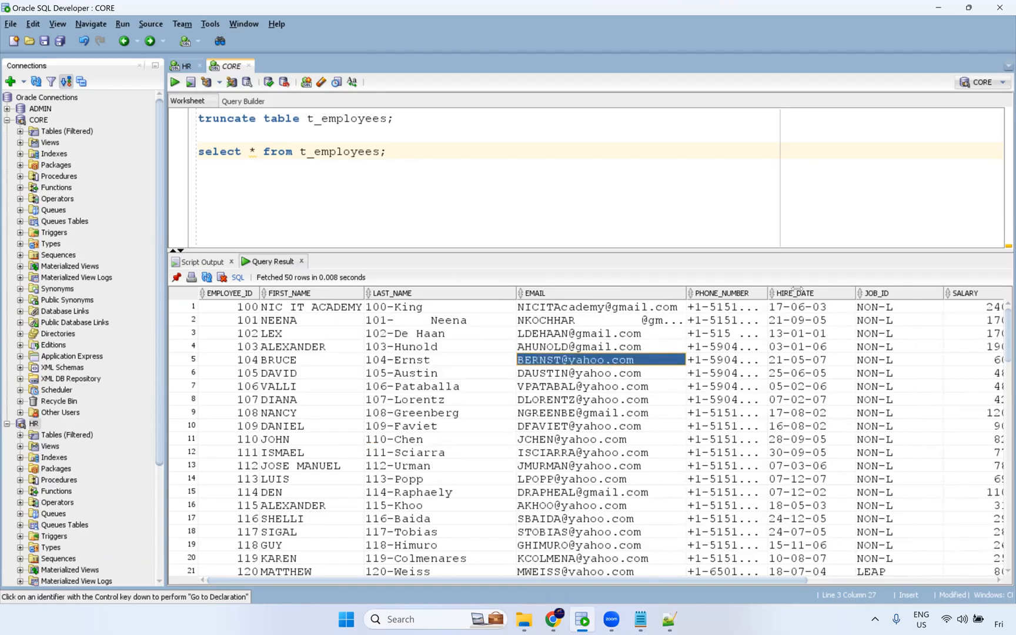
left_click_drag(768, 292, 822, 292)
left_click_drag(764, 321, 745, 428)
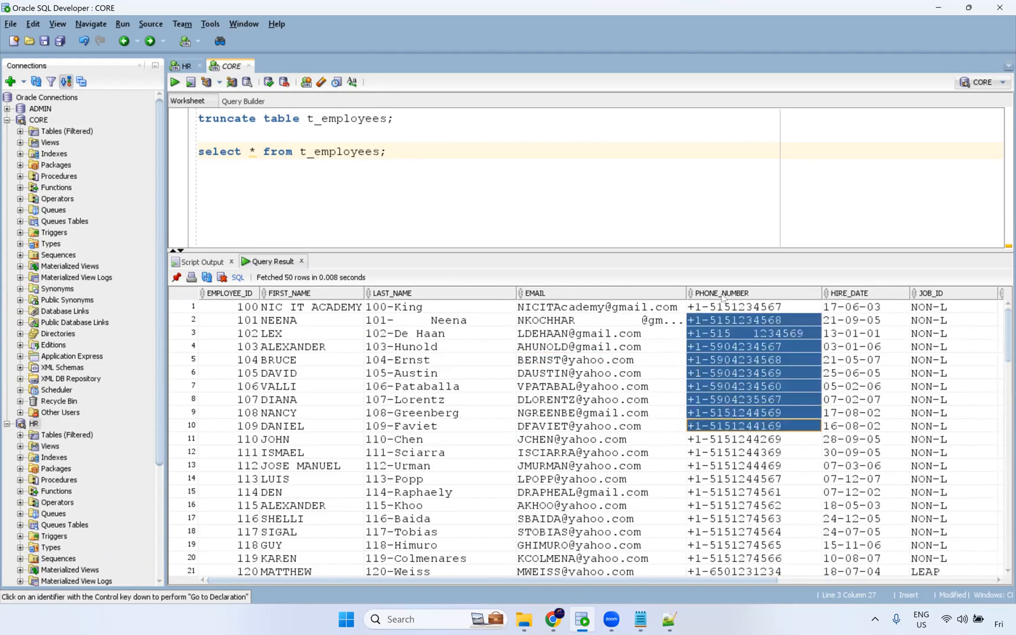
left_click_drag(703, 581, 789, 581)
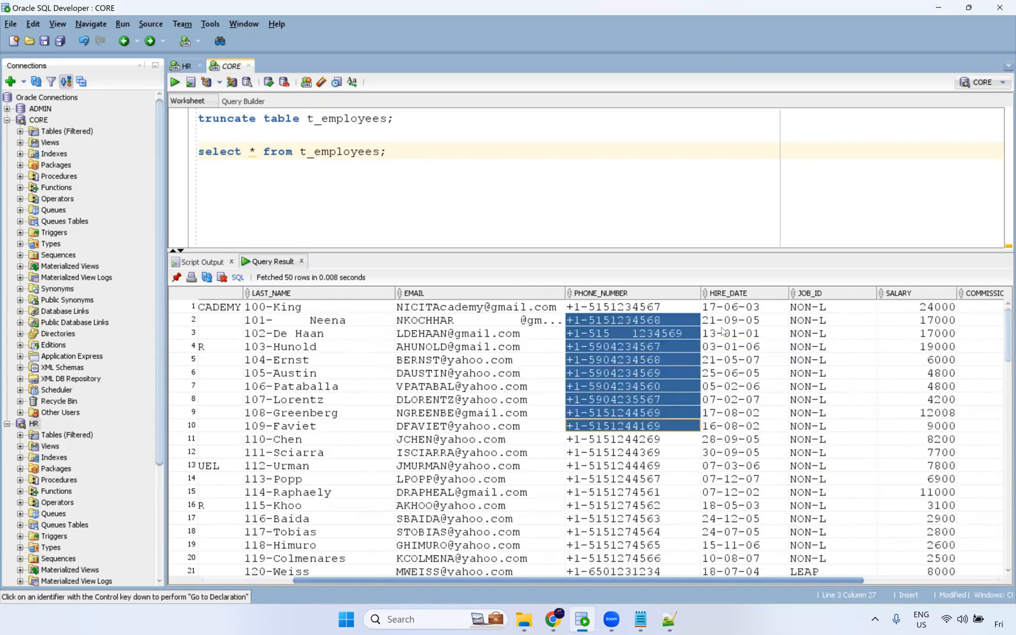
Scroll across and down the t_employees query results to examine the remaining columns and rows.
scroll(744, 314, "right", 2)
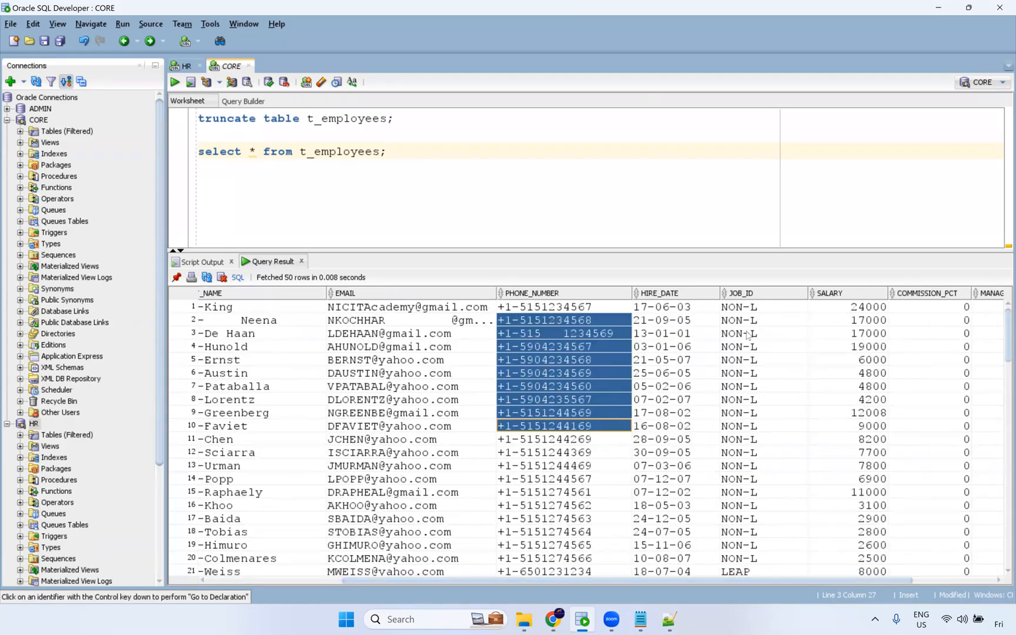
left_click_drag(747, 308, 748, 465)
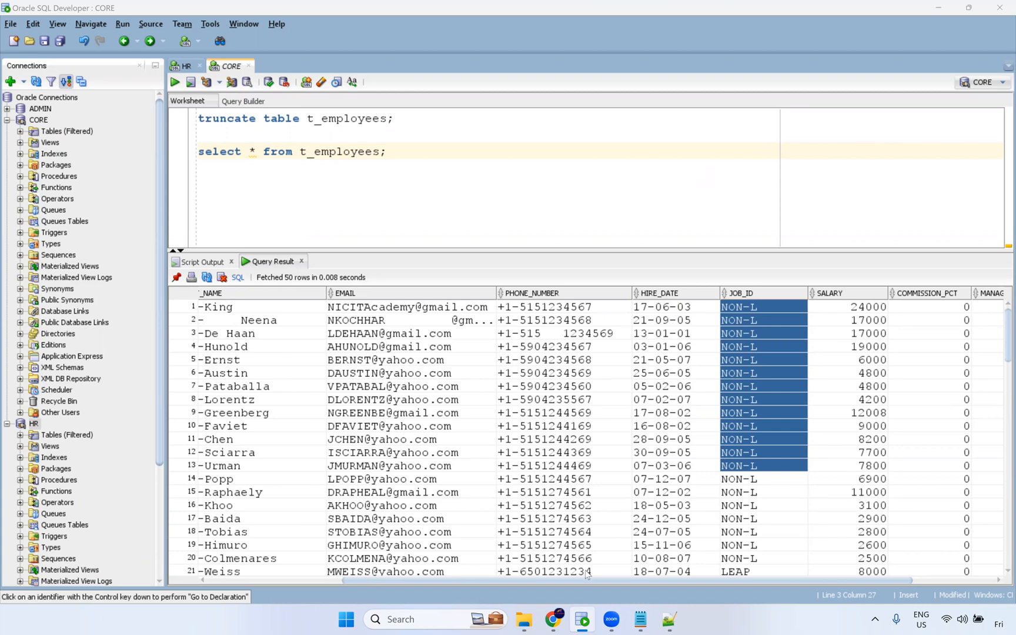
left_click(607, 575)
left_click_drag(610, 582, 953, 583)
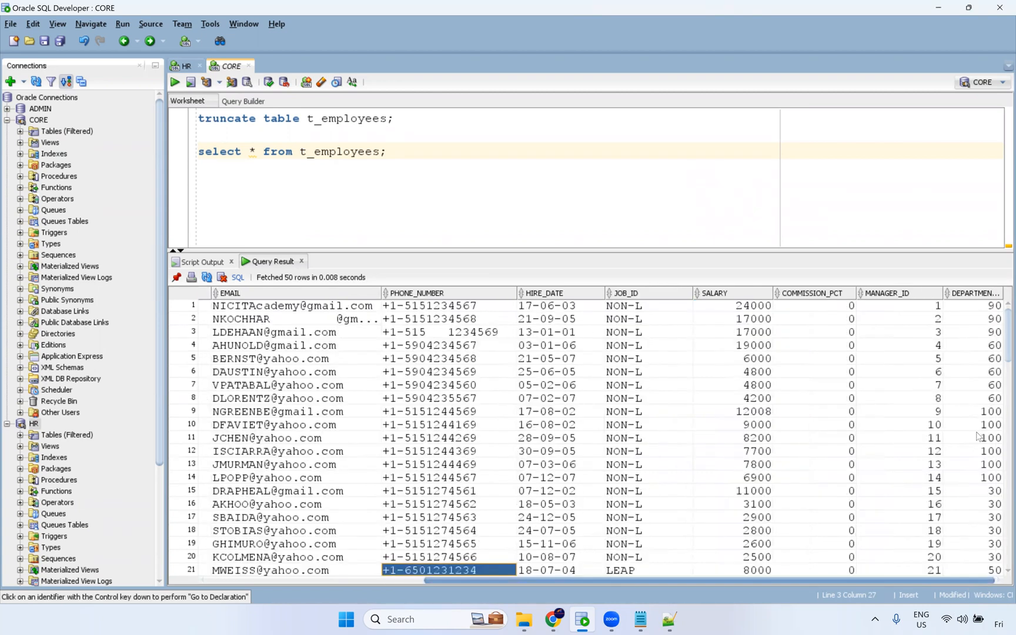
left_click_drag(918, 321, 910, 528)
scroll(915, 506, "down", 6)
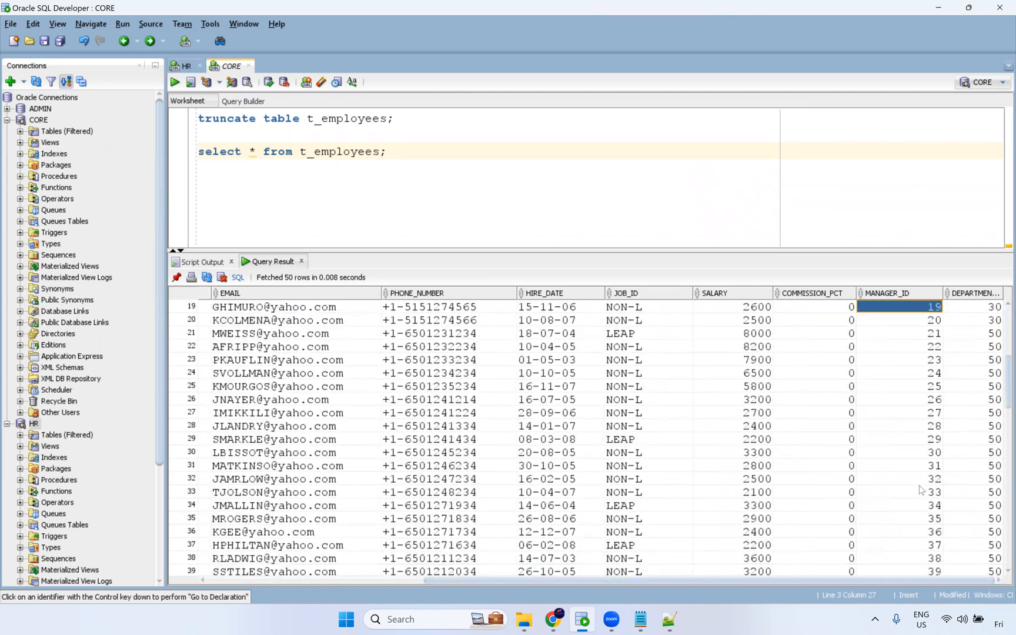
scroll(905, 535, "down", 20)
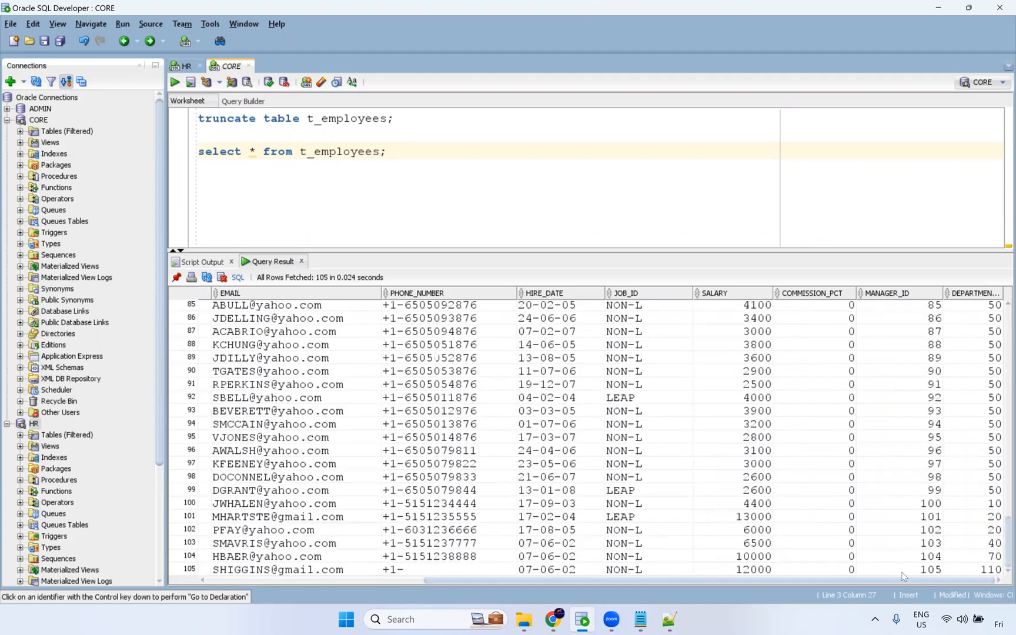
left_click(905, 570)
left_click(911, 411, "shift")
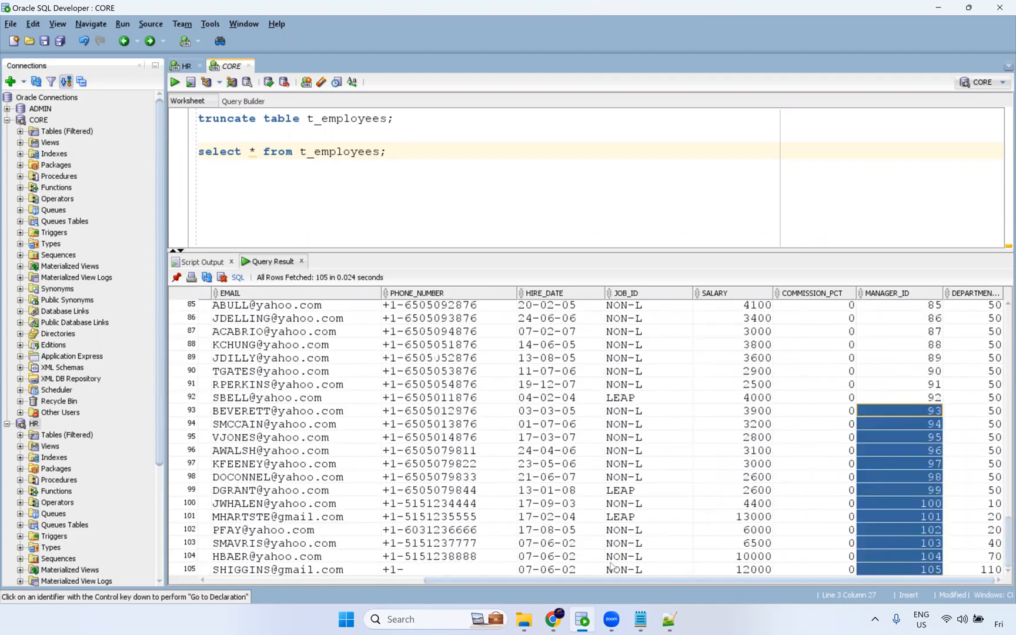
Switch to the browser and create a new PowerCenter Task asset.
left_click(556, 620)
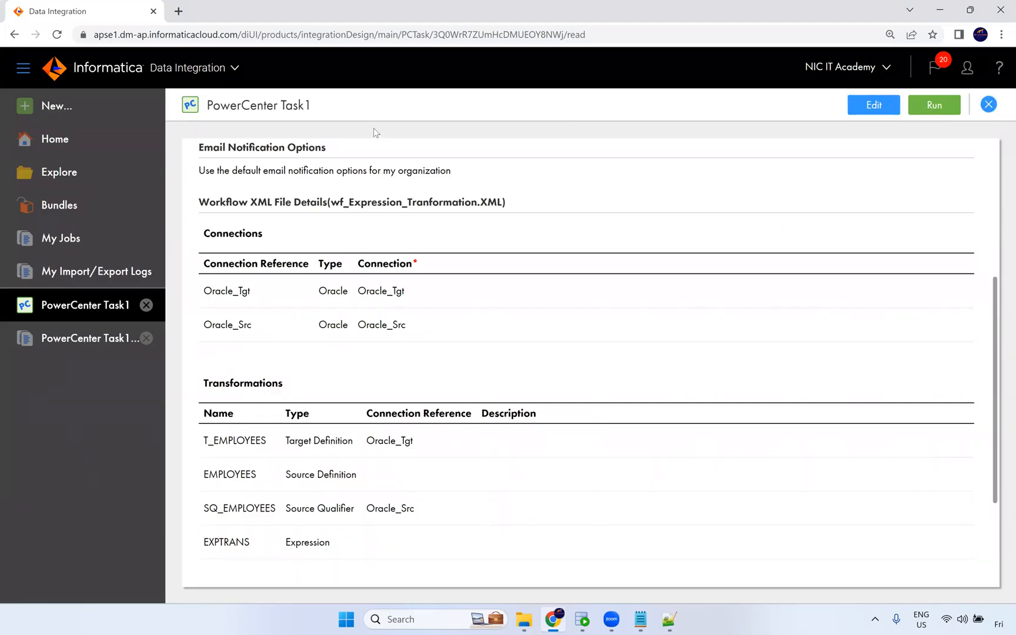
left_click(58, 112)
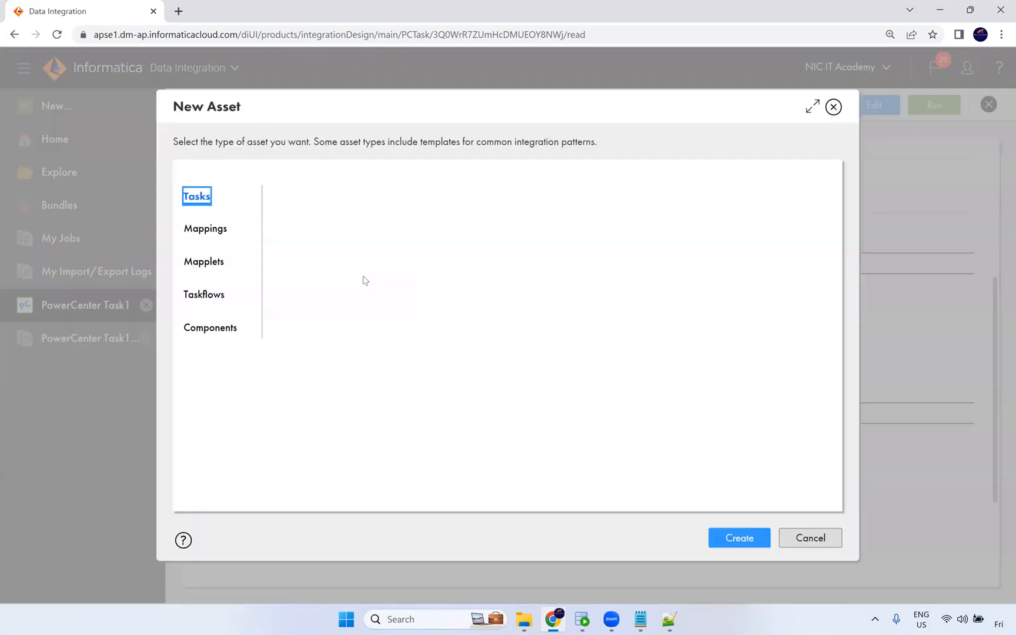
left_click(405, 338)
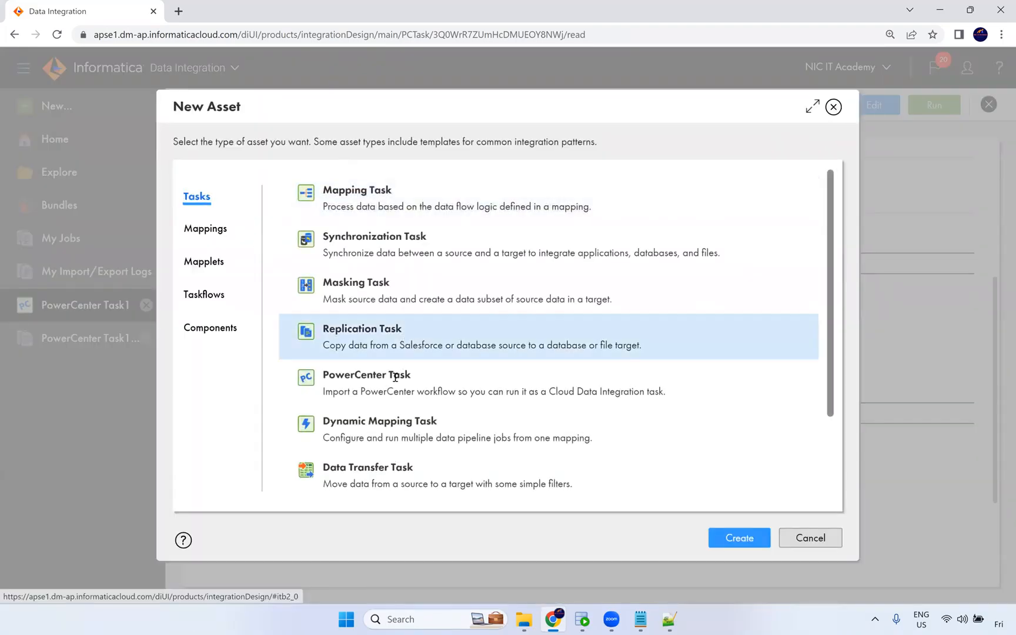
left_click(395, 379)
left_click(743, 544)
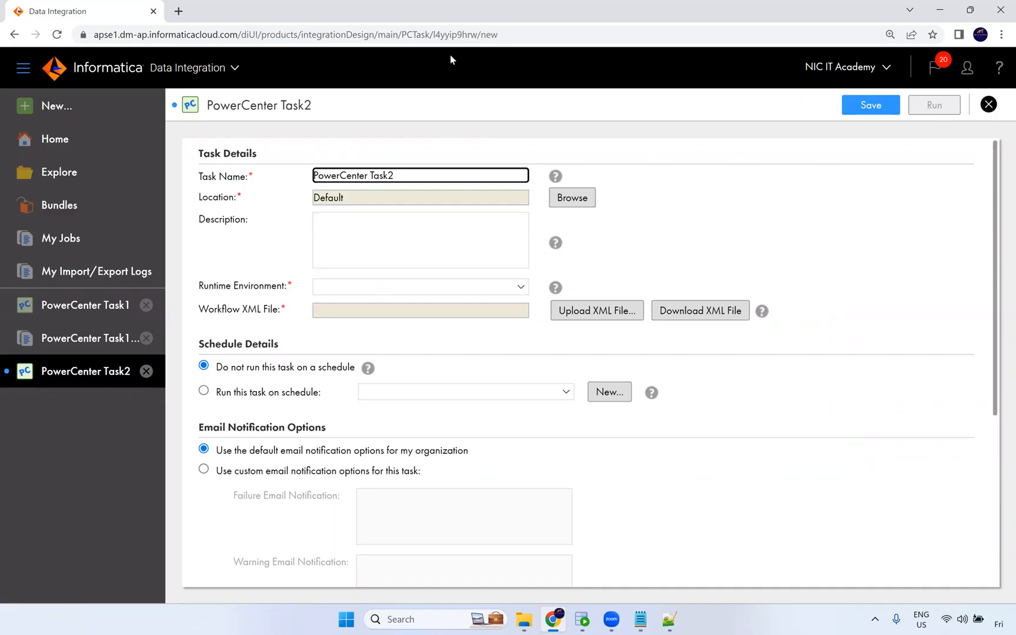
Set the runtime environment to NIC and upload wf_Employees_Details.XML as the workflow XML file.
left_click(368, 292)
left_click(370, 316)
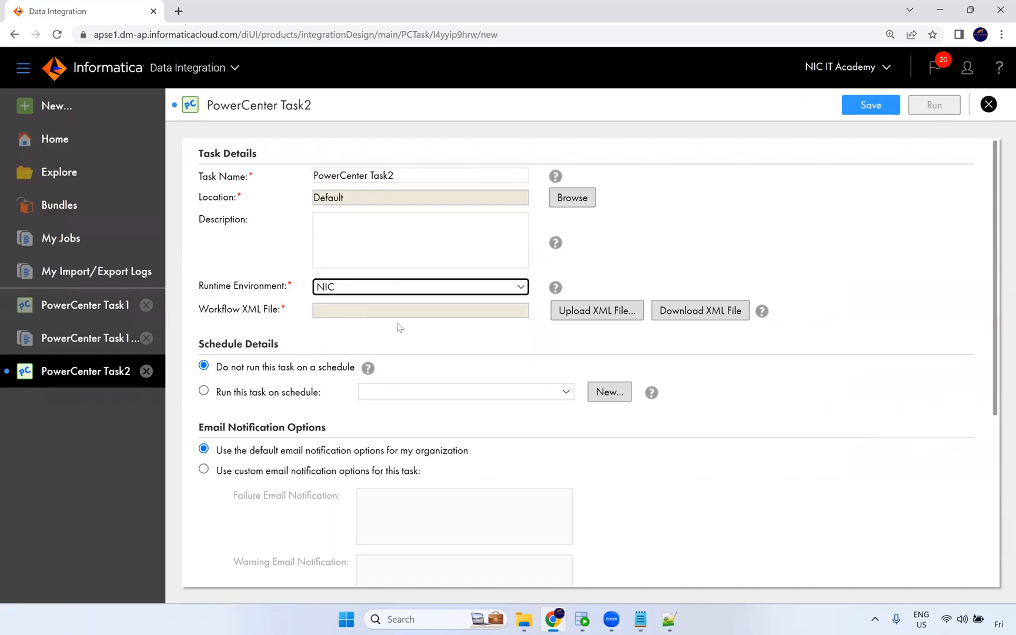
left_click(579, 317)
left_click(501, 236)
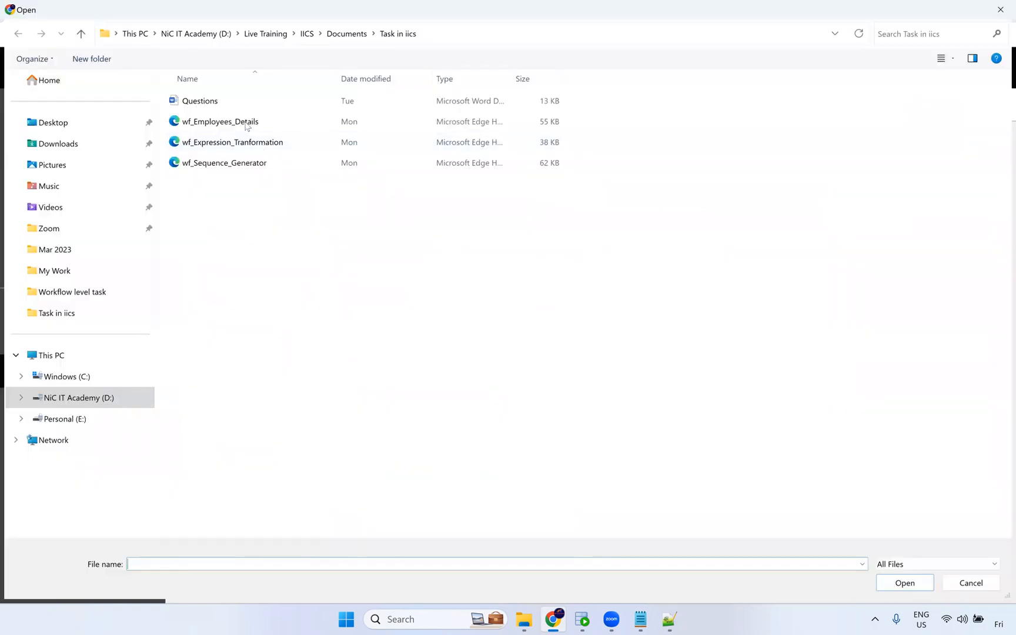
left_click(245, 127)
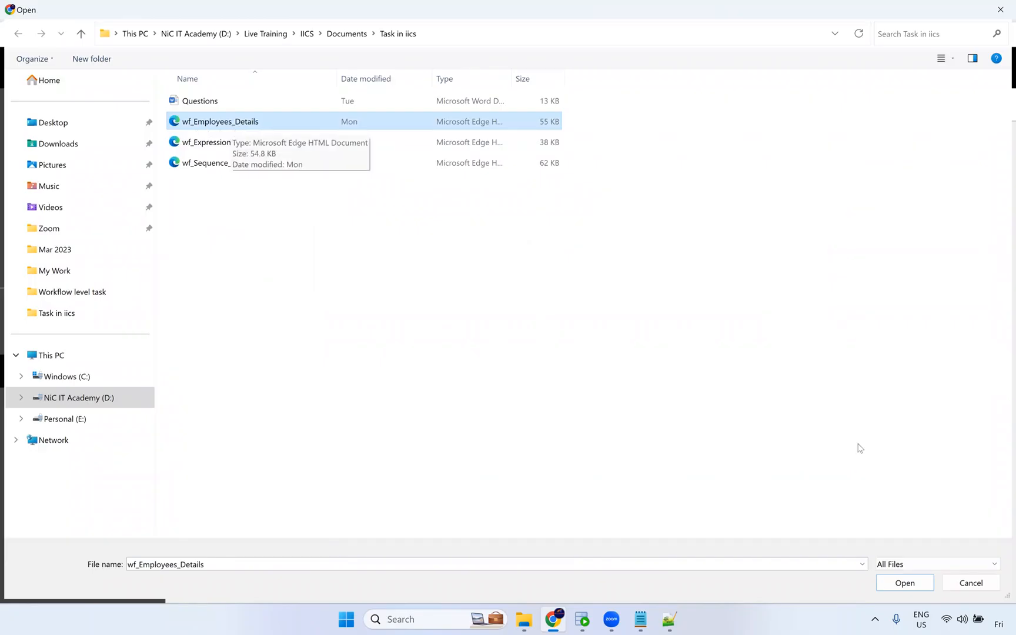
left_click(900, 586)
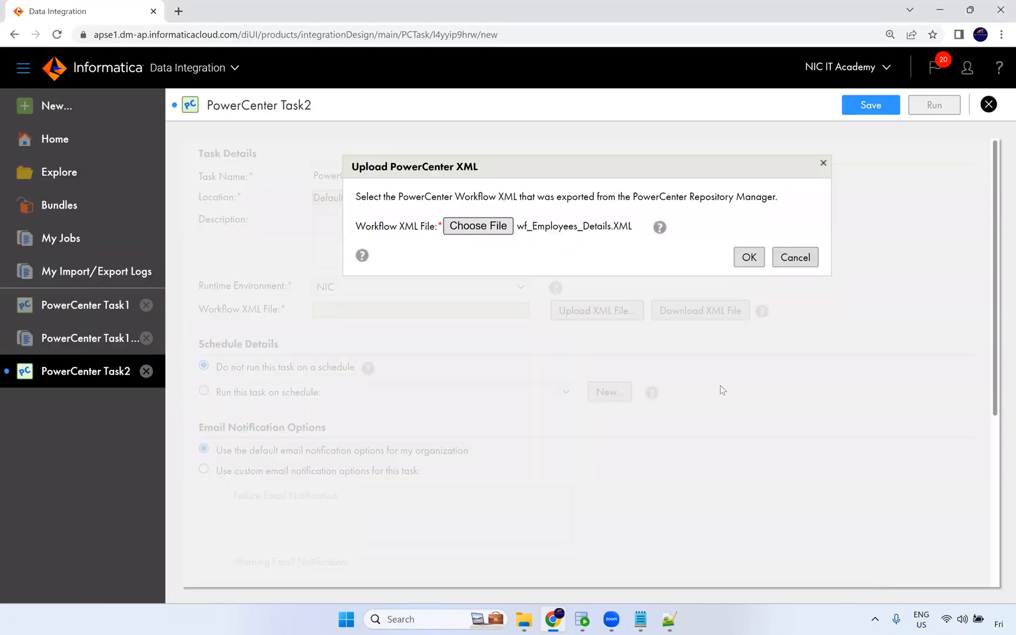
left_click(747, 259)
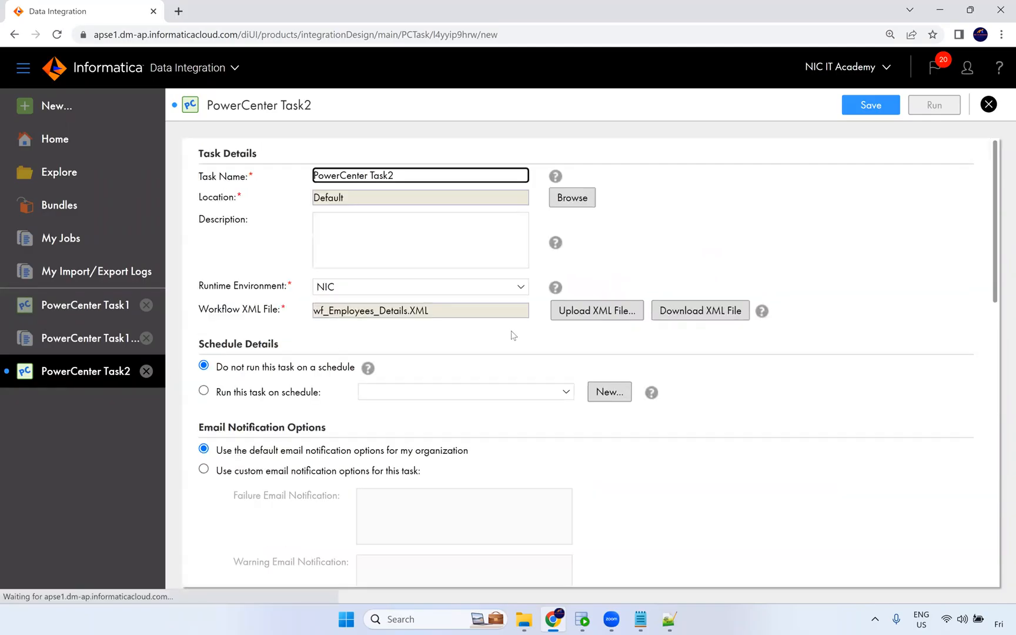
Set the Oracle_Tgt connection to Oracle_Src and the Oracle_Src connection to Oracle_Tgt, then save the task.
scroll(513, 384, "down", 12)
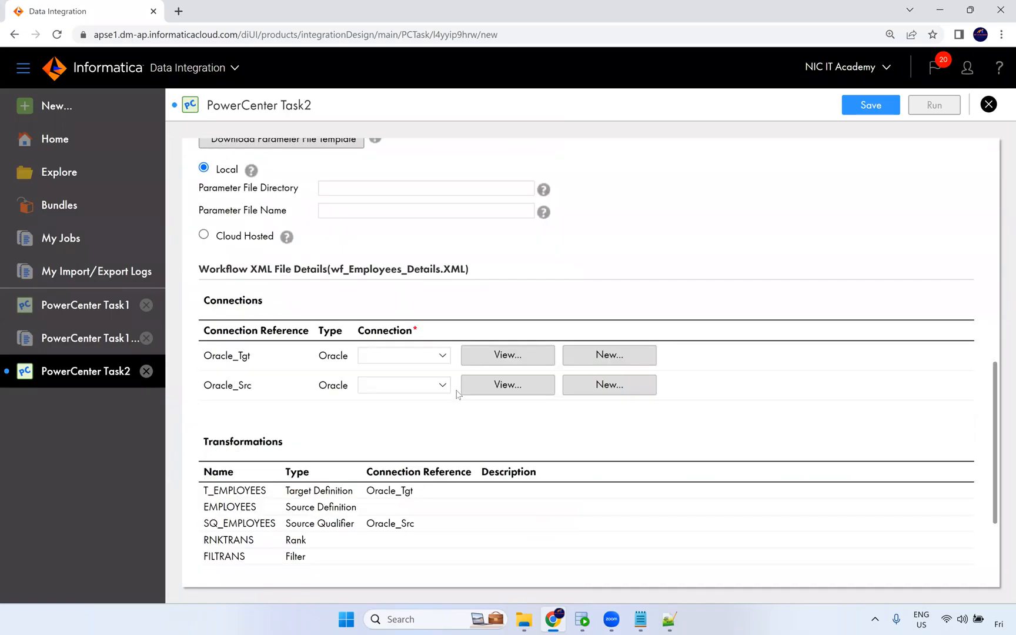
left_click(388, 199)
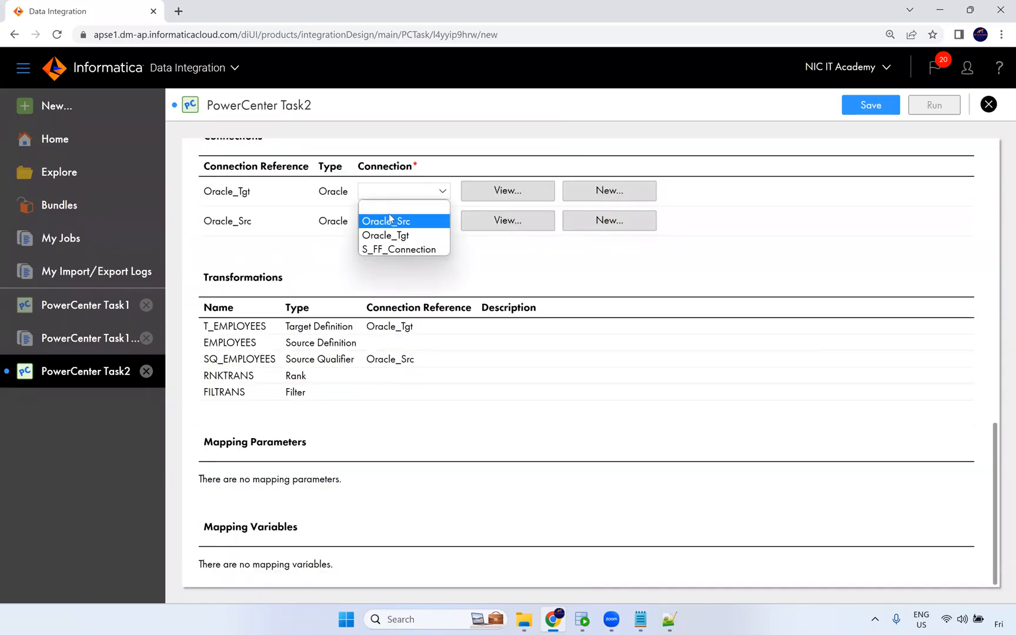
left_click(391, 221)
left_click(400, 221)
left_click(421, 266)
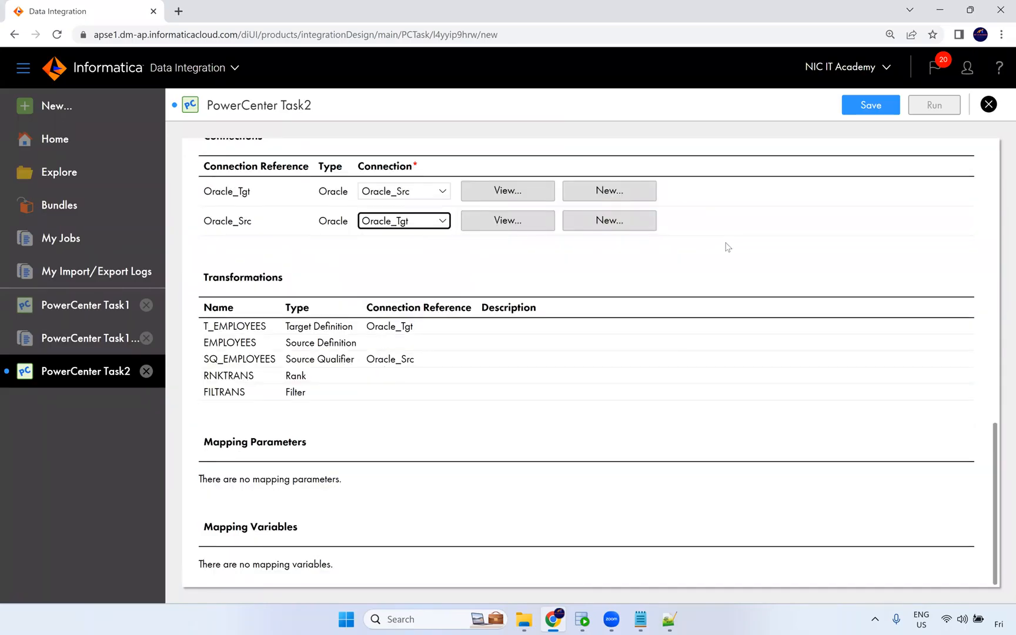
left_click(862, 101)
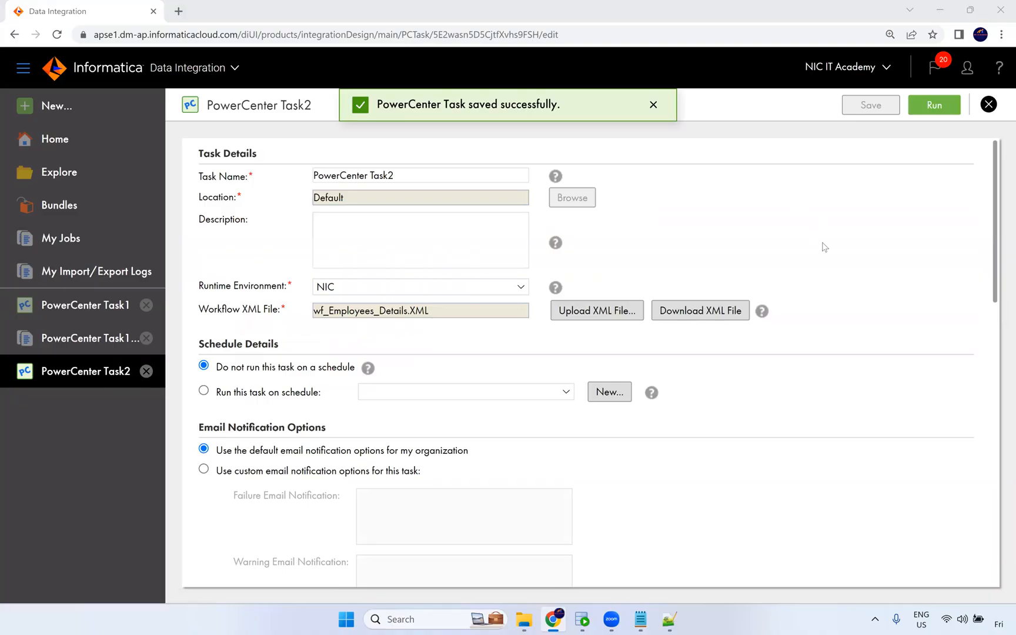
Run PowerCenter Task2 and refresh its status in My Jobs.
scroll(822, 252, "down", 15)
scroll(823, 251, "up", 15)
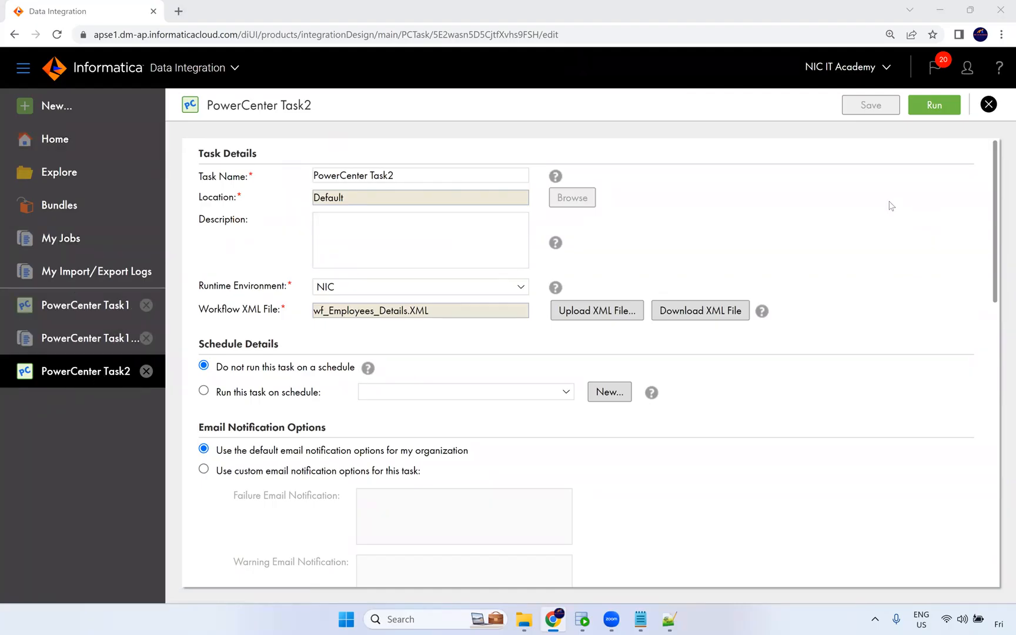
left_click(934, 106)
left_click(588, 106)
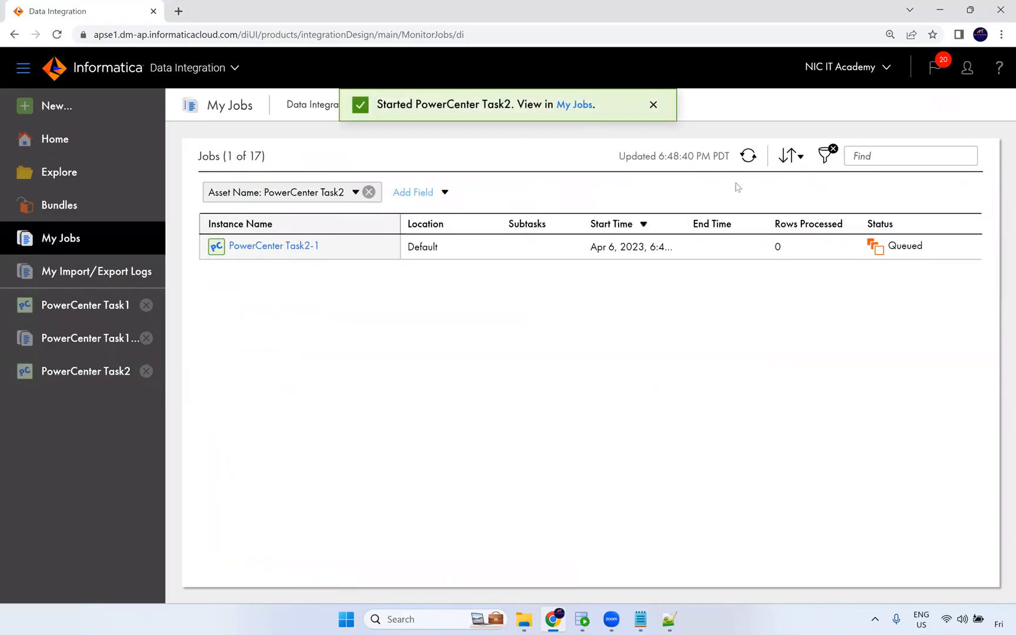
left_click(756, 161)
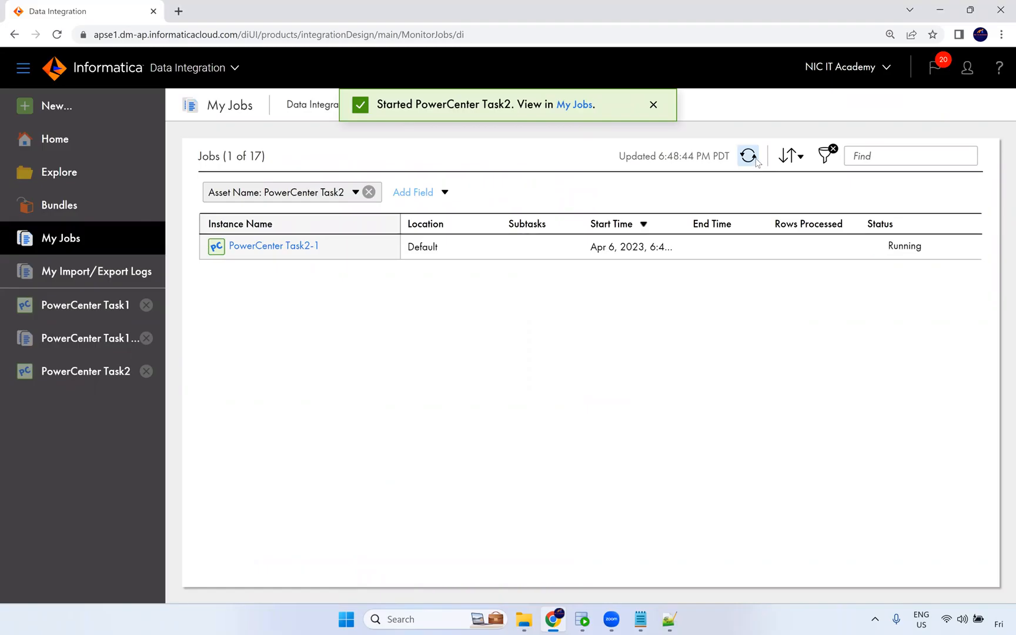
left_click(752, 157)
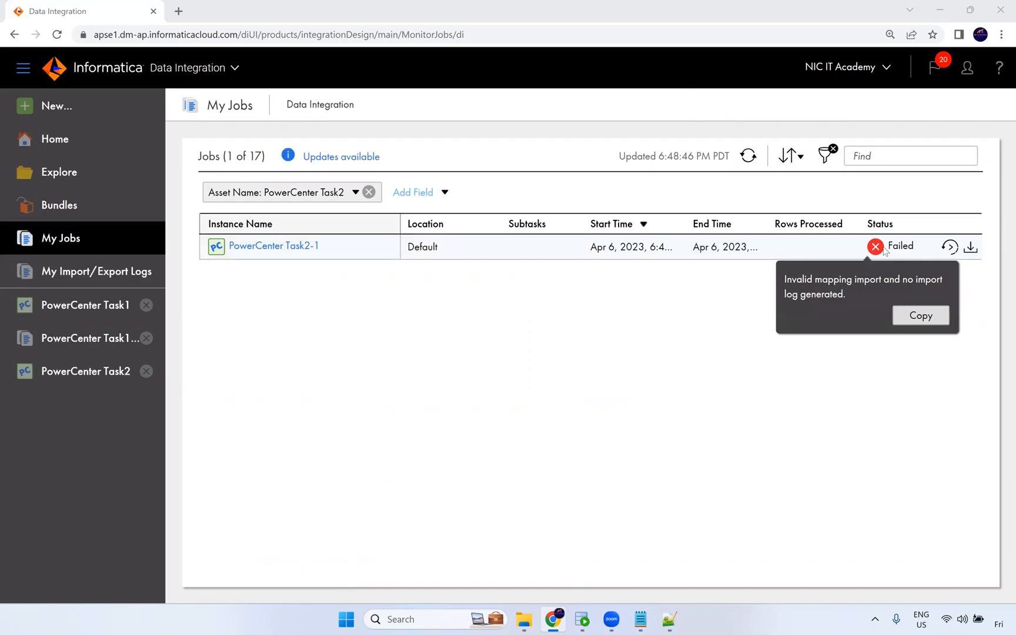
Open the PowerCenter Task2-1 job details to review the error message, then close them.
left_click(253, 247)
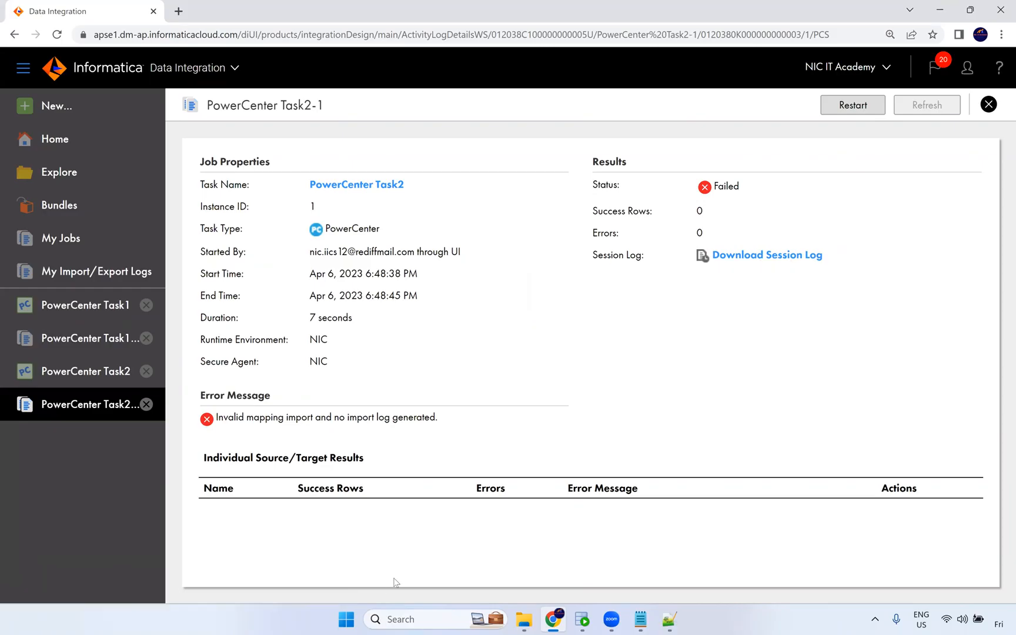
left_click(145, 405)
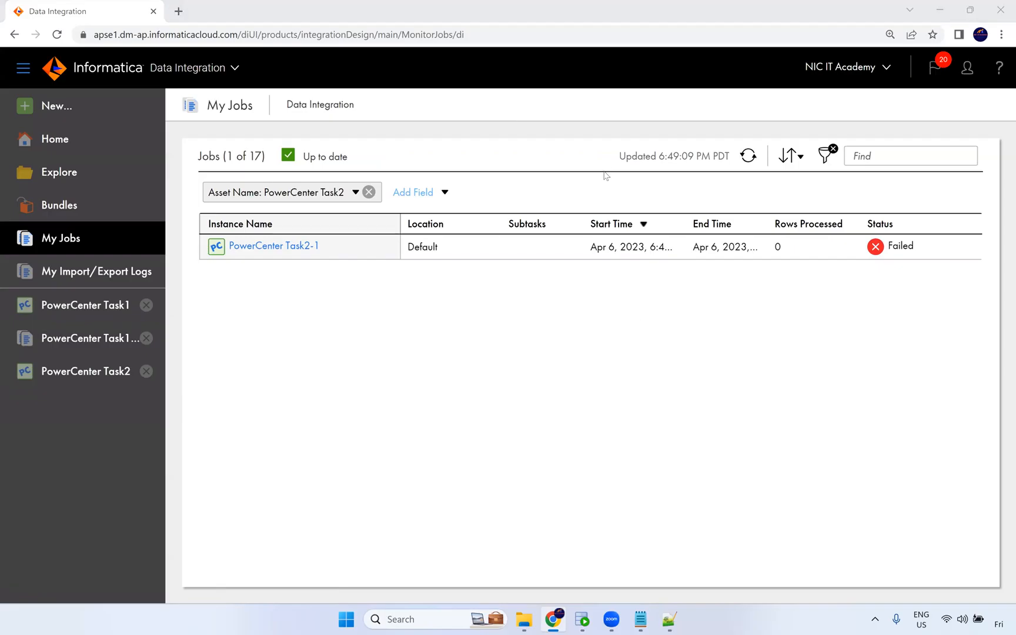
left_click(420, 187)
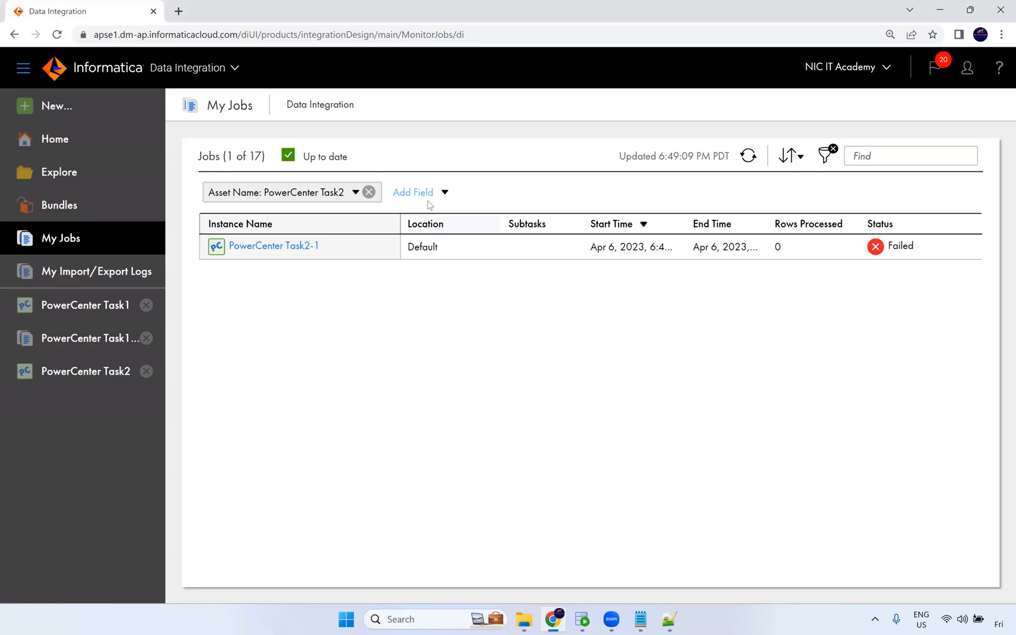
left_click(529, 90)
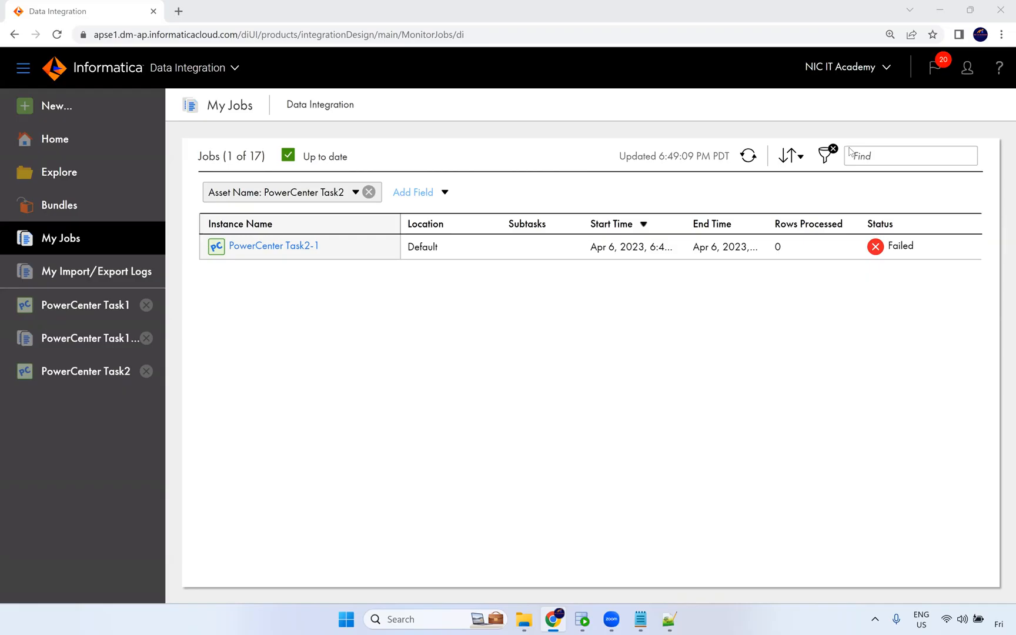
left_click(582, 374)
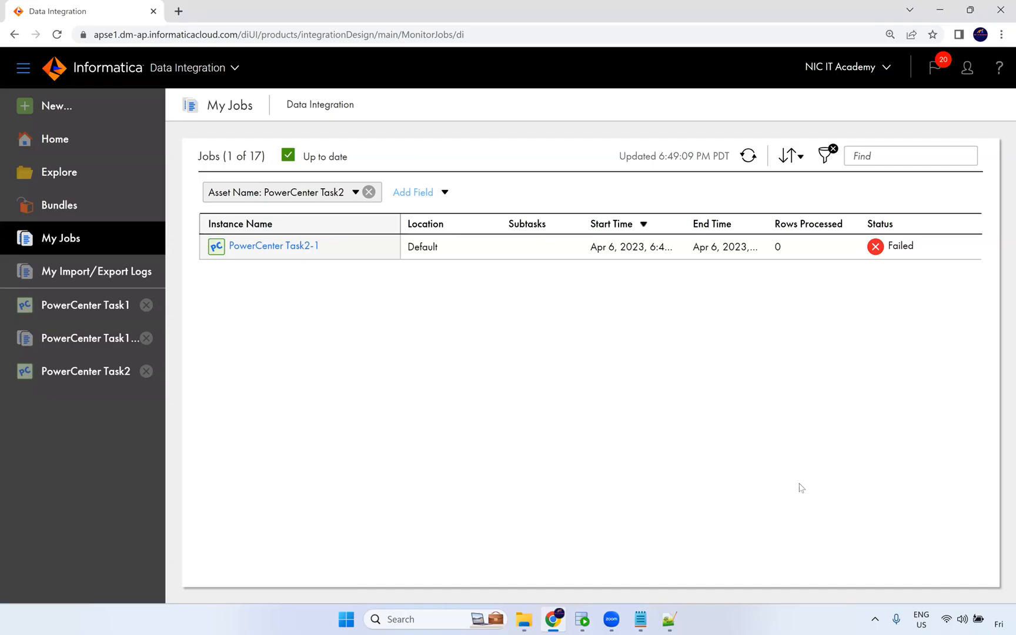
mouse_move(999, 622)
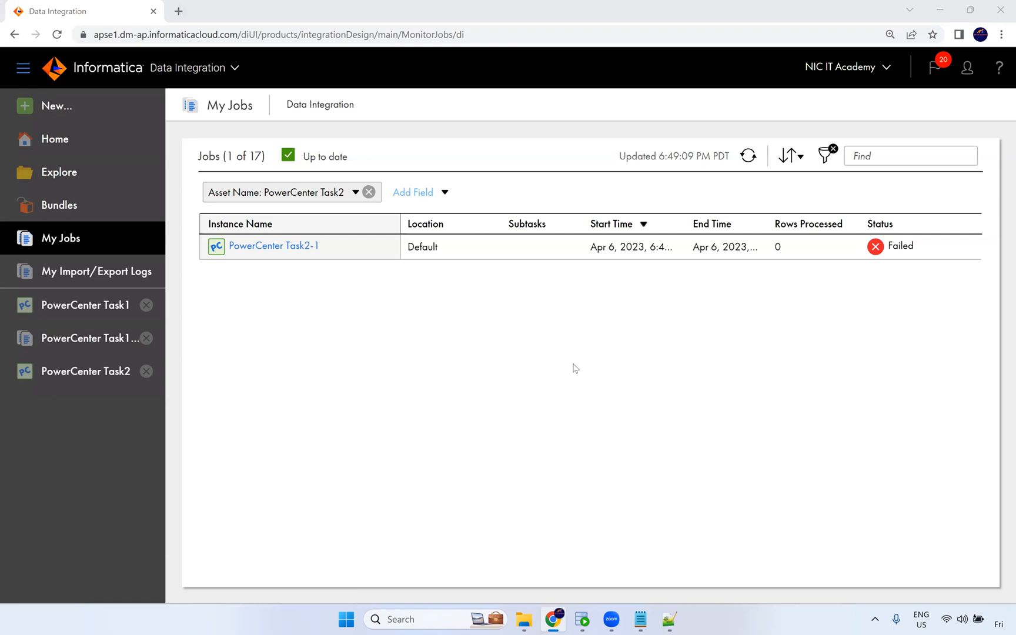
left_click(179, 11)
left_click(113, 9)
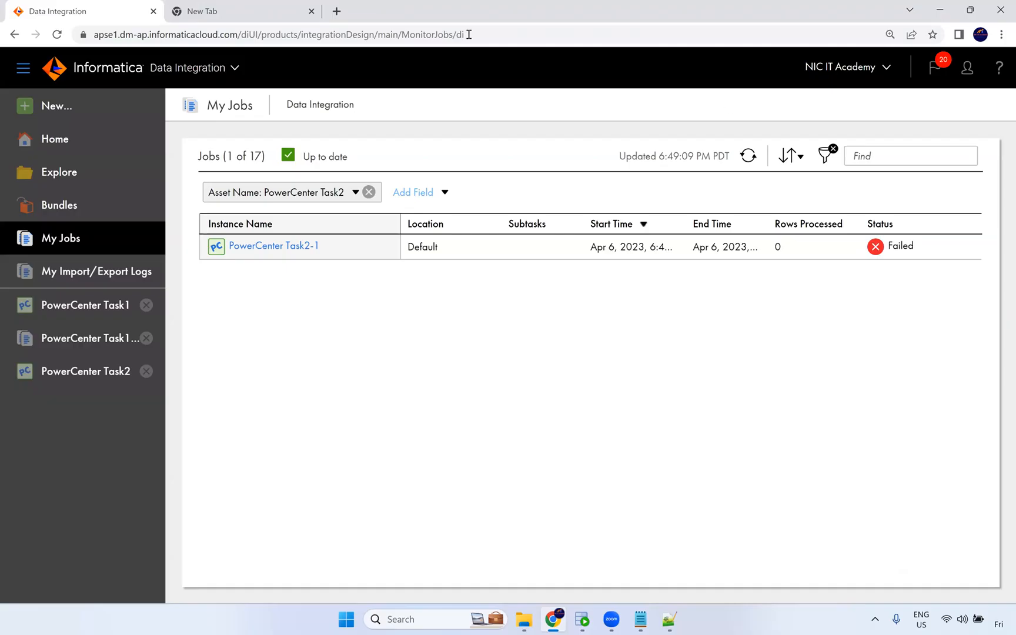
key("alt+Tab")
mouse_move(529, 616)
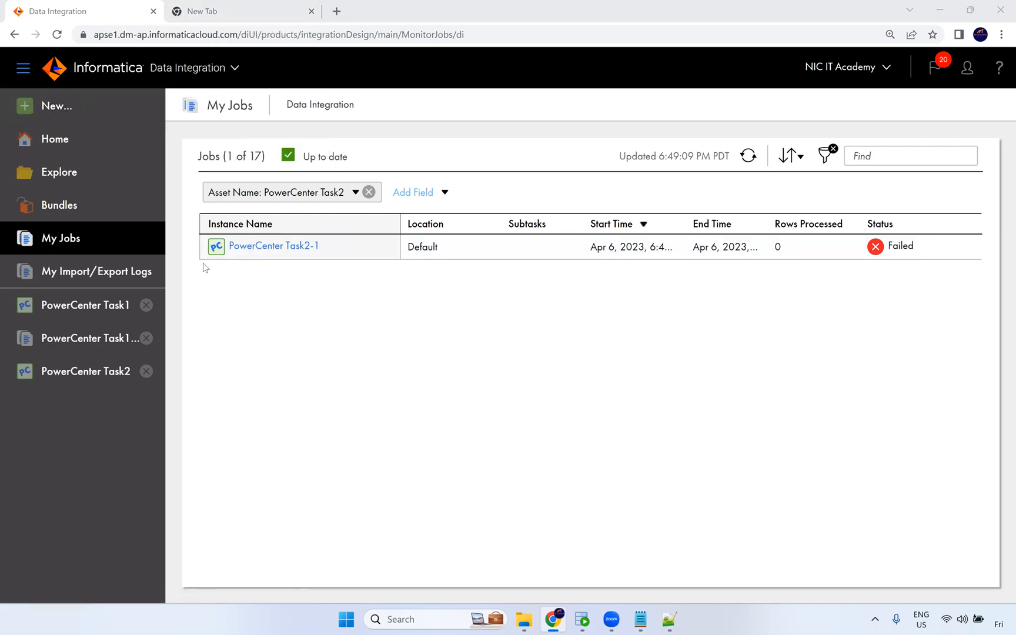
Open the New Asset dialog and read the Data Transfer Task description.
mouse_move(410, 242)
left_click(227, 69)
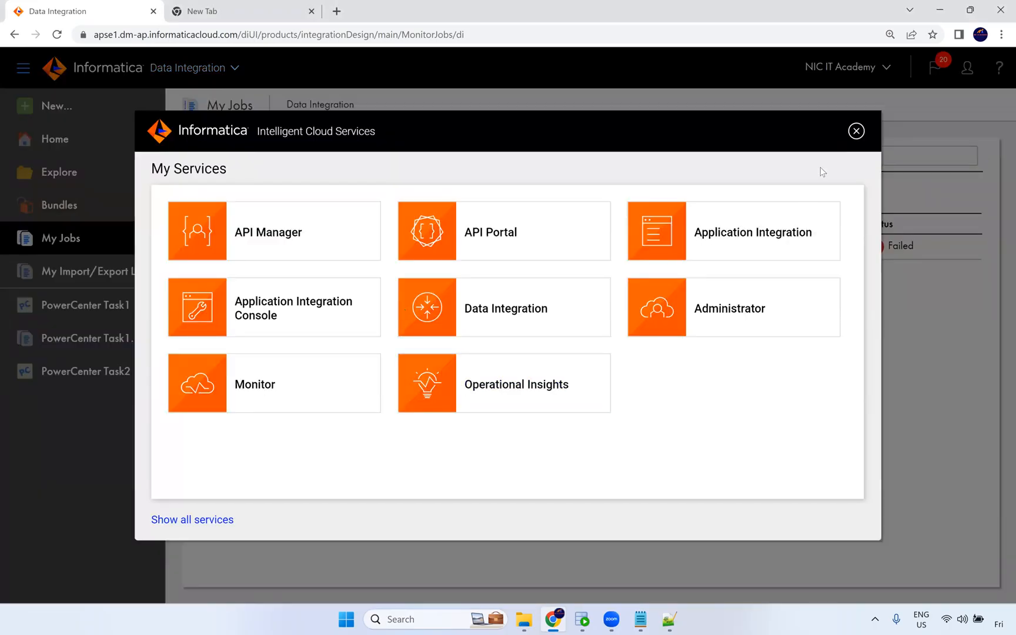
left_click(857, 130)
left_click(95, 103)
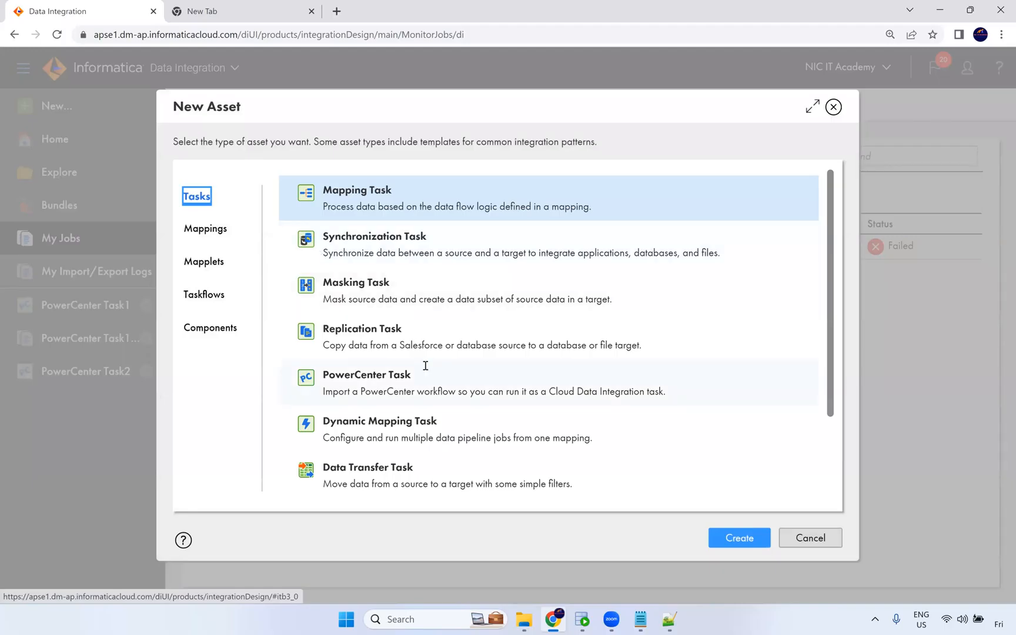
scroll(426, 424, "down", 2)
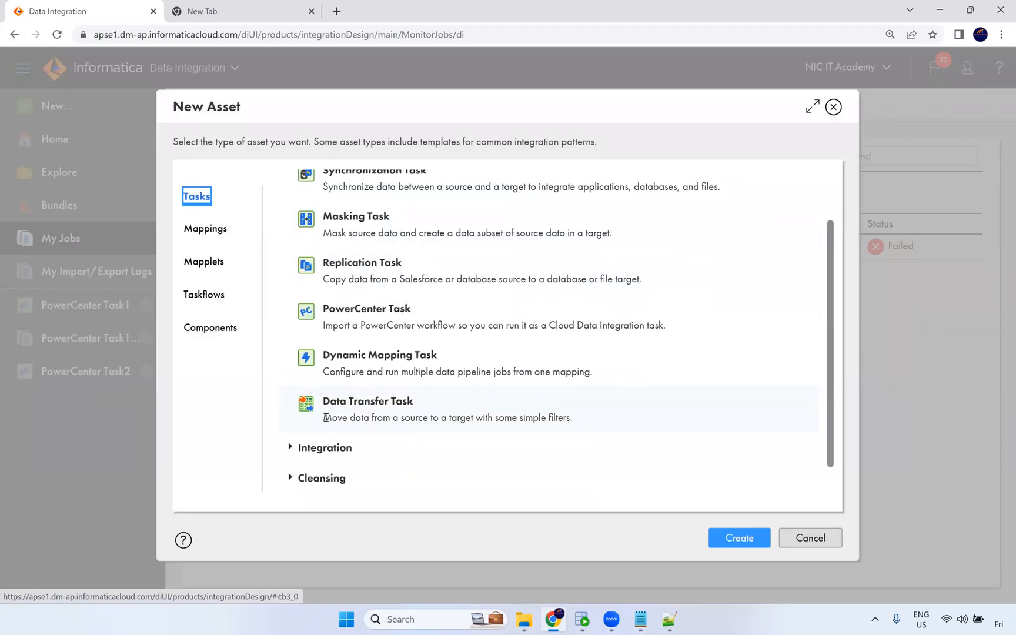
left_click_drag(323, 418, 564, 420)
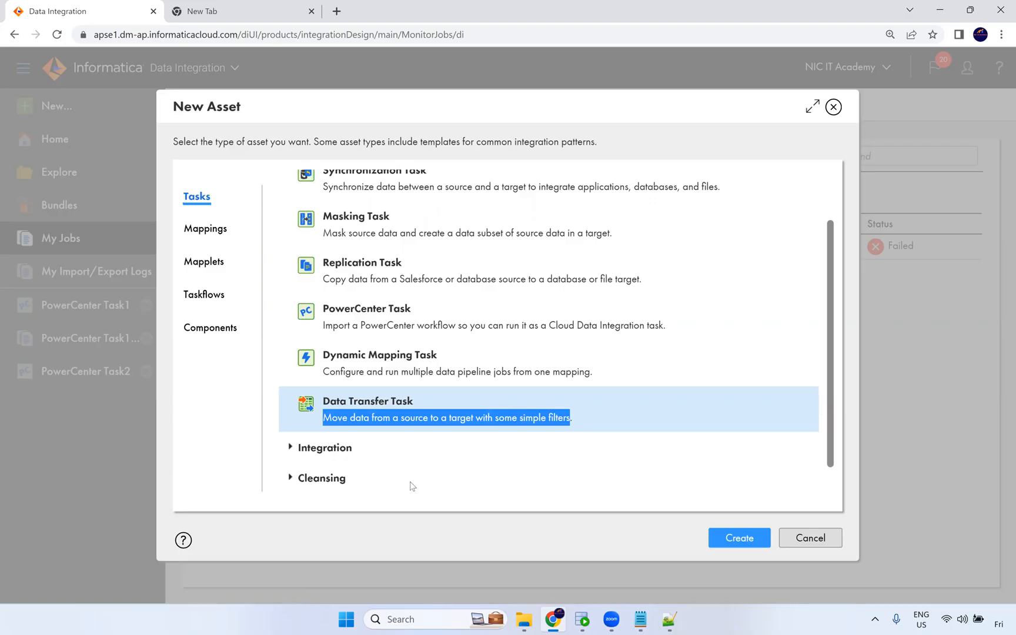
Create a Data Transfer Task and set its runtime environment to NIC.
left_click(505, 436)
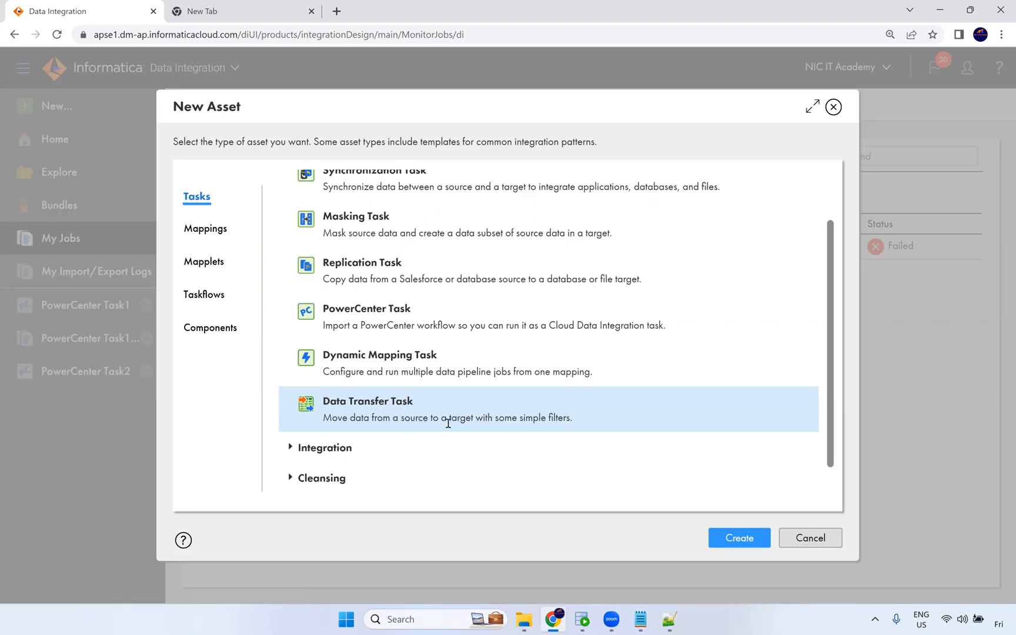
left_click(741, 537)
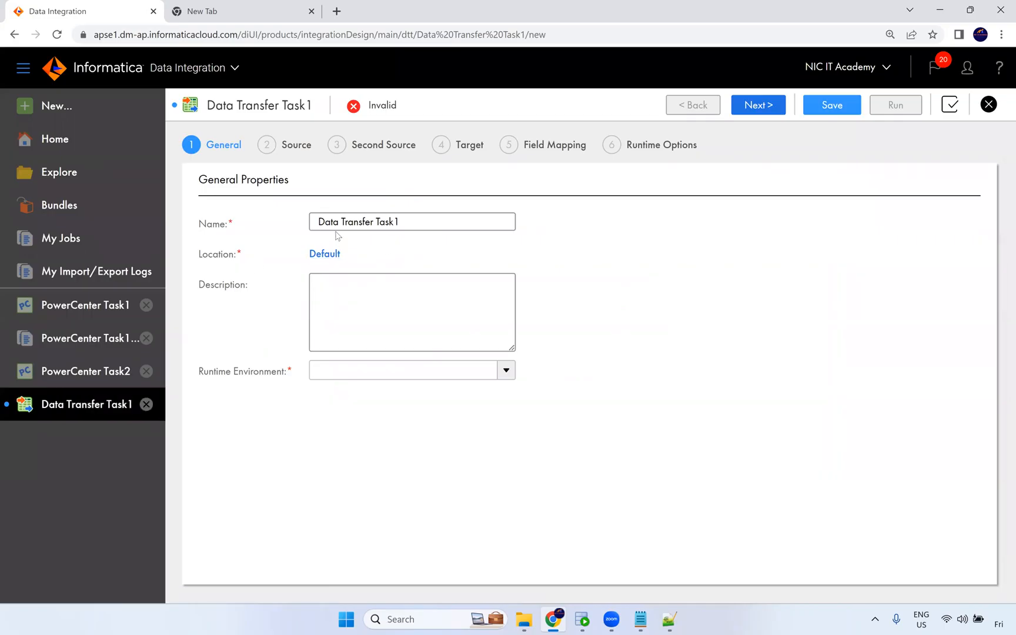
left_click(342, 370)
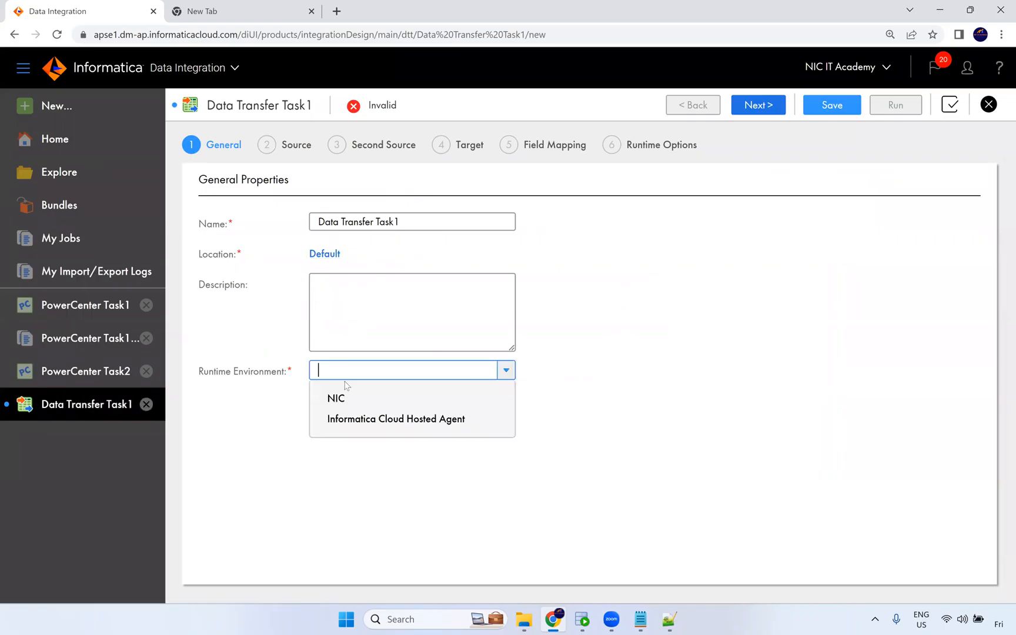
left_click(337, 397)
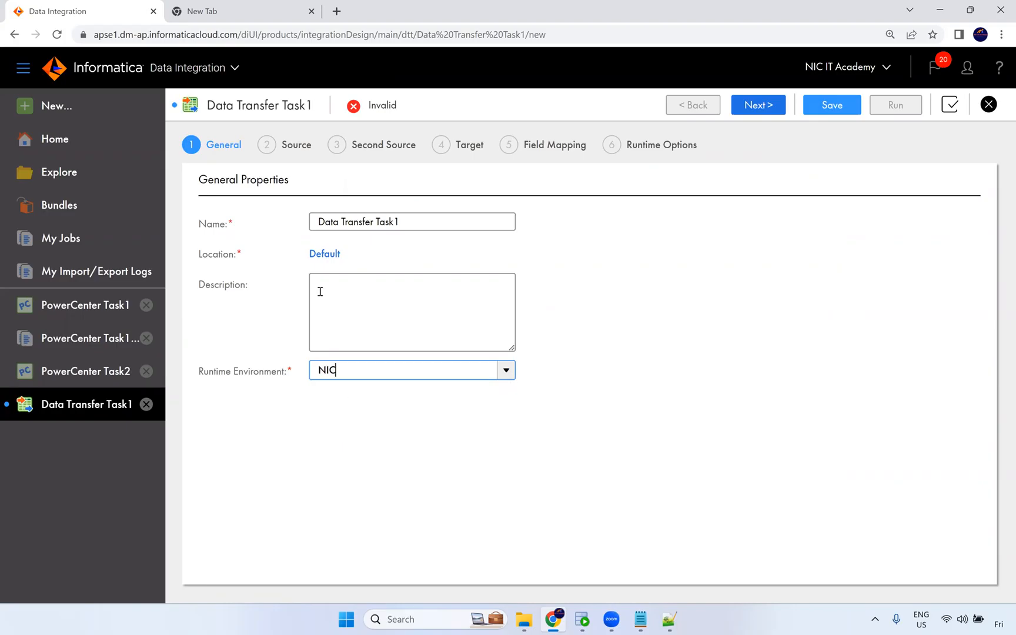
left_click(746, 105)
Set the source connection to Oracle_Src and choose EMPLOYEES as the source object.
left_click(336, 222)
left_click(364, 259)
left_click(301, 255)
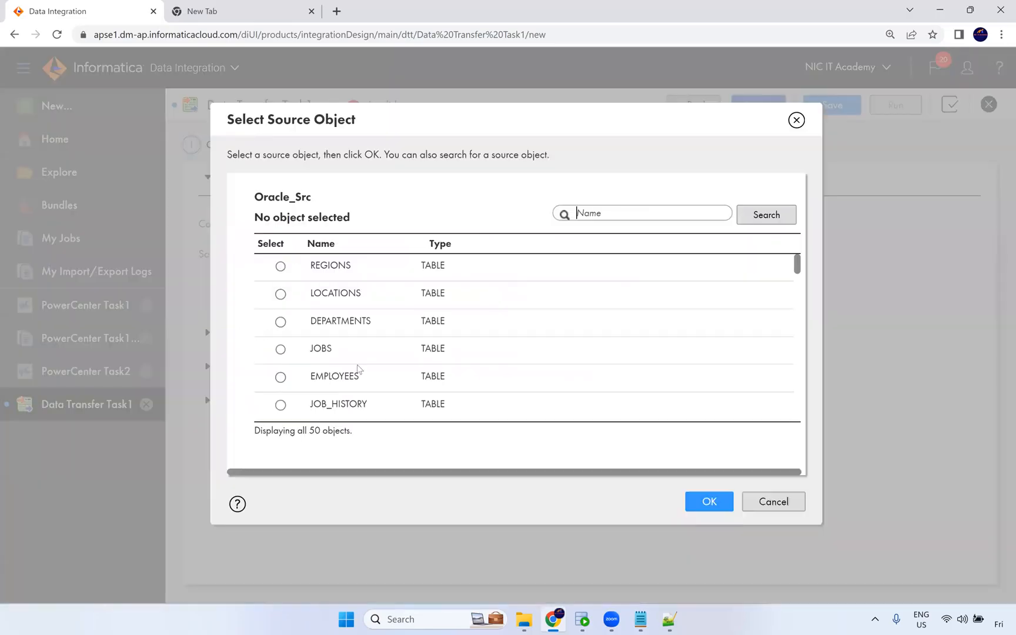
left_click(345, 372)
left_click(707, 501)
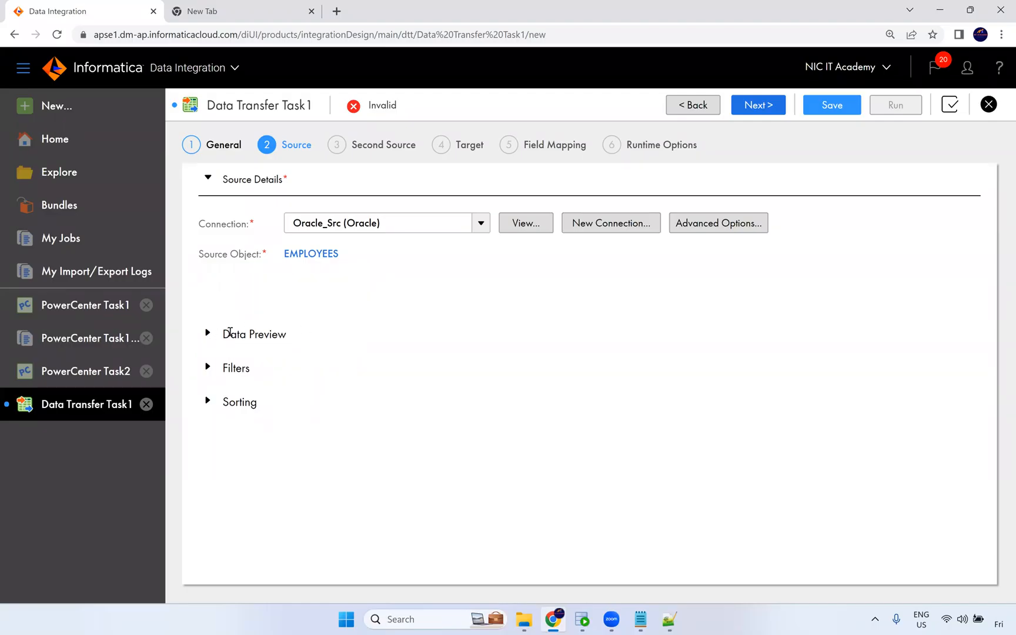
Inspect the source's advanced attributes and the simple filter options without changing them.
left_click(716, 225)
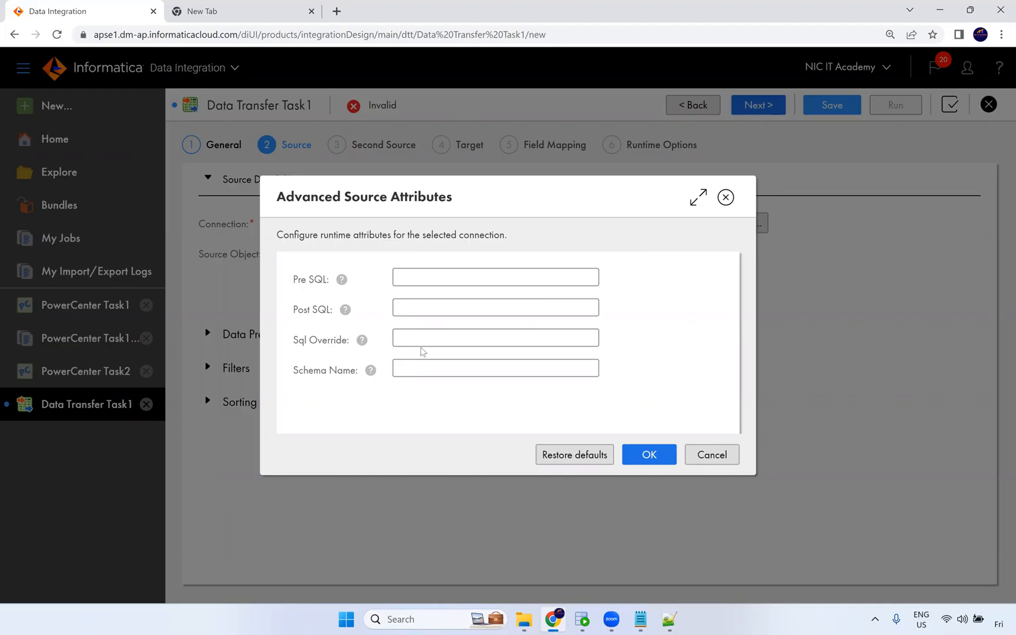
left_click(699, 459)
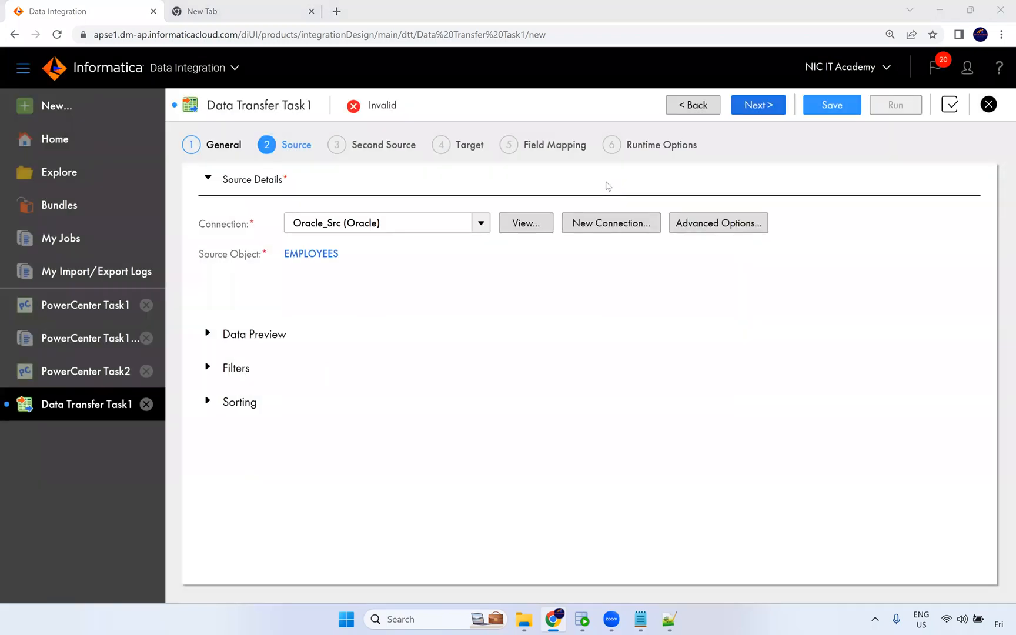
left_click(208, 368)
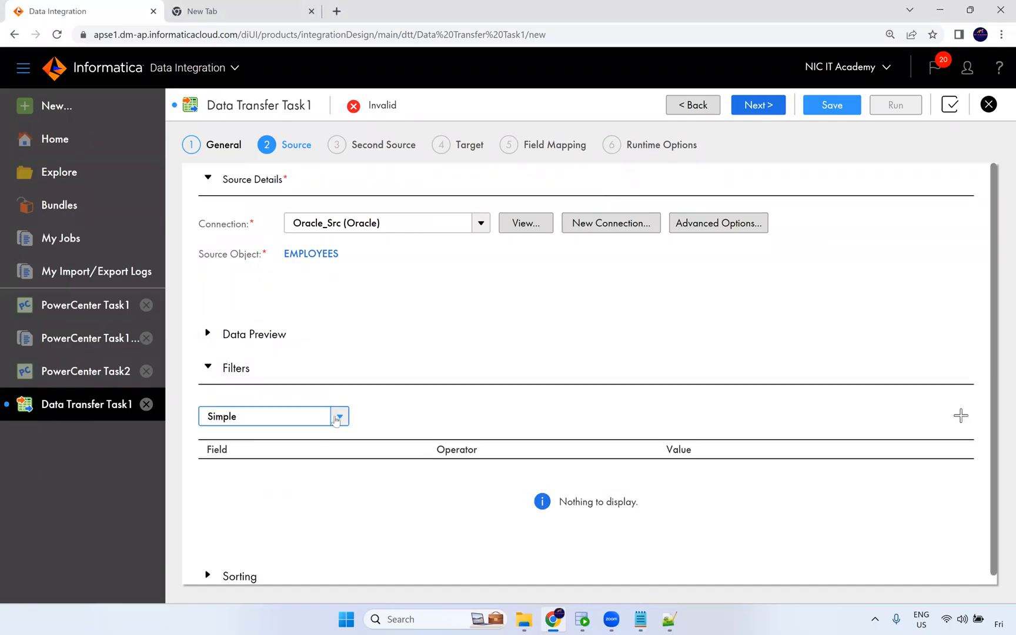
left_click(339, 417)
left_click(692, 541)
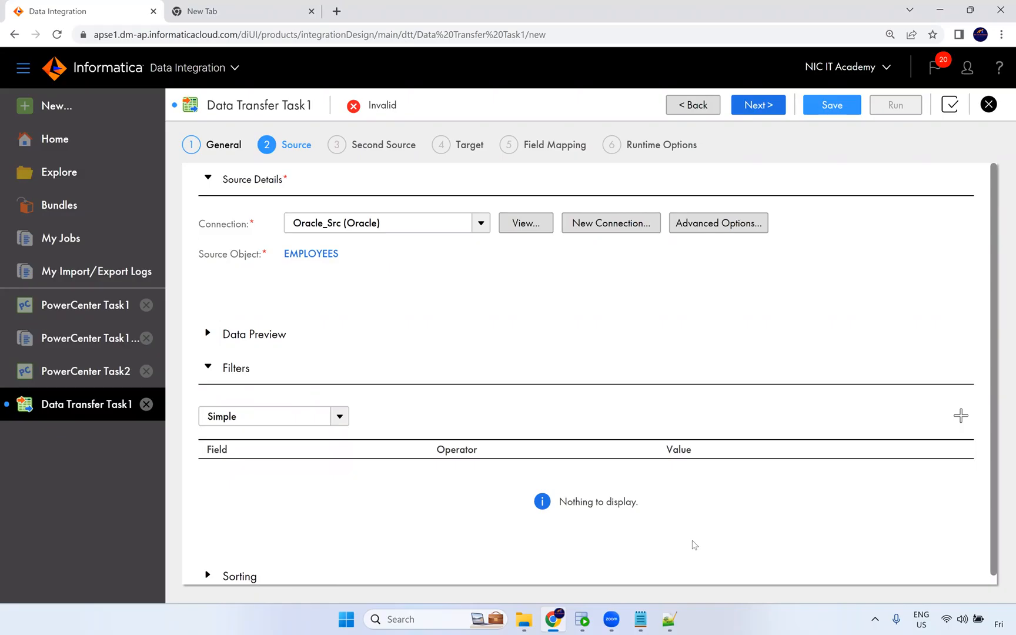
scroll(488, 397, "down", 1)
scroll(646, 270, "up", 1)
Try adding DEPARTMENTS from Oracle_Src as a lookup second source, then choose no second source.
left_click(753, 106)
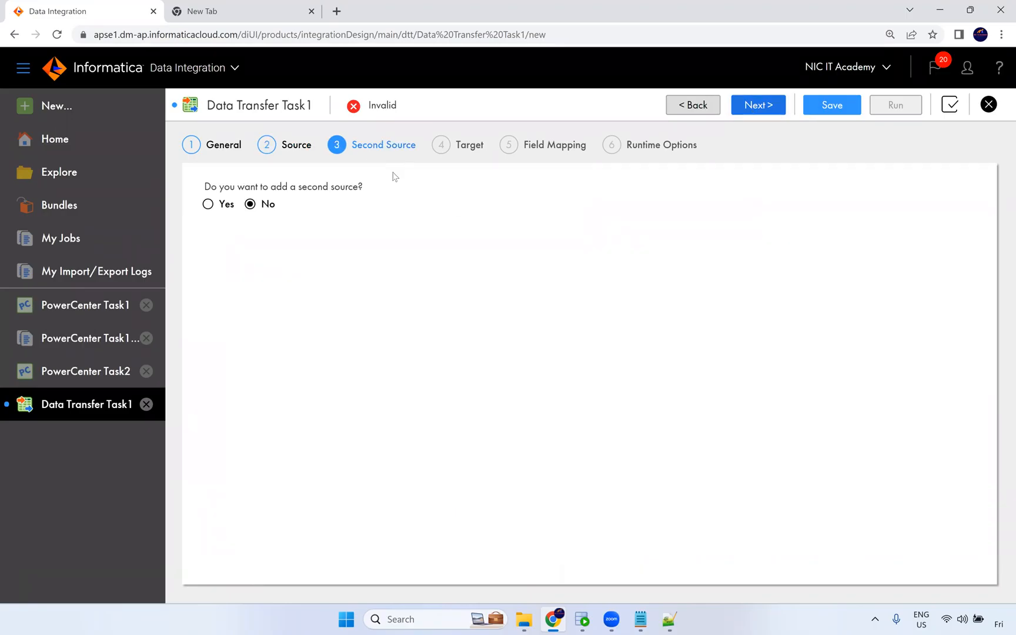
left_click(208, 205)
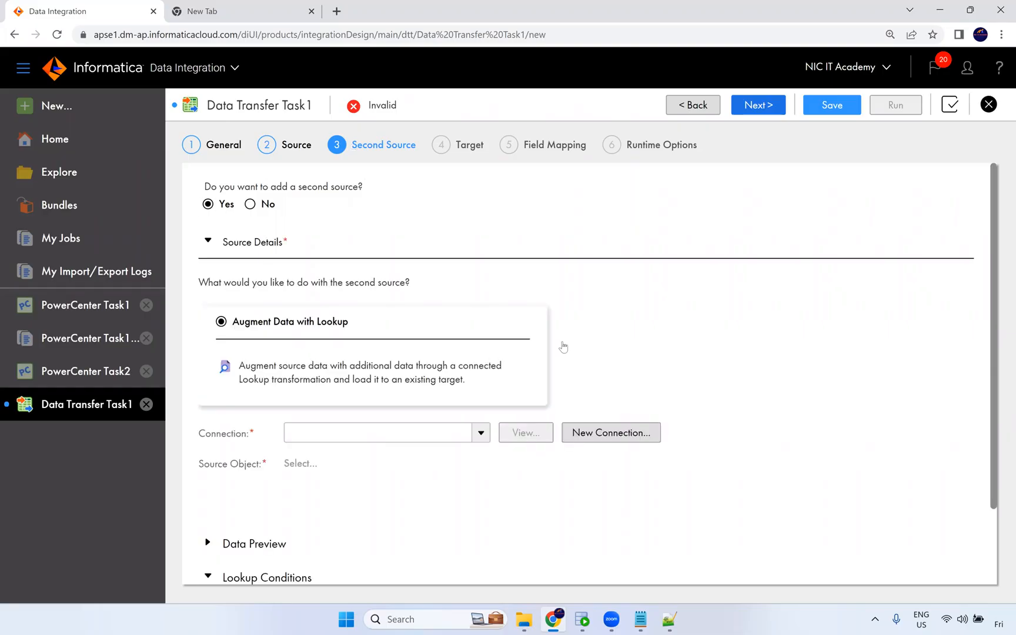
scroll(535, 362, "down", 2)
left_click(474, 348)
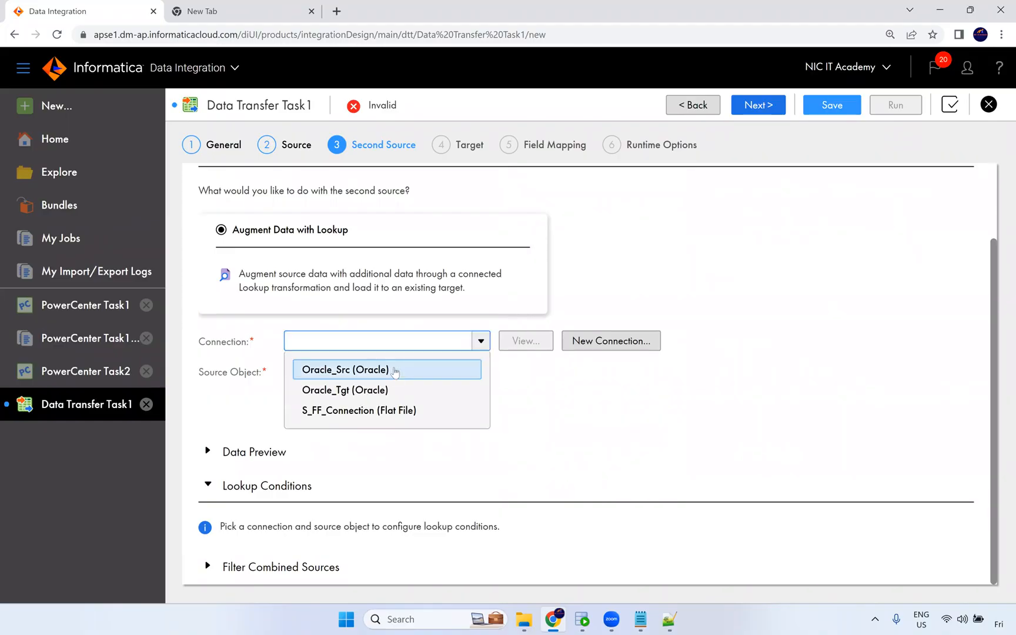
left_click(395, 371)
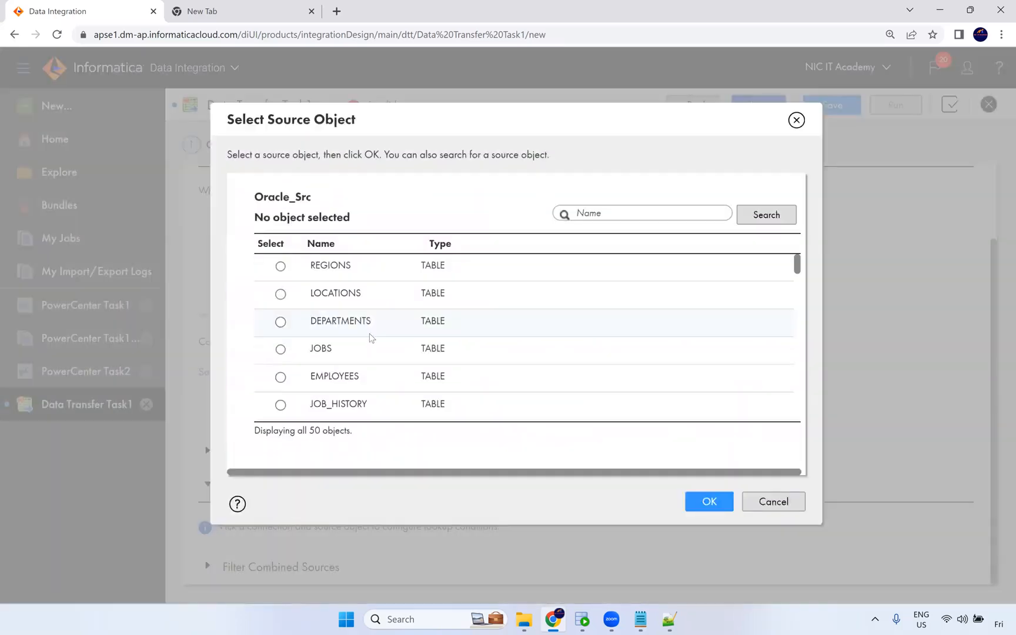
left_click(370, 335)
left_click(716, 504)
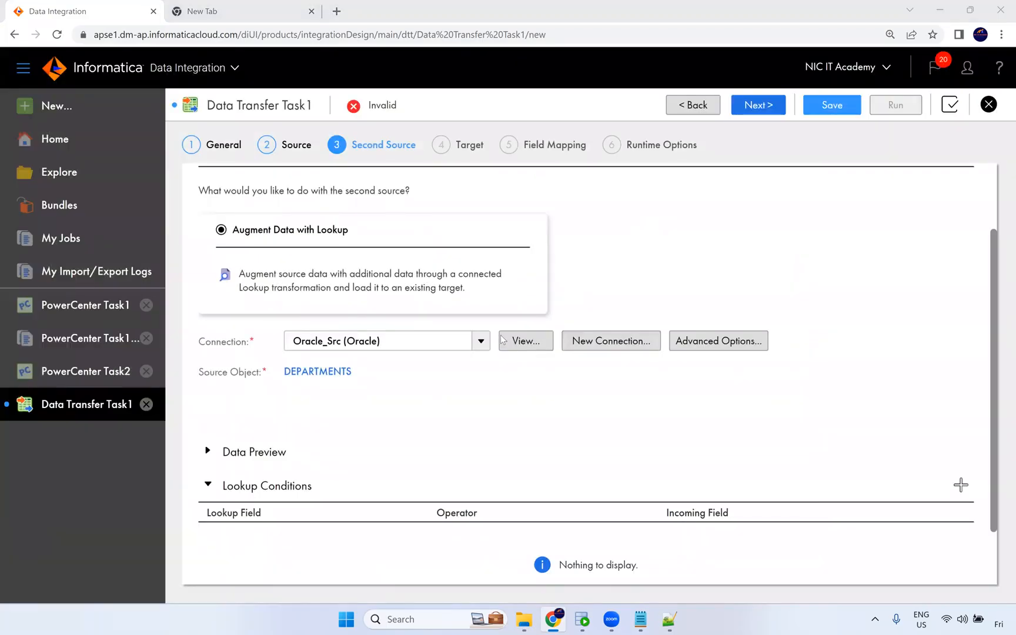
scroll(351, 468, "down", 2)
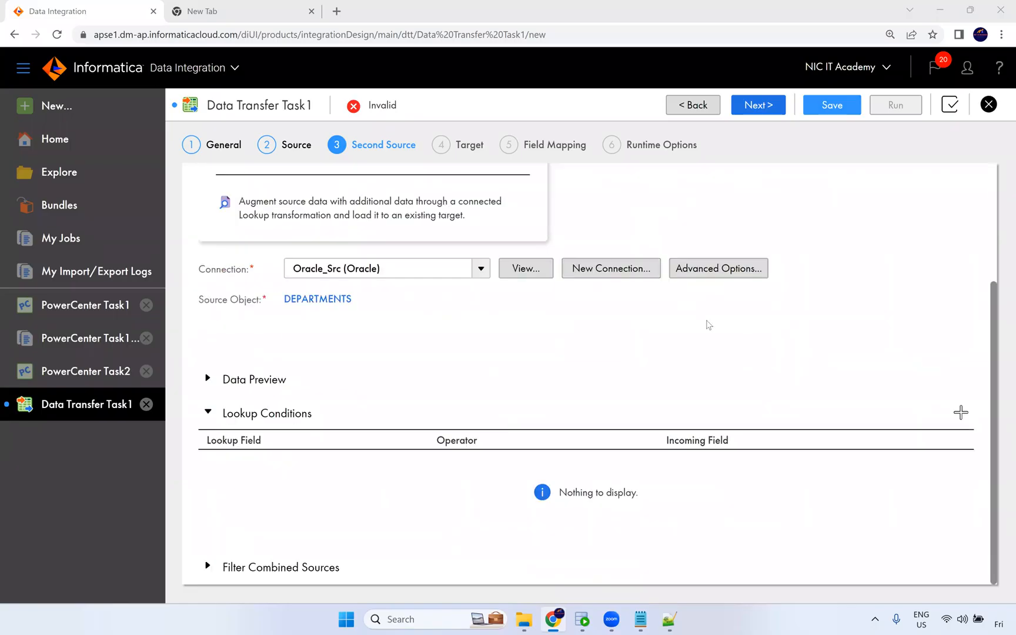
left_click(716, 269)
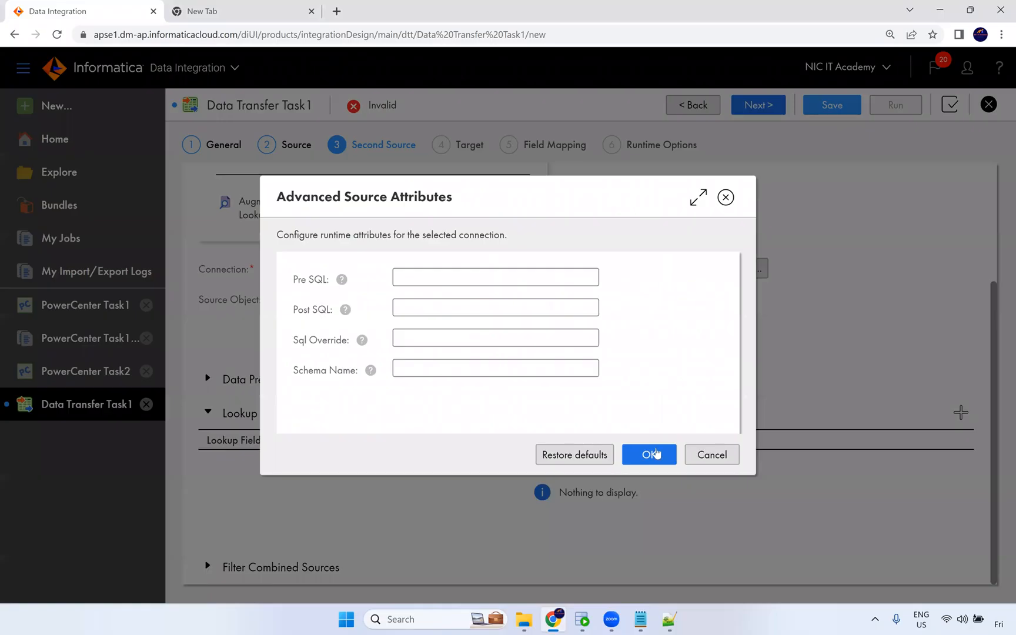
left_click(689, 452)
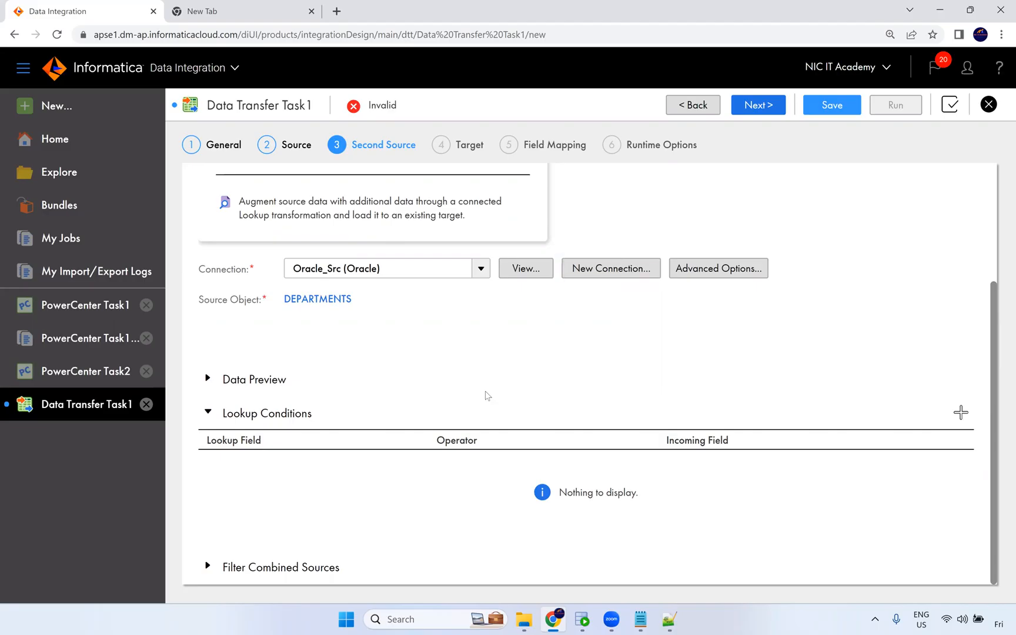
scroll(579, 334, "up", 3)
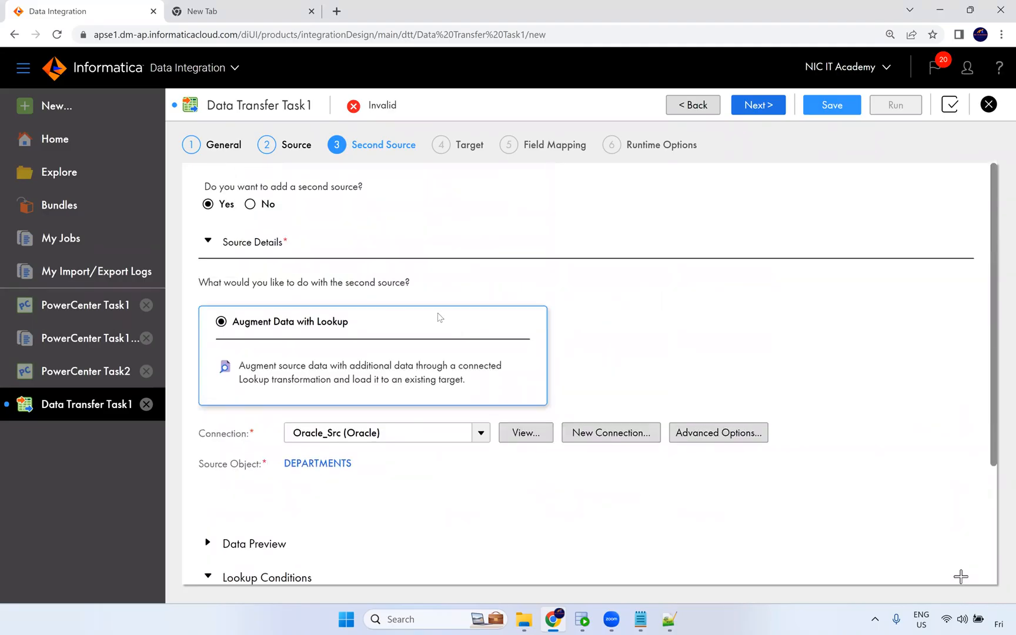
left_click(250, 205)
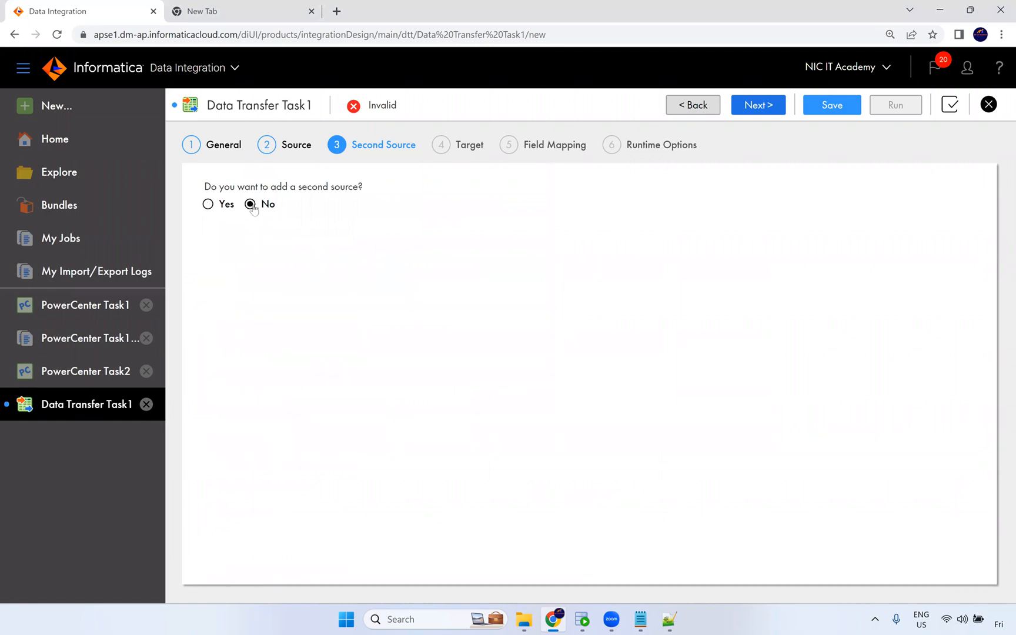
Set the target connection to Oracle_Tgt with the Insert operation.
left_click(753, 106)
left_click(444, 215)
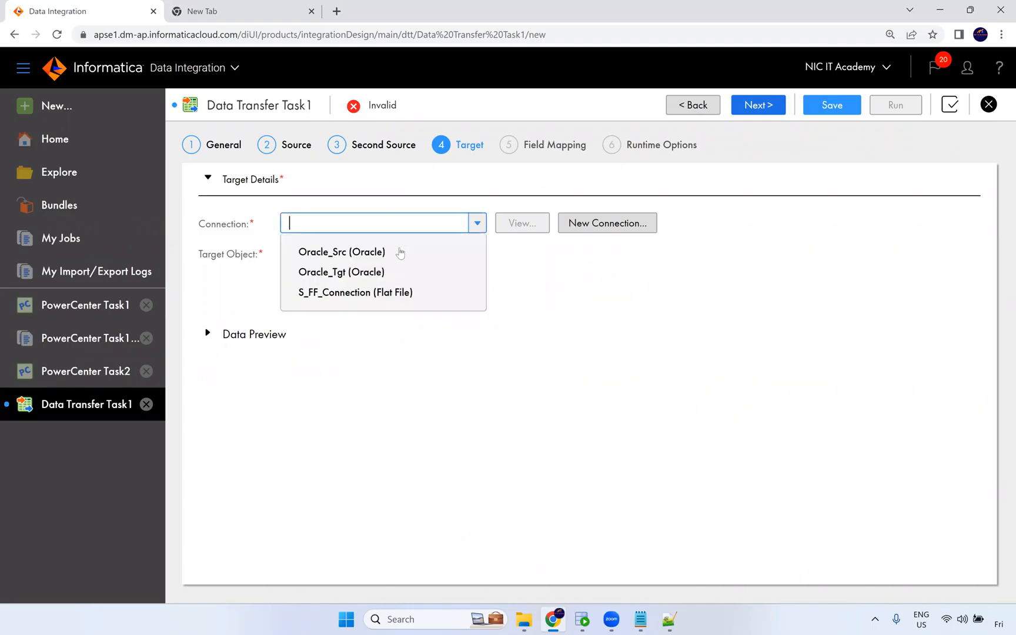
left_click(366, 253)
left_click(398, 224)
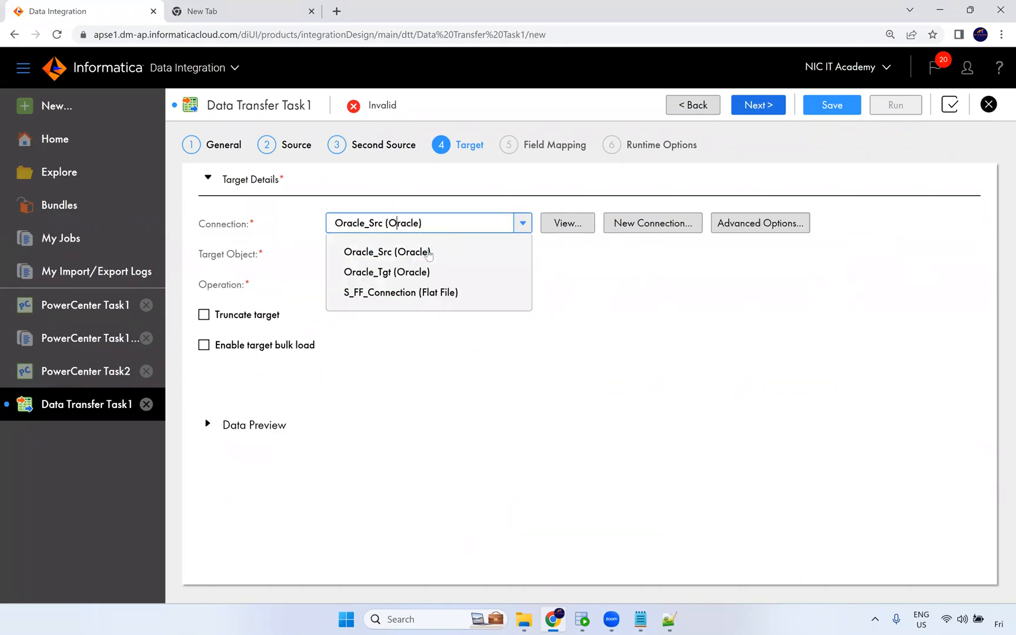
left_click(420, 271)
left_click(422, 285)
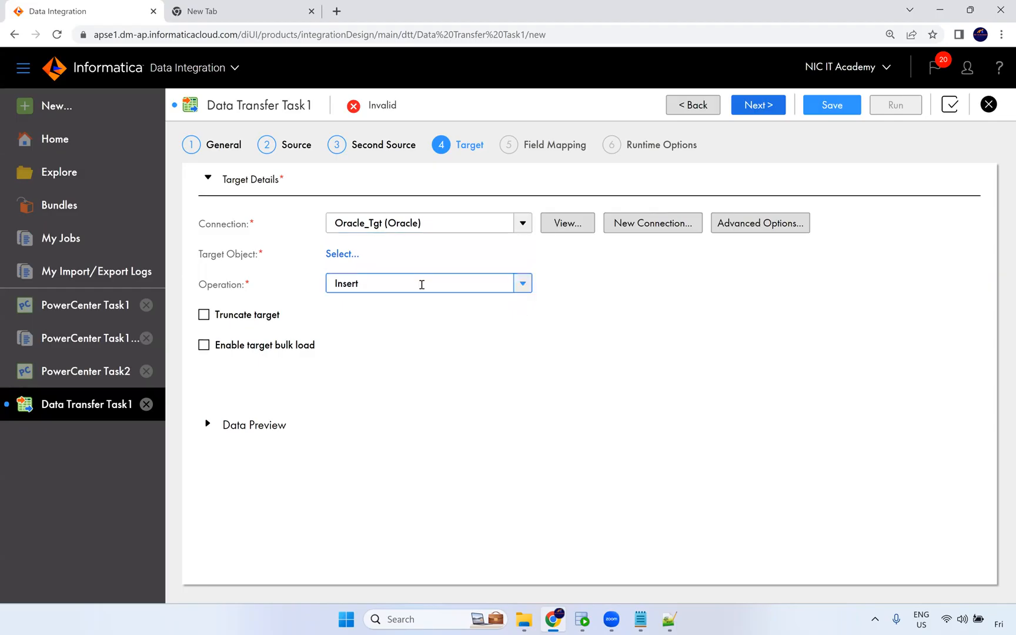
left_click(558, 372)
Choose T_EMPLOYEES as the existing target object and enable Truncate target.
left_click(345, 254)
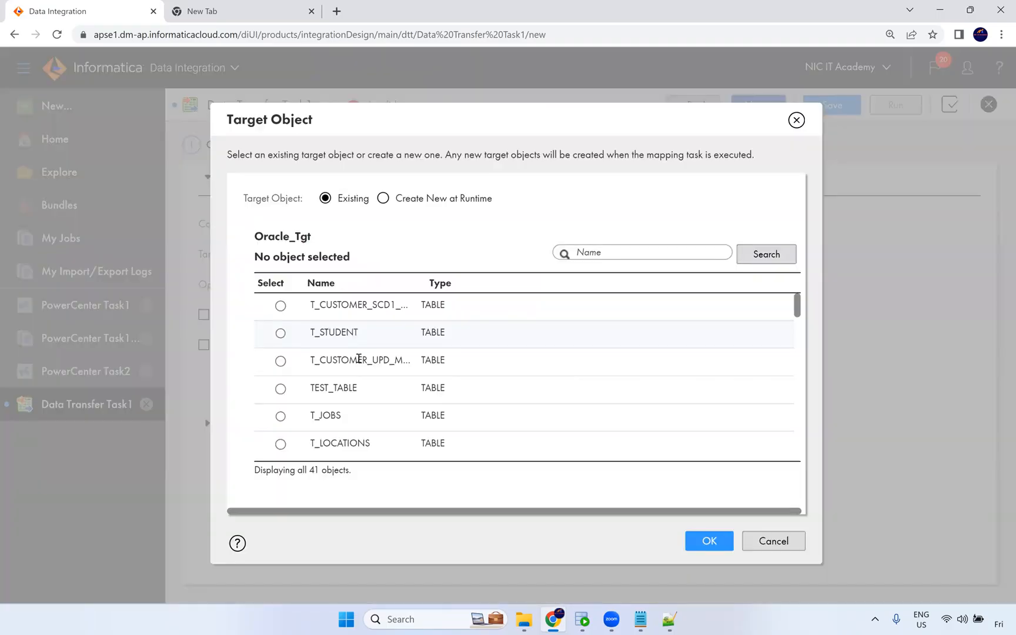
scroll(411, 398, "down", 3)
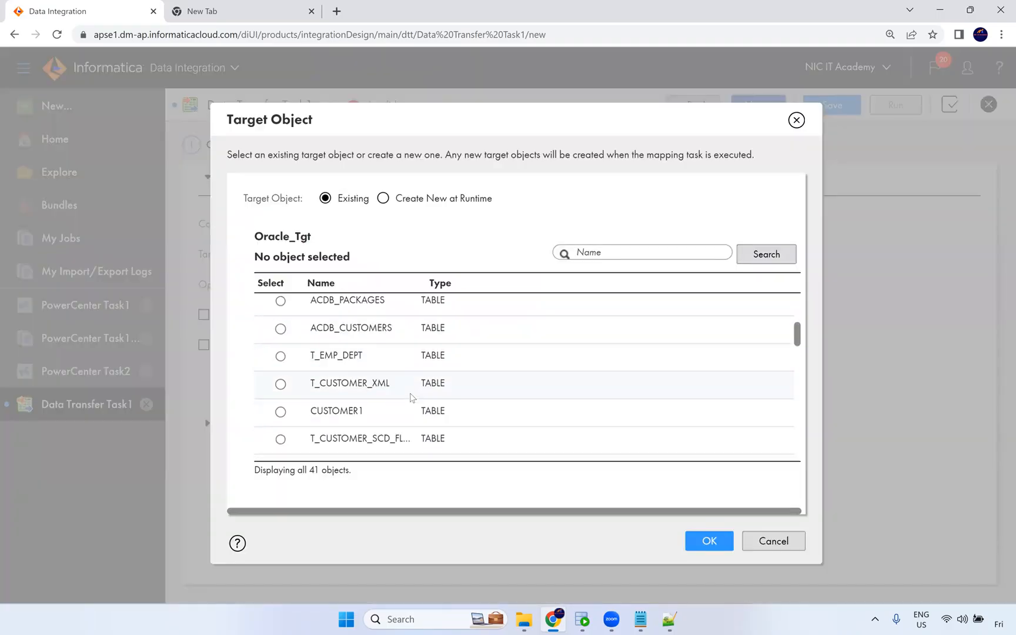
scroll(411, 398, "down", 3)
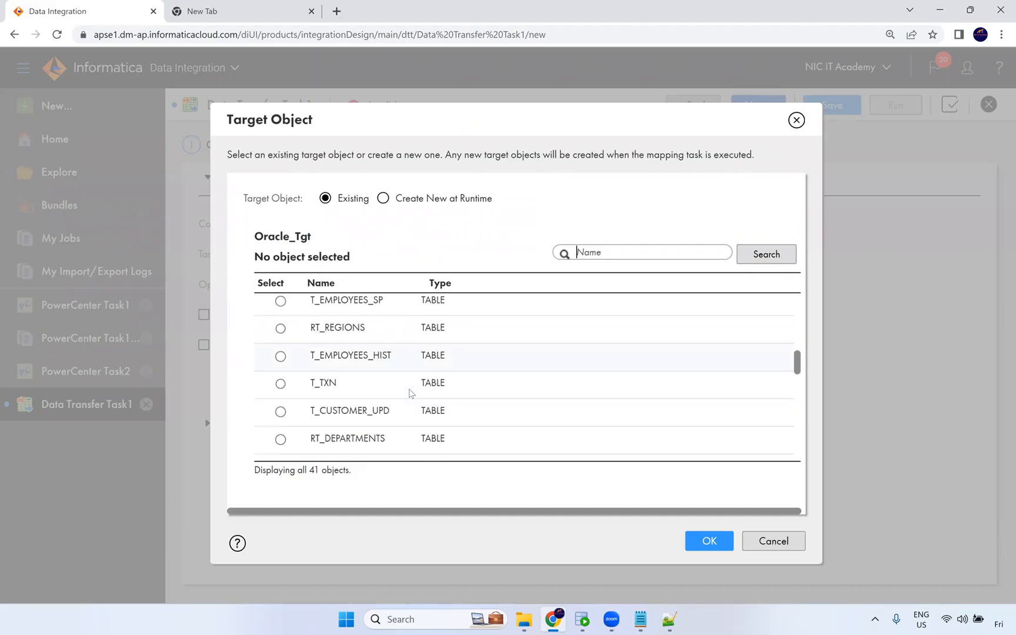
scroll(410, 391, "down", 3)
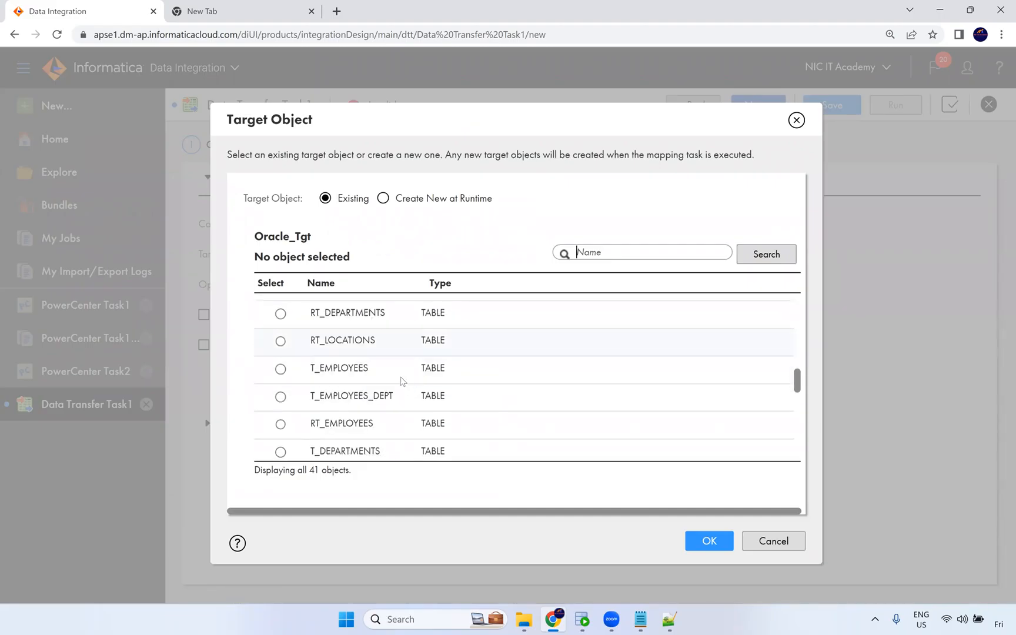
left_click(408, 360)
left_click(709, 541)
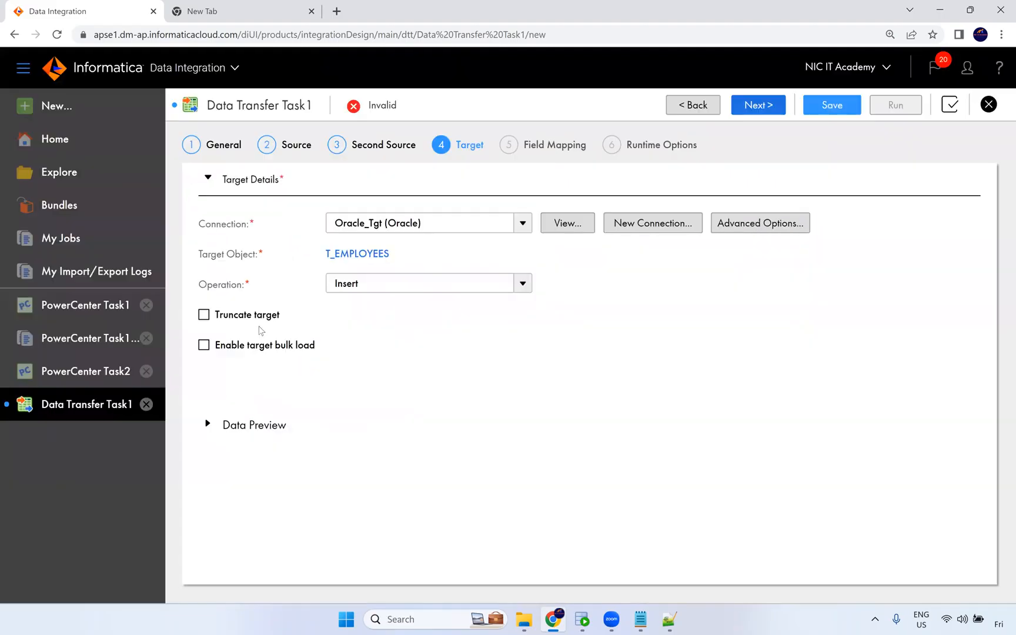
left_click(205, 315)
Keep the automatic field mapping and no schedule, save the task, and switch to SQL Developer.
left_click(757, 113)
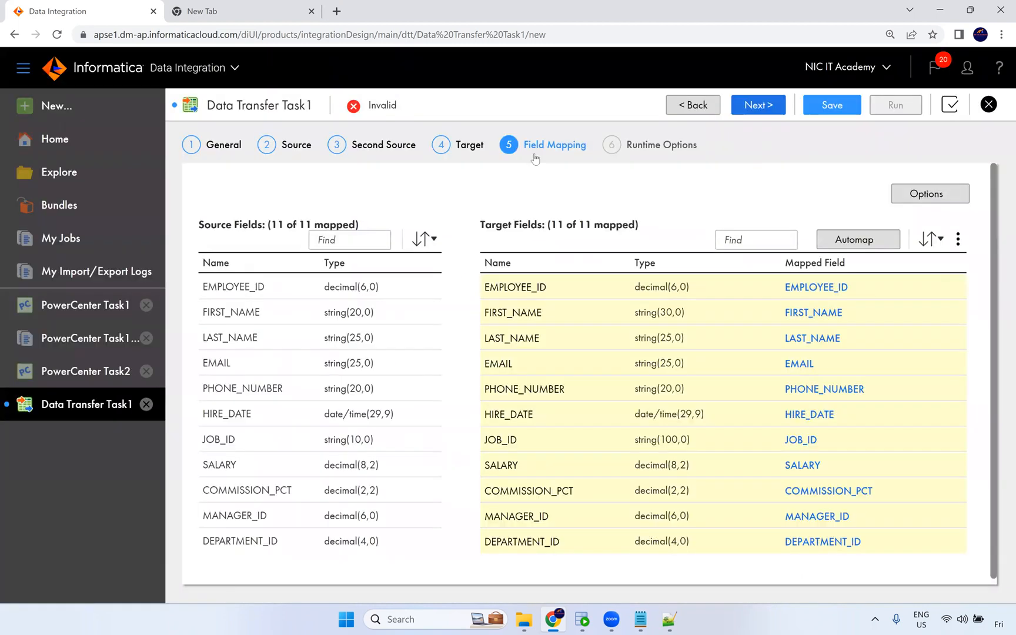
scroll(793, 281, "down", 1)
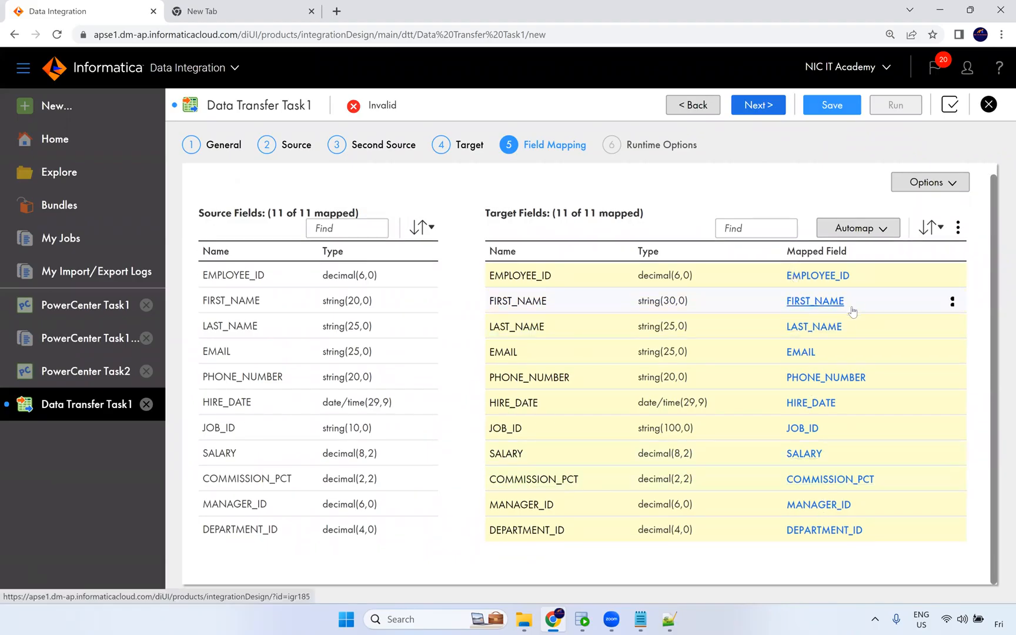
scroll(820, 232, "up", 1)
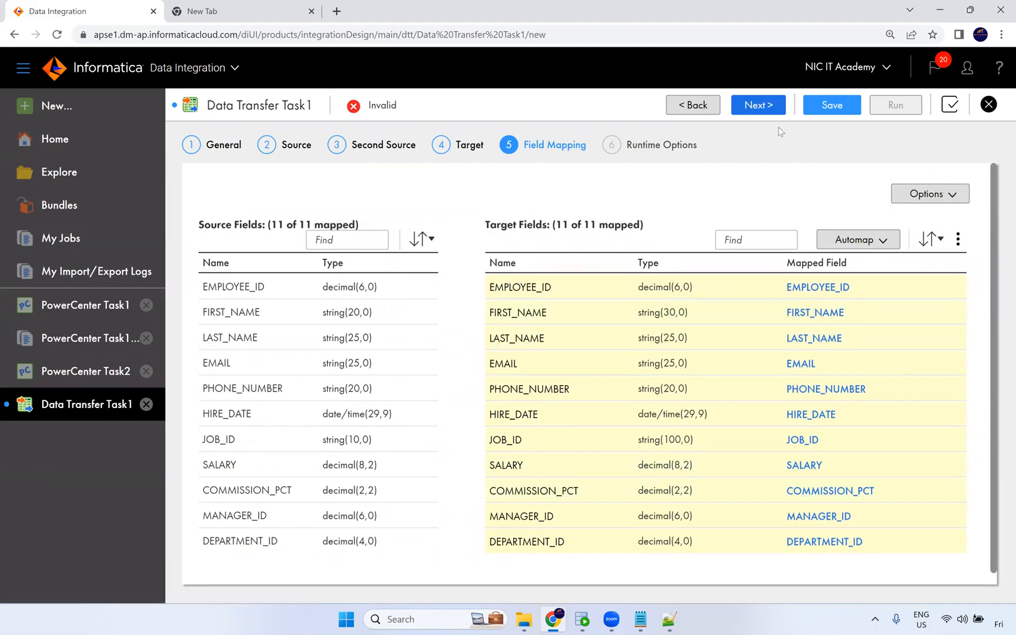
left_click(757, 112)
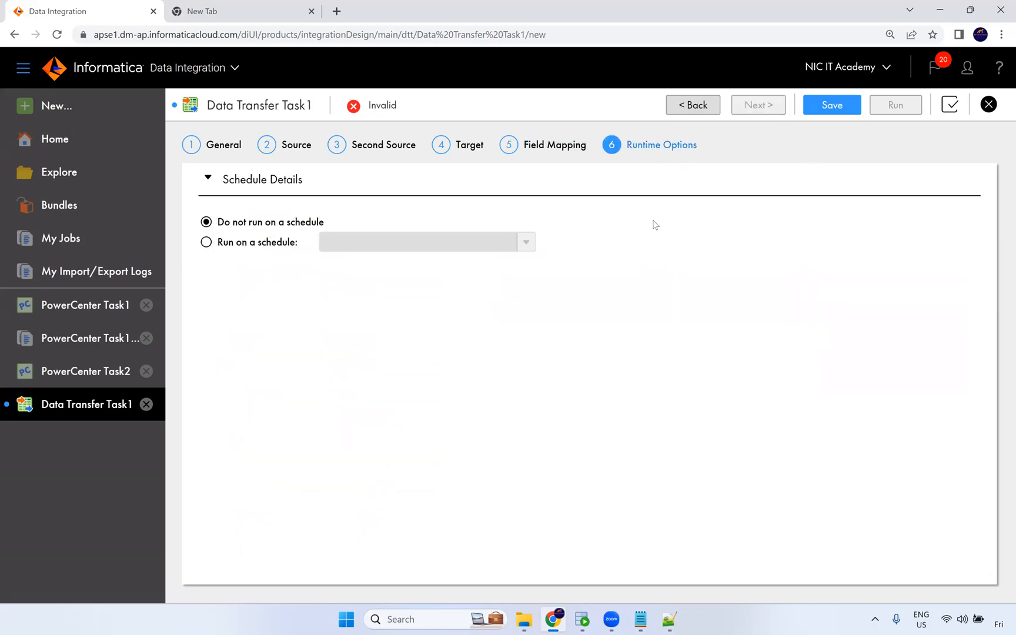
left_click(825, 115)
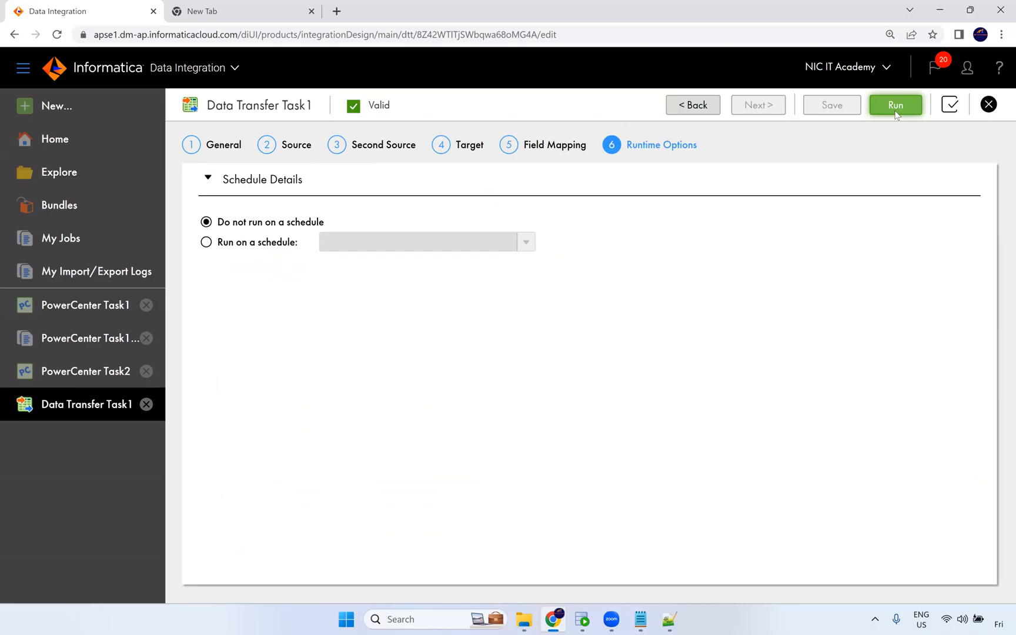
key("alt+Tab")
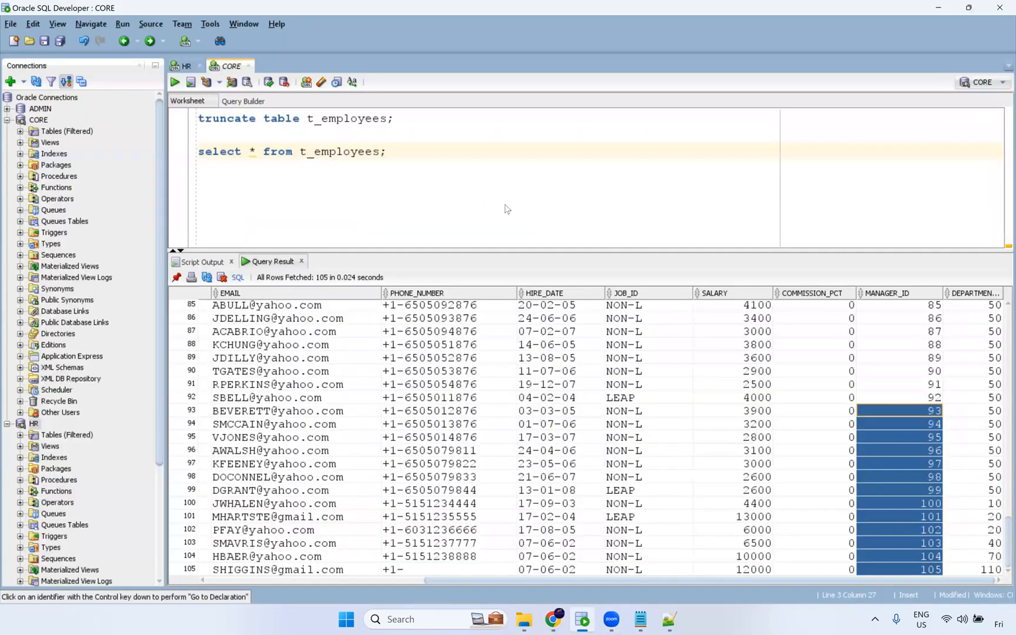
Return to the browser and run the Data Transfer Task1.
key("alt+Tab")
left_click(894, 111)
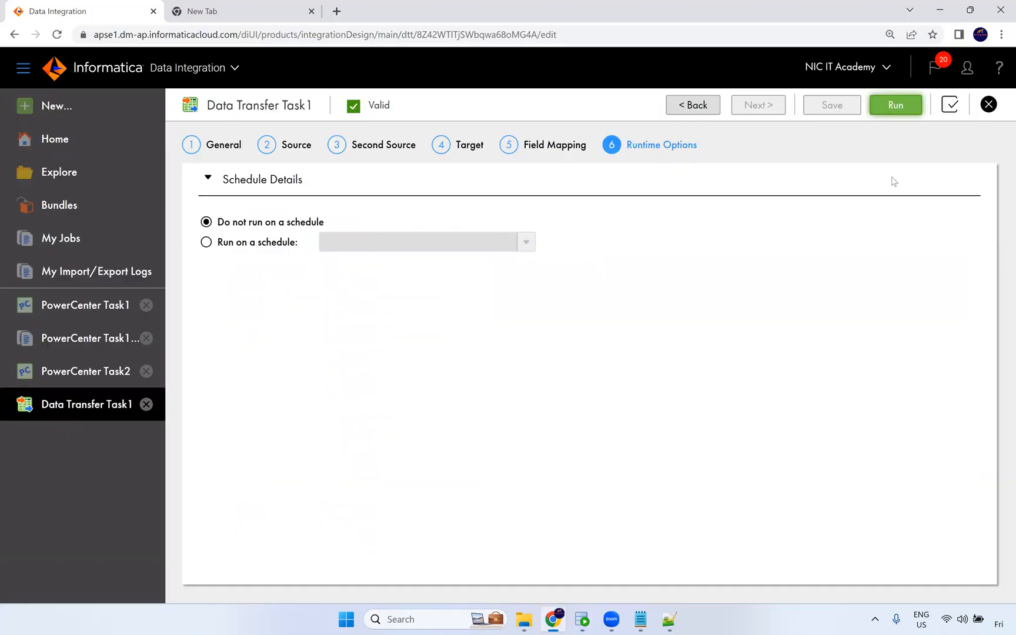
left_click(591, 106)
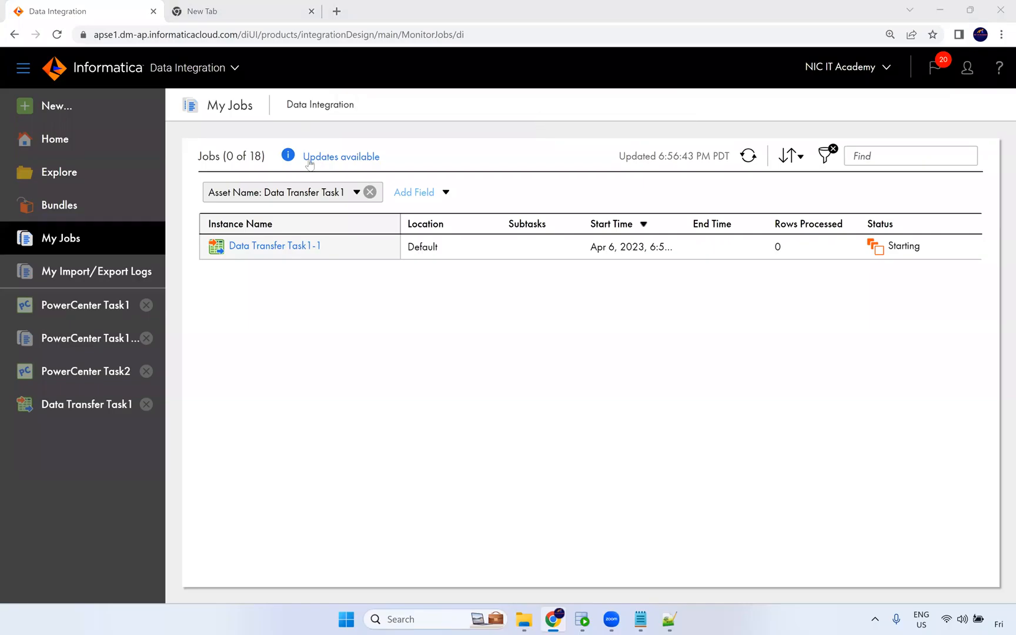
Refresh the job list to follow the Data Transfer Task1 run until it finishes.
left_click(754, 161)
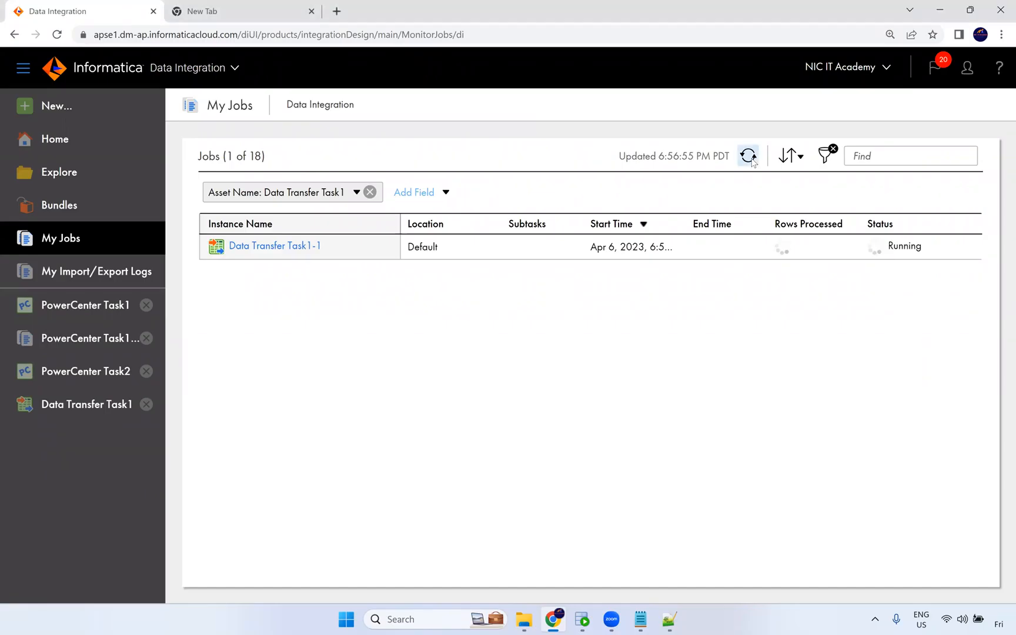
left_click(746, 162)
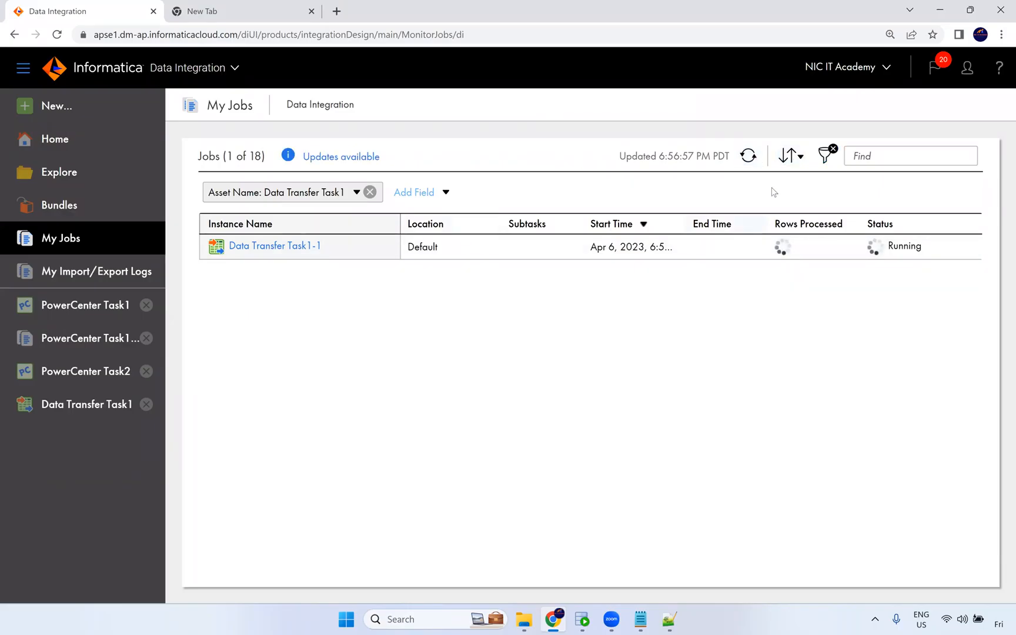
left_click(748, 156)
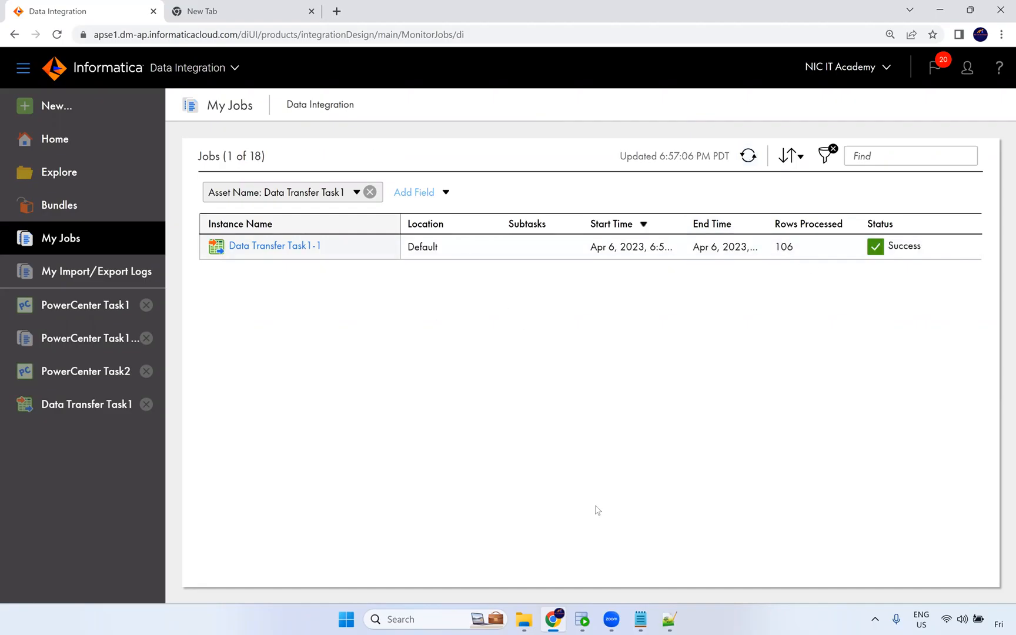
Switch to SQL Developer, run the select query on t_employees, and examine the loaded rows.
left_click(582, 619)
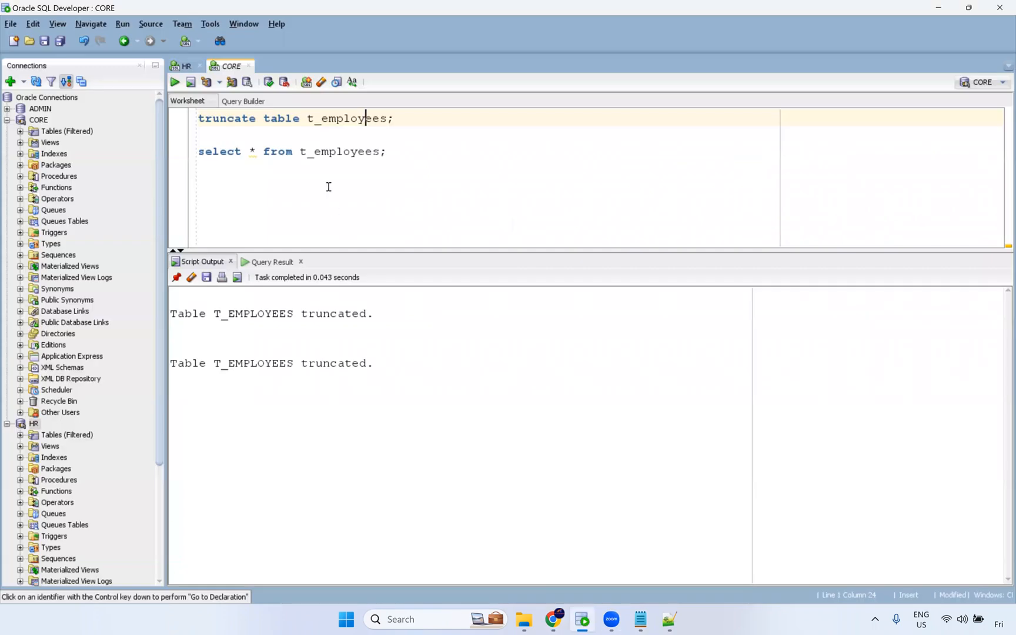
key("Down")
key("Down")
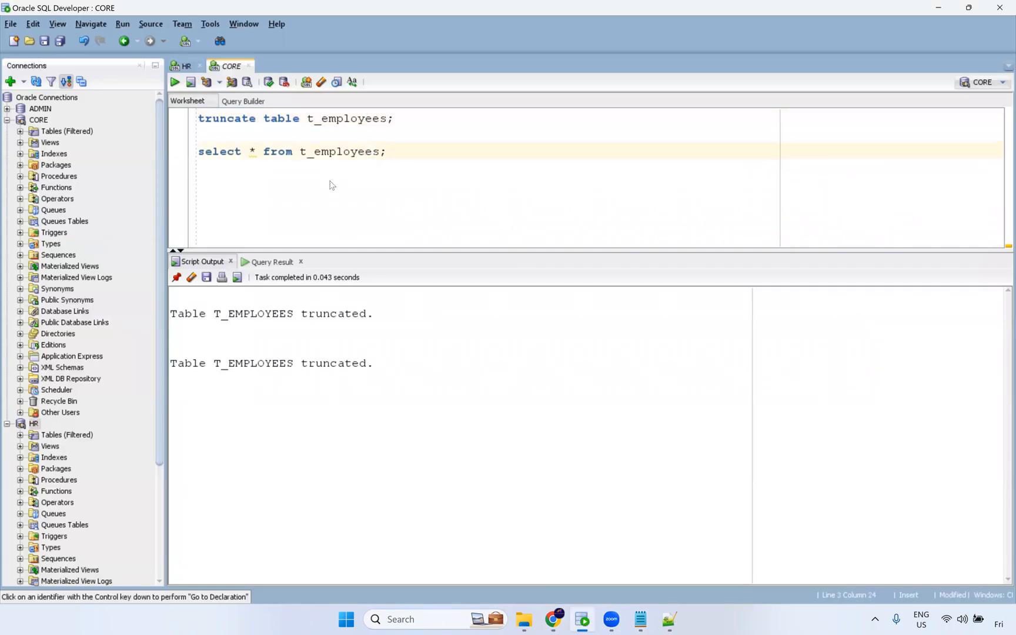
key("ctrl+Return")
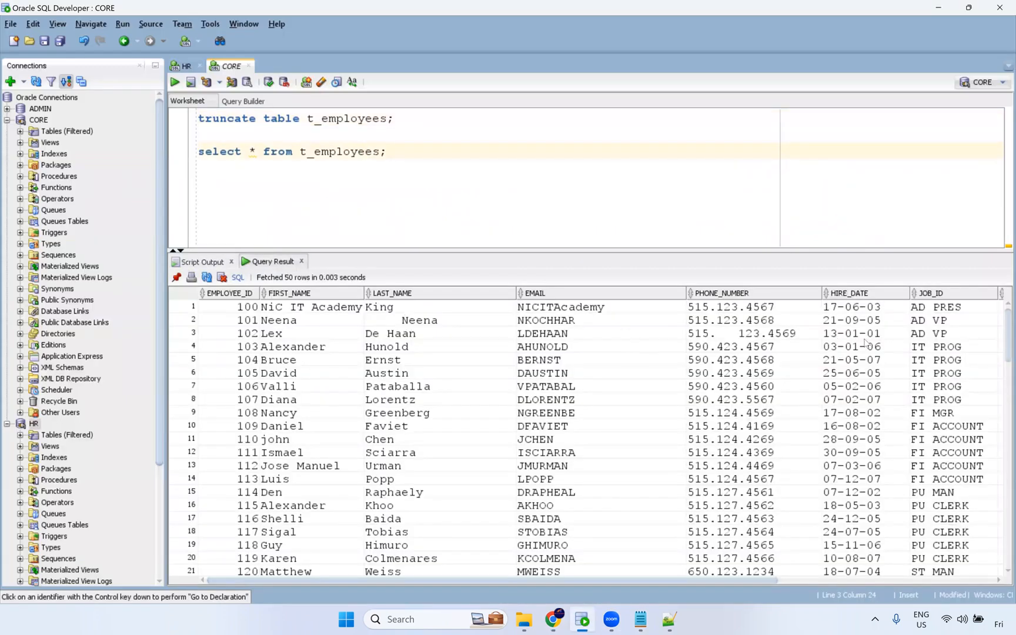
left_click_drag(407, 337, 396, 498)
left_click_drag(268, 361, 287, 479)
left_click_drag(592, 360, 609, 472)
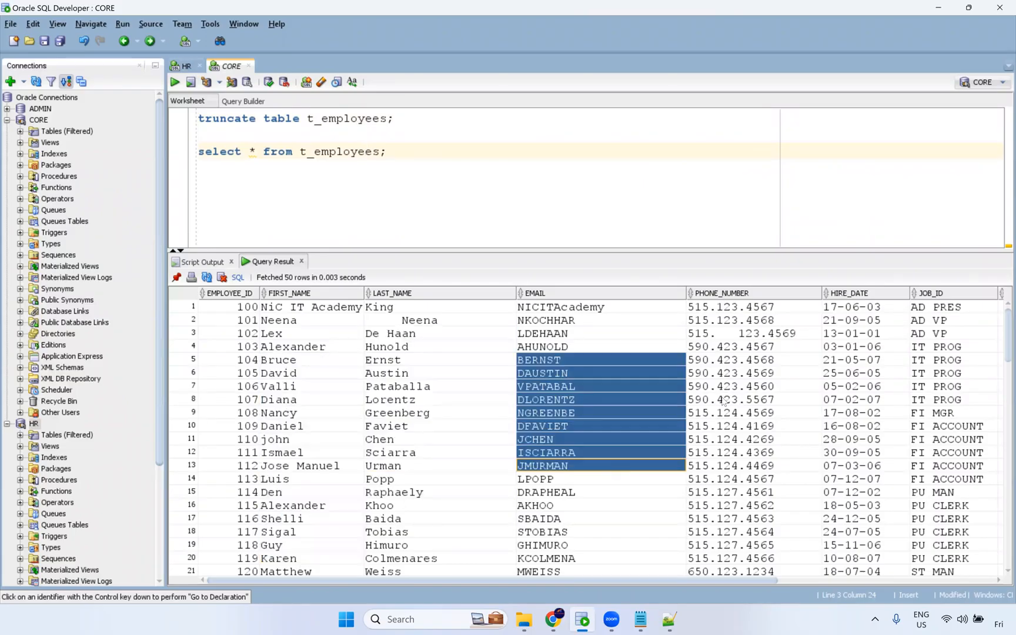
left_click_drag(735, 334, 764, 465)
left_click_drag(864, 386, 880, 518)
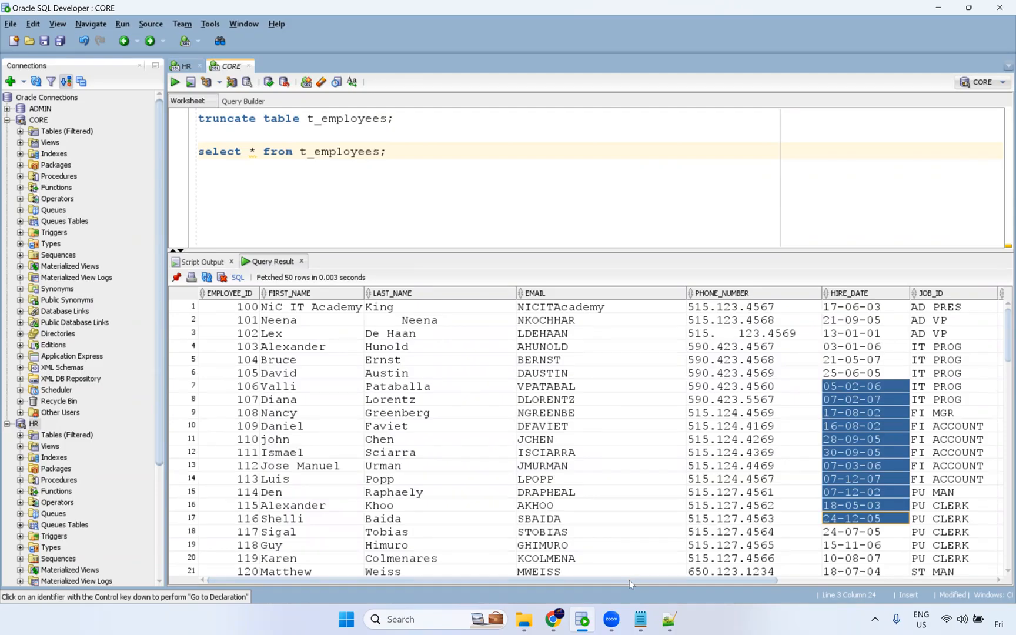
left_click_drag(630, 580, 903, 583)
Open the New Asset dialog in Data Integration and examine the Dynamic Mapping Task description.
key("alt+Tab")
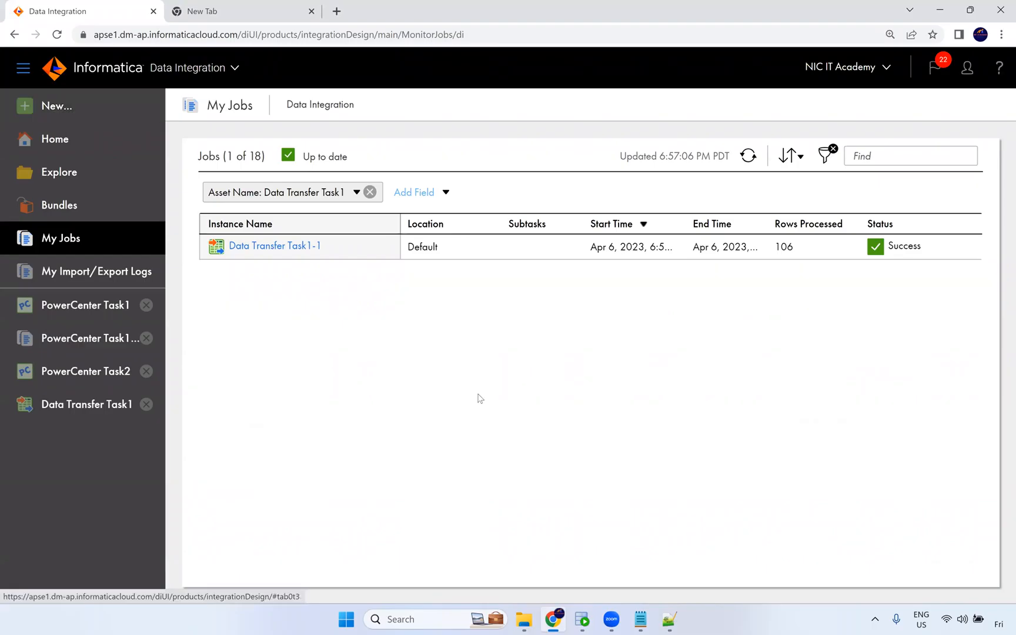
left_click(47, 113)
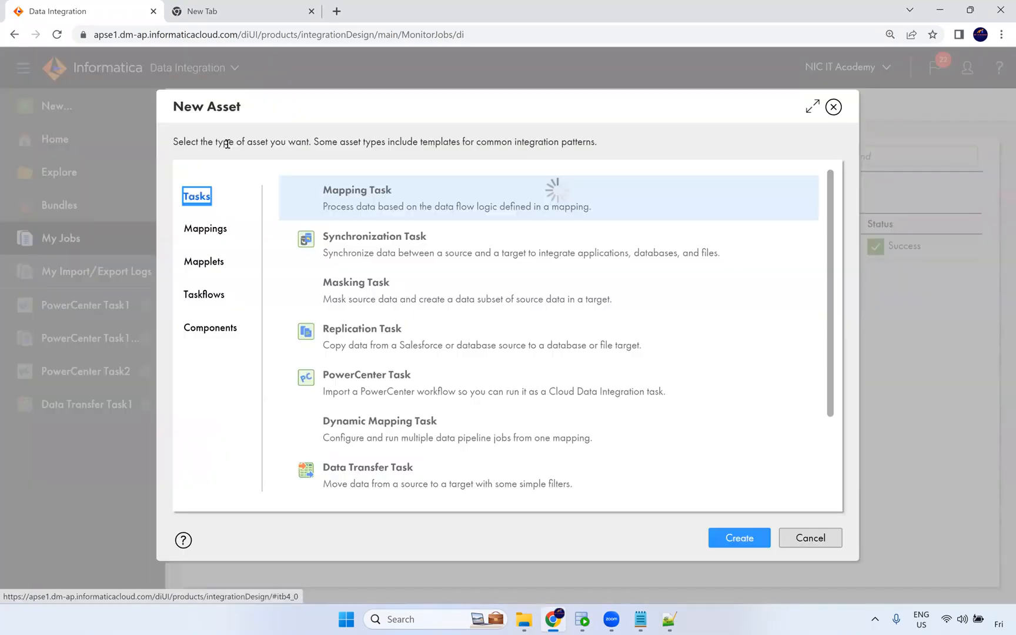
left_click_drag(438, 423, 355, 433)
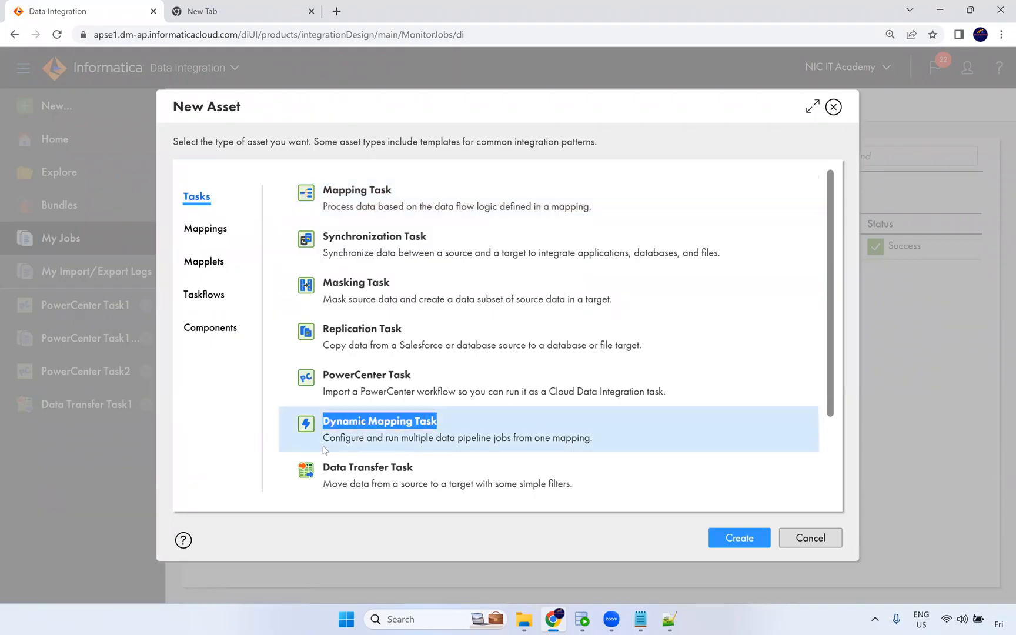
left_click_drag(401, 439, 487, 438)
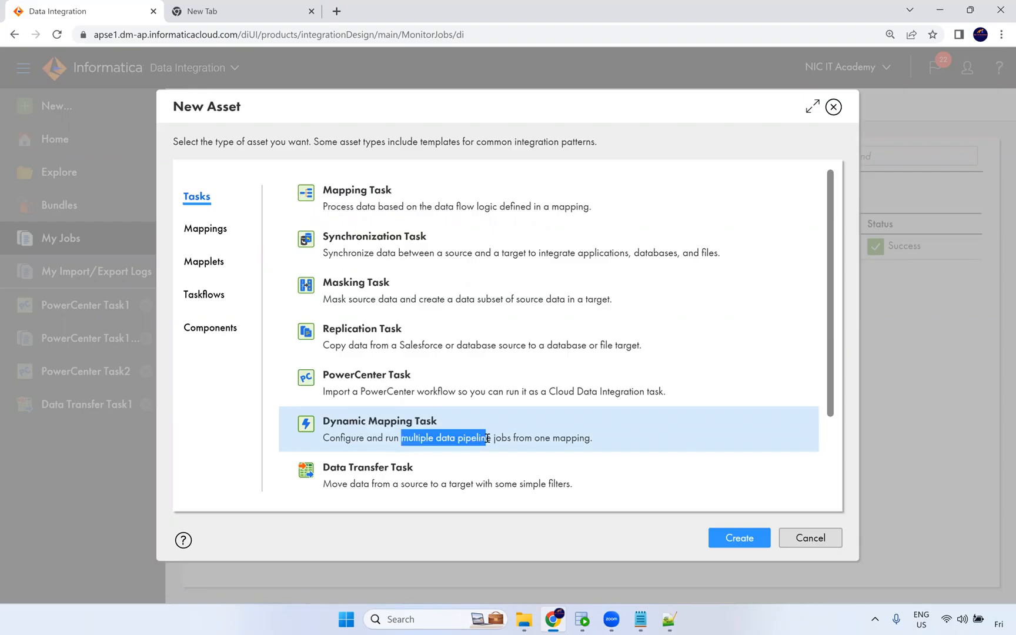
left_click(594, 442, "shift")
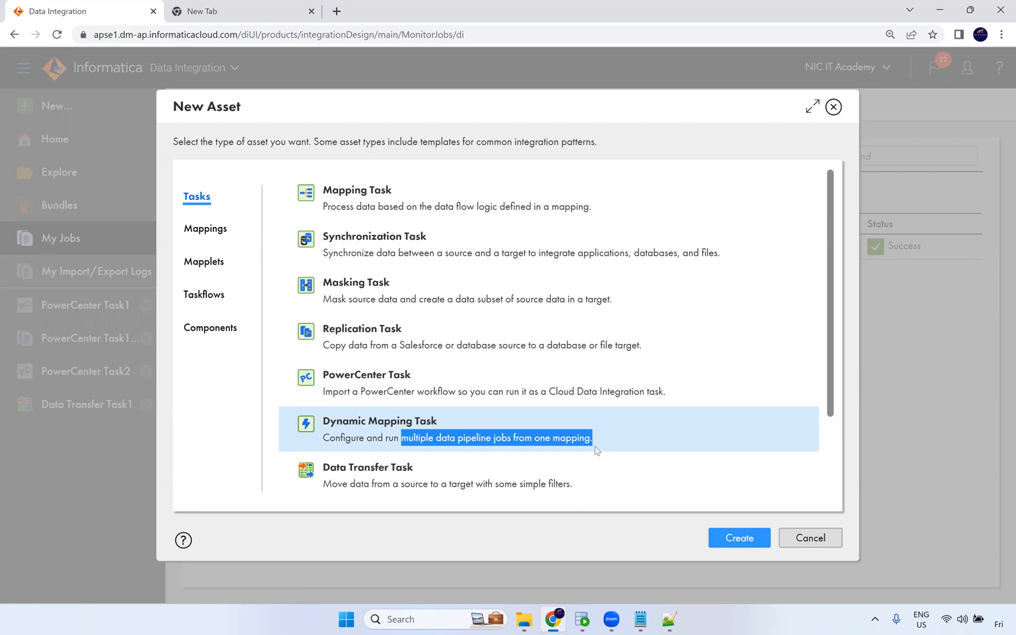
left_click(586, 440)
left_click_drag(586, 440, 323, 438)
left_click(545, 435)
double_click(541, 439)
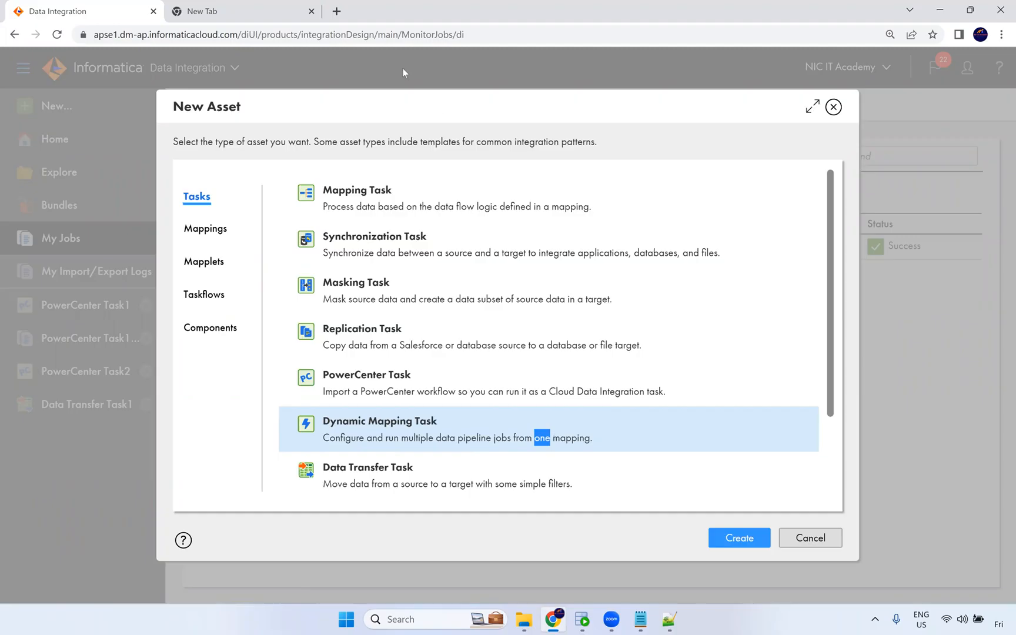
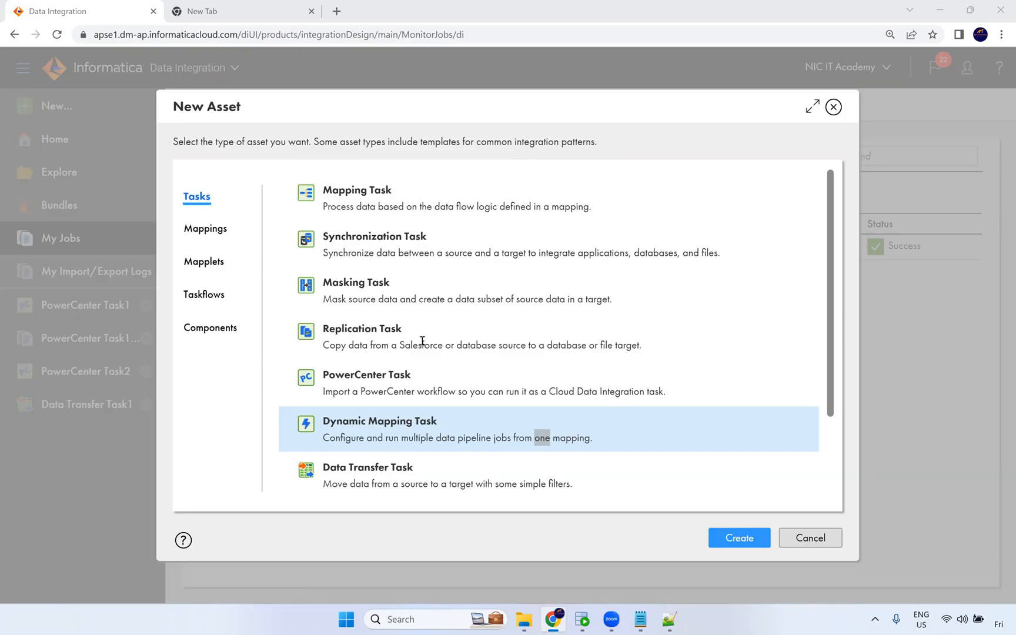
Examine the Data Transfer Task description in the New Asset dialog, then close the dialog.
scroll(336, 398, "down", 2)
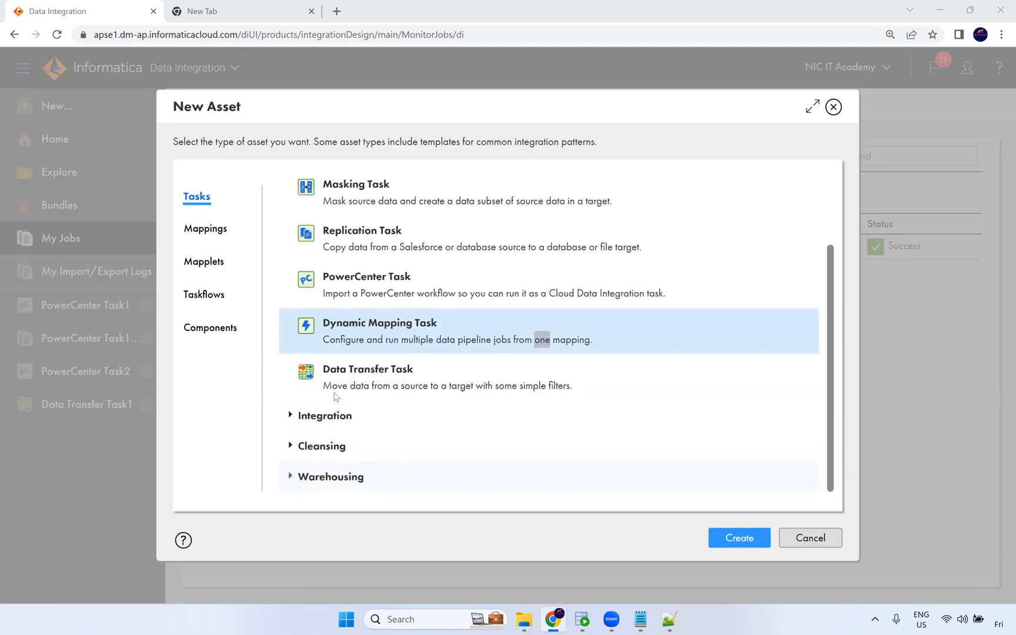
left_click_drag(331, 389, 575, 388)
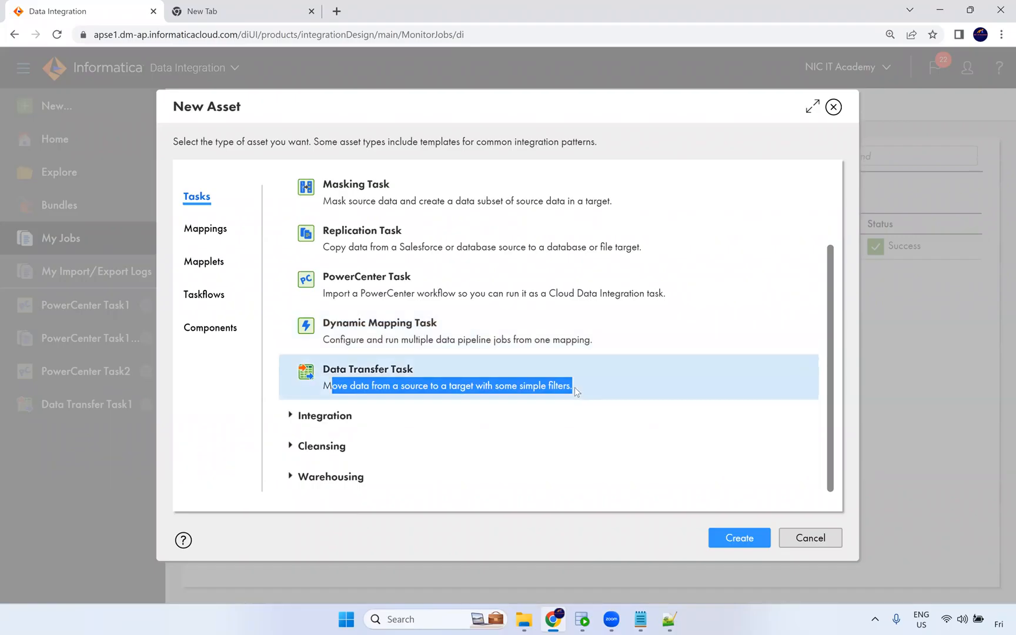
left_click(834, 107)
Open the Data Transfer Task1 job details and from there the Data Transfer Task1 definition.
left_click(307, 247)
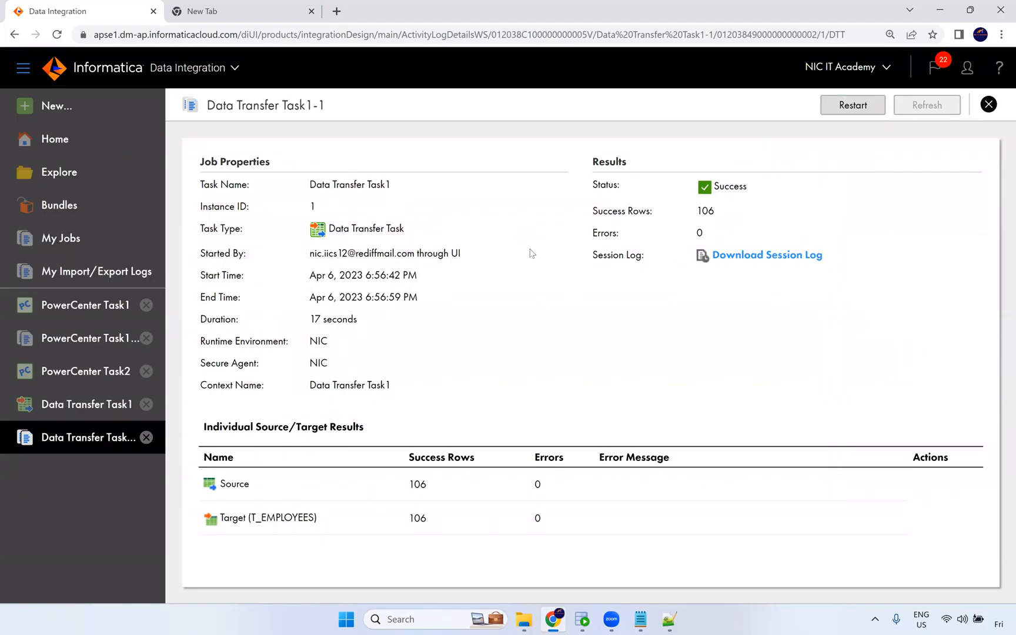
left_click(89, 406)
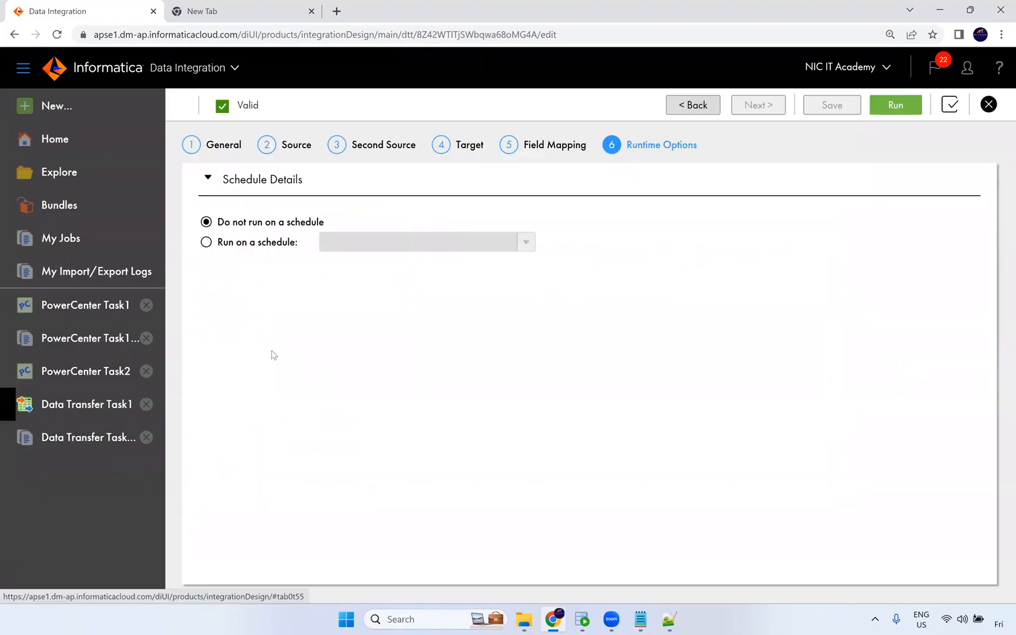
Review the Data Transfer Task1 source settings: connection options, data preview, filters and sorting sections.
left_click(302, 154)
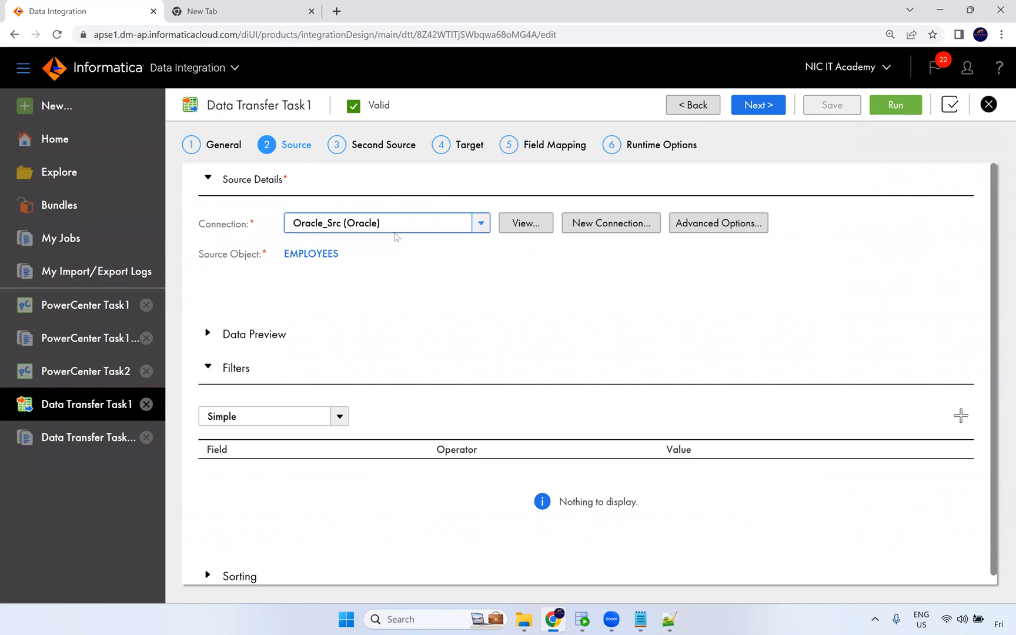
left_click(460, 226)
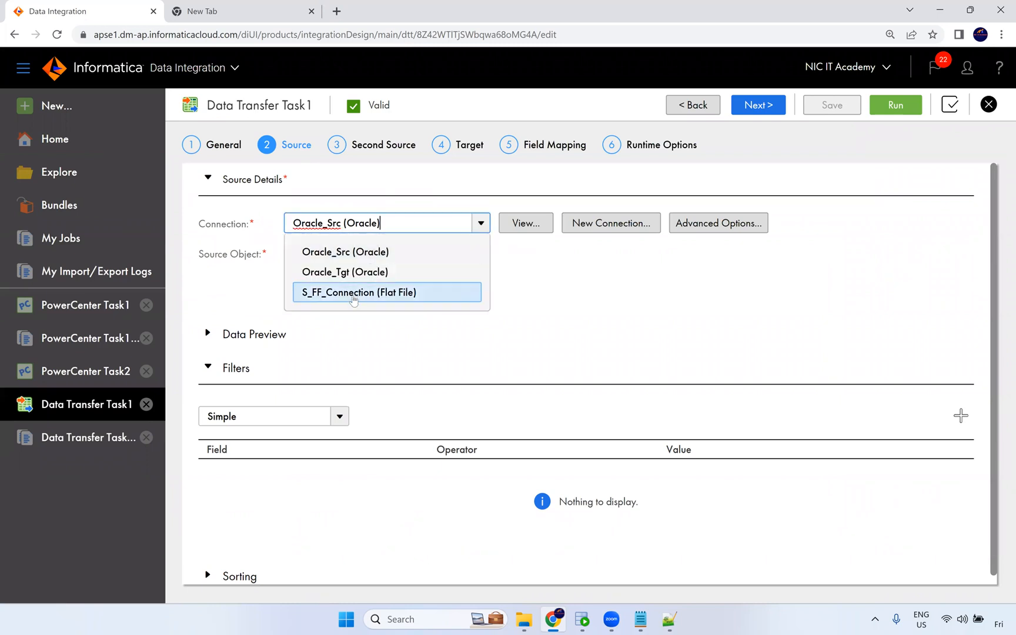
left_click(541, 281)
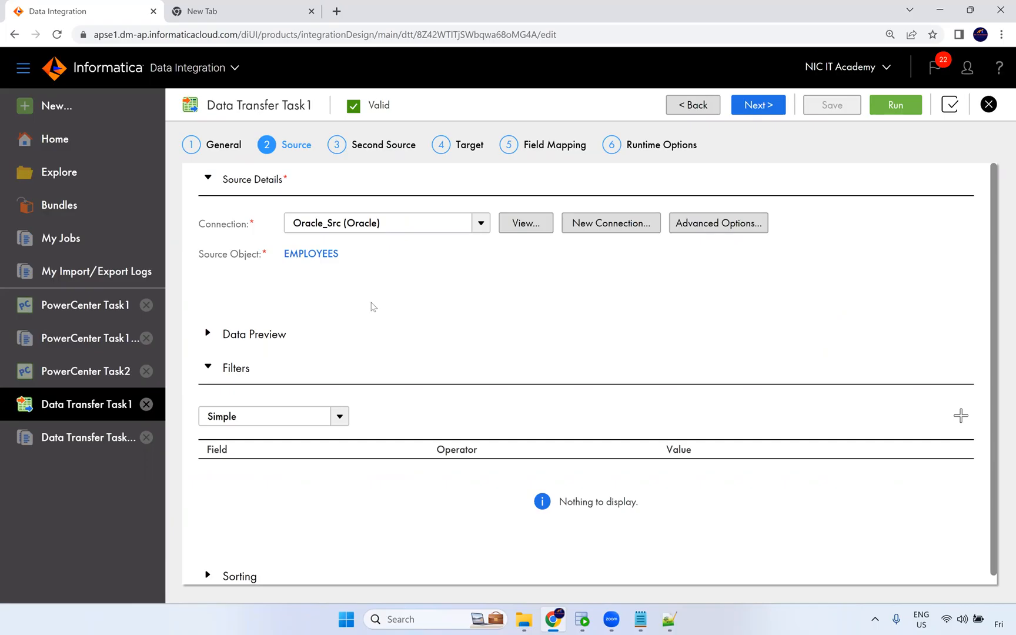
scroll(357, 309, "down", 1)
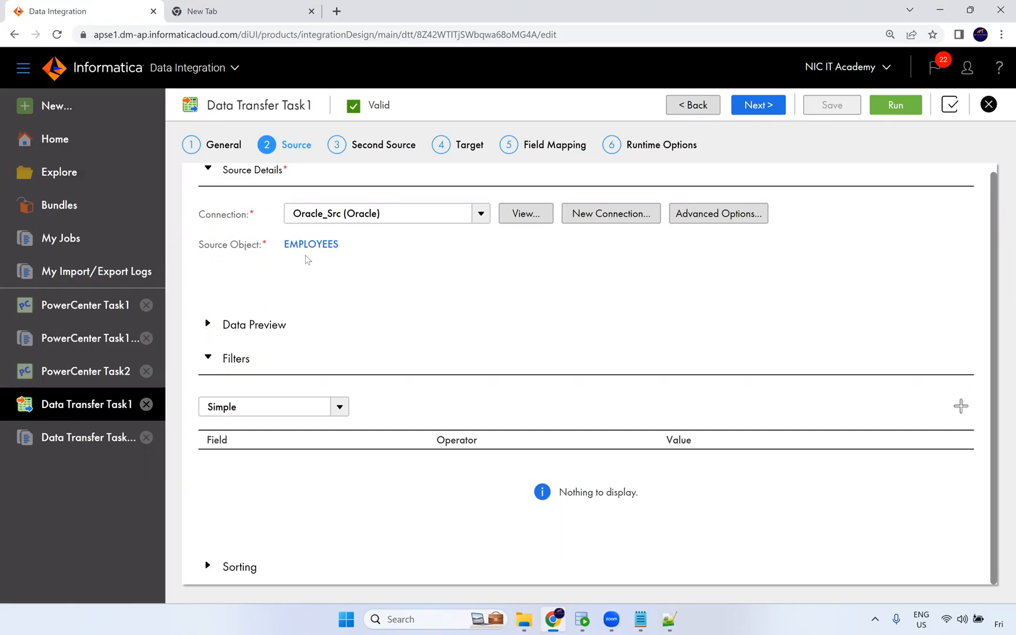
left_click(208, 324)
scroll(276, 347, "down", 2)
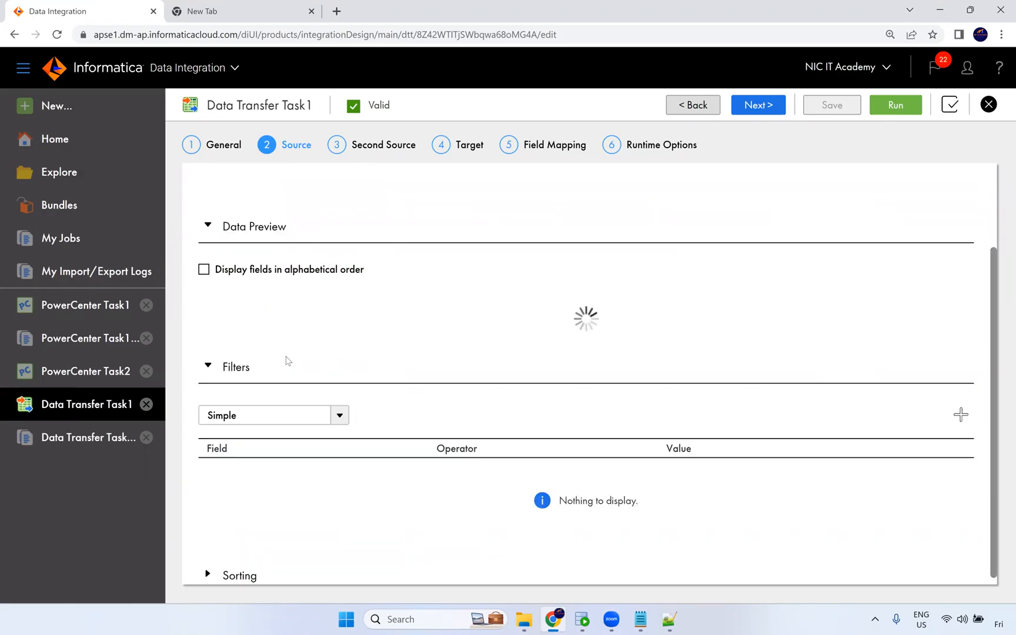
left_click(208, 568)
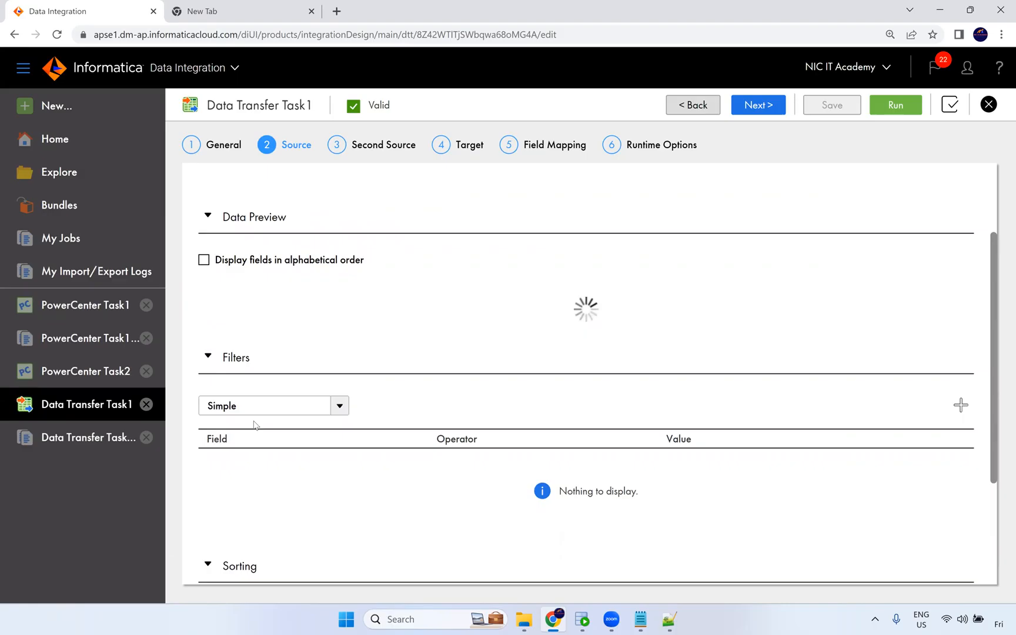
scroll(257, 433, "down", 3)
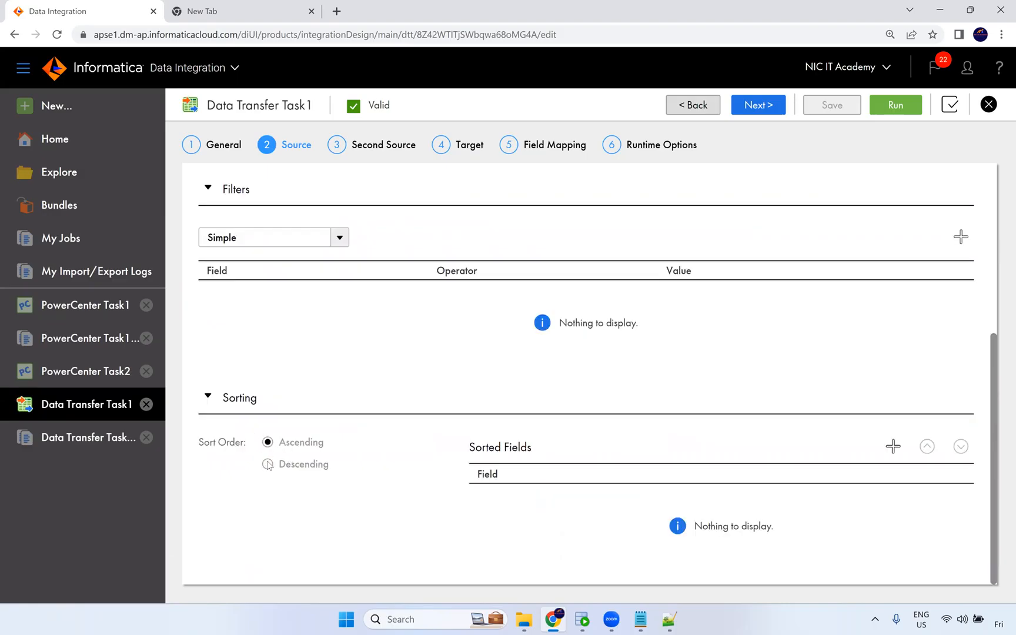
scroll(267, 461, "up", 5)
scroll(416, 357, "up", 5)
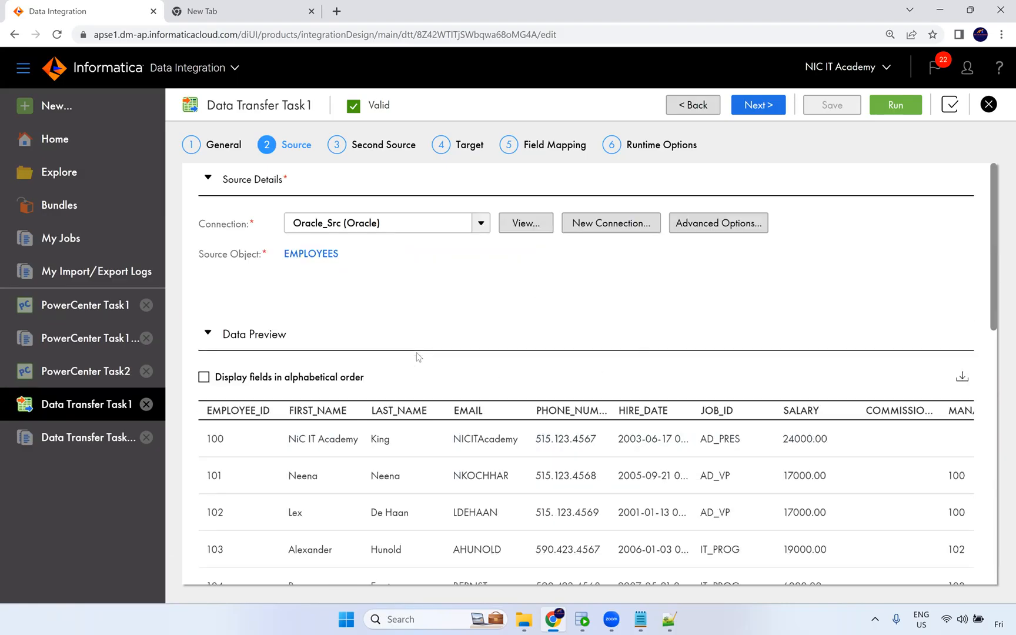
Review the Second Source page and the Target settings, including the operation and connection options.
left_click(394, 149)
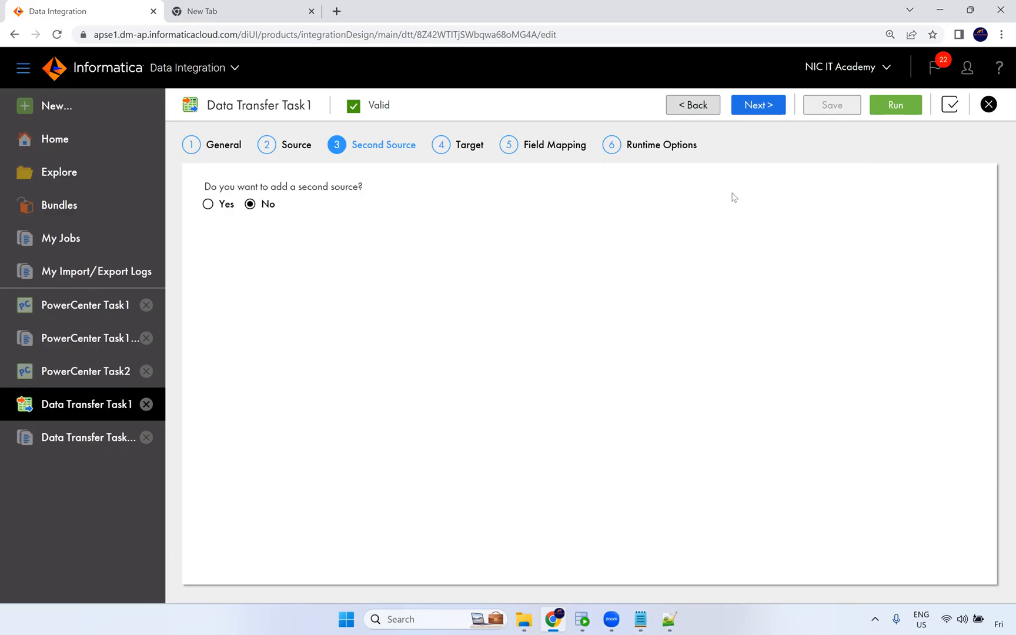
left_click(465, 147)
left_click(410, 285)
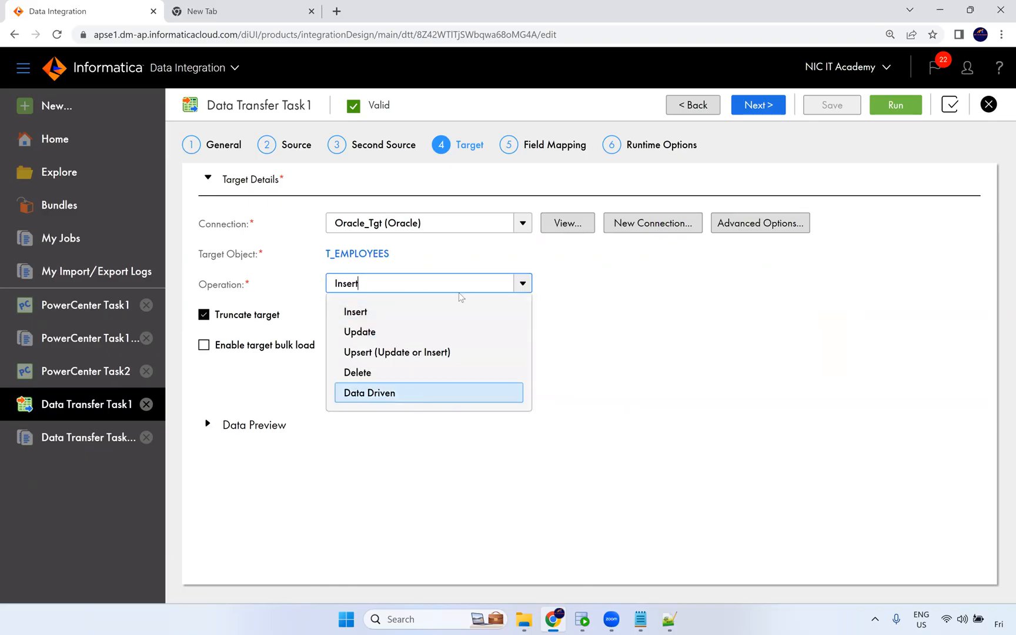
left_click(258, 237)
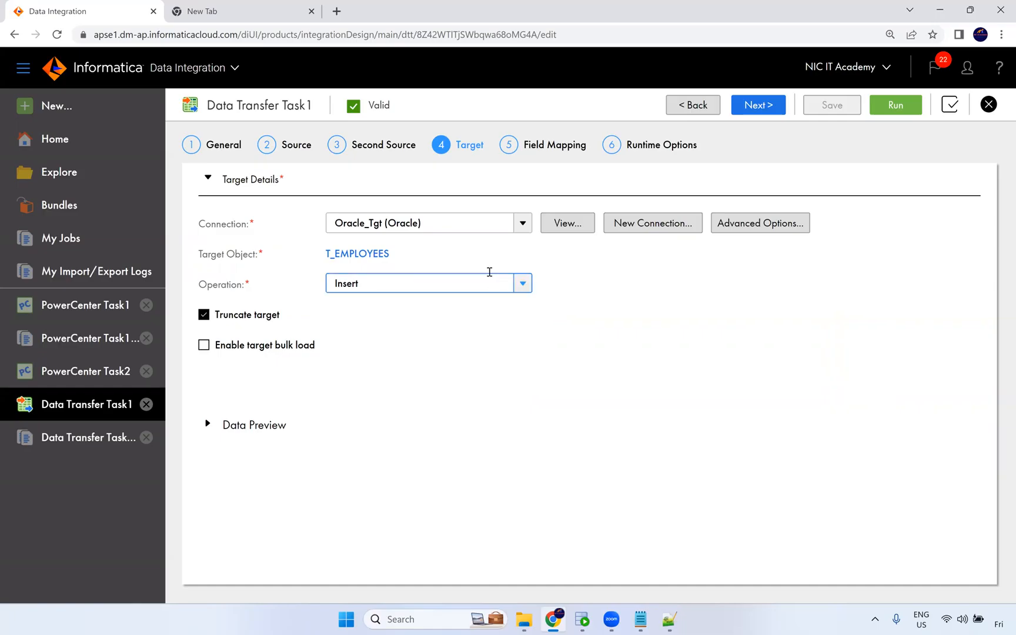
left_click(518, 229)
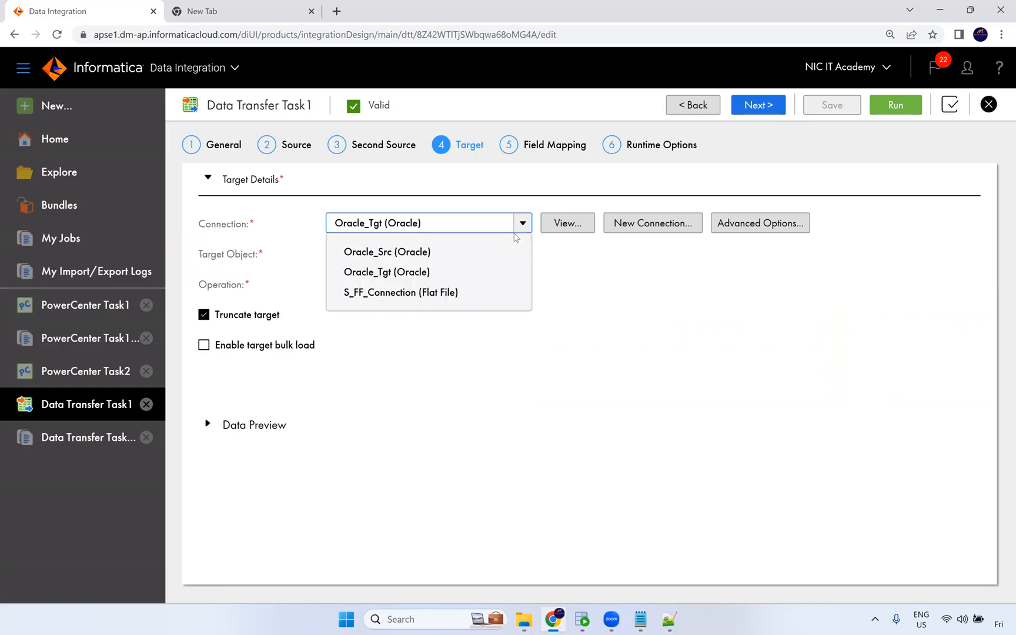
left_click(645, 297)
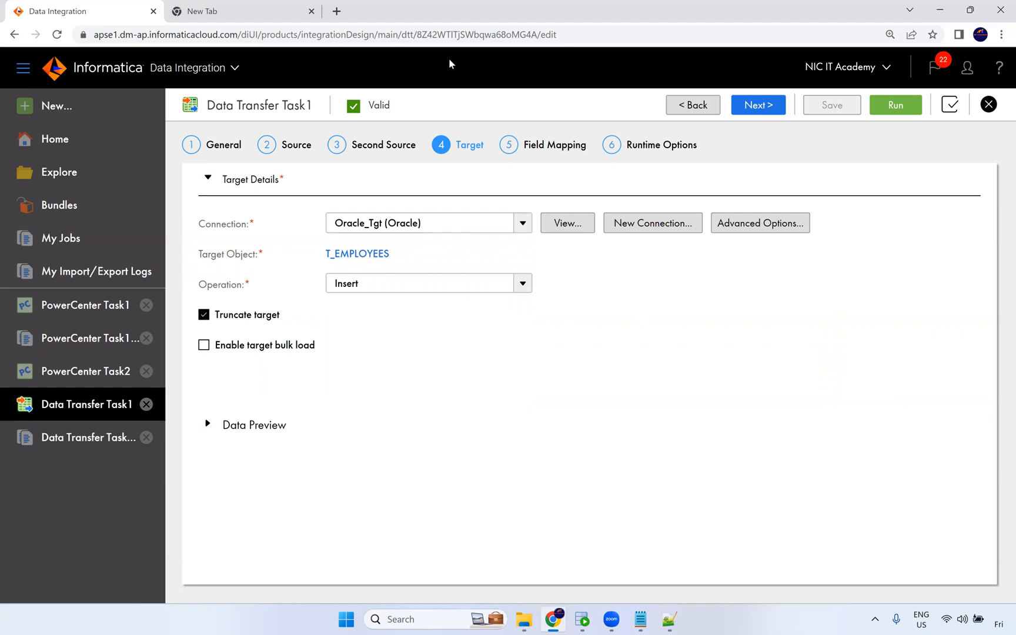
Open a new asset, examine the Synchronization Task description, start a Synchronization Task wizard and cancel it.
left_click(75, 111)
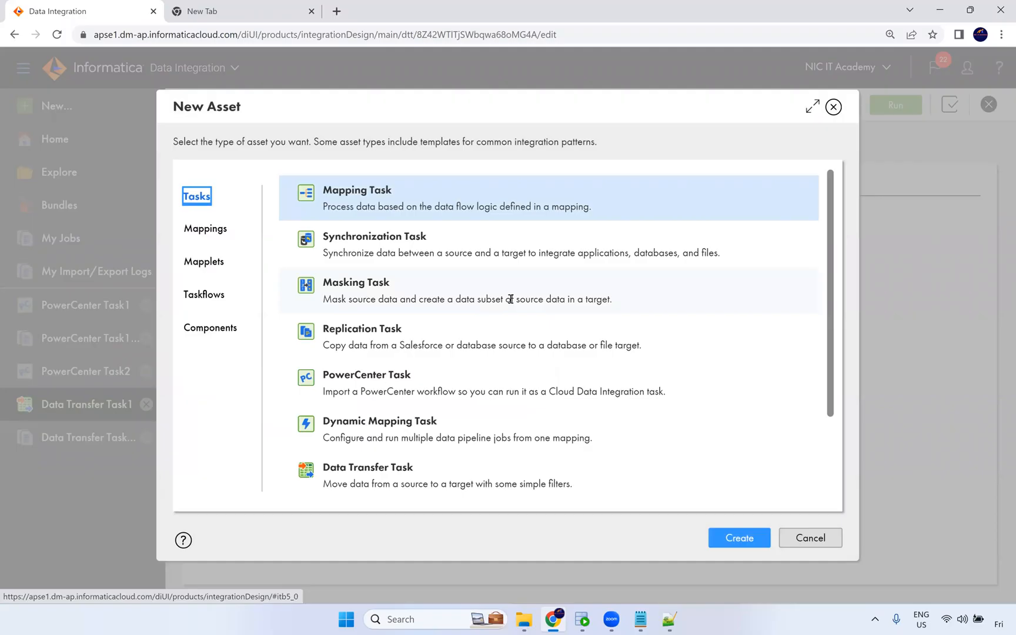
scroll(554, 314, "down", 2)
scroll(558, 313, "up", 2)
left_click_drag(327, 255, 720, 252)
left_click(637, 257)
left_click_drag(569, 259, 606, 259)
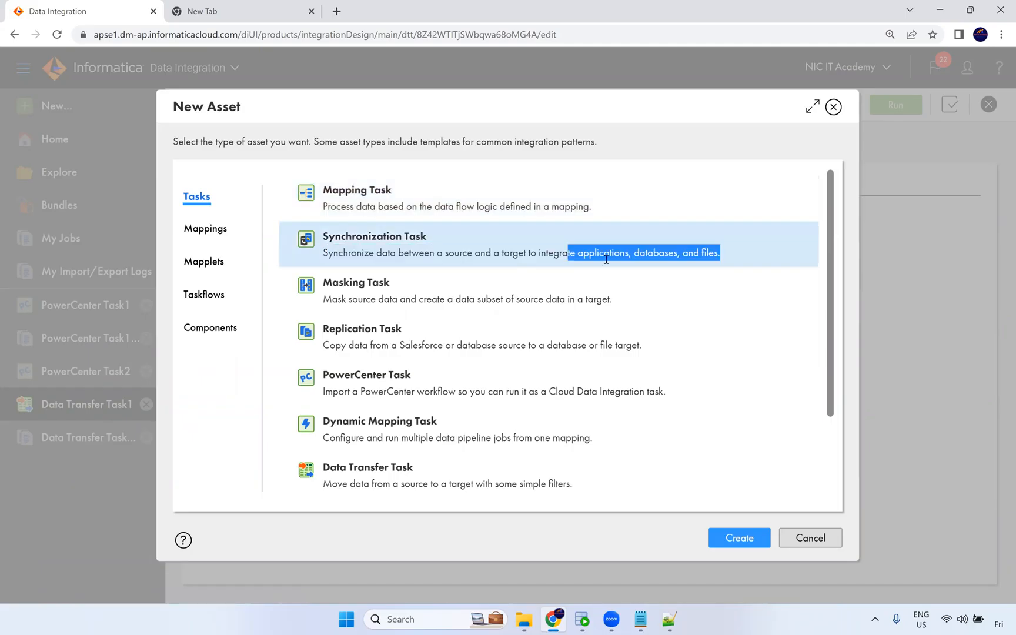
double_click(608, 258)
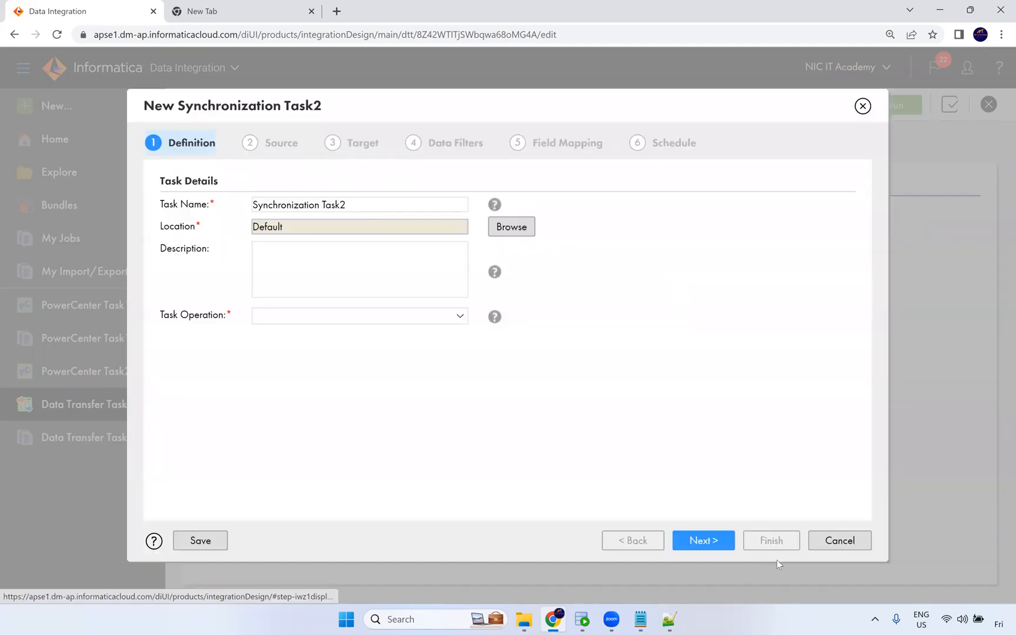
left_click(825, 541)
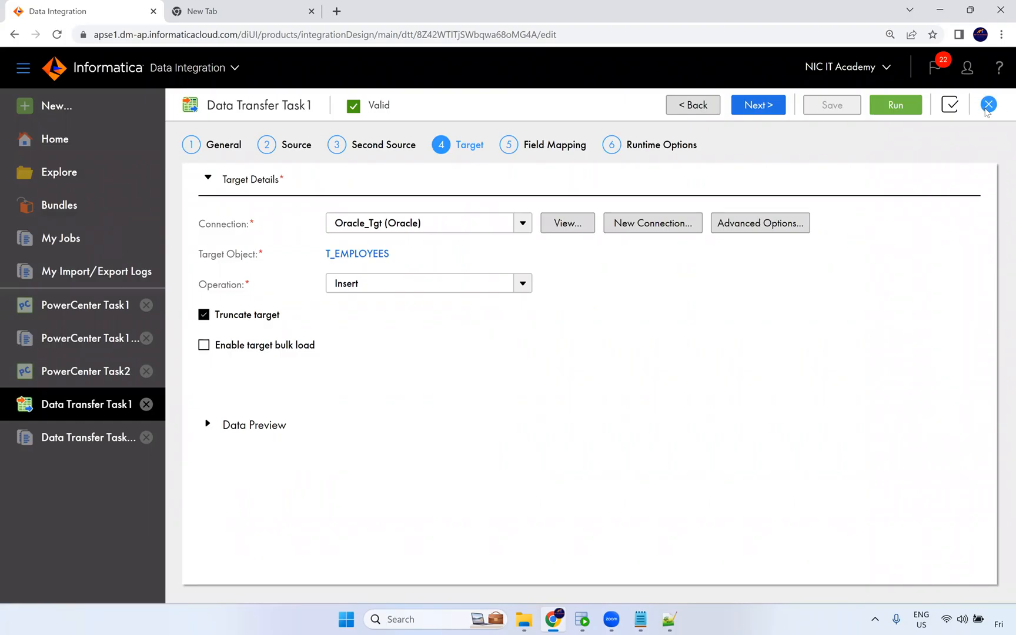
Close the Data Transfer Task1 tab.
left_click(989, 105)
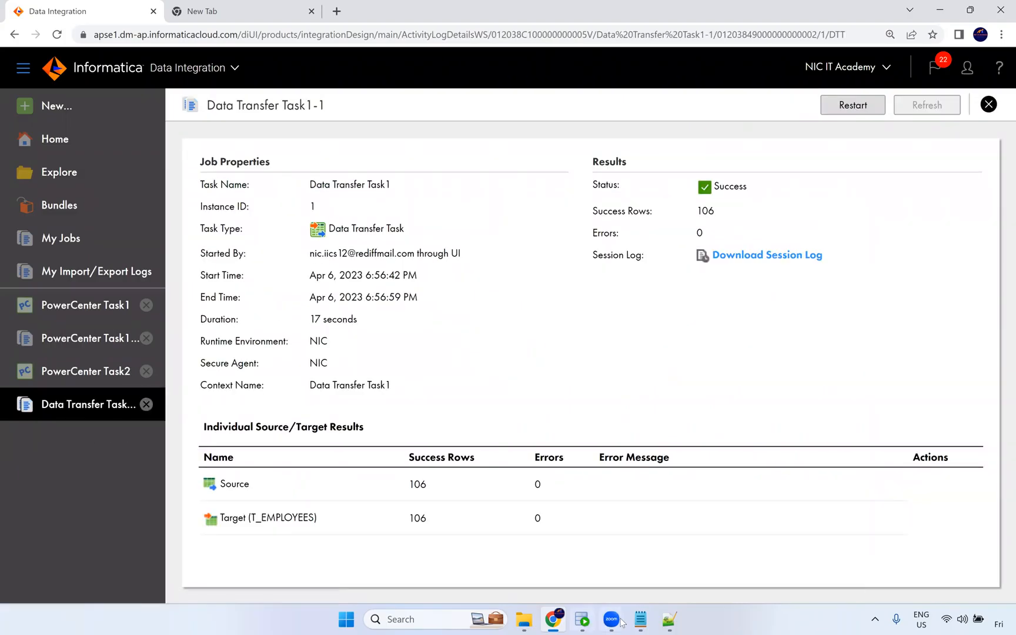
left_click(437, 621)
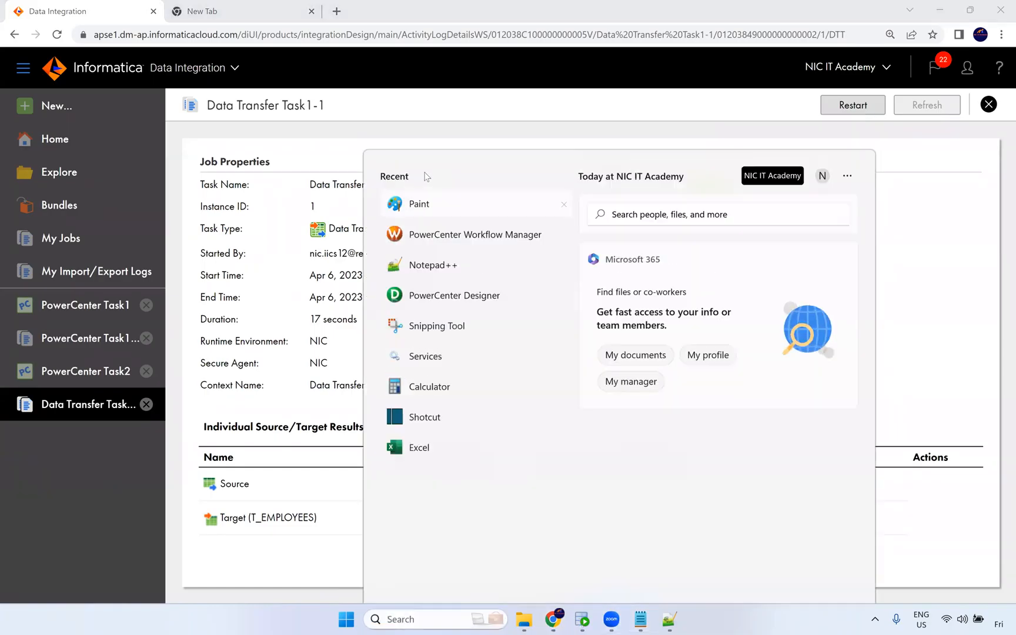
key("Escape")
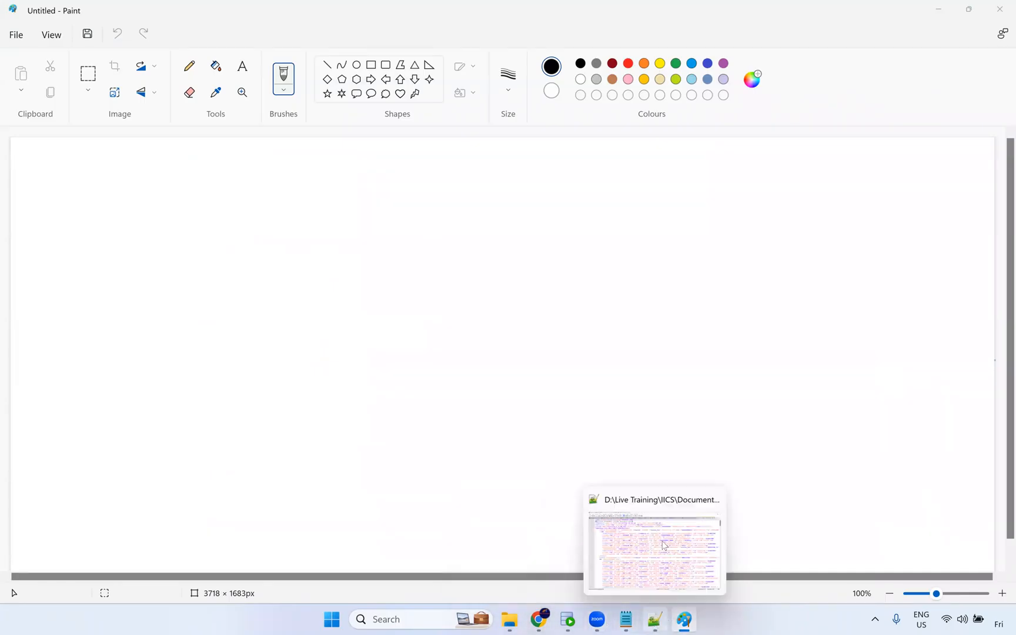
Switch to Notepad++ and open the workflow level task.txt notes tab.
left_click(663, 546)
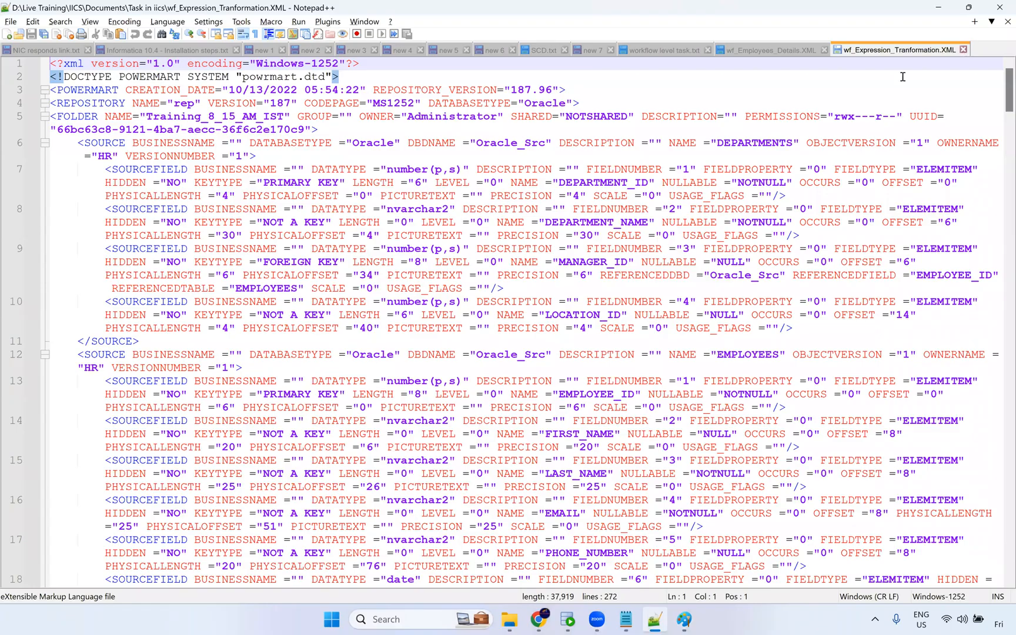
left_click(824, 50)
left_click(737, 192)
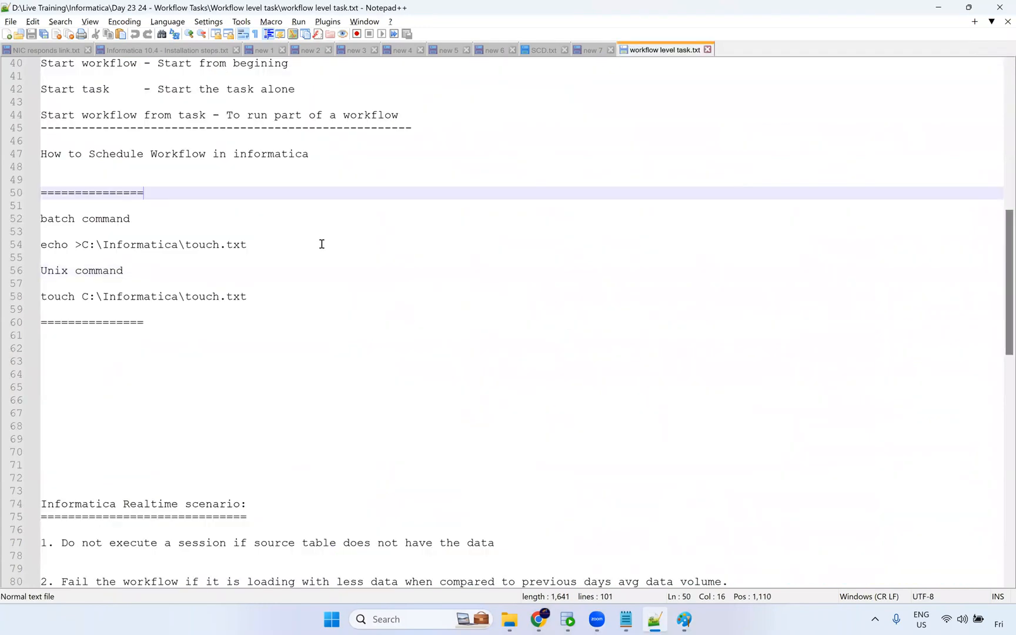
Switch to Paint and draw two rounded rectangles side by side, each about 105 × 60 px on screen.
key("alt+Tab")
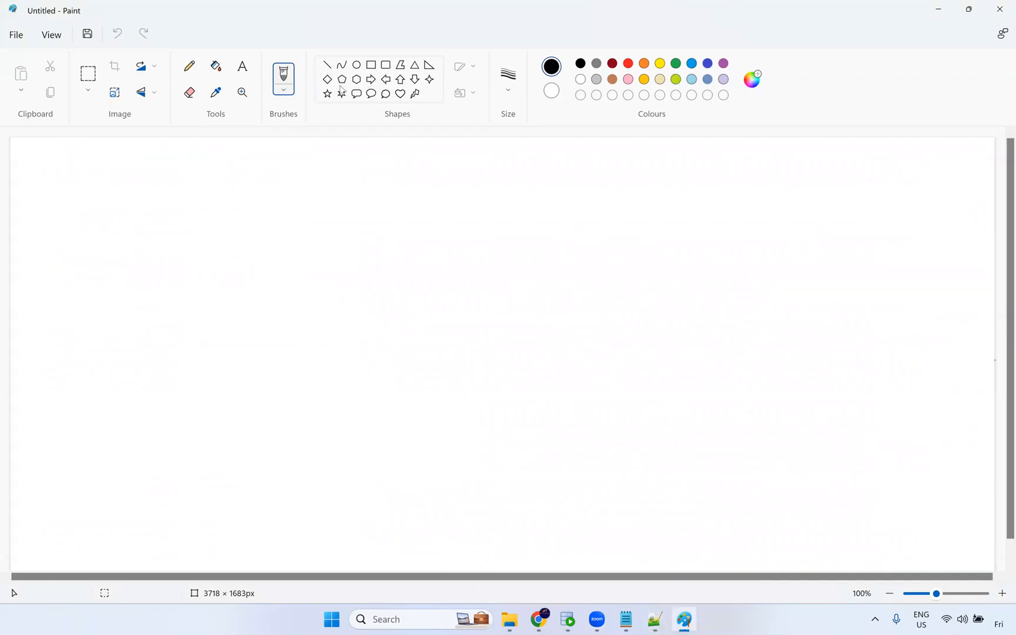
left_click(385, 71)
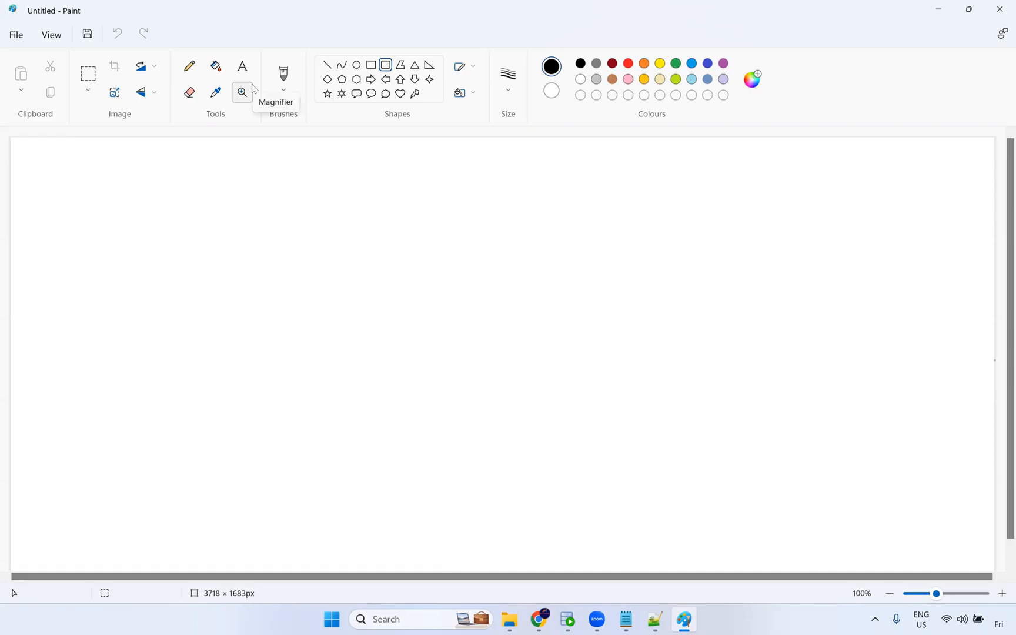
left_click(242, 66)
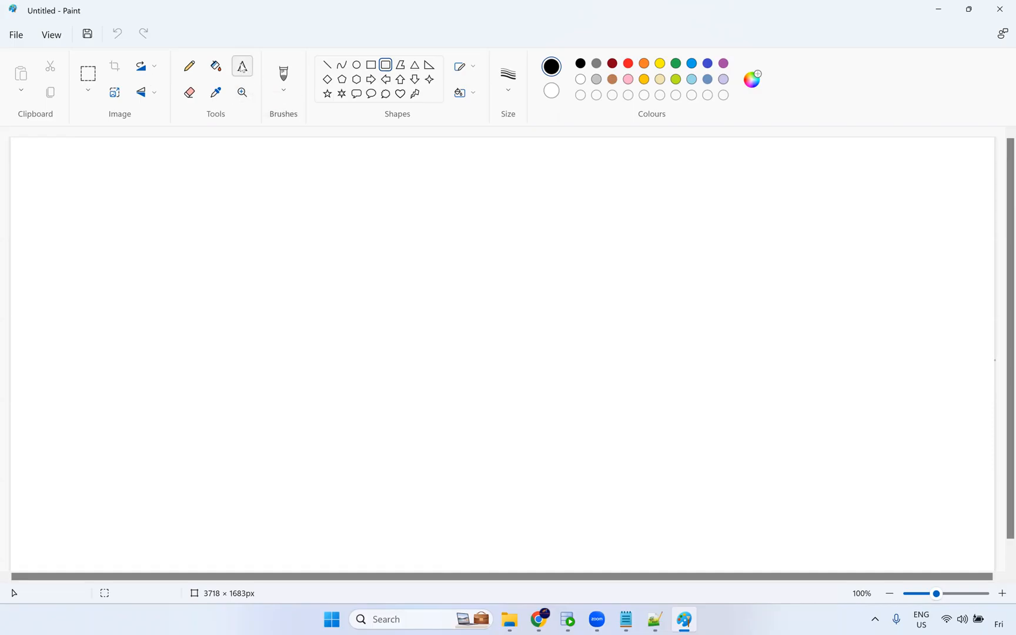
left_click(386, 67)
mouse_move(129, 221)
left_mouse_down()
mouse_move(235, 282)
mouse_move(177, 245)
left_mouse_up()
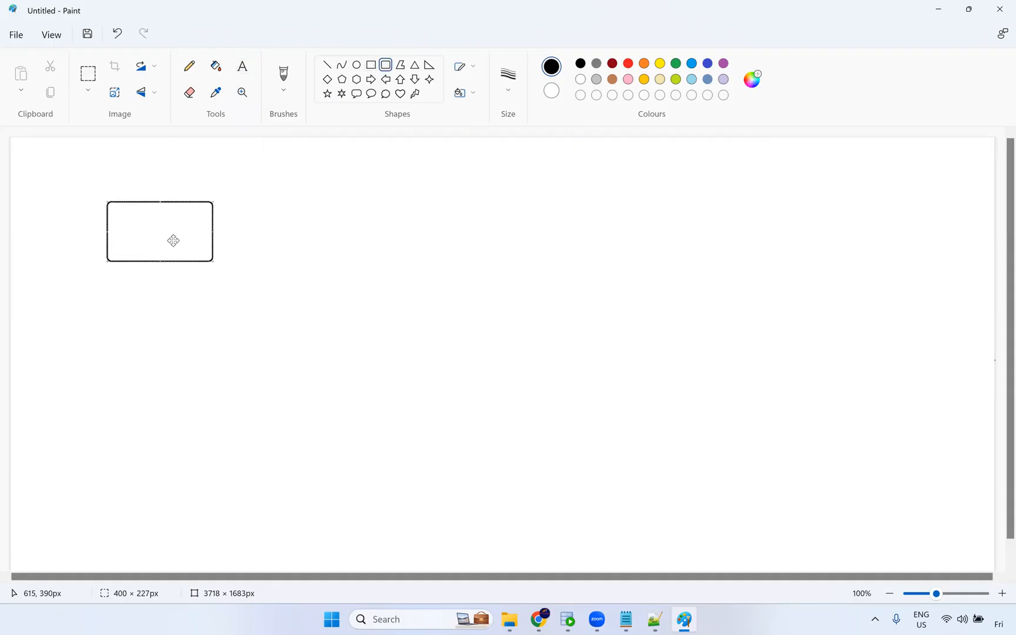
left_click_drag(551, 204, 657, 263)
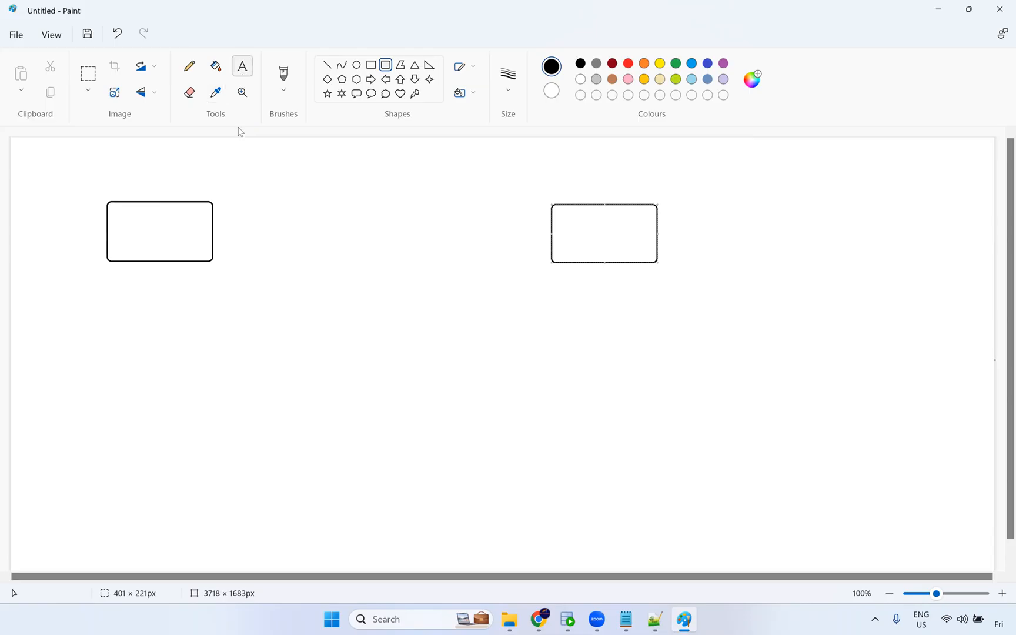
Label the left box employees and the right box T_employees with the Text tool.
left_click(147, 236)
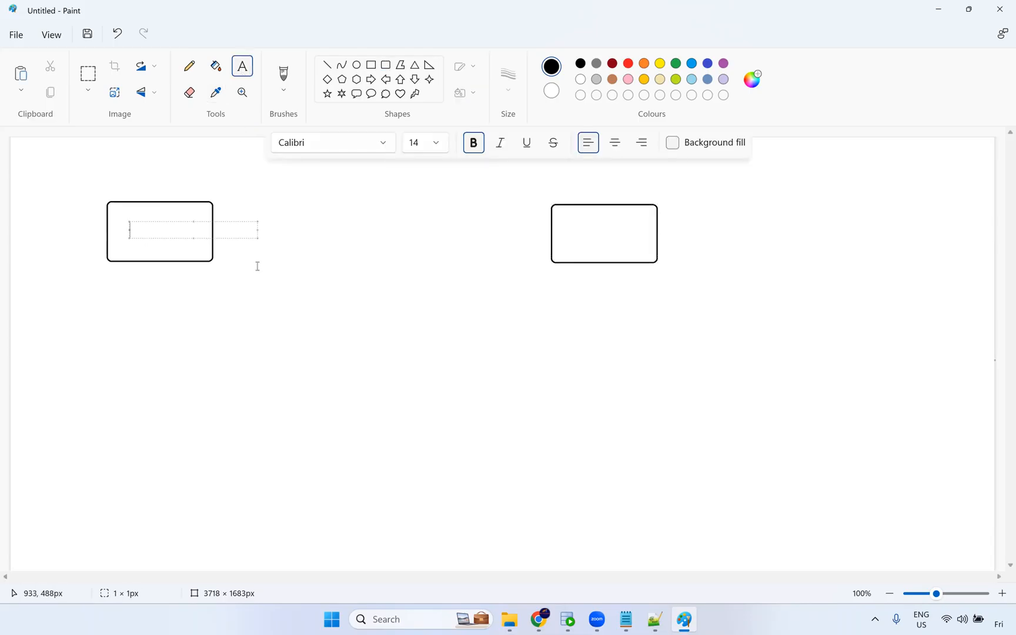
type("employees")
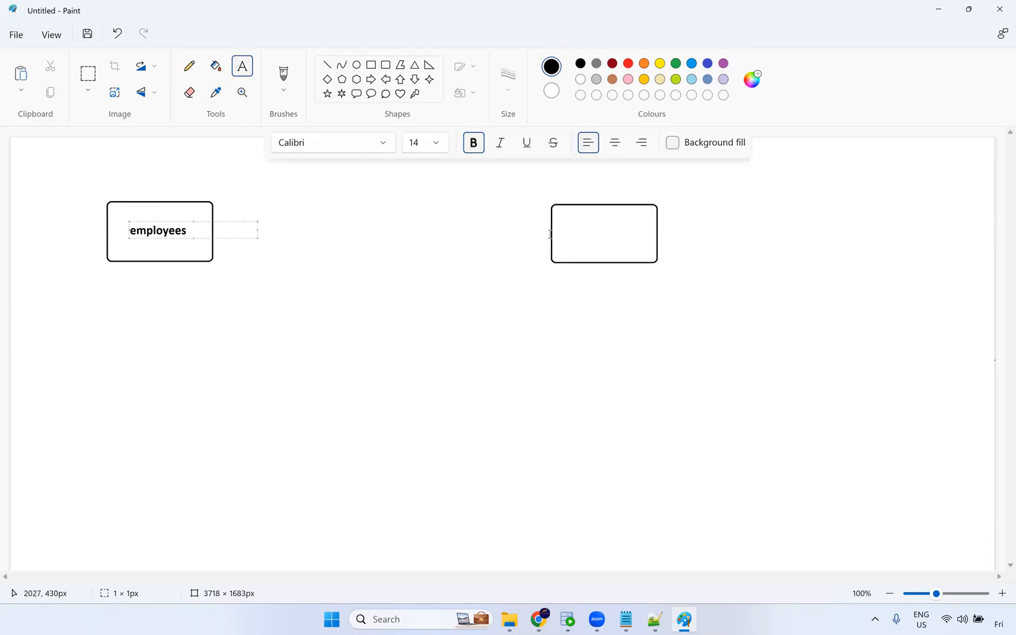
left_click(560, 230)
type("T")
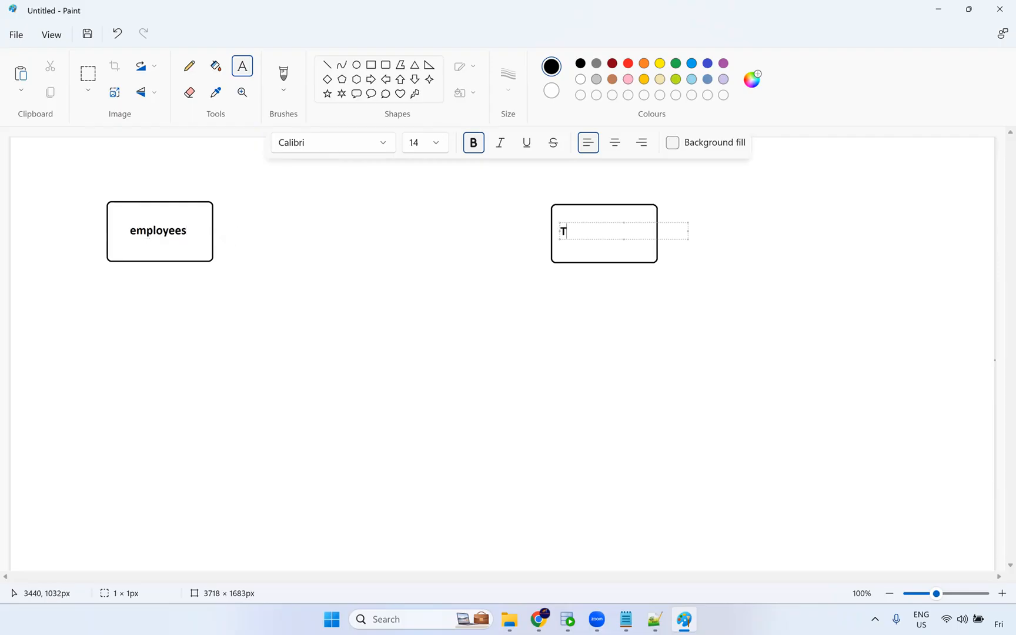
type("_employees")
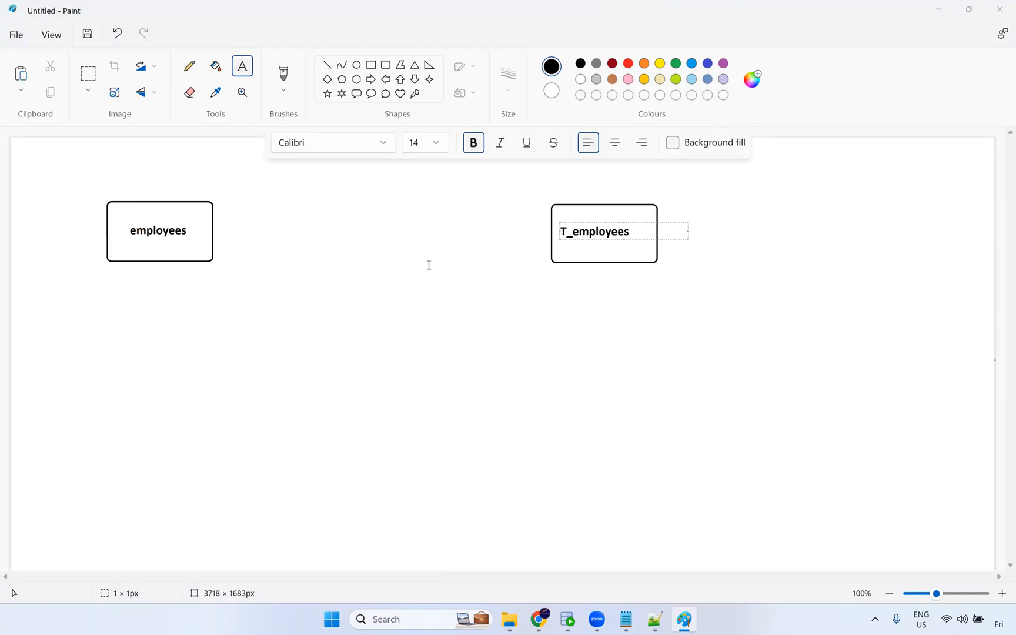
Draw six more rounded rectangles below the two labelled boxes, forming two columns of four boxes each, about 100 × 55 px.
left_click(424, 257)
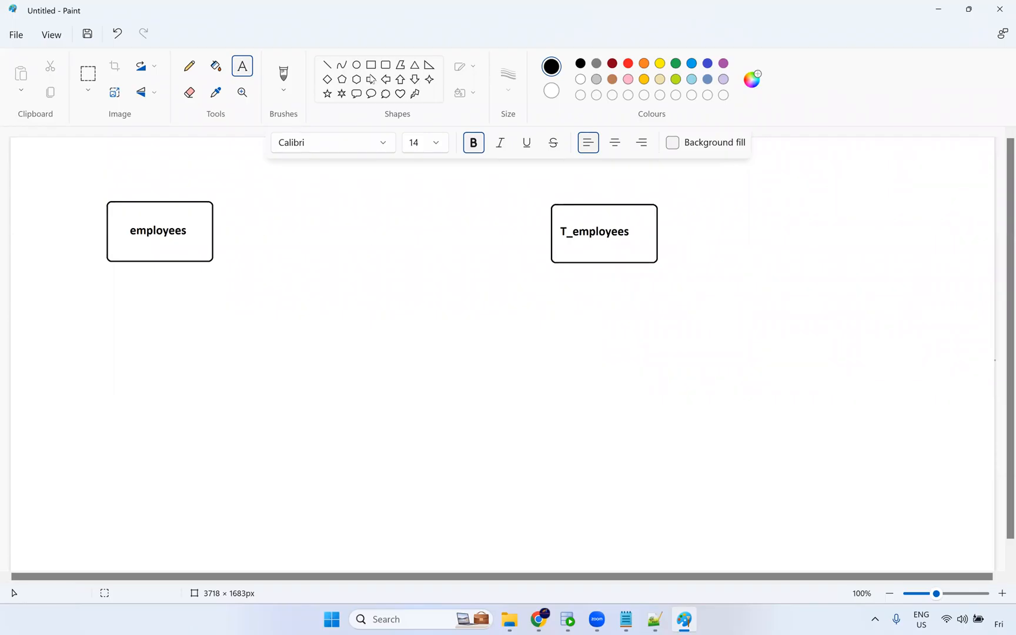
left_click(385, 65)
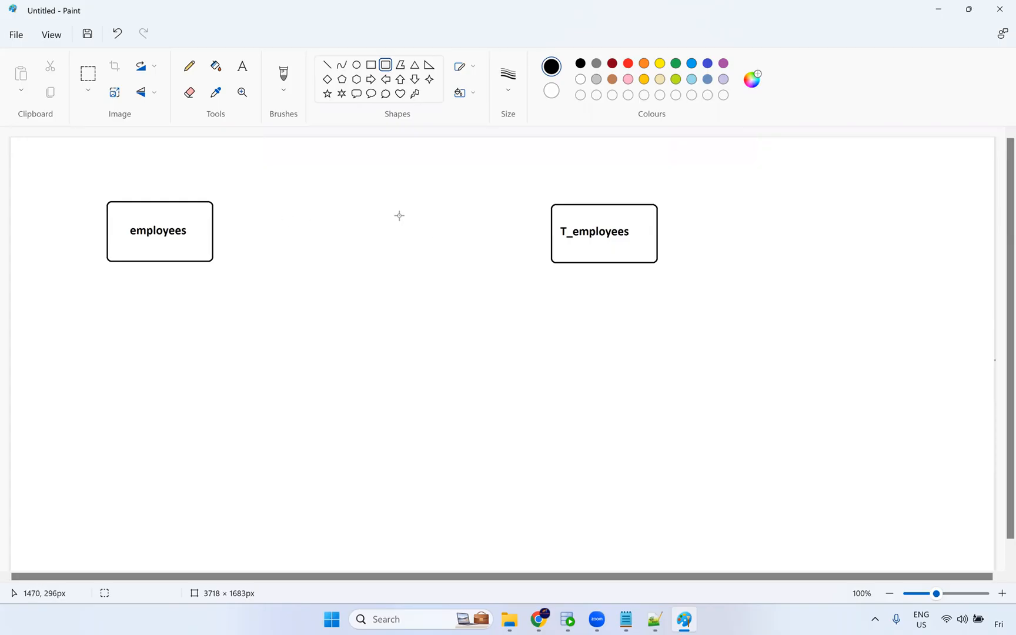
left_click_drag(111, 294, 208, 350)
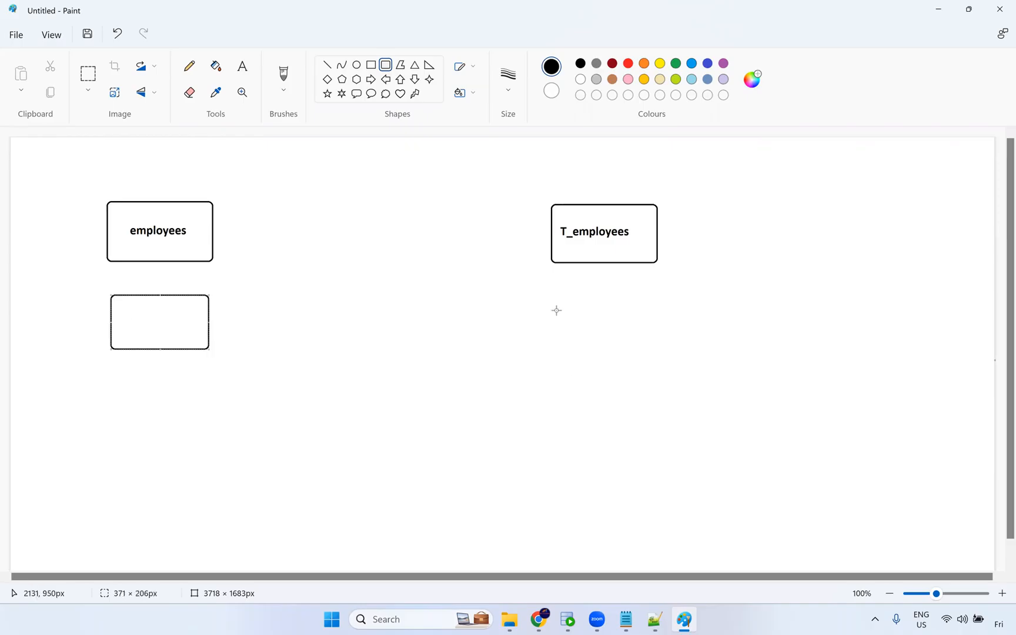
left_click_drag(552, 290, 661, 348)
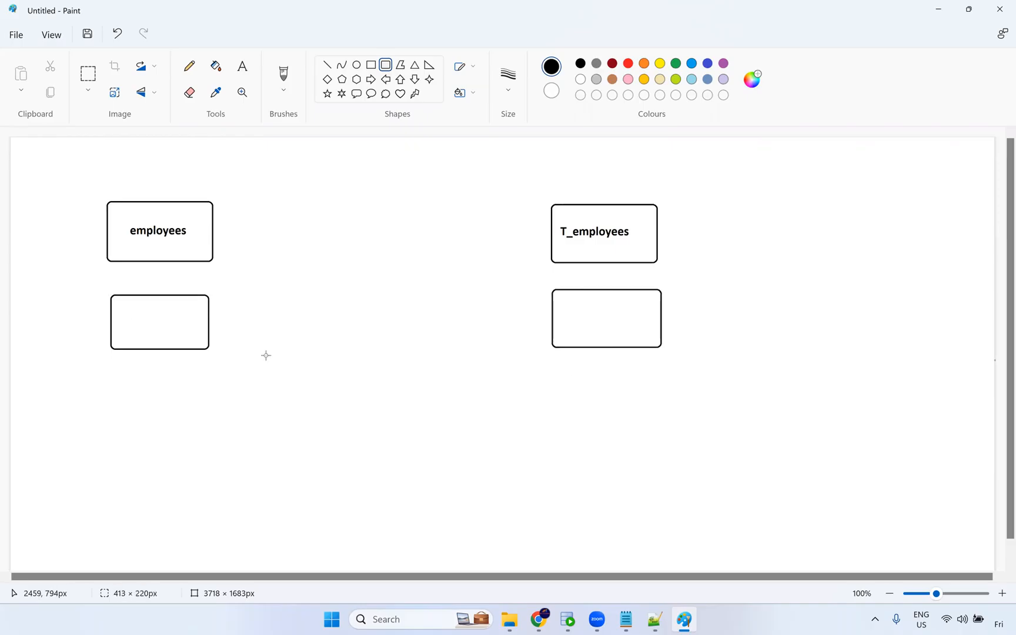
left_click_drag(113, 380, 195, 416)
left_click_drag(207, 435, 207, 434)
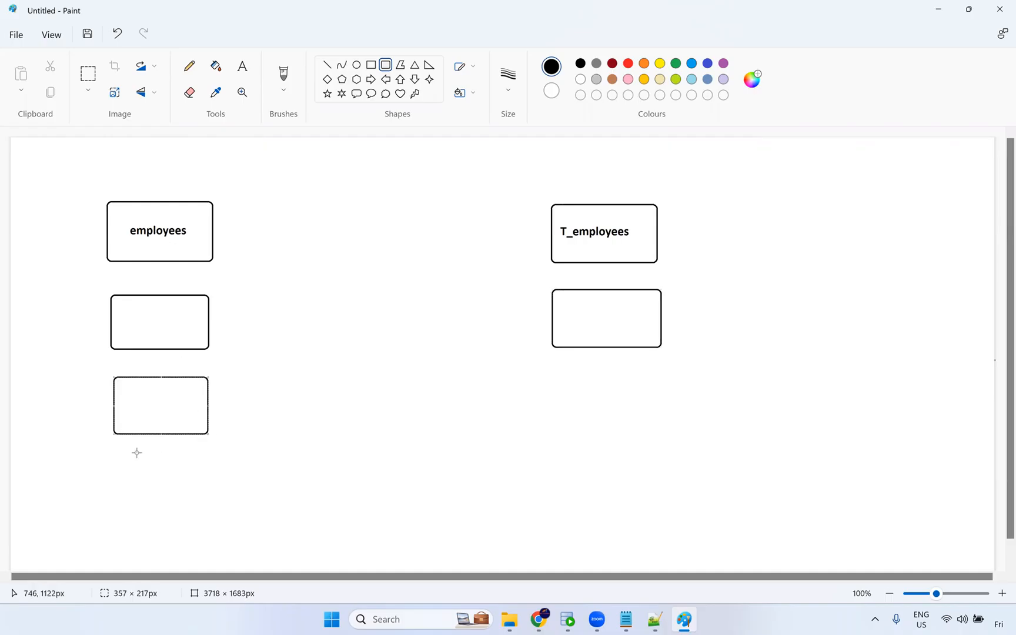
mouse_move(114, 456)
left_mouse_down()
mouse_move(175, 527)
mouse_move(208, 509)
left_mouse_up()
left_click_drag(547, 368, 664, 431)
left_click_drag(528, 459, 619, 494)
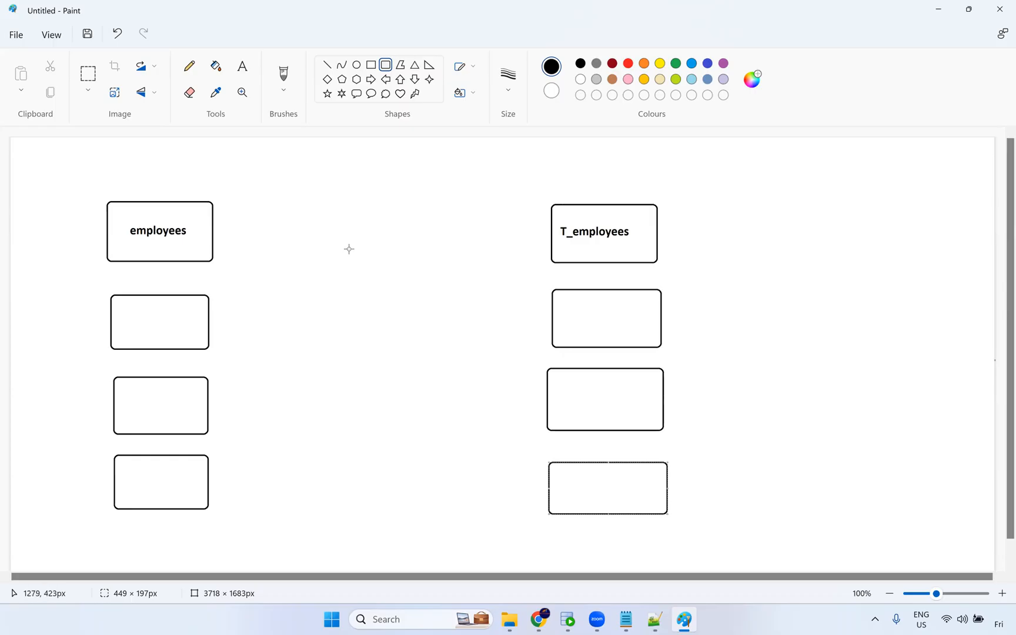
Write the label m1 T1 between the employees and T_employees boxes with the Text tool.
left_click(242, 66)
left_click(273, 232)
left_click(279, 228)
type("m1")
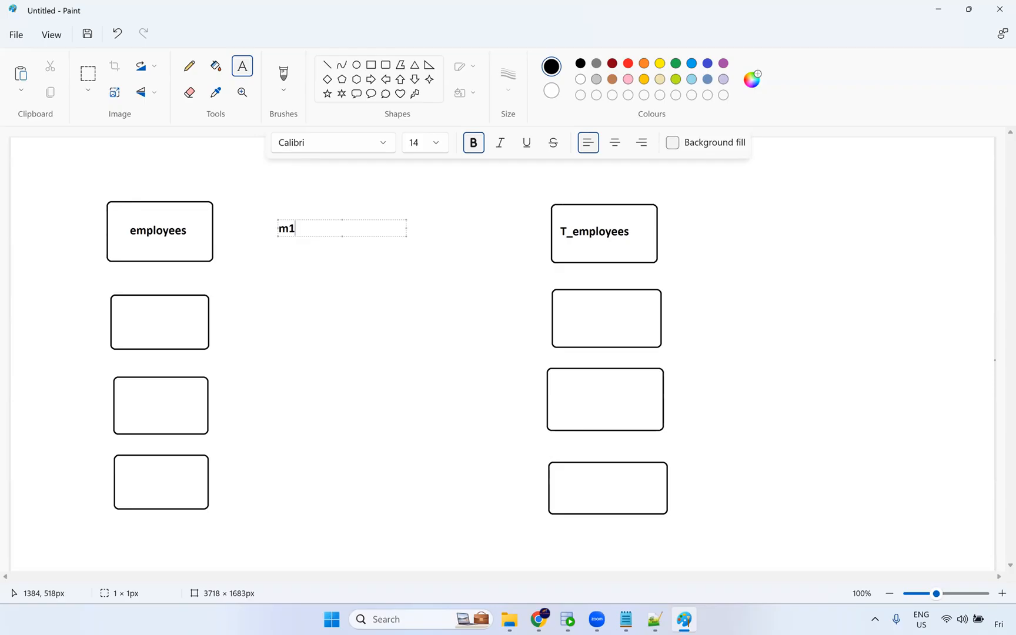
type("         Ts")
Copy the m1 T1 label into the second row and change it to m2 T2.
key("ctrl+a")
key("ctrl+c")
left_click(285, 321)
key("ctrl+v")
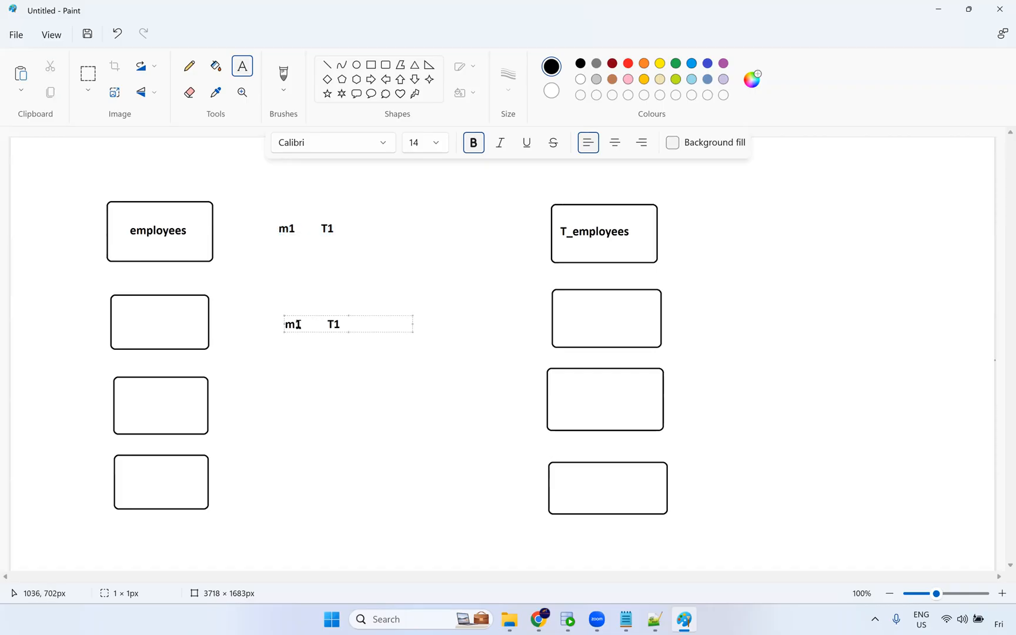
left_click_drag(295, 324, 337, 324)
type("2")
type("2")
Paste the label into the third and fourth rows and change them to m3 T3 and m4 T4.
left_click(293, 414)
key("ctrl+v")
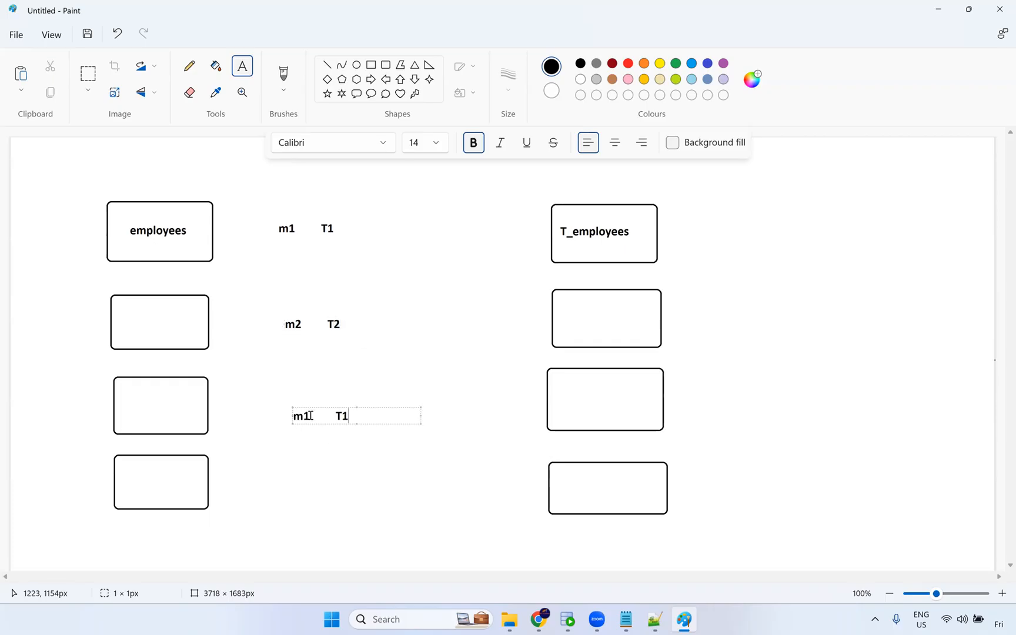
left_click_drag(309, 416, 343, 417)
type("3")
type("3")
left_click(286, 488)
key("ctrl+v")
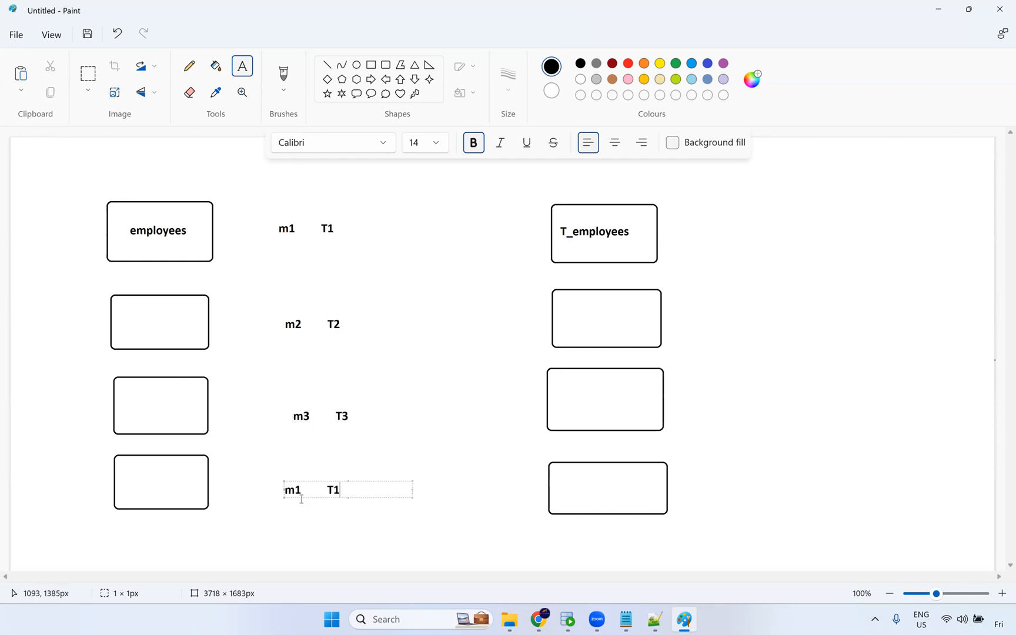
left_click_drag(303, 491, 336, 491)
type("4")
type("4")
Label the remaining left-hand boxes departments, locations and jobs.
left_click(455, 426)
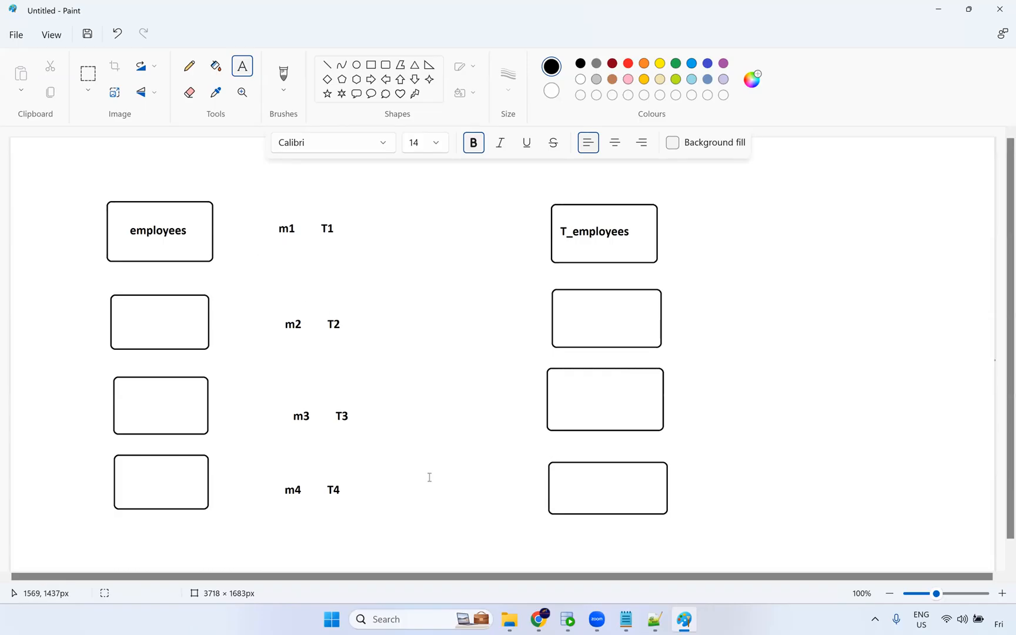
left_click(131, 319)
type("eepartments")
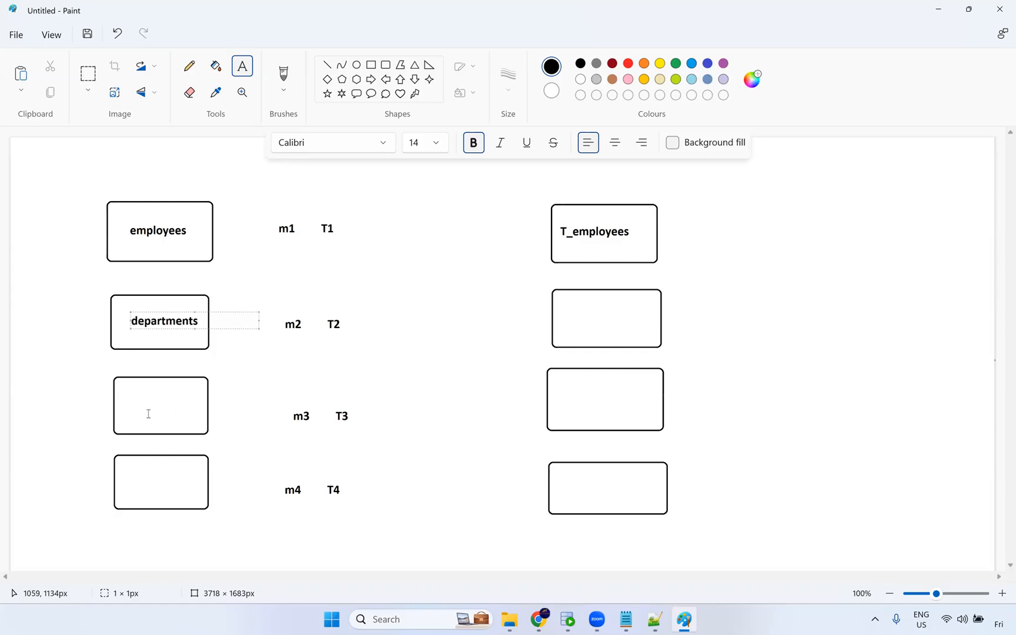
left_click(126, 406)
type("locations")
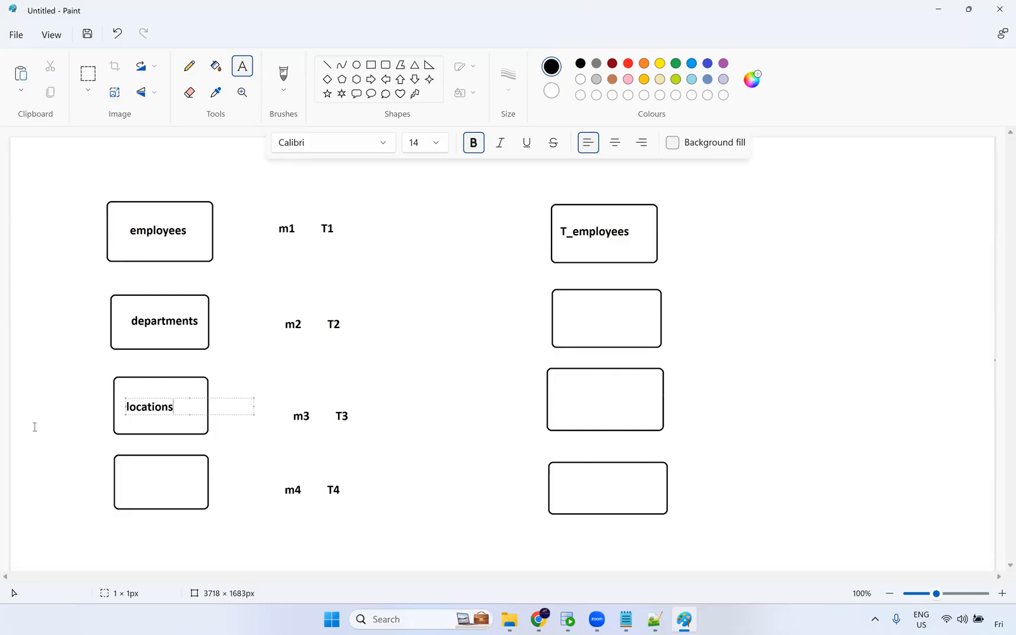
left_click(131, 481)
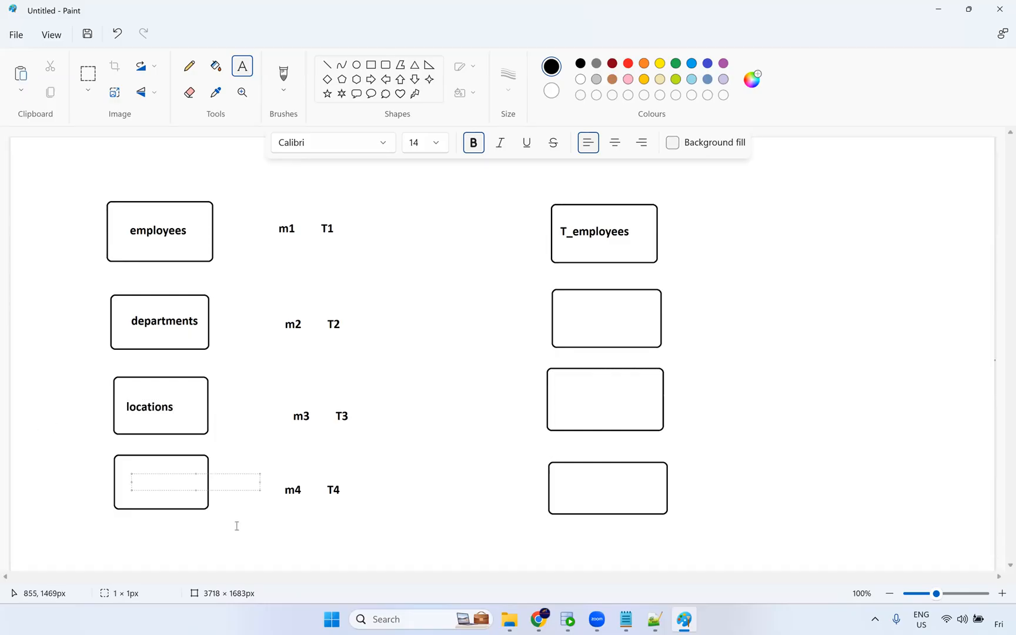
type("jobs")
left_click(242, 234)
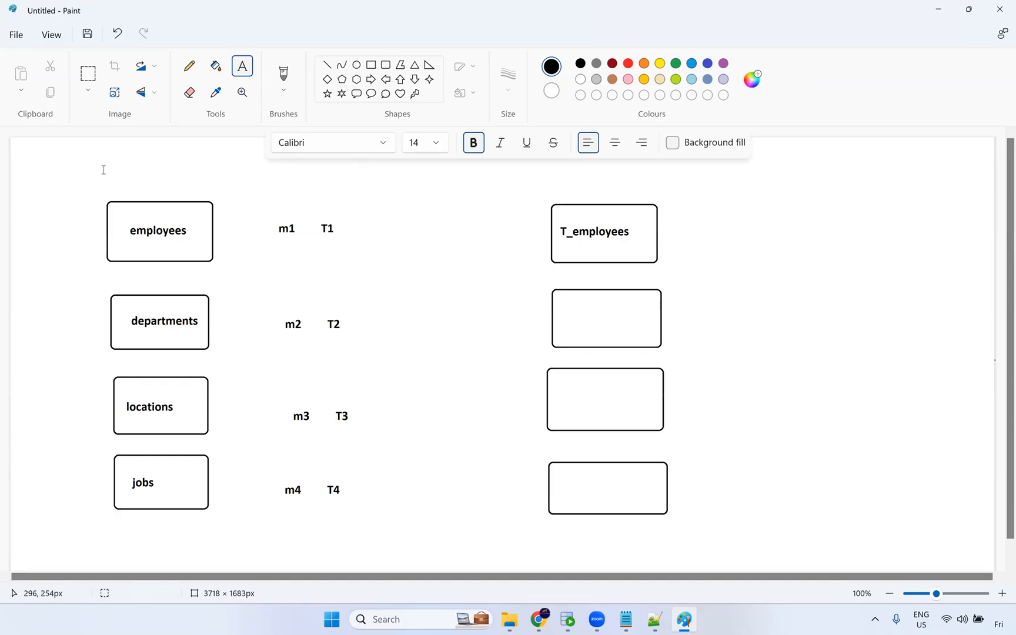
Switch to the red Pencil and sketch a small box between the departments box and the m2 label.
left_click(189, 66)
left_click(629, 64)
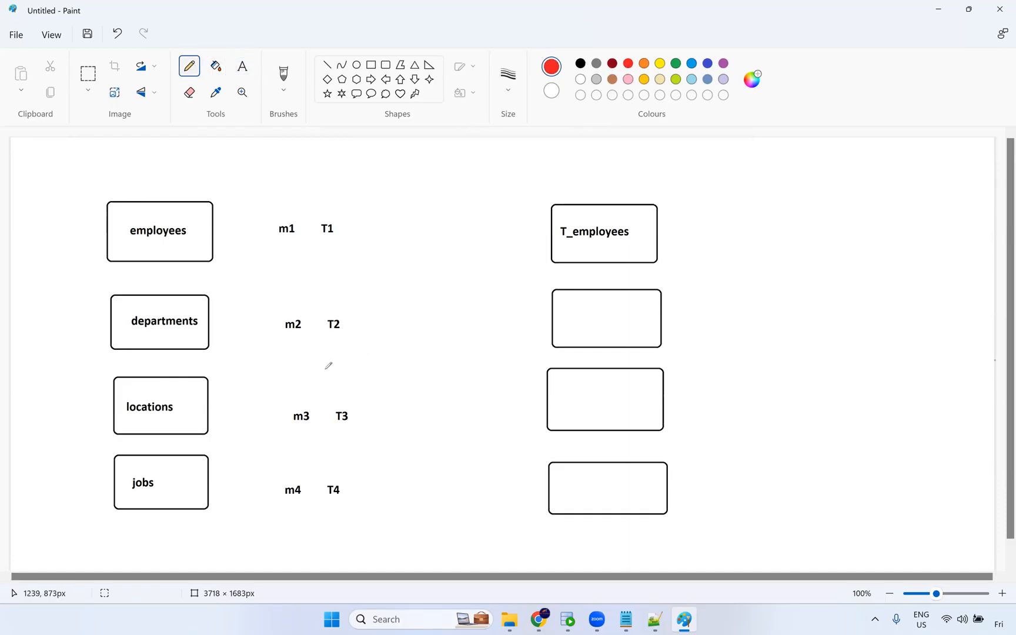
left_click_drag(225, 314, 227, 369)
key("ctrl+z")
left_click(513, 83)
left_click(229, 372)
mouse_move(223, 310)
left_mouse_down()
mouse_move(250, 354)
mouse_move(272, 352)
left_mouse_up()
mouse_move(222, 313)
left_mouse_down()
mouse_move(272, 325)
mouse_move(272, 354)
left_mouse_up()
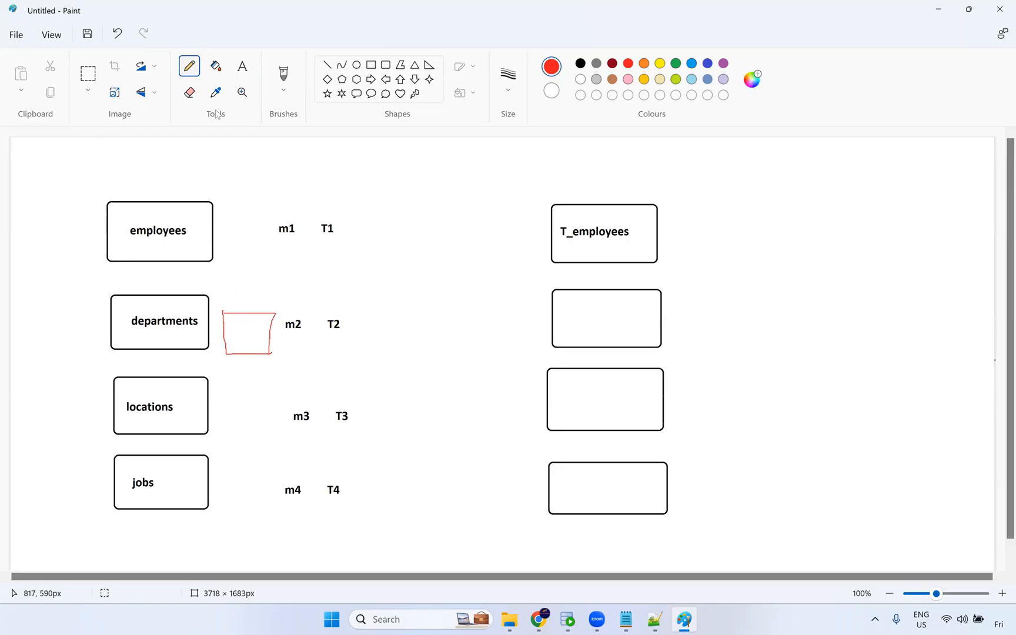
Add the red caption Parameterised Mapping above the small red box.
left_click(242, 65)
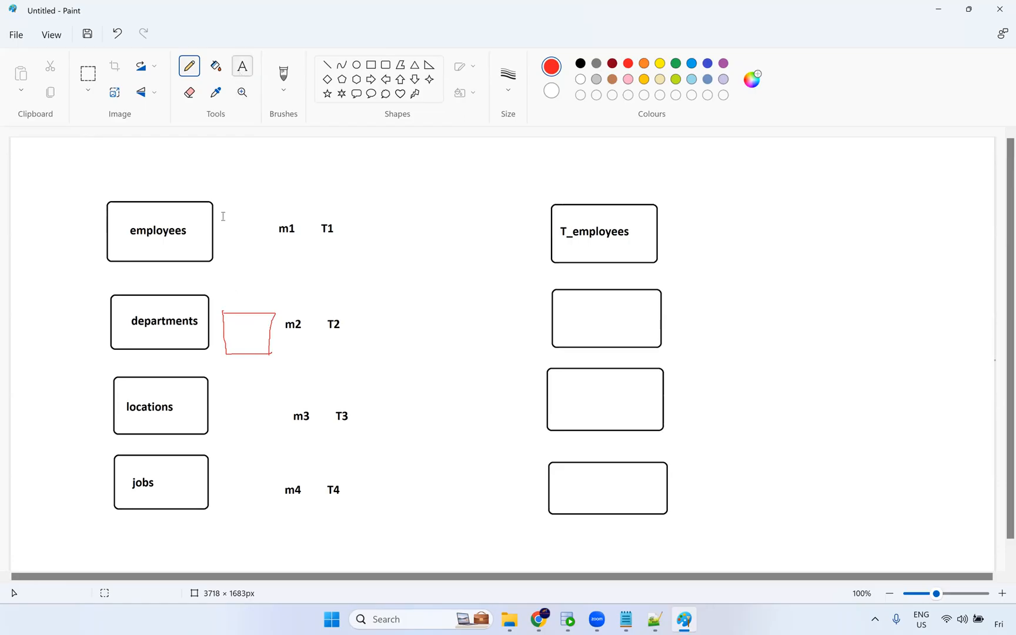
left_click(222, 286)
type("pa")
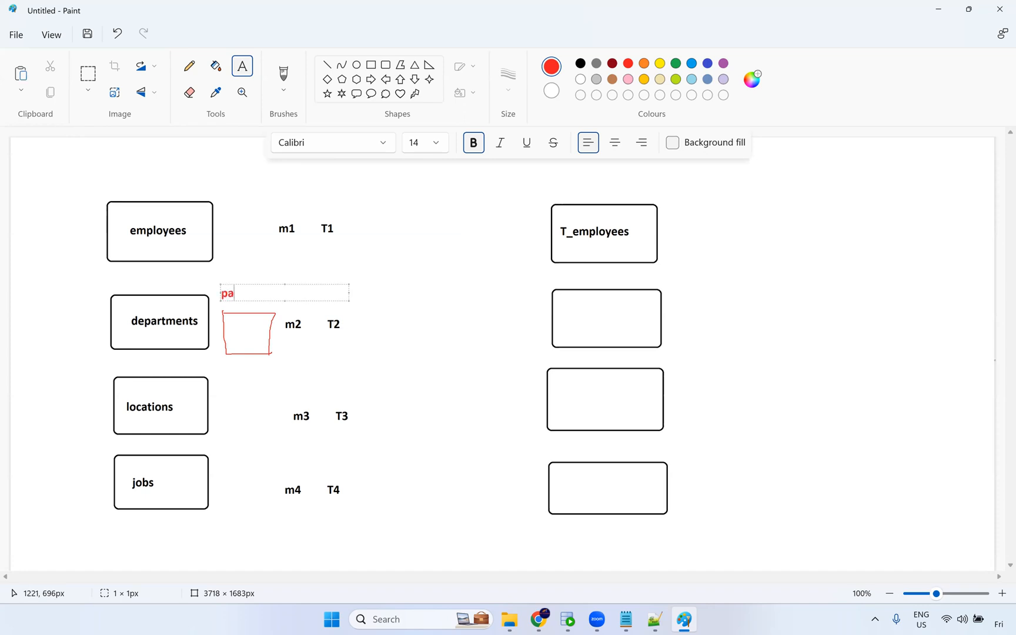
type("rameterised")
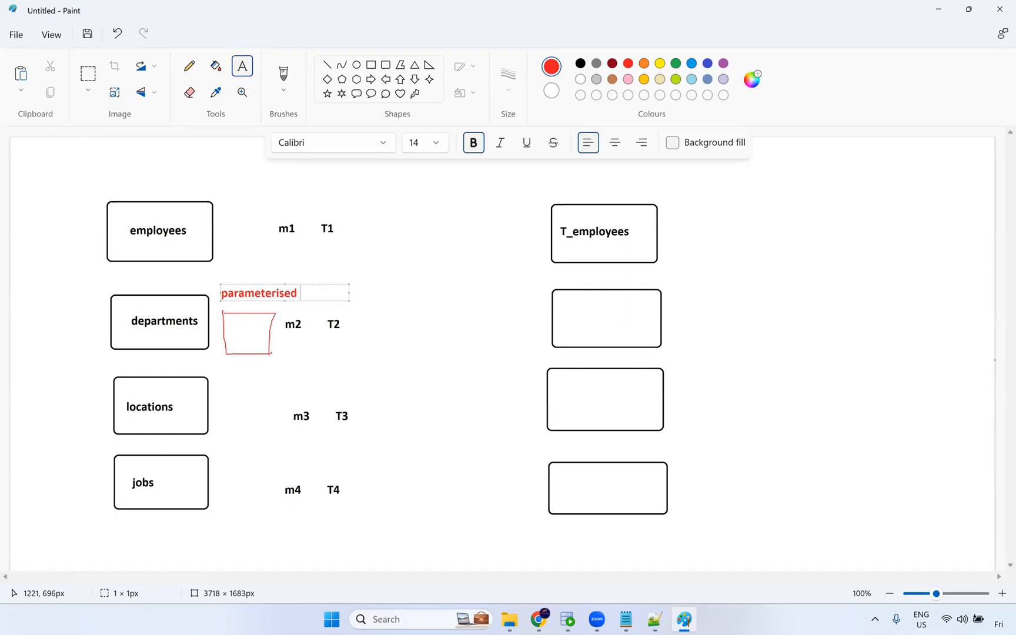
type(" Mapping")
left_click(223, 293)
key("Delete")
type("P")
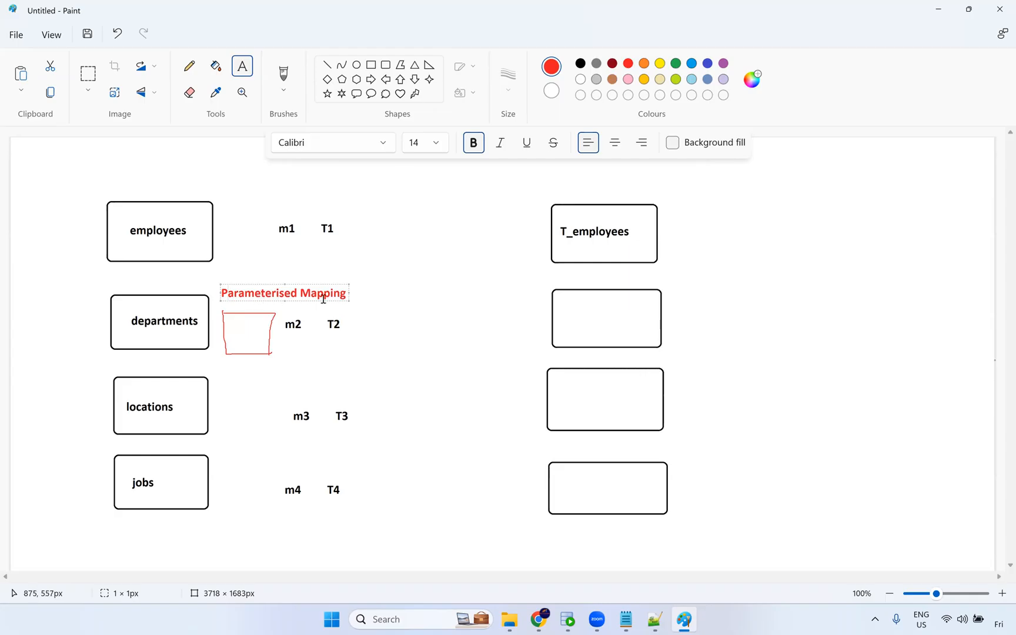
left_click_drag(346, 295, 215, 295)
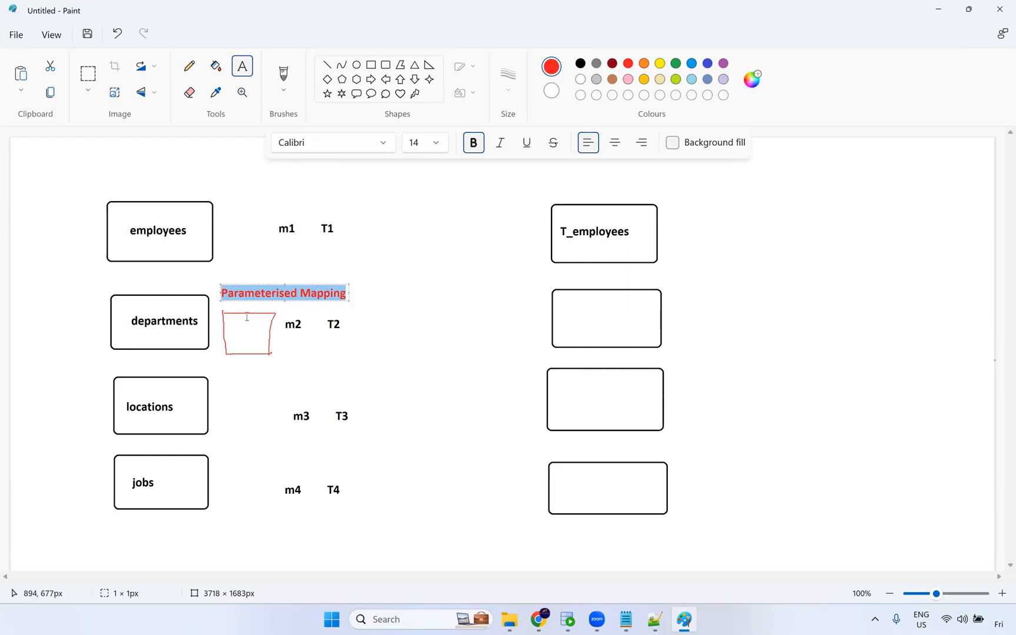
left_click(297, 343)
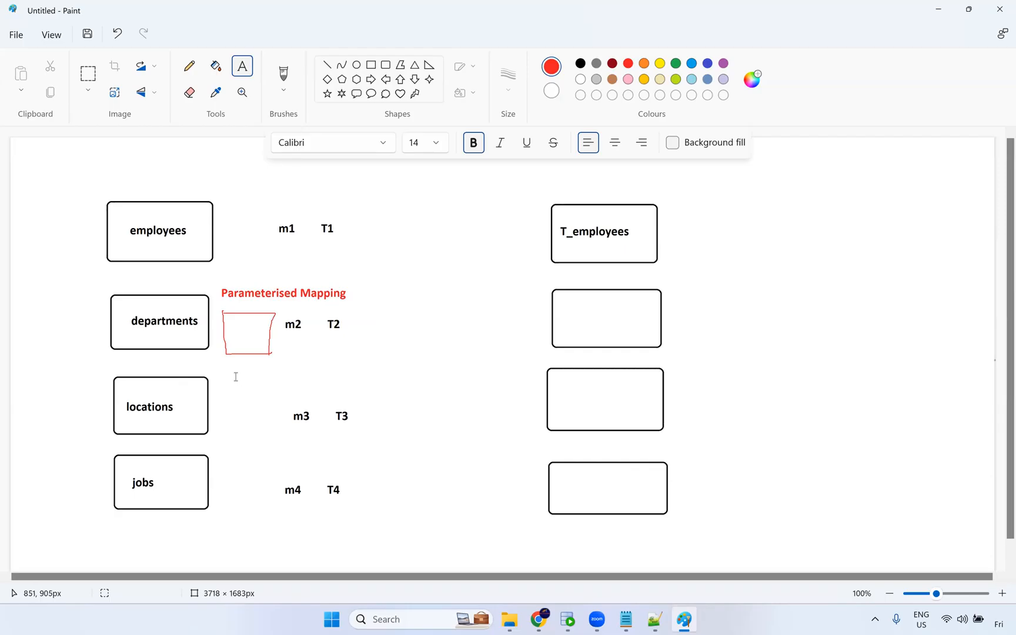
Draw red pencil lines from the small red box to the T_employees box and the second target box.
left_click(189, 66)
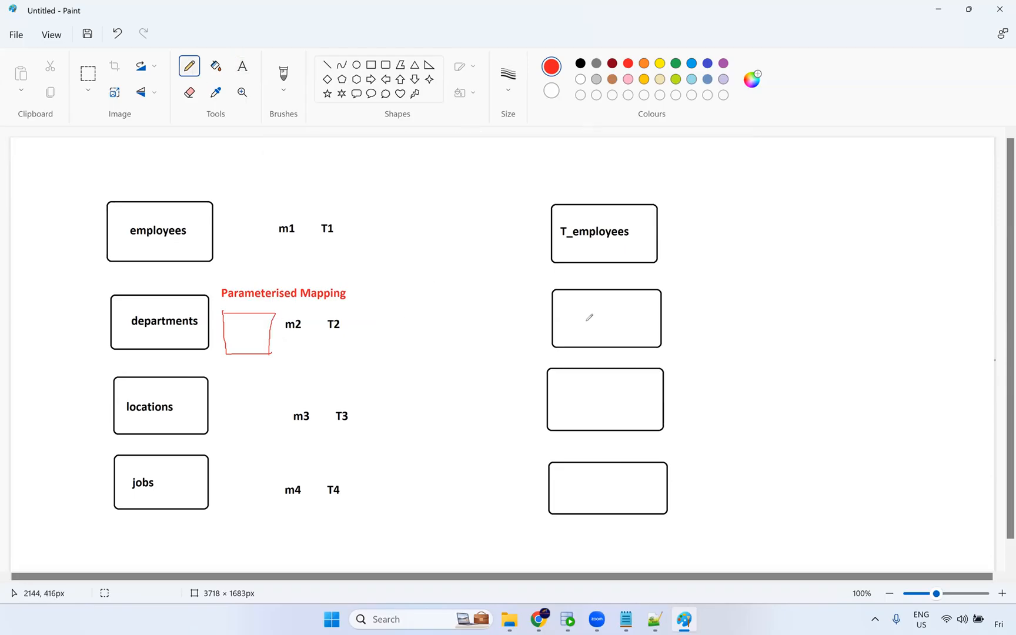
mouse_move(268, 332)
left_mouse_down()
mouse_move(384, 280)
mouse_move(550, 236)
left_mouse_up()
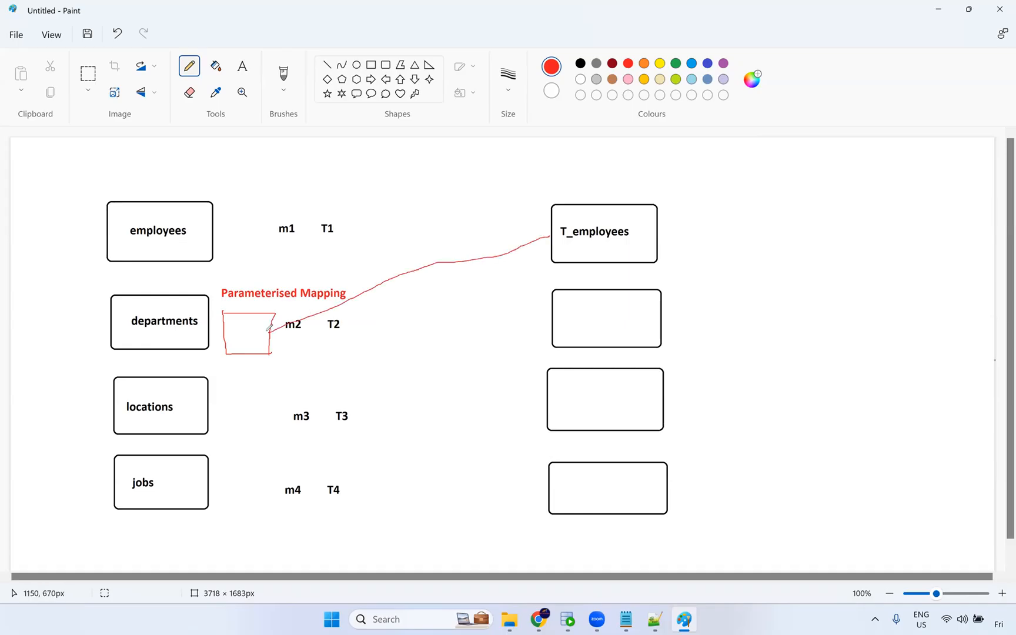
left_click_drag(270, 333, 561, 320)
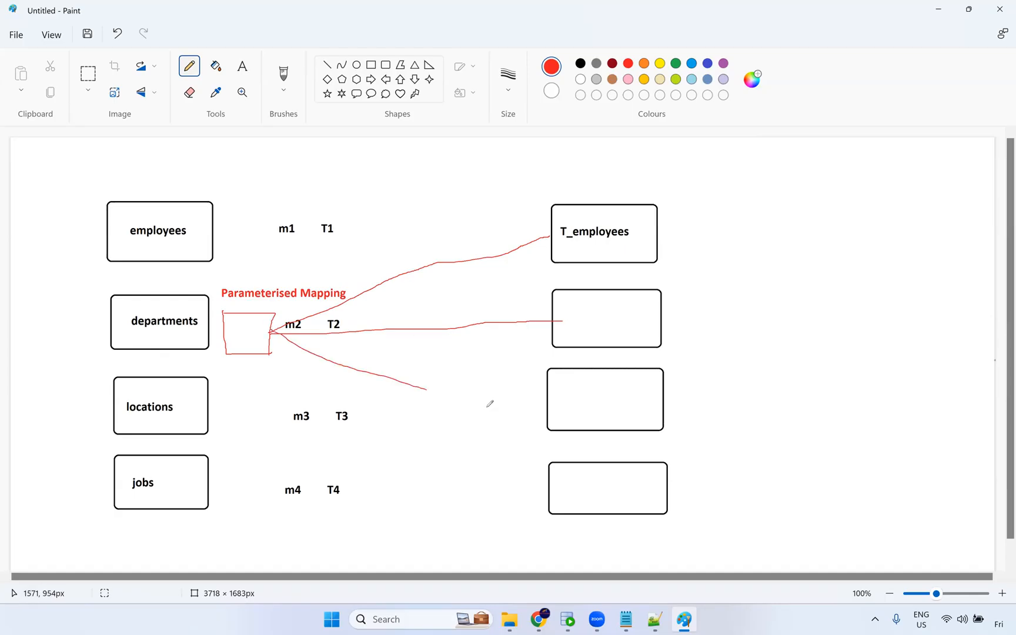
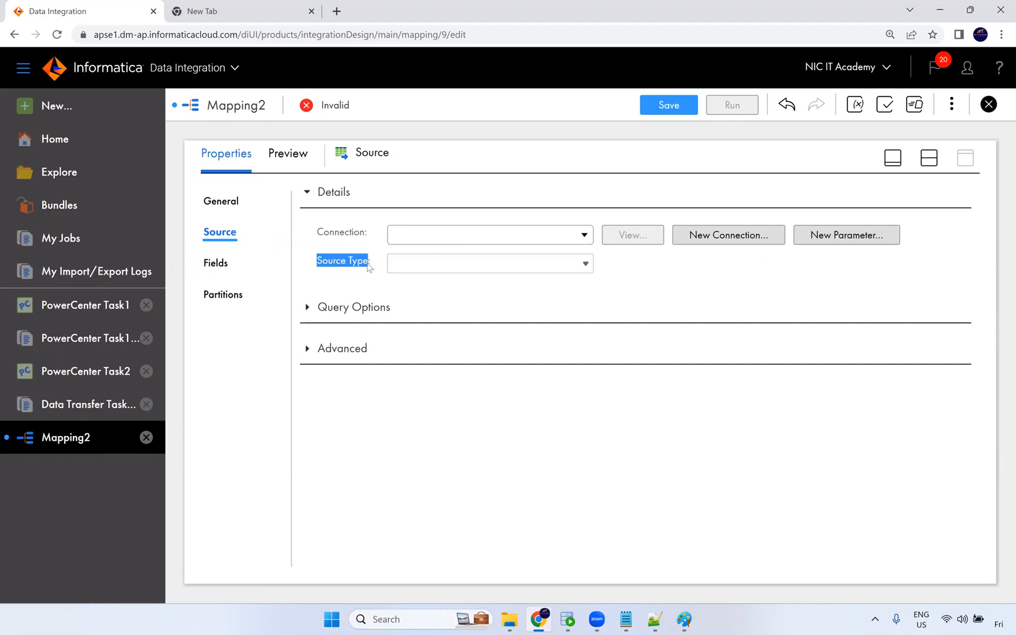
Look through the connections available for the mapping's source.
left_click_drag(335, 233, 355, 234)
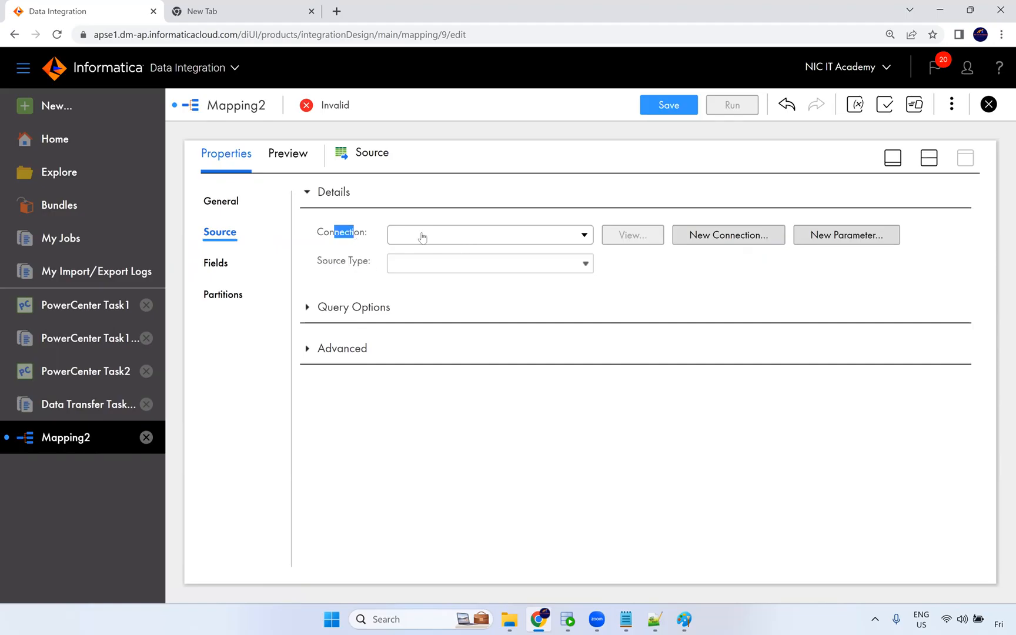
left_click(470, 241)
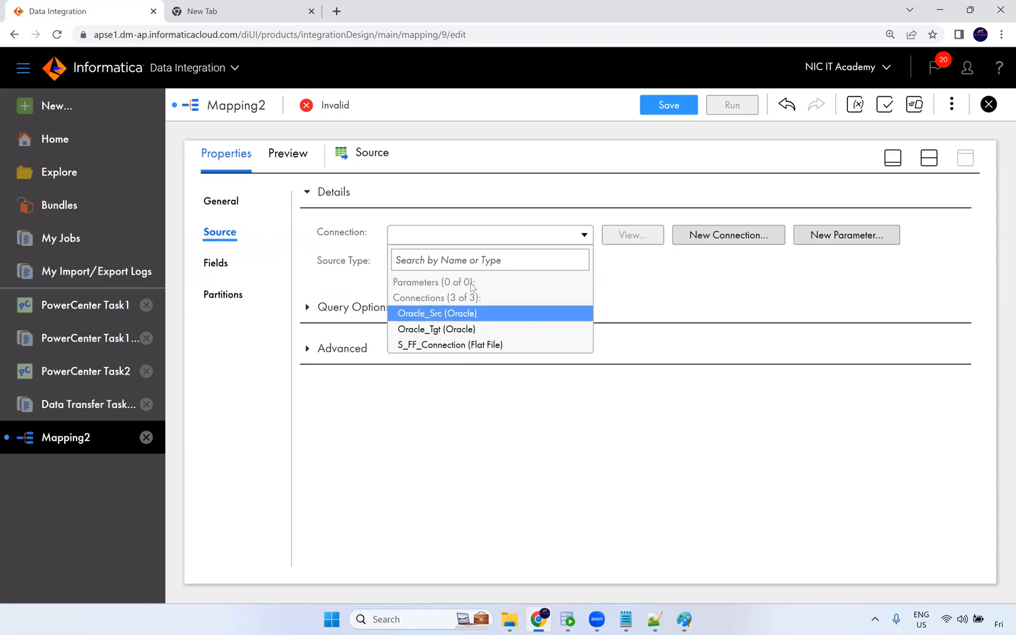
left_click(610, 289)
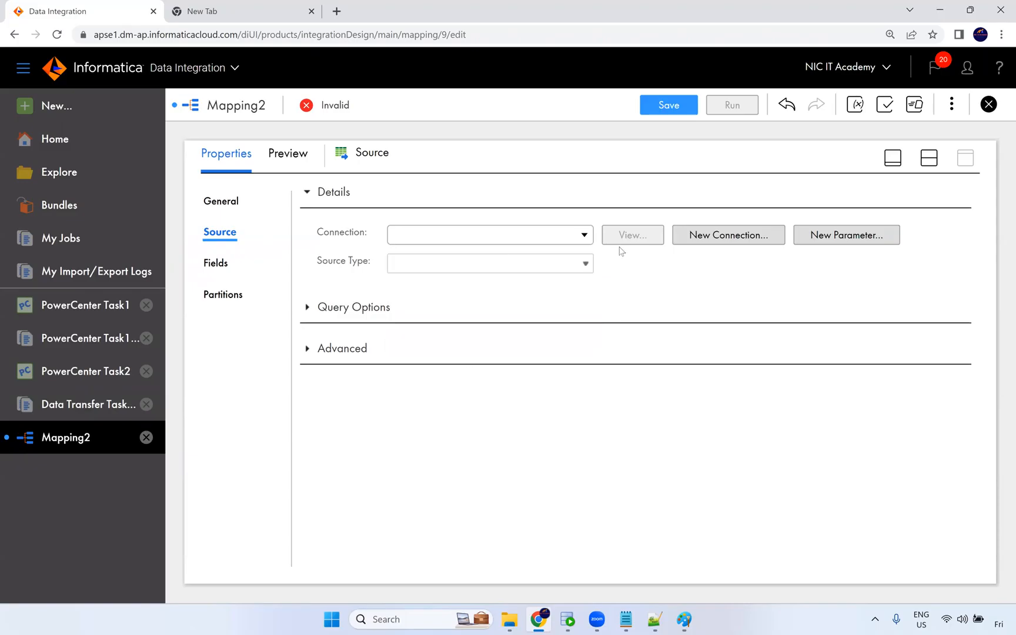
Open the mapping's Parameters panel to review its input and in-out parameters, then close it.
left_click(842, 241)
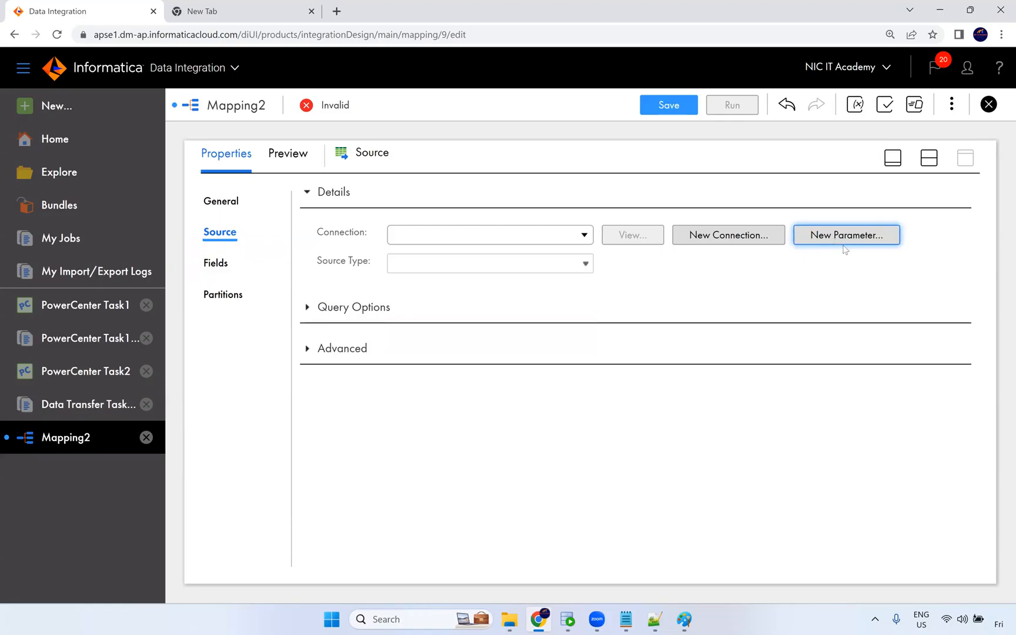
left_click(855, 106)
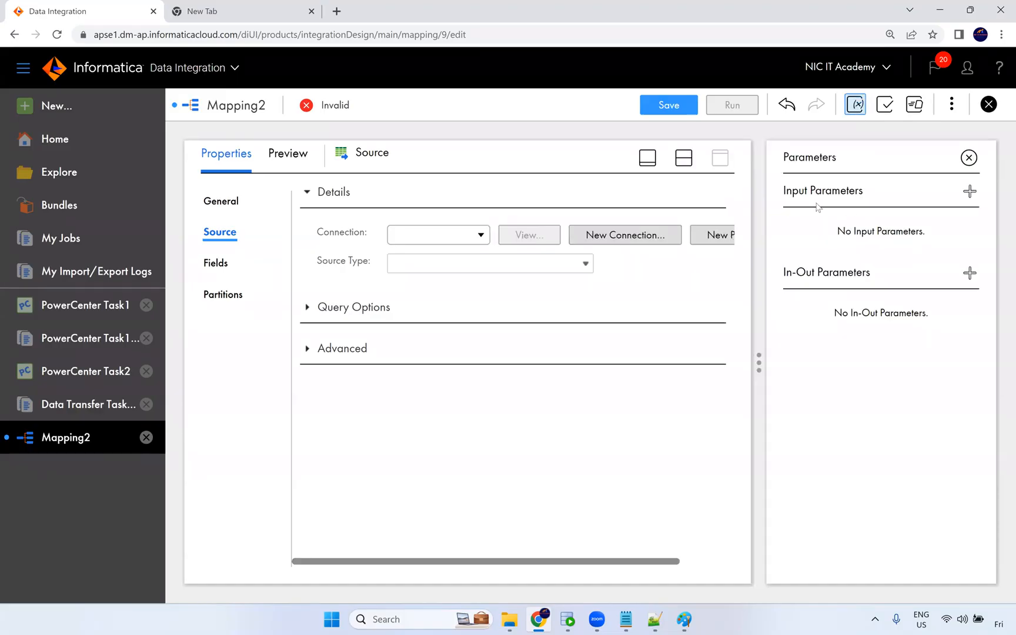
triple_click(876, 194)
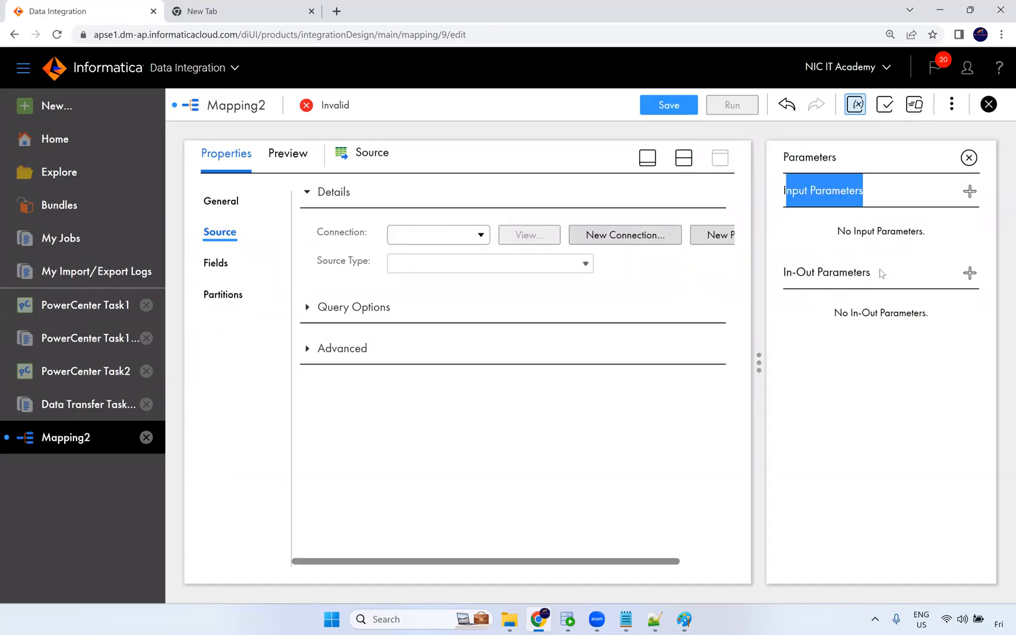
triple_click(775, 273)
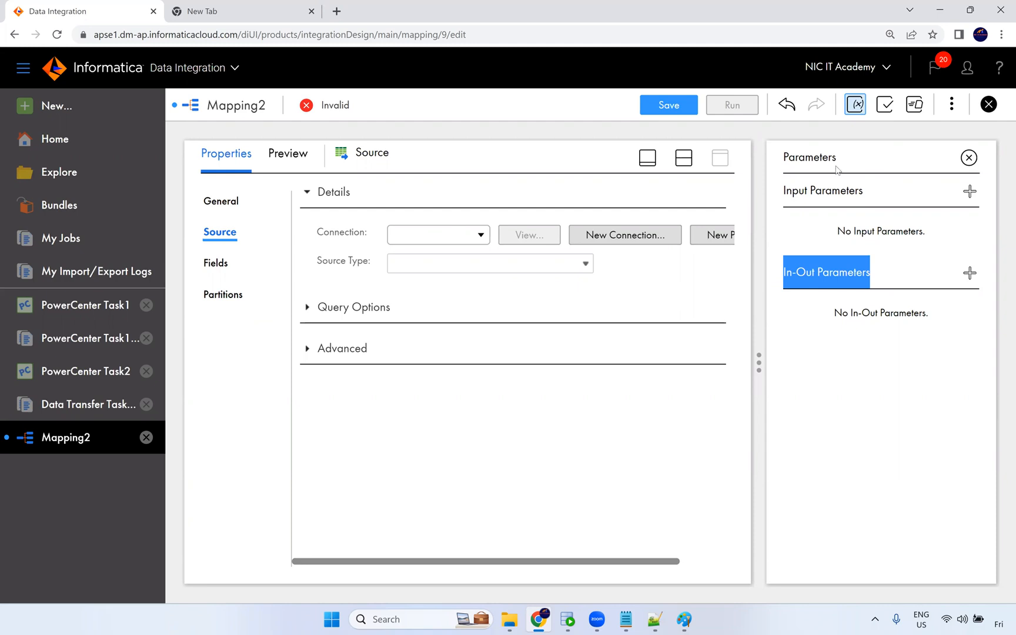
left_click(840, 231)
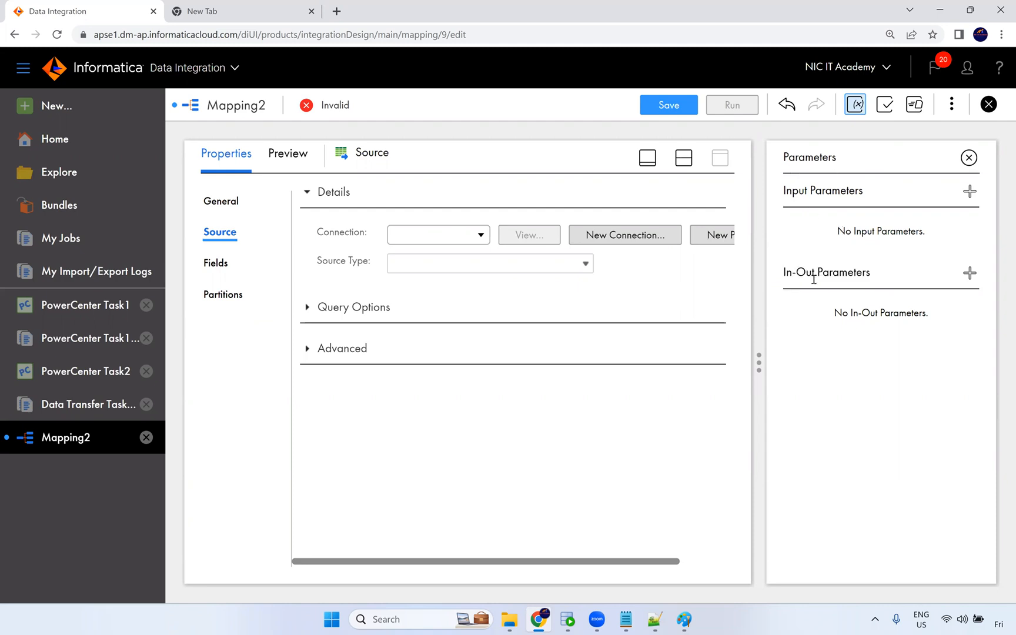
left_click(988, 104)
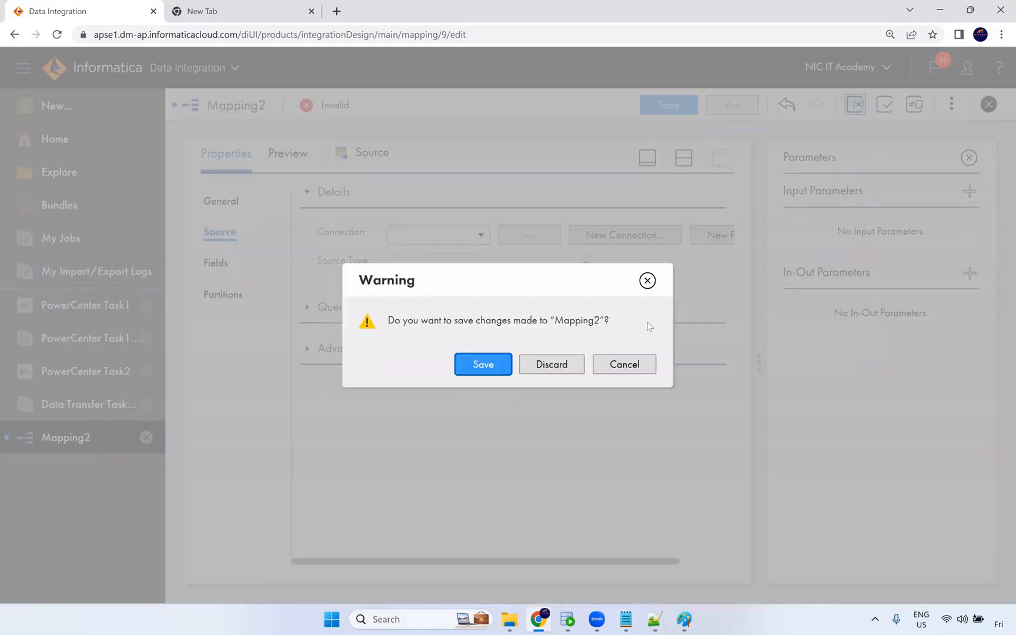
left_click(650, 364)
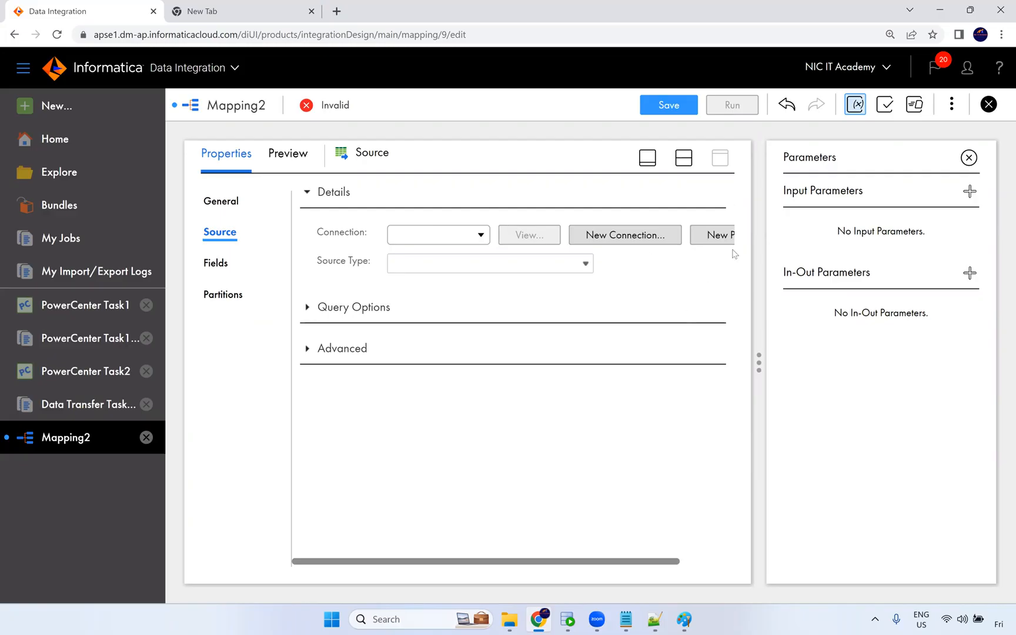
left_click(969, 158)
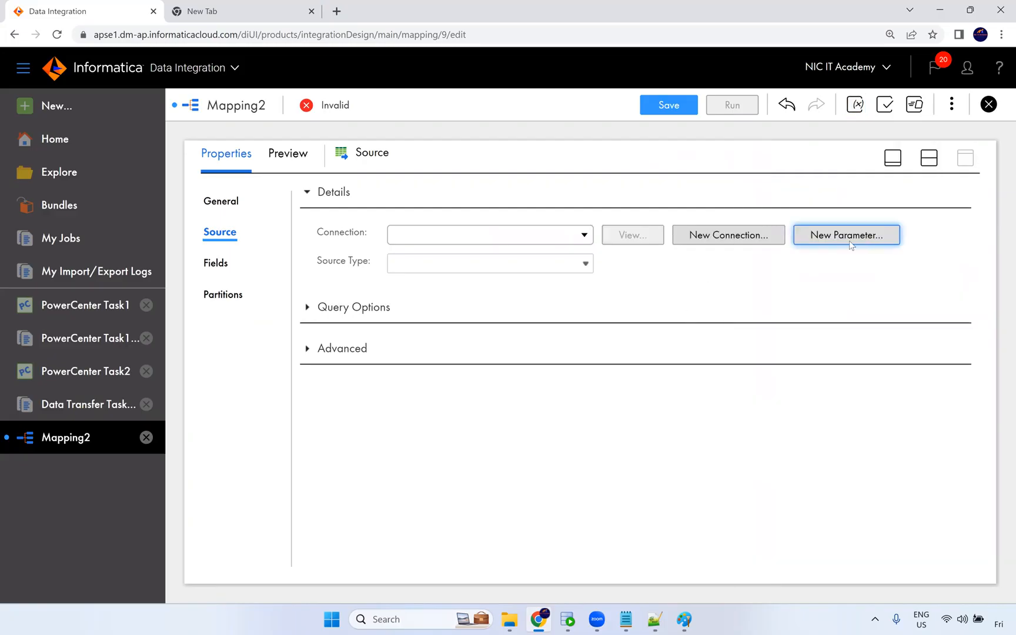
Define a new source input parameter named prm_Src_Conn with connection type Oracle.
left_click(843, 237)
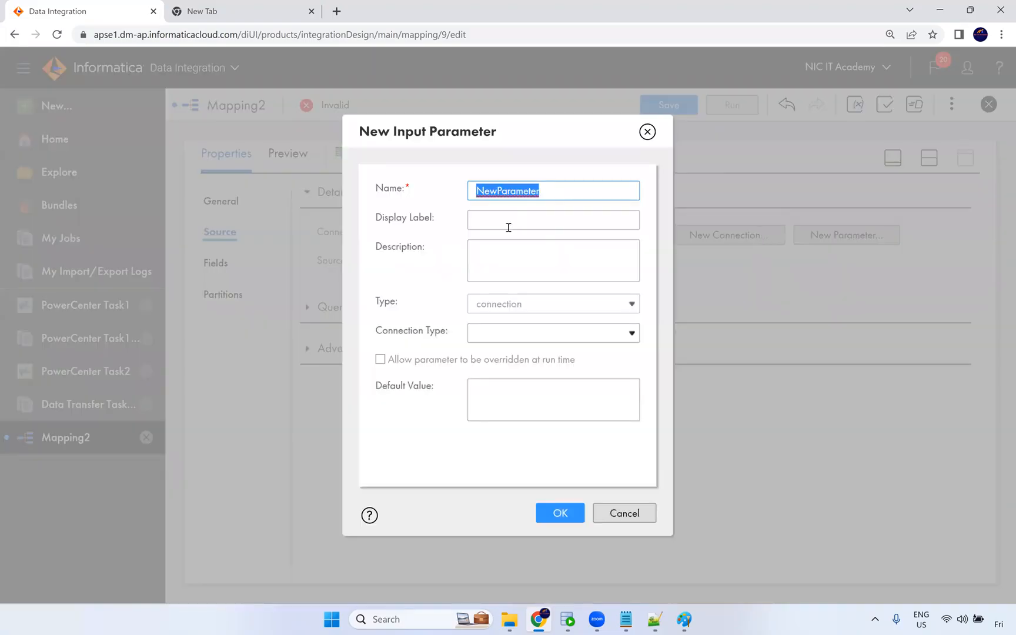
type("prm_")
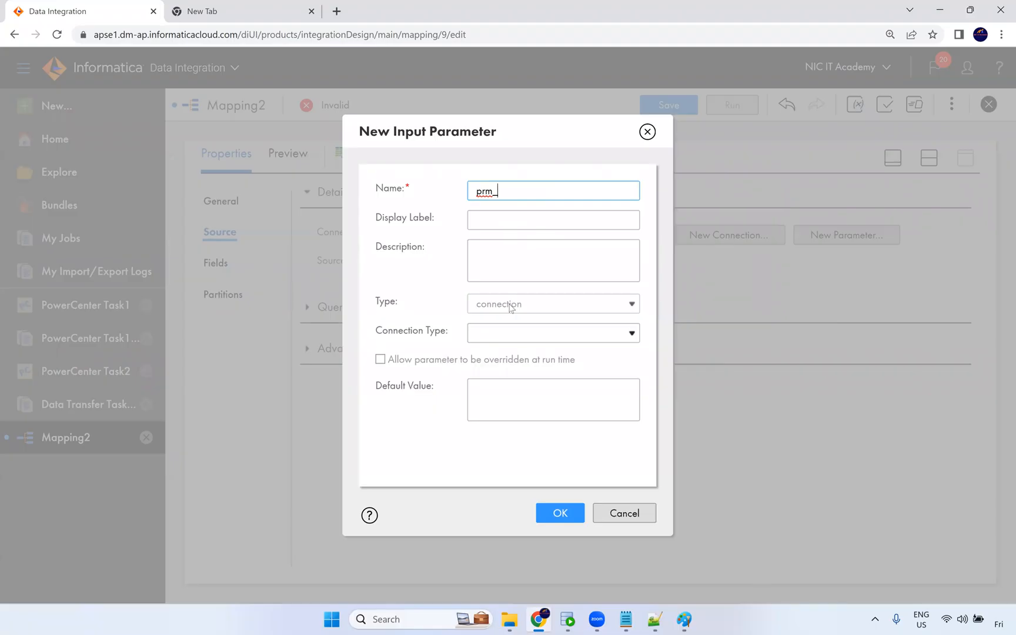
type("Src_Conn")
left_click(509, 335)
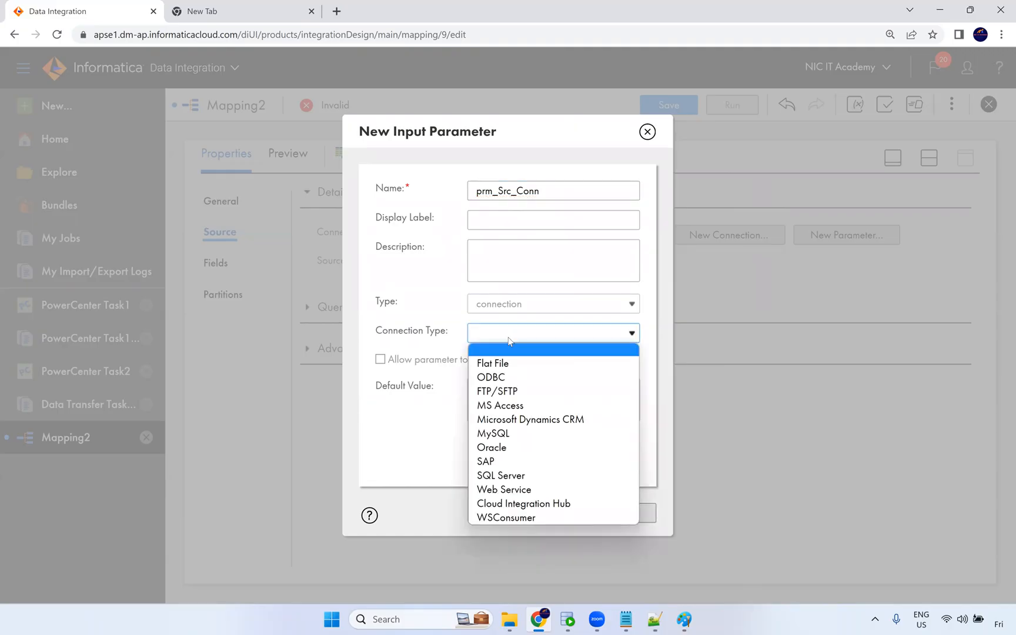
left_click(506, 450)
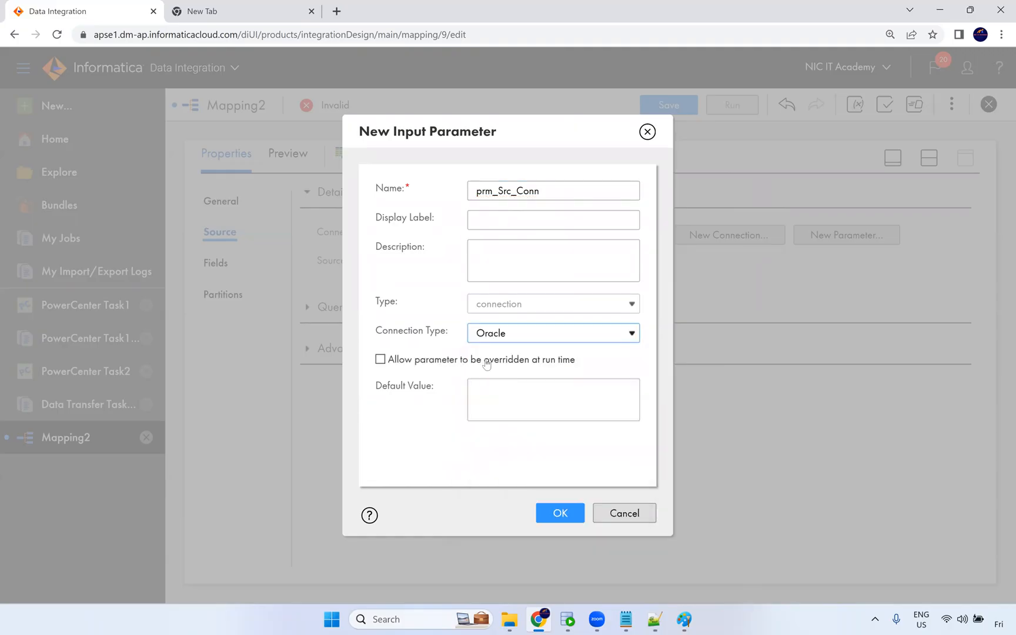
left_click(517, 357)
left_click(515, 360)
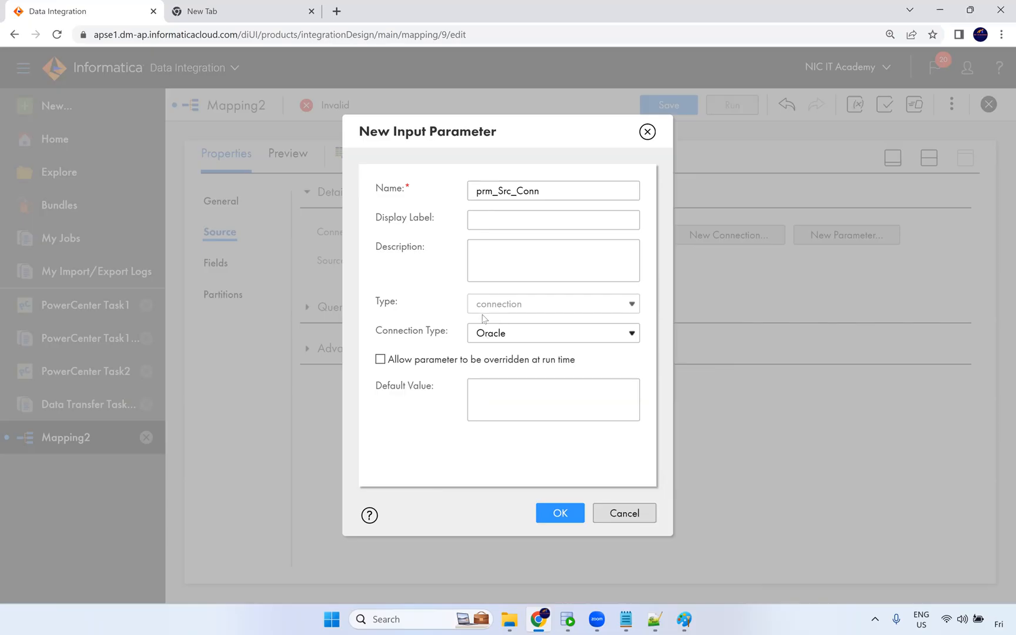
left_click(684, 620)
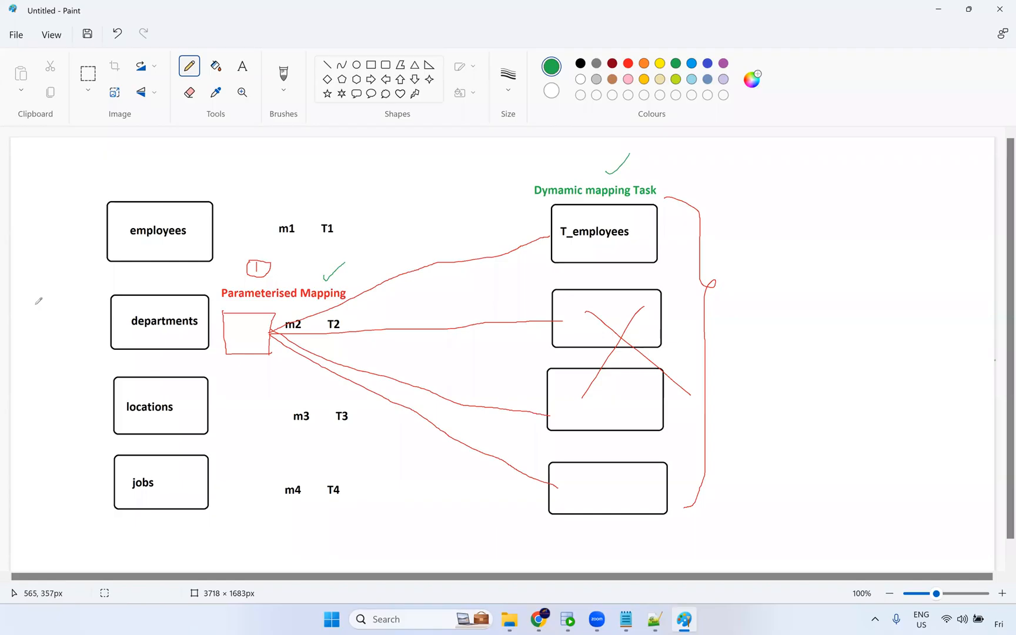
mouse_move(32, 300)
left_mouse_down()
mouse_move(33, 320)
mouse_move(39, 300)
mouse_move(38, 310)
left_mouse_up()
key("alt+Tab")
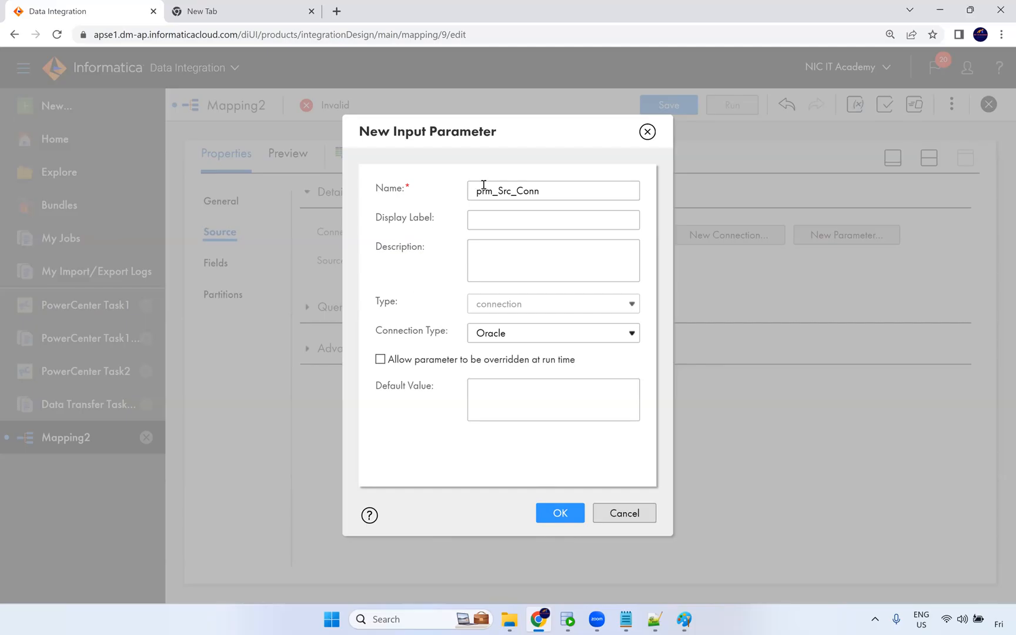
Confirm the prm_Src_Conn parameter as the source connection and check it in the Parameters panel.
left_click(560, 522)
left_click(855, 104)
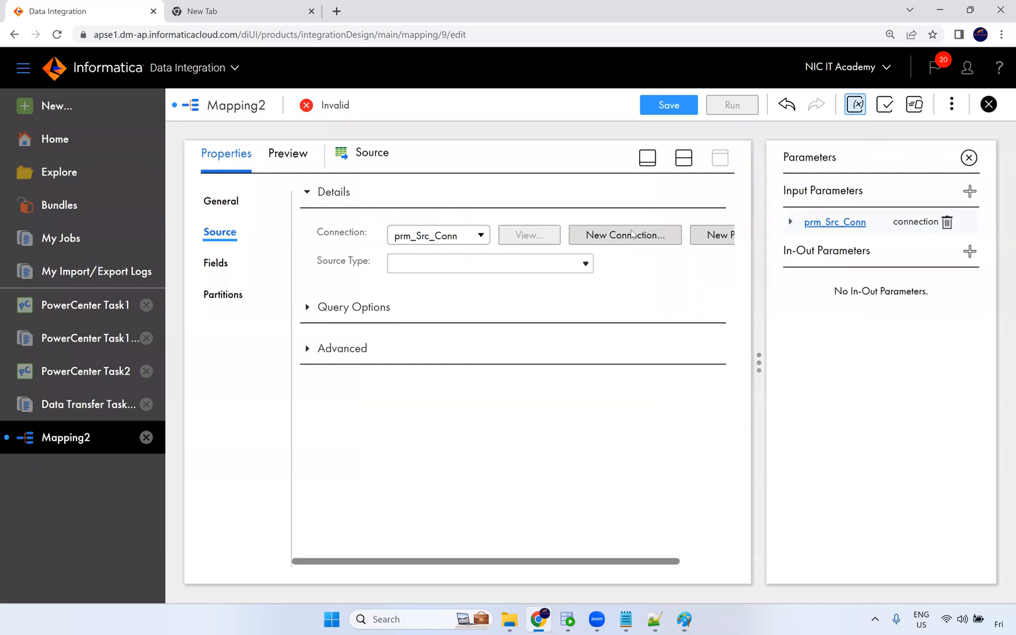
left_click(969, 157)
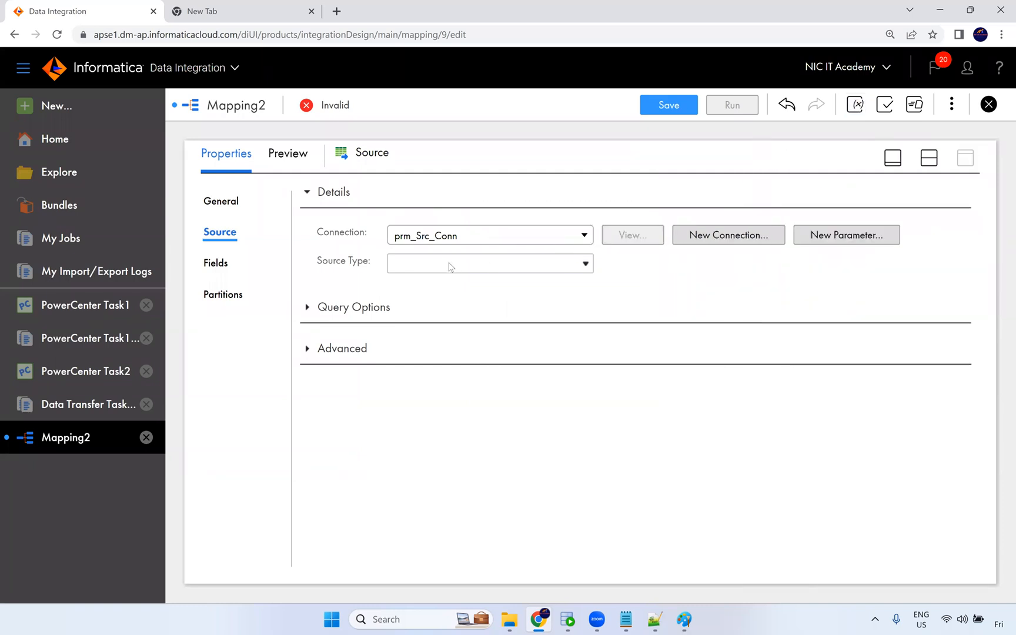
Set the source type to Parameter.
left_click(420, 266)
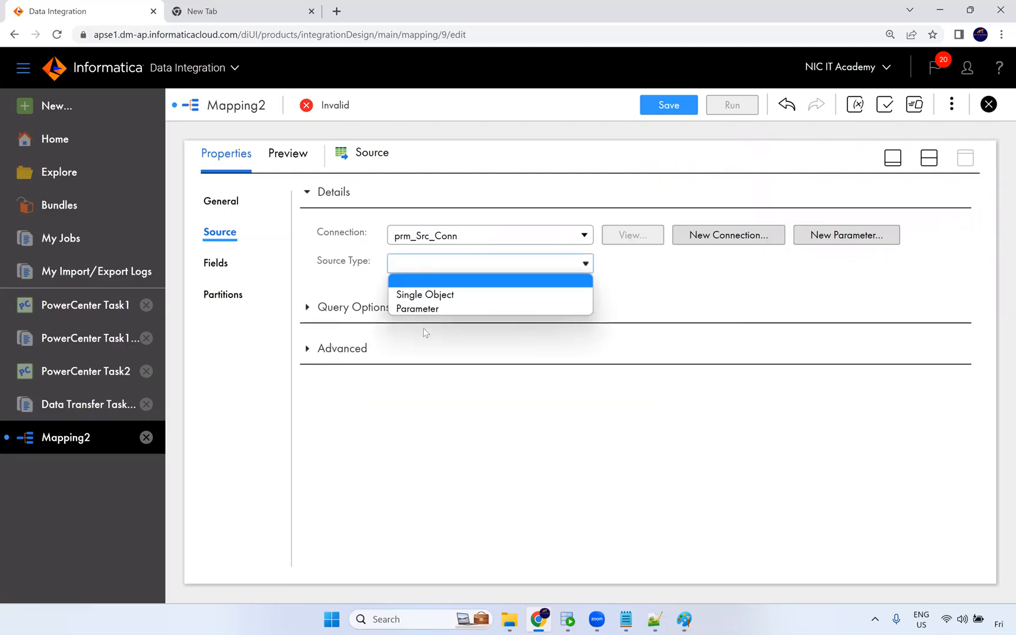
left_click(350, 296)
left_click(426, 271)
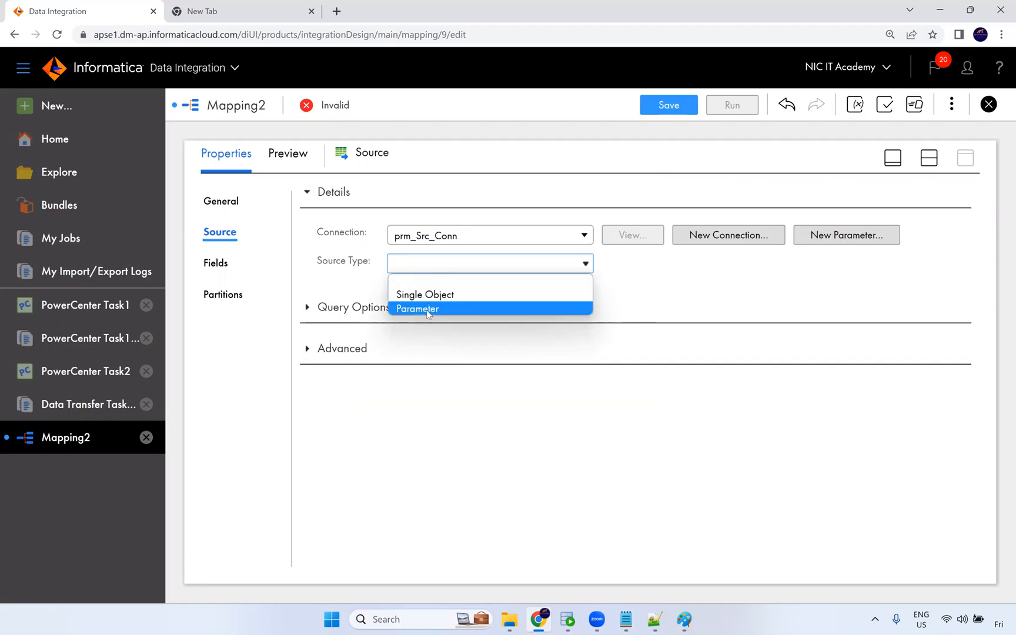
left_click(426, 310)
left_click(445, 271)
left_click(445, 271)
left_click(471, 296)
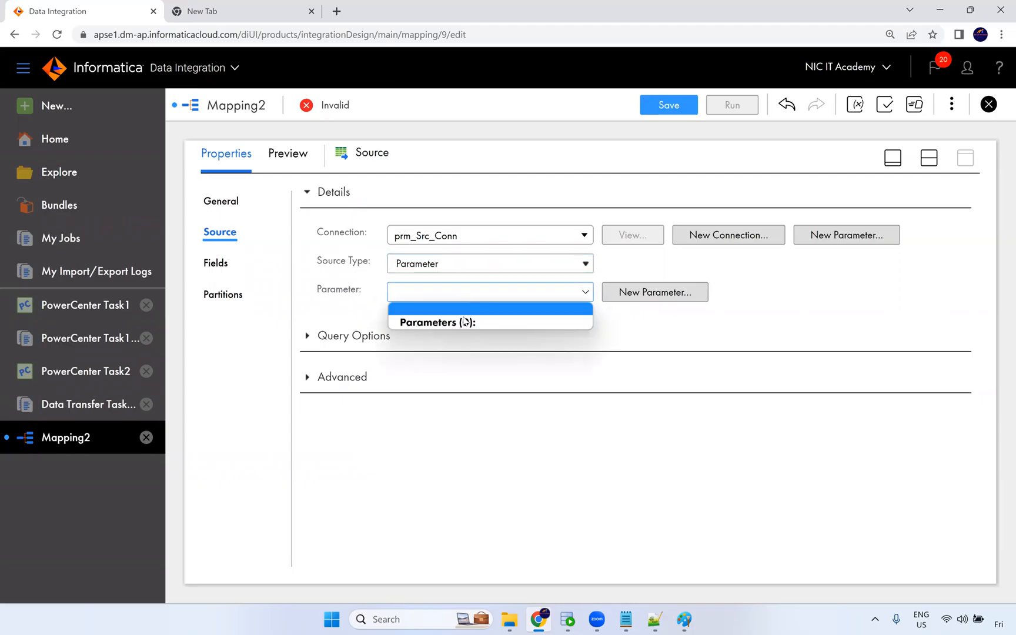
left_click(297, 291)
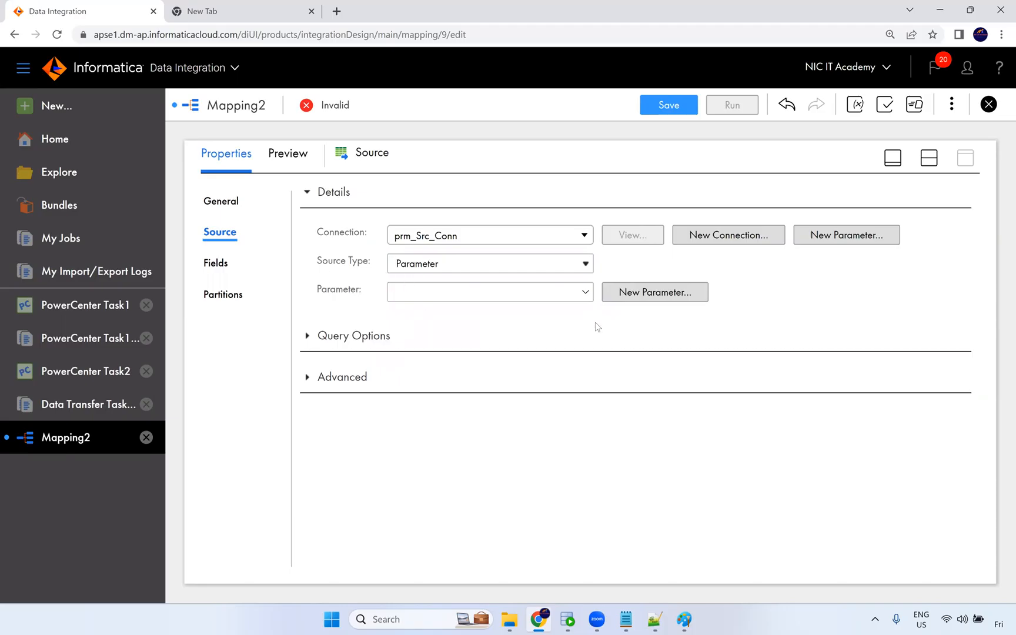
Create a new data object parameter named prm_Src_Obj and assign it as the source parameter.
left_click(660, 303)
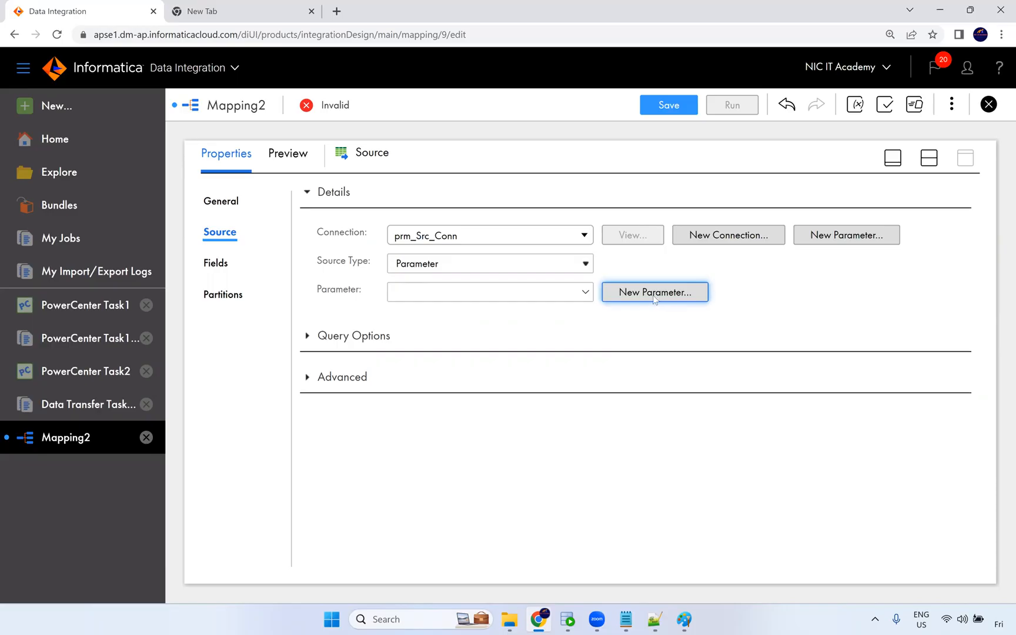
left_click(654, 294)
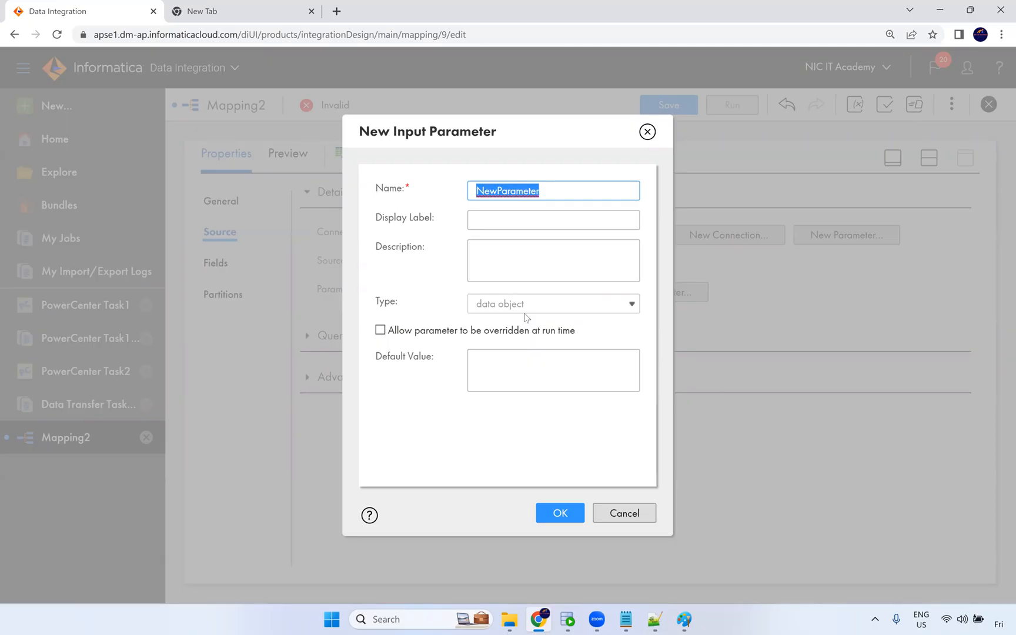
type("prm_Src_")
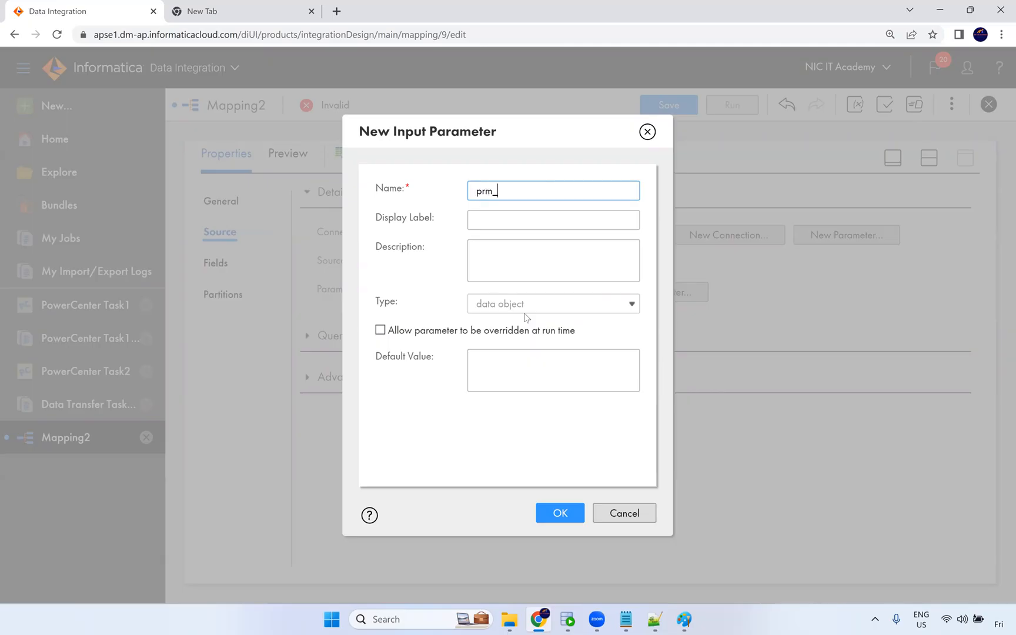
type("Obj")
left_click(557, 513)
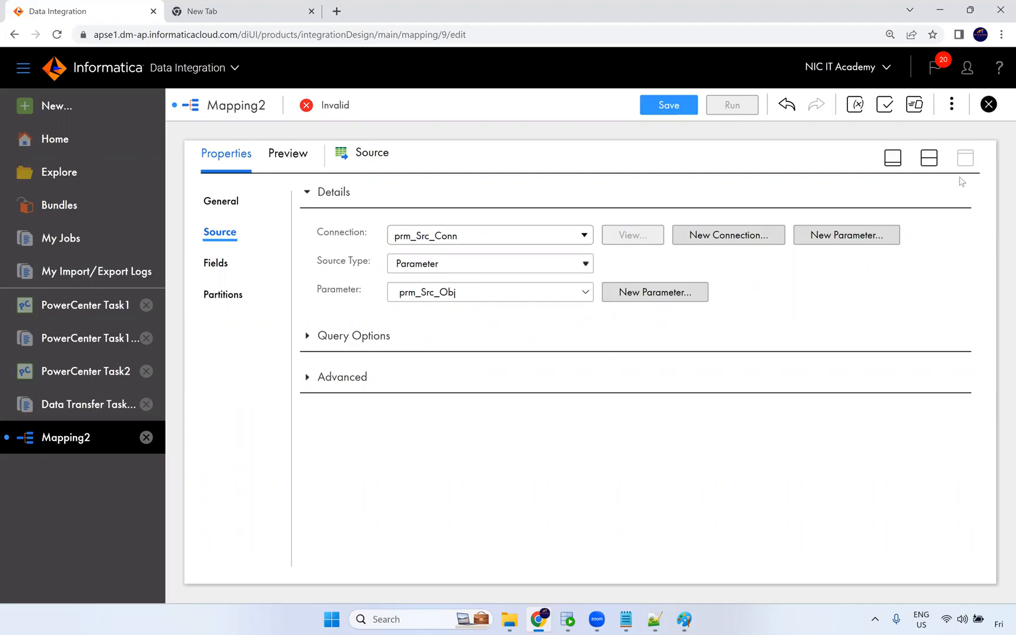
Review both input parameters in the Parameters panel, then close the panel.
left_click(856, 106)
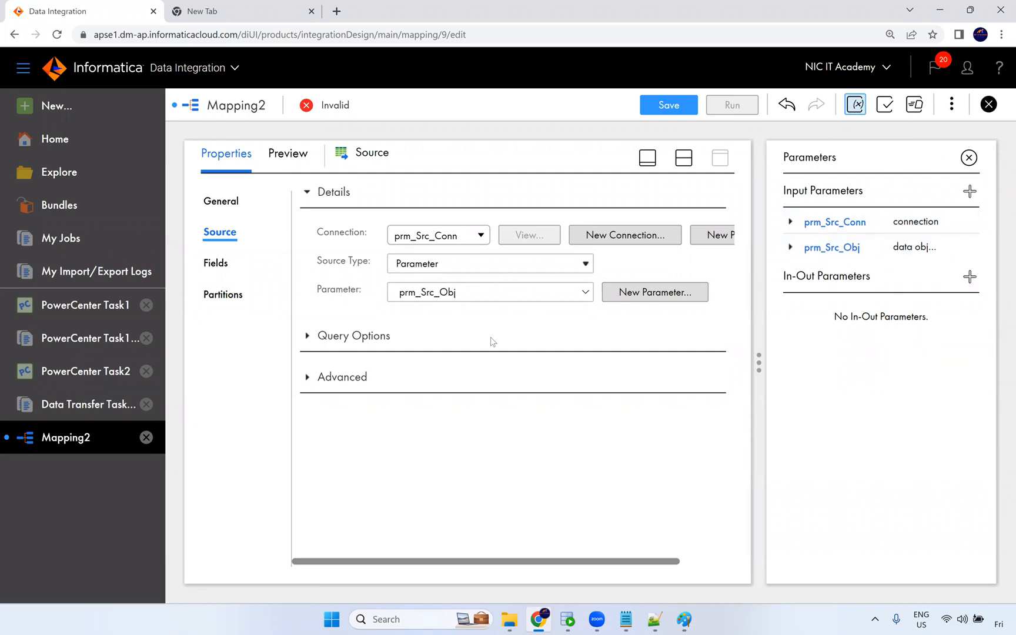
left_click(990, 108)
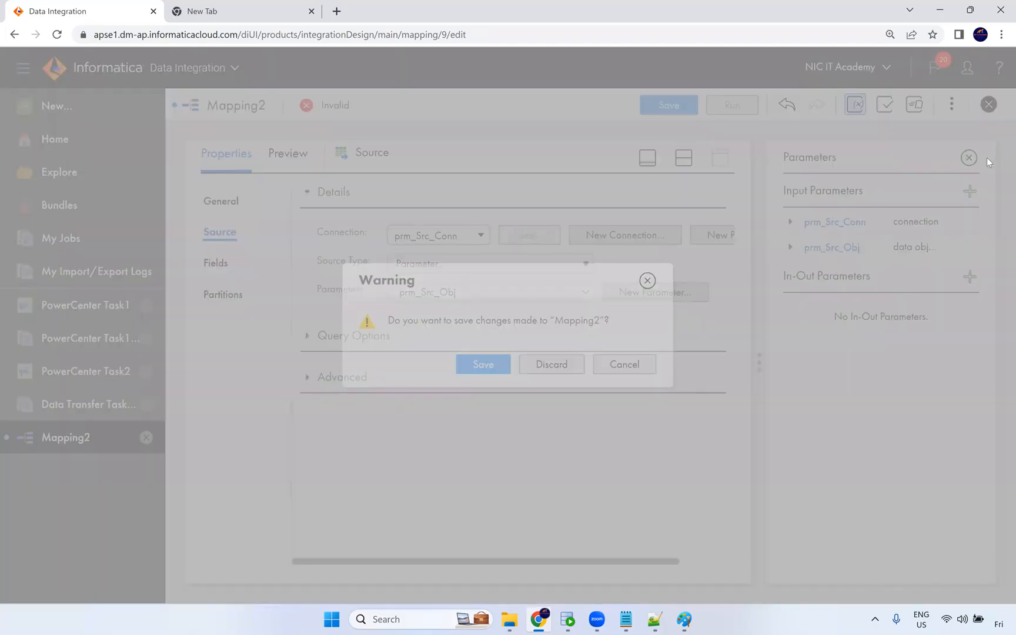
key("Escape")
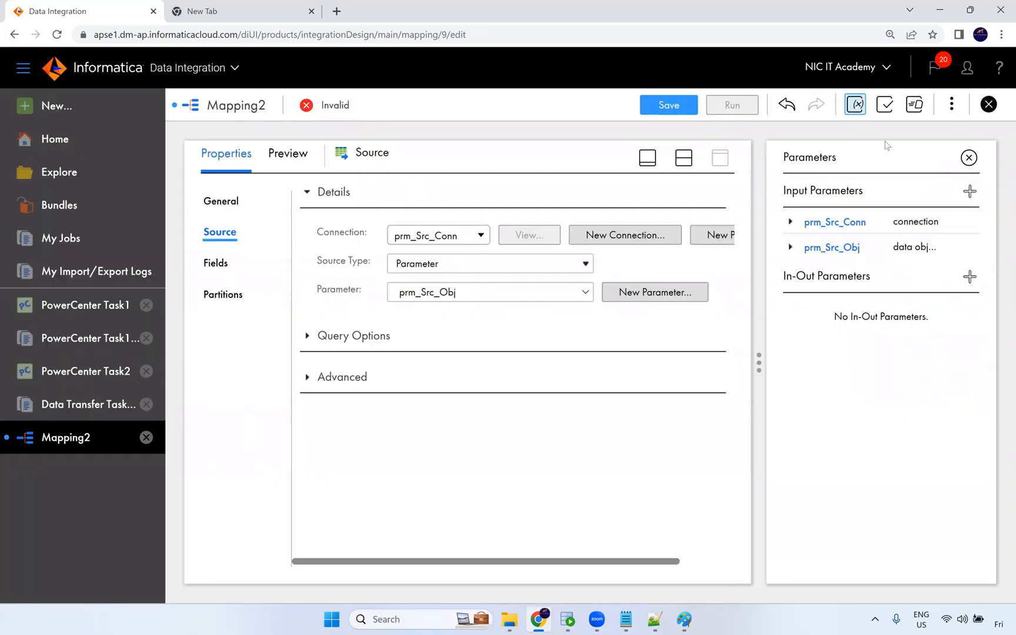
left_click(969, 158)
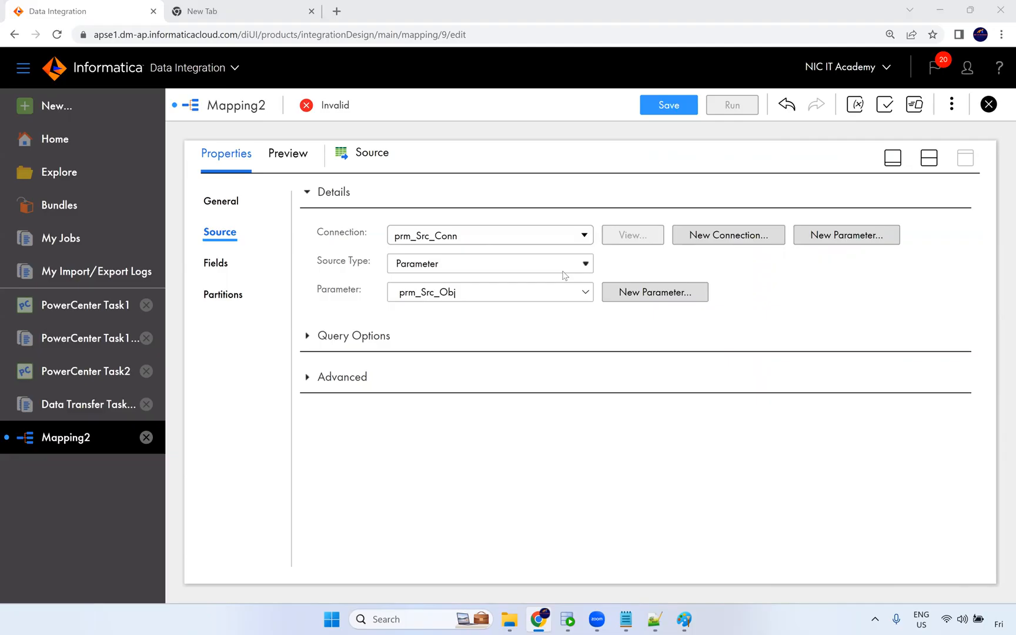
Restore the design canvas, select the Target transformation and open its target properties.
left_click(488, 245)
left_click(708, 262)
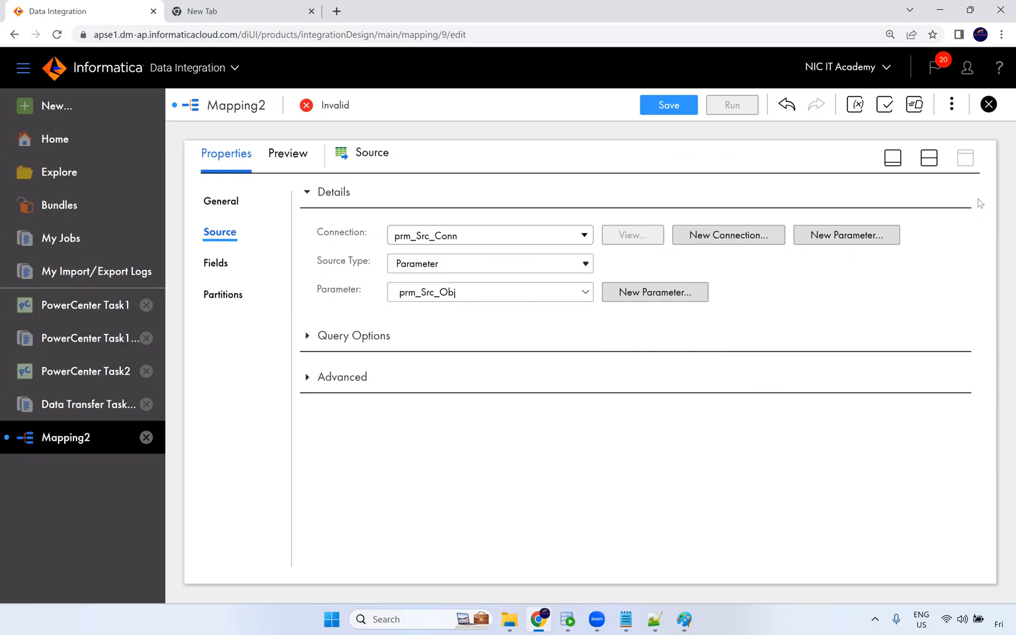
left_click(931, 159)
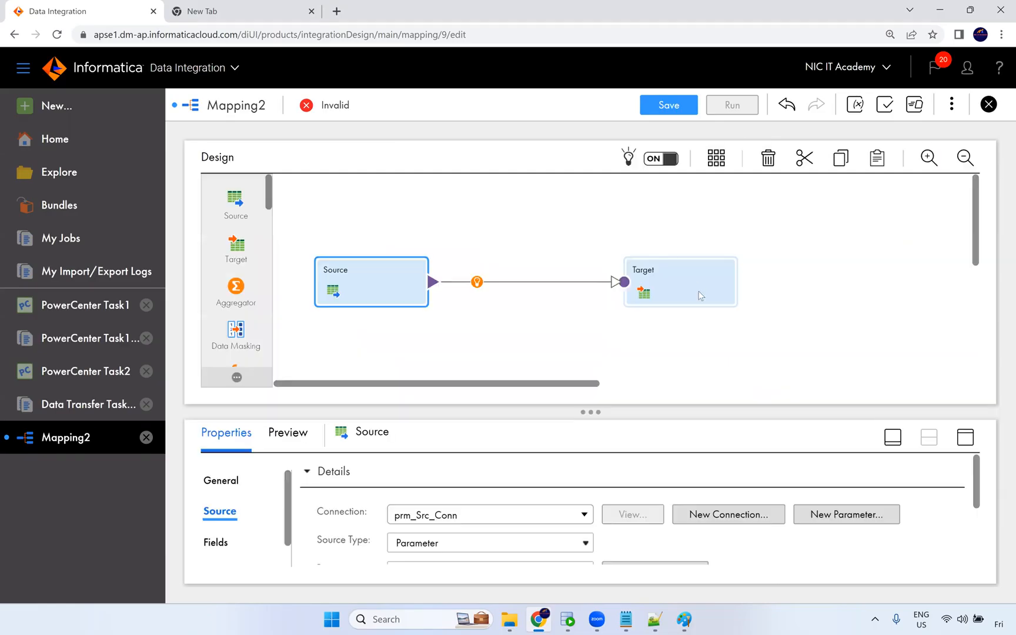
left_click(699, 291)
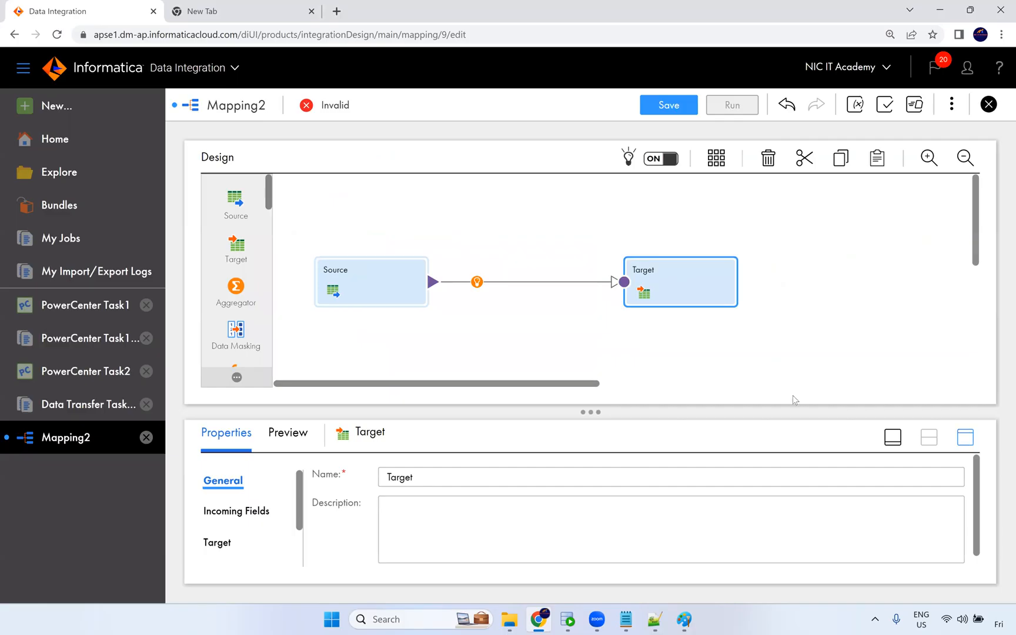
left_click(226, 263)
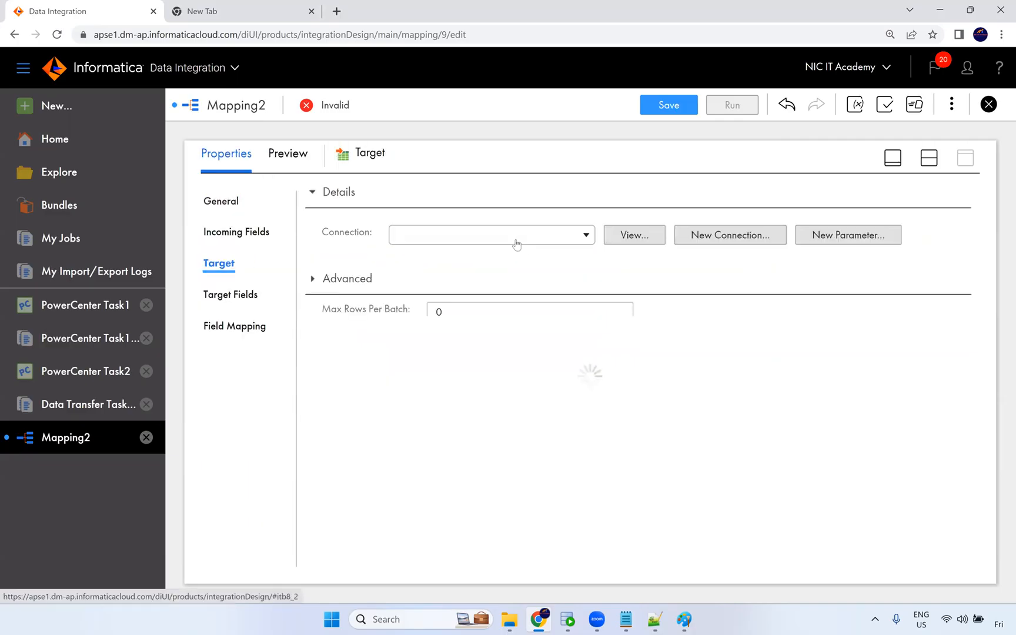
Create a new Oracle connection parameter named prm_Tgt_Conn and assign it as the target connection.
left_click(516, 234)
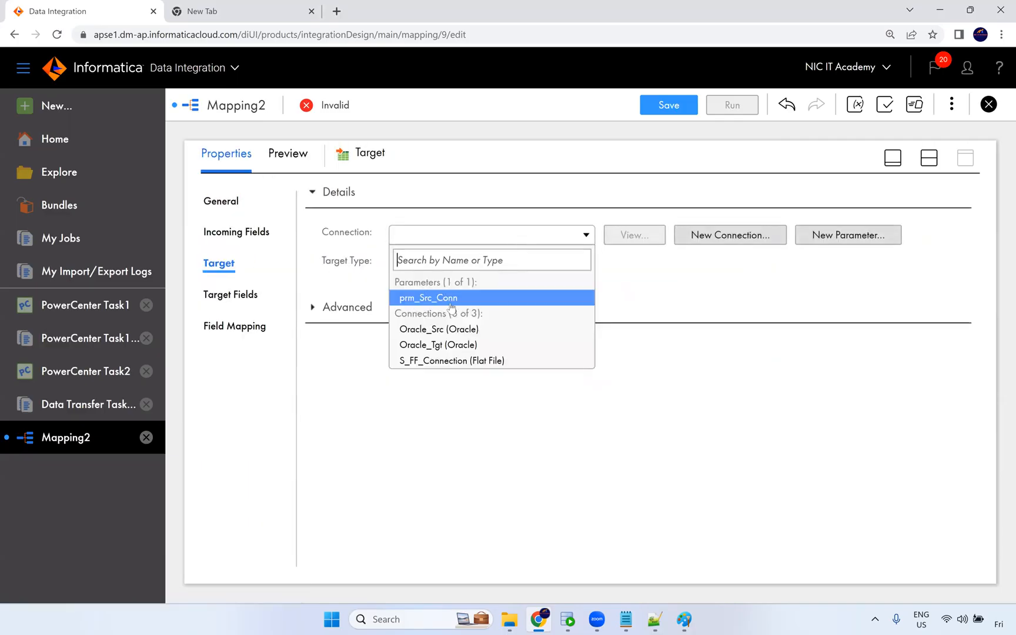
left_click(745, 240)
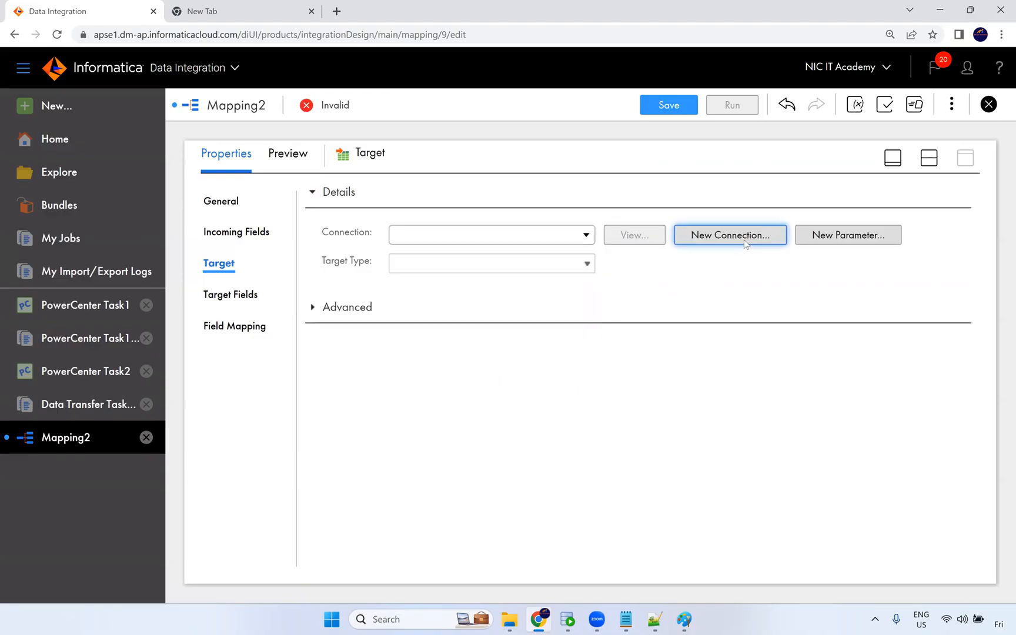
left_click(745, 241)
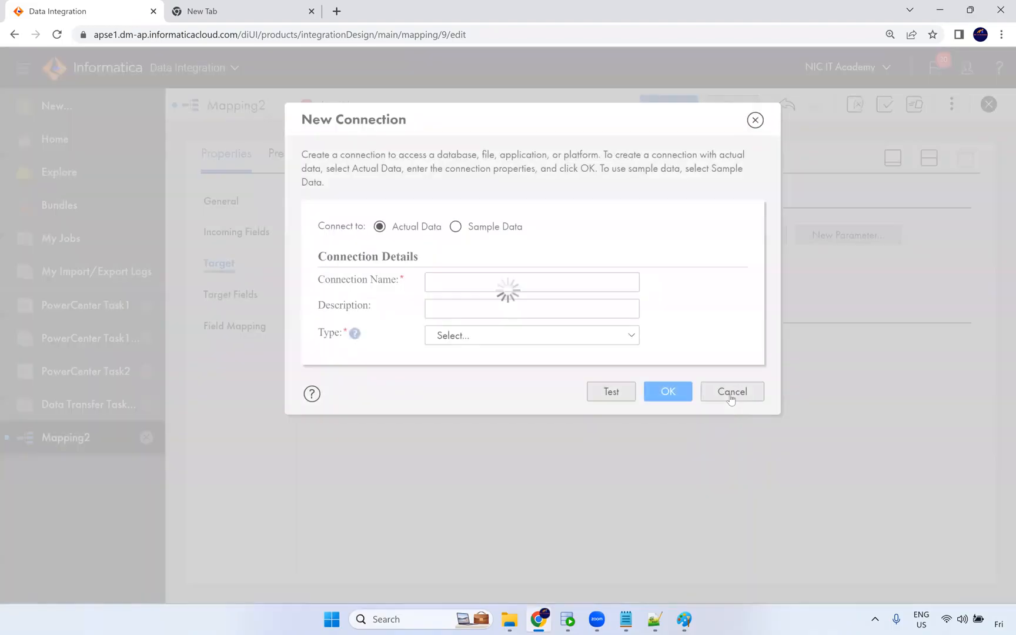
left_click(731, 399)
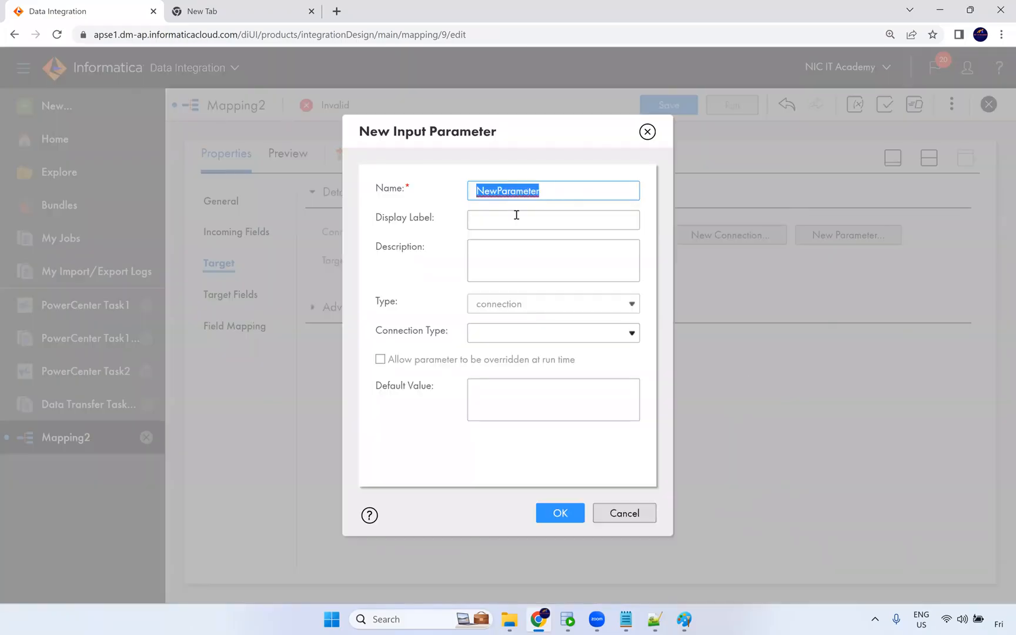
type("prm_Tgt_Conn")
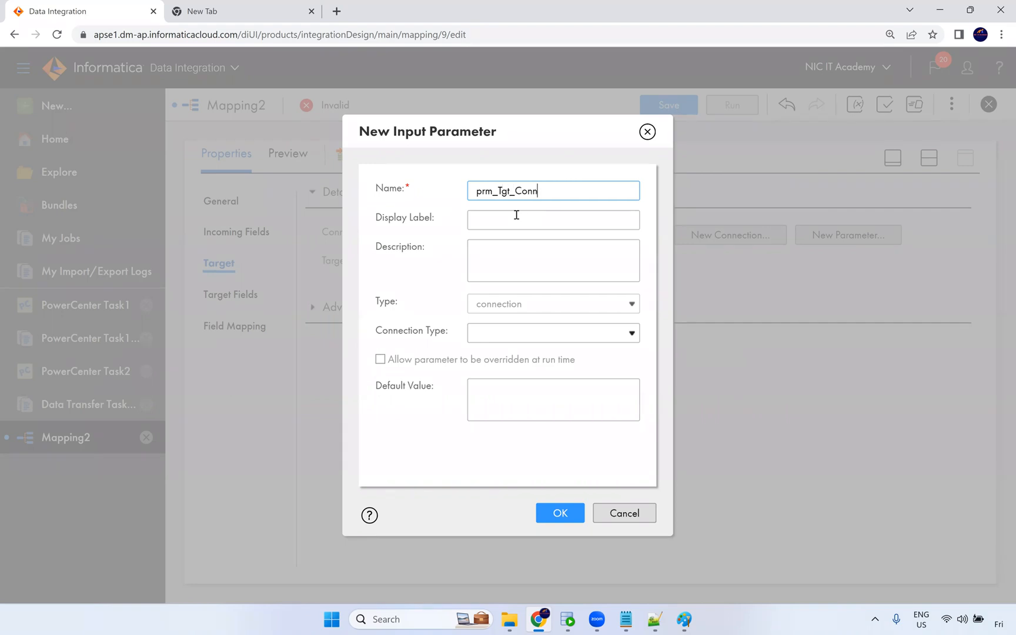
left_click(547, 333)
left_click(518, 448)
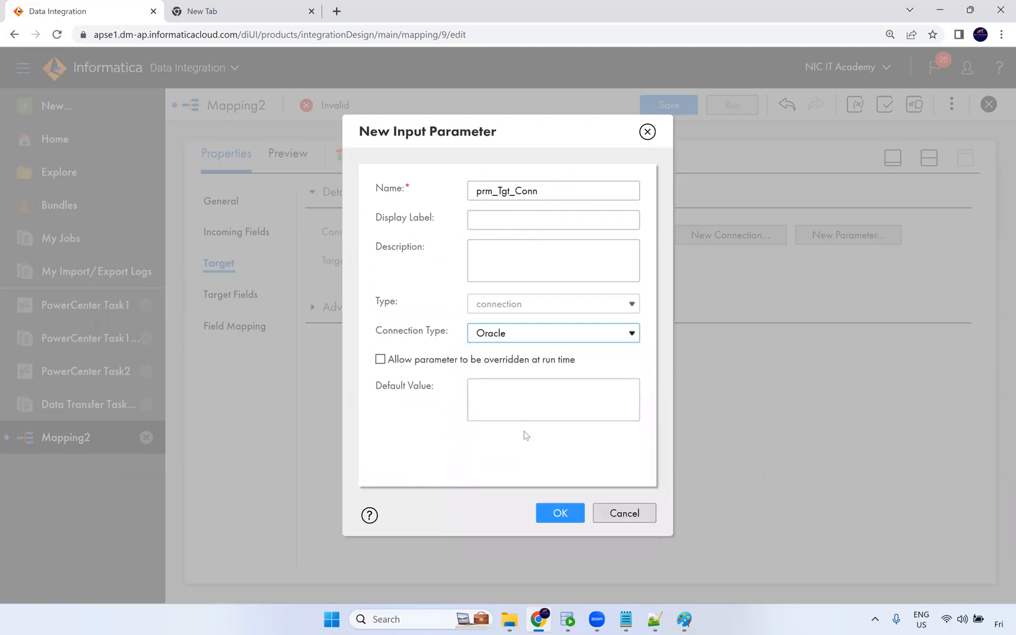
left_click(560, 512)
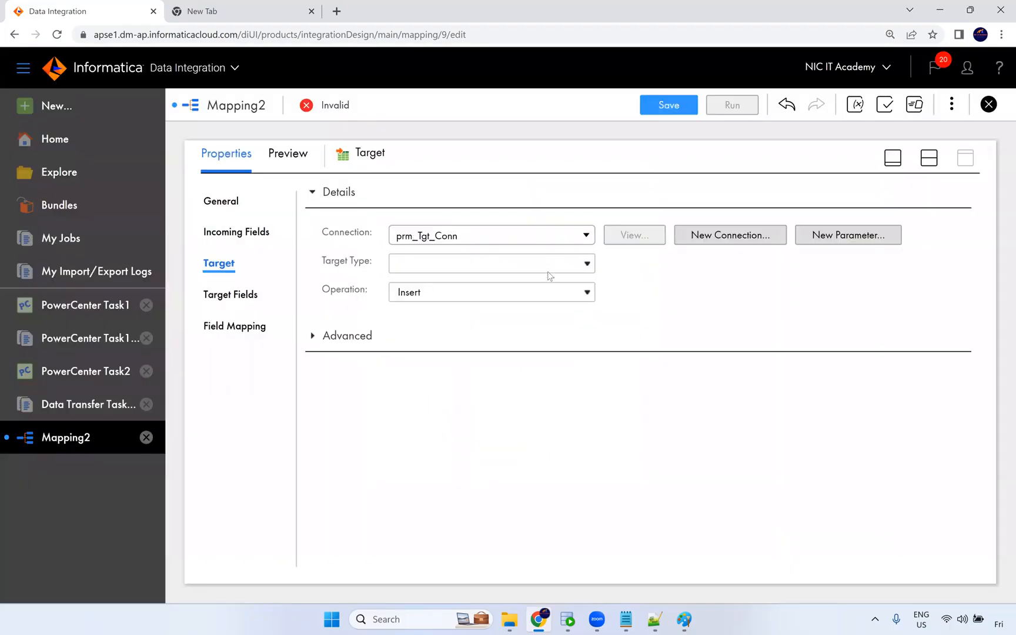
Set the target type to Parameter and create a data object parameter named prm_Tgt_Obj for it.
left_click(550, 266)
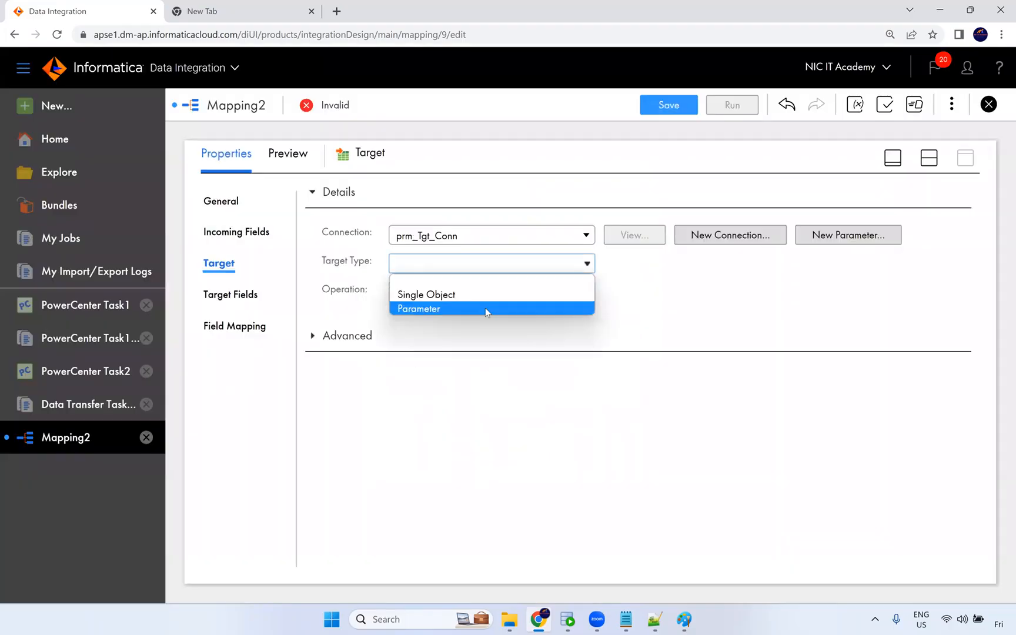
left_click(485, 307)
left_click(648, 299)
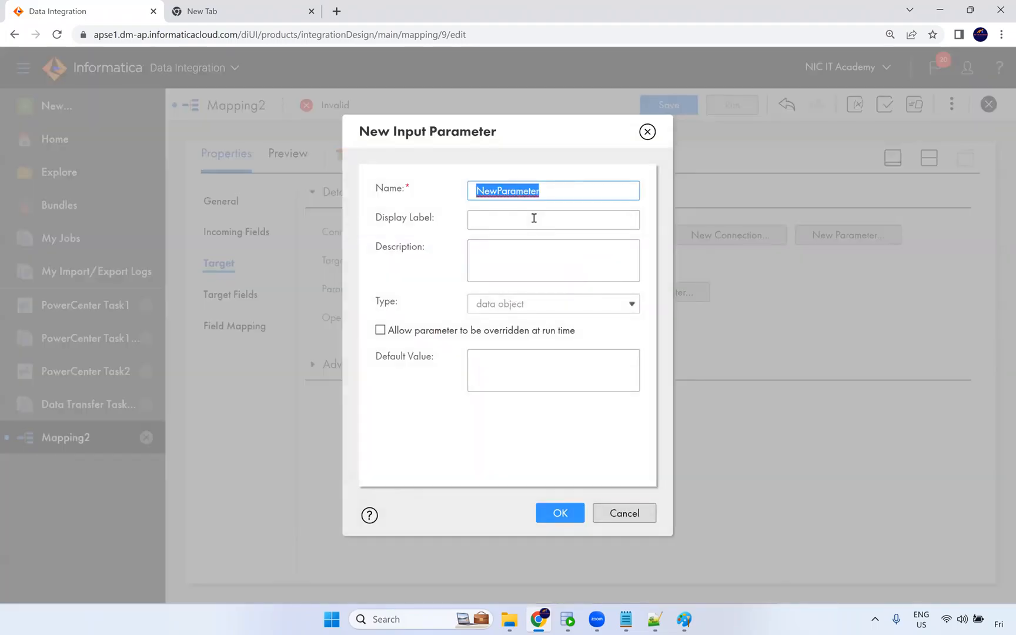
type("Tgt_Obj")
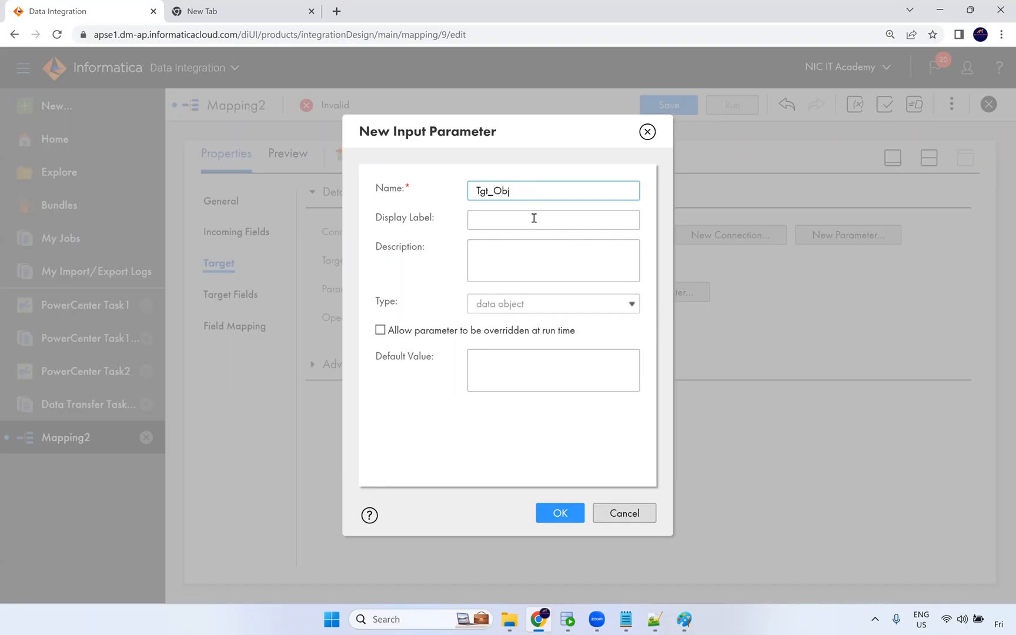
key("Home")
type("prm_")
left_click(566, 512)
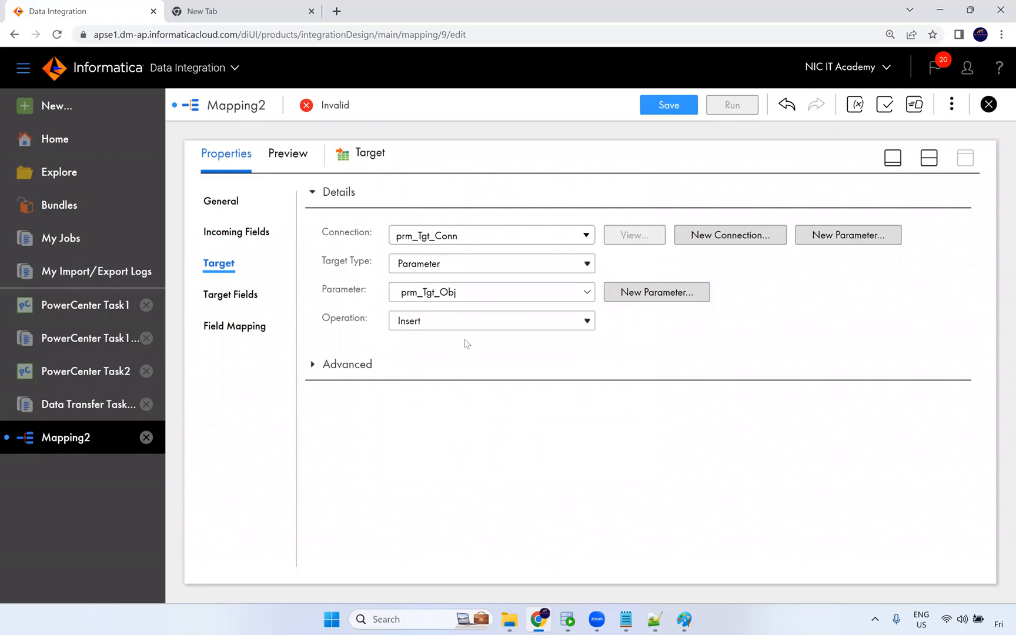
Review the available target operation options.
left_click(426, 327)
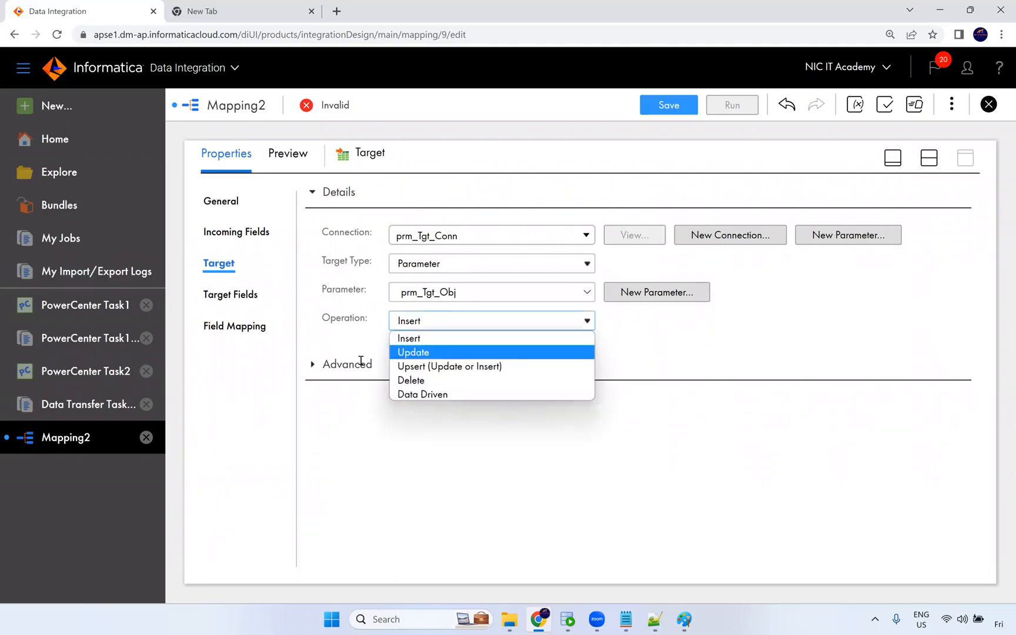
left_click(356, 304)
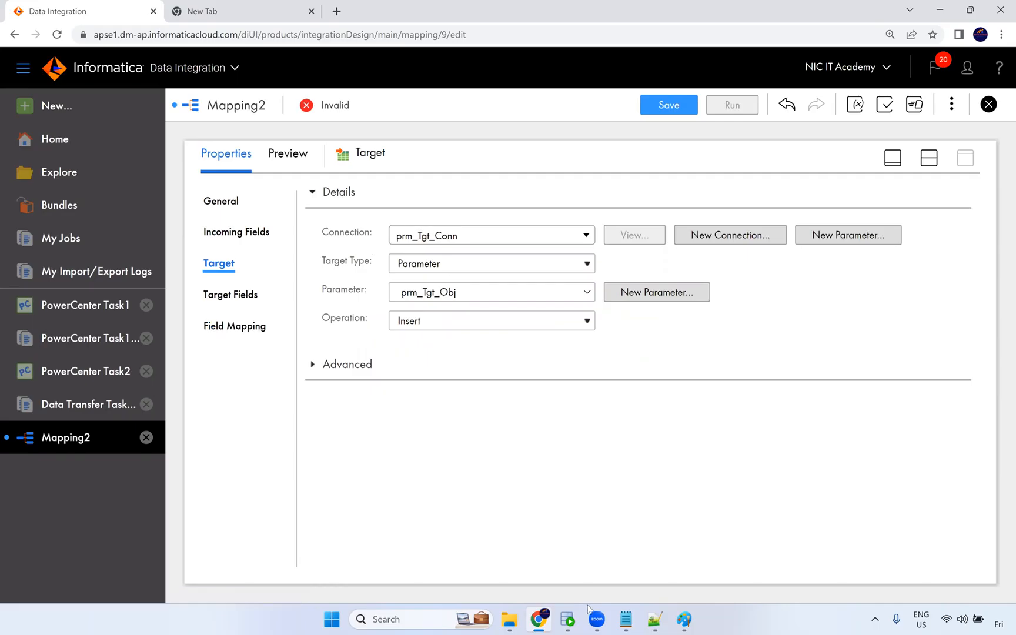
Switch to Paint, draw check marks beside the four source tables and undo them.
left_click(684, 619)
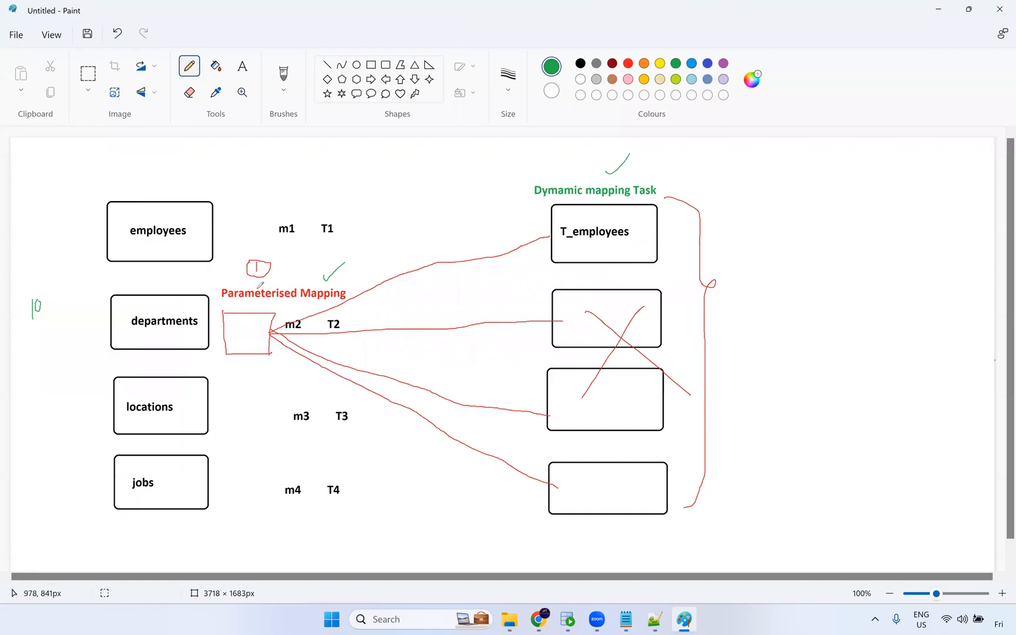
left_click_drag(183, 221, 204, 208)
left_click_drag(176, 309, 194, 295)
left_click_drag(175, 395, 194, 395)
left_click_drag(171, 474, 196, 460)
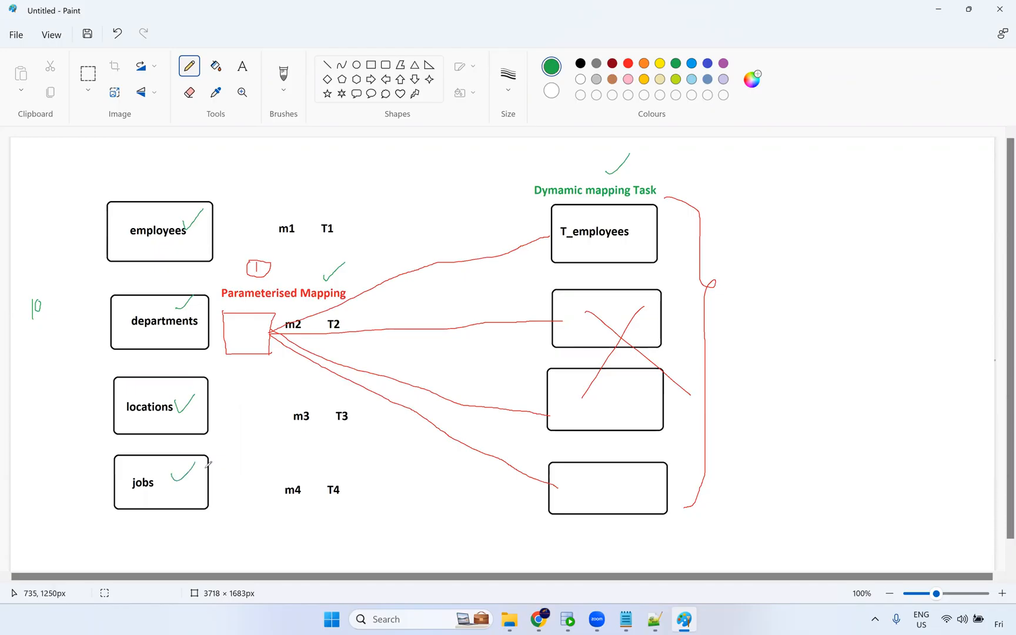
key("ctrl+z")
key("ctrl+z")
key("ctrl+z")
key("ctrl+z")
Return to the mapping, rename it m_Parameterised_Mapping and save it.
key("alt+Tab")
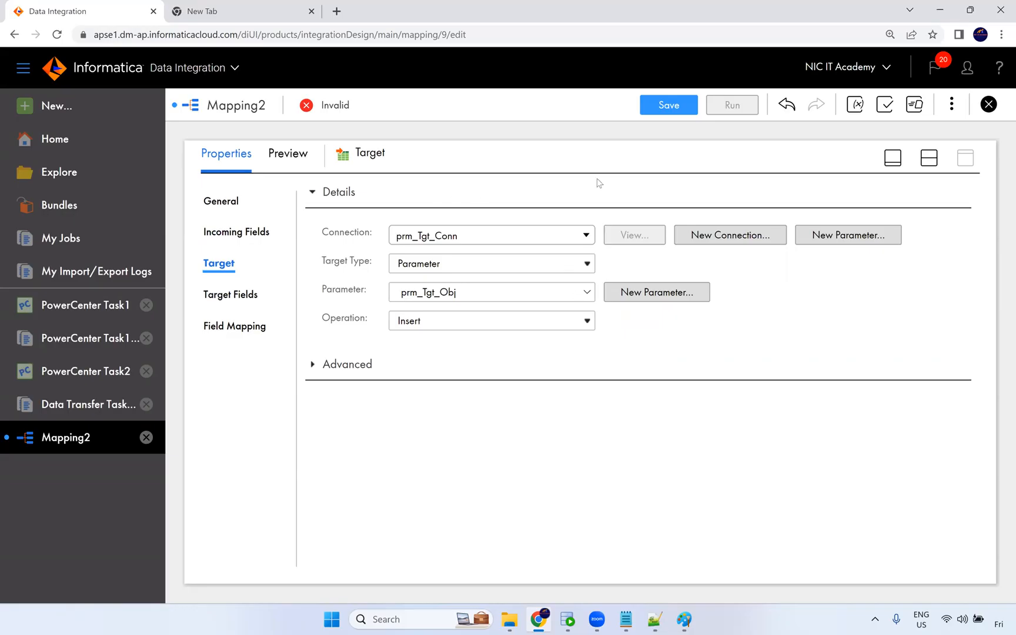
left_click(931, 158)
left_click(495, 238)
left_click(420, 471)
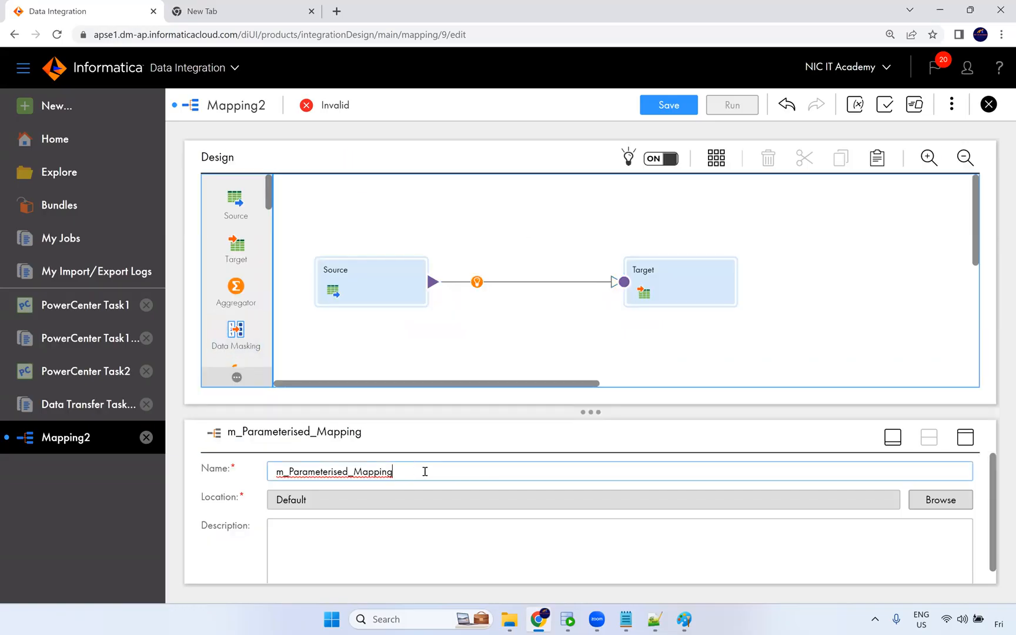
left_click(665, 105)
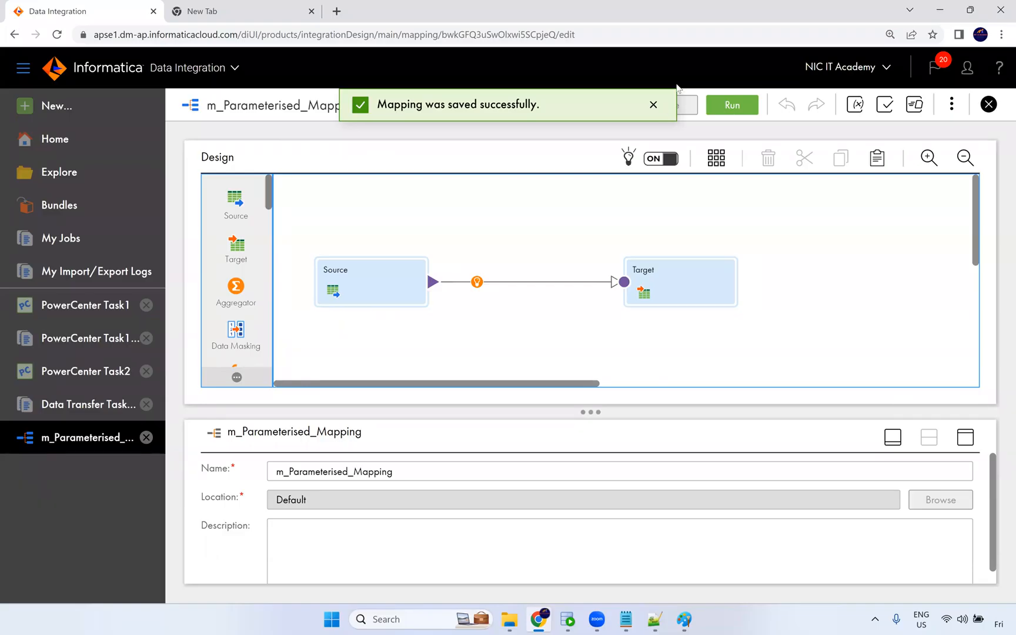
left_click(654, 106)
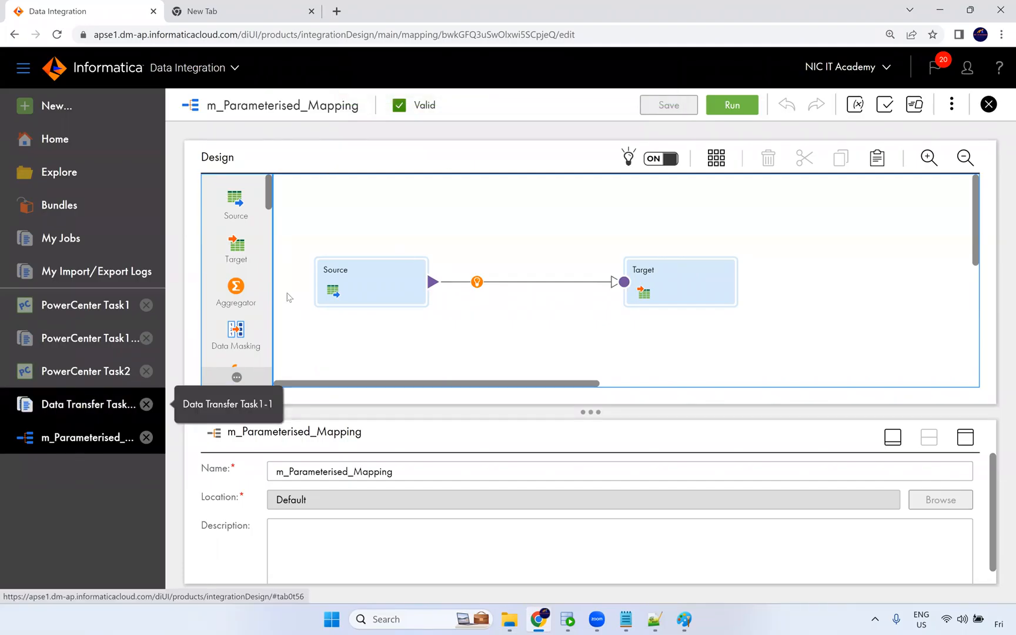
Create a new Dynamic Mapping Task asset.
left_click(97, 107)
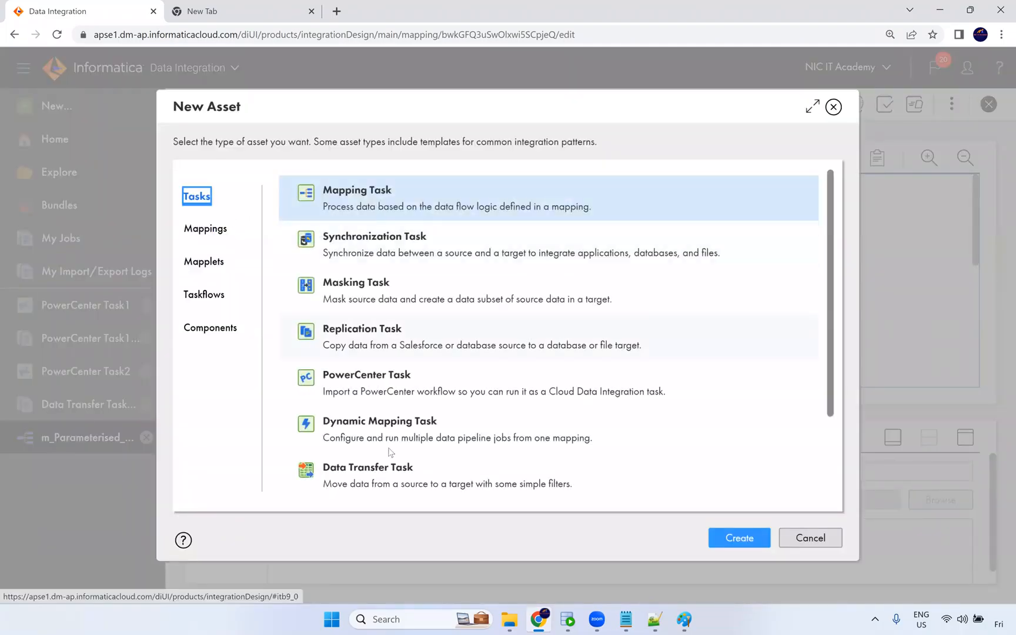
left_click(403, 432)
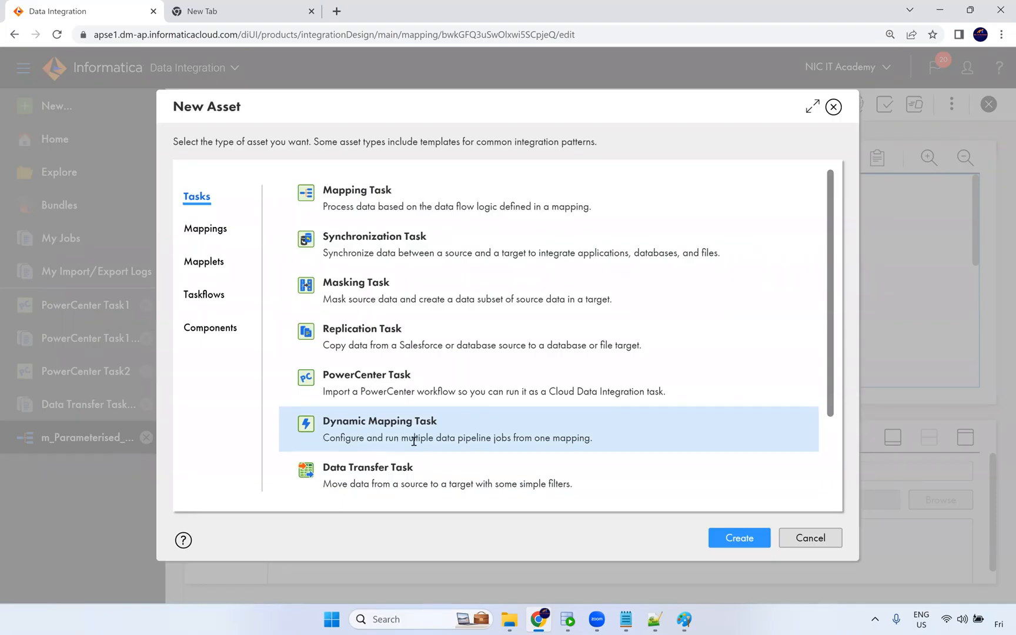
left_click_drag(428, 440, 601, 443)
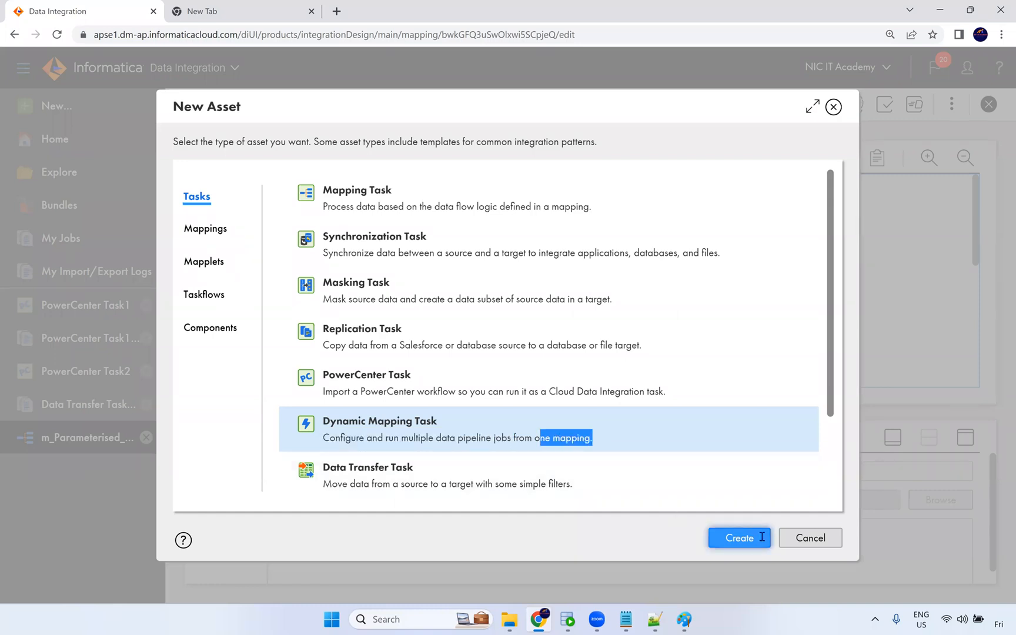
left_click(760, 539)
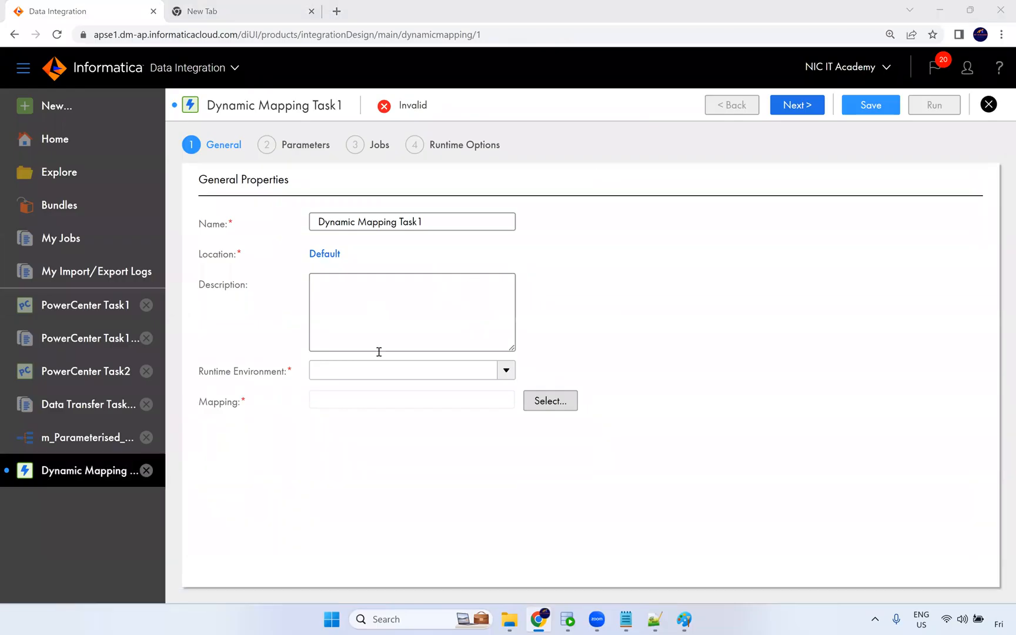
Set the task's runtime environment to NIC and select m_Parameterised_Mapping as its mapping.
left_click(385, 374)
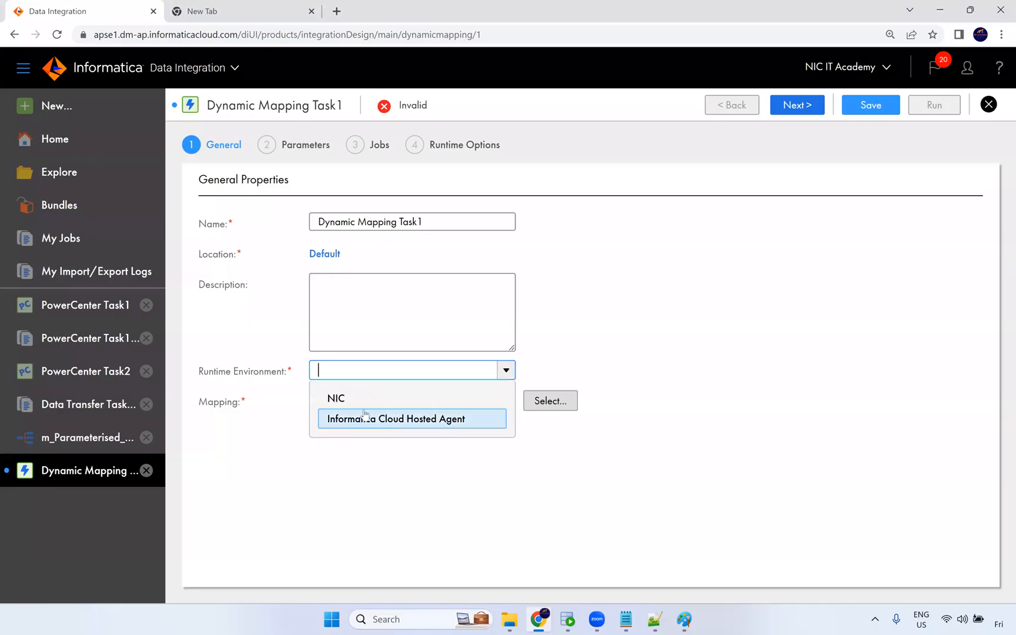
left_click(333, 399)
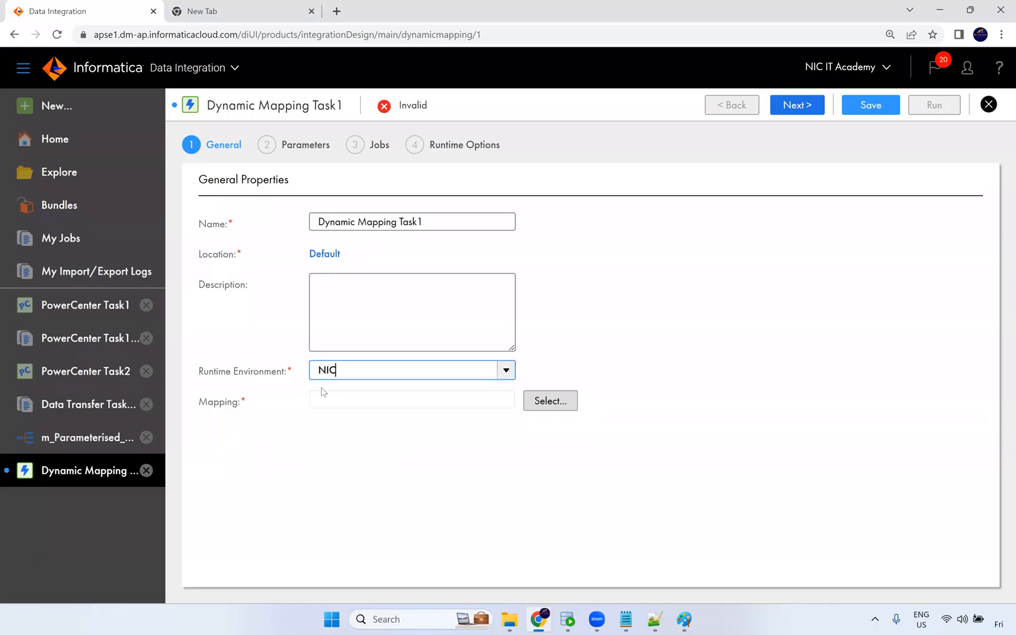
left_click(359, 407)
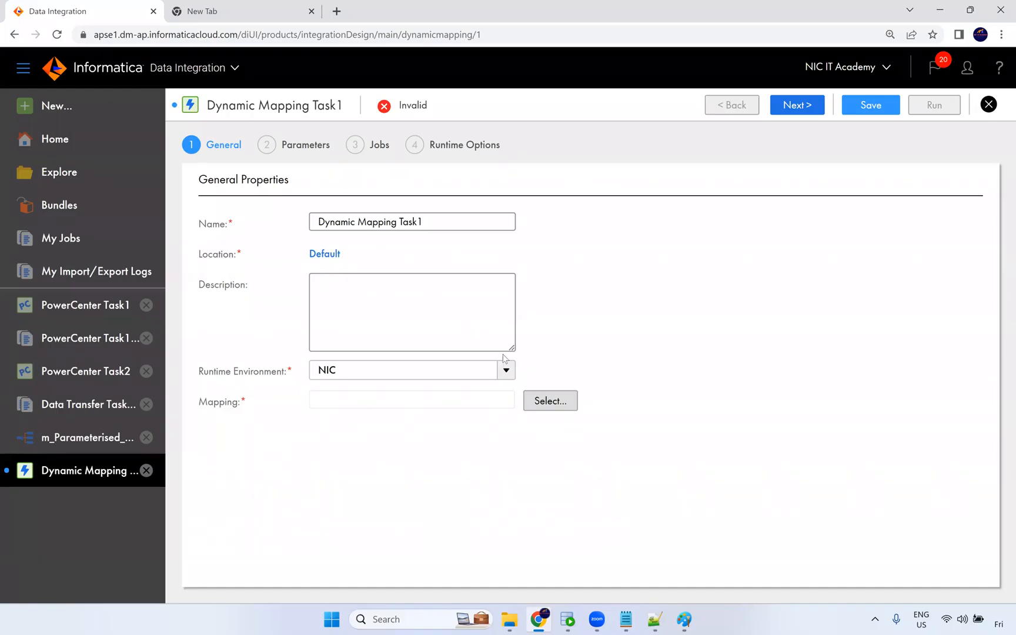
left_click(538, 401)
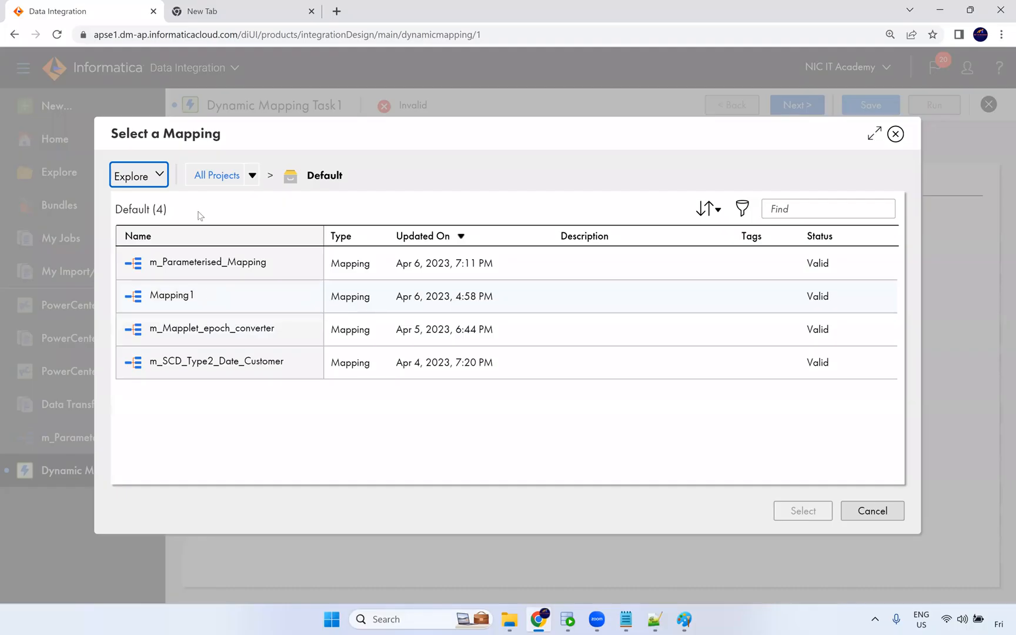
left_click(241, 276)
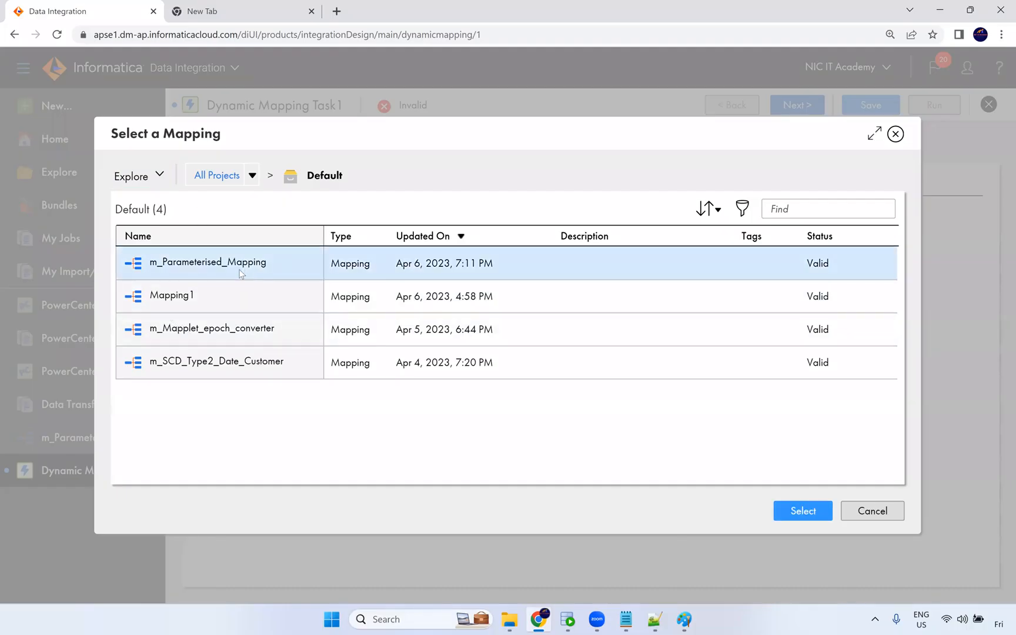
left_click(785, 522)
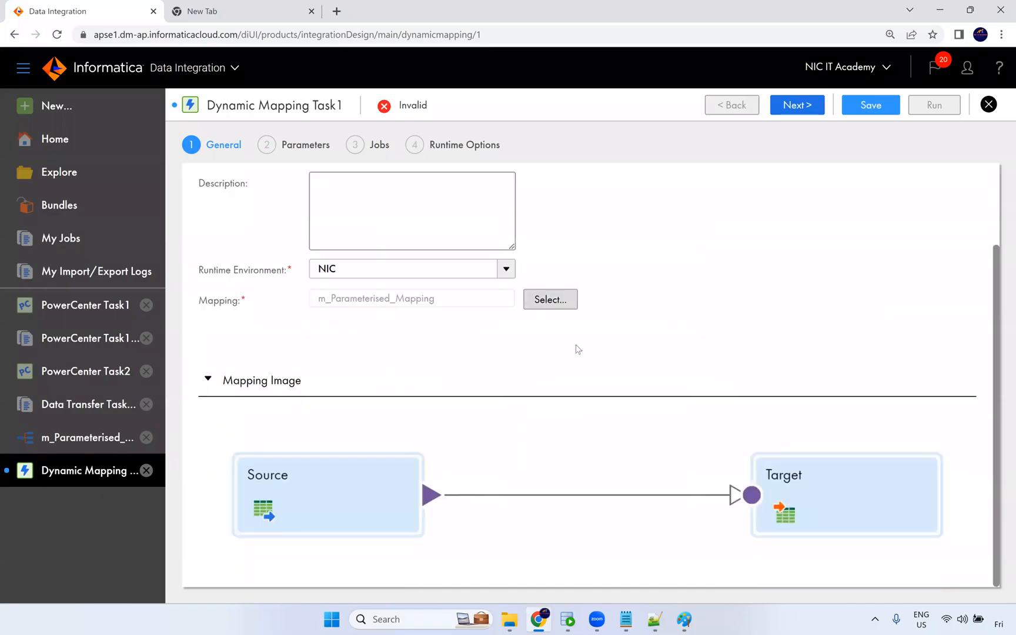
Move on to the Parameters page and set the scope of prm_Src_Conn and prm_Src_Obj to Default.
scroll(810, 363, "up", 2)
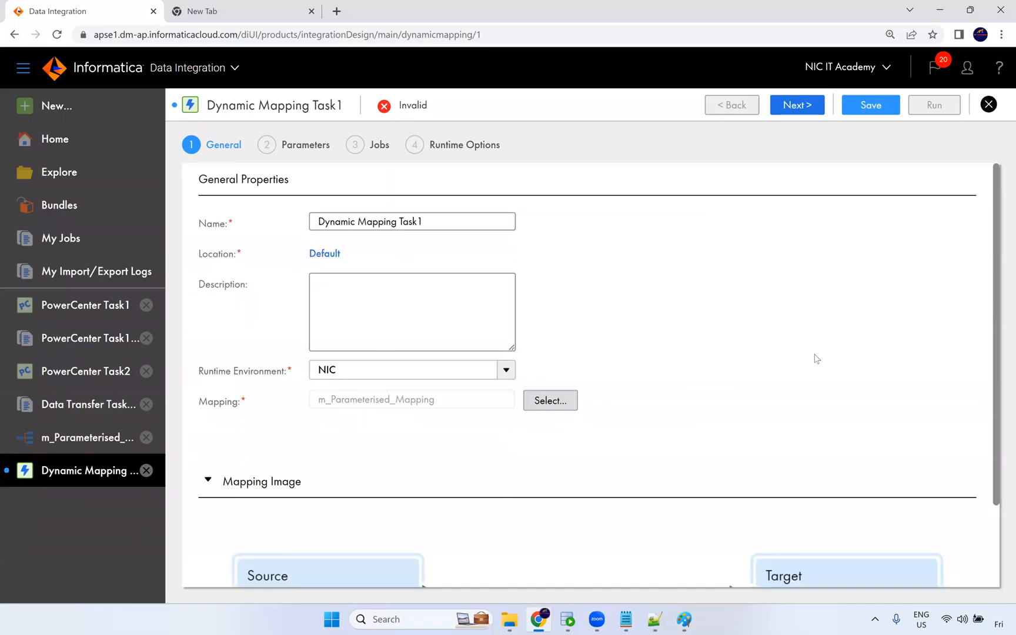
left_click(803, 106)
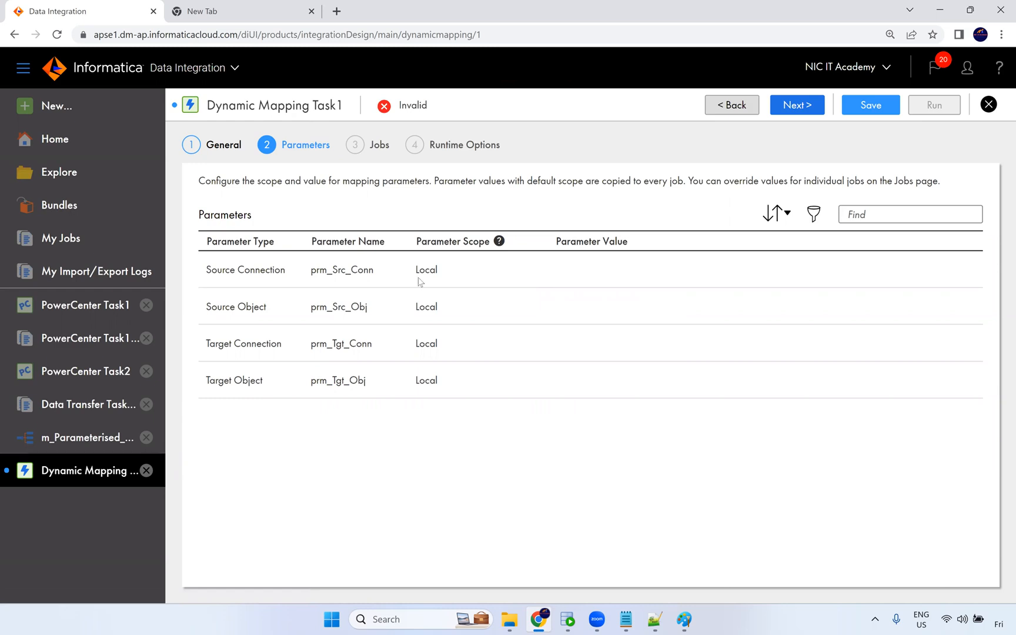
left_click(441, 272)
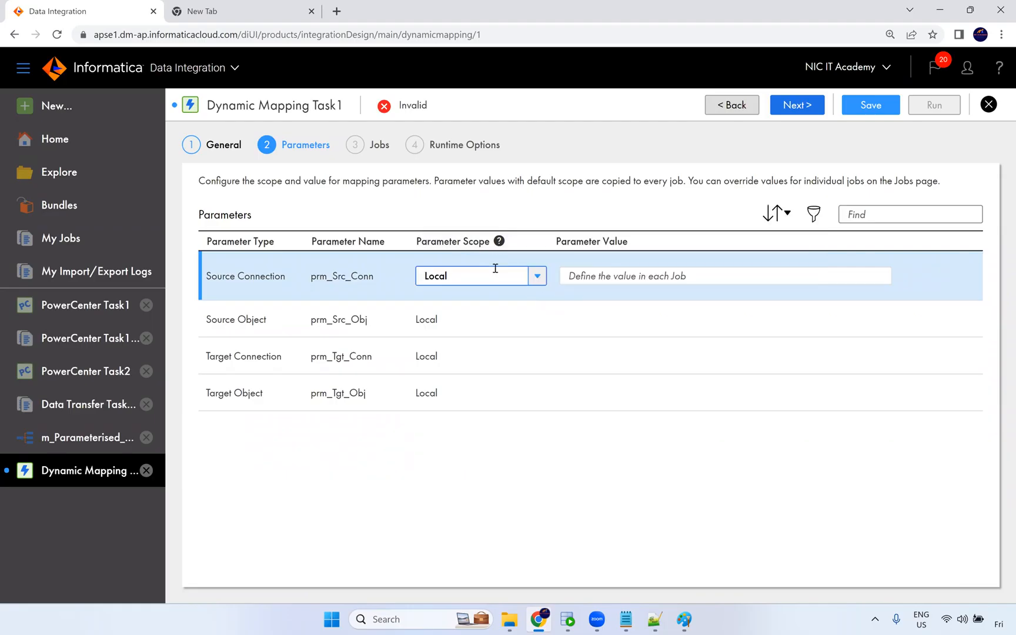
mouse_move(500, 246)
left_click(535, 279)
left_click(464, 304)
left_click(435, 320)
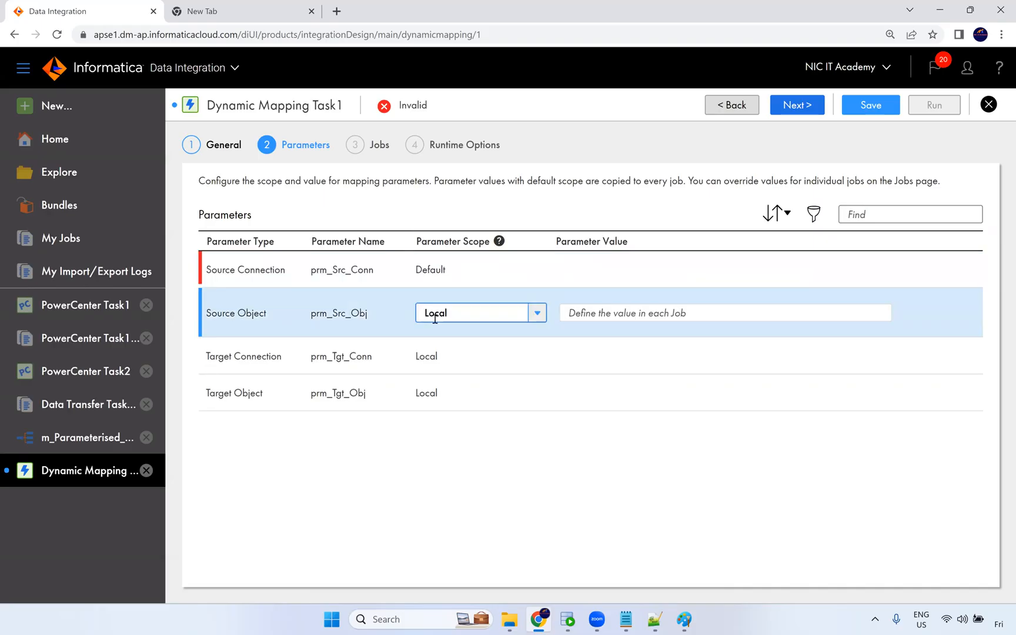
left_click(435, 317)
left_click(450, 339)
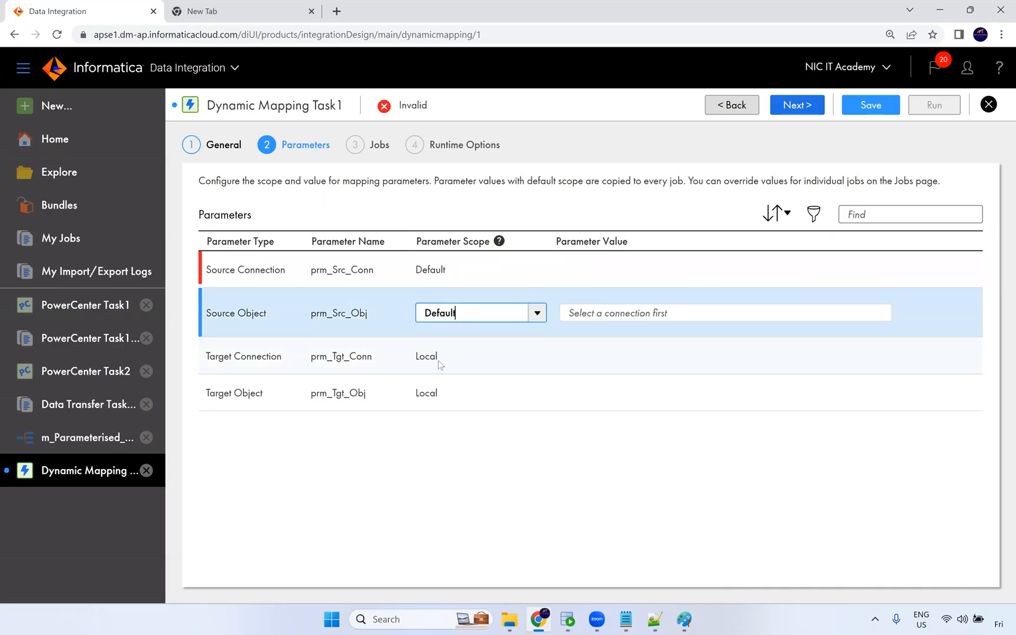
Set the parameter scope of prm_Tgt_Conn and prm_Tgt_Obj to Default.
left_click(438, 364)
left_click(447, 348)
left_click(445, 378)
left_click(444, 406)
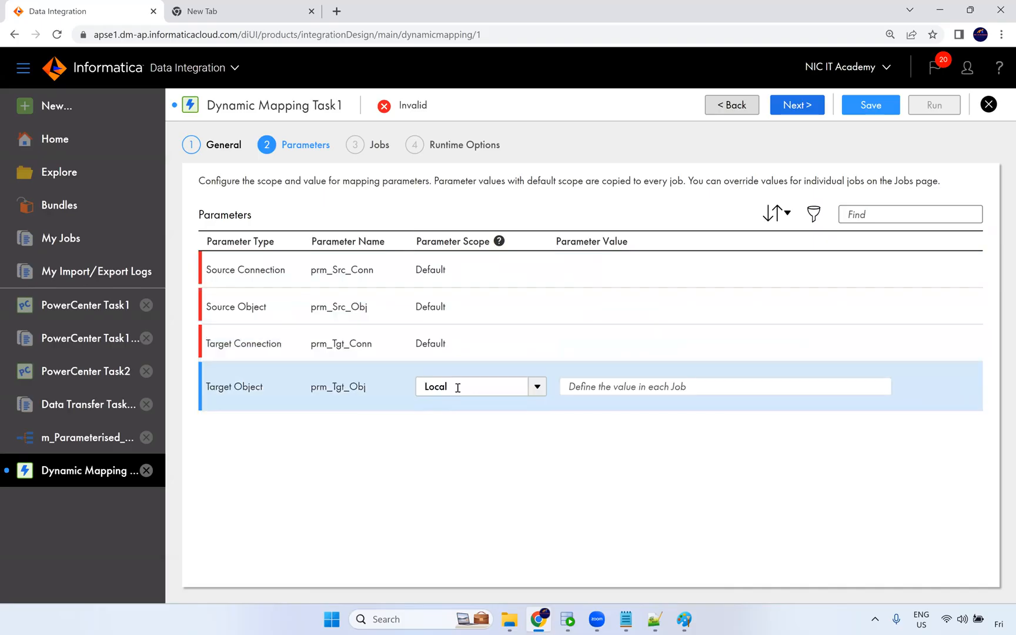
left_click(457, 388)
left_click(454, 419)
left_click(461, 447)
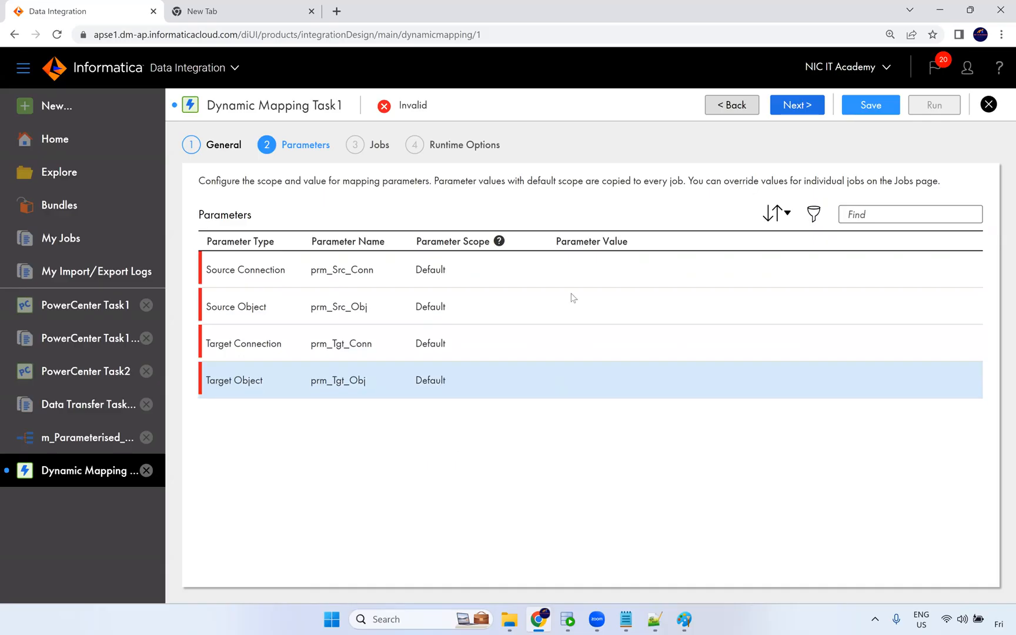
Set the value of prm_Src_Conn to the Oracle_Src (Oracle) connection.
left_click(595, 270)
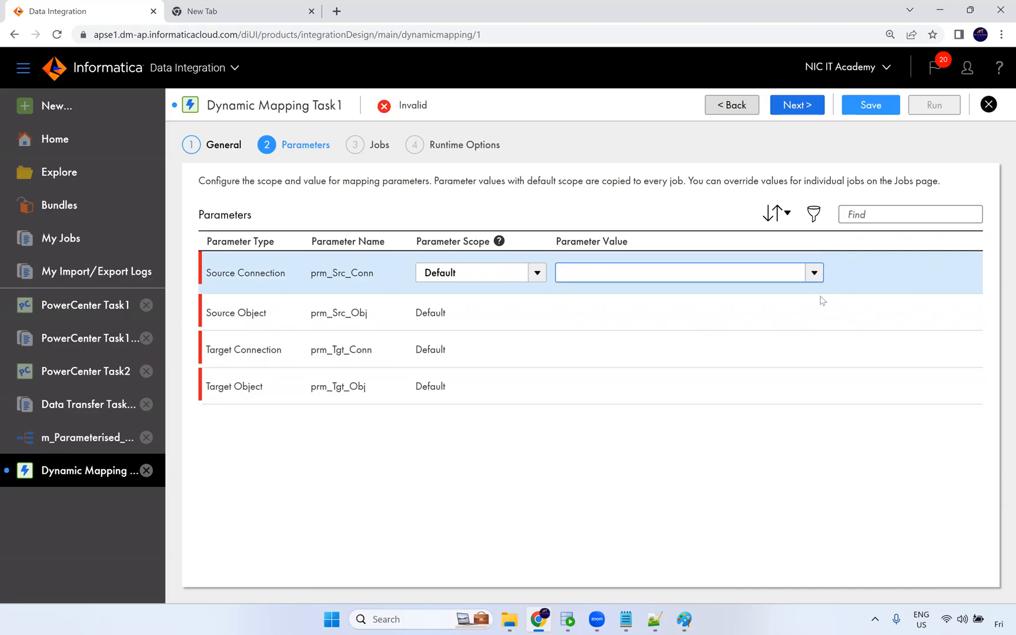
left_click(689, 270)
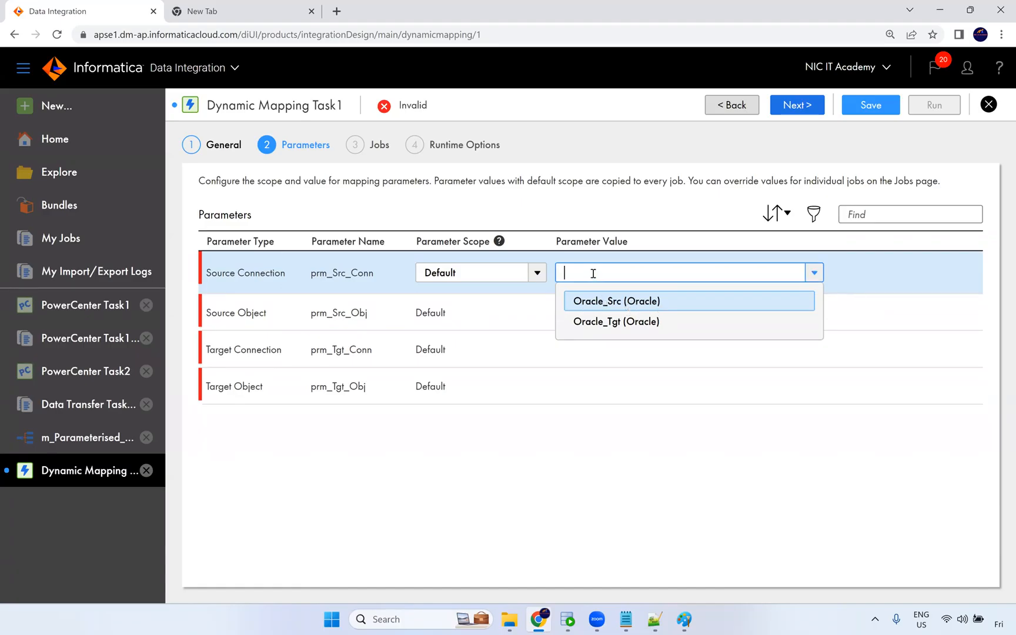
left_click(815, 274)
left_click(815, 274)
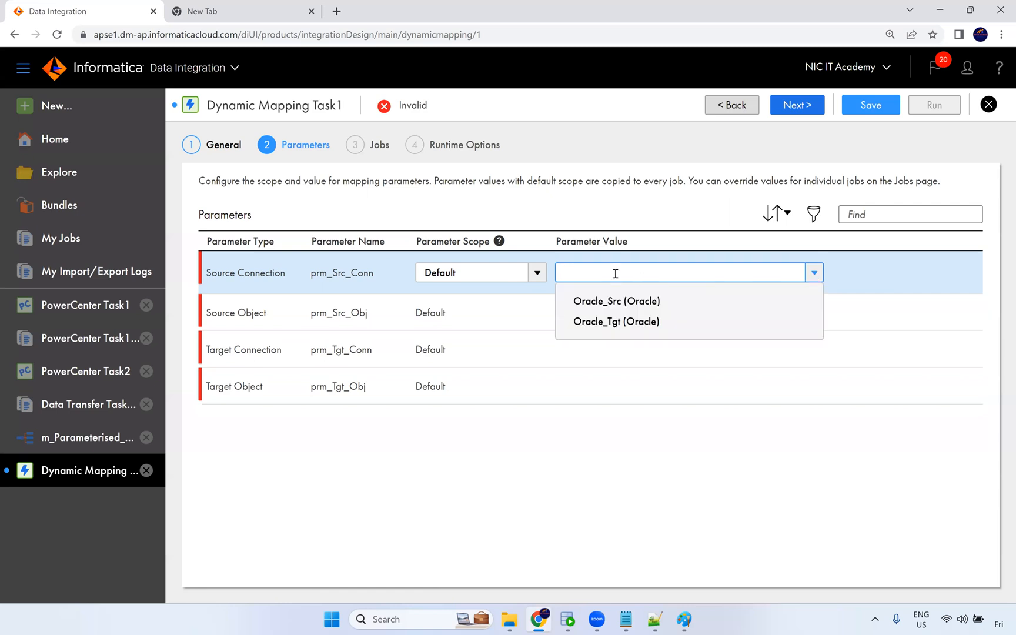
left_click(615, 302)
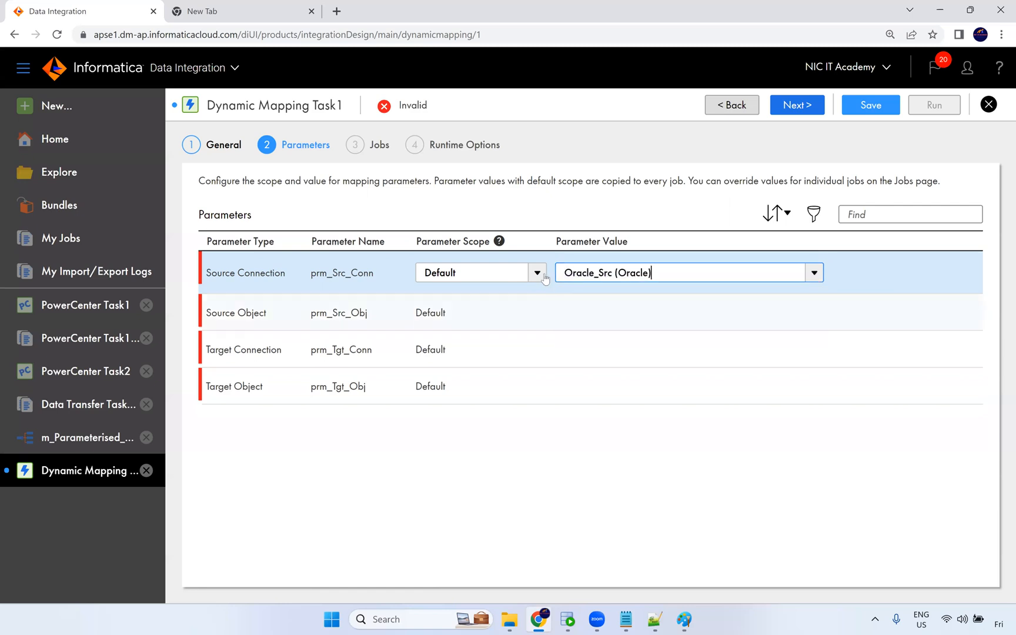
Choose the EMPLOYEES table as the value of the source object parameter prm_Src_Obj.
left_click(613, 316)
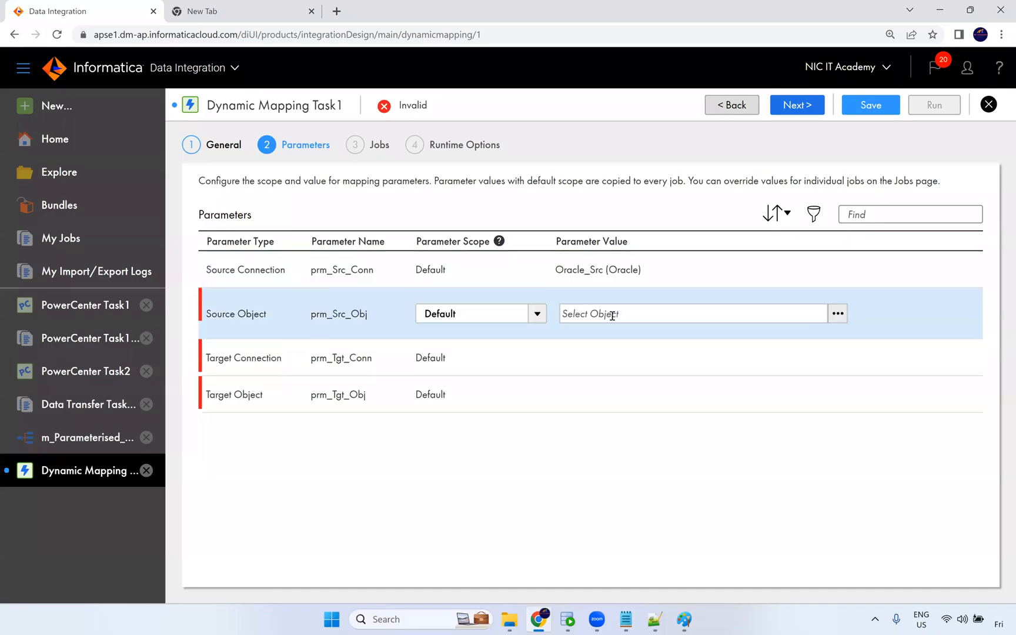
left_click(838, 314)
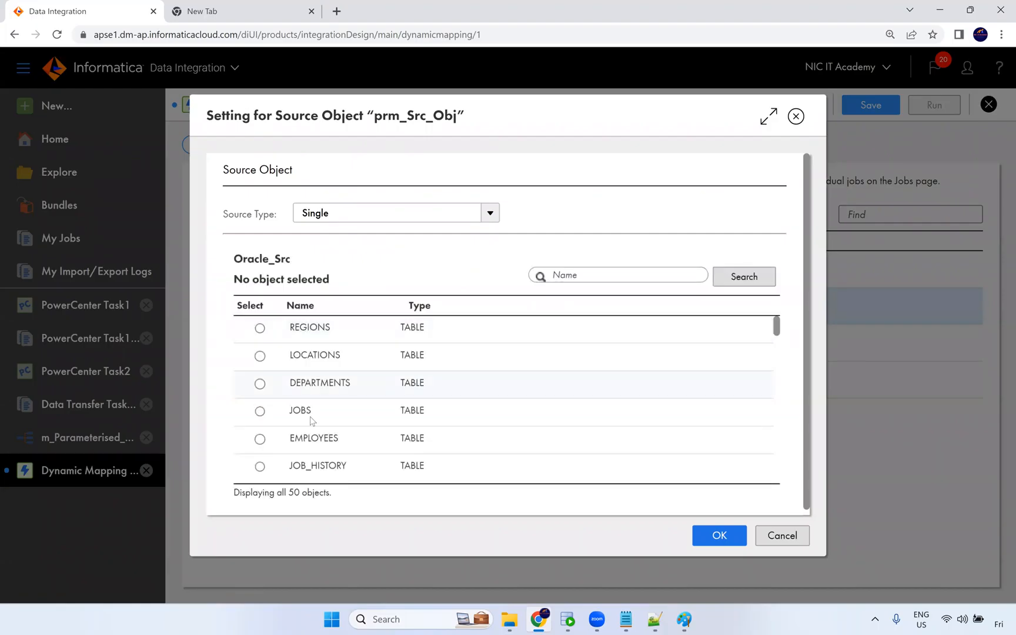
left_click(313, 437)
left_click(732, 544)
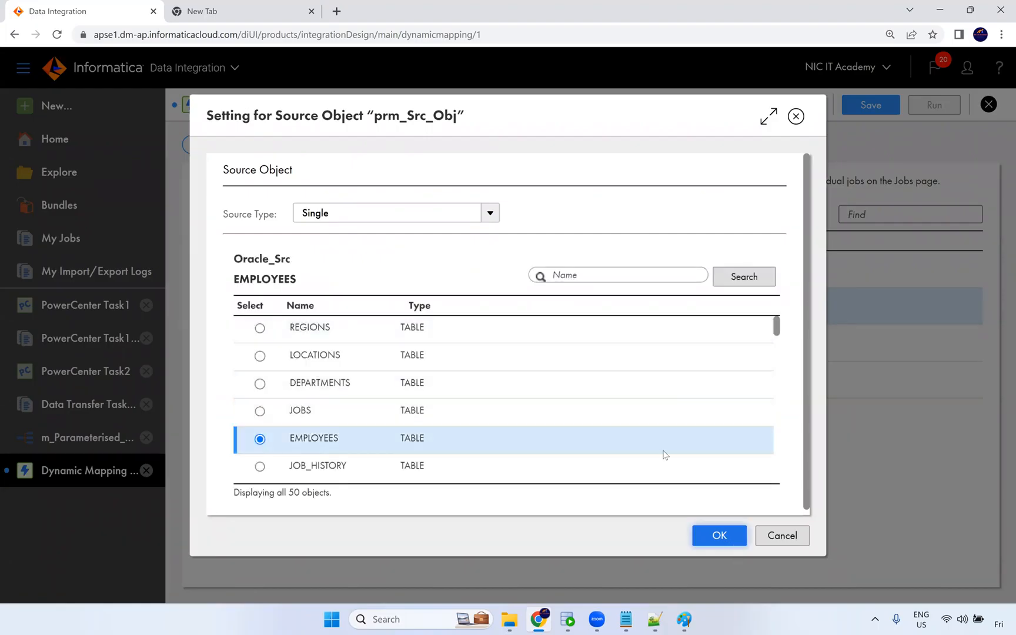
Set the value of prm_Tgt_Conn to the Oracle_Tgt (Oracle) connection.
left_click(594, 347)
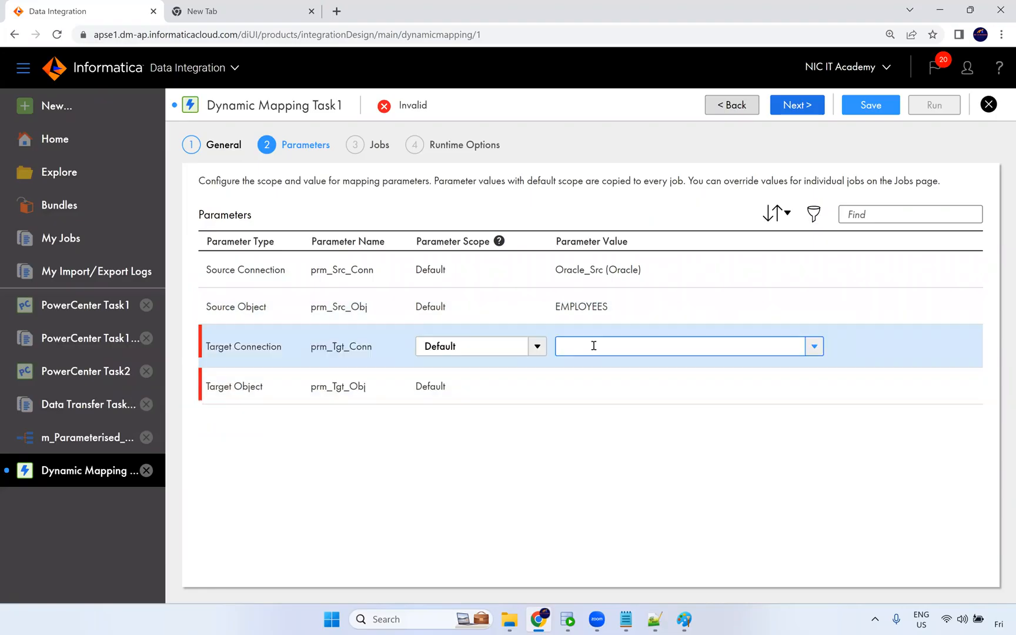
left_click(594, 345)
left_click(608, 392)
Choose the T_EMPLOYEES table as the value of the target object parameter prm_Tgt_Obj.
left_click(594, 388)
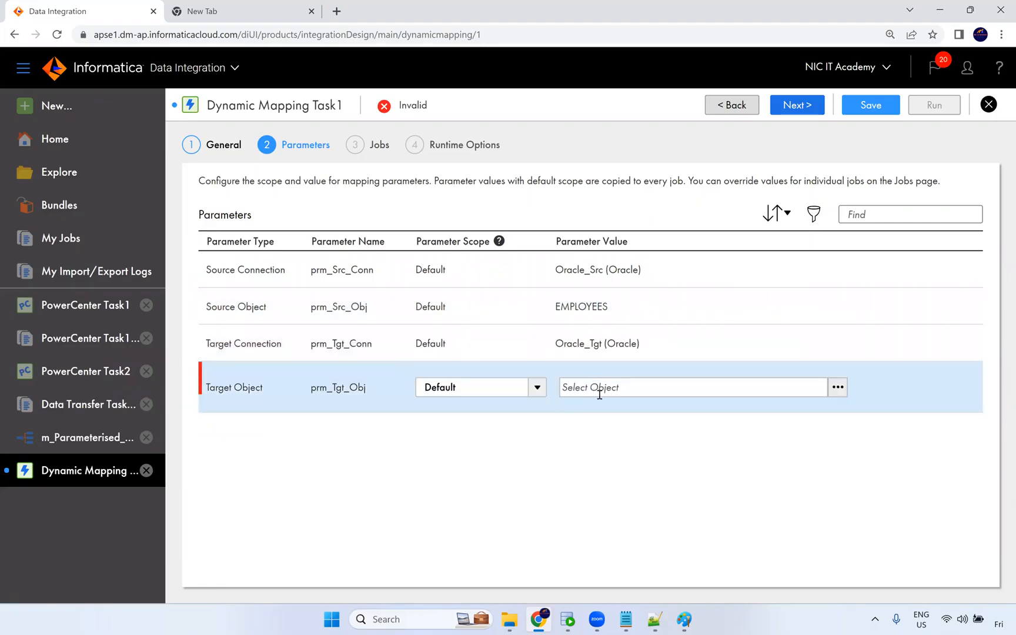
left_click(838, 387)
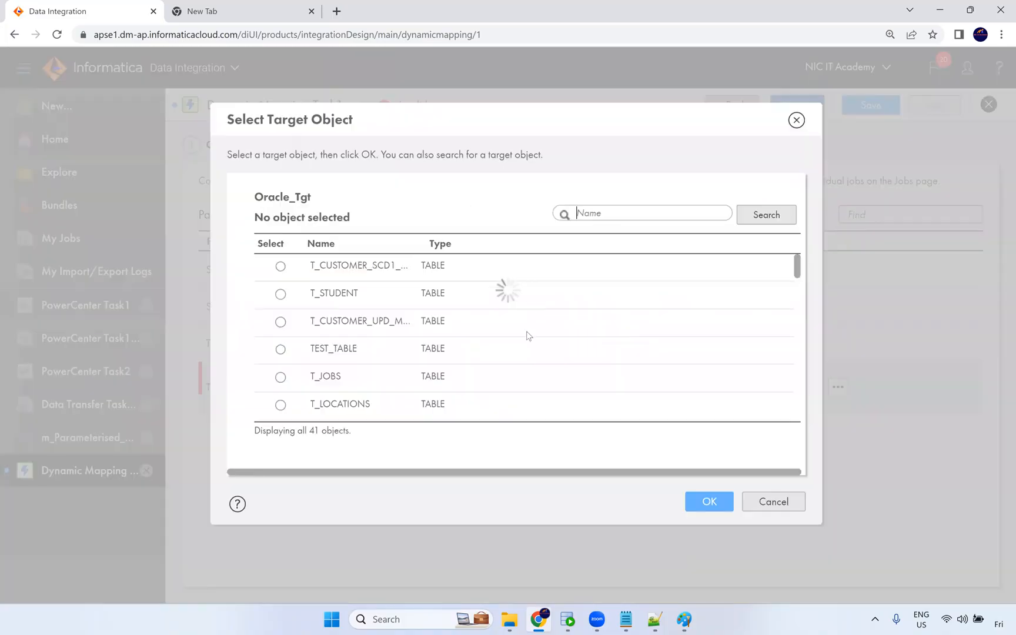
scroll(462, 326, "down", 1)
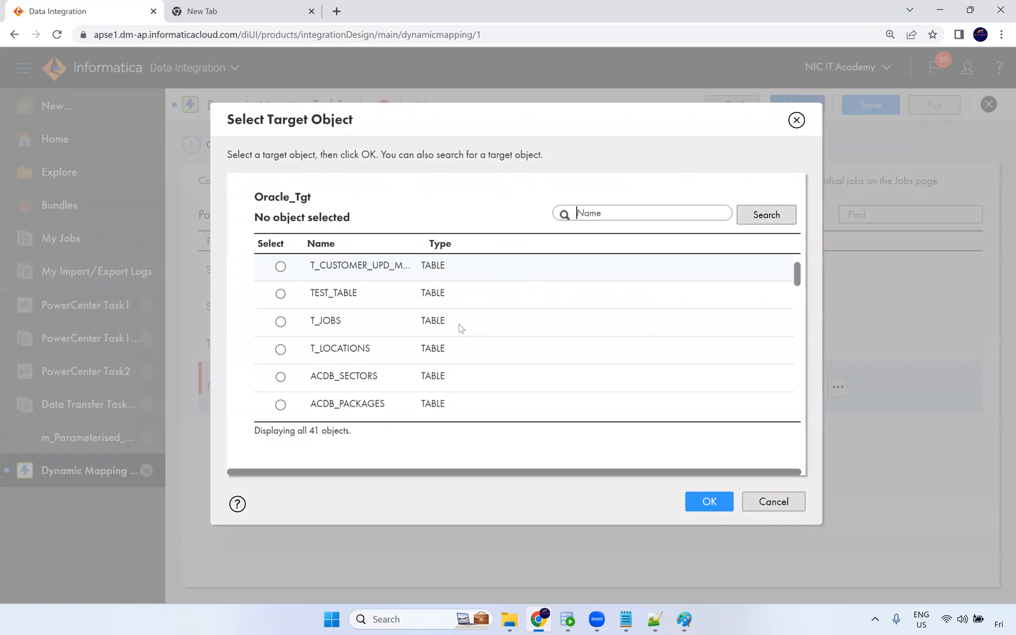
scroll(461, 328, "down", 2)
scroll(430, 352, "down", 3)
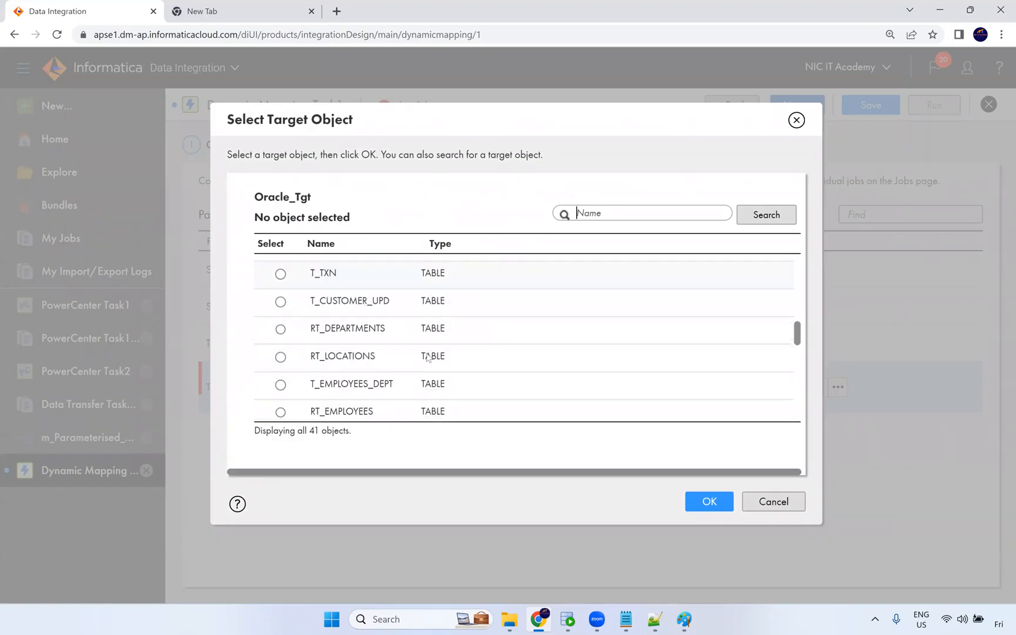
scroll(406, 381, "down", 2)
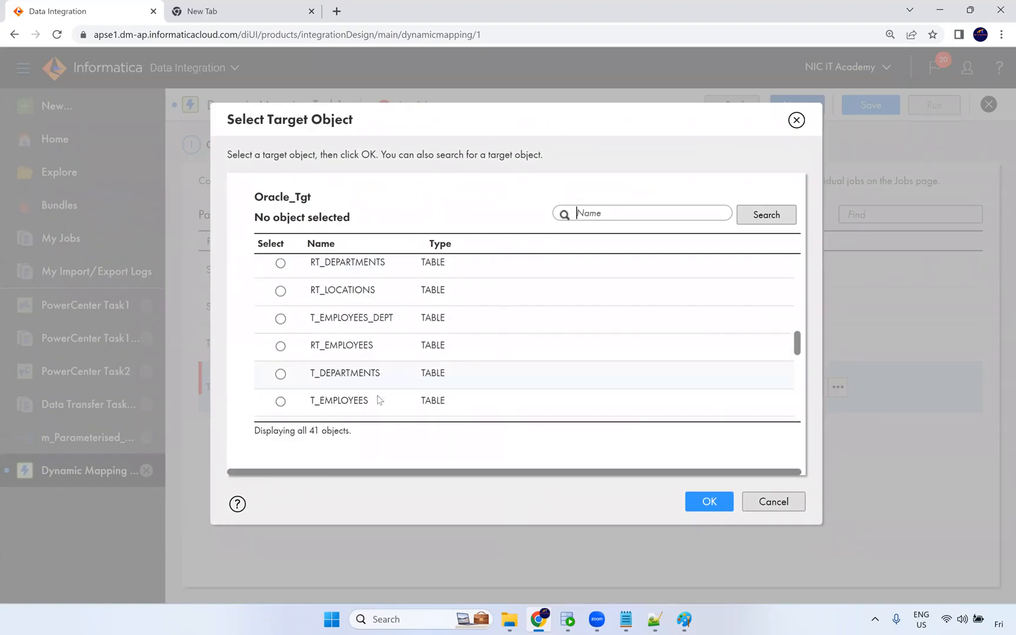
left_click(553, 403)
left_click(709, 502)
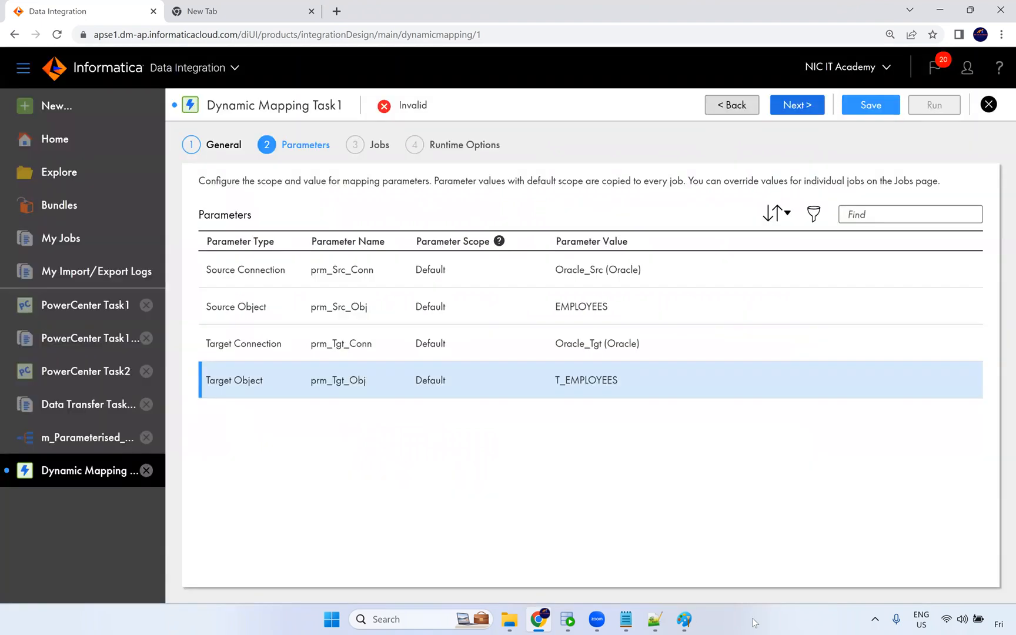
Switch to Oracle SQL Developer and run the statement truncating the t_employees table.
left_click(568, 620)
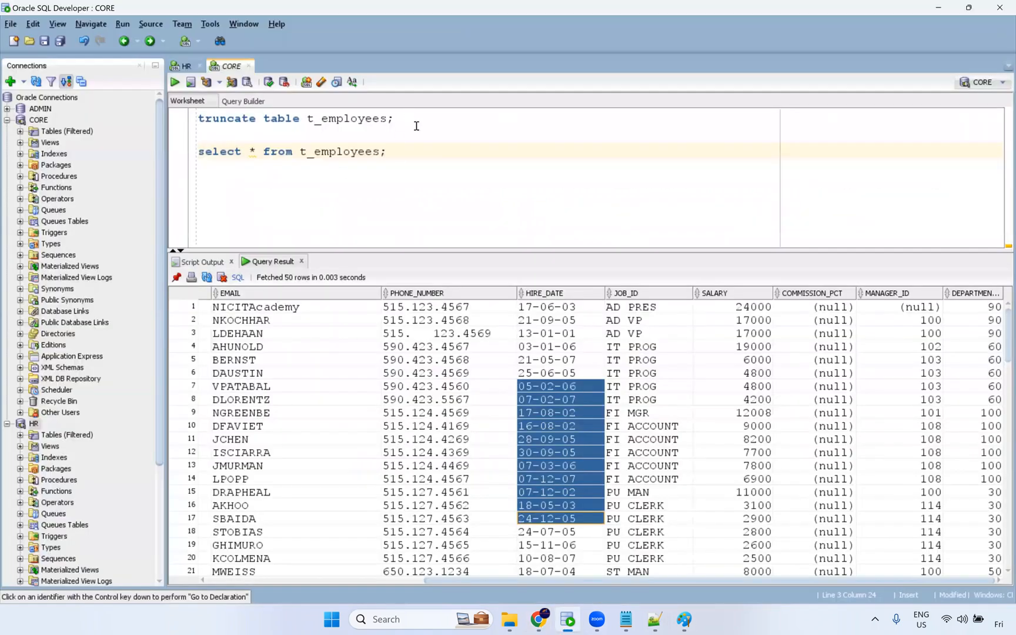
left_click(393, 118)
key("ctrl+Return")
Edit the truncate statement to target t_departments and run it.
left_click_drag(387, 118, 323, 117)
type("departmetn")
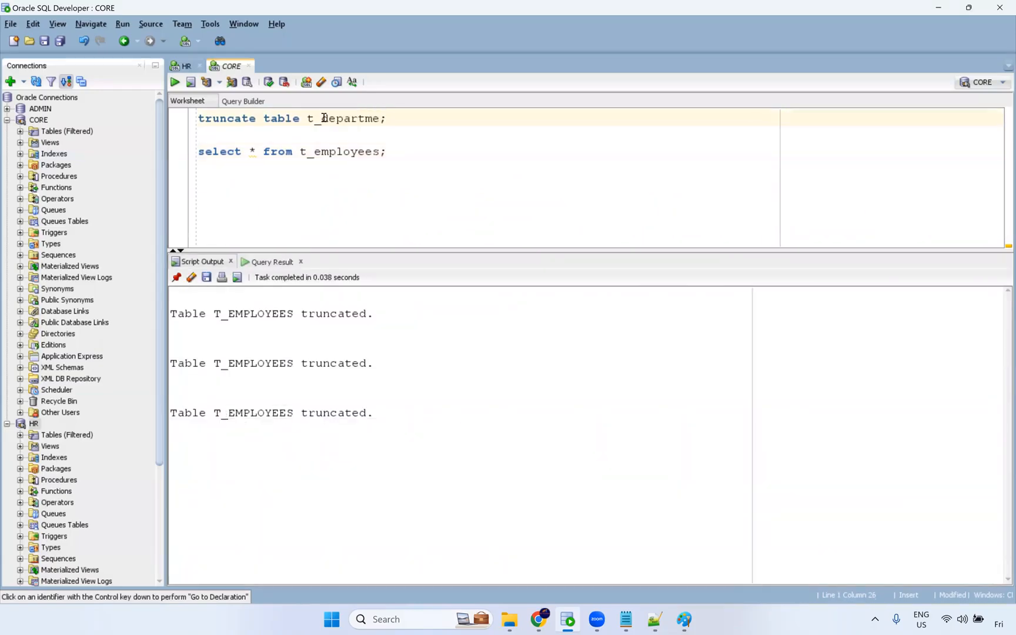
key("BackSpace")
Edit the truncate statement to target t_locations and run it.
key("BackSpace")
type("nts")
key("ctrl+Return")
Edit the truncate statement to target t_jobs and run it.
key("BackSpace")
key("BackSpace")
key("BackSpace")
key("BackSpace")
key("BackSpace")
key("BackSpace")
key("BackSpace")
key("BackSpace")
key("BackSpace")
key("BackSpace")
key("BackSpace")
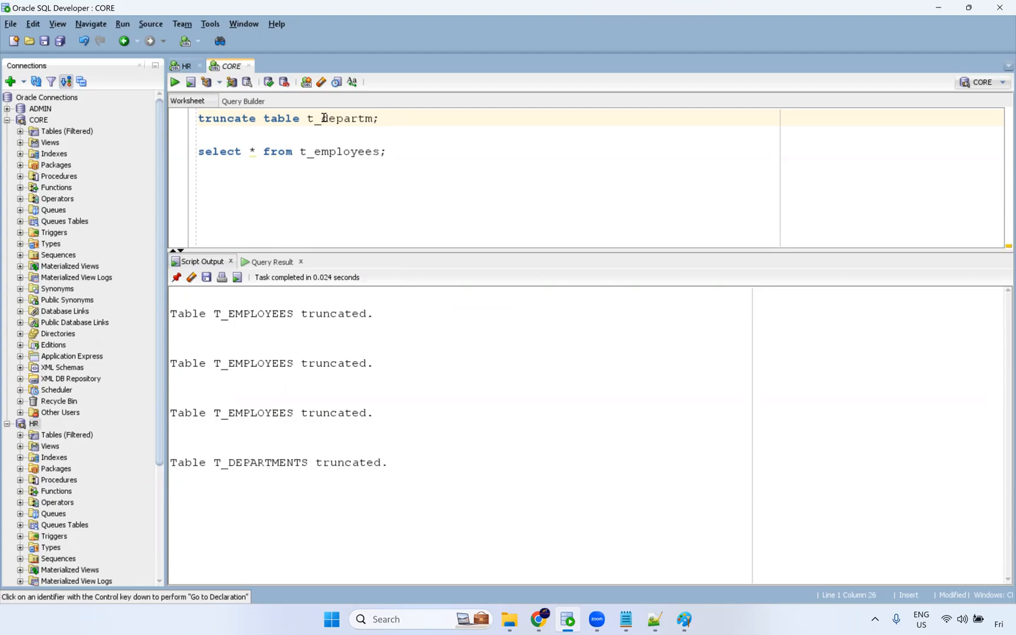
key("Delete")
type("locations")
key("ctrl+Return")
key("BackSpace")
key("BackSpace")
key("BackSpace")
key("BackSpace")
key("BackSpace")
key("BackSpace")
key("BackSpace")
key("Delete")
key("BackSpace")
key("BackSpace")
type("jon")
key("BackSpace")
type("bs")
key("ctrl+Return")
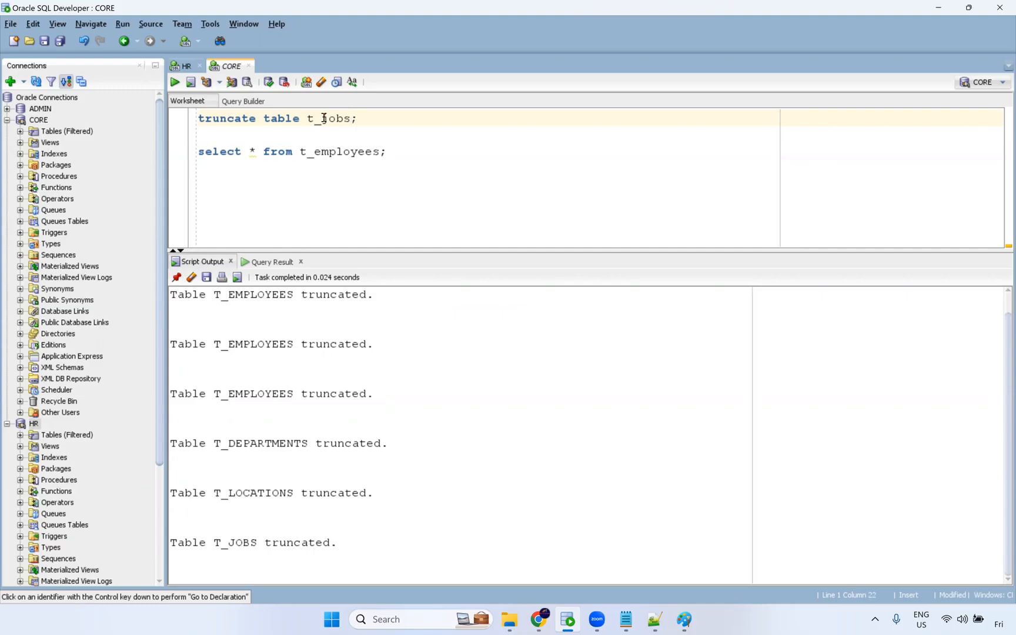
Change the select query to read from t_jobs and run it.
double_click(324, 118)
key("ctrl+c")
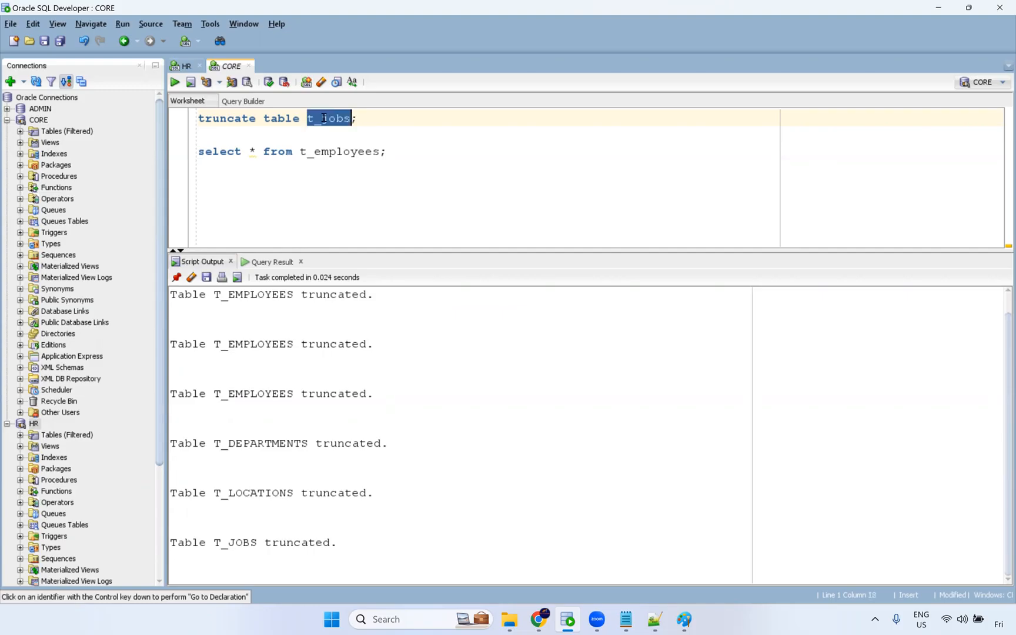
double_click(341, 157)
key("ctrl+v")
key("ctrl+Return")
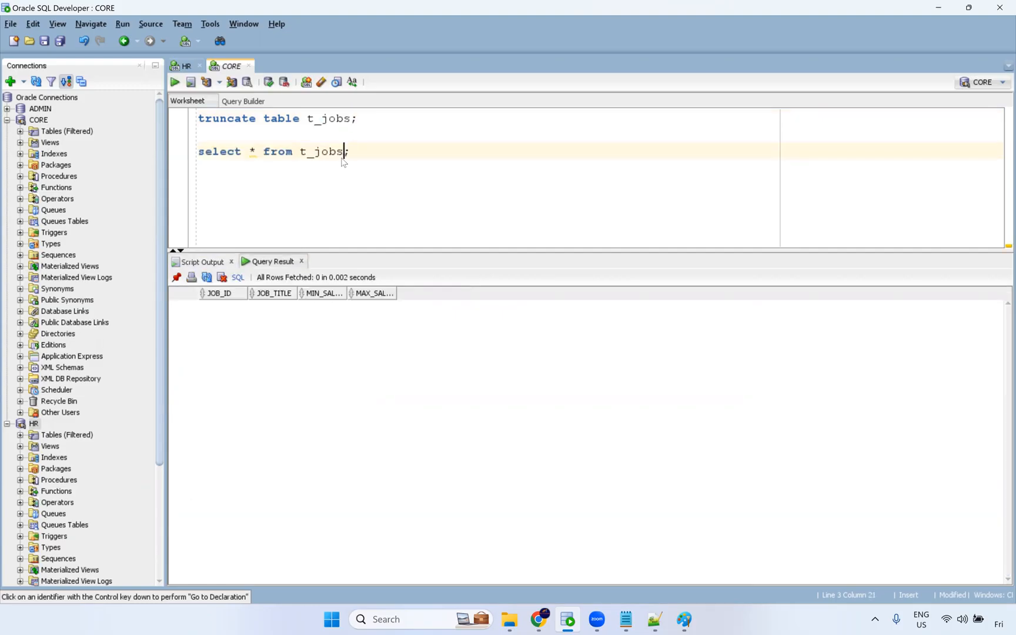
Return to the Dynamic Mapping Task and inspect the source connection's advanced source attributes without changing them.
key("alt+Tab")
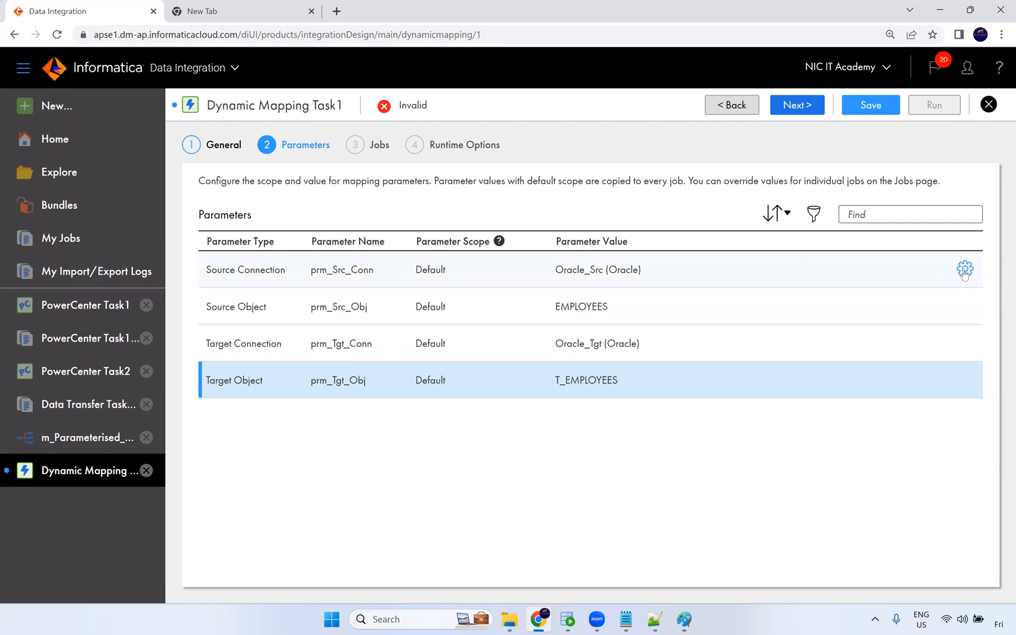
left_click(965, 270)
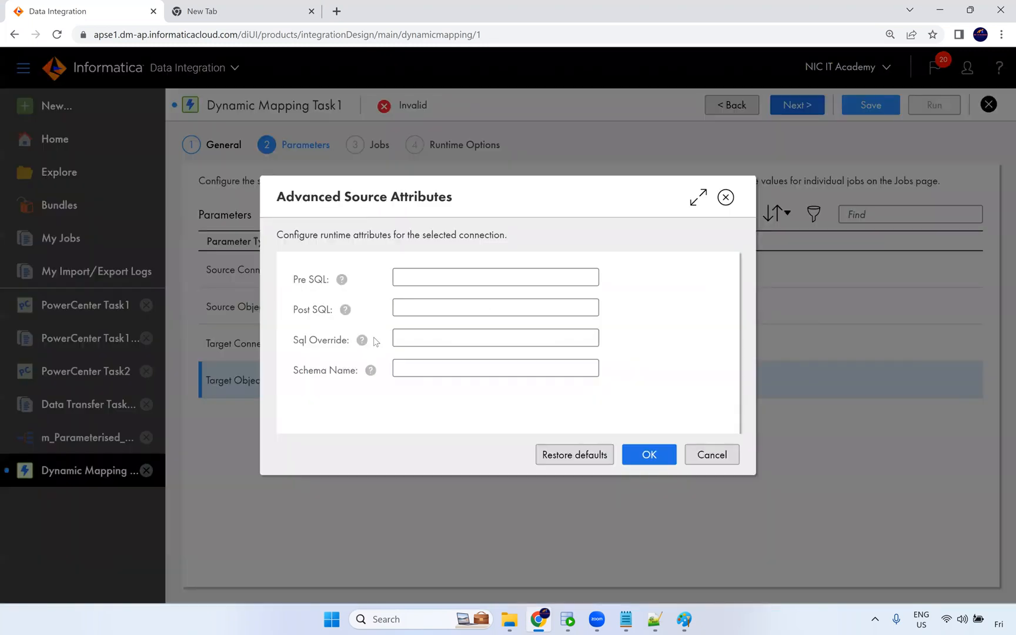
left_click(713, 457)
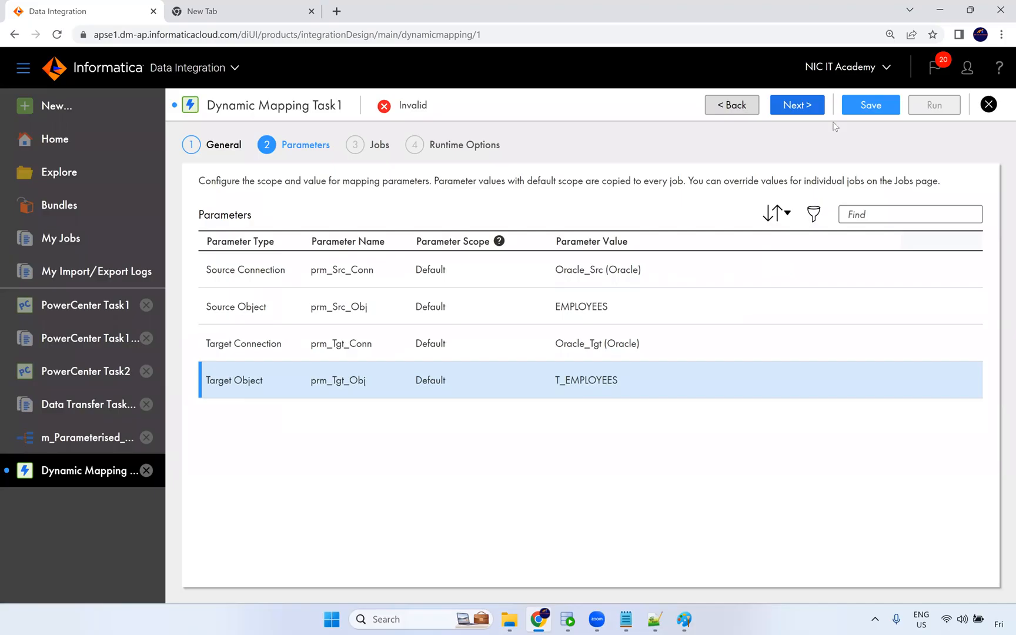
Move on to the Jobs page, add a job and rename it Job_1_Employees.
left_click(809, 108)
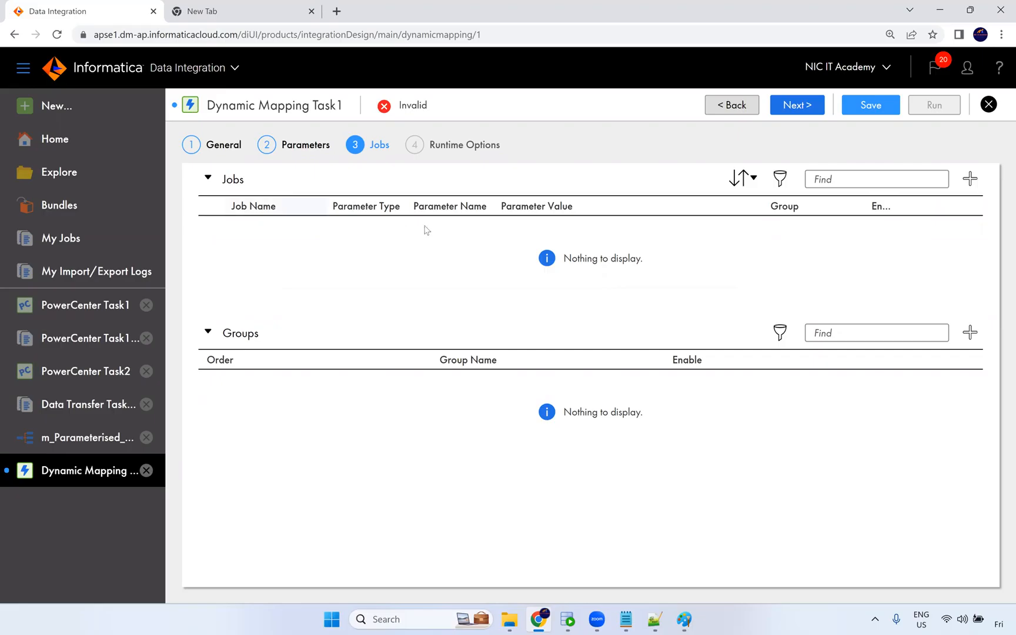
left_click(971, 179)
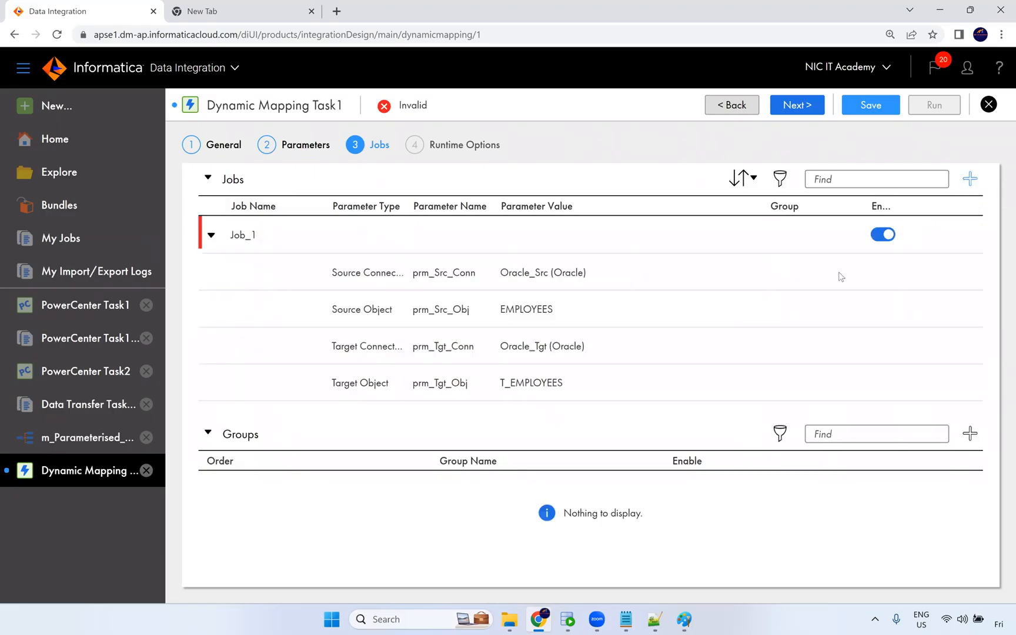
left_click(274, 237)
type("_Employees")
Inspect the job's source object and target object parameter values.
left_click(540, 316)
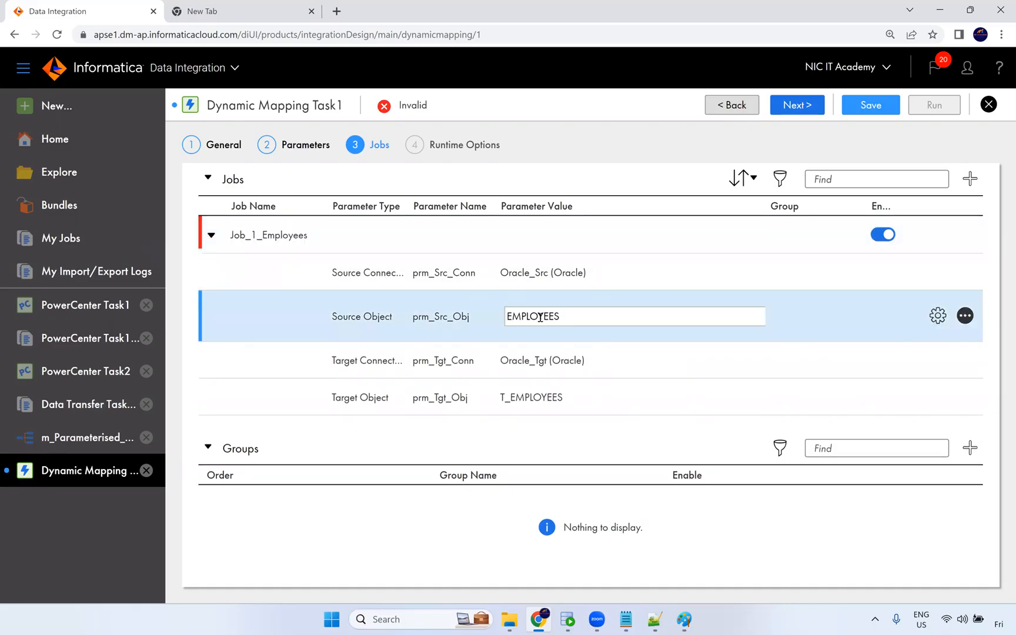
double_click(540, 316)
left_click(544, 394)
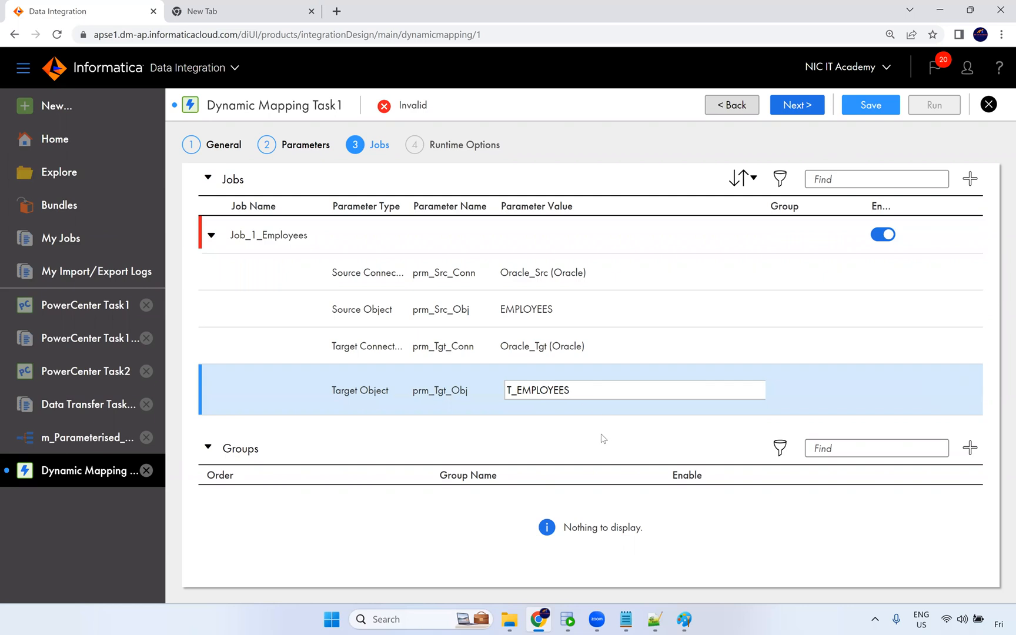
left_click(604, 438)
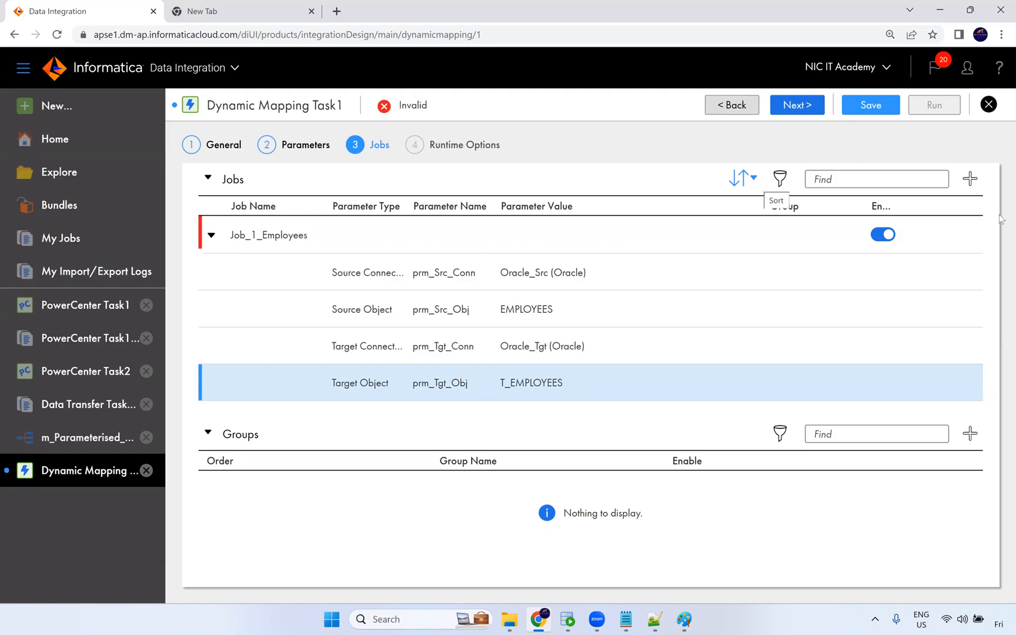
Add a second job and rename it Job_2_departments.
left_click(971, 179)
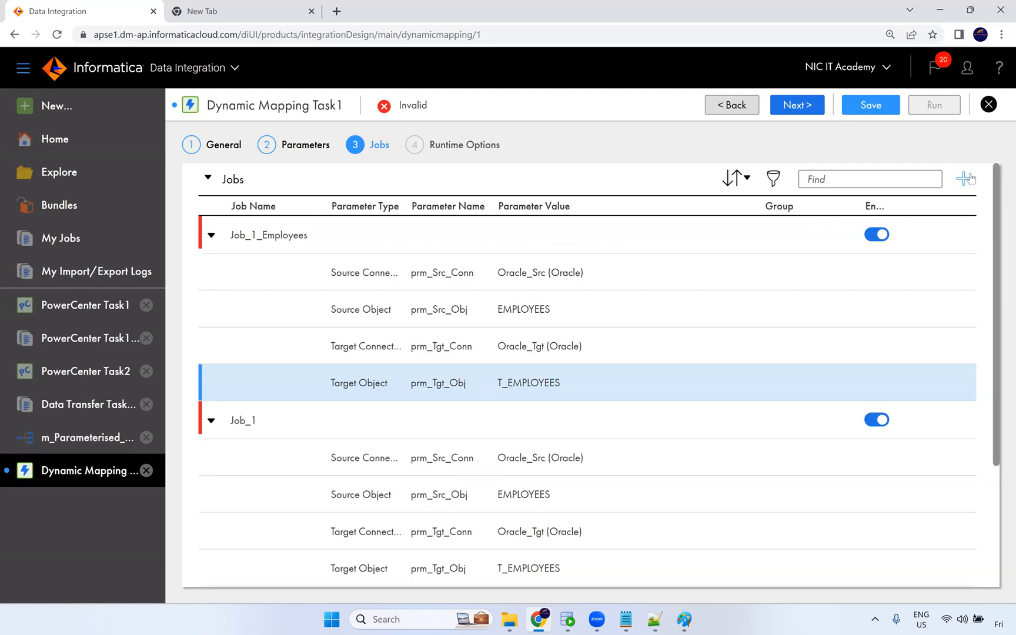
left_click(264, 422)
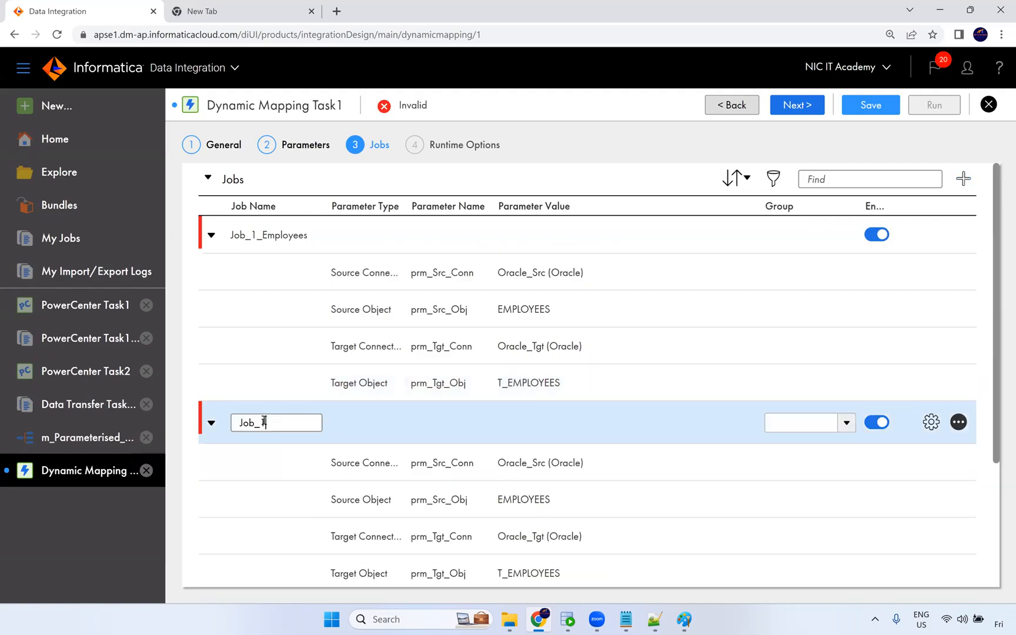
key("shift+Left")
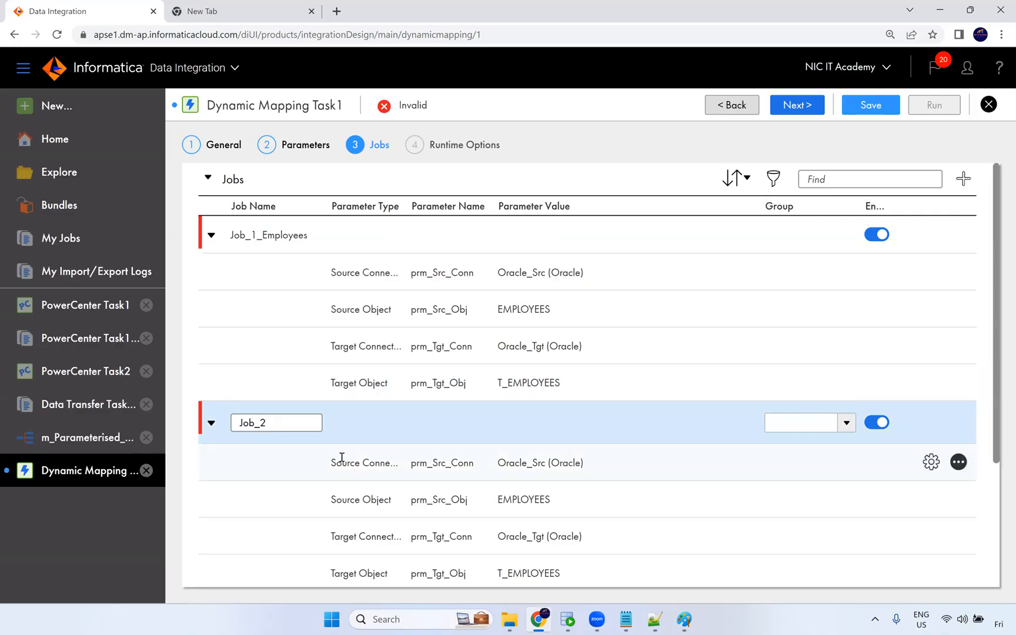
type("depar")
type("tmn")
type("nts")
left_click(360, 478)
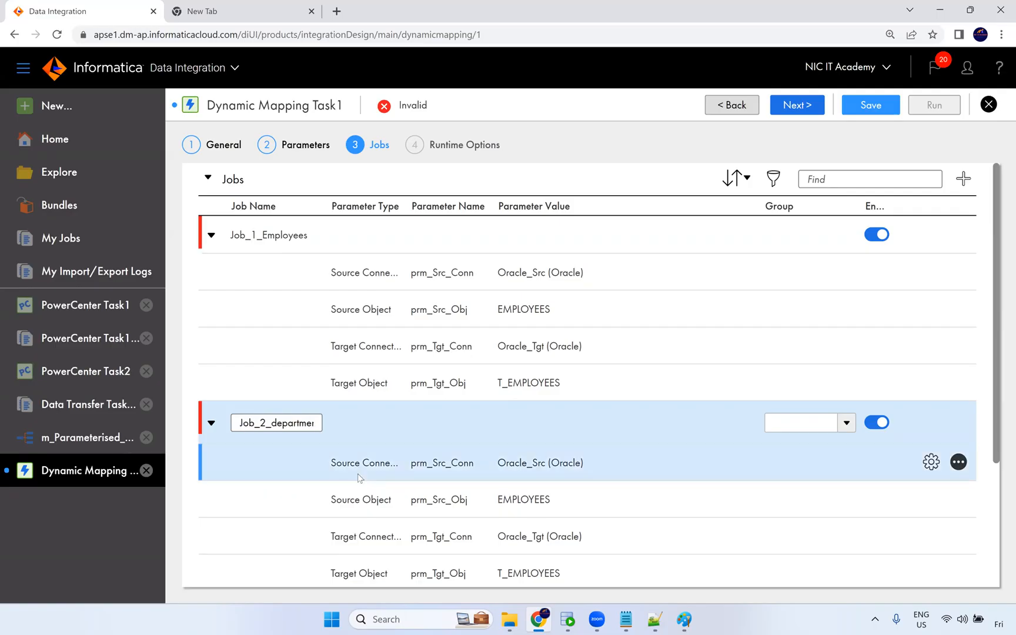
scroll(697, 461, "down", 3)
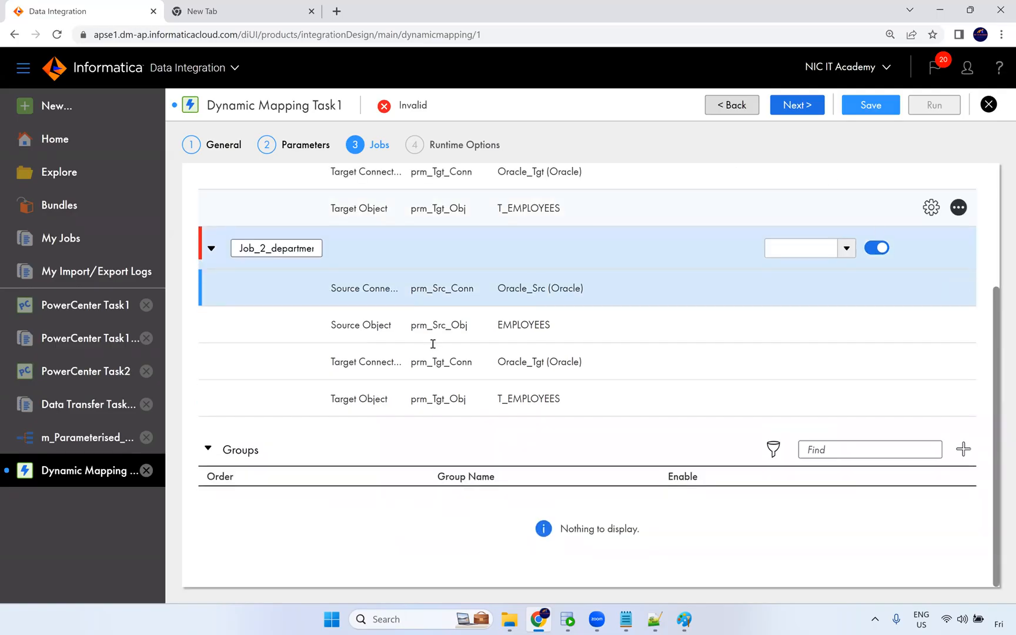
Set the source object of Job_2_departments to DEPARTMENTS.
scroll(439, 353, "up", 2)
scroll(588, 362, "up", 1)
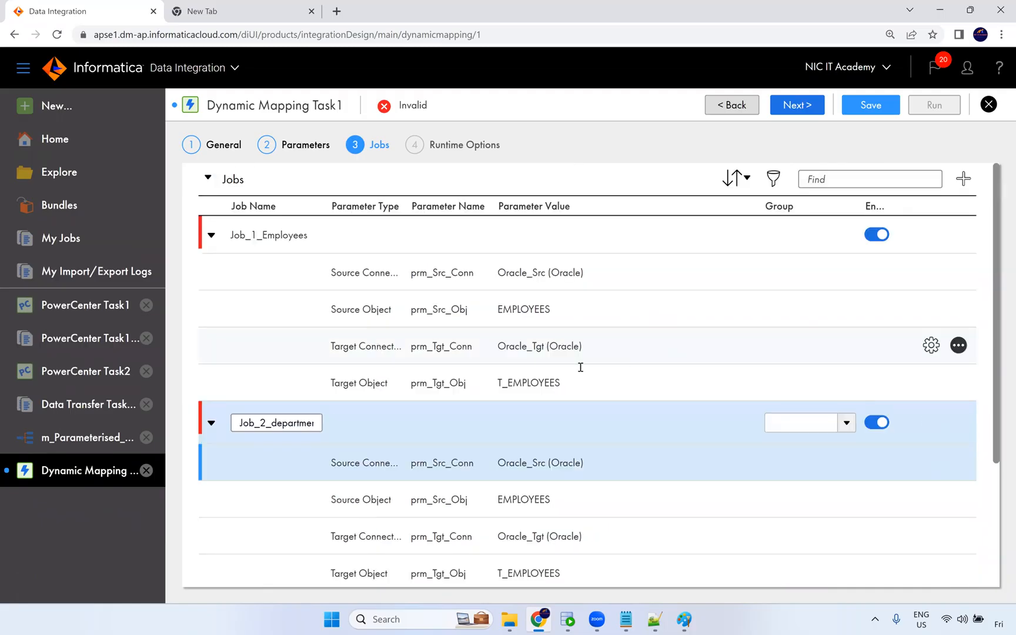
scroll(559, 347, "down", 3)
left_click(540, 331)
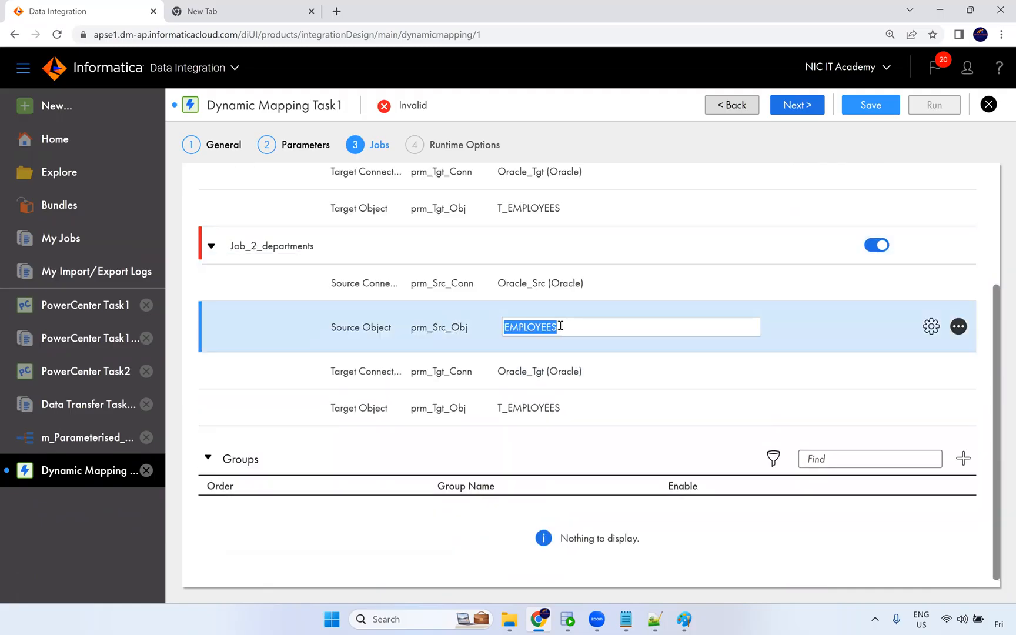
type("DEPARTMENTS")
Set the target object of Job_2_departments to T_DEPARTMENTS.
left_click(565, 410)
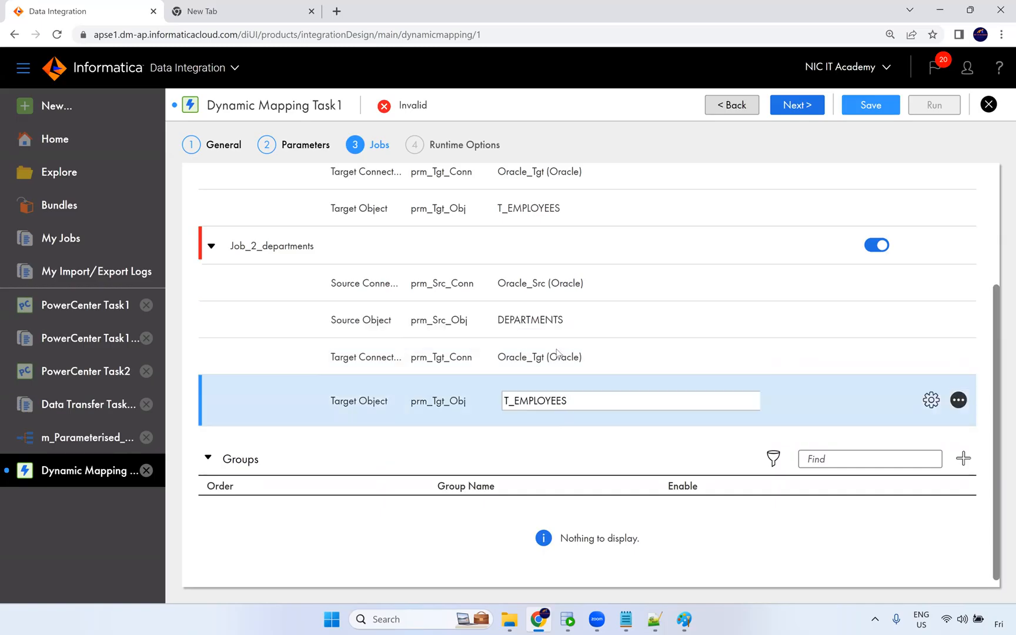
left_click(532, 321)
key("ctrl+c")
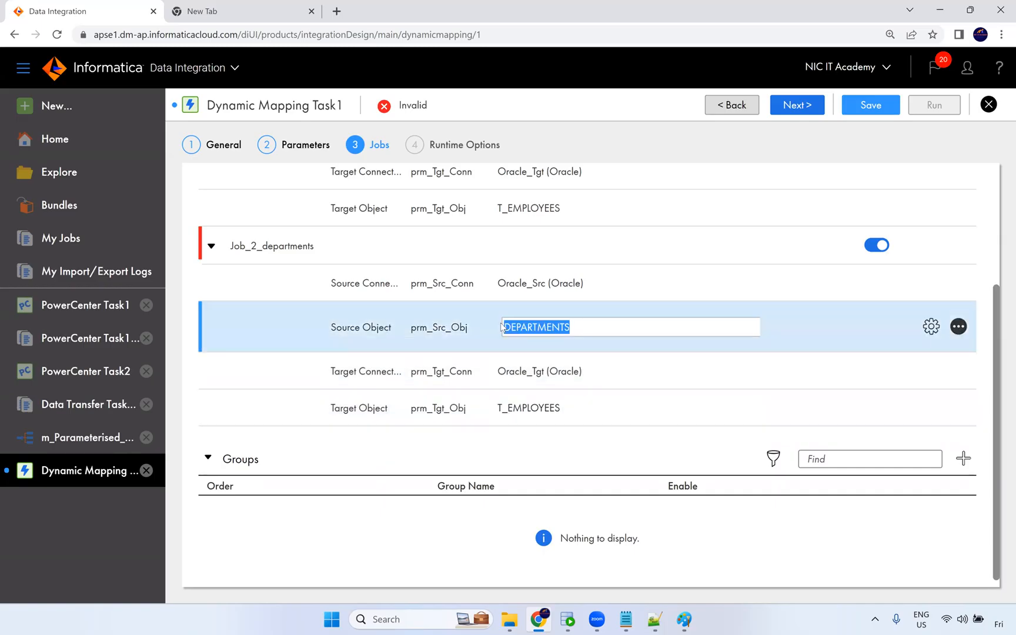
left_click(569, 402)
left_click_drag(567, 402, 513, 403)
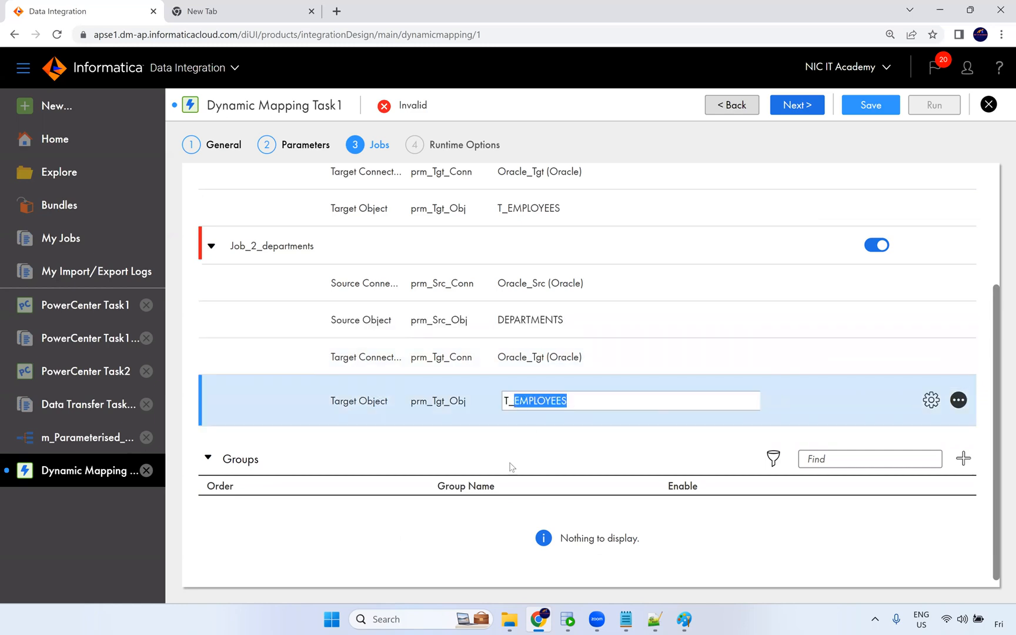
key("ctrl+v")
key("Return")
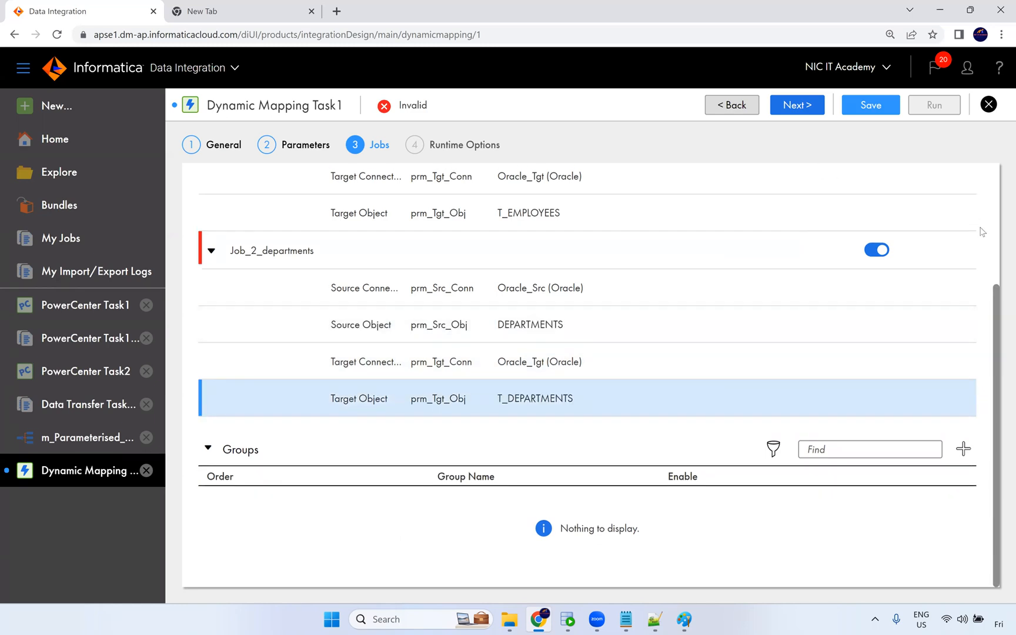
Add two more jobs and rename the first one Job_3_Location.
scroll(981, 231, "up", 3)
left_click(964, 181)
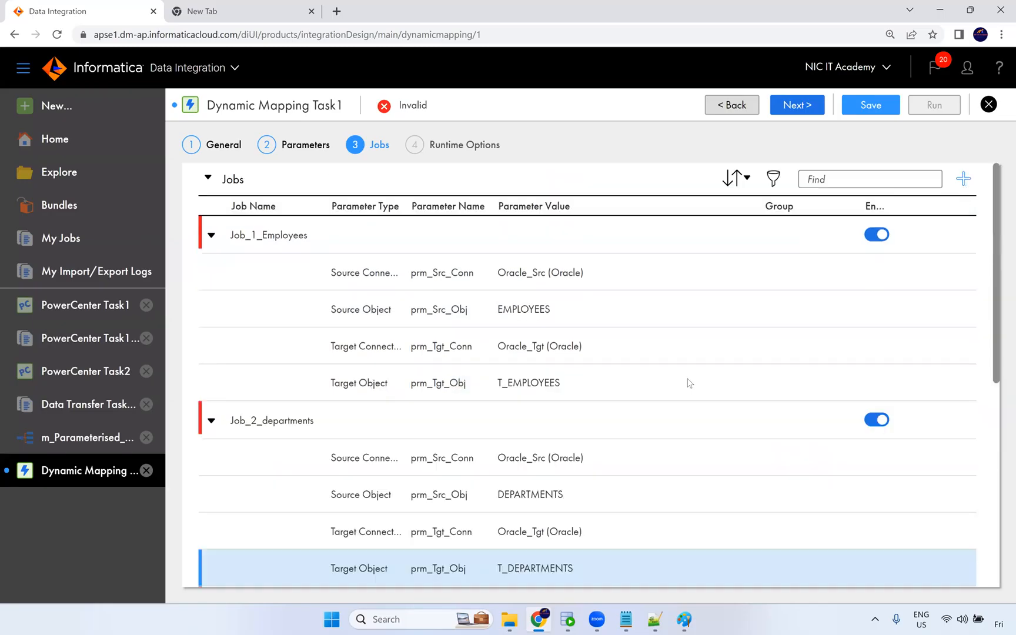
left_click(258, 273)
left_click_drag(263, 276, 257, 276)
type("3")
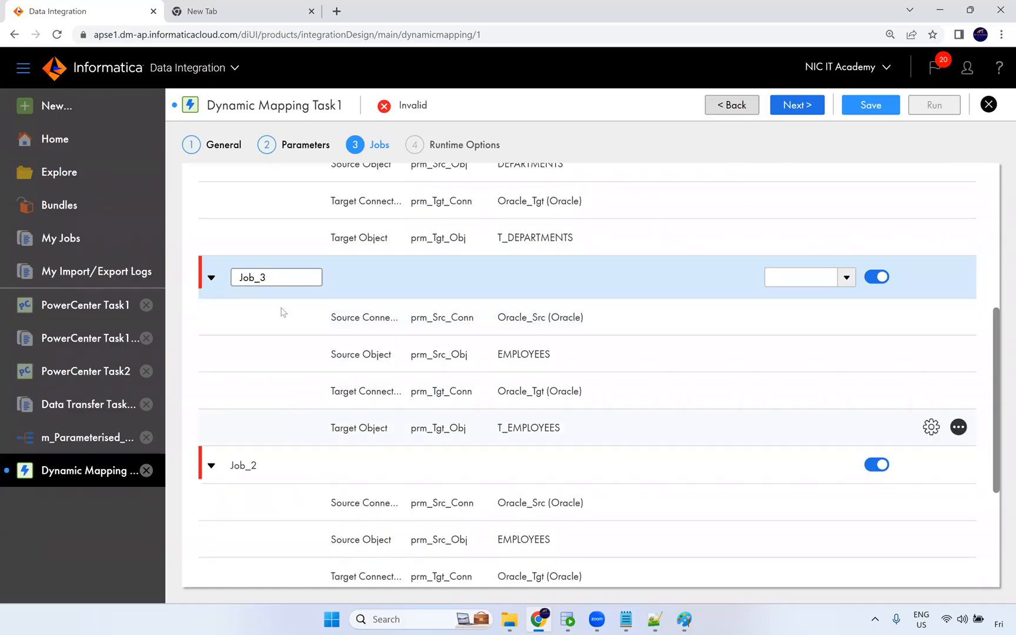
type("_Locaitons")
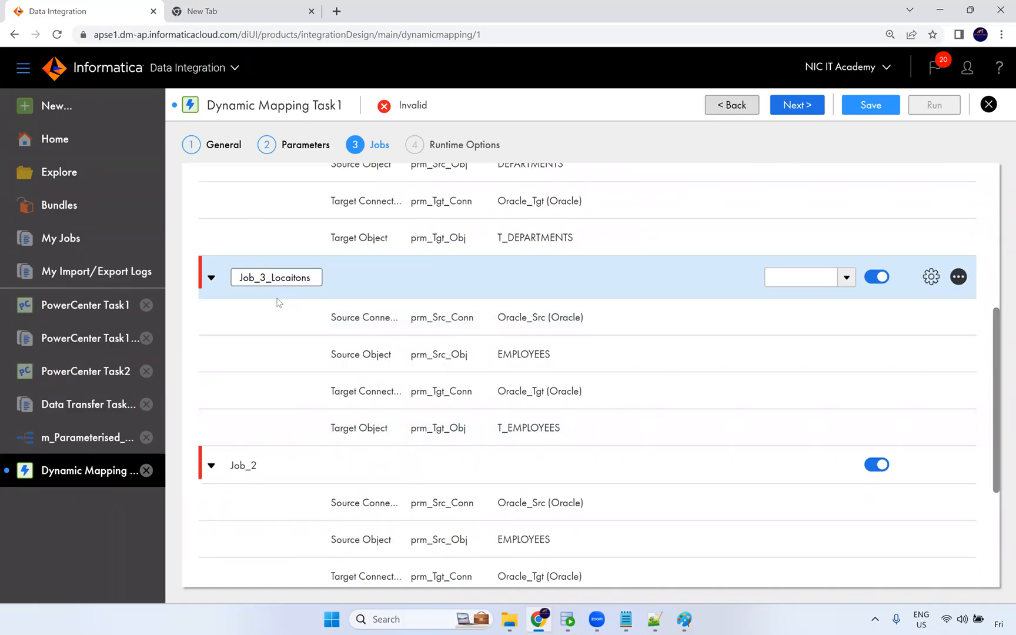
key("BackSpace")
key("BackSpace")
key("BackSpace")
key("BackSpace")
key("BackSpace")
type("tion")
Rename the other new job Job_4_Jobs.
left_click(258, 465)
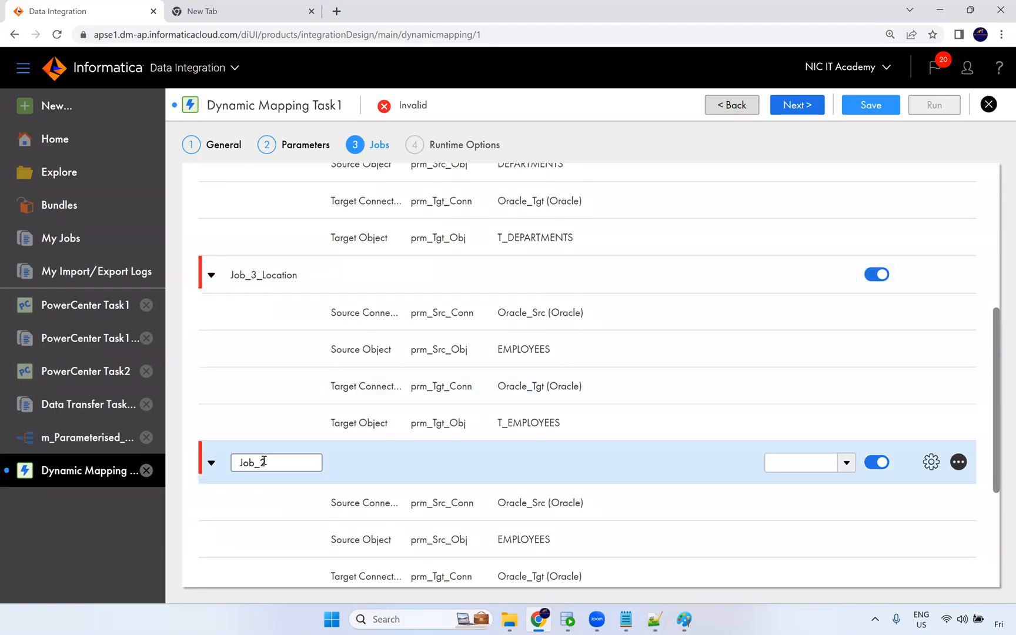
key("BackSpace")
type("4")
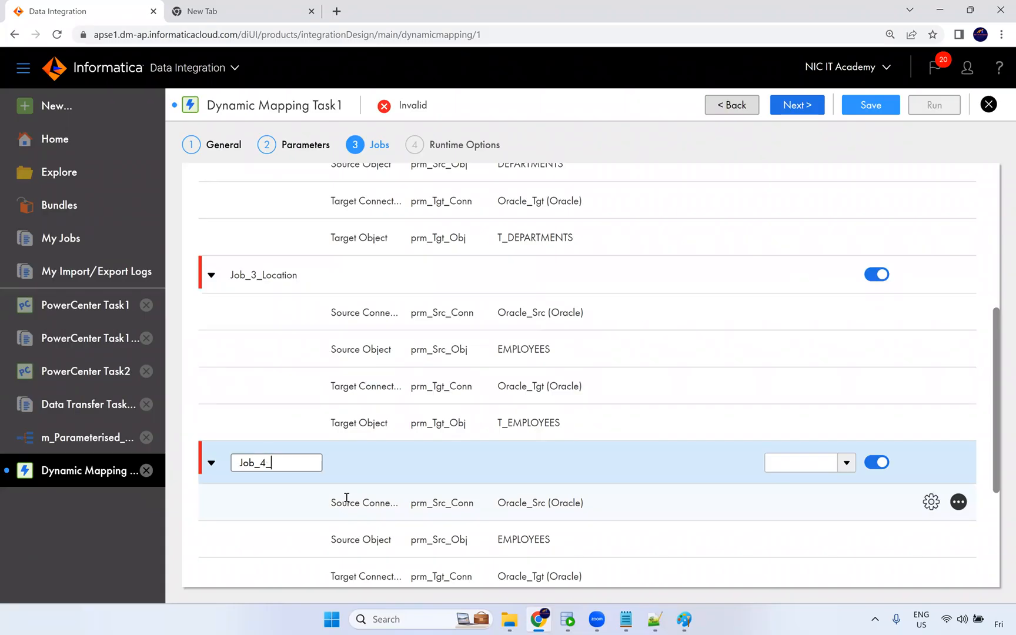
type("_Jobs")
Set the source object of Job_3_Location to LOCATIONS.
left_click(535, 425)
double_click(527, 350)
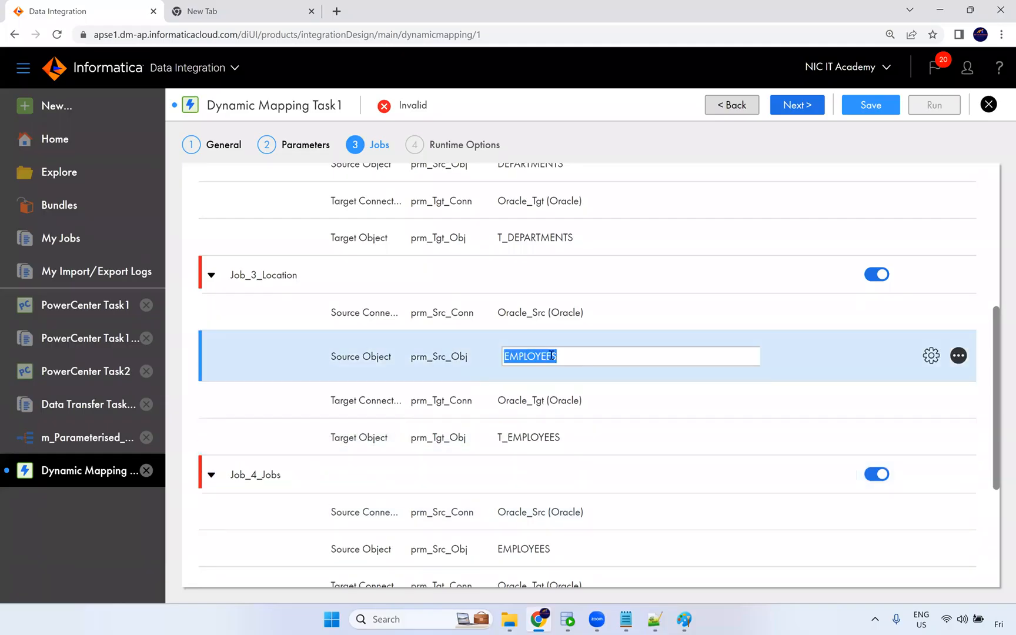
type("LOCATIONS")
Set the target object of Job_3_Location to T_LOCATIONS.
left_click(556, 439)
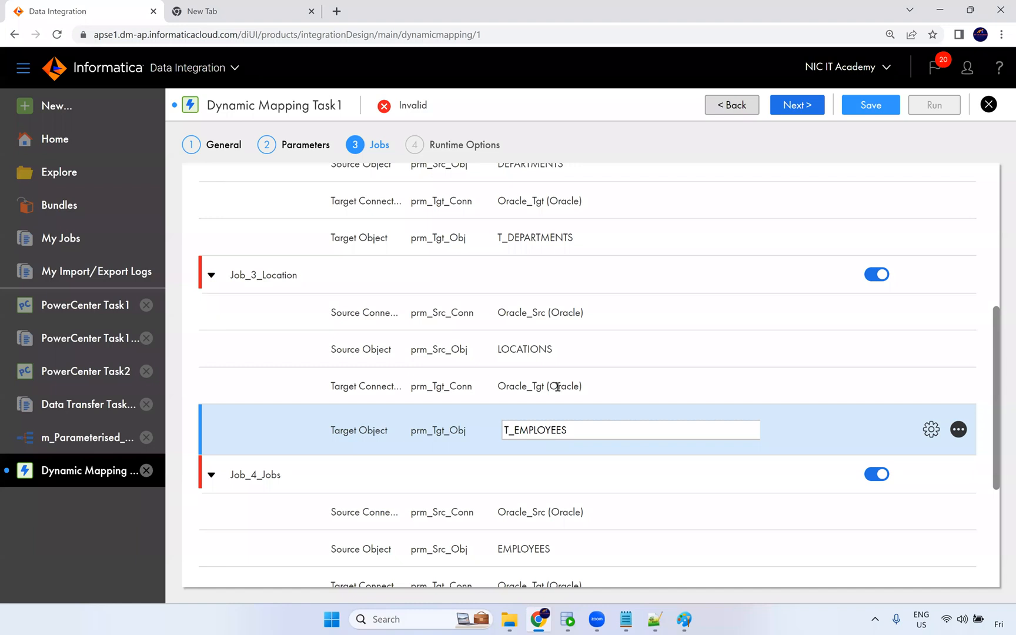
double_click(563, 351)
key("ctrl+c")
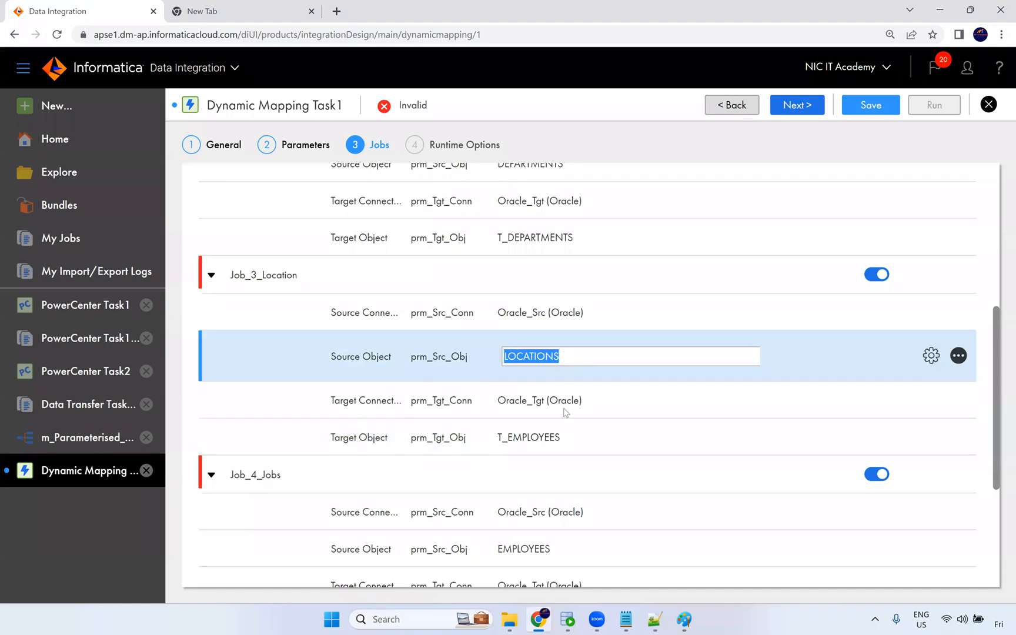
left_click(553, 429)
left_click(522, 431)
key("shift+End")
left_click(515, 431)
key("shift+End")
key("ctrl+v")
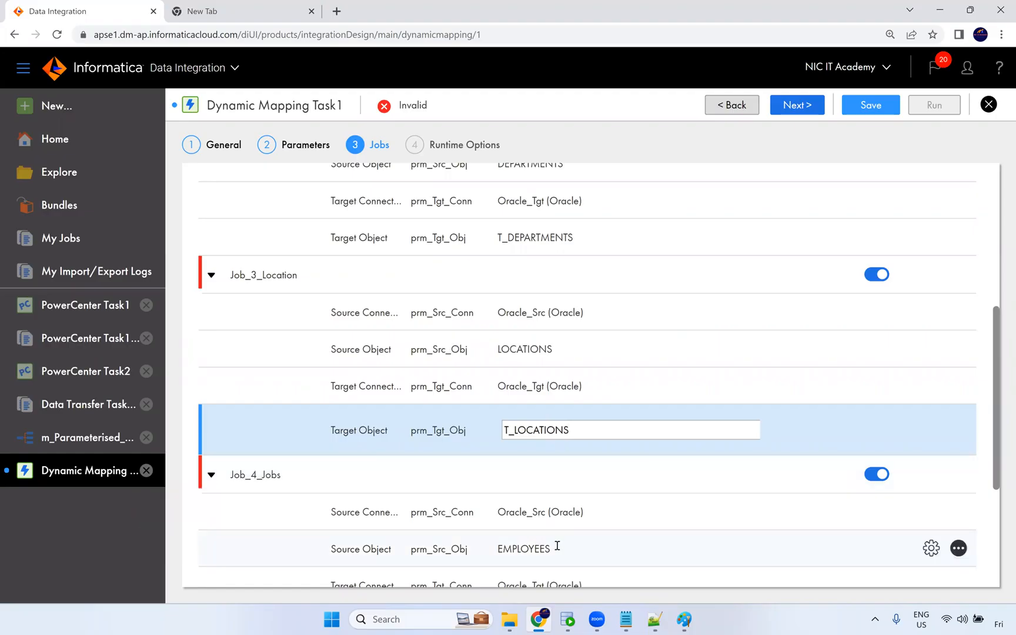
Set the source object of Job_4_Jobs to JOBS.
double_click(557, 544)
type("JOBS")
Set the target object of Job_4_Jobs to T_JOBS.
scroll(558, 544, "down", 1)
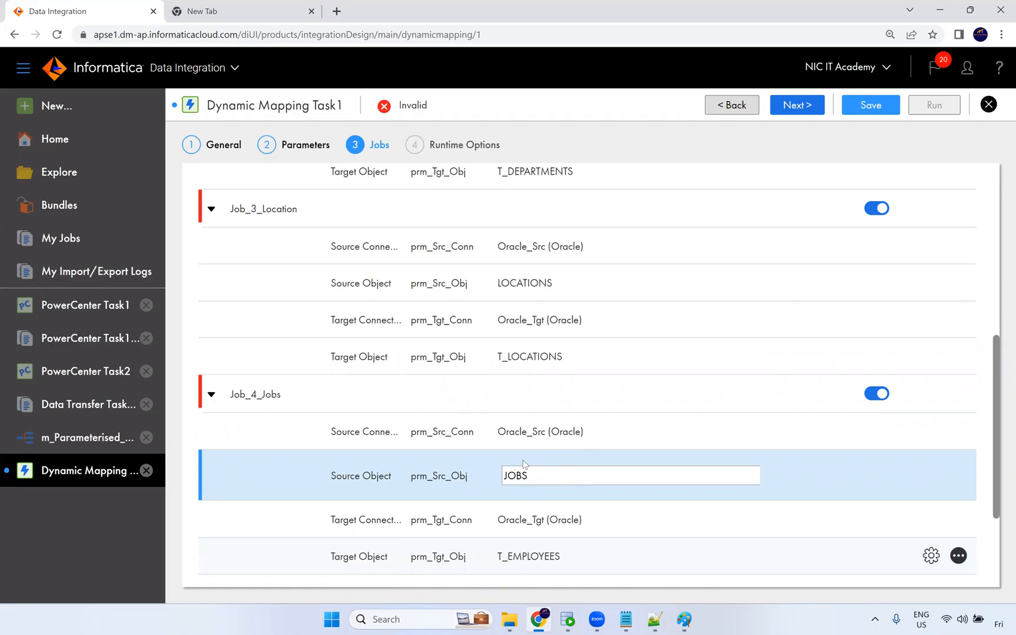
double_click(520, 474)
key("ctrl+c")
left_click(531, 555)
left_click_drag(563, 551, 516, 546)
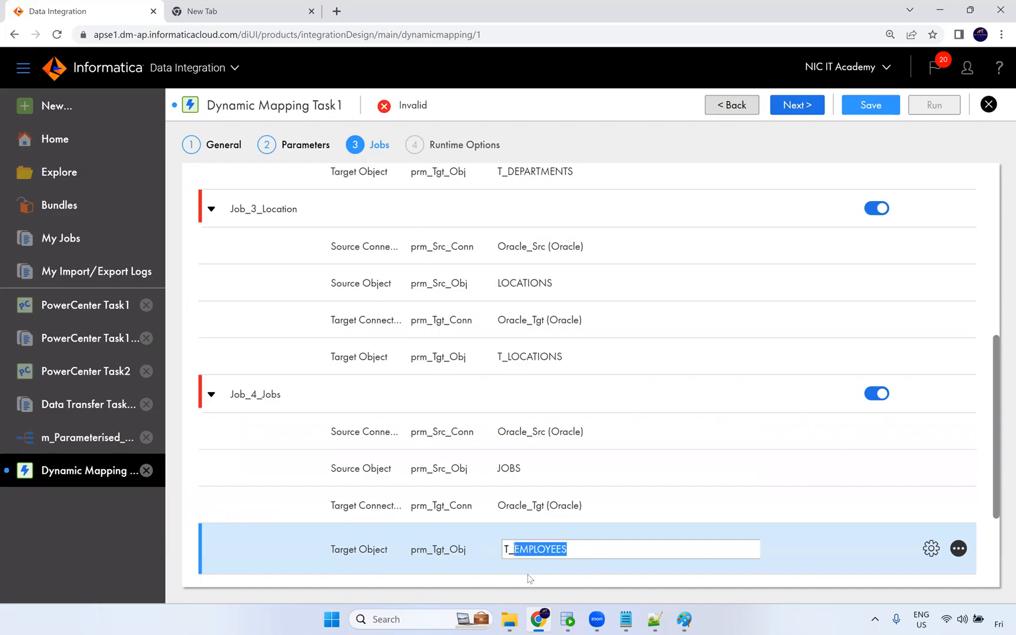
key("ctrl+v")
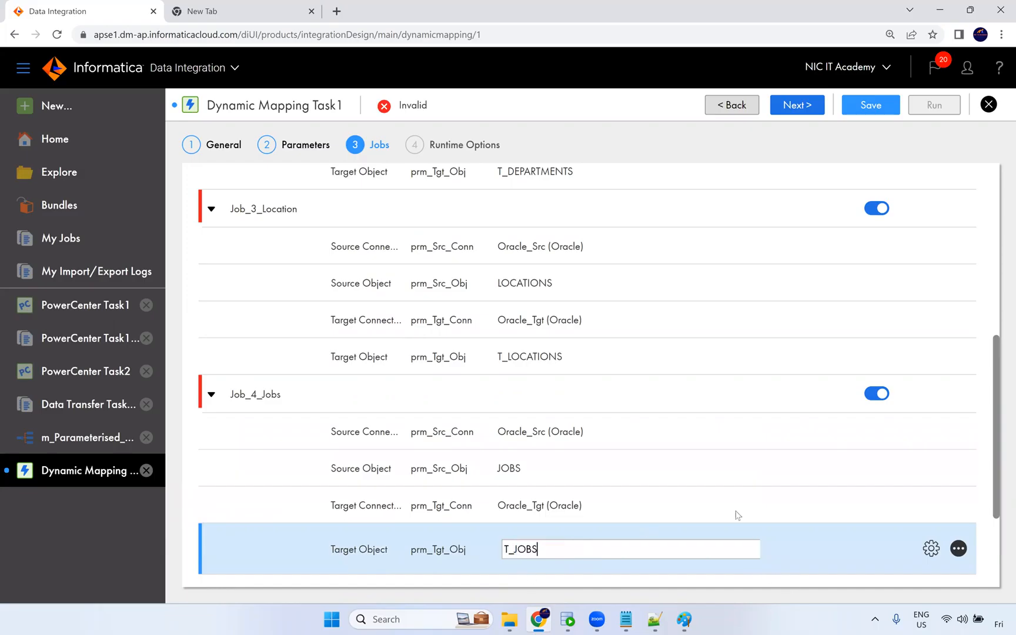
Add a new group in the Groups section of the Jobs page.
scroll(598, 367, "up", 5)
scroll(585, 325, "down", 7)
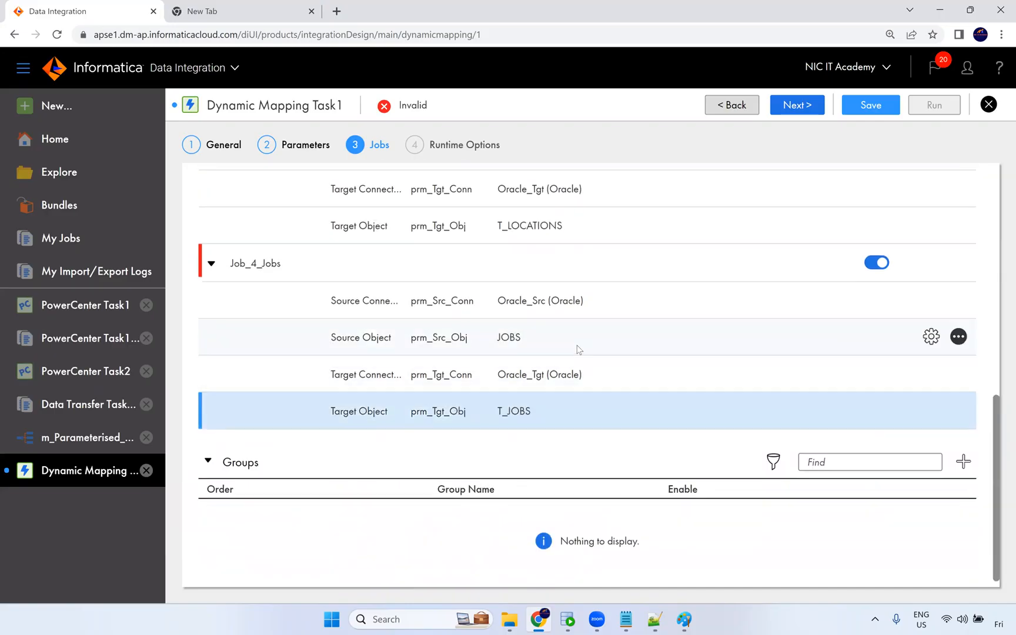
scroll(579, 359, "up", 7)
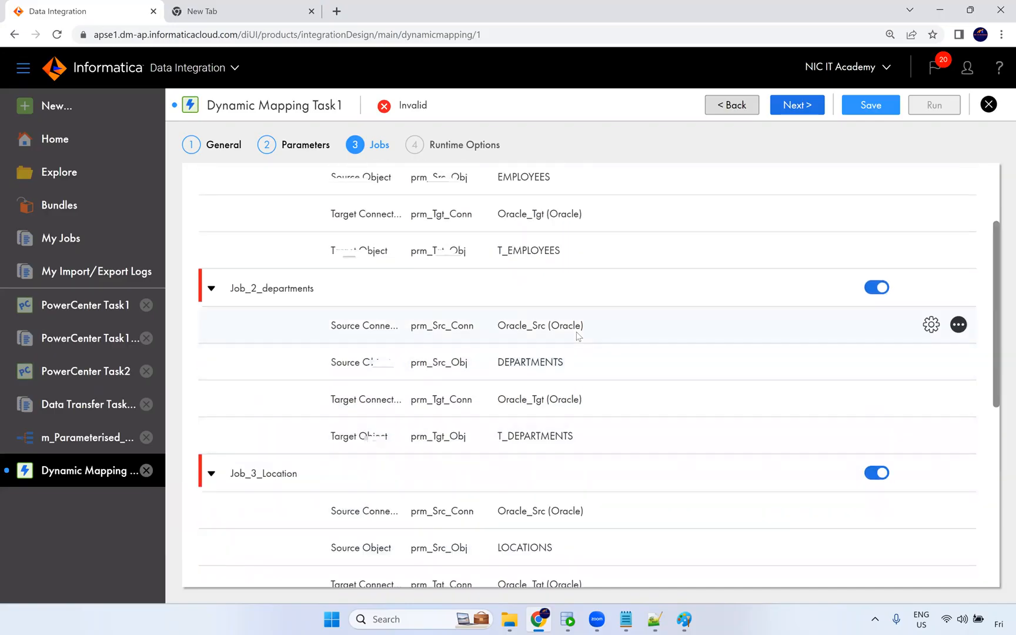
scroll(569, 398, "down", 5)
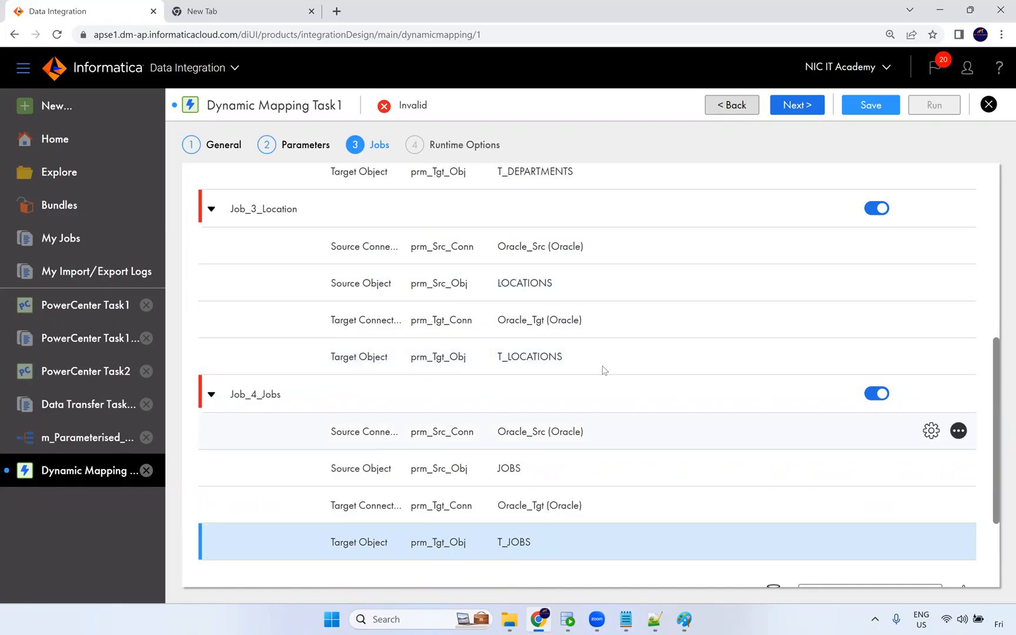
scroll(623, 335, "up", 7)
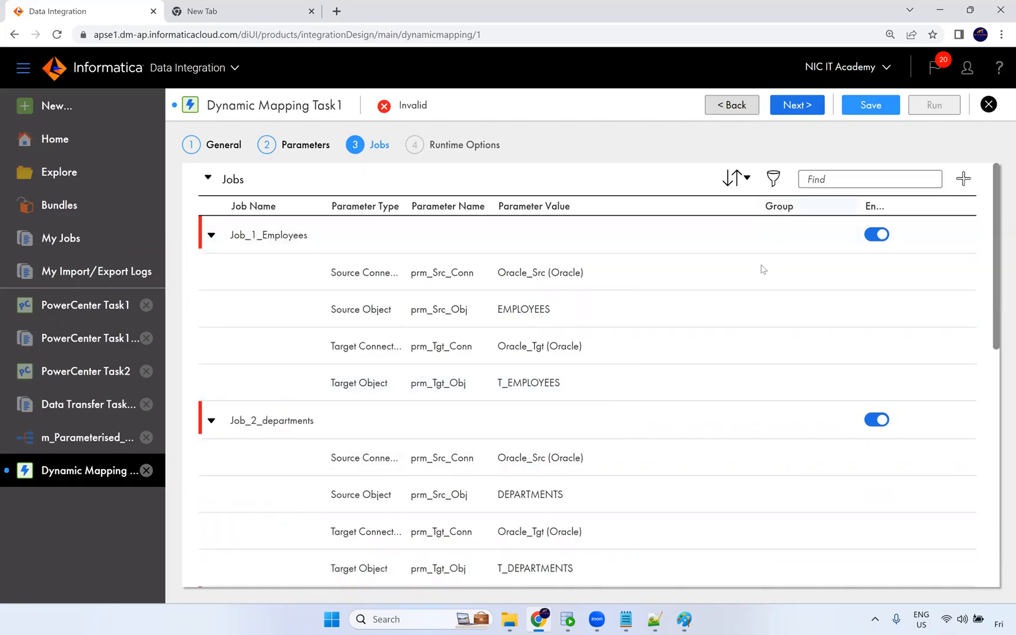
scroll(742, 358, "down", 7)
scroll(748, 375, "down", 1)
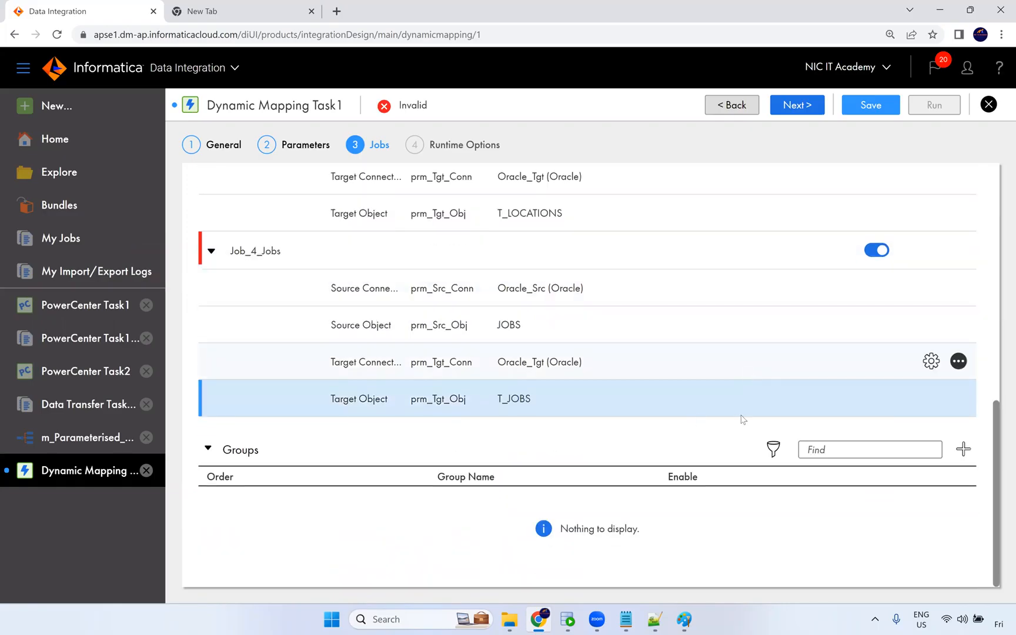
left_click(963, 450)
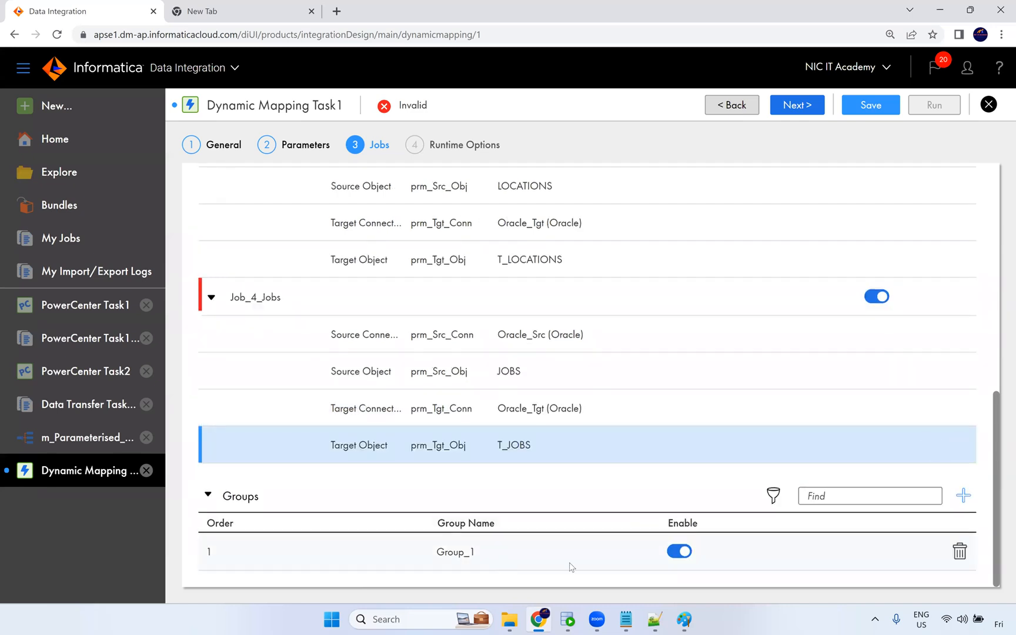
Assign Job_1_Employees to Group_1.
scroll(680, 429, "up", 8)
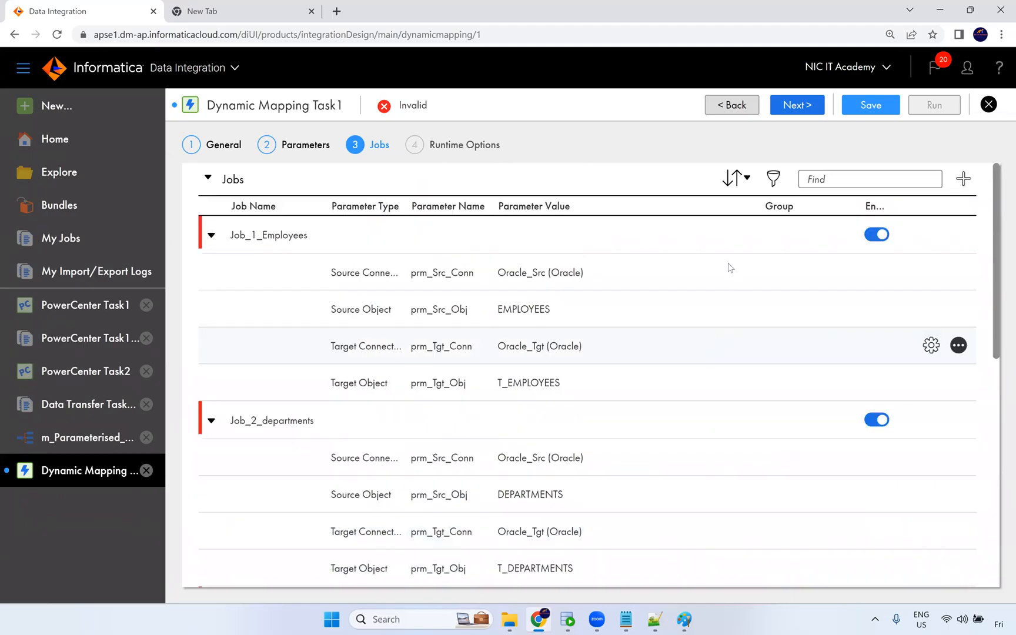
left_click(739, 240)
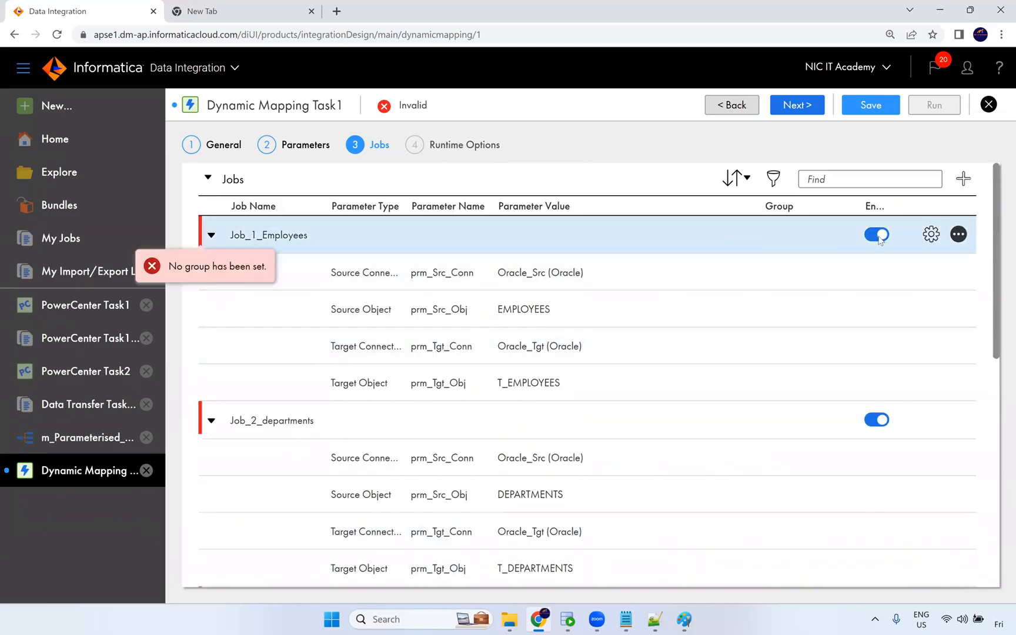
left_click(787, 232)
left_click(846, 238)
left_click(810, 268)
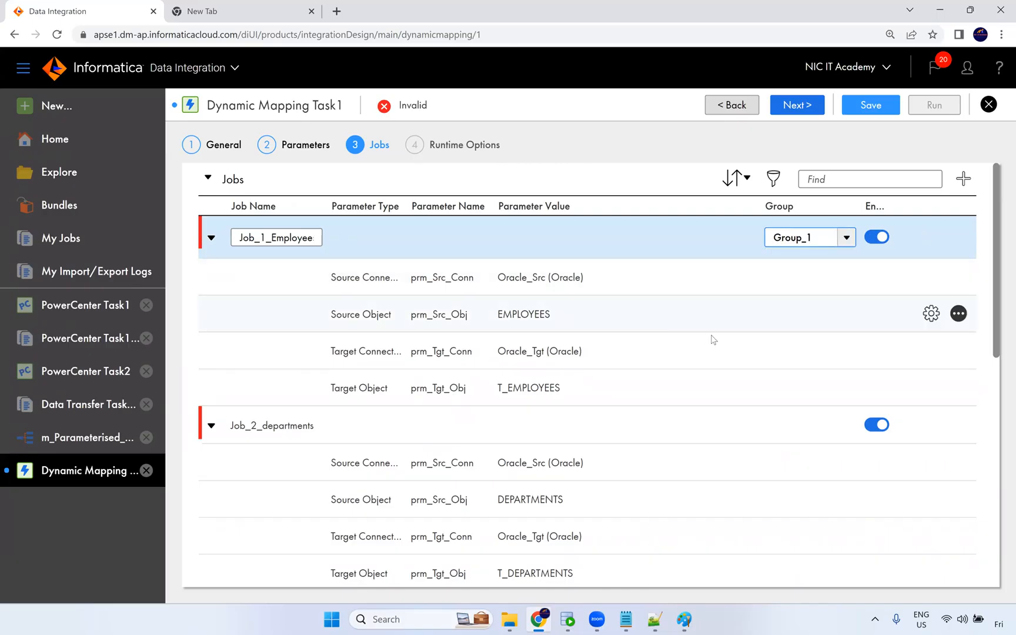
Assign Job_2_departments to Group_1.
left_click(754, 389)
left_click(776, 450)
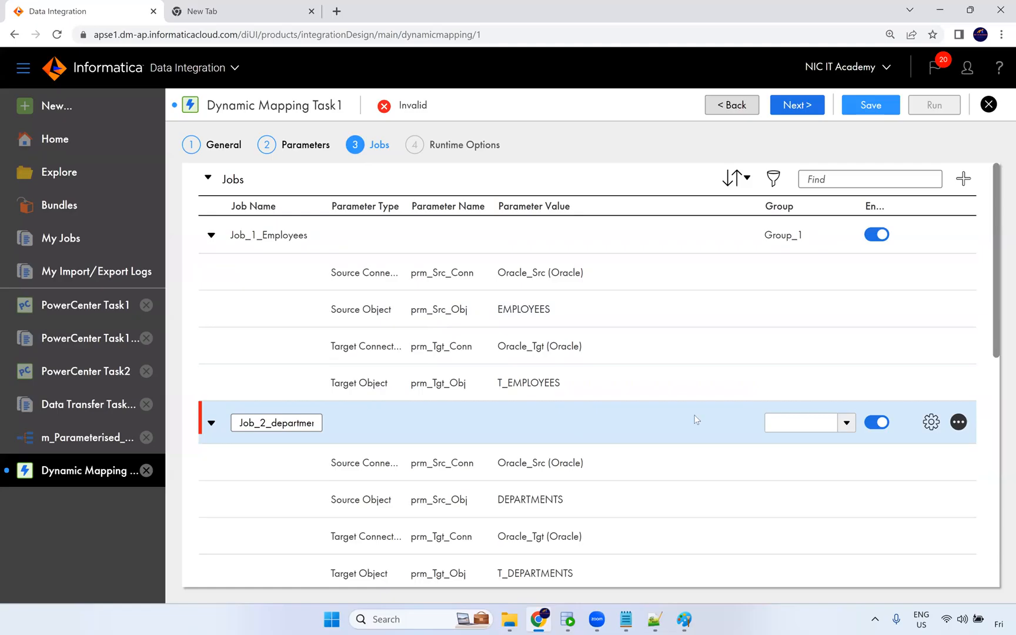
left_click(847, 423)
left_click(810, 451)
scroll(816, 438, "down", 3)
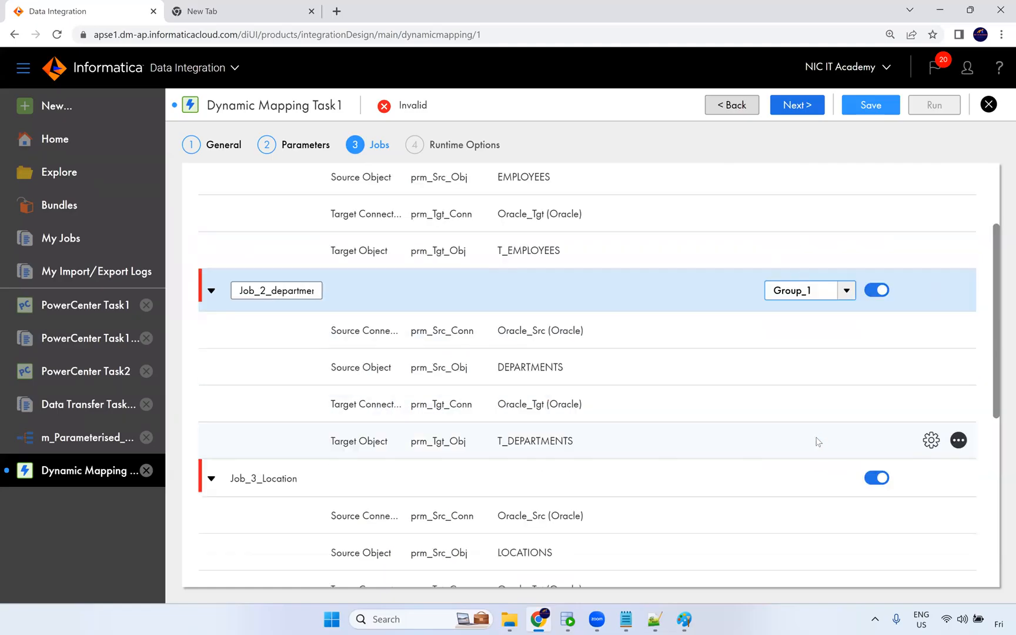
left_click(803, 417)
left_click(847, 410)
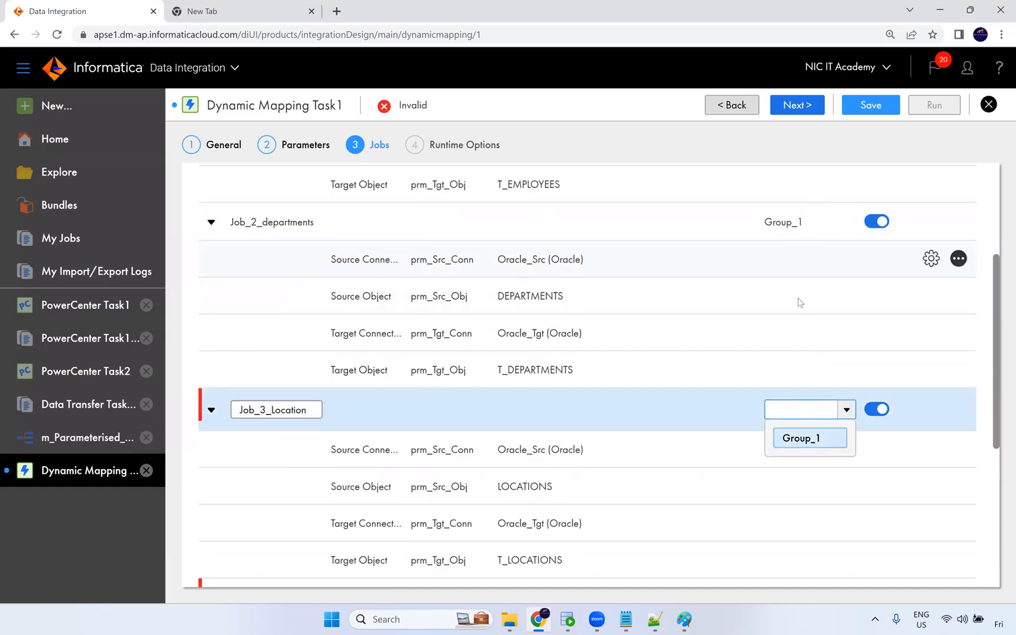
scroll(799, 302, "up", 3)
scroll(808, 447, "down", 3)
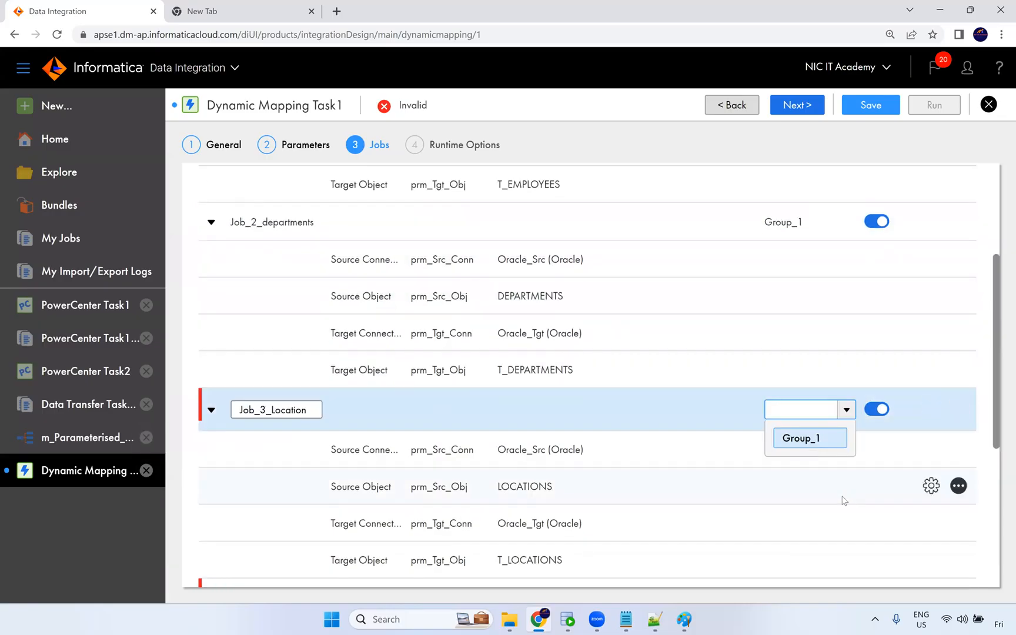
left_click(844, 497)
Add a second group to the task.
scroll(785, 418, "down", 5)
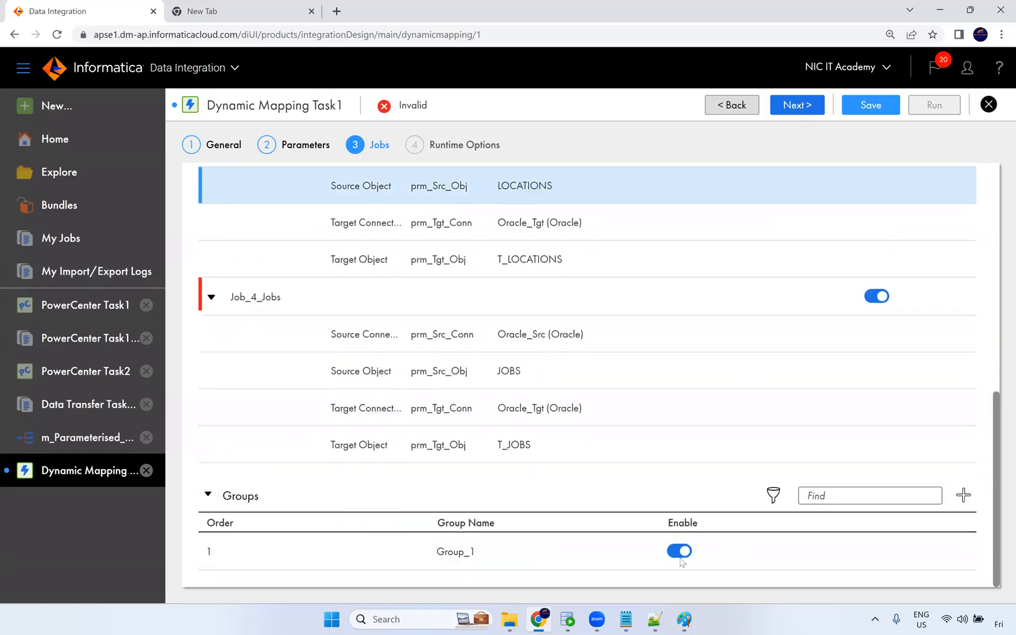
left_click(963, 499)
Assign Job_3_Location to Group_2.
scroll(647, 441, "up", 2)
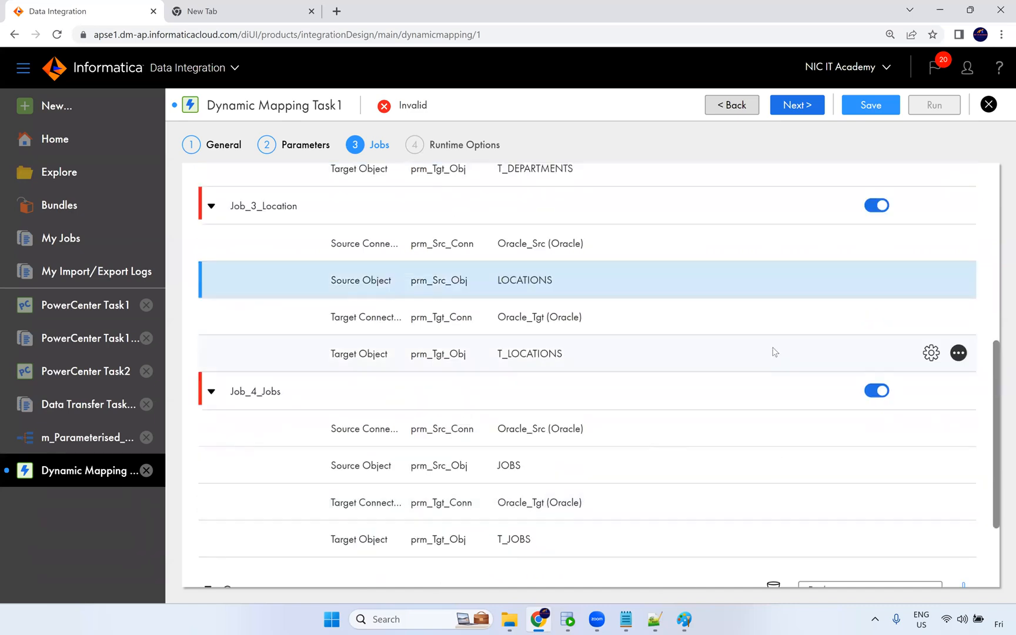
left_click(792, 209)
left_click(845, 212)
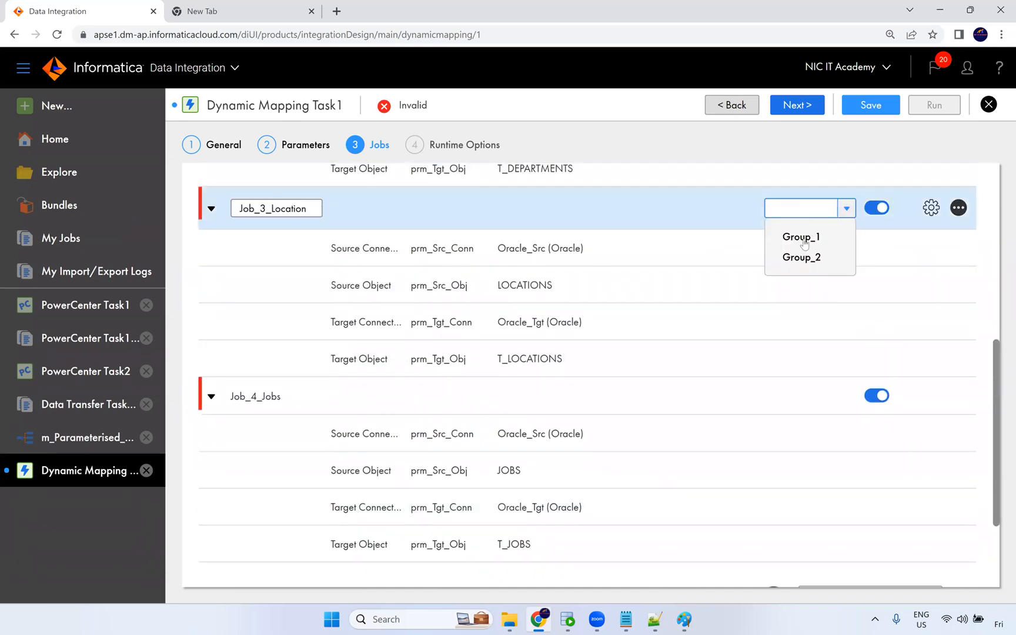
left_click(803, 257)
Assign Job_4_Jobs to Group_2.
left_click(794, 401)
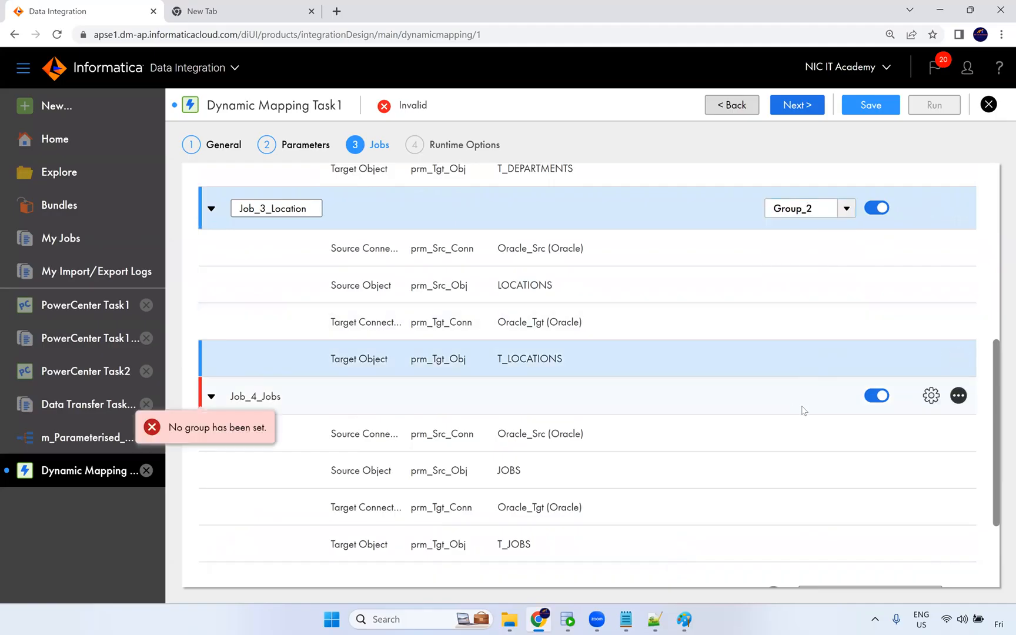
left_click(846, 393)
left_click(801, 442)
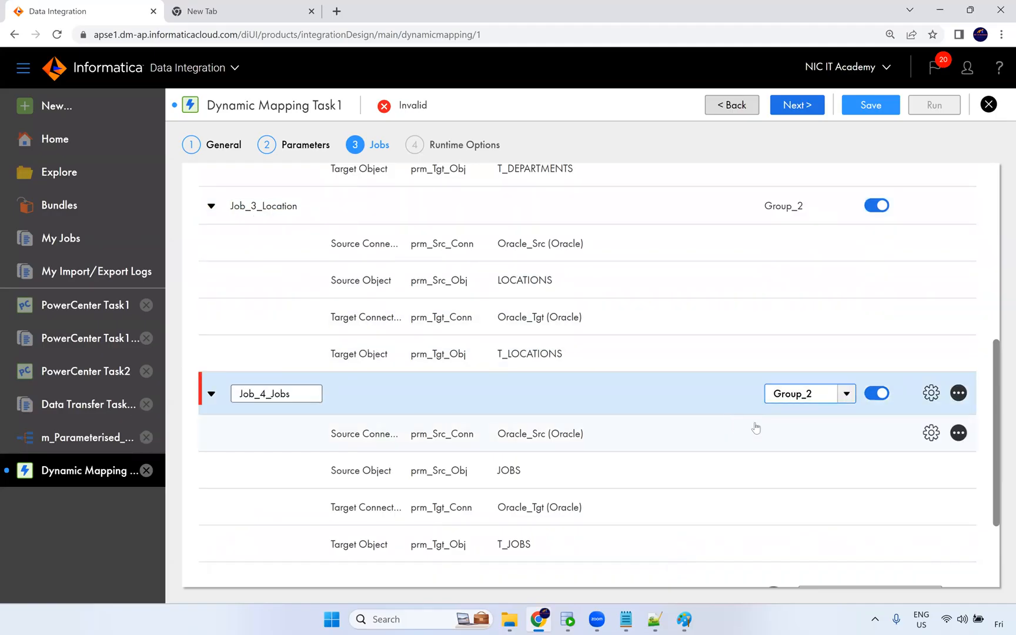
left_click(755, 429)
Review the two groups, proceed to the runtime options and save the dynamic mapping task.
scroll(755, 358, "down", 2)
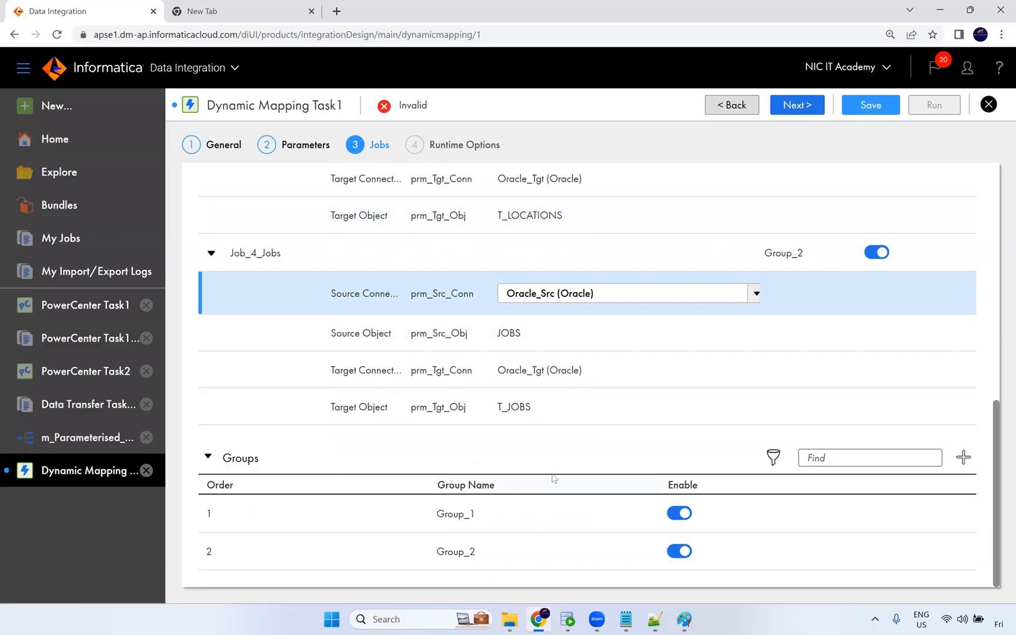
left_click_drag(222, 518, 669, 486)
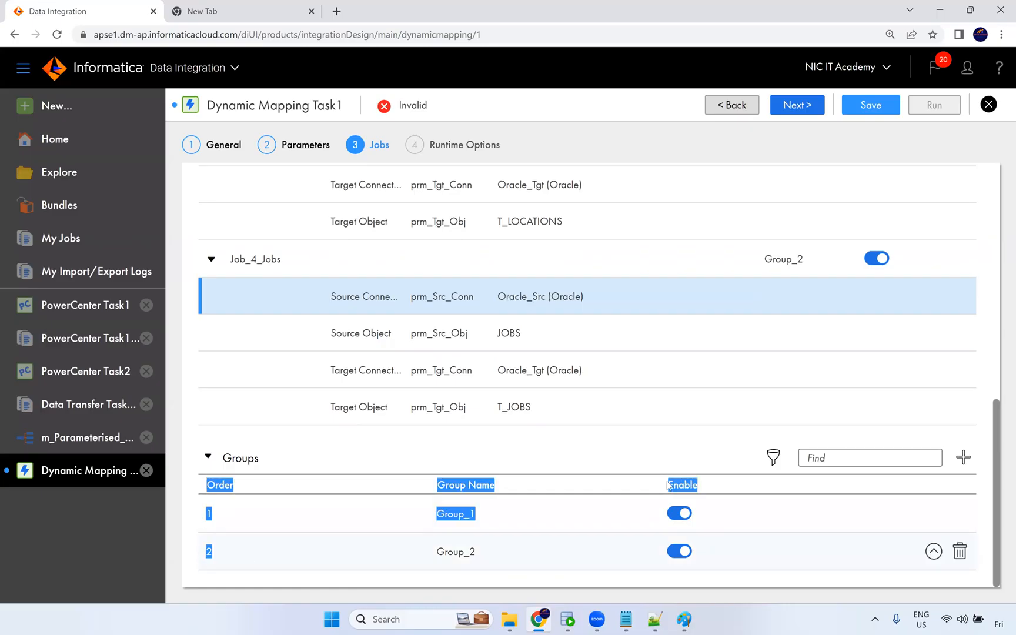
left_click(684, 444)
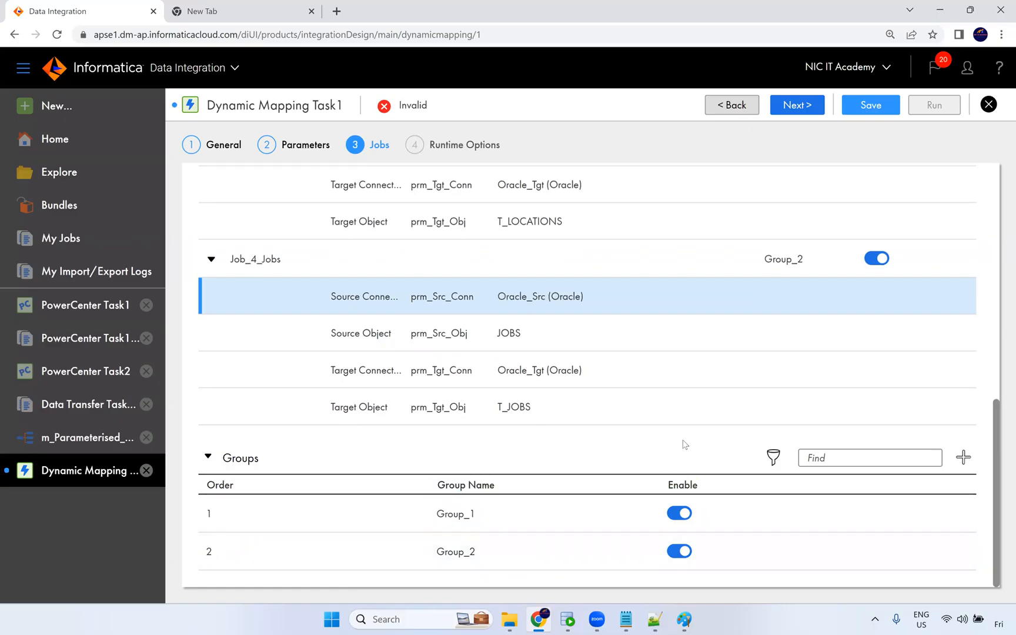
scroll(653, 328, "up", 2)
scroll(653, 327, "up", 5)
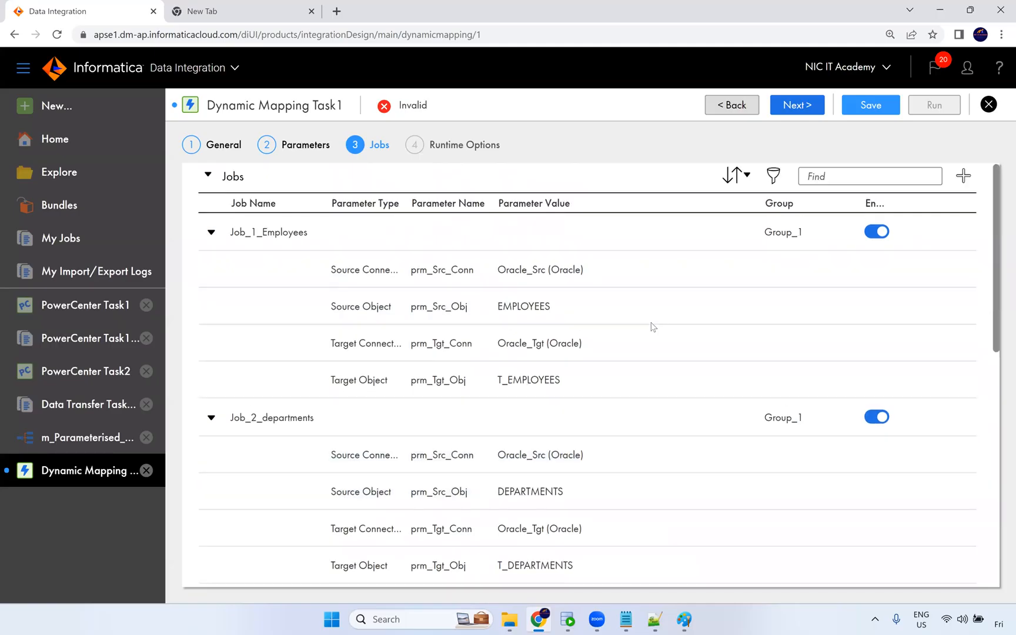
left_click(800, 112)
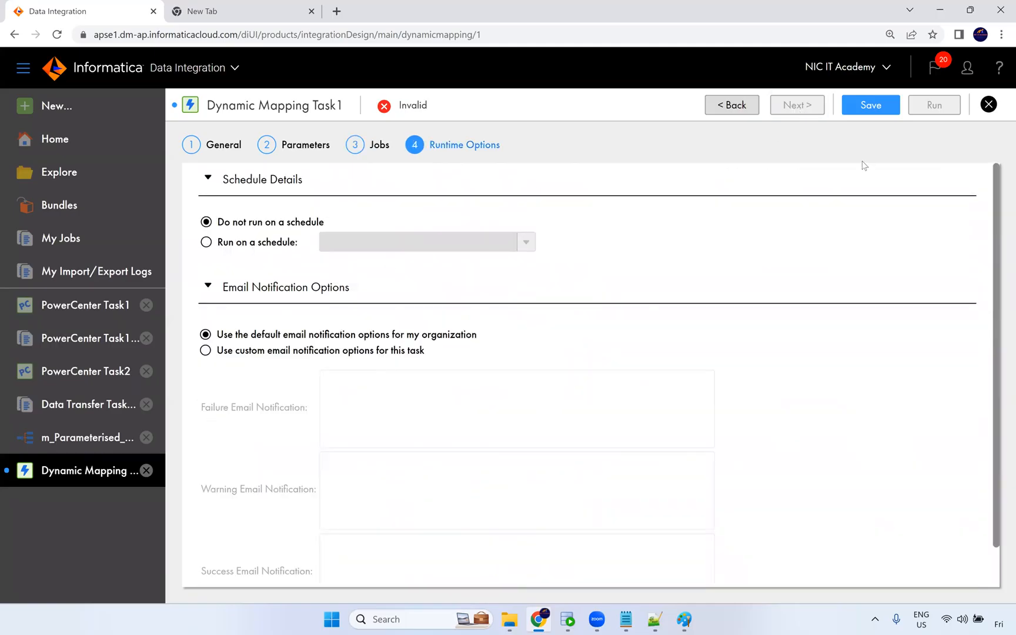
left_click(873, 113)
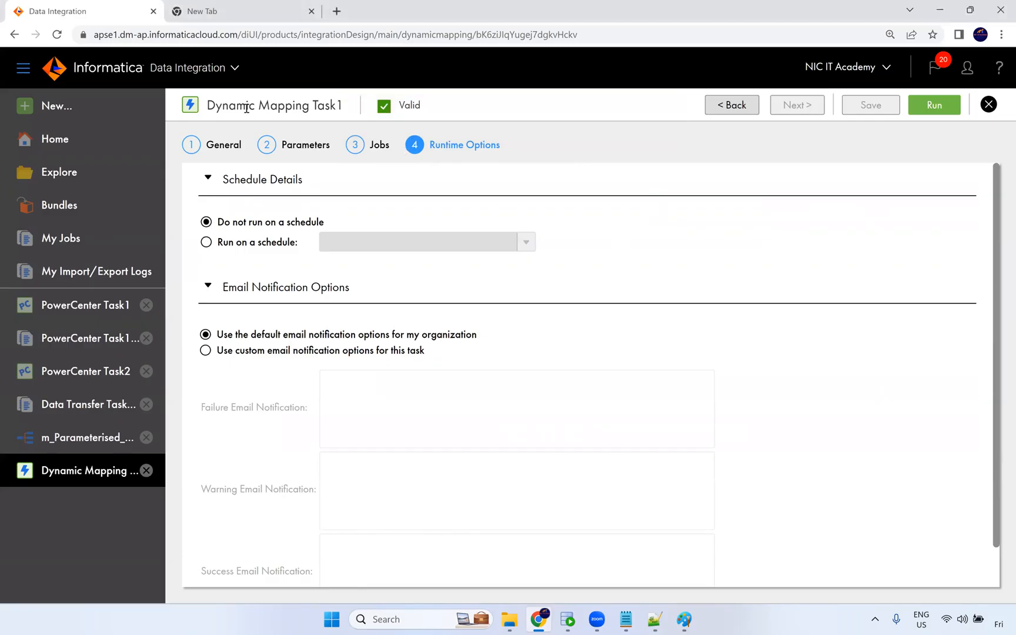
Run the dynamic mapping task and monitor its job in My Jobs.
left_click(924, 103)
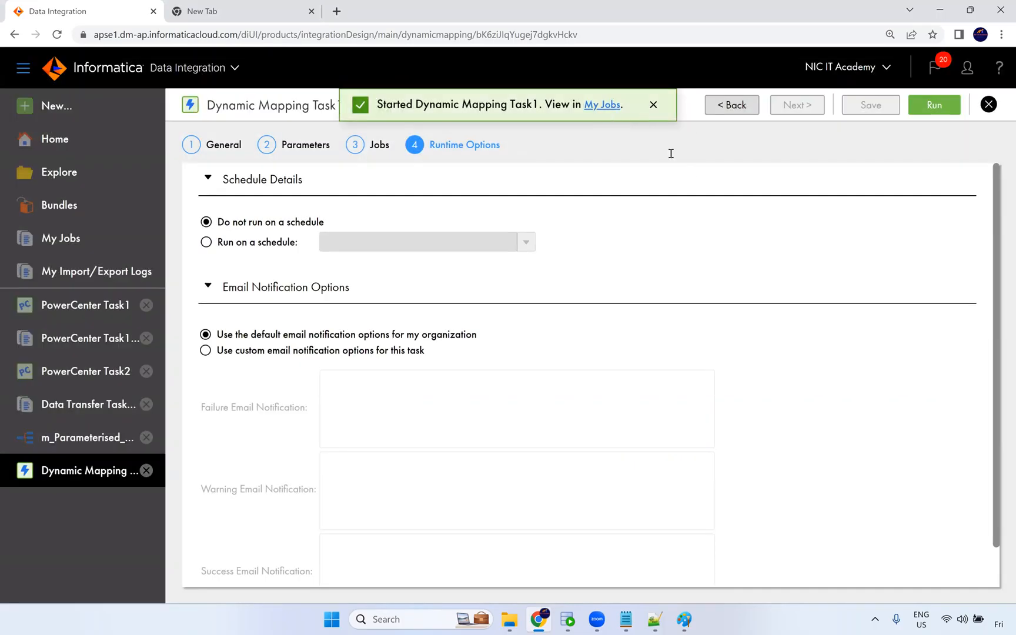
left_click(602, 104)
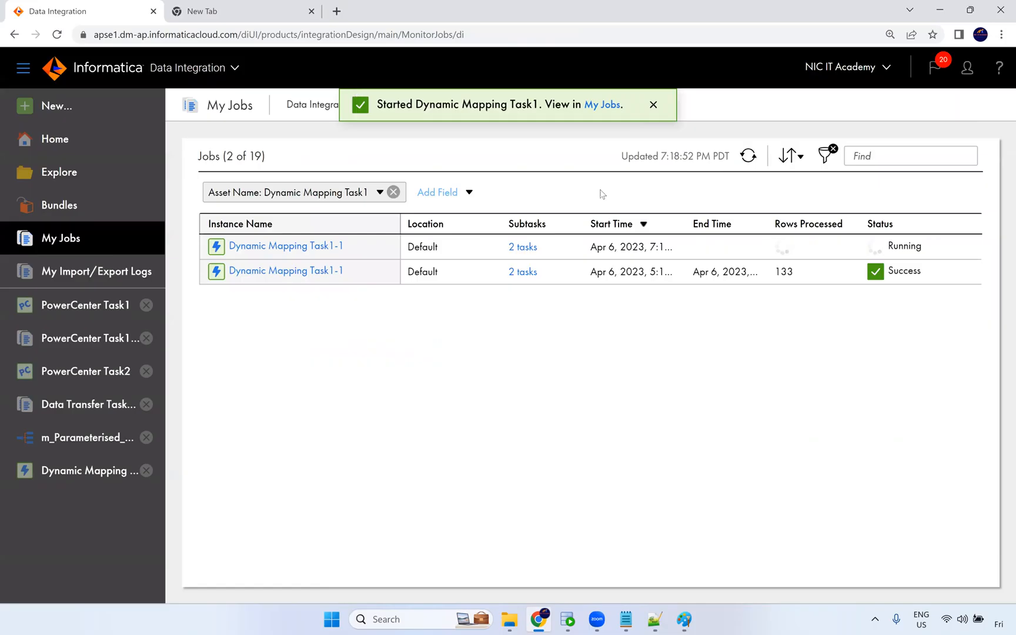
left_click(747, 162)
left_click(745, 163)
left_click(747, 156)
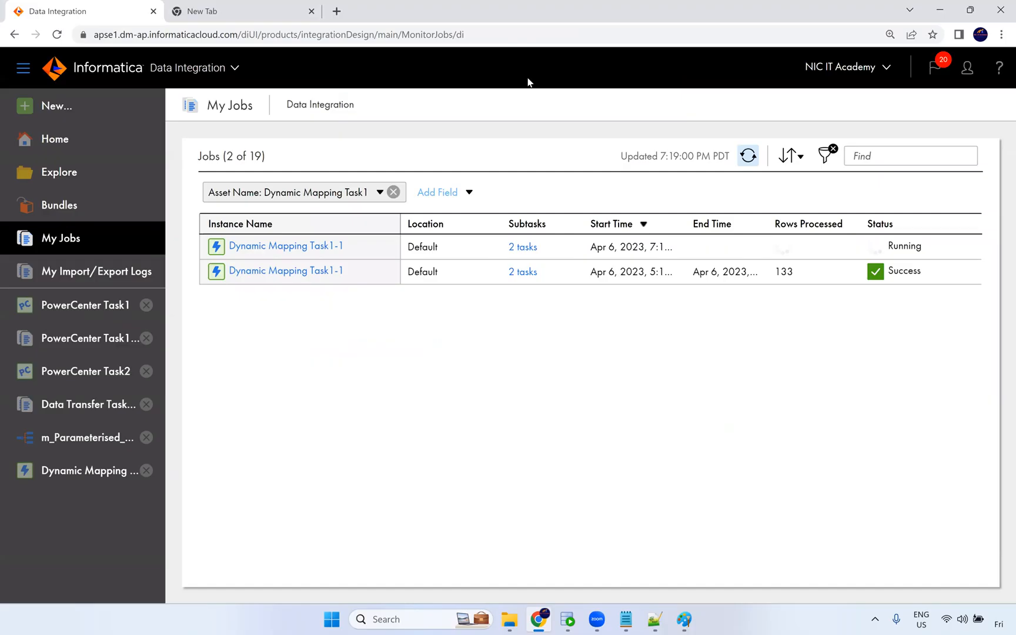
Open the subtasks of the latest Dynamic Mapping Task1 run and refresh until all four mapping jobs finish.
left_click(523, 247)
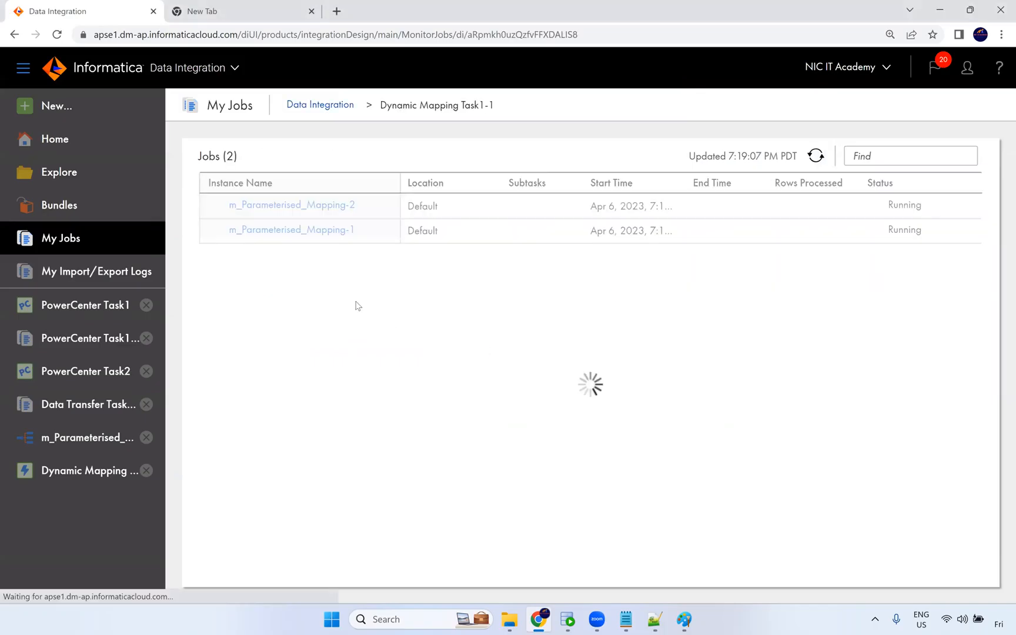
left_click(321, 230)
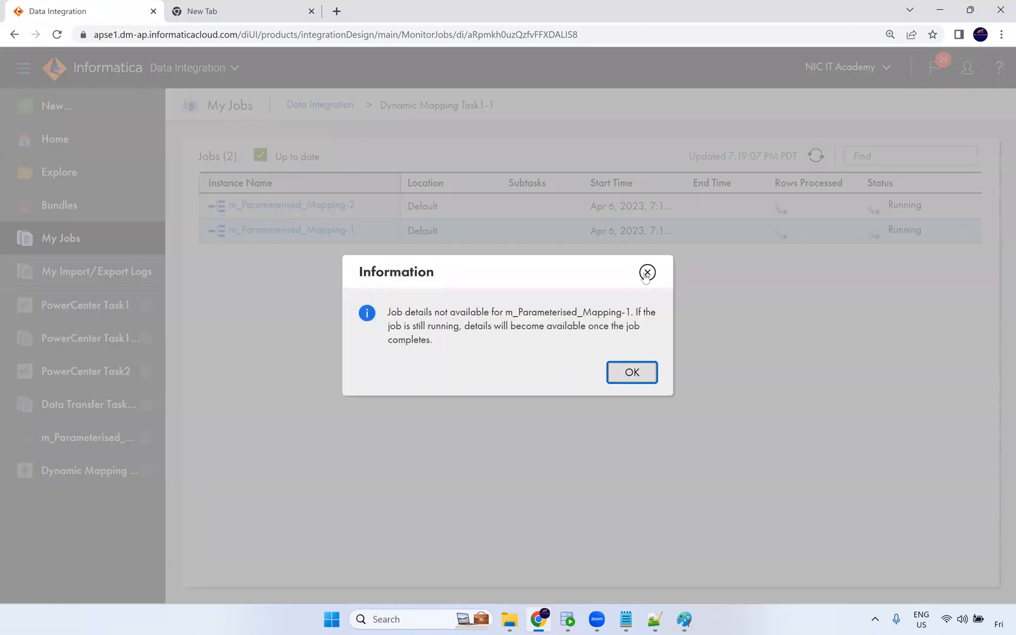
left_click(646, 273)
left_click(816, 156)
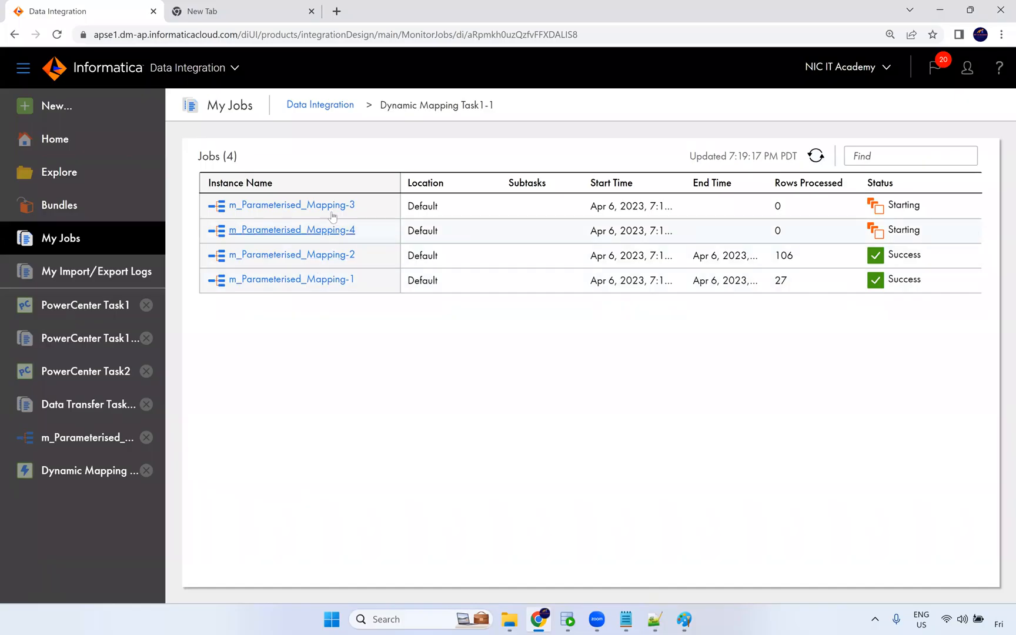
left_click(816, 156)
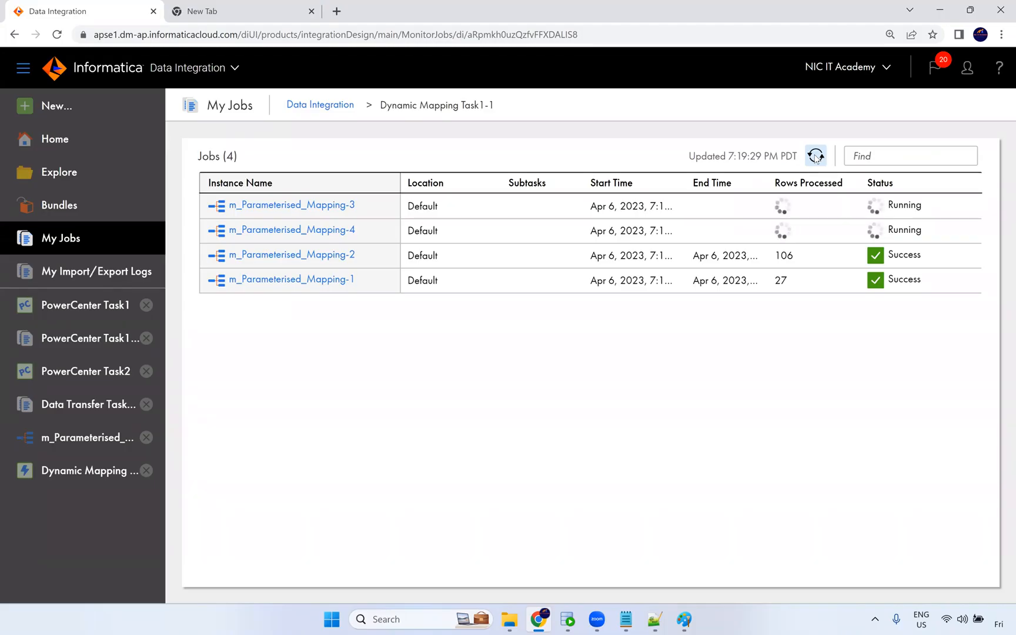
left_click(816, 156)
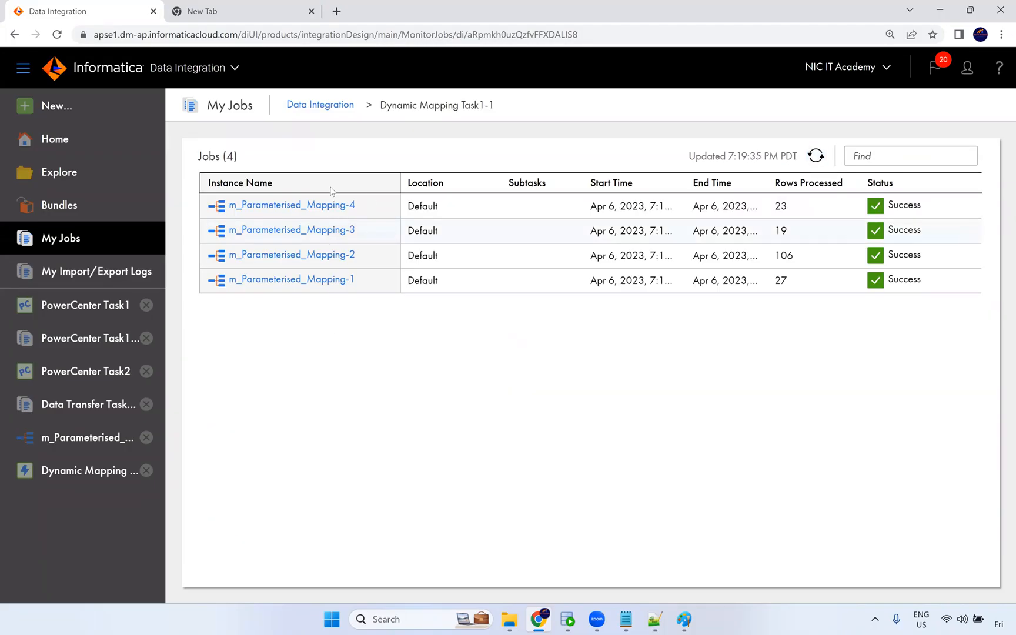
left_click(327, 106)
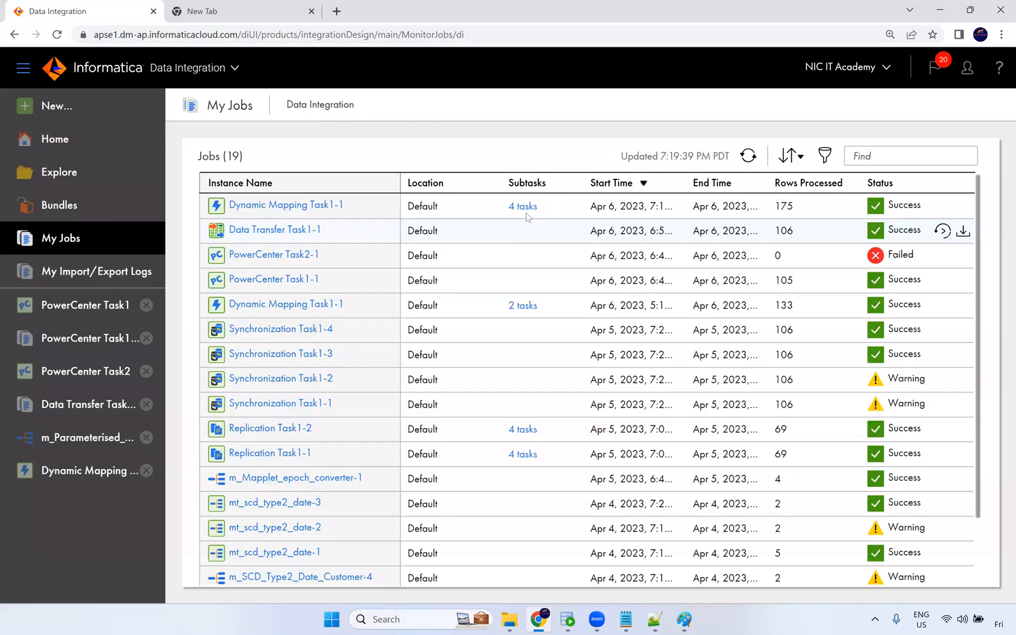
left_click(523, 207)
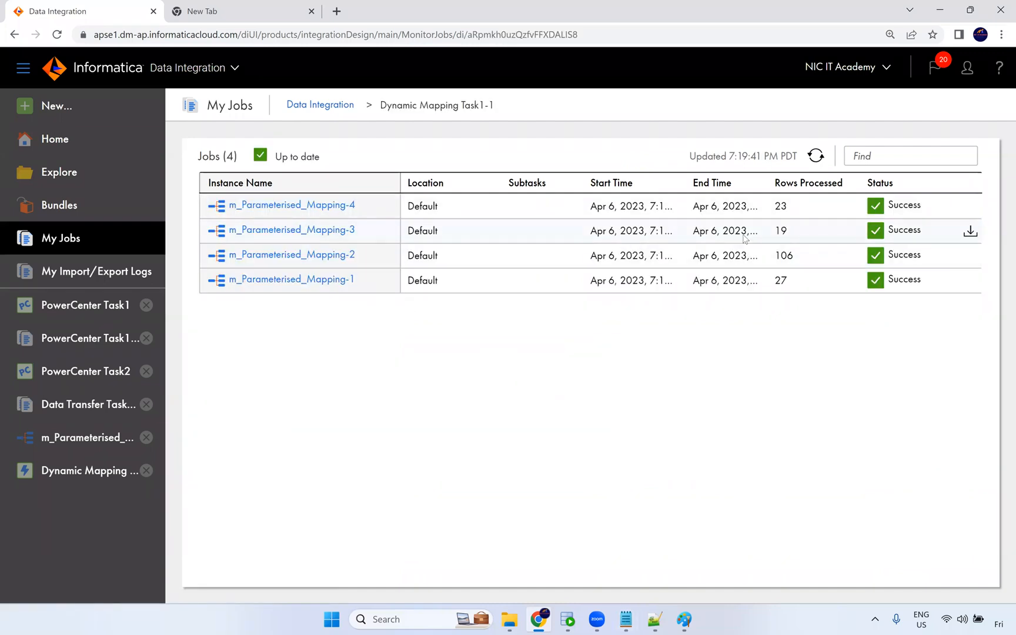
Switch to Oracle SQL Developer and query the t_jobs target table.
left_click(568, 619)
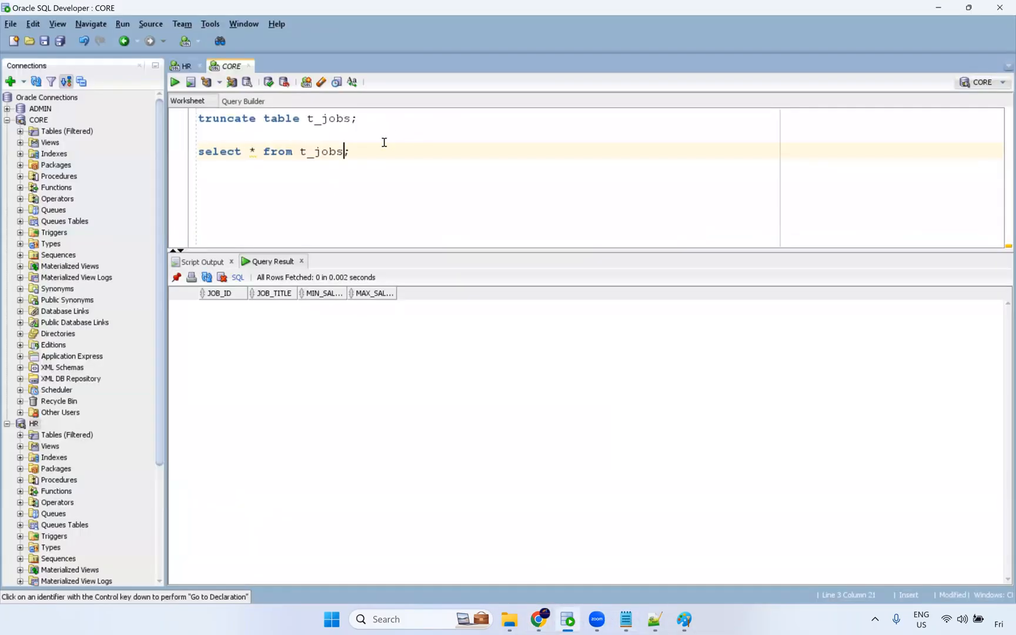
key("ctrl+Return")
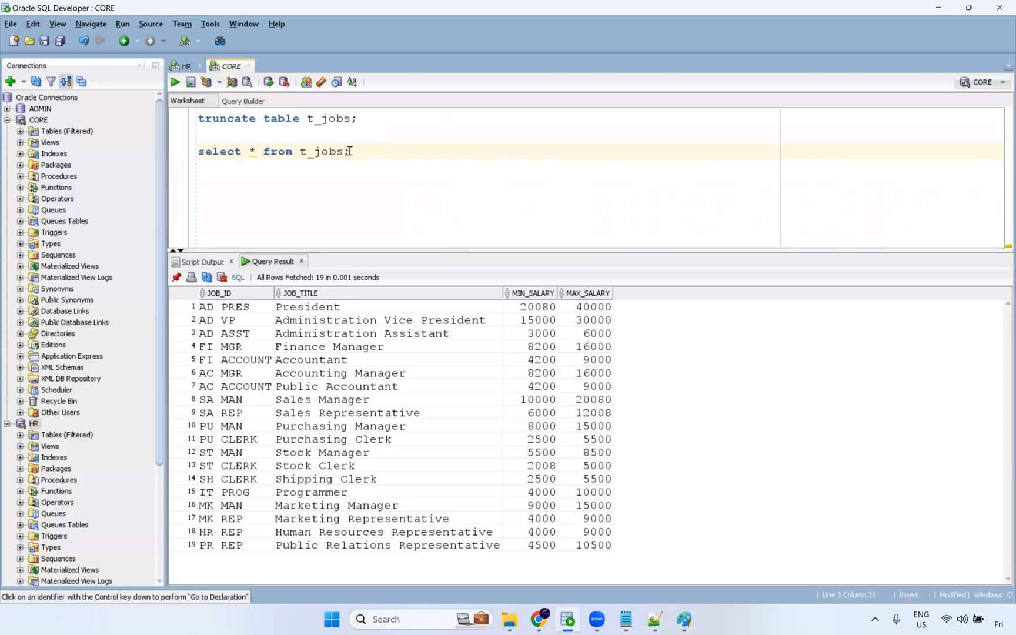
Query the t_employees target table.
key("BackSpace")
key("BackSpace")
key("BackSpace")
key("BackSpace")
type("employees")
key("ctrl+Return")
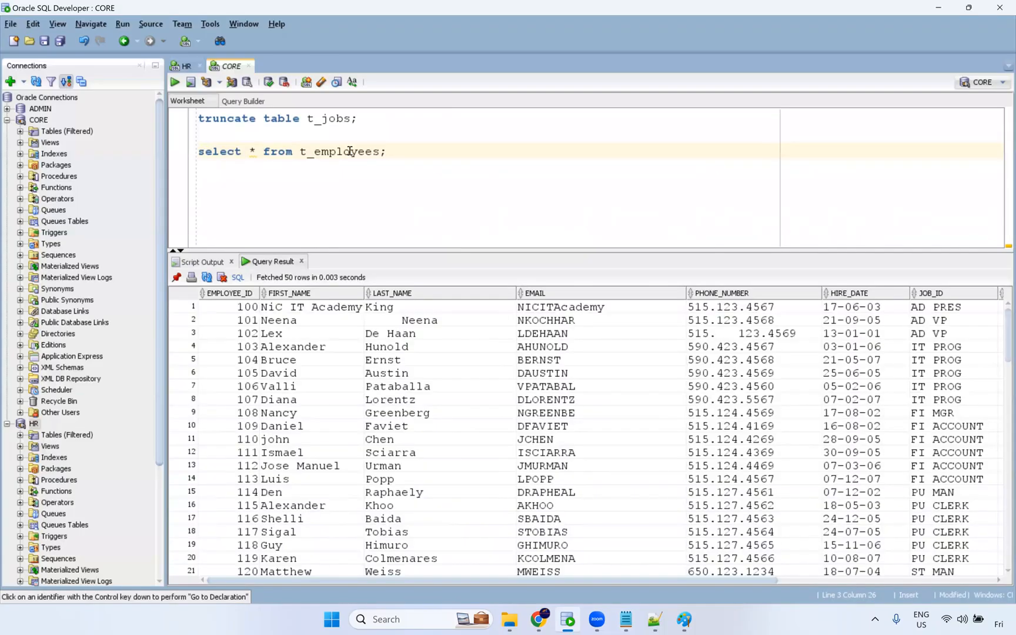
Query the locations target table.
key("BackSpace")
key("BackSpace")
key("BackSpace")
key("BackSpace")
key("BackSpace")
key("BackSpace")
key("BackSpace")
key("BackSpace")
key("BackSpace")
type("l")
type("ocation")
key("ctrl+Return")
Query the t_departments target table and enlarge the results pane.
key("BackSpace")
key("BackSpace")
key("BackSpace")
key("BackSpace")
key("BackSpace")
key("BackSpace")
key("BackSpace")
key("BackSpace")
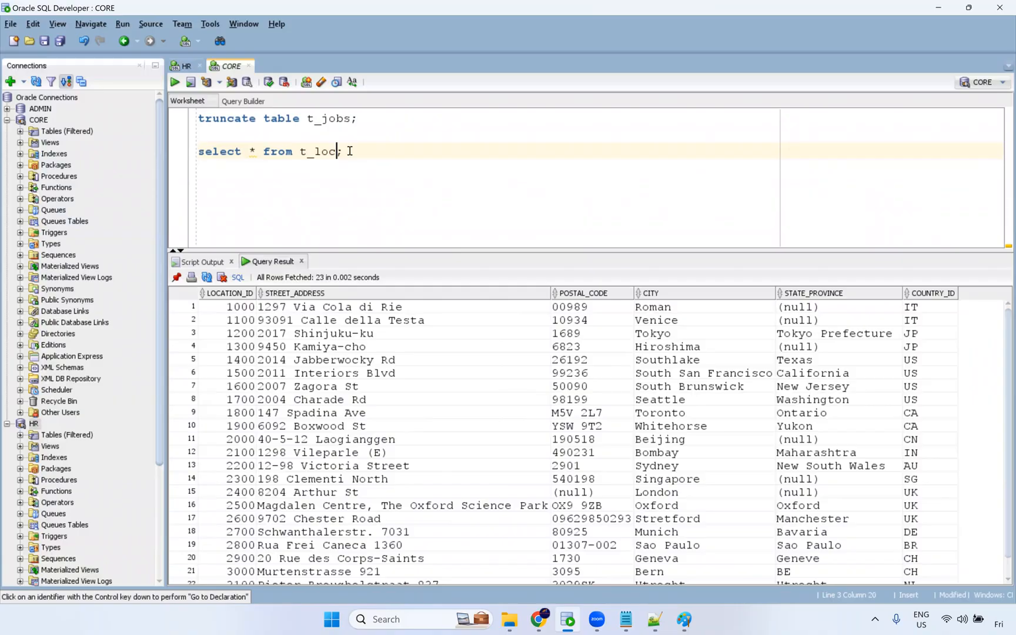
type("departments")
key("ctrl+Return")
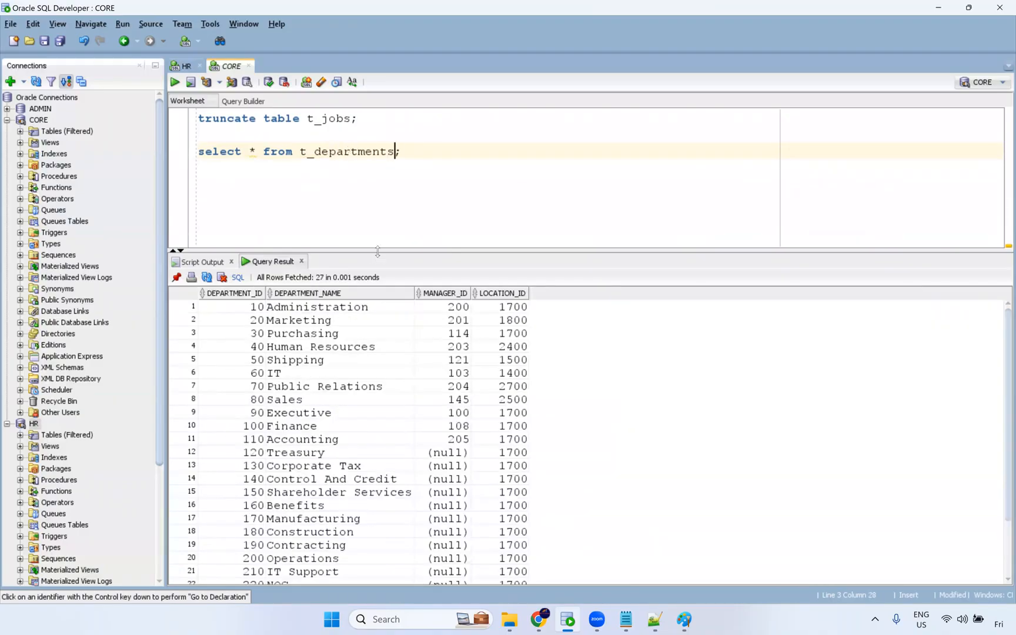
left_click_drag(377, 247, 389, 179)
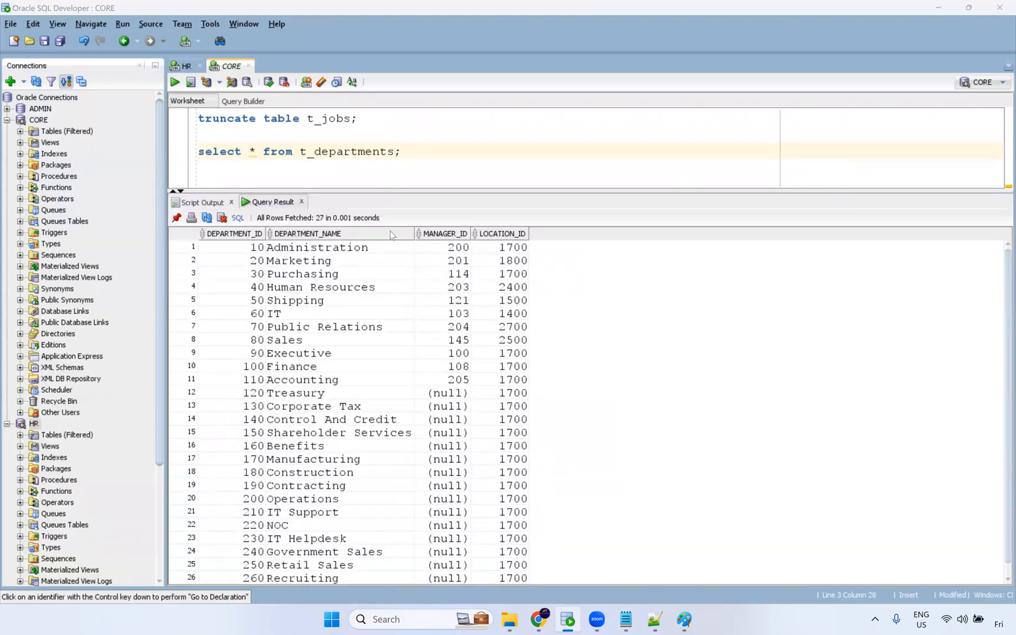
left_click_drag(390, 190, 390, 231)
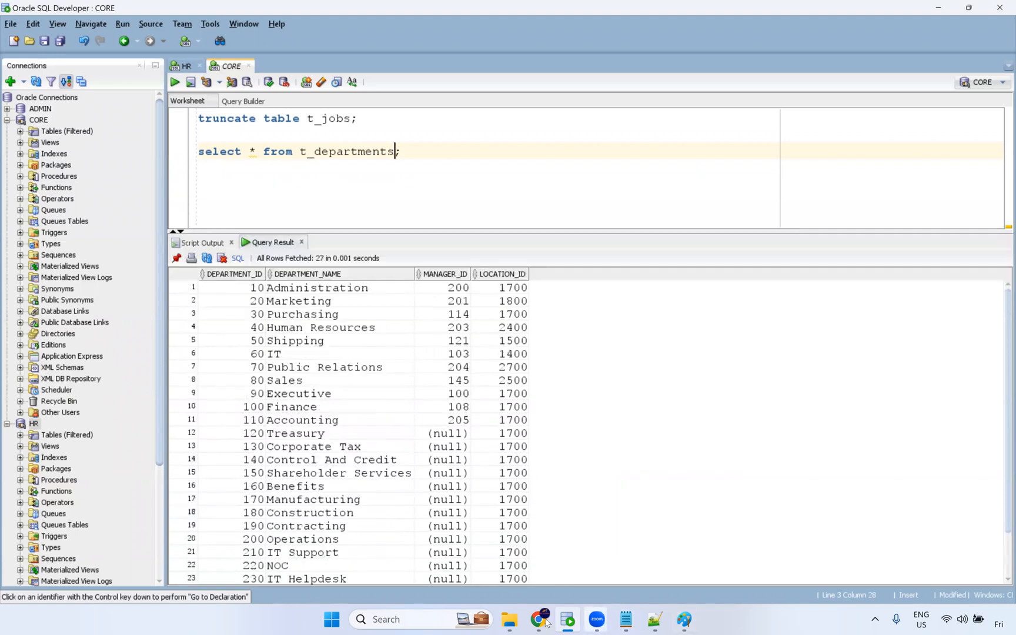
Return to the browser and open Dynamic Mapping Task1 from the full My Jobs list.
left_click(540, 621)
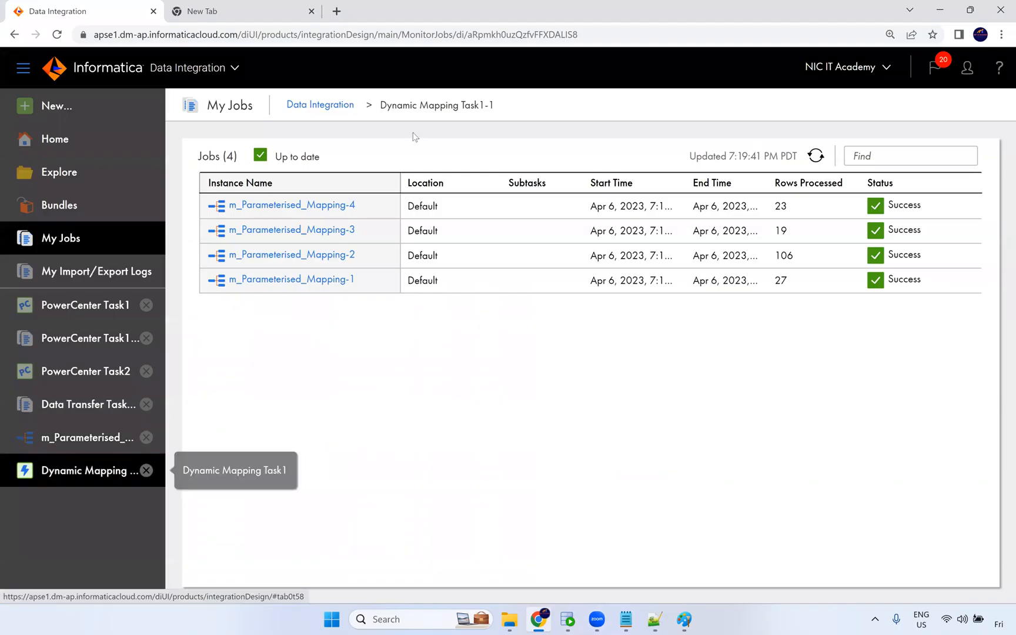
left_click(340, 107)
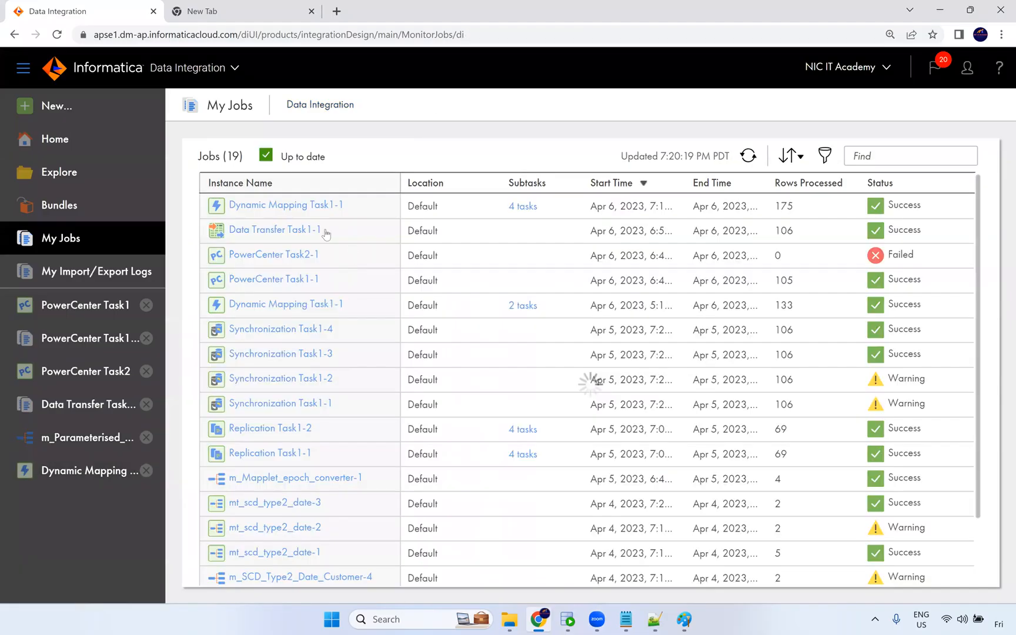
left_click(310, 207)
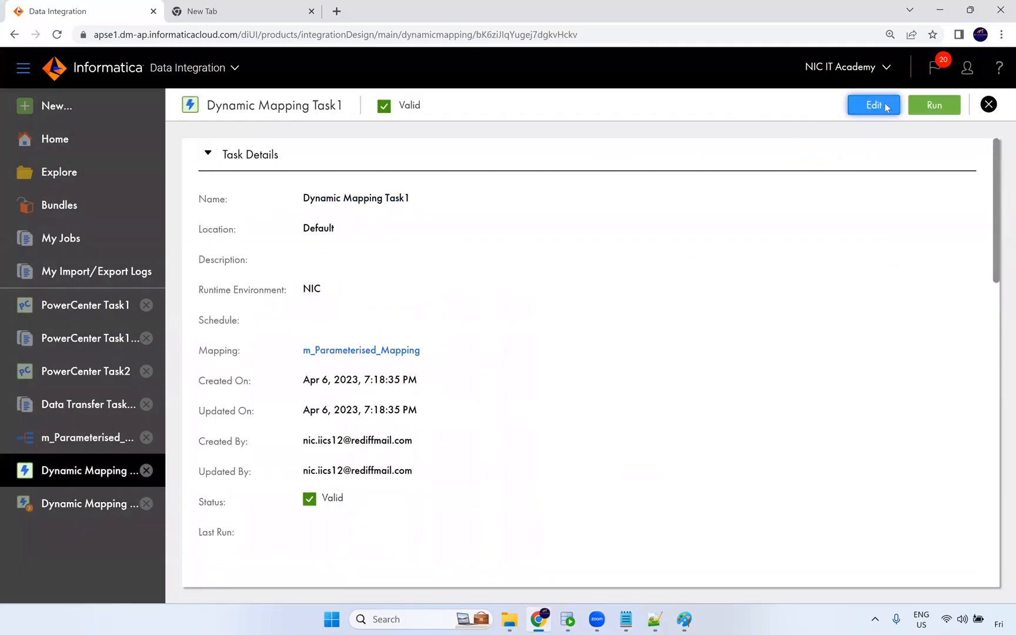
left_click(873, 106)
left_click(464, 147)
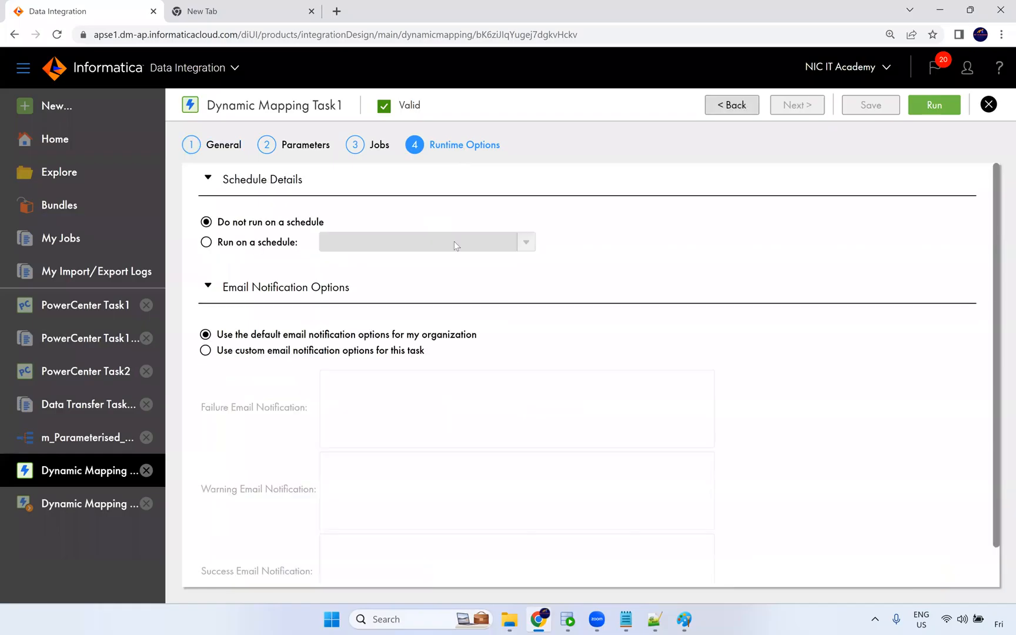
left_click(205, 350)
left_click(364, 395)
scroll(411, 419, "down", 1)
left_click(339, 483)
left_click(350, 549)
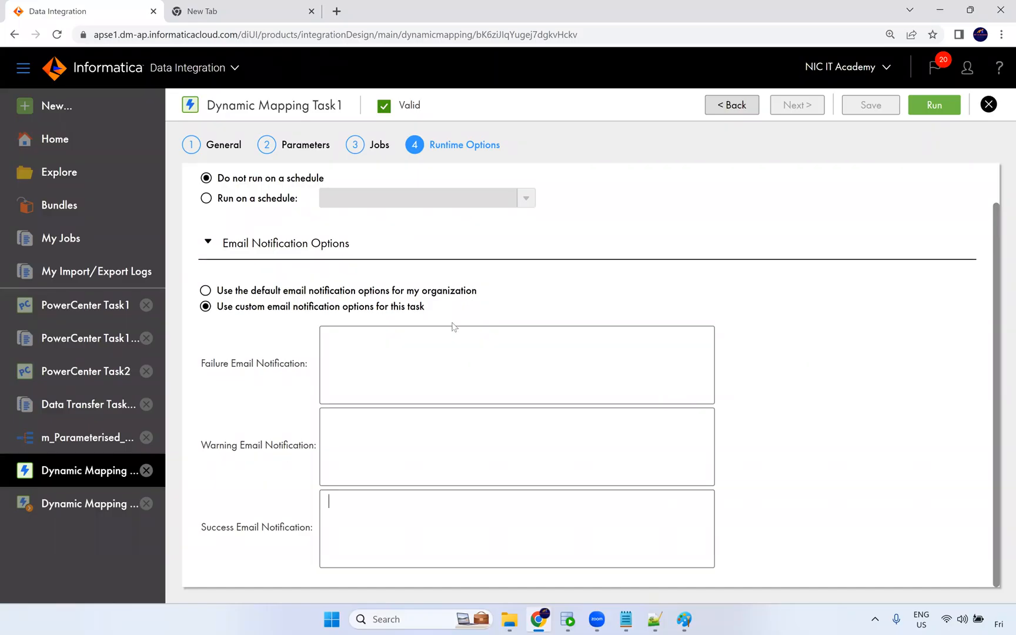
left_click(990, 108)
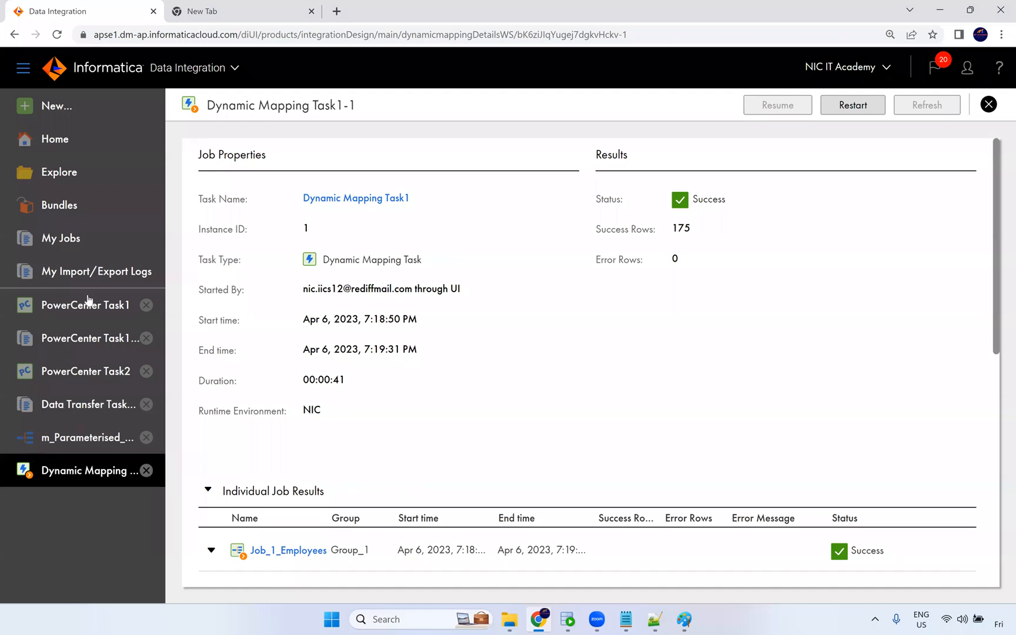
Create a new Taskflow asset.
left_click(58, 107)
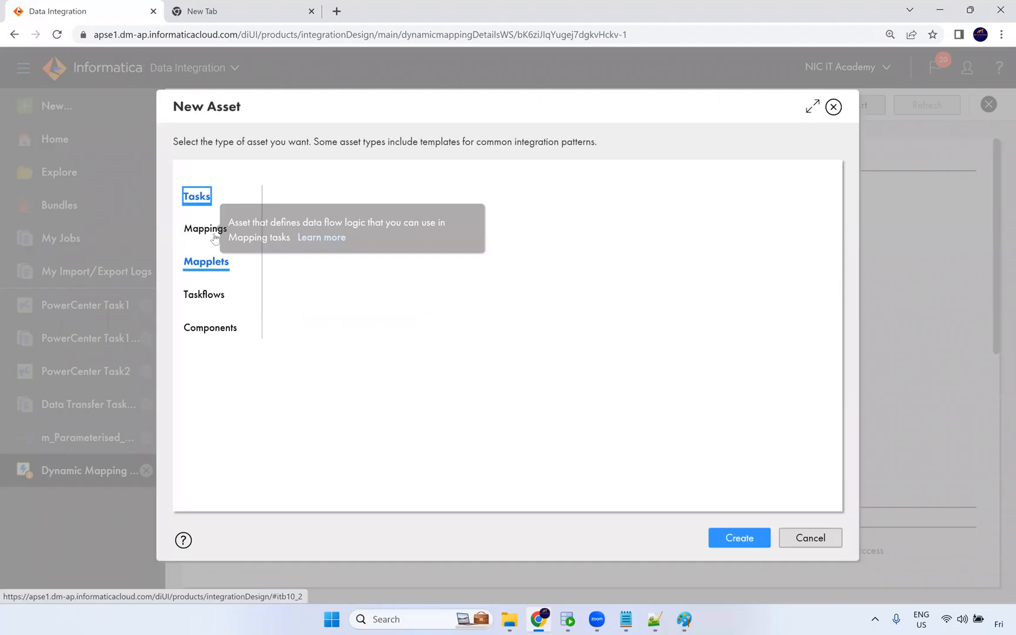
left_click(210, 294)
scroll(406, 294, "down", 1)
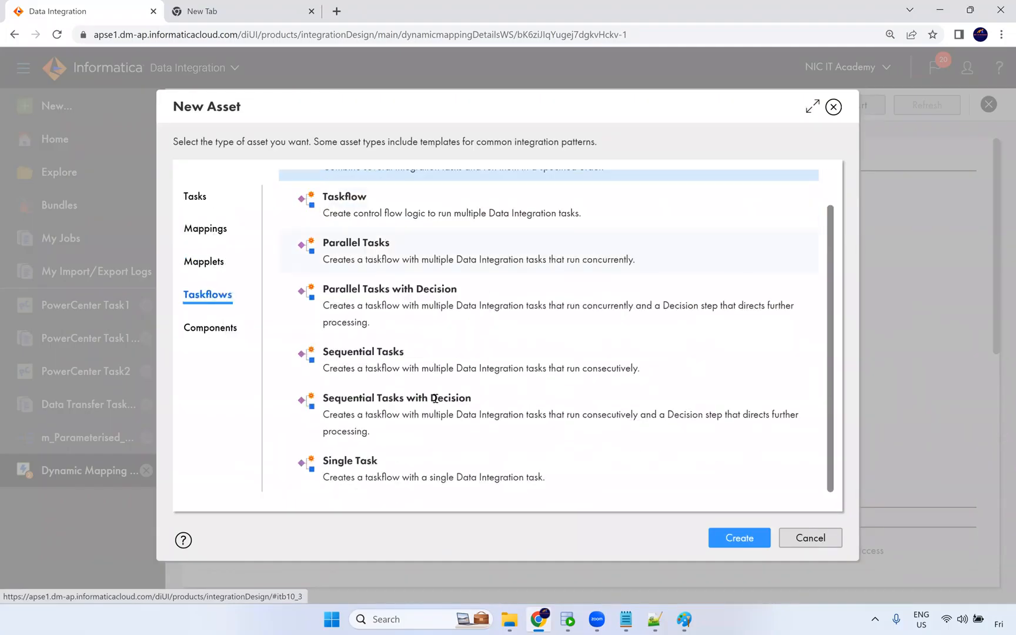
scroll(380, 265, "up", 1)
left_click(381, 253)
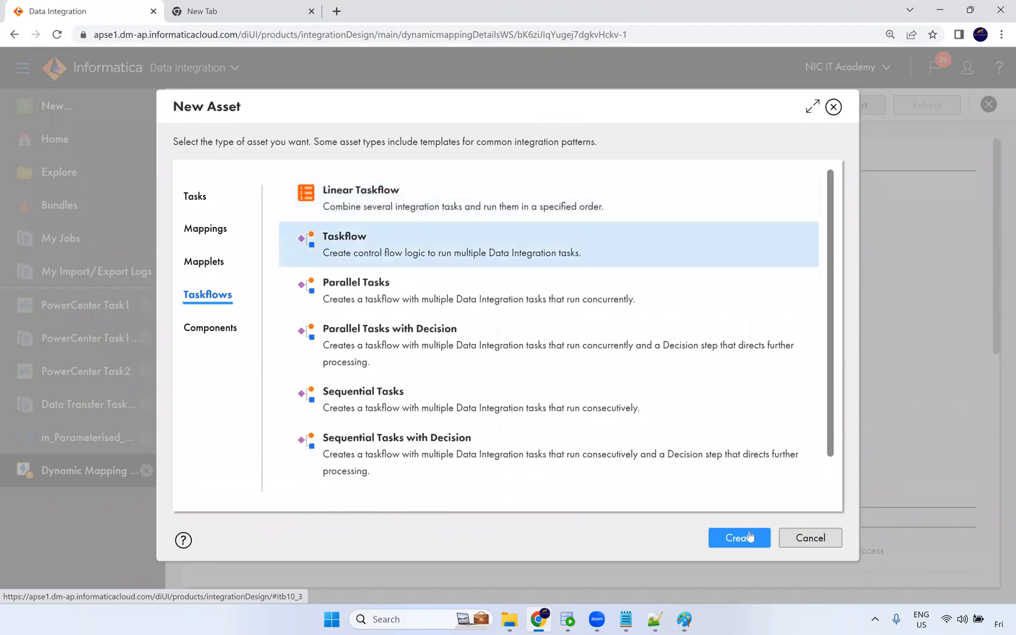
left_click(745, 547)
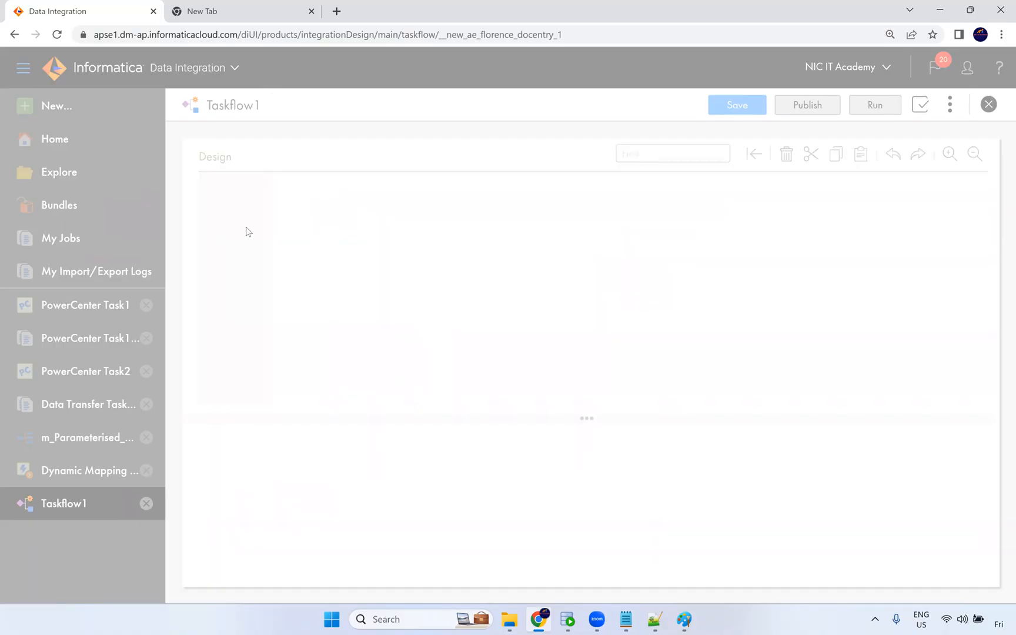
Add a Notification Task between Start and End in the taskflow and open then cancel its email body editor.
scroll(236, 309, "down", 1)
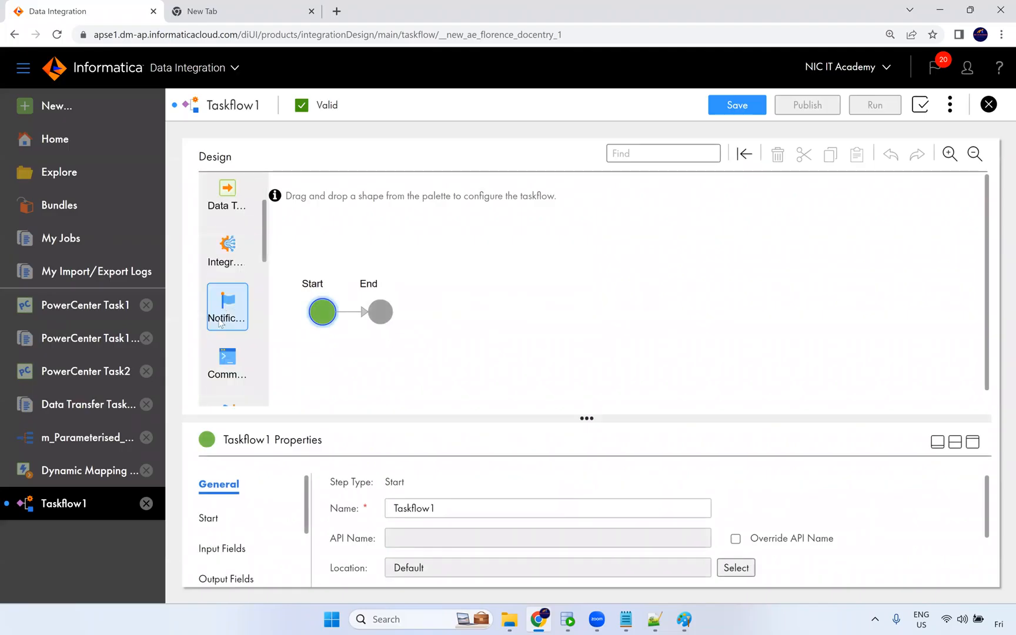
left_click_drag(227, 312, 360, 313)
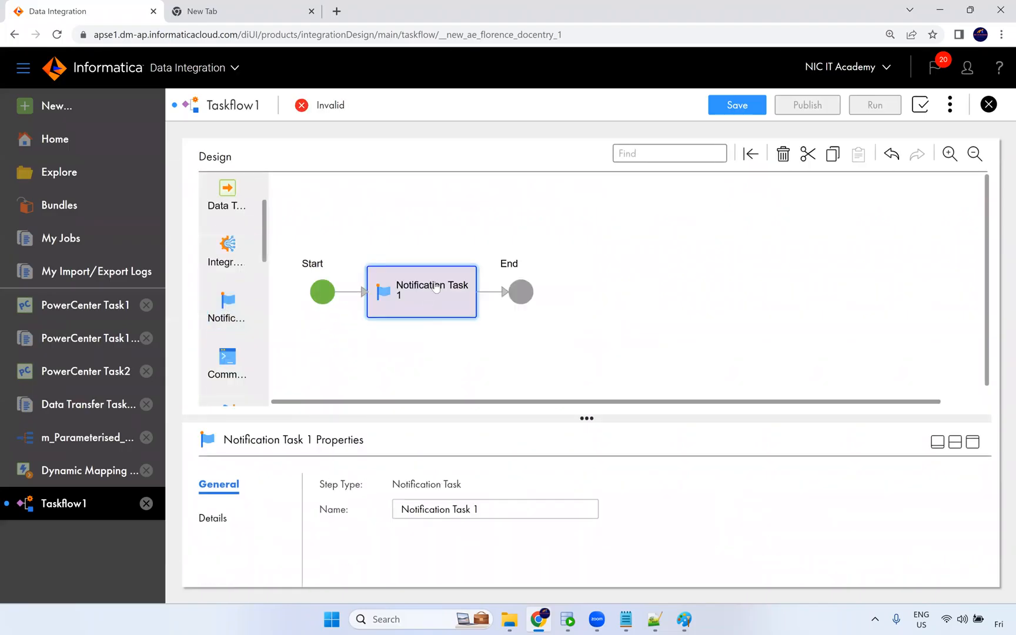
left_click(973, 443)
left_click(217, 288)
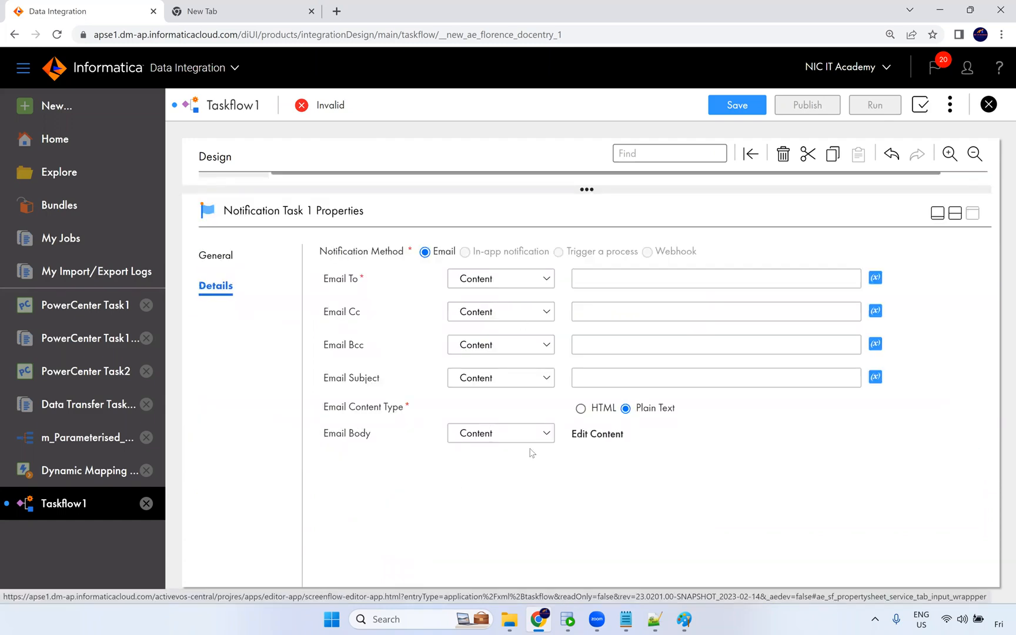
left_click(627, 447)
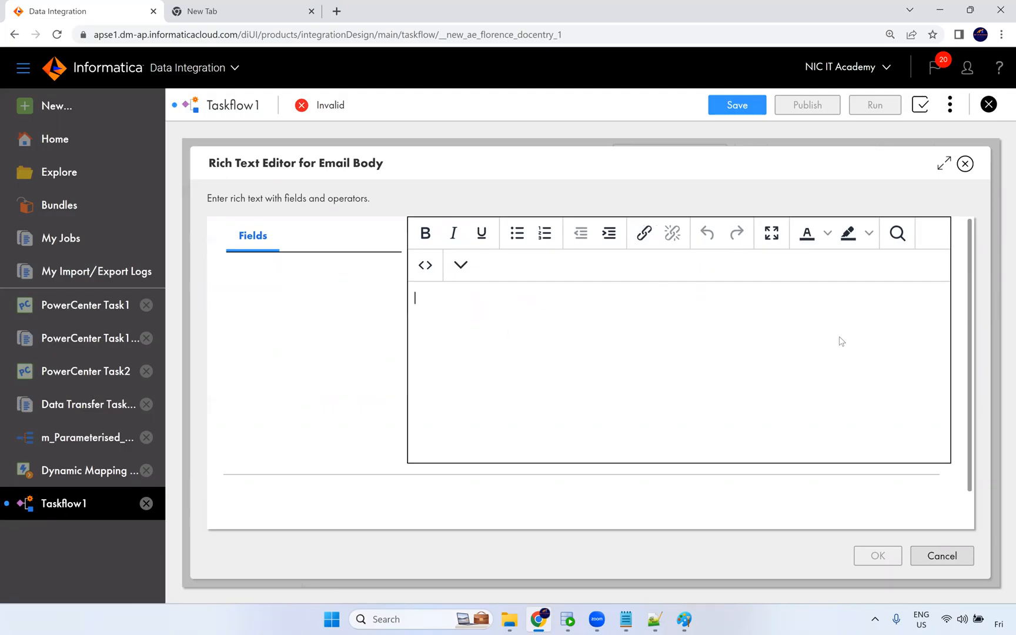
left_click(944, 556)
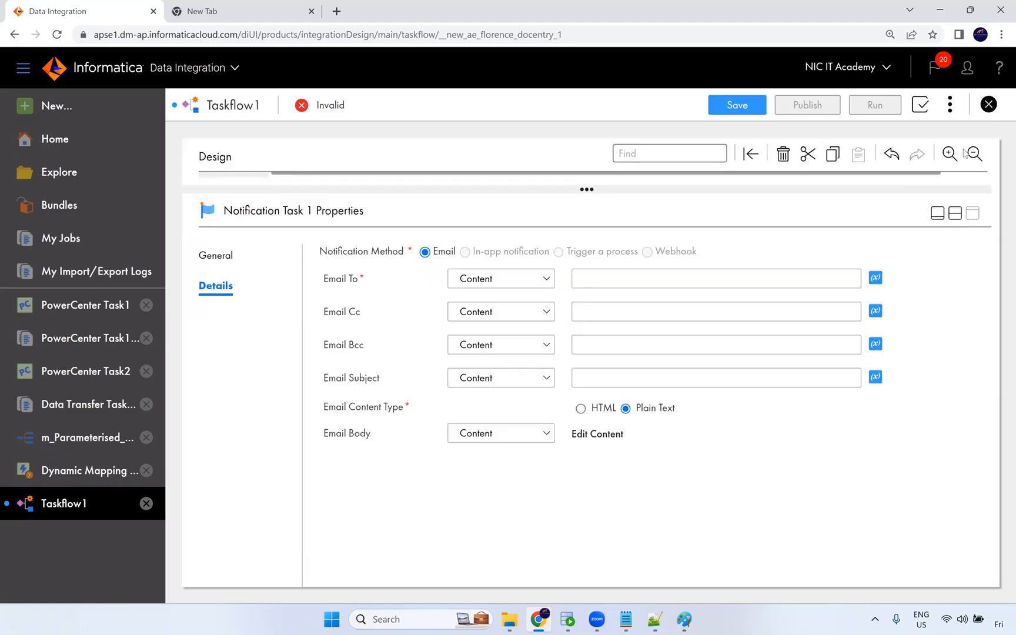
Close Taskflow1 and discard its unsaved changes.
left_click(989, 105)
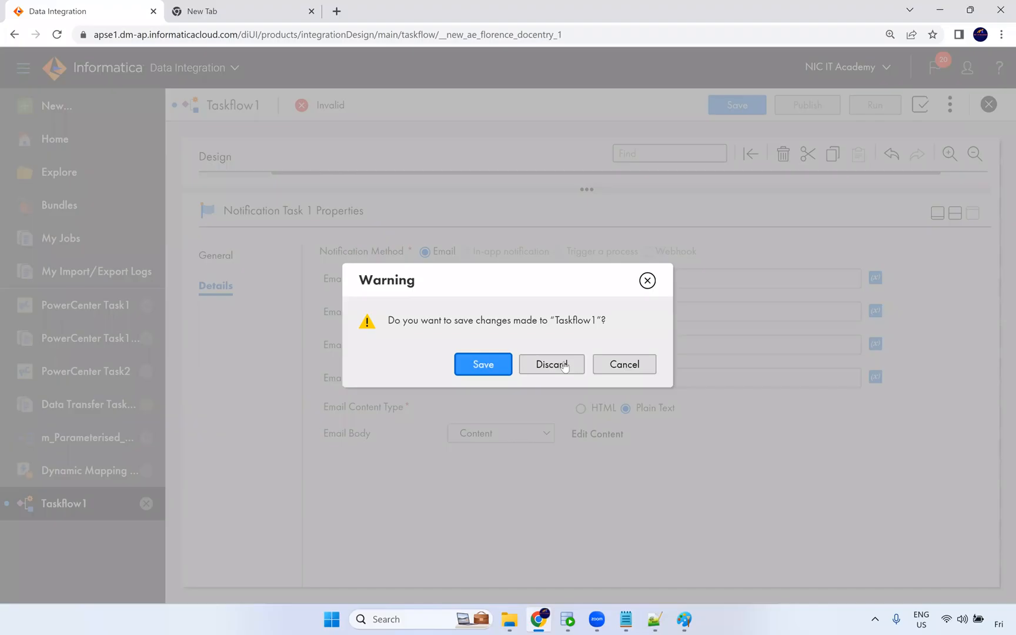
left_click(564, 366)
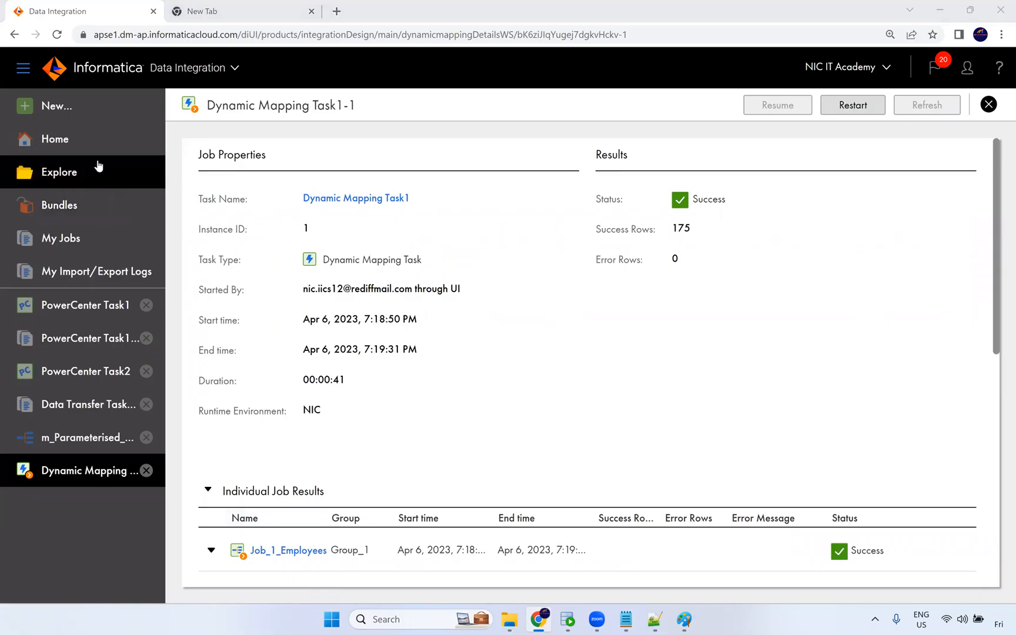
Open the New Asset dialog and look through the available task types.
left_click(100, 115)
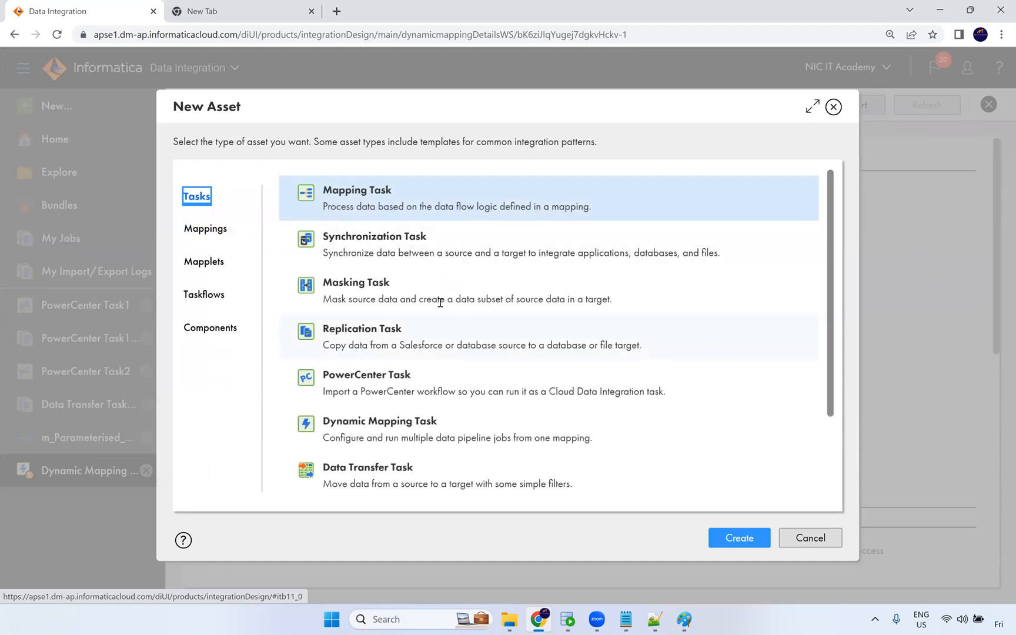
left_click_drag(327, 300, 610, 299)
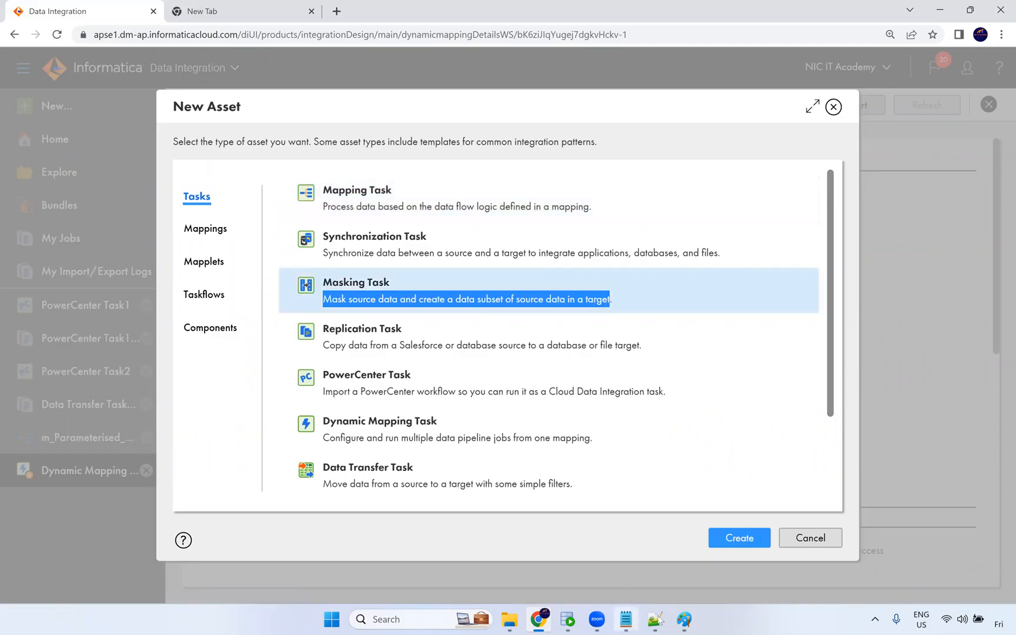
Switch to Paint and sketch two green boxes beside the diagram, labelling one prd.
left_click(691, 618)
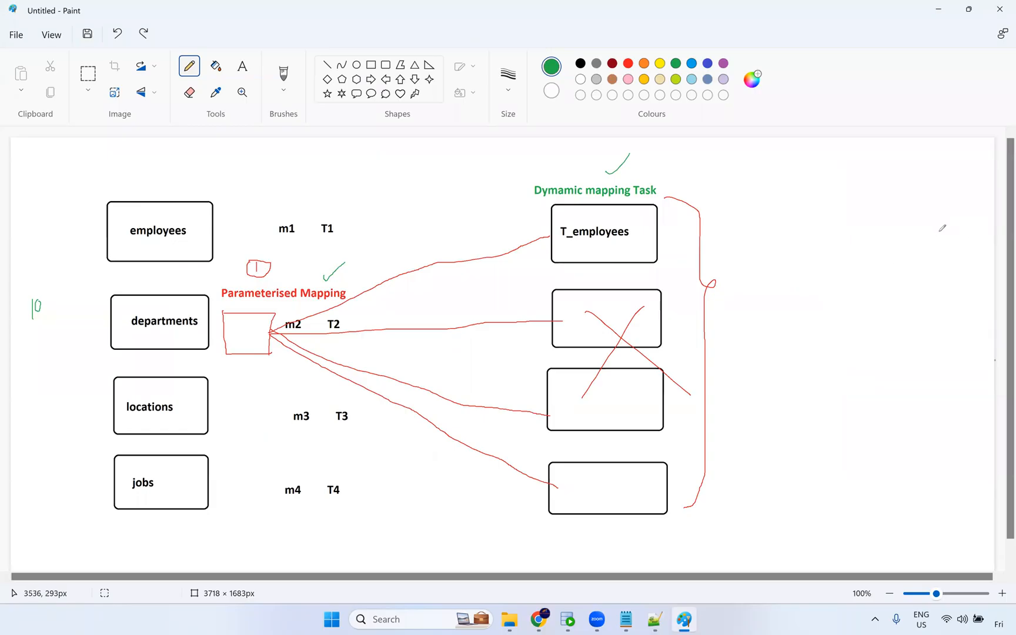
mouse_move(941, 249)
left_mouse_down()
mouse_move(934, 301)
mouse_move(969, 255)
mouse_move(942, 249)
mouse_move(960, 237)
left_mouse_up()
mouse_move(854, 253)
left_mouse_down()
mouse_move(852, 271)
mouse_move(879, 295)
mouse_move(888, 250)
mouse_move(868, 250)
left_mouse_up()
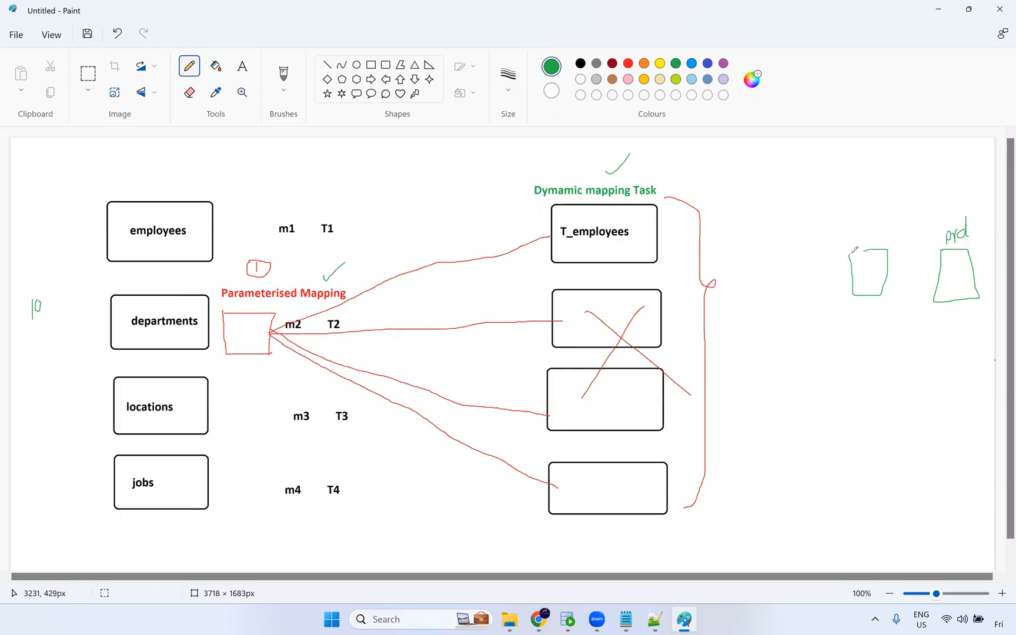
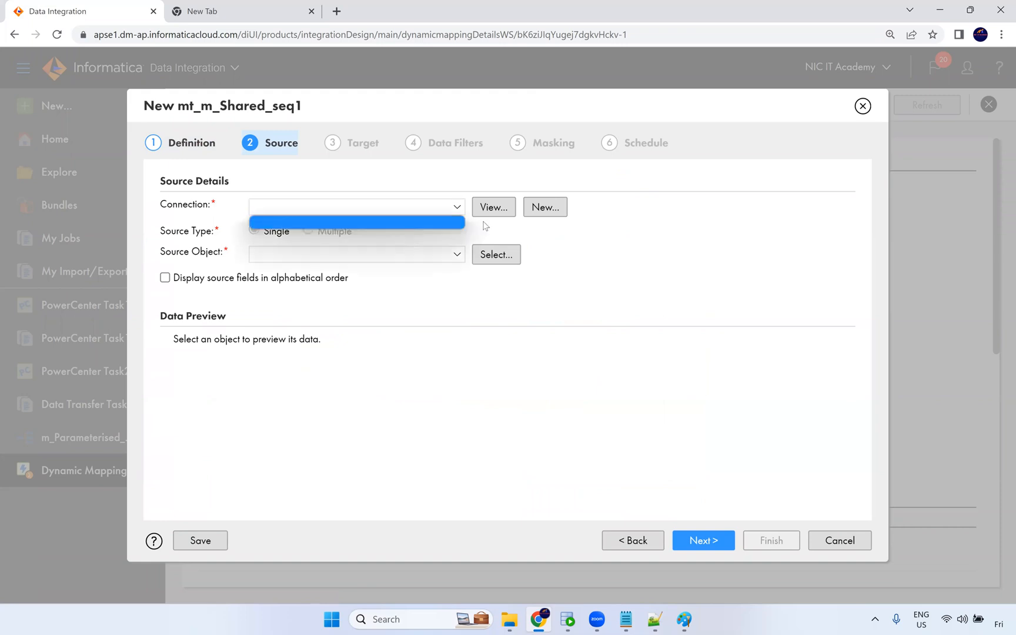
left_click(543, 209)
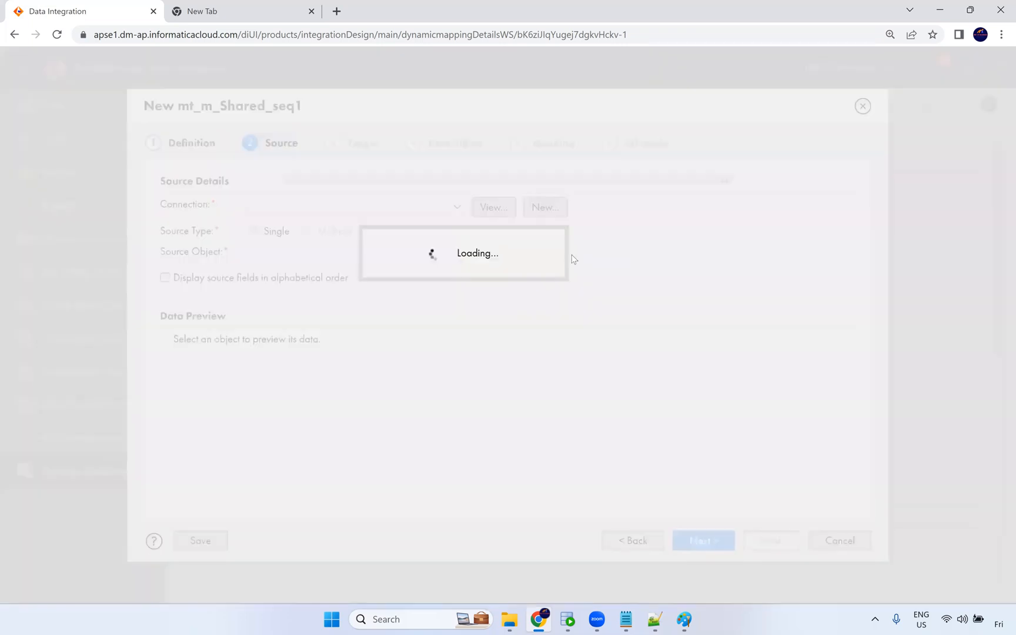
left_click(484, 284)
left_click(501, 317)
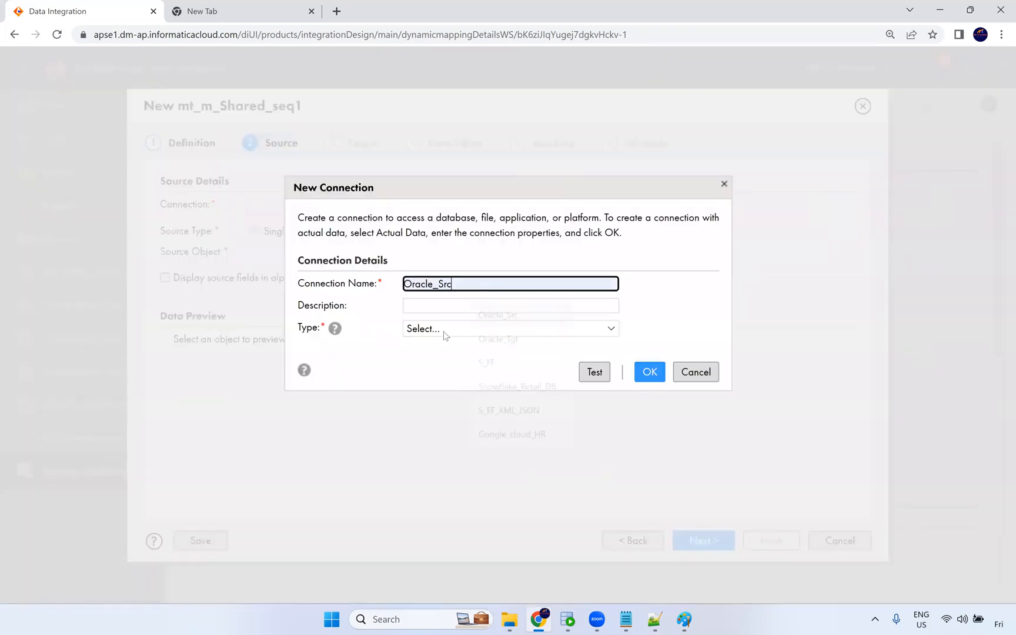
left_click(447, 329)
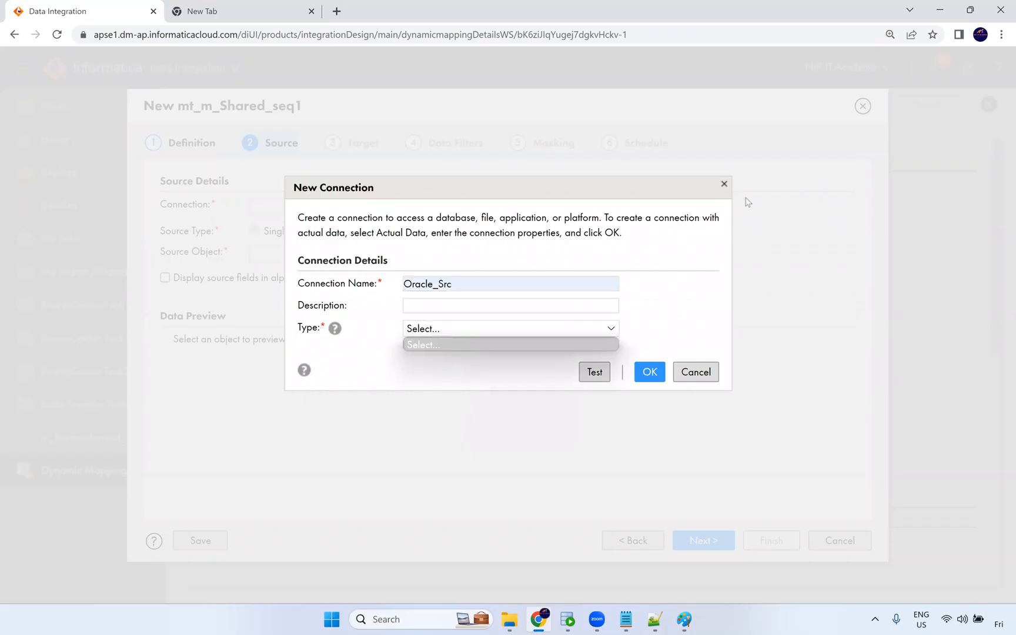
left_click(696, 373)
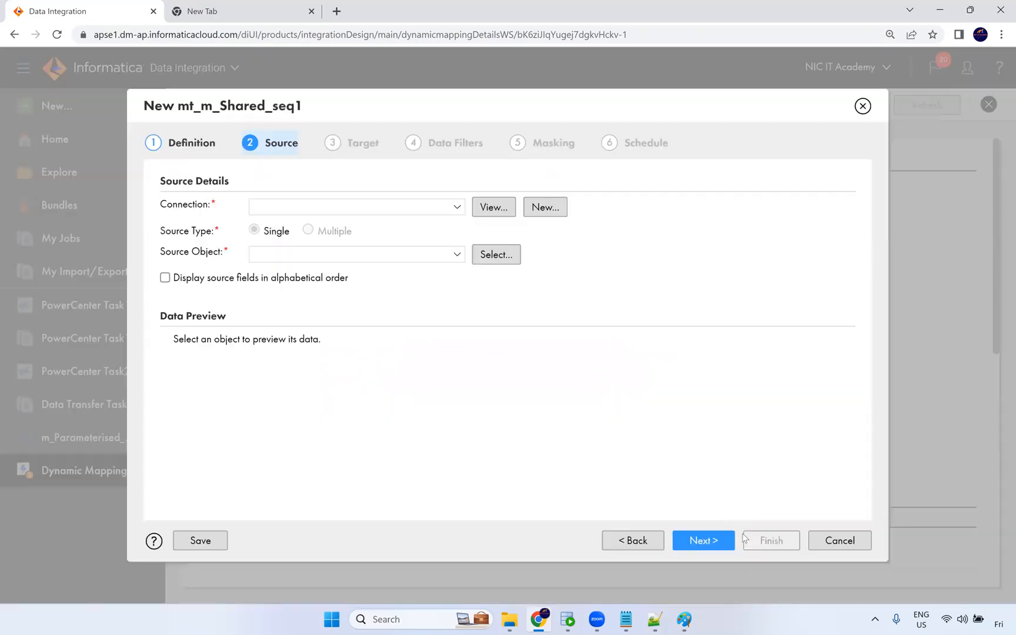
left_click(863, 544)
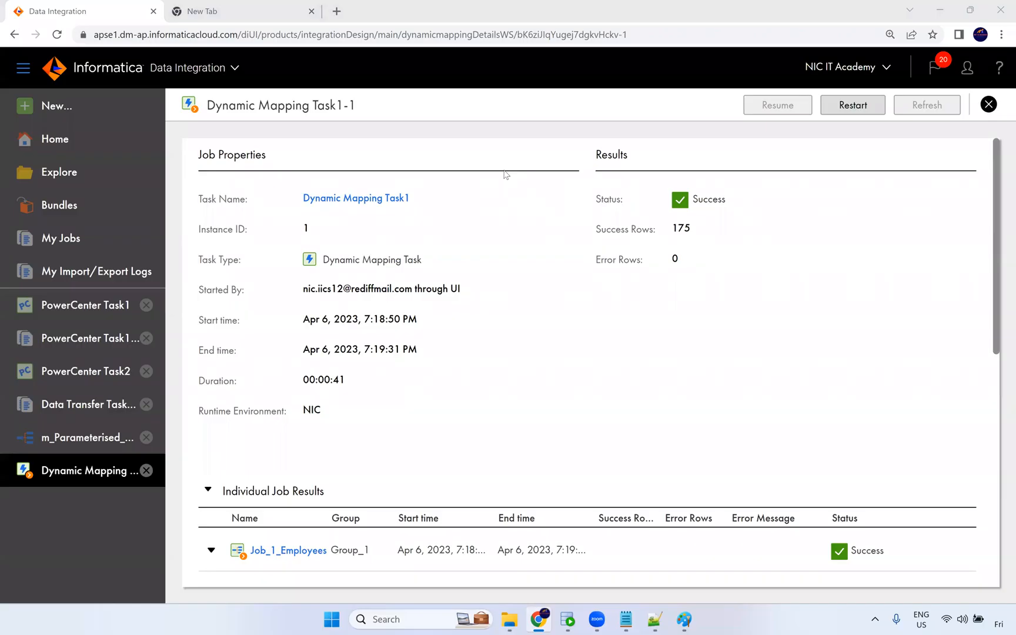
Review the individual job results of Dynamic Mapping Task1-1 for each group's source and target.
scroll(275, 421, "down", 5)
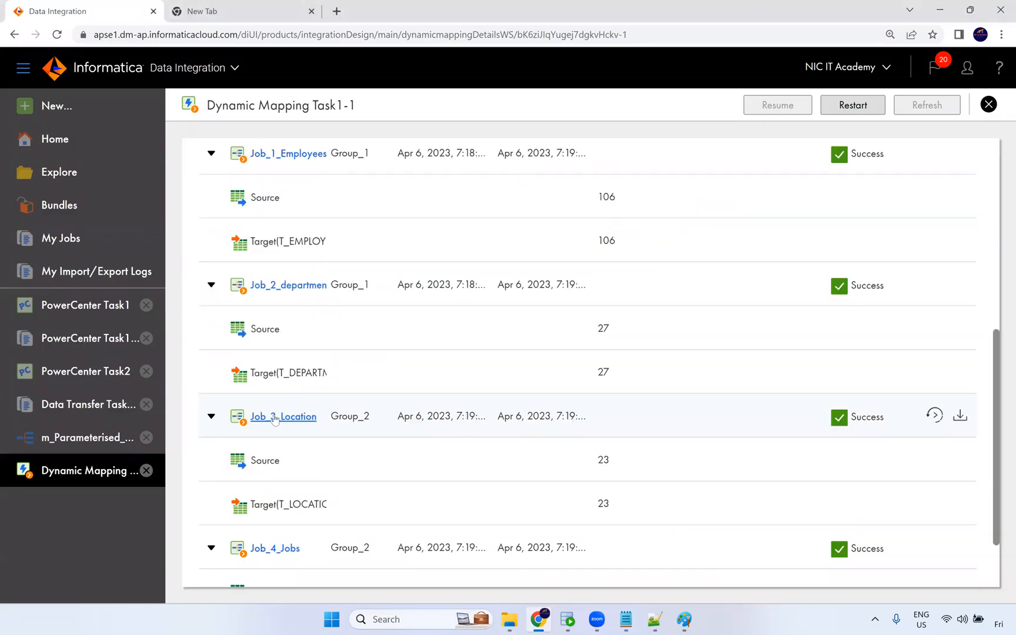
scroll(275, 420, "down", 2)
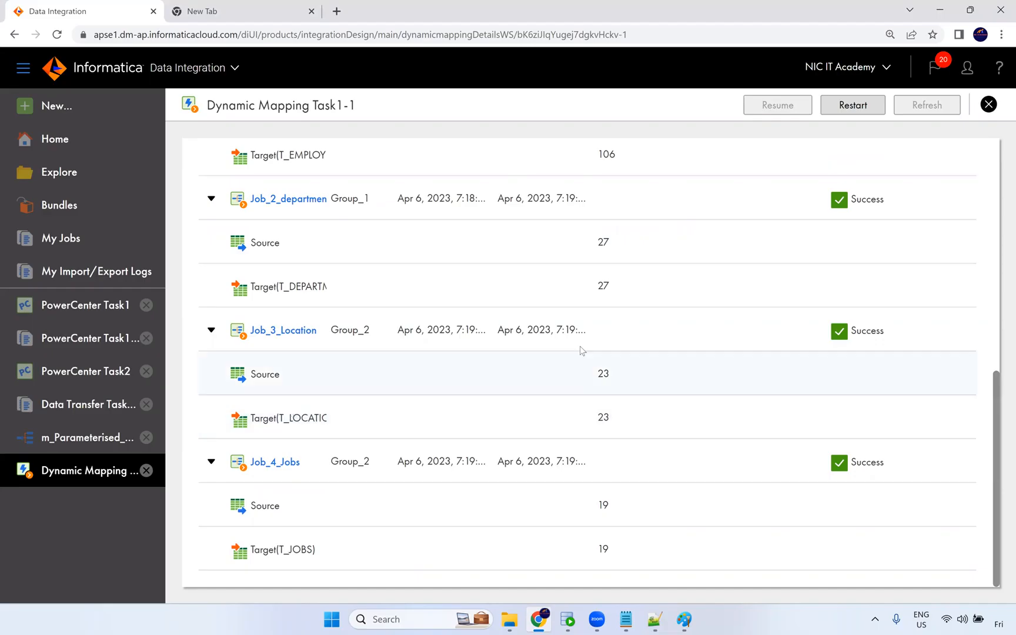
scroll(585, 281, "up", 6)
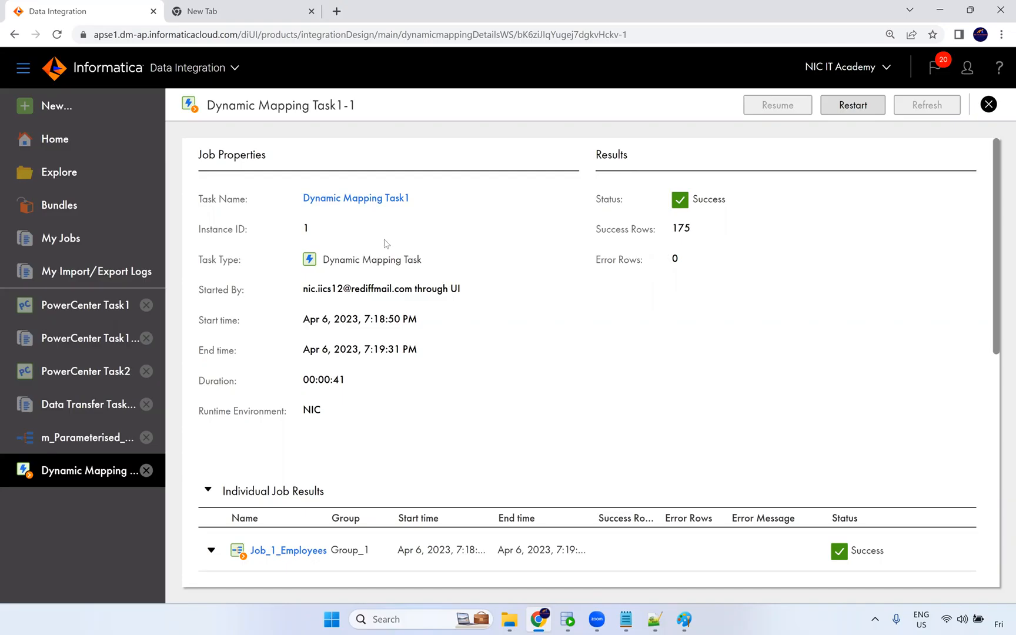
Open m_Parameterised_Mapping, select the Source transformation and show its Source properties in an enlarged panel.
left_click(82, 439)
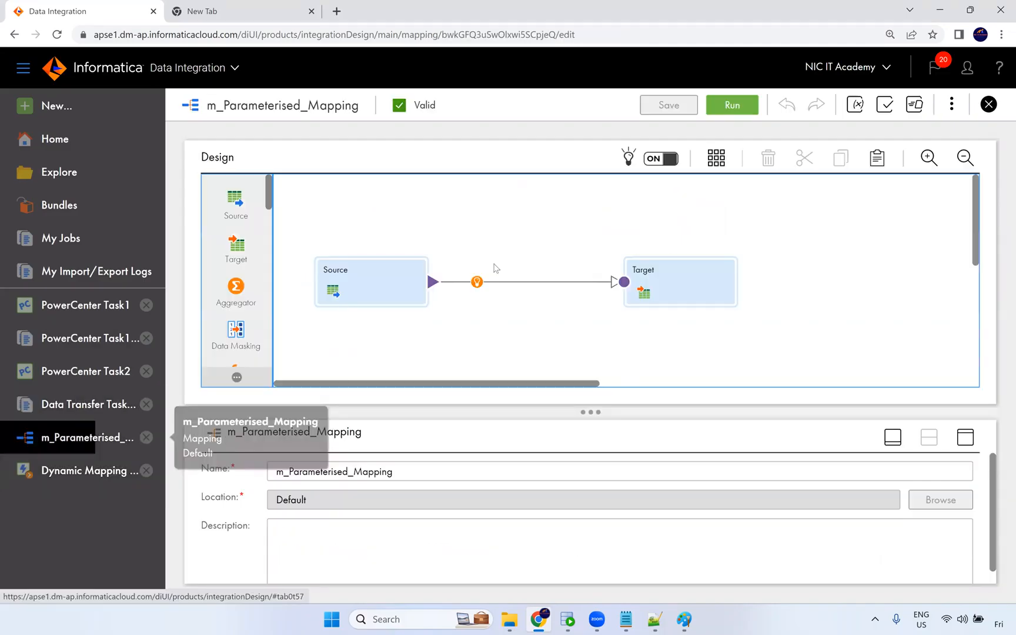
left_click(477, 282)
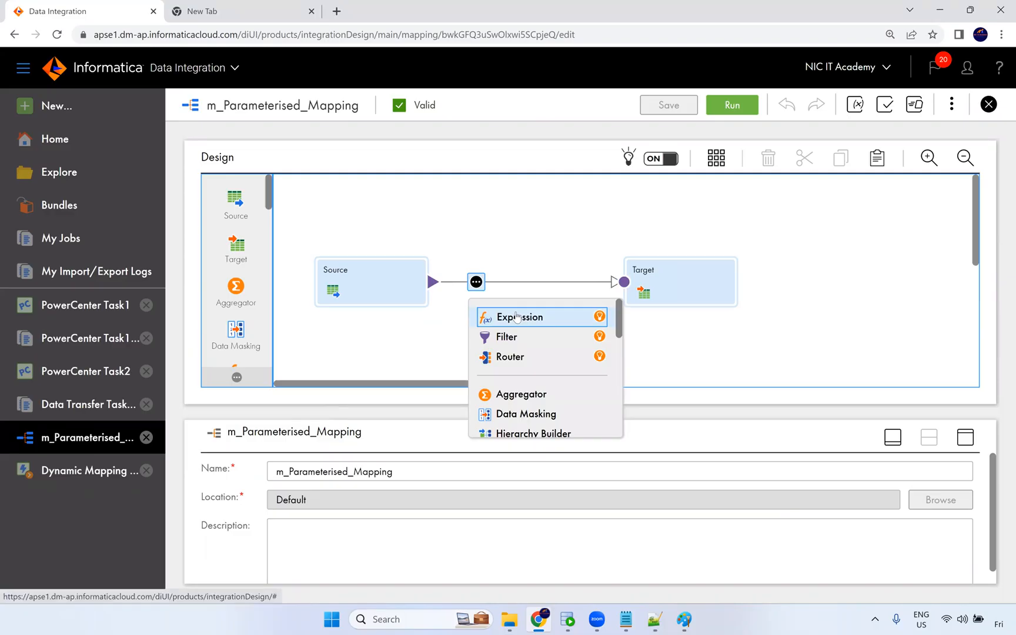
mouse_move(547, 622)
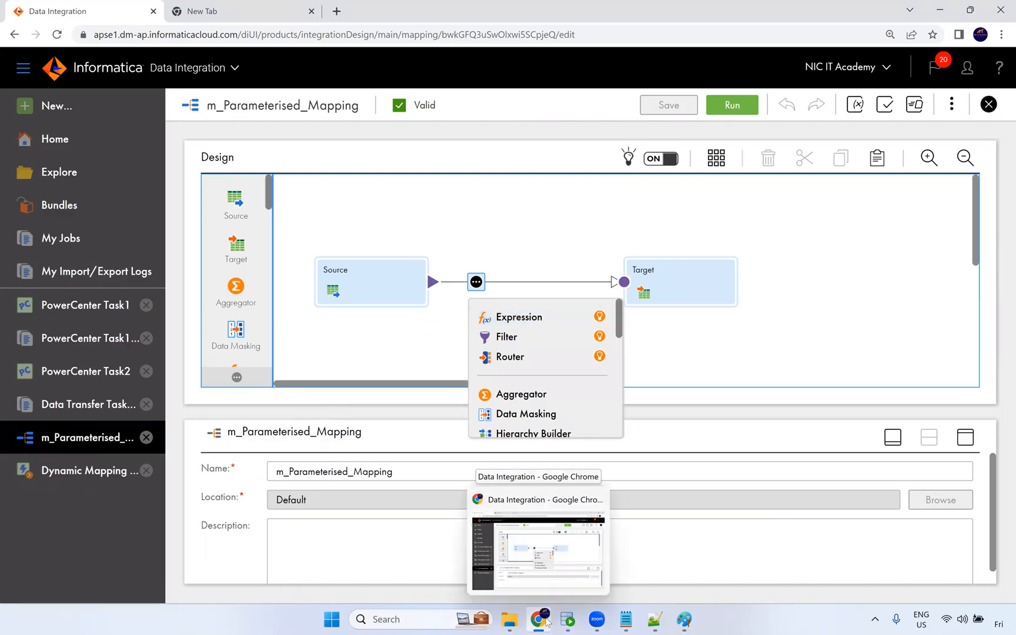
left_click(402, 288)
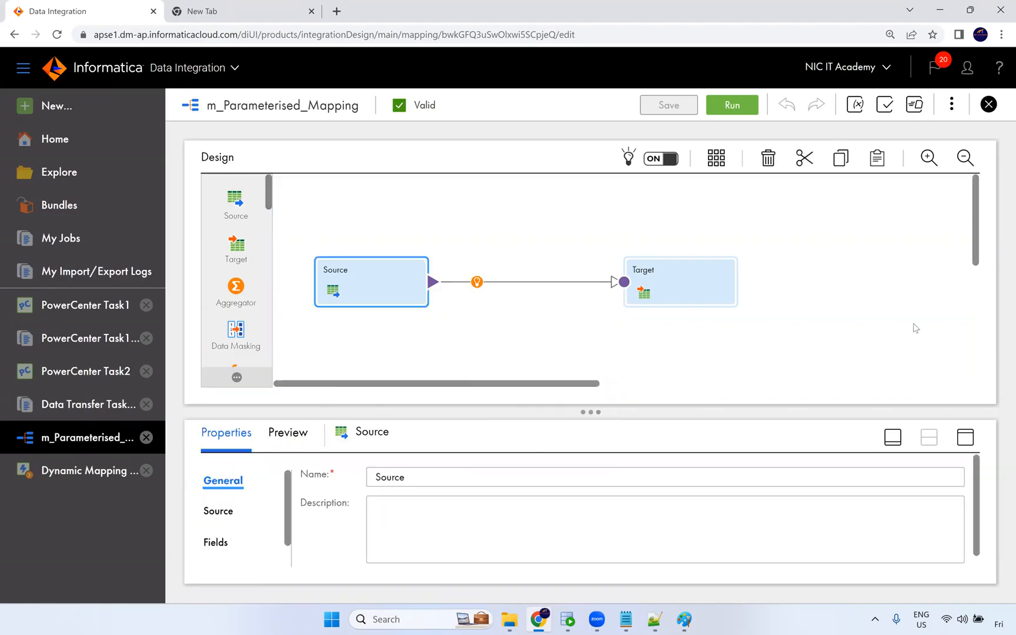
left_click(966, 437)
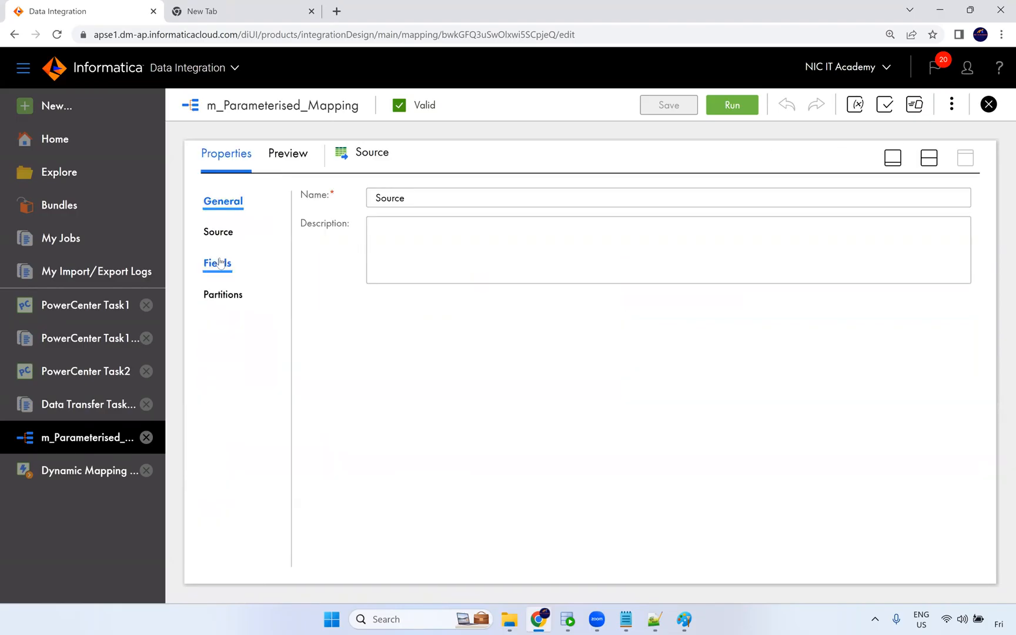
left_click(219, 233)
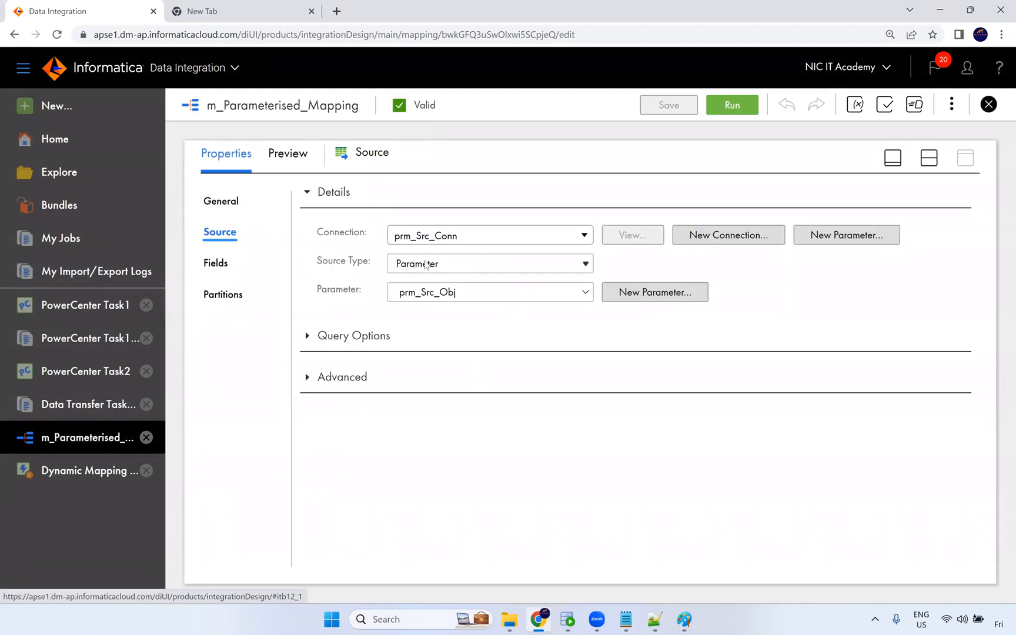
Change the Source transformation's source type from Parameter to Single Object and confirm the change.
left_click(432, 266)
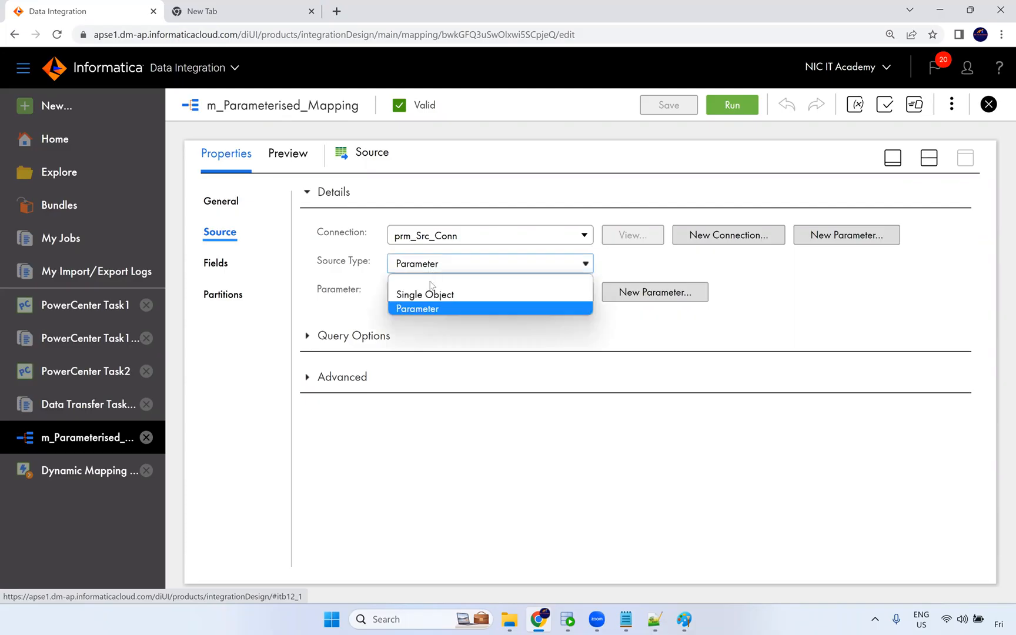
left_click(500, 309)
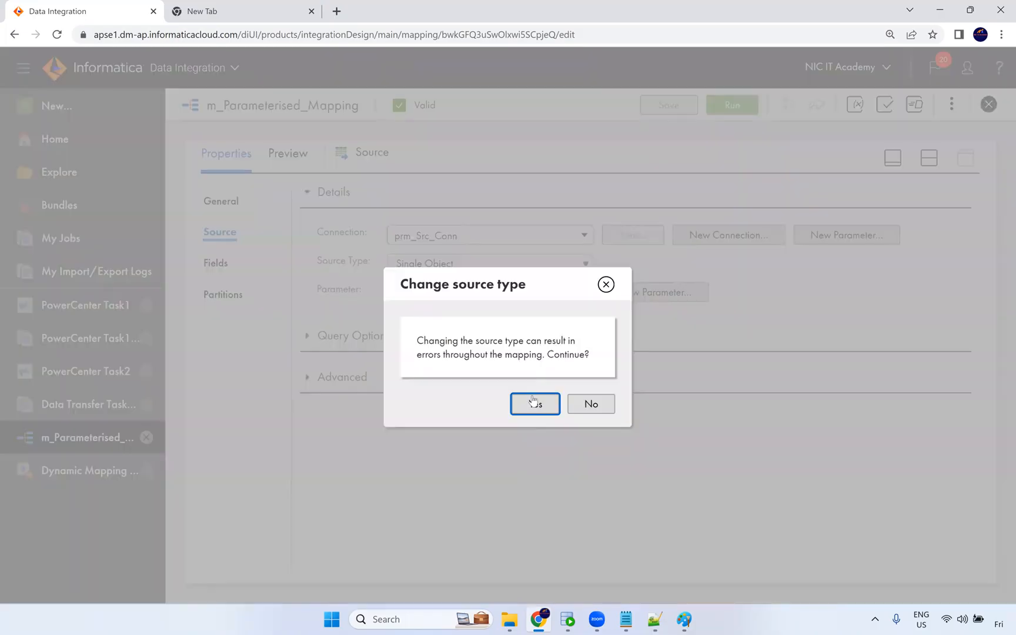
left_click(533, 400)
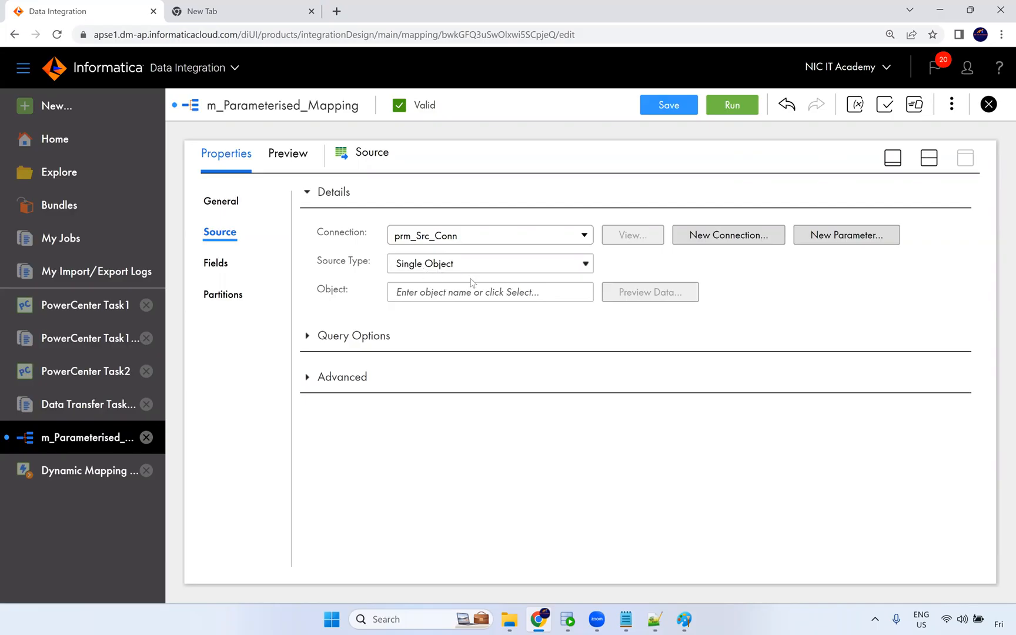
left_click(438, 296)
Switch to Paint and underline the Parameterised Mapping label in the diagram.
left_click(681, 619)
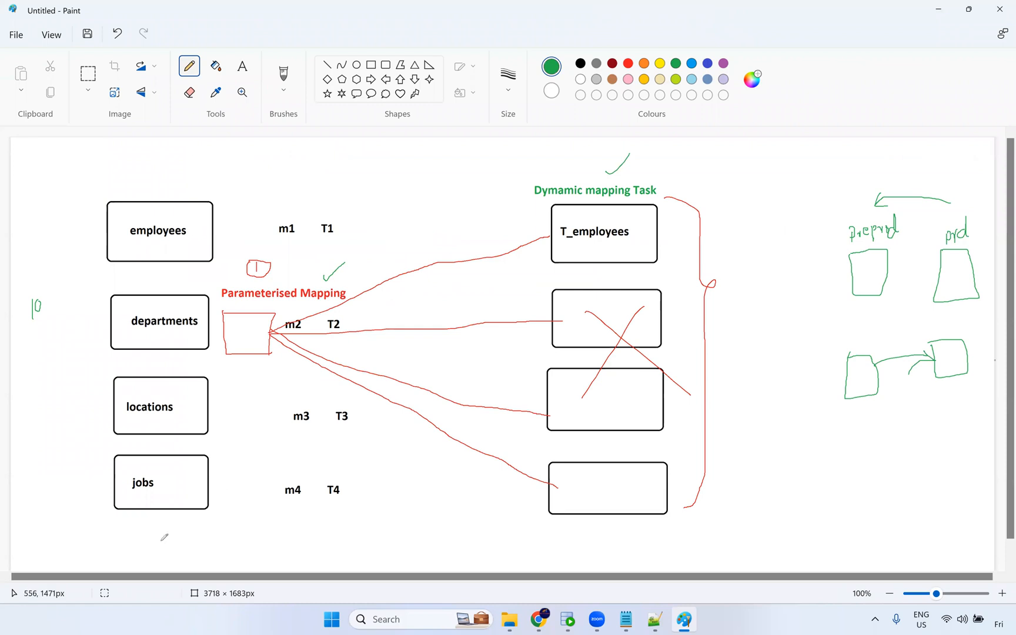
left_click_drag(234, 304, 306, 300)
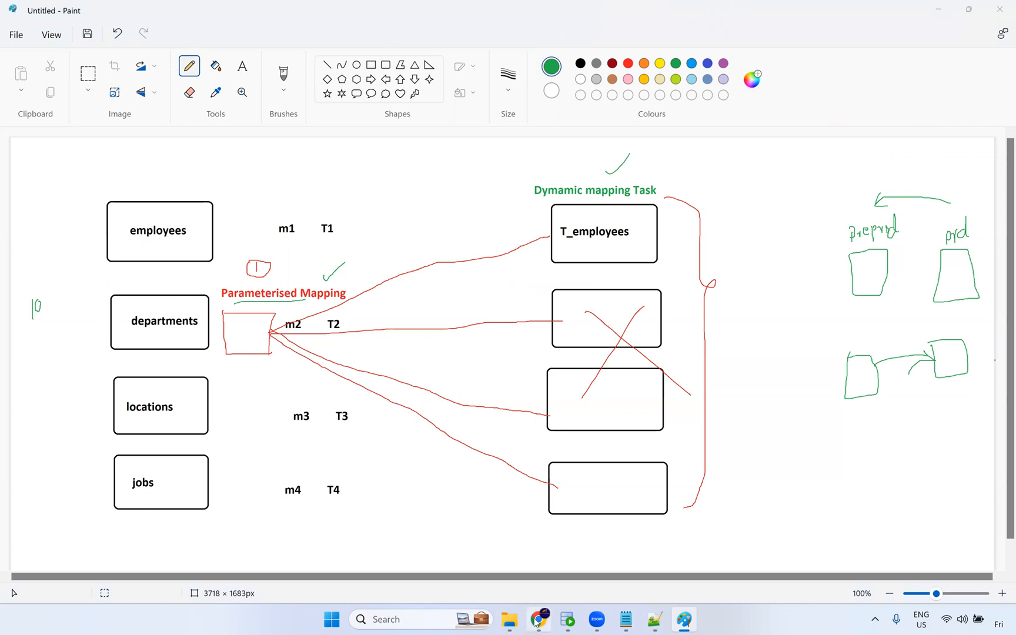
Switch to File Explorer and browse to the Resume folder under Live Training > IICS.
left_click(510, 619)
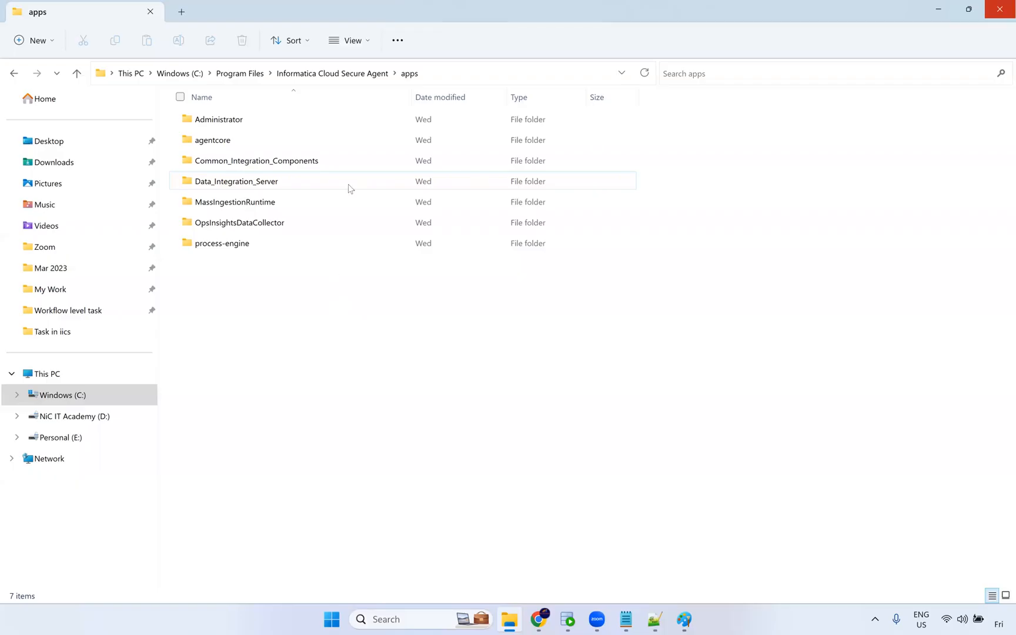
left_click(69, 331)
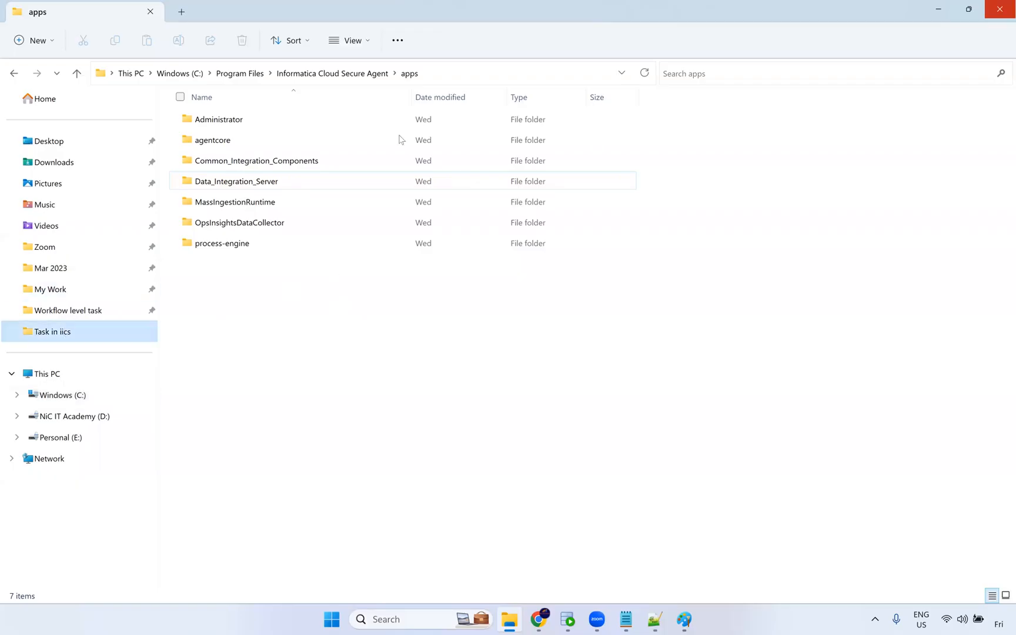
left_click(351, 78)
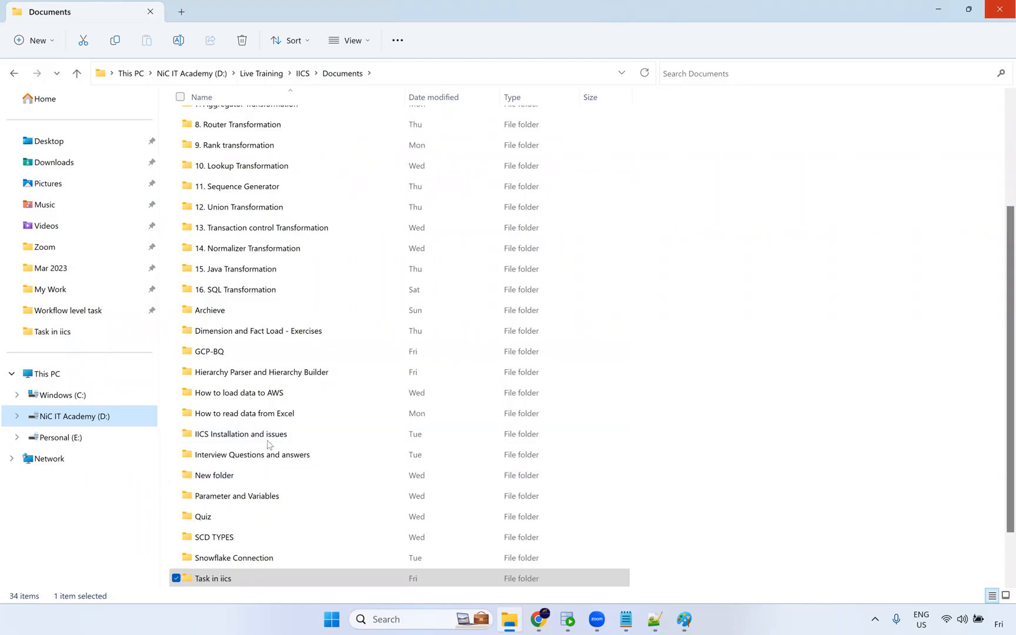
scroll(268, 501, "down", 1)
scroll(275, 352, "up", 4)
scroll(272, 441, "down", 4)
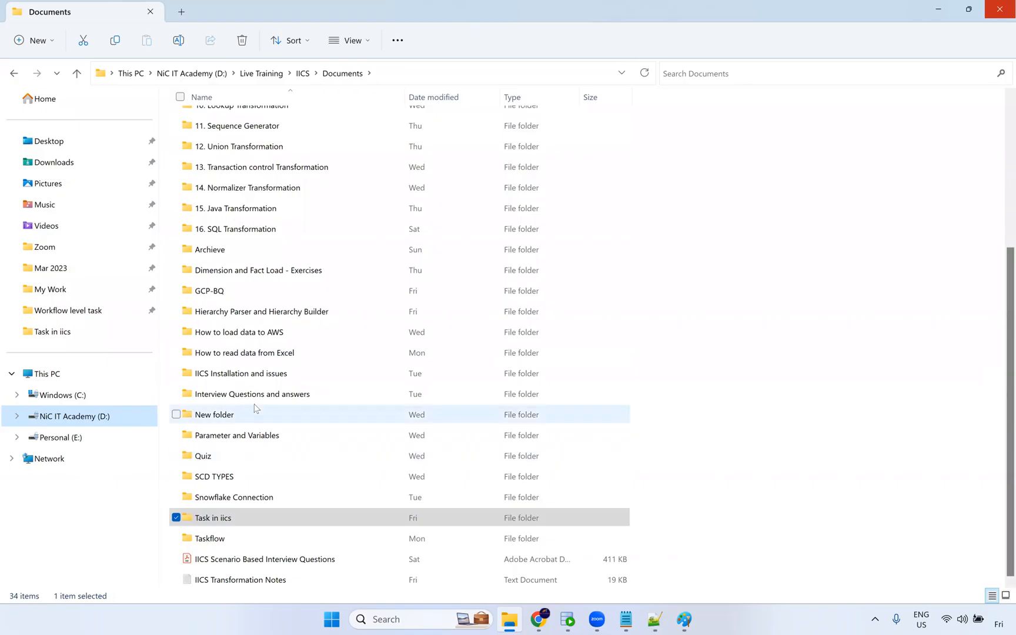
scroll(295, 126, "up", 2)
scroll(294, 106, "up", 2)
left_click(303, 73)
double_click(254, 322)
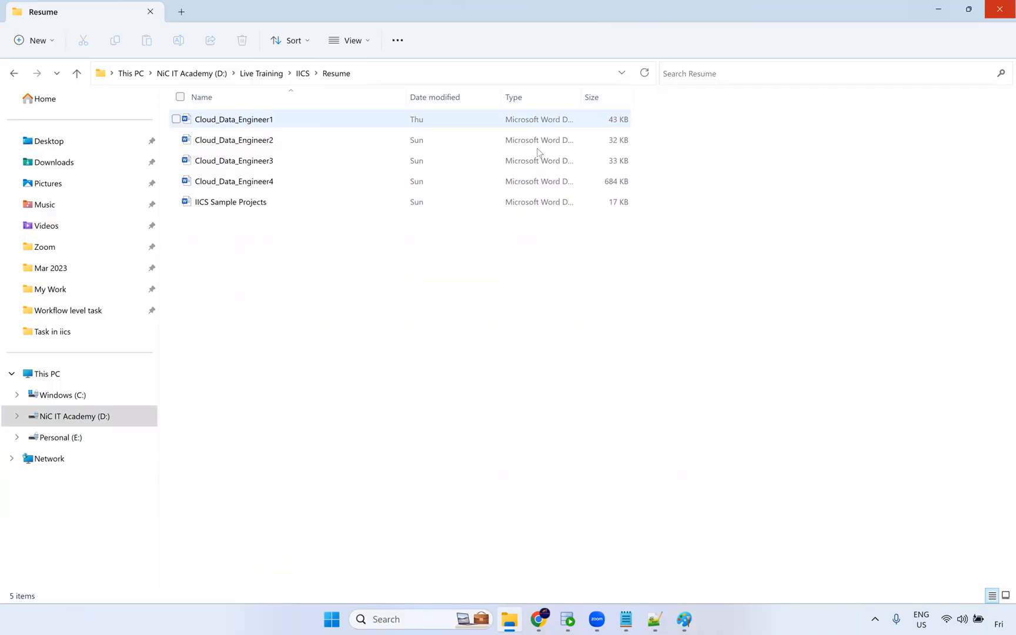
left_click(628, 402)
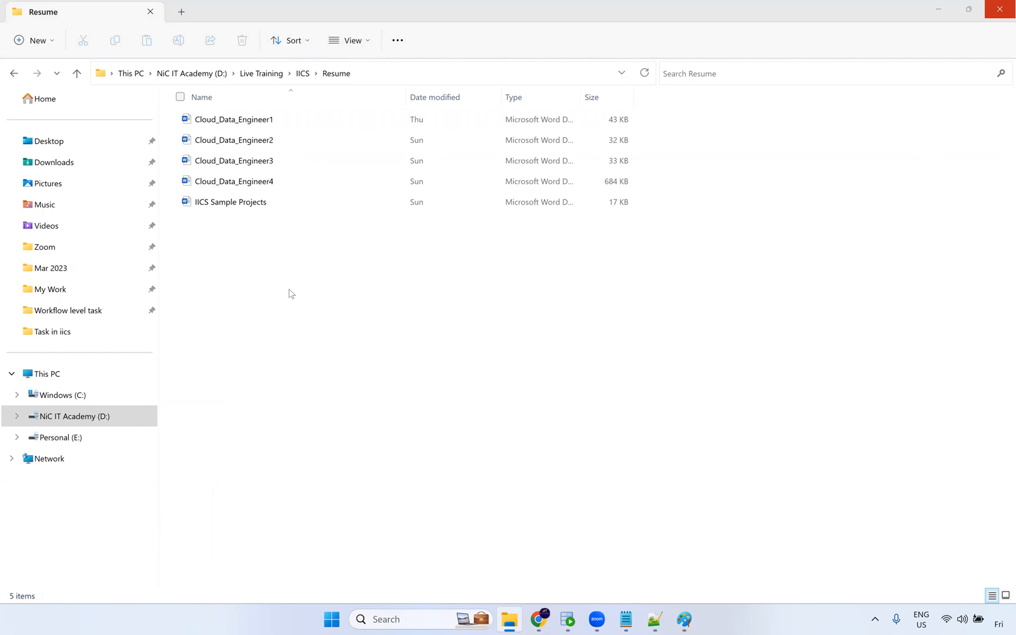
Open the Cloud_Data_Engineer1 resume document.
left_click(540, 620)
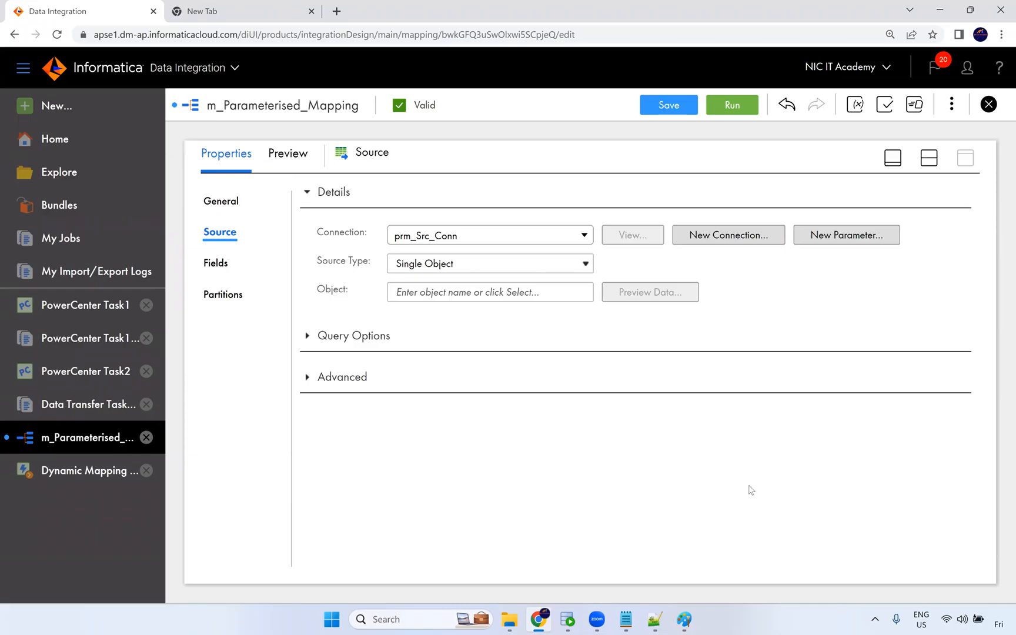
left_click(504, 621)
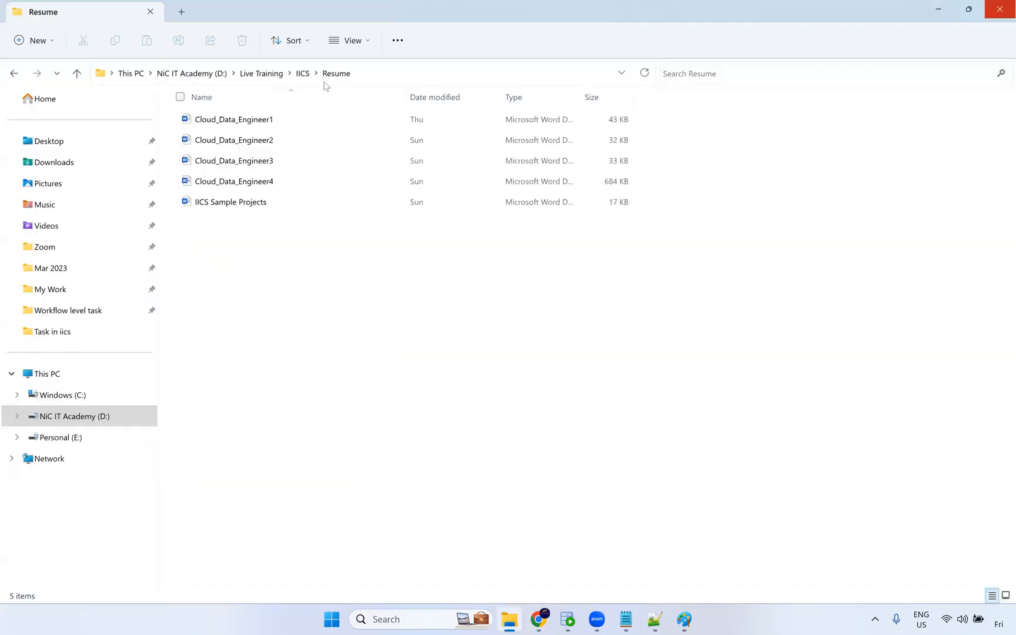
double_click(275, 122)
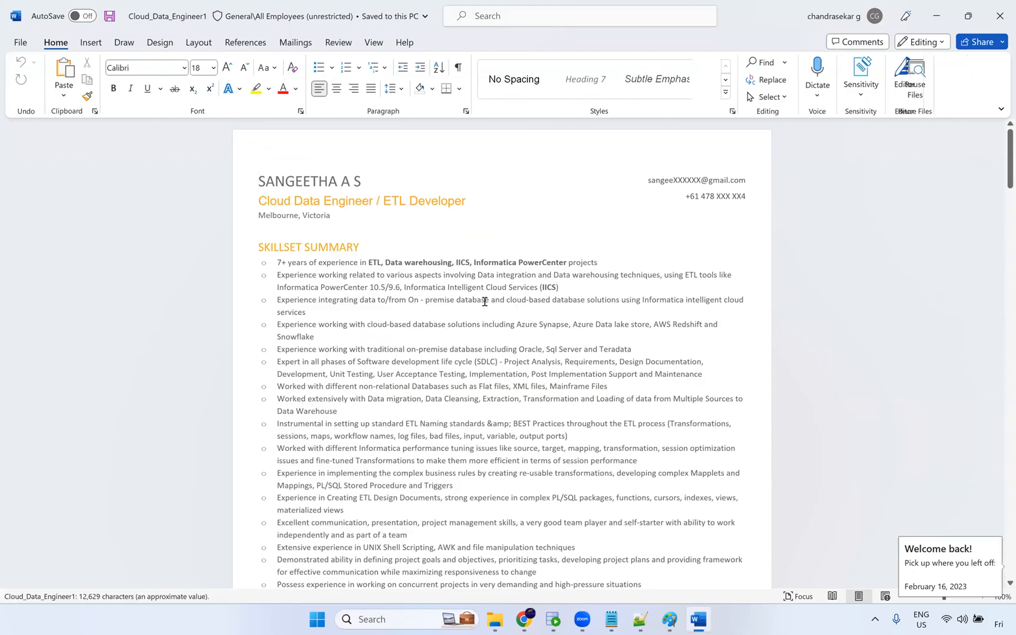
Read through the resume's header and skillset summary section.
scroll(485, 297, "down", 2)
scroll(423, 243, "up", 2)
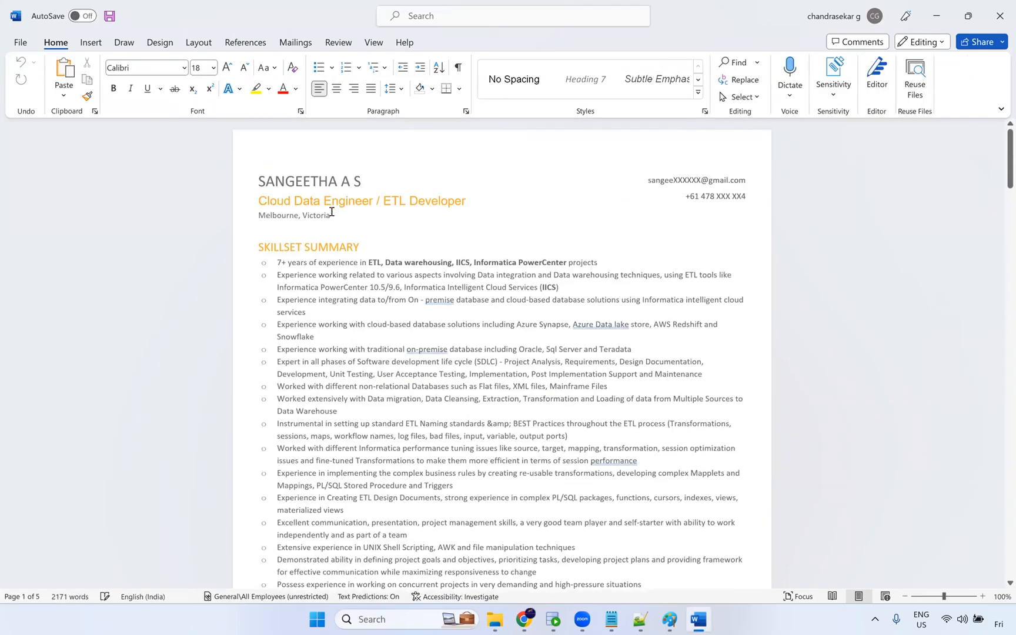
scroll(477, 231, "down", 2)
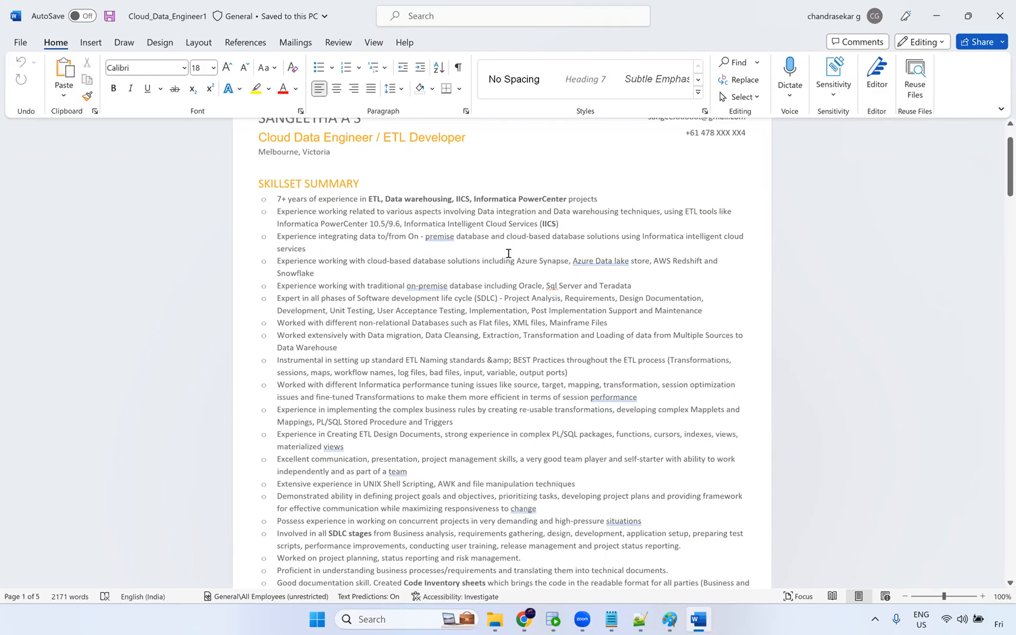
scroll(508, 254, "up", 3, "ctrl")
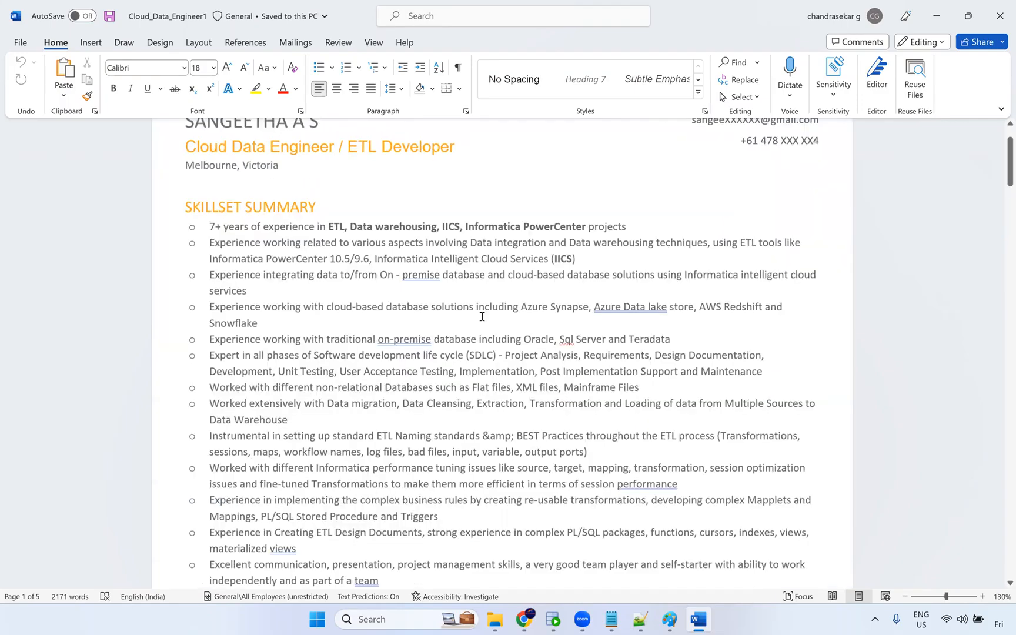
scroll(474, 336, "down", 2)
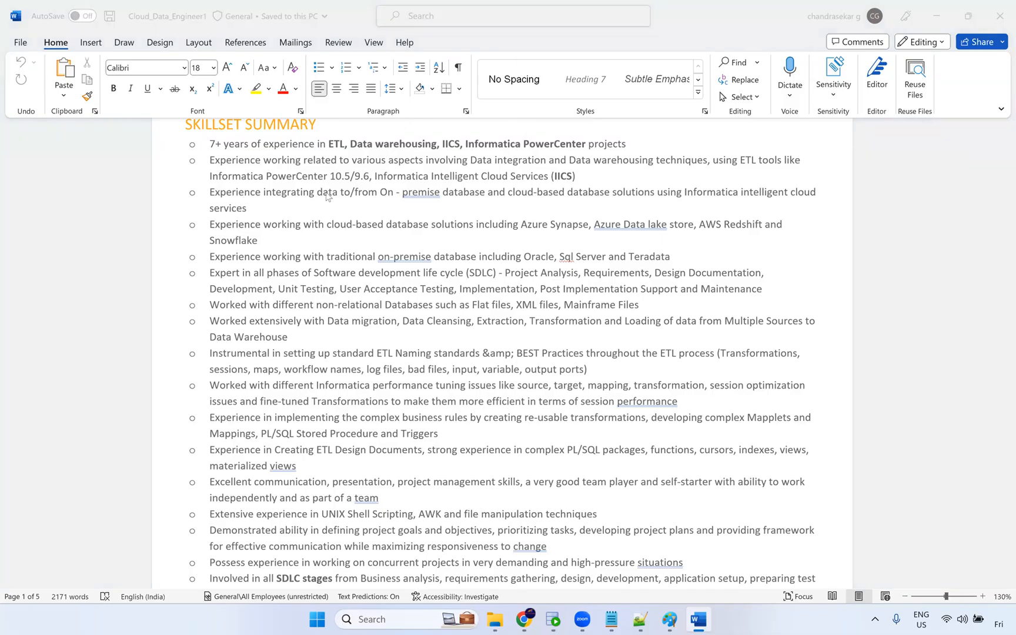
scroll(325, 201, "up", 3)
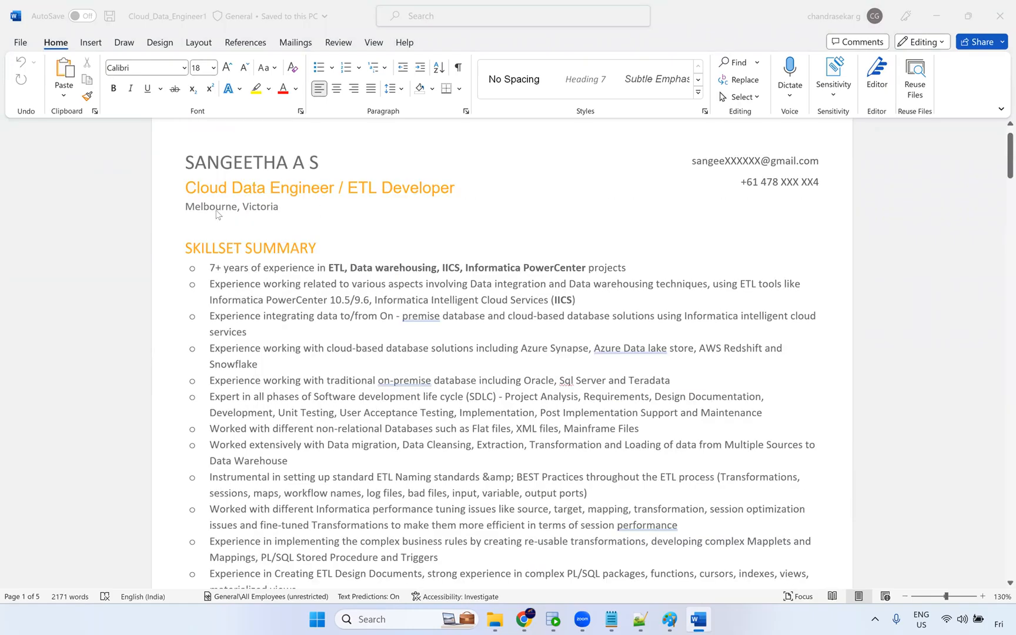
left_click(377, 221)
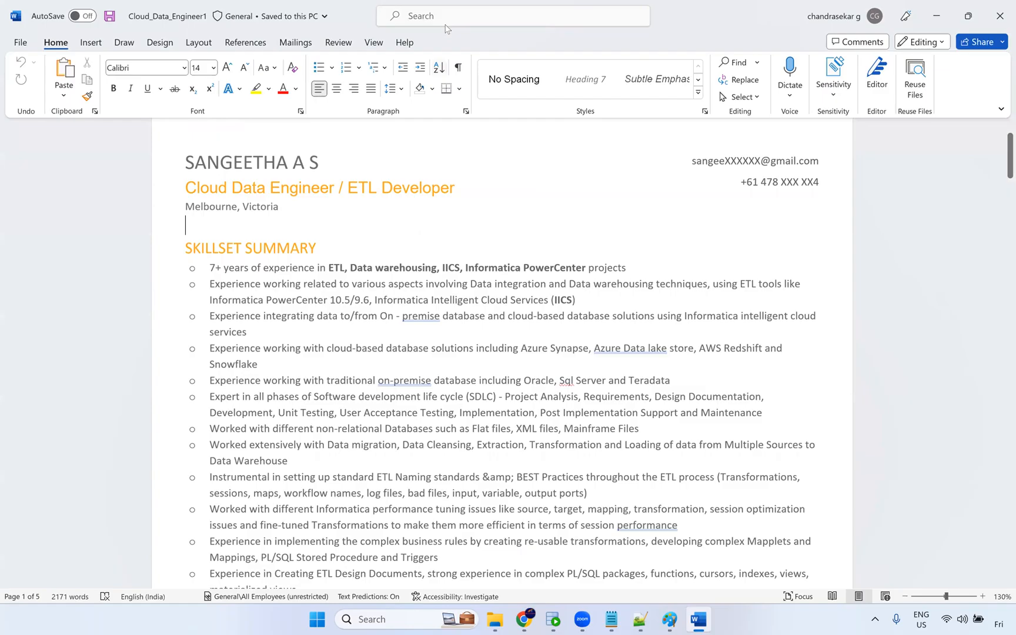
left_click(869, 182)
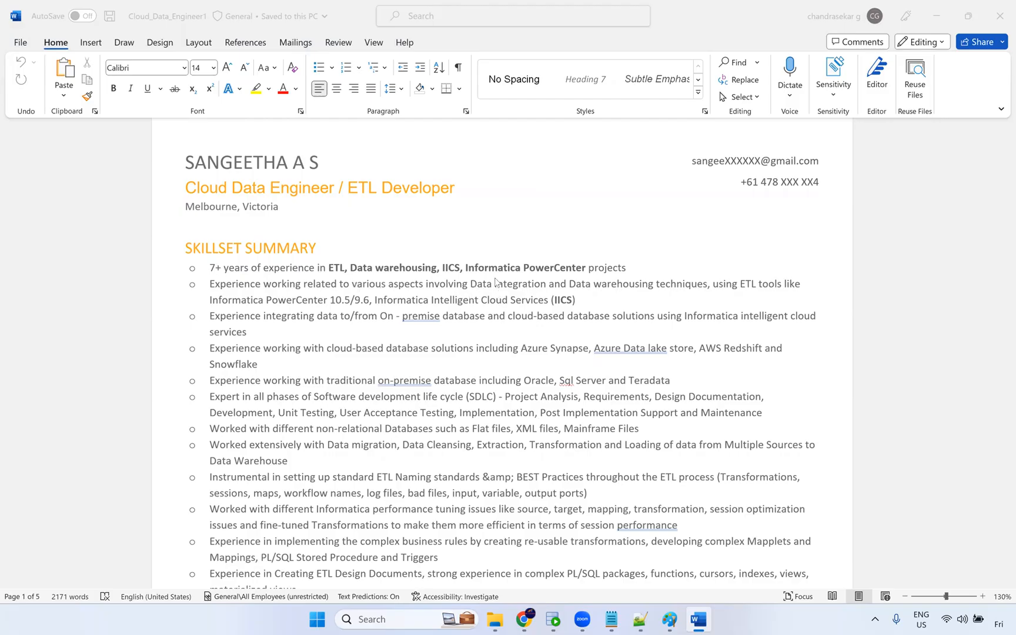
Review the skillset summary bullets and the technical skills table of the open resume.
double_click(453, 268)
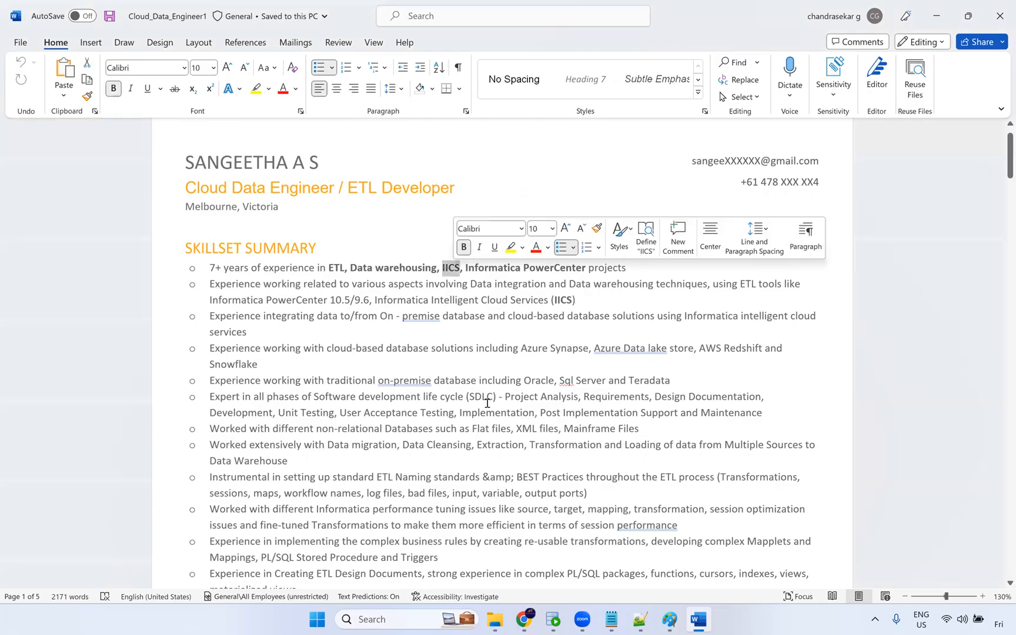
scroll(445, 323, "down", 2)
left_click_drag(208, 204, 481, 394)
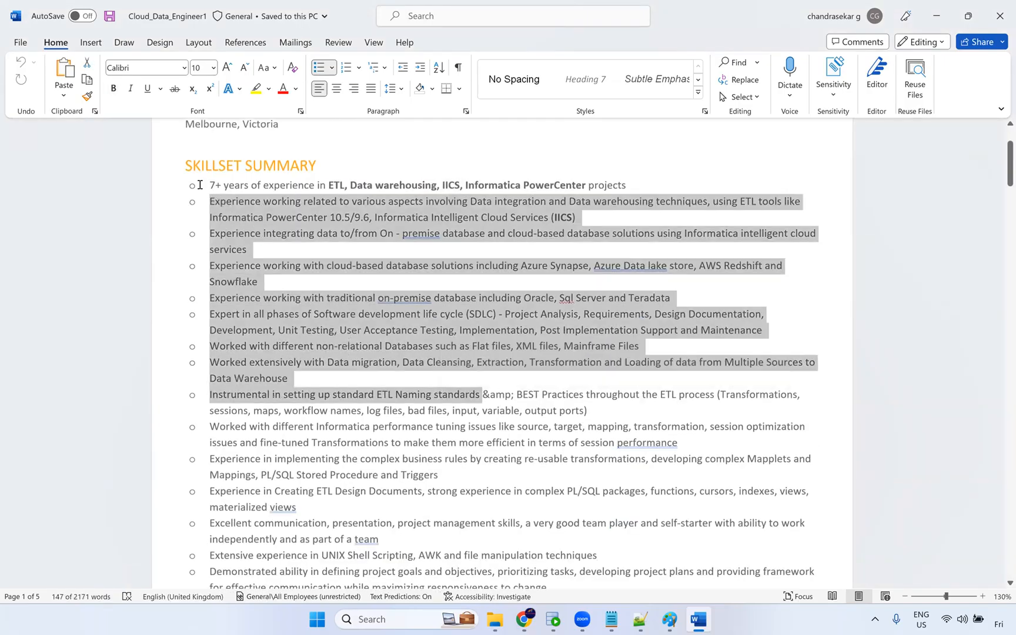
scroll(428, 251, "down", 2)
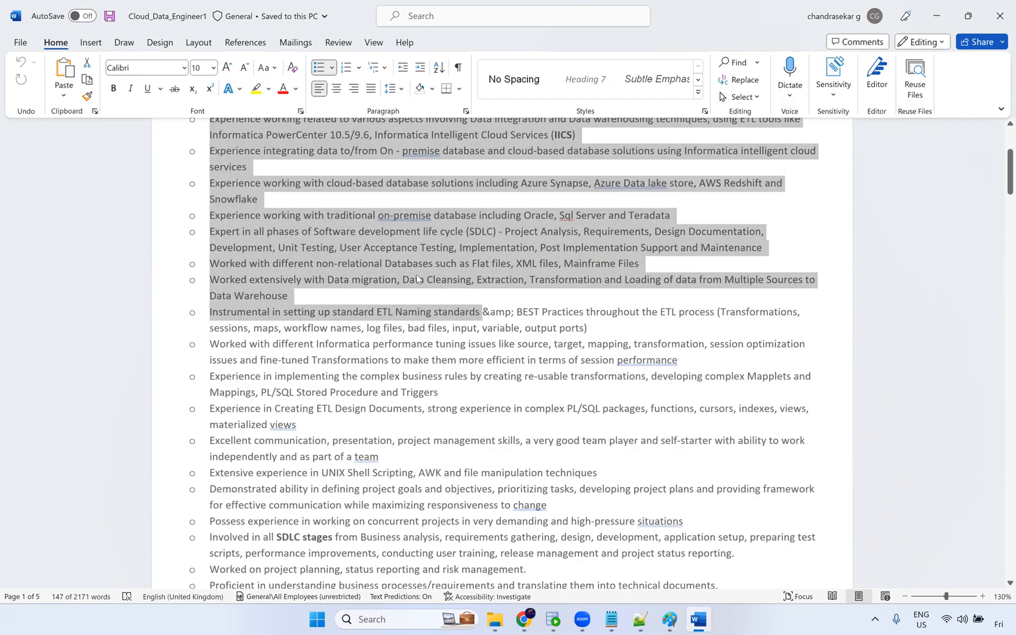
scroll(421, 281, "down", 2)
scroll(436, 258, "up", 1)
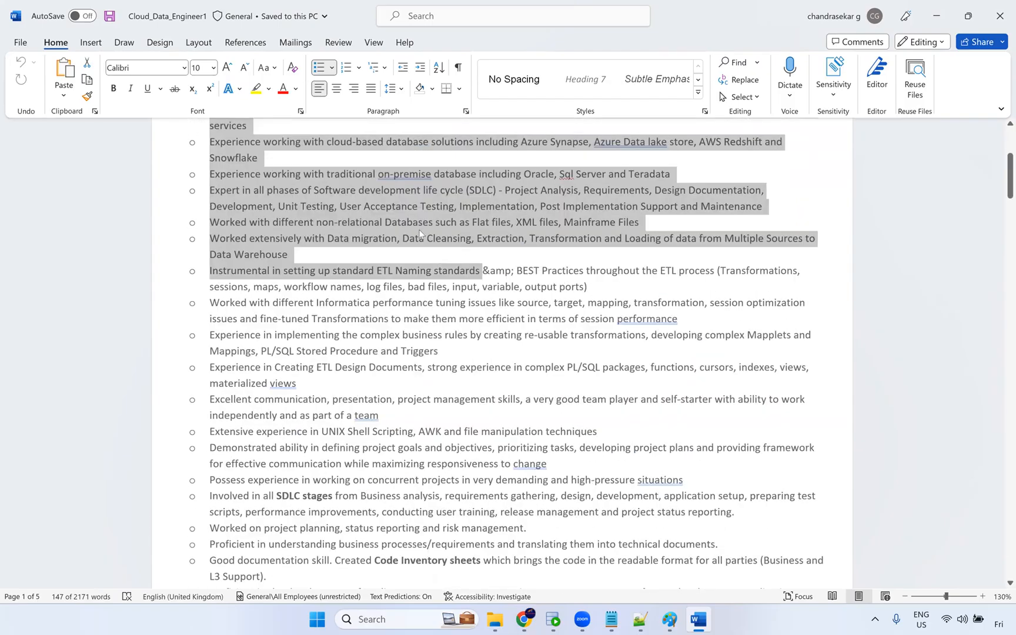
scroll(427, 262, "up", 1)
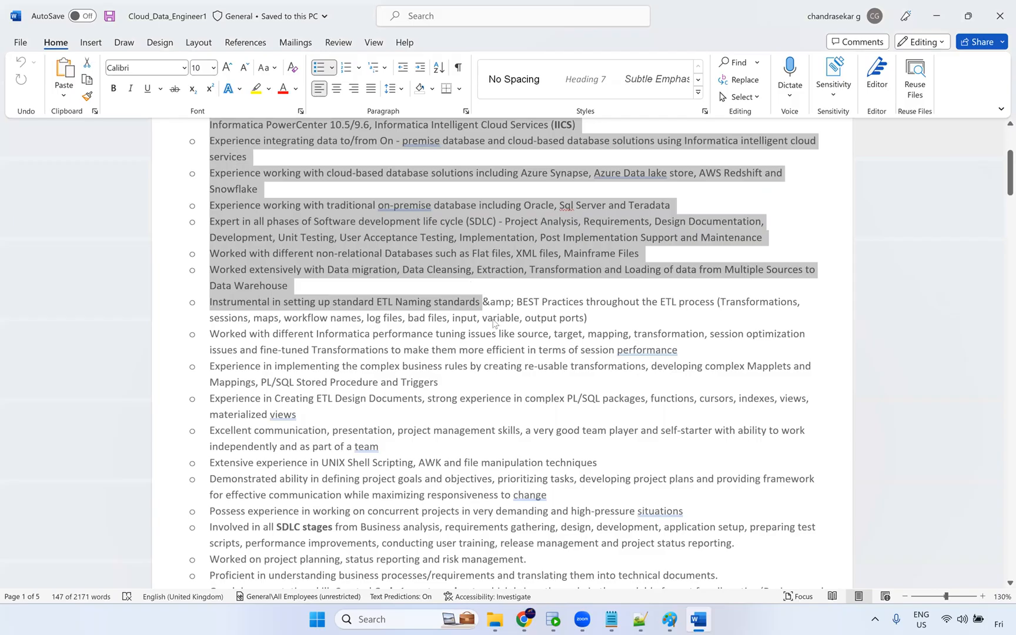
scroll(484, 331, "up", 3)
scroll(473, 363, "down", 2)
scroll(429, 285, "down", 4)
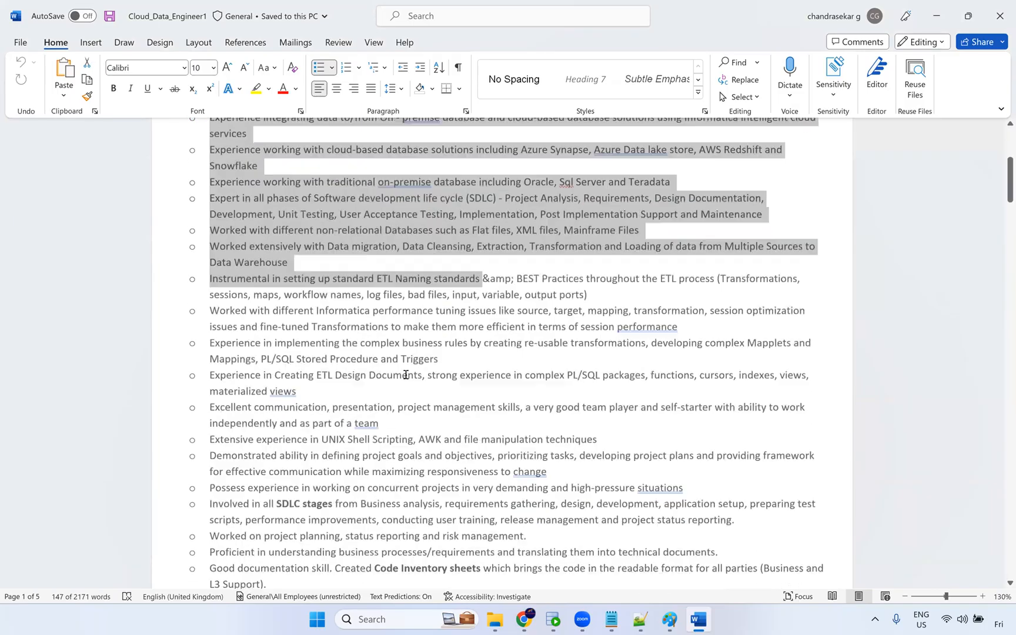
left_click_drag(257, 267, 380, 269)
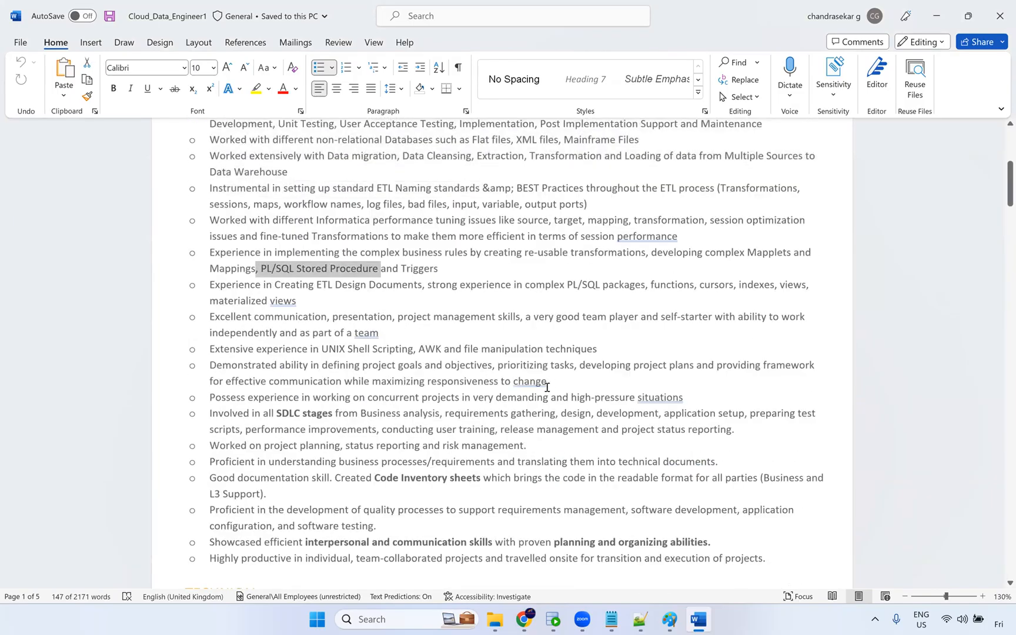
scroll(512, 384, "down", 2)
scroll(429, 282, "down", 10)
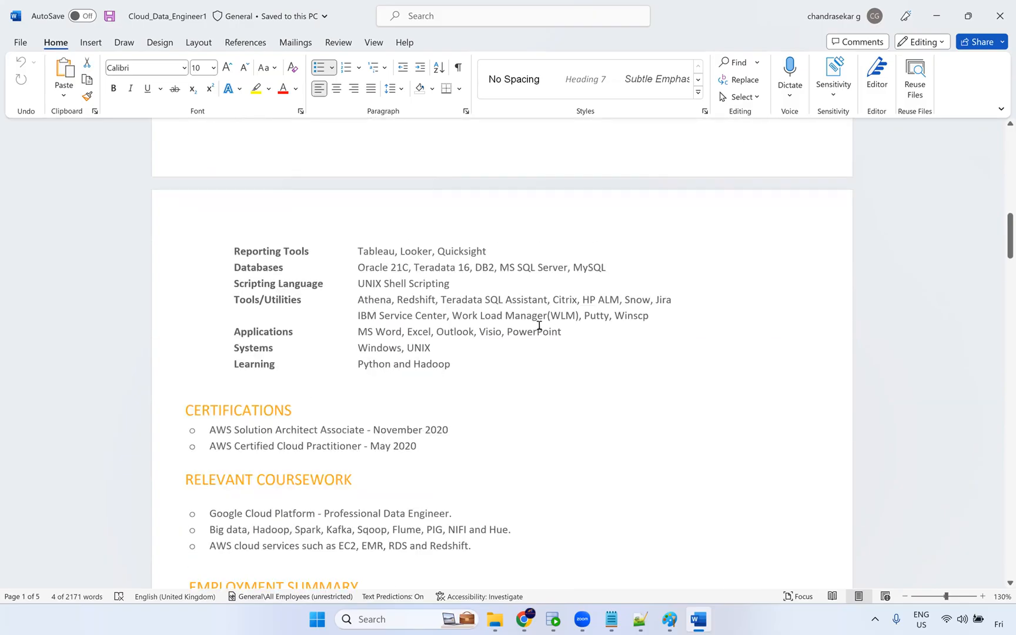
Review the certifications, relevant coursework and employment summary responsibilities further down the resume.
scroll(515, 340, "up", 1)
scroll(447, 353, "down", 4)
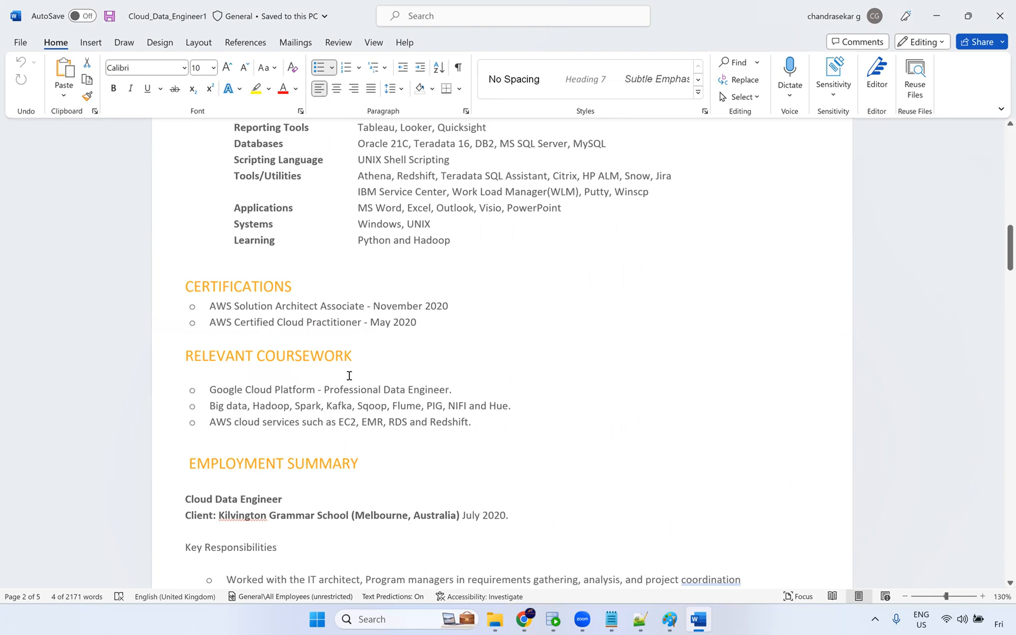
scroll(353, 377, "down", 2)
scroll(282, 353, "down", 2)
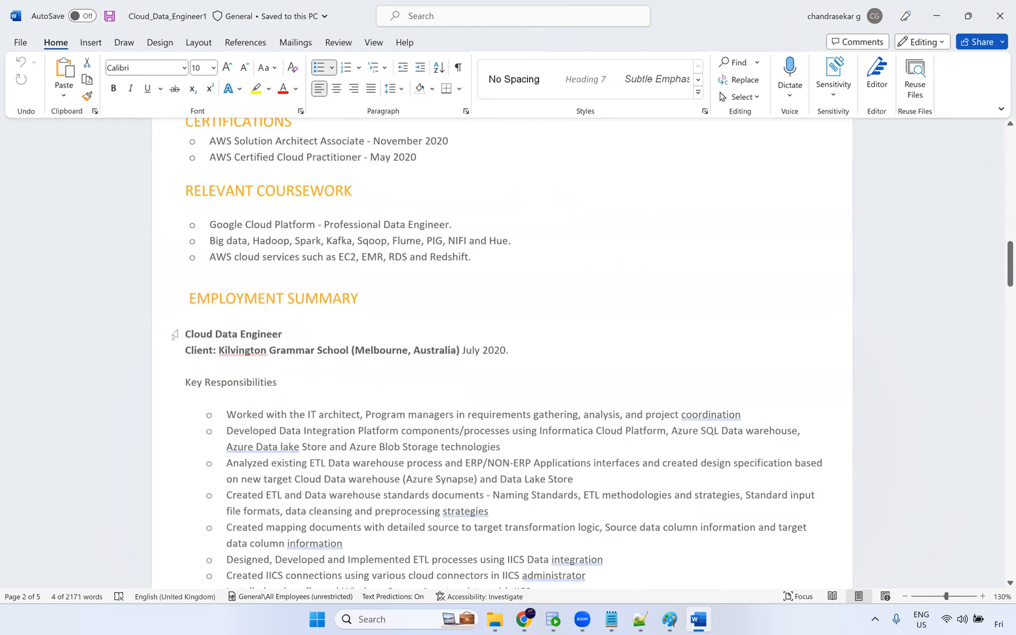
scroll(266, 334, "down", 2)
scroll(250, 247, "down", 3)
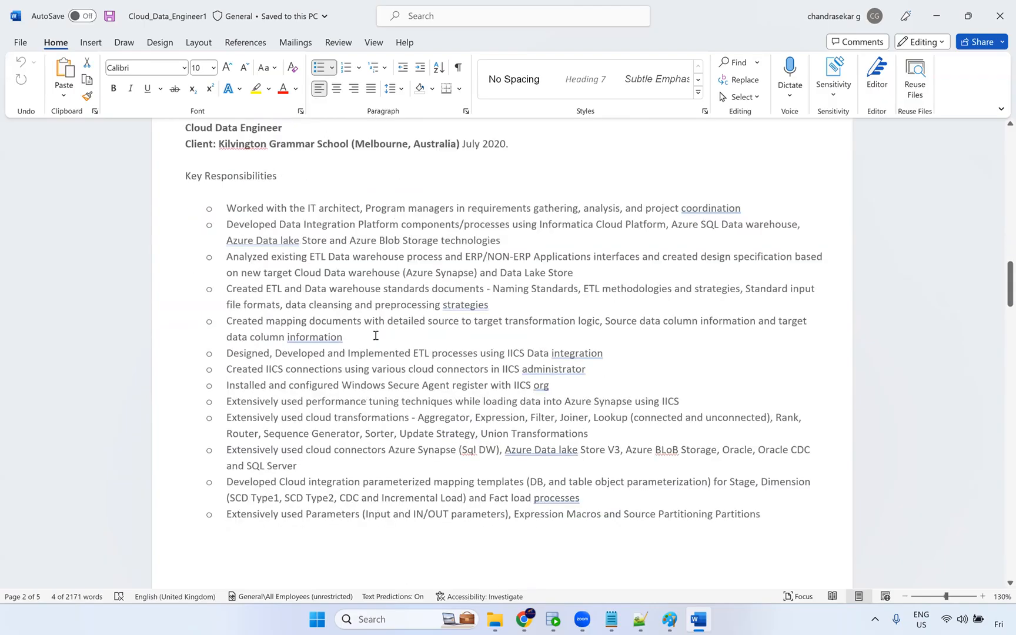
left_click_drag(600, 373, 478, 357)
scroll(599, 402, "down", 10)
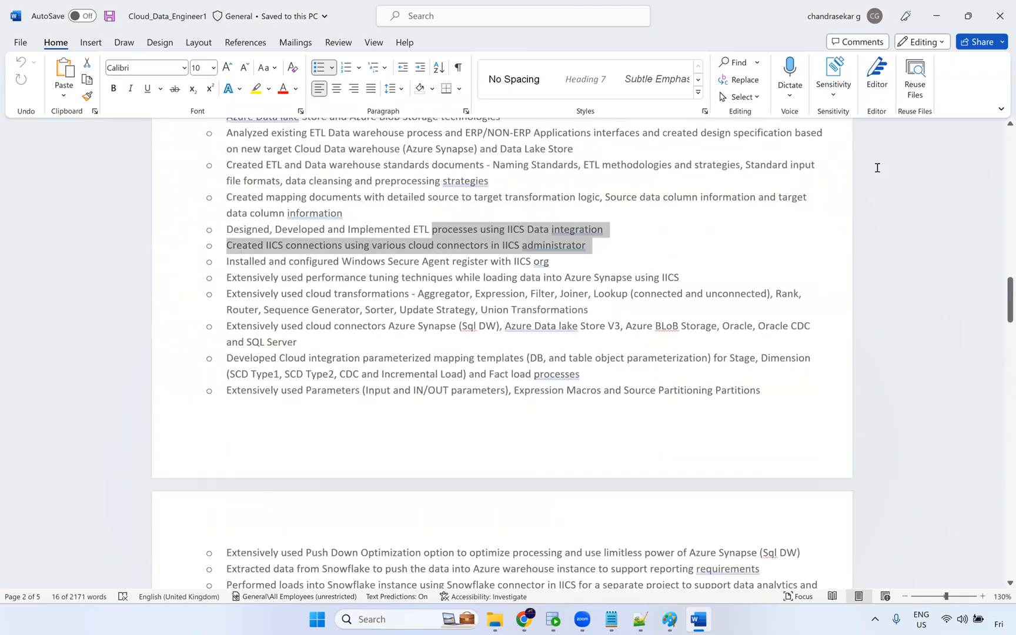
scroll(366, 310, "down", 2)
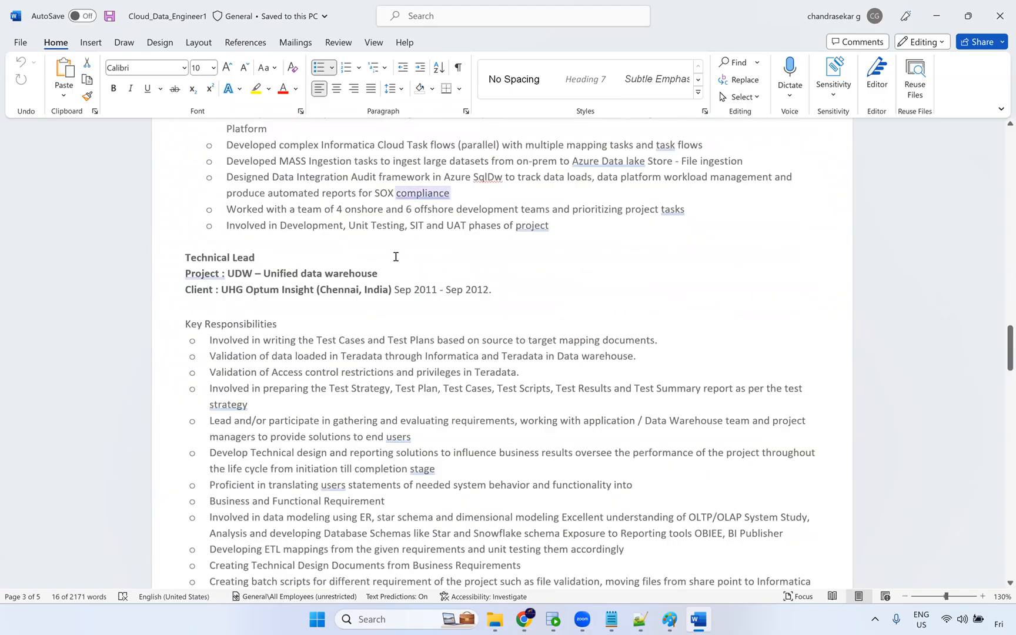
left_click_drag(311, 341, 546, 369)
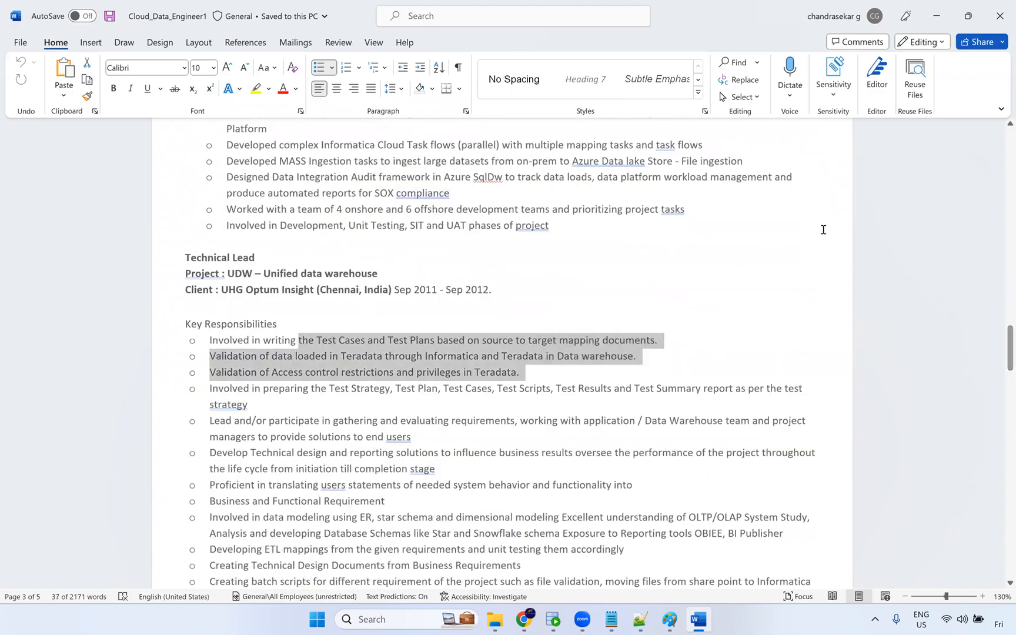
Close the resume and open the Cloud_Data_Engineer2 document from the Resume folder.
left_click(1000, 23)
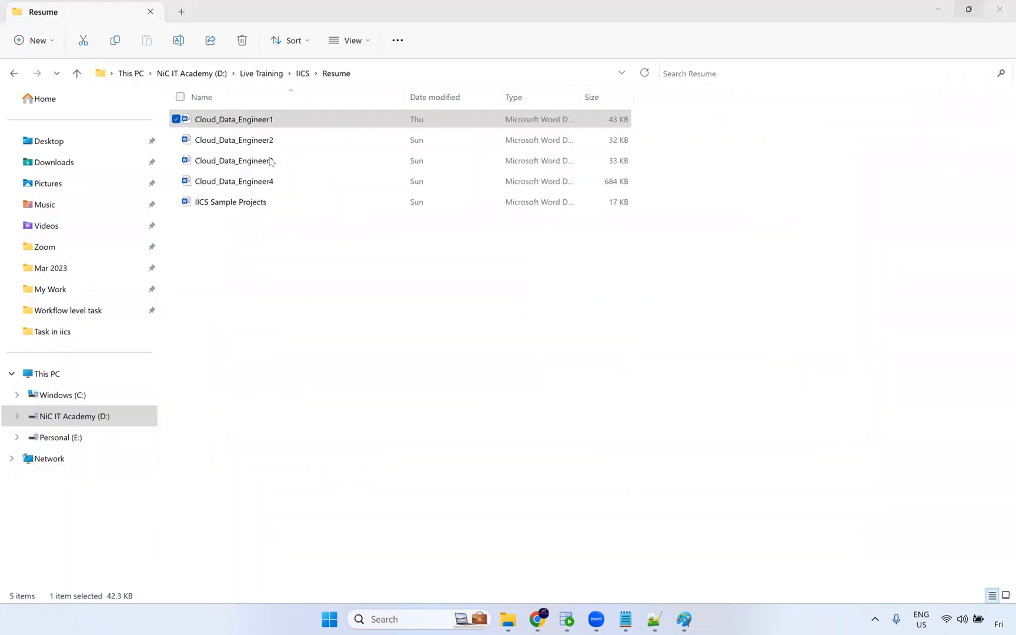
left_click(273, 141)
key("Return")
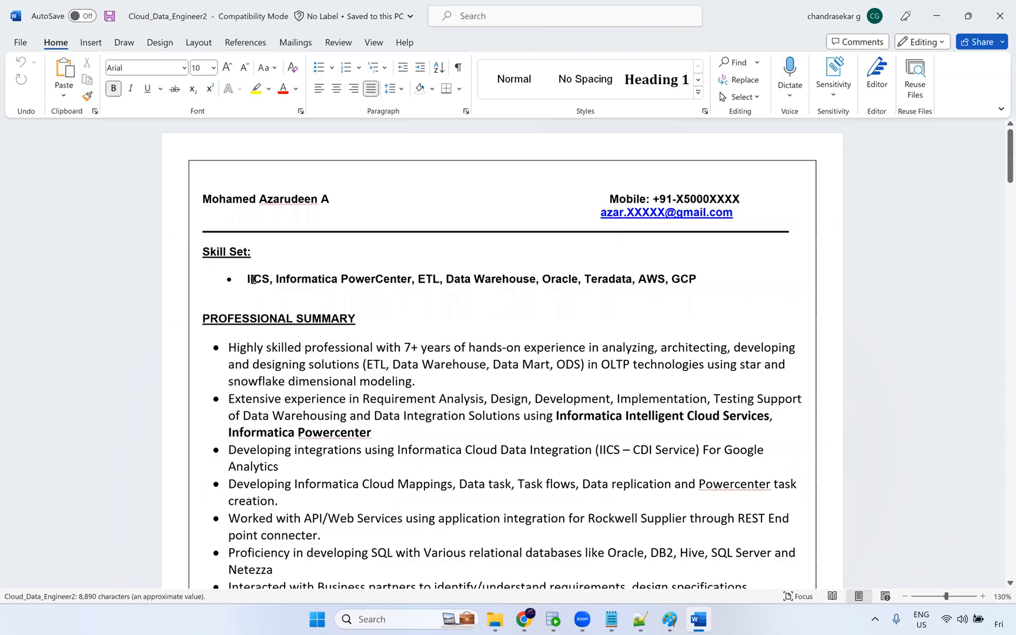
Review the skill set line and professional summary bullets of the Cloud_Data_Engineer2 resume.
double_click(254, 280)
left_click(509, 280)
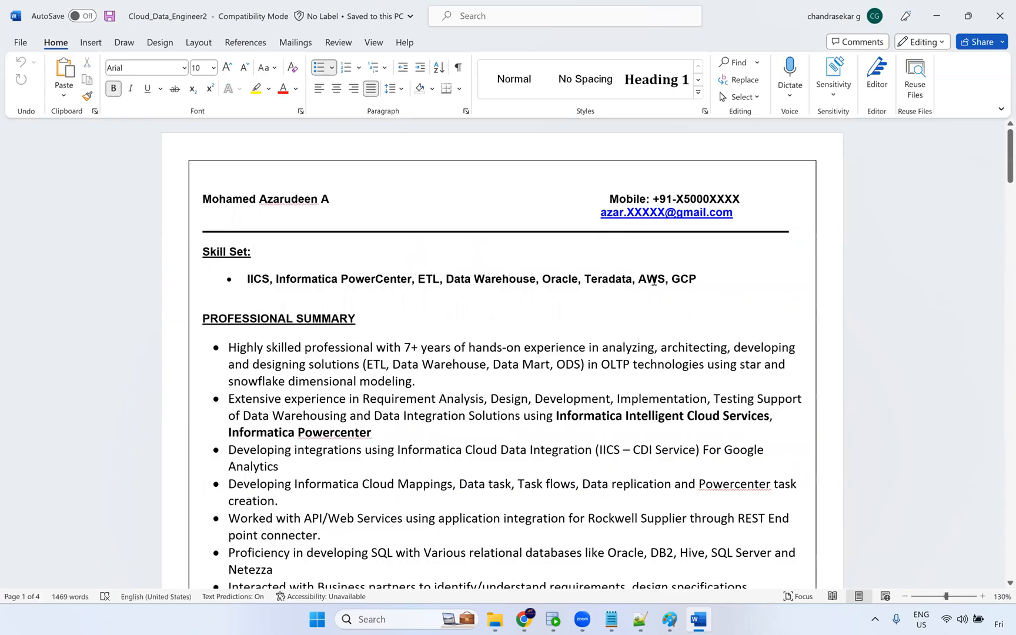
scroll(346, 261, "down", 3)
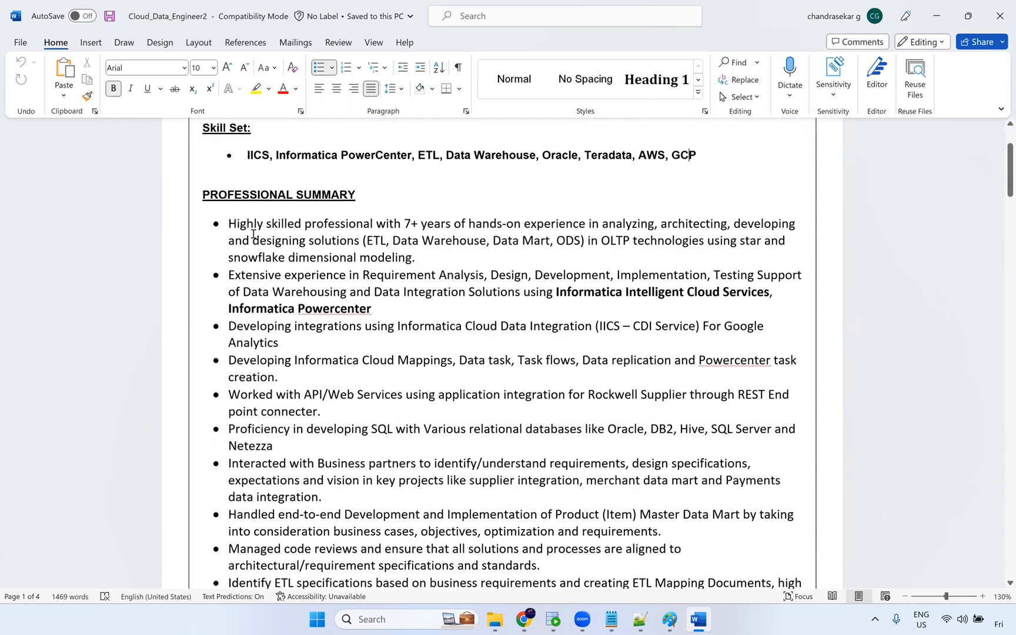
left_click_drag(229, 225, 450, 417)
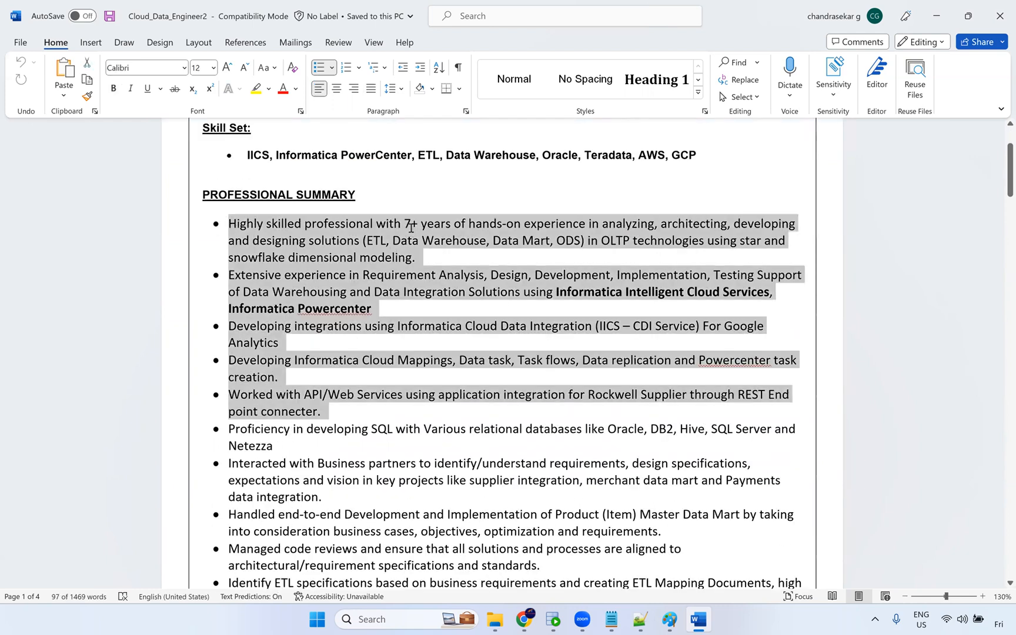
double_click(412, 227)
scroll(426, 320, "down", 6)
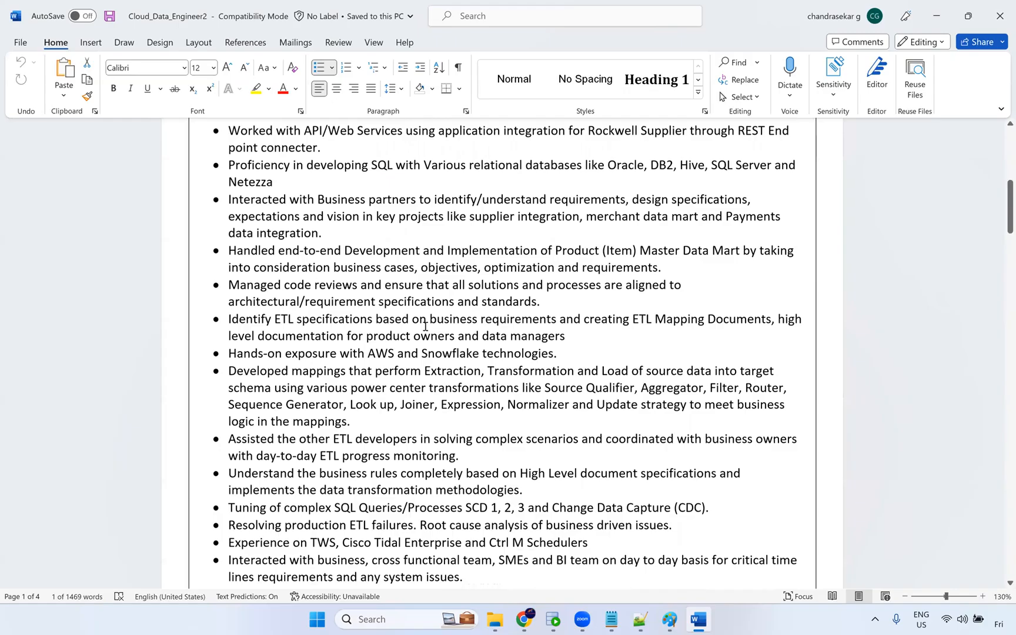
scroll(399, 306, "down", 15)
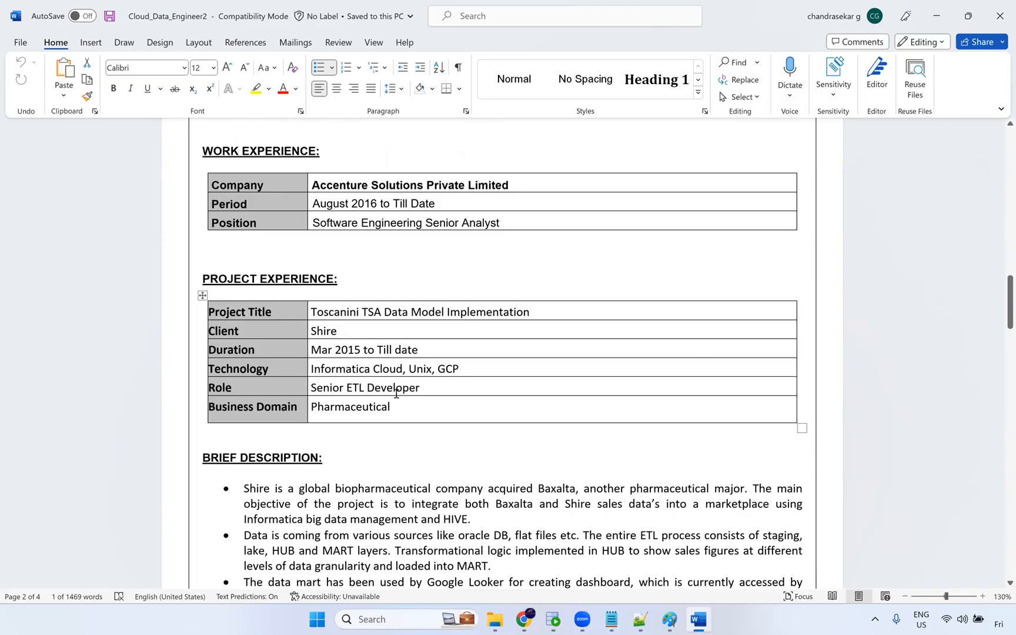
Review the work experience and project experience tables and the roles and responsibilities list.
left_click_drag(419, 387, 328, 387)
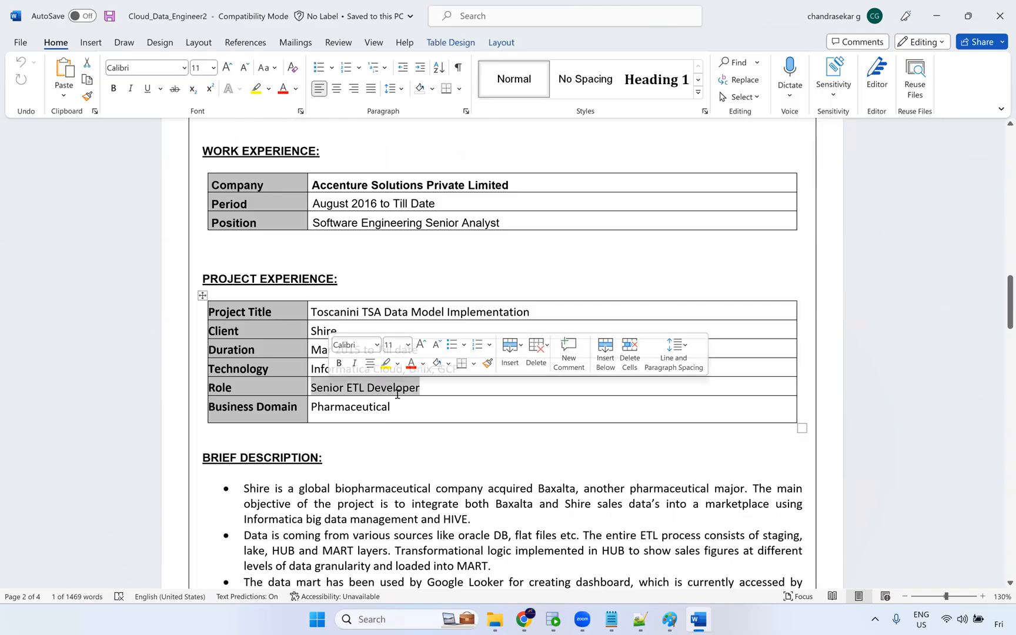
left_click(470, 375)
left_click_drag(470, 374, 289, 365)
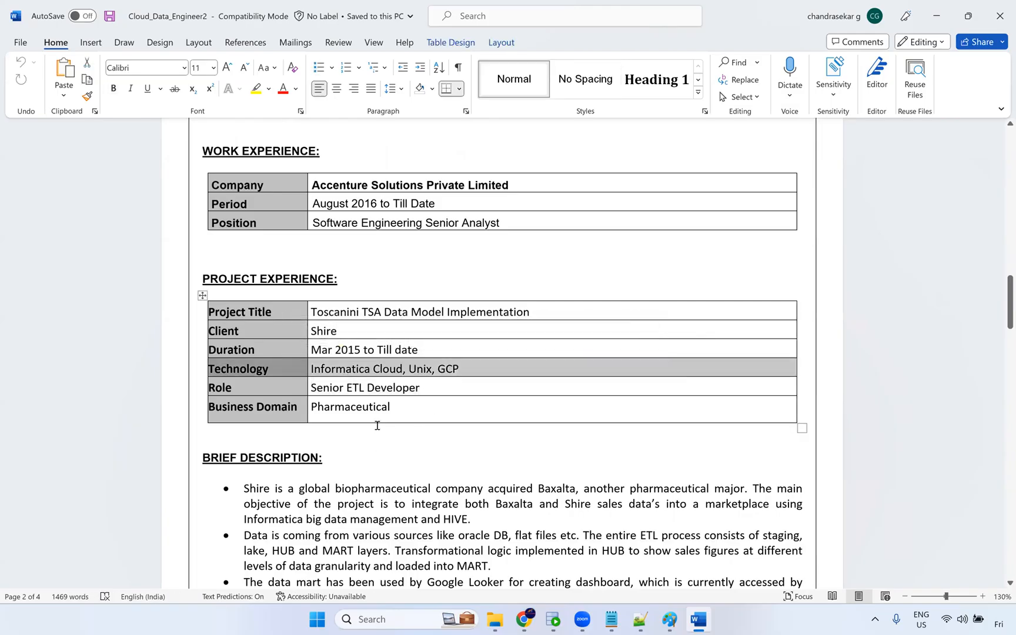
scroll(382, 370, "down", 3)
left_click_drag(362, 336, 450, 521)
scroll(435, 478, "down", 1)
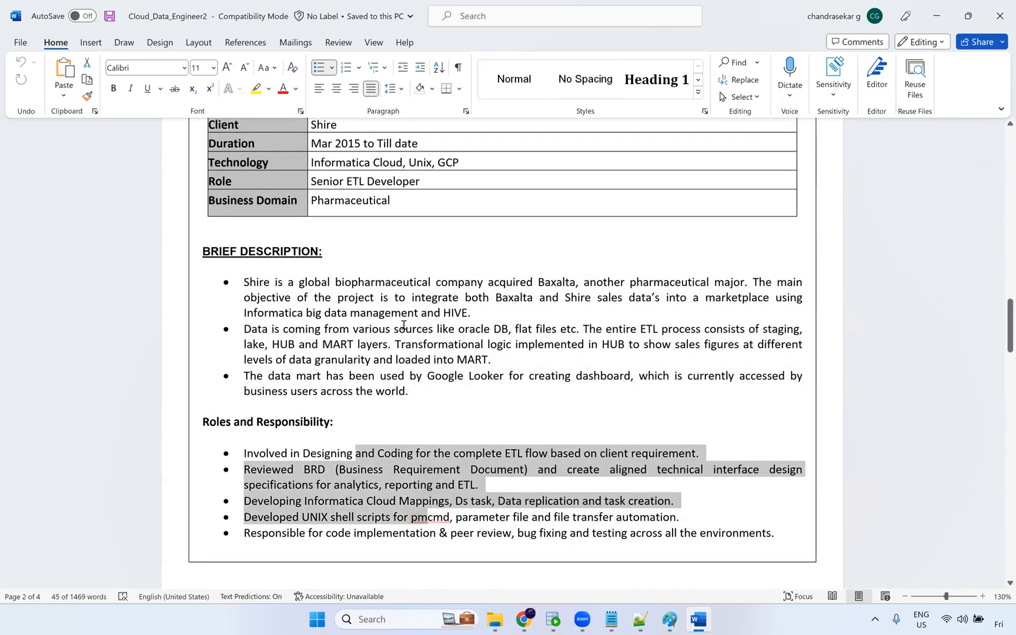
scroll(406, 329, "up", 3)
scroll(373, 368, "up", 1)
double_click(372, 365)
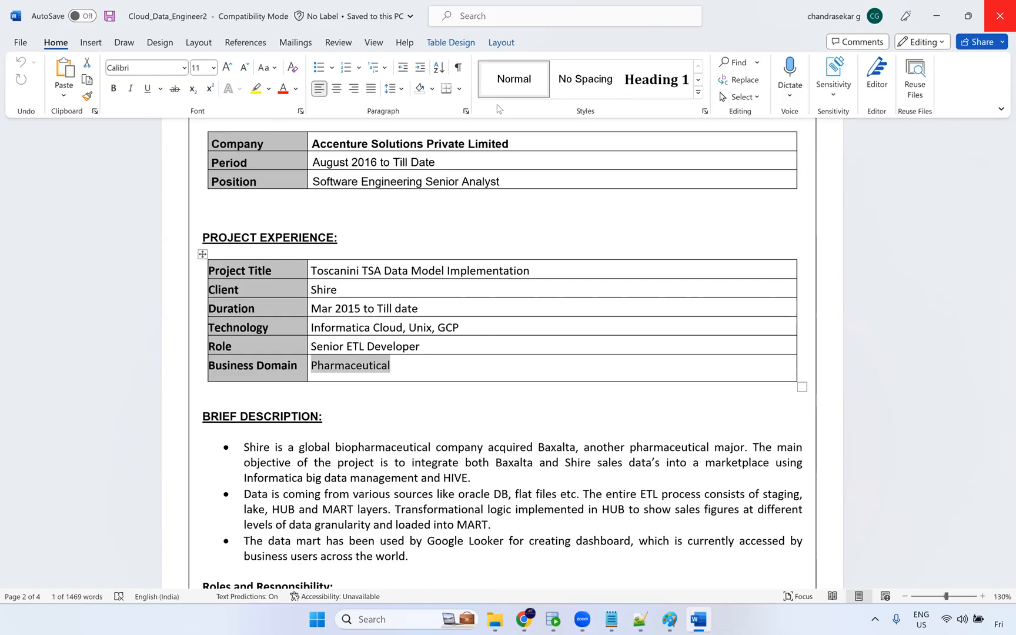
Close and reopen the Cloud_Data_Engineer2 resume document.
key("alt+F4")
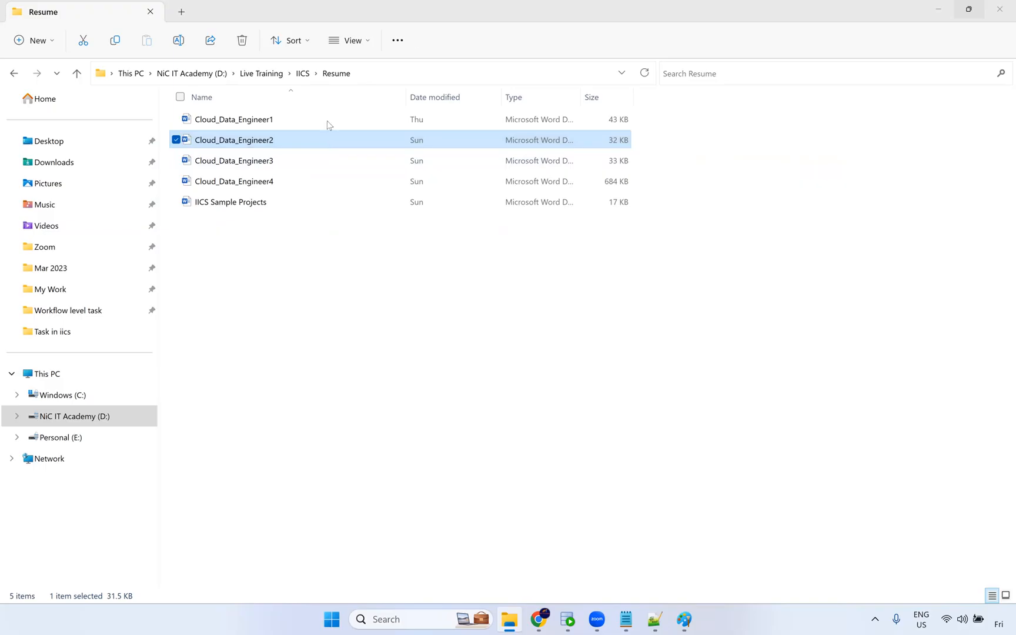
double_click(269, 147)
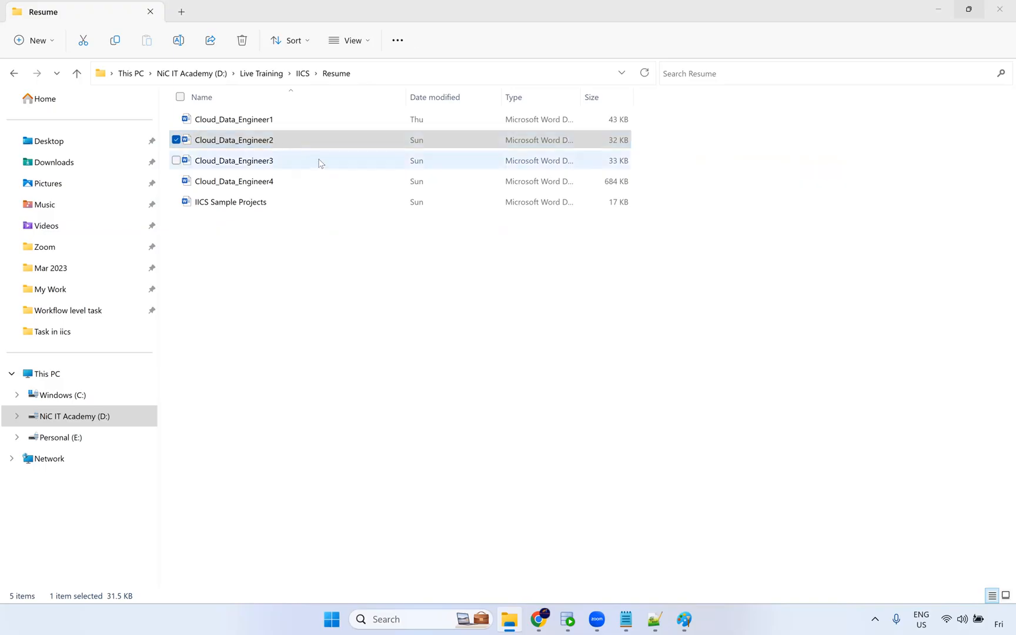
Review the second resume's education, technical skills table, summary and skill set entries again.
scroll(339, 336, "down", 3)
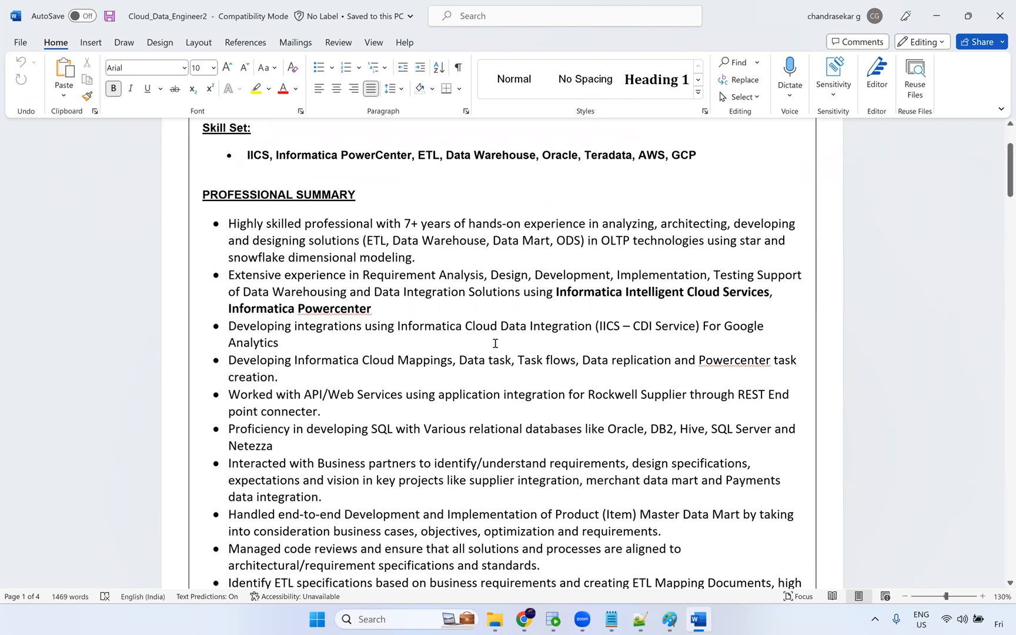
scroll(489, 358, "down", 3)
scroll(541, 288, "down", 8)
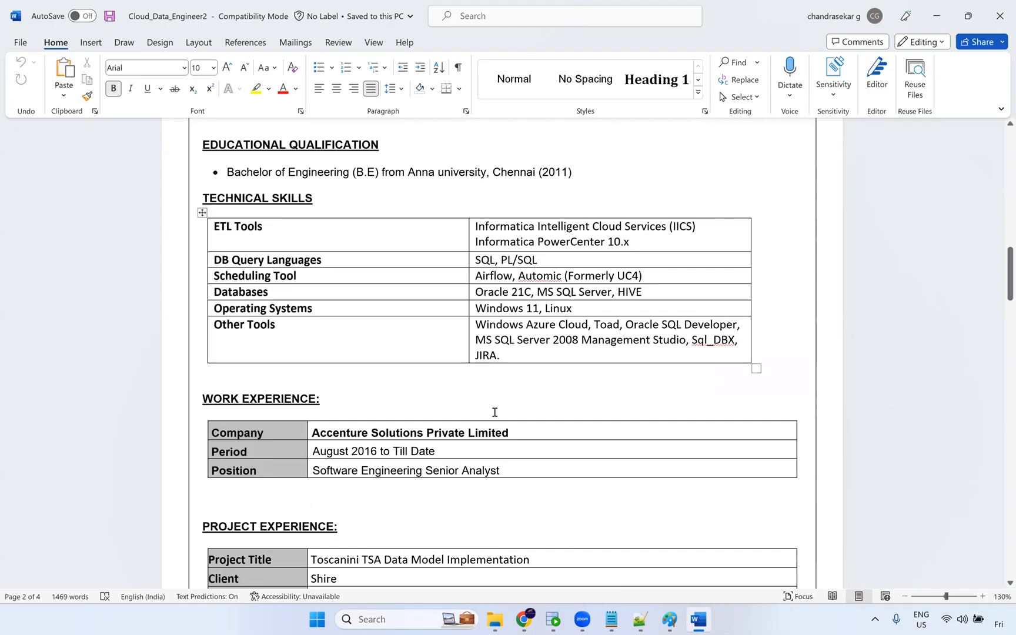
left_click(519, 370)
scroll(514, 288, "up", 8)
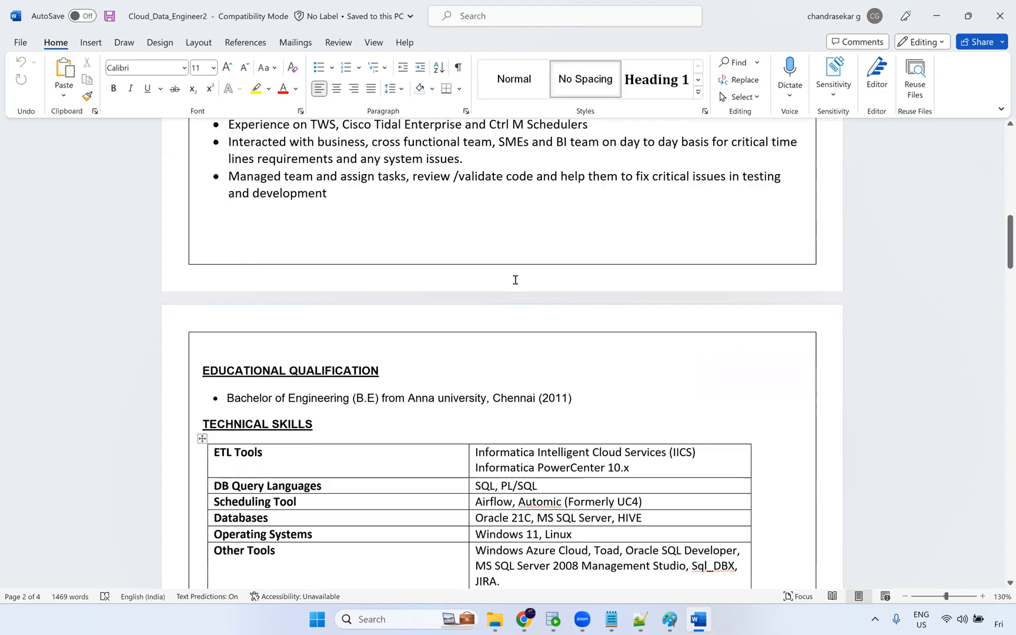
scroll(462, 308, "up", 4)
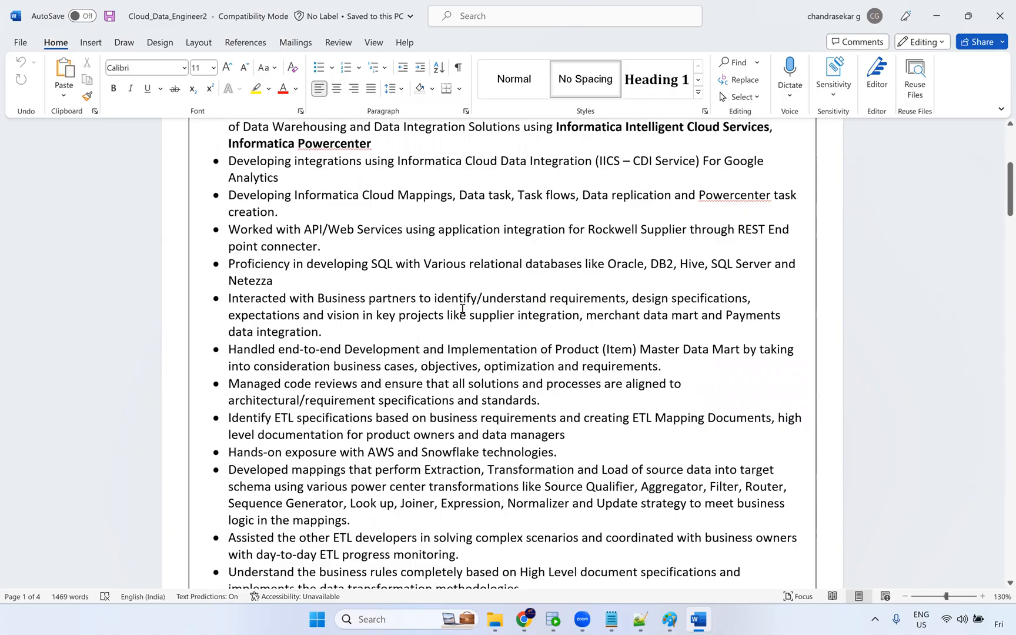
scroll(447, 316, "up", 4)
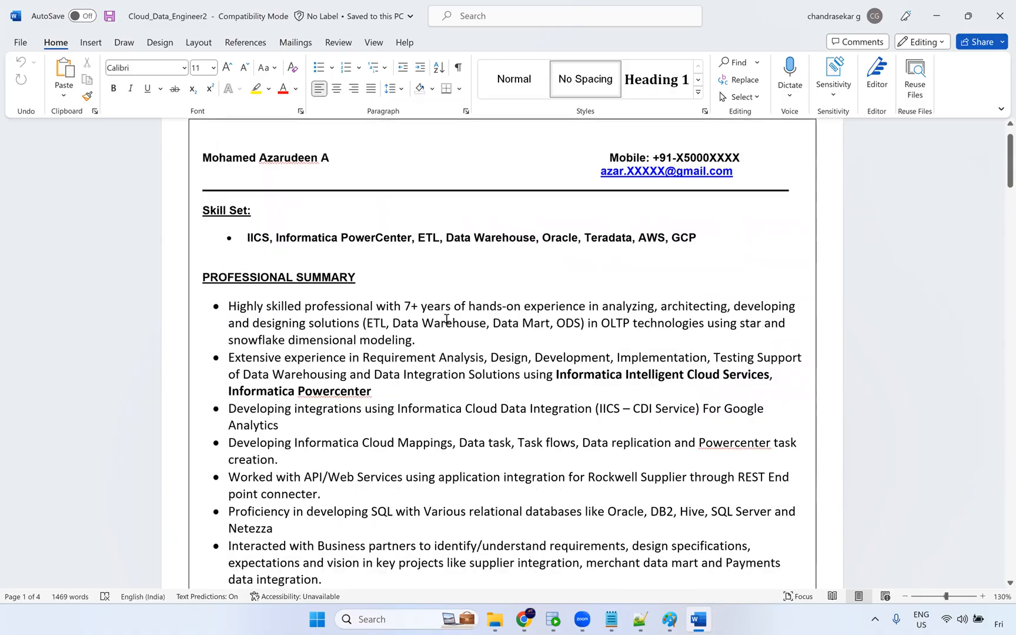
double_click(571, 247)
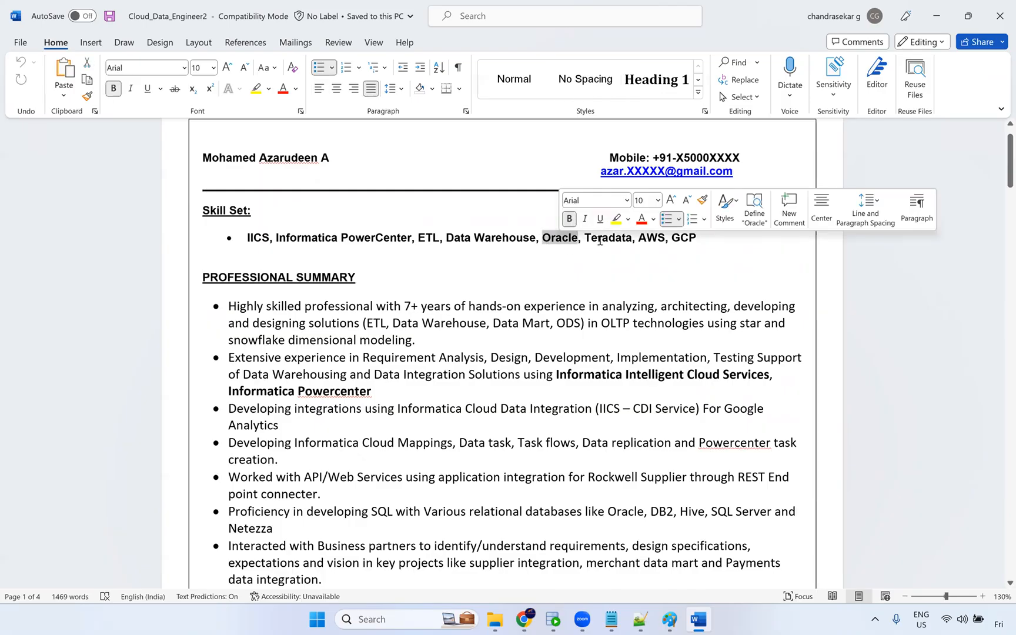
double_click(603, 238)
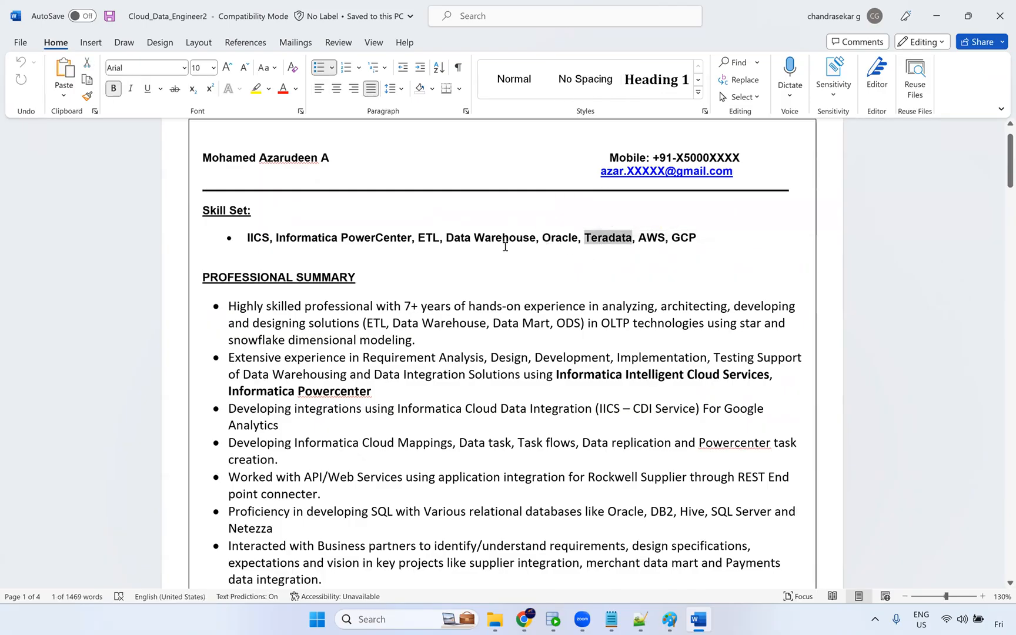
scroll(520, 254, "down", 8)
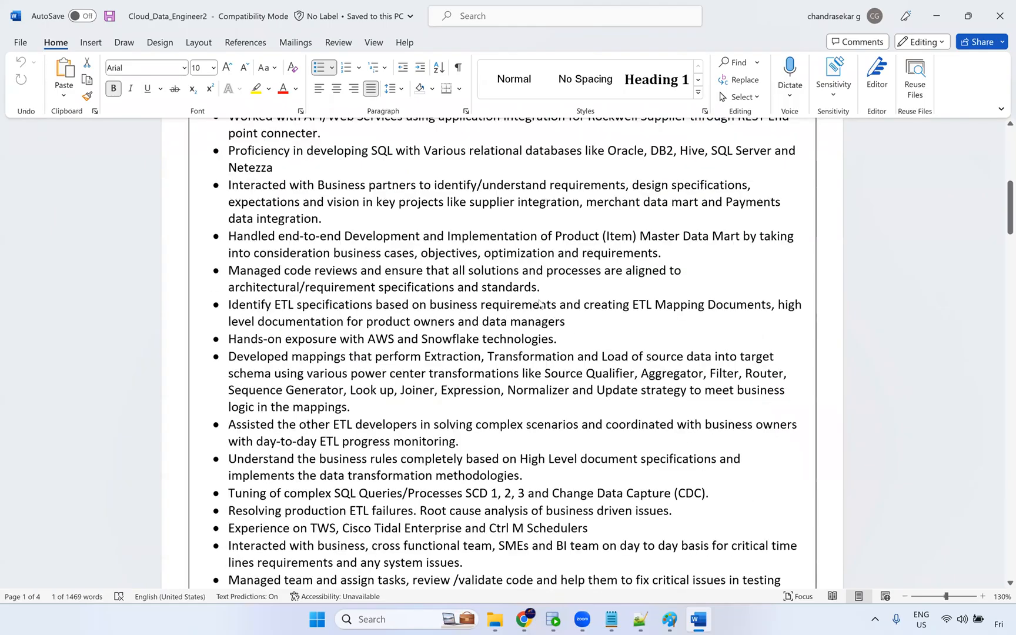
Review the technical skills, first project details and roles and responsibilities of the second resume.
scroll(559, 391, "down", 10)
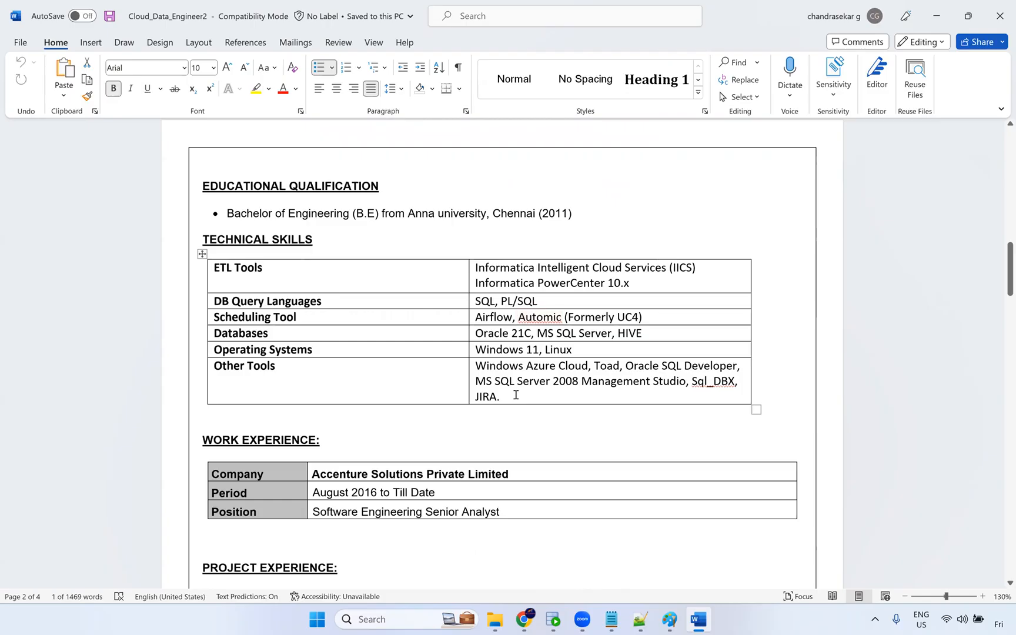
scroll(487, 337, "down", 2)
scroll(482, 329, "down", 8)
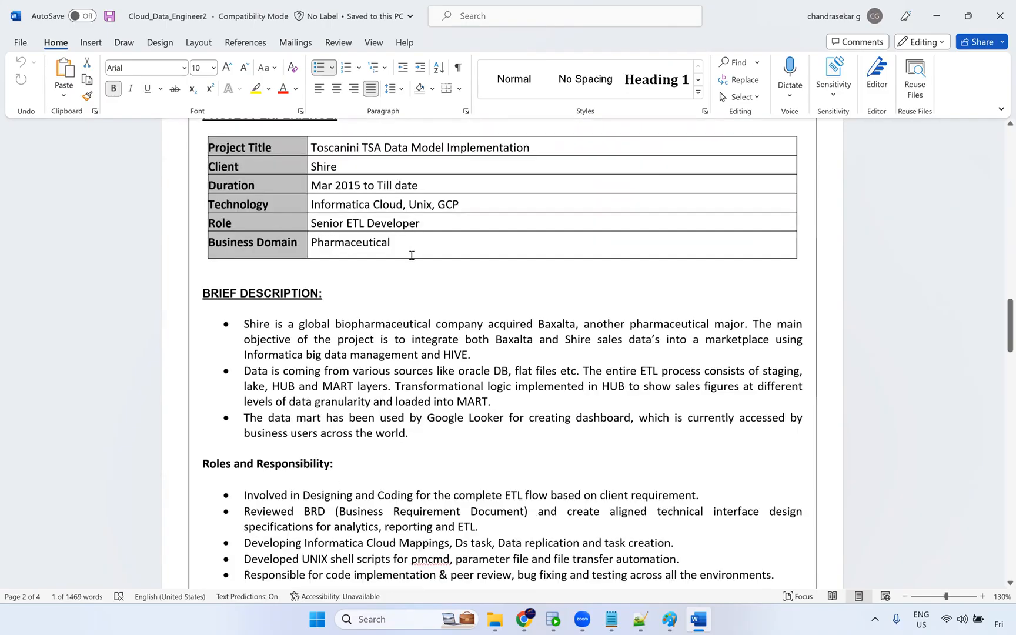
scroll(353, 230, "up", 1)
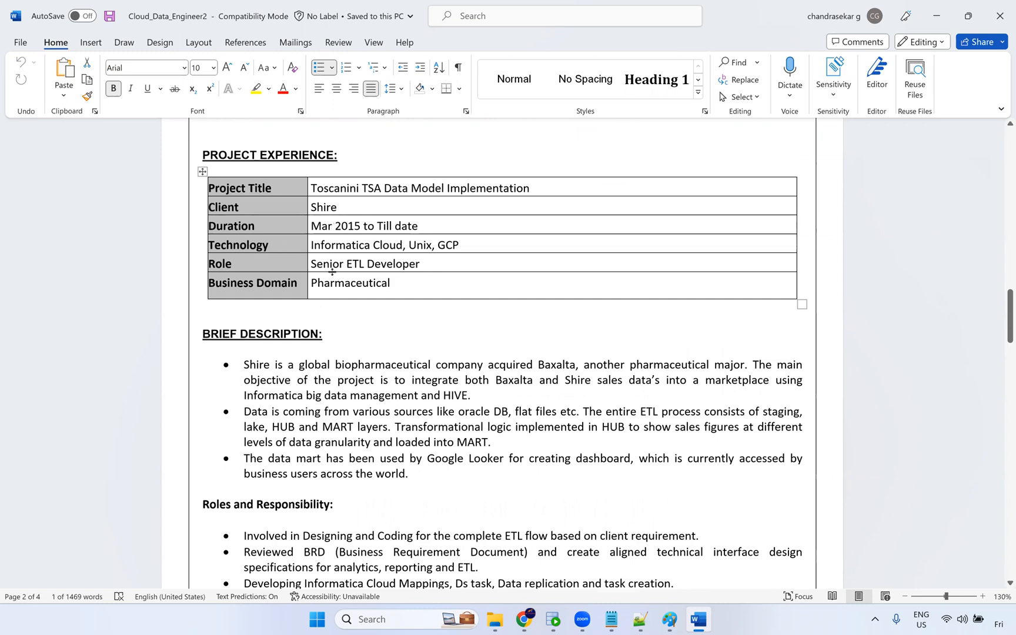
left_click_drag(396, 285, 341, 286)
left_click_drag(259, 371, 355, 462)
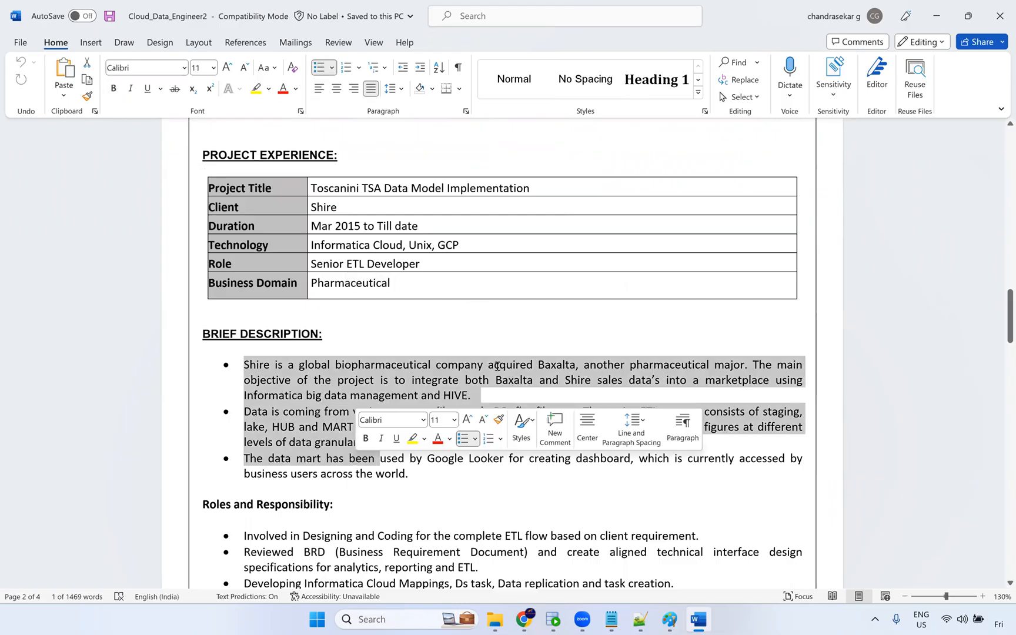
scroll(382, 411, "down", 5)
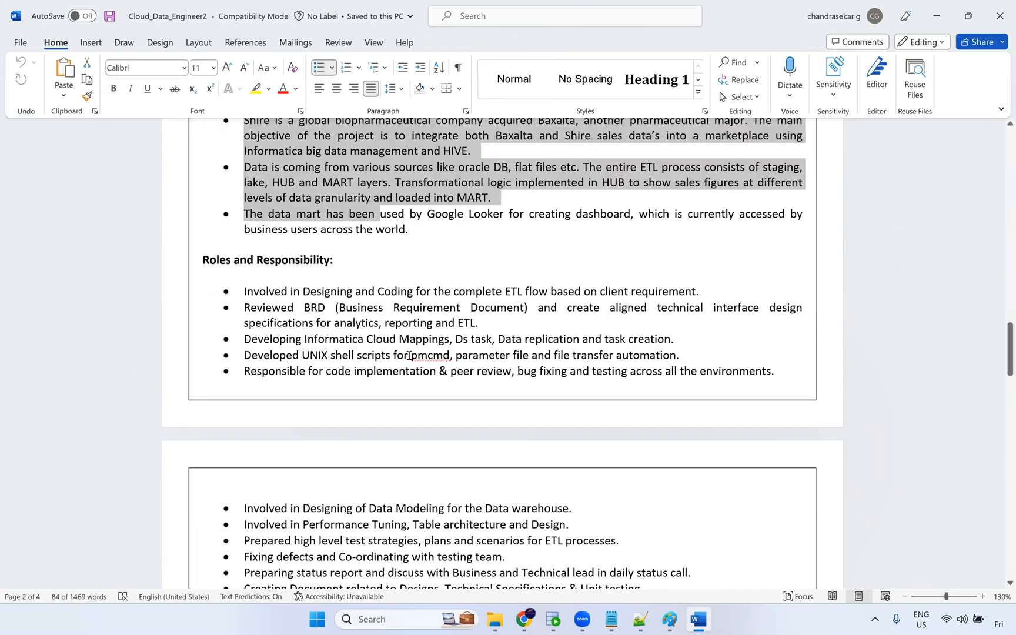
scroll(406, 355, "down", 7)
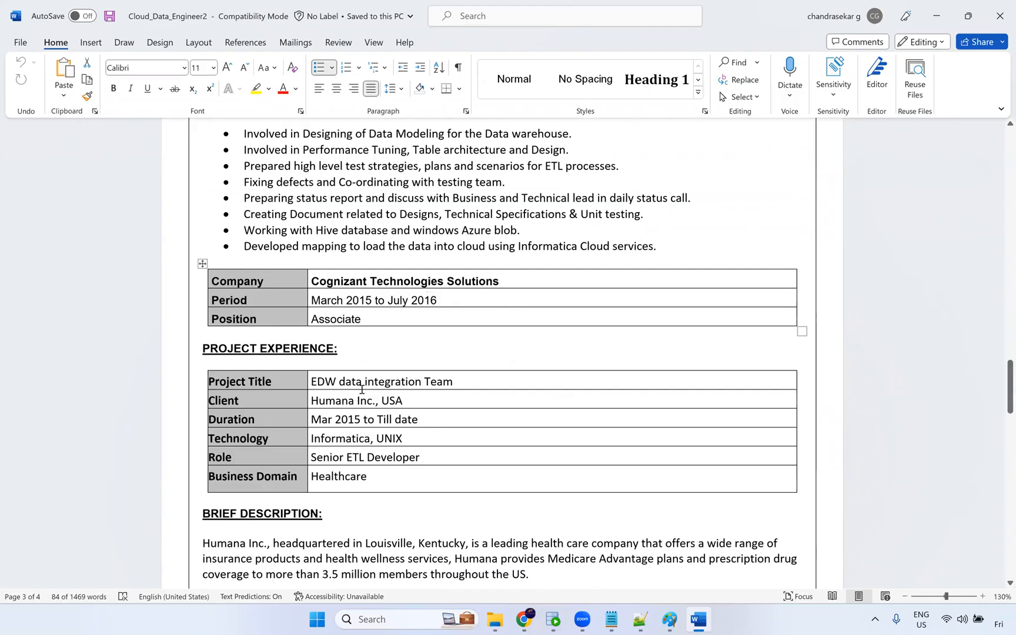
Add PowerCenter after Informatica in the Humana project's Technology cell and save the document.
left_click_drag(310, 383, 457, 381)
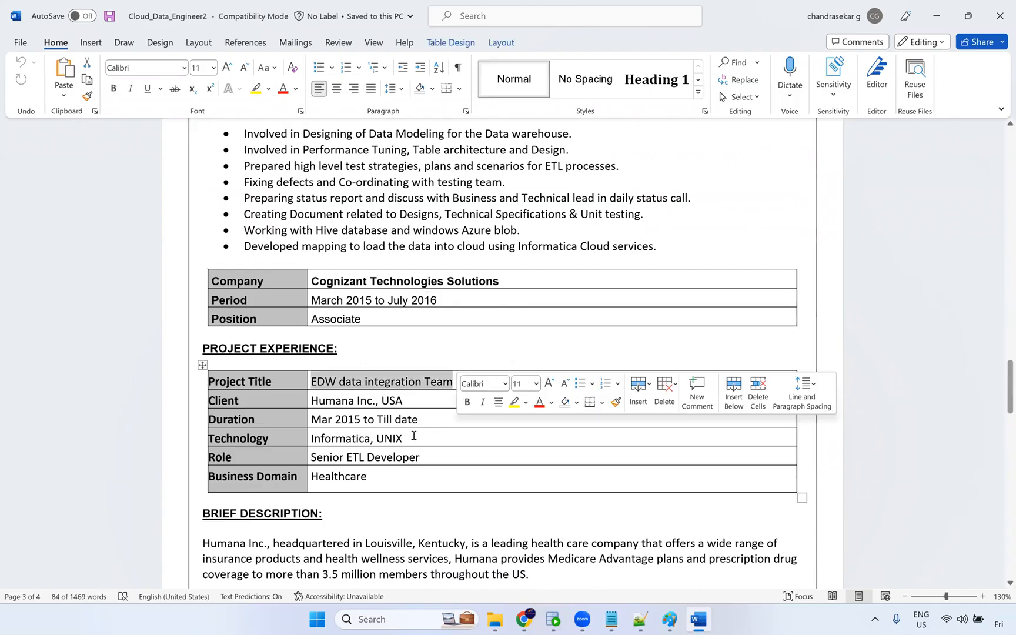
left_click_drag(293, 440, 375, 447)
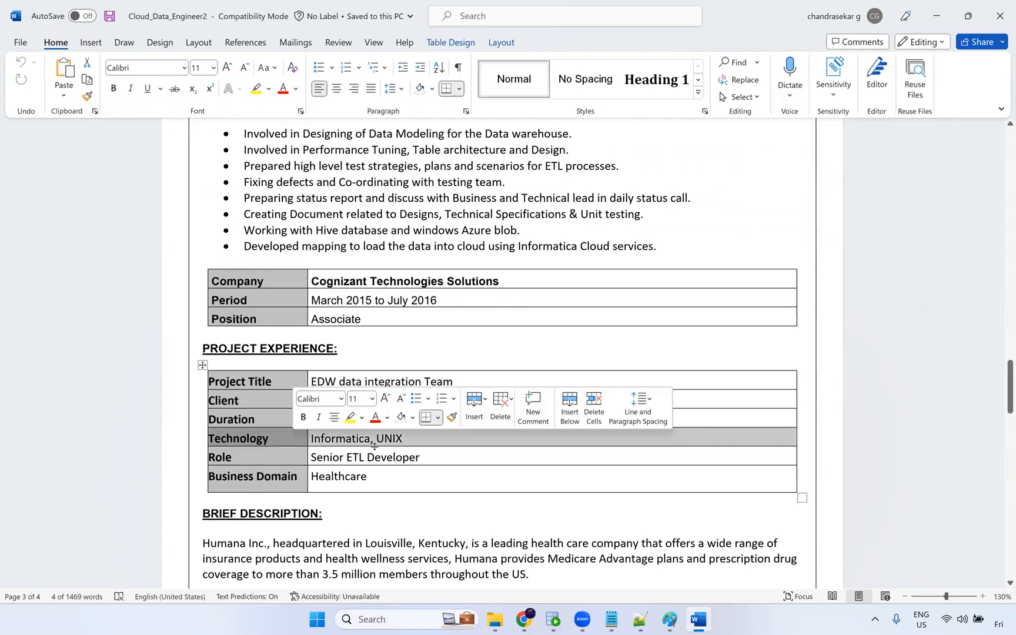
left_click(372, 447)
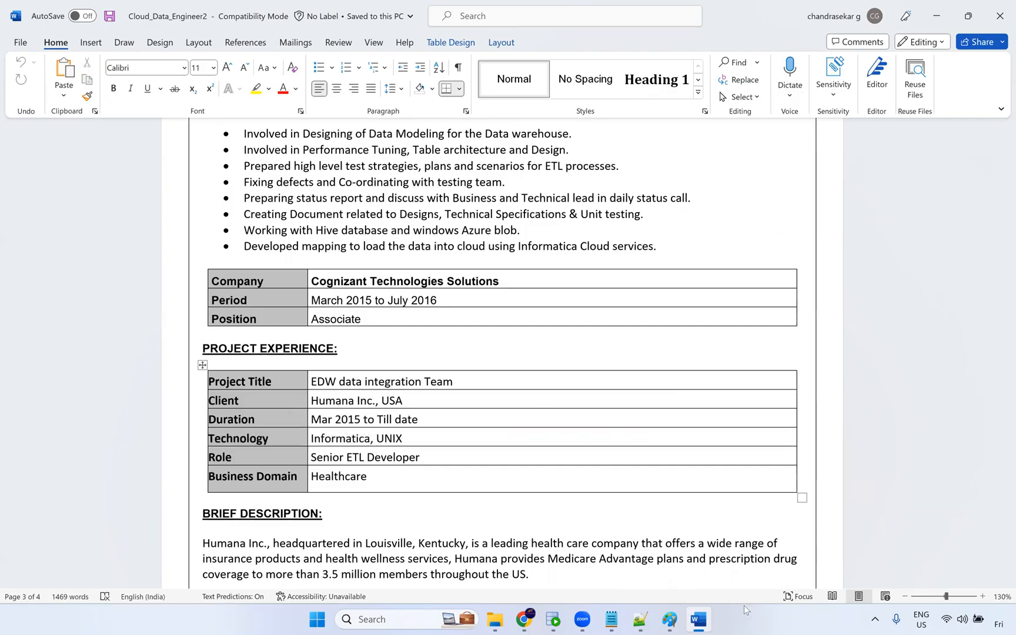
type("PowerCe")
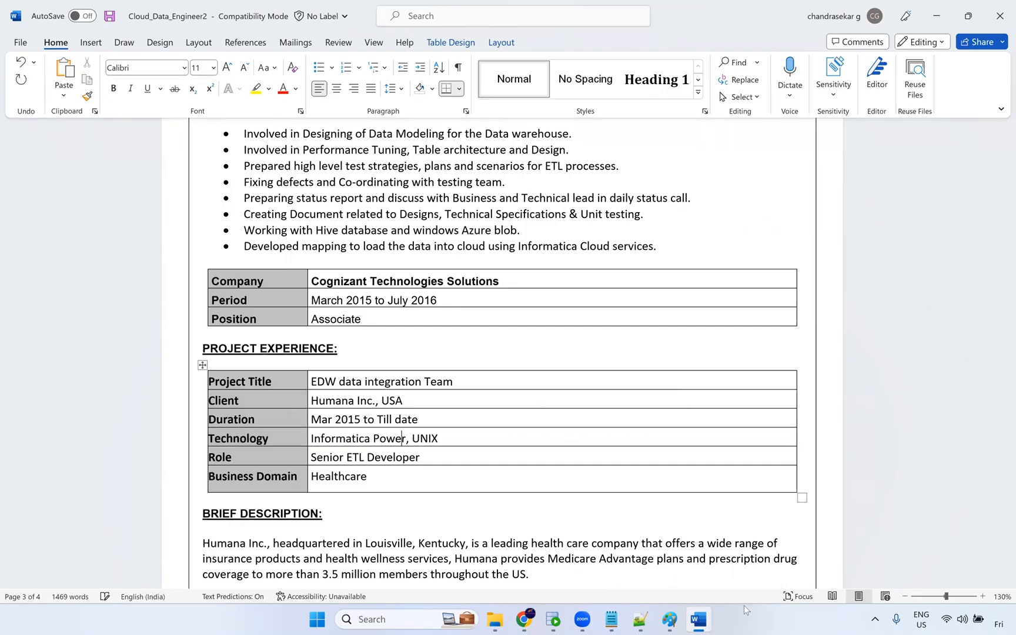
type("nter")
key("ctrl+s")
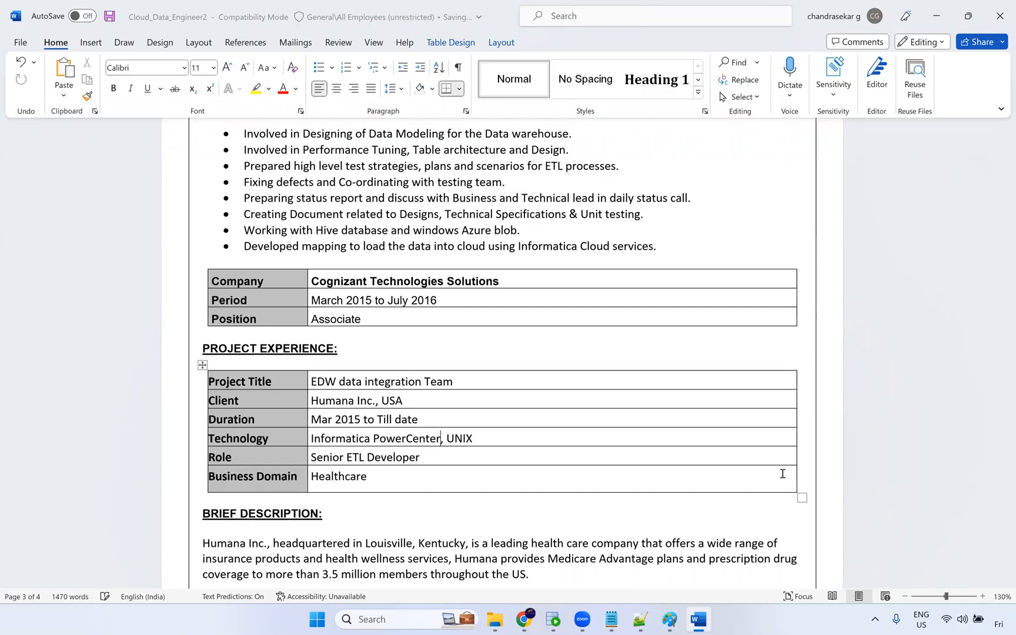
Review the remaining project responsibilities, the Temenos project and the declaration to the end of the resume.
scroll(530, 394, "down", 4)
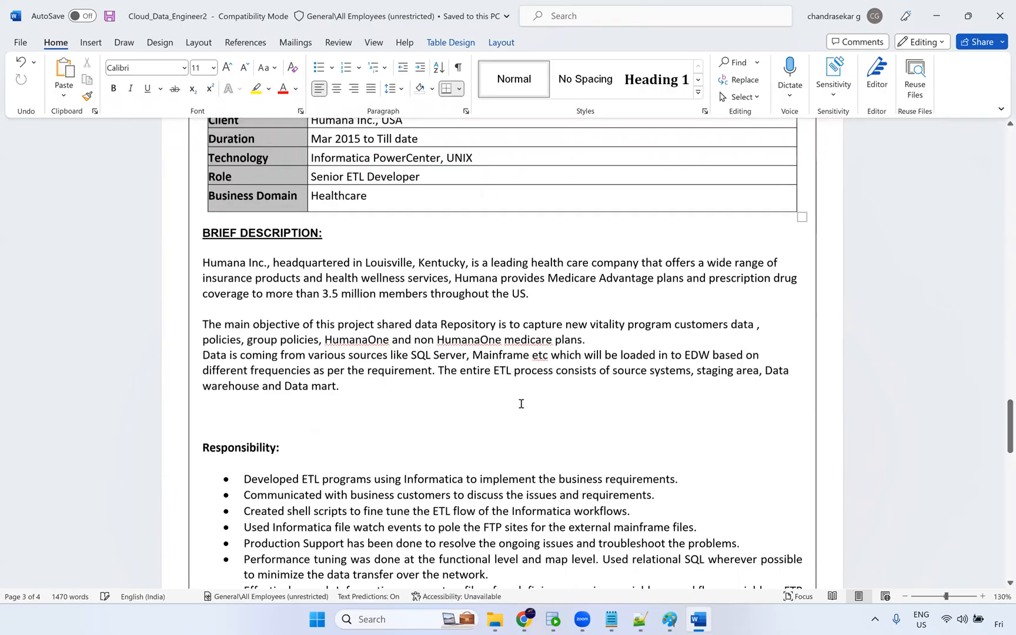
scroll(523, 401, "down", 6)
scroll(426, 430, "down", 2)
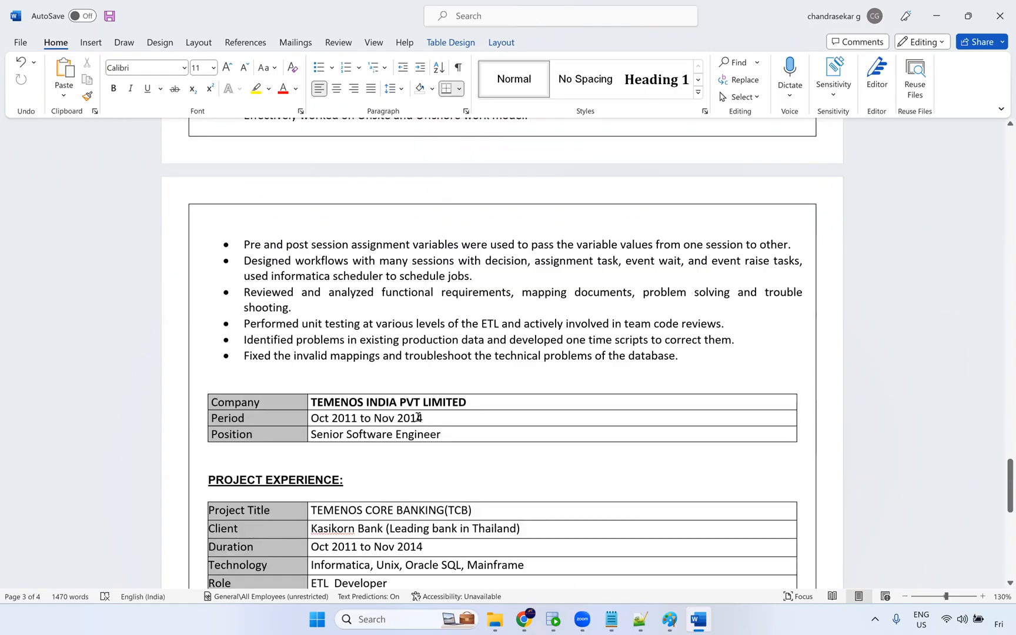
scroll(421, 418, "down", 2)
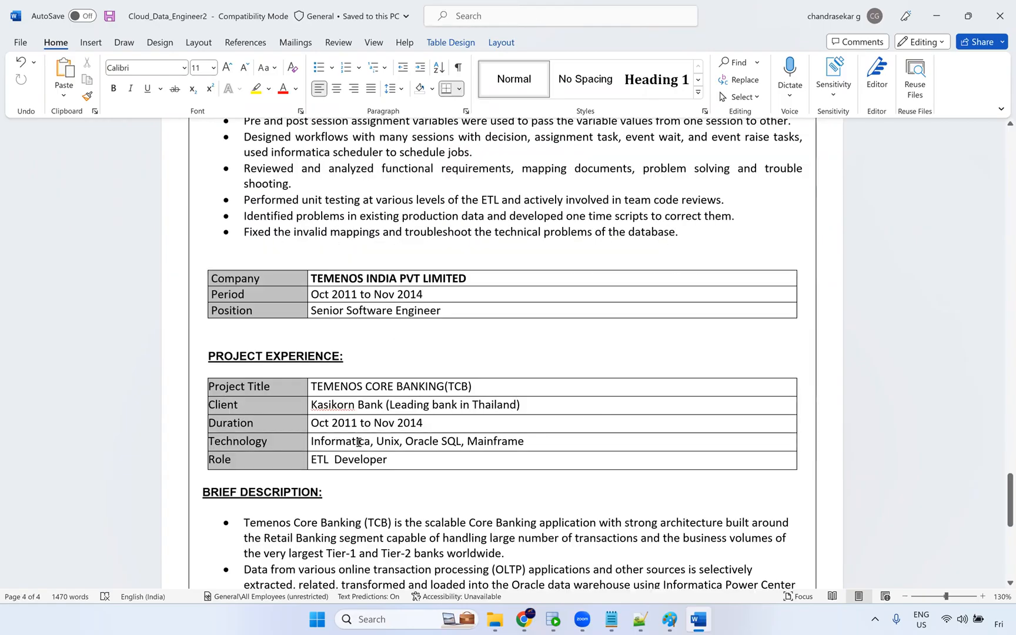
scroll(503, 444, "down", 1)
scroll(488, 420, "down", 5)
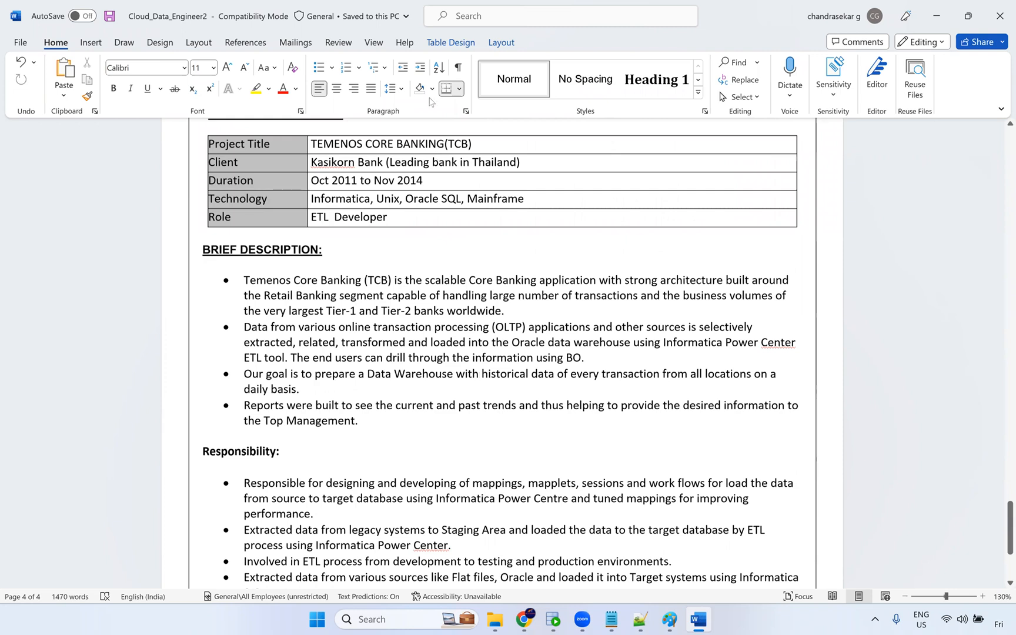
scroll(465, 171, "down", 1)
scroll(483, 247, "down", 4)
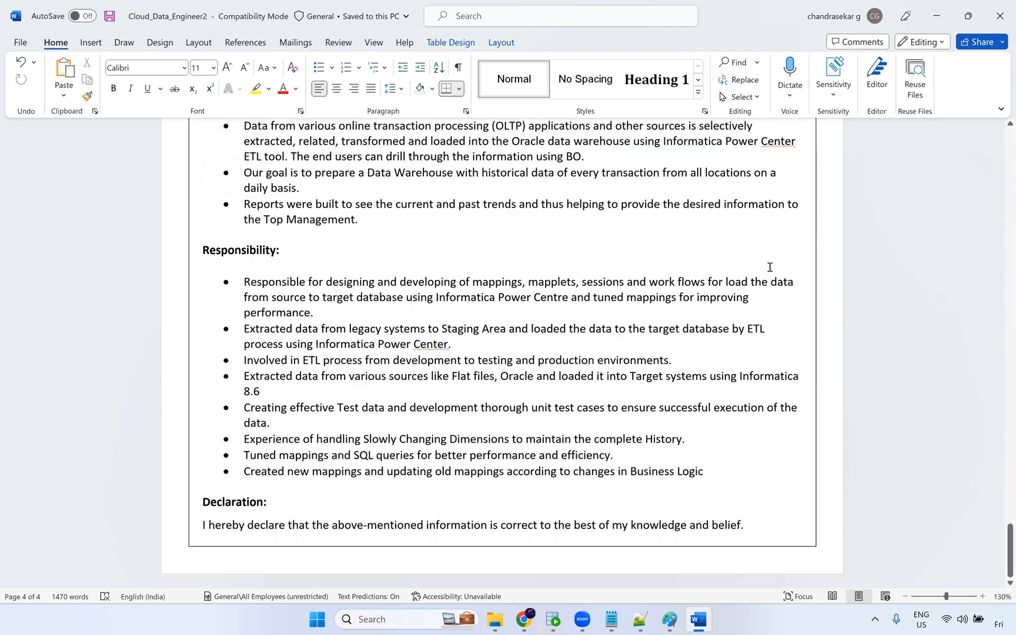
Close the second resume and open the Cloud_Data_Engineer3 resume, dismissing the viewing notice.
left_click(1001, 8)
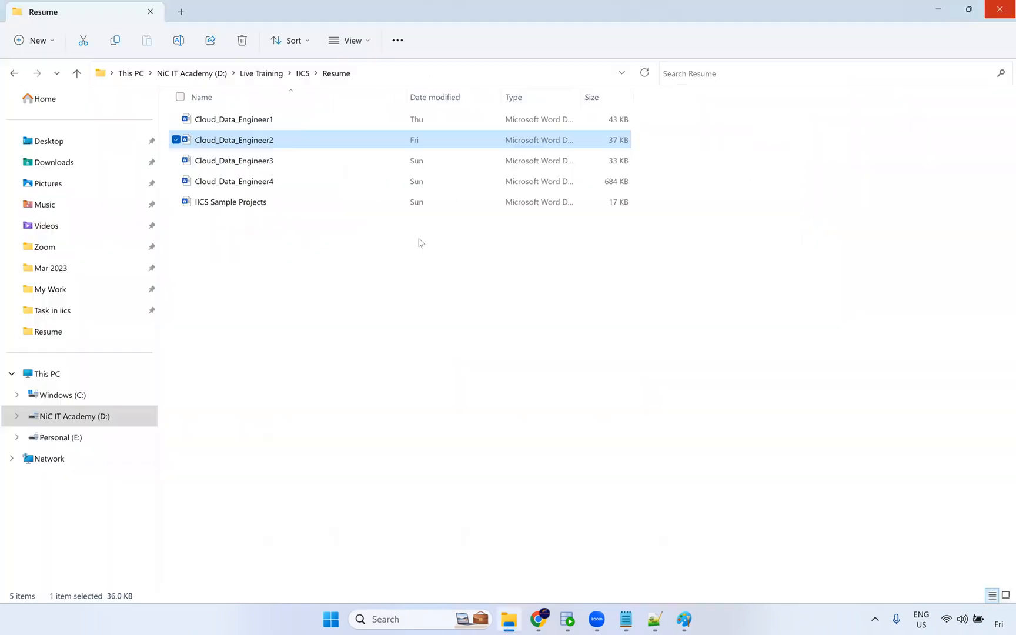
double_click(268, 160)
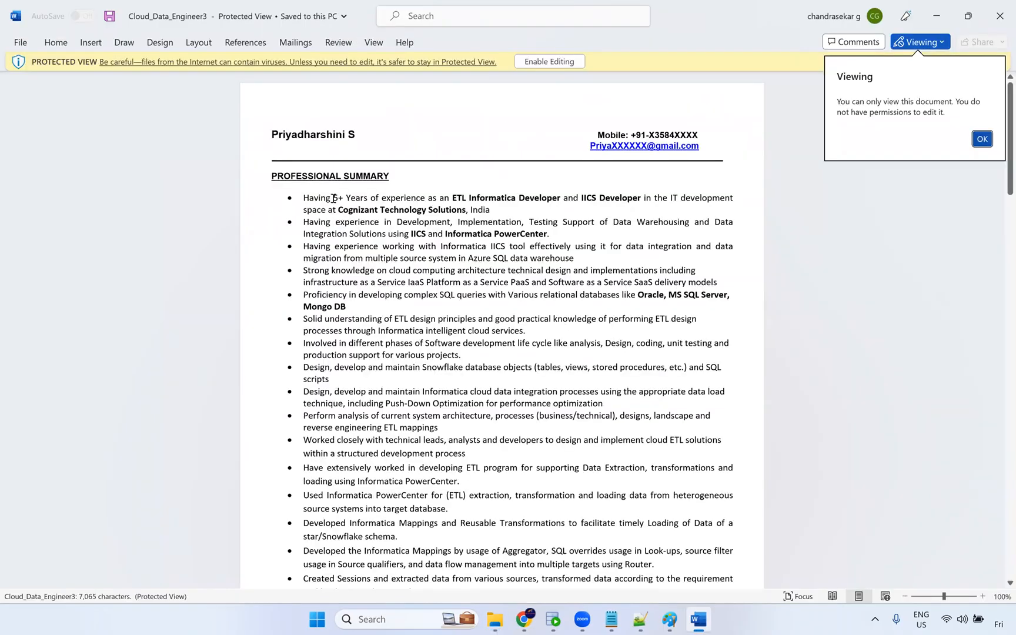
left_click(982, 138)
Review the professional summary bullets of the Cloud_Data_Engineer3 resume.
left_click_drag(409, 202, 506, 334)
scroll(481, 415, "down", 3)
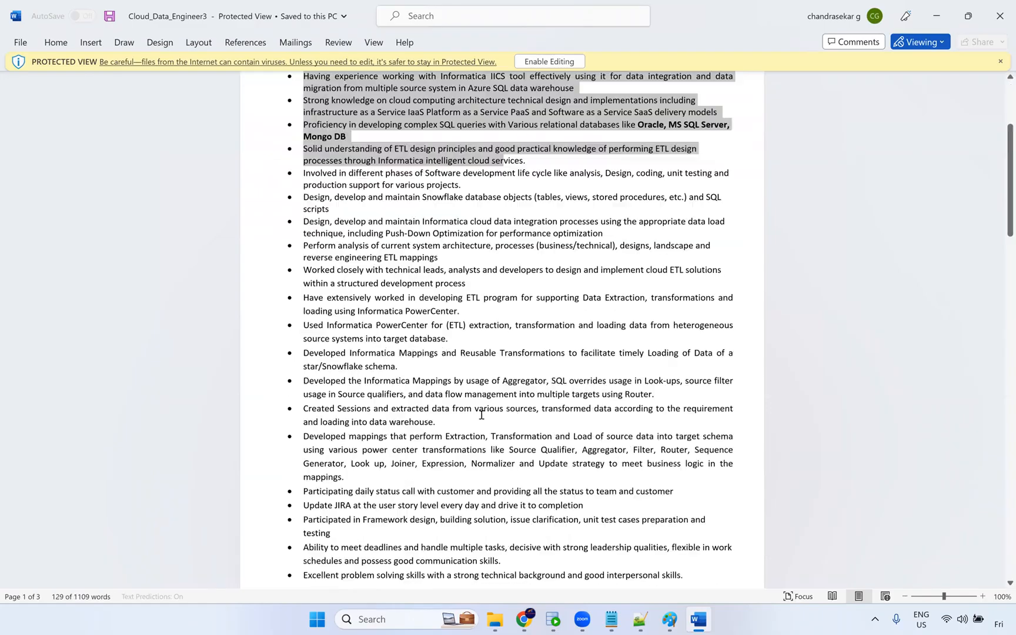
scroll(481, 415, "down", 1)
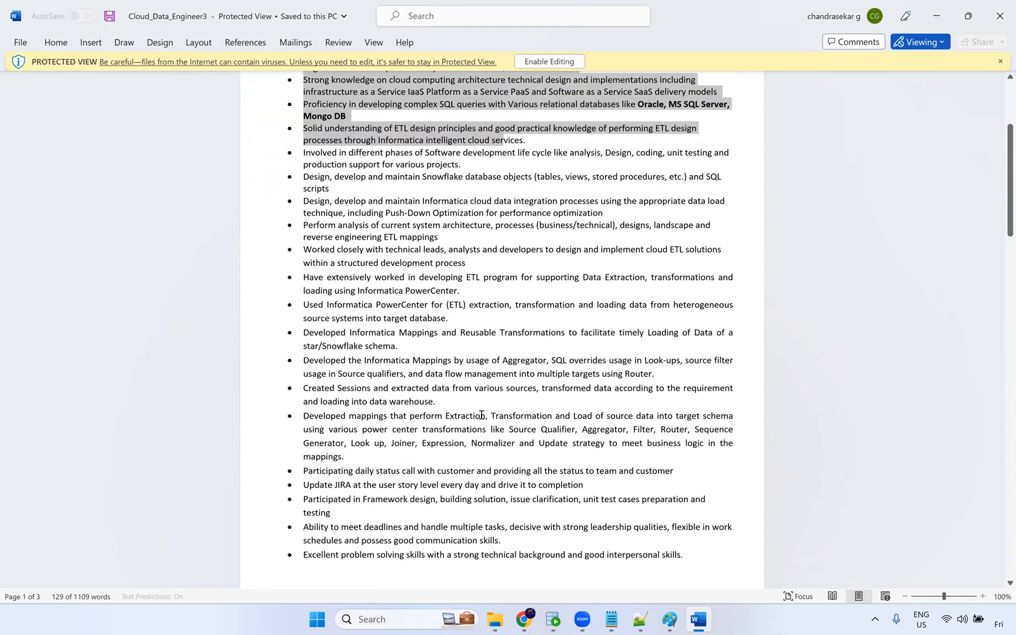
left_click_drag(488, 335, 317, 190)
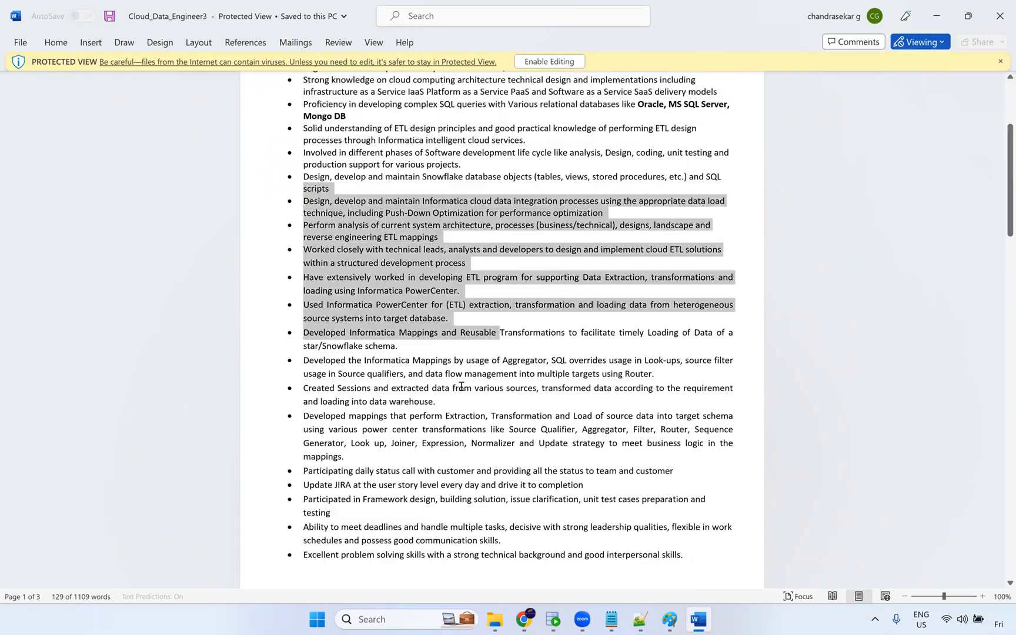
scroll(462, 387, "up", 5)
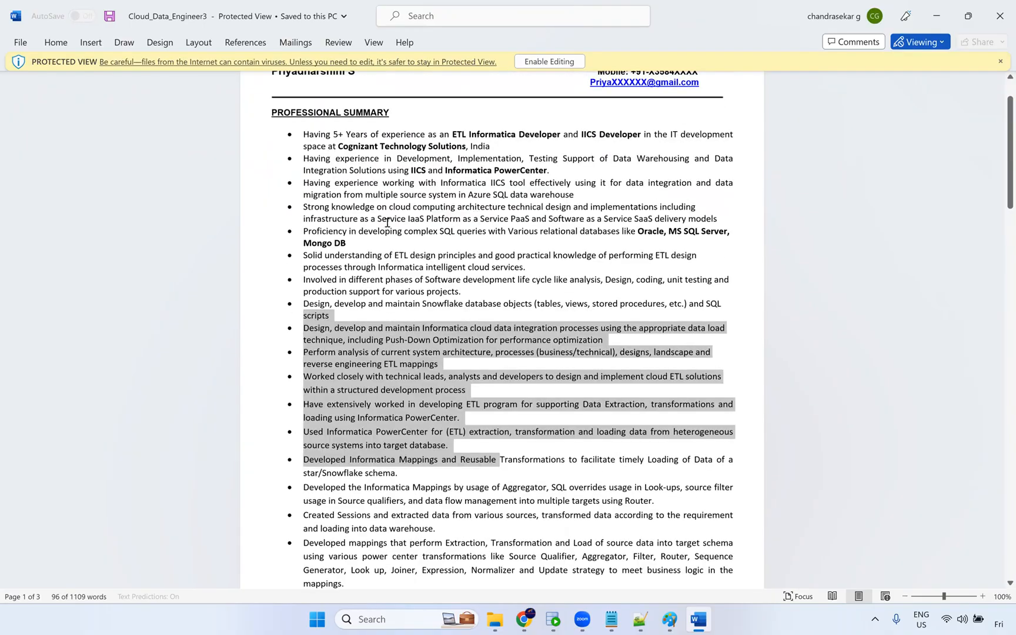
left_click(535, 350)
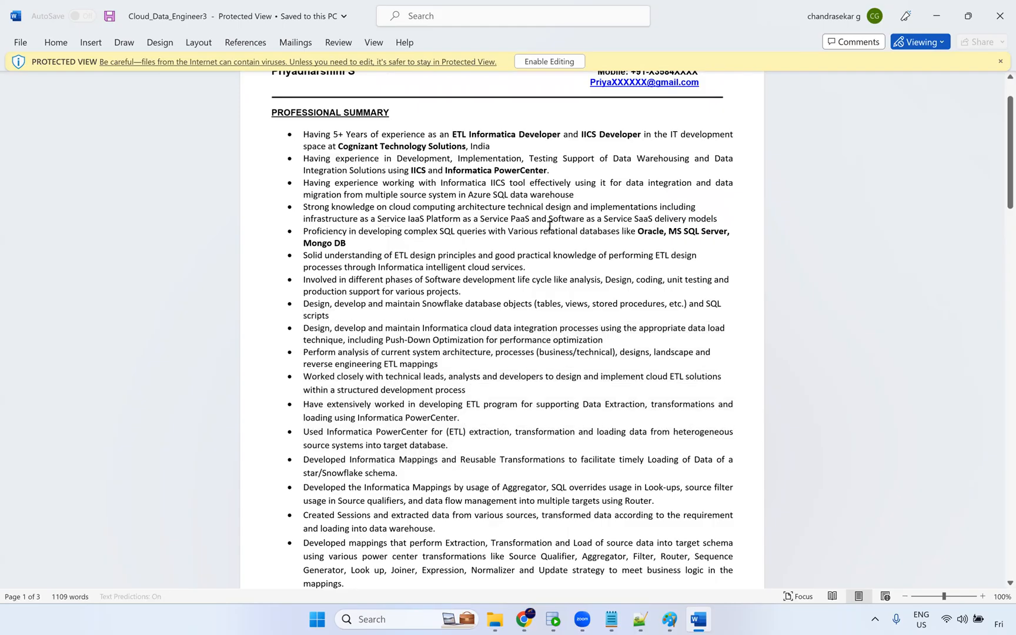
left_click_drag(538, 273, 293, 156)
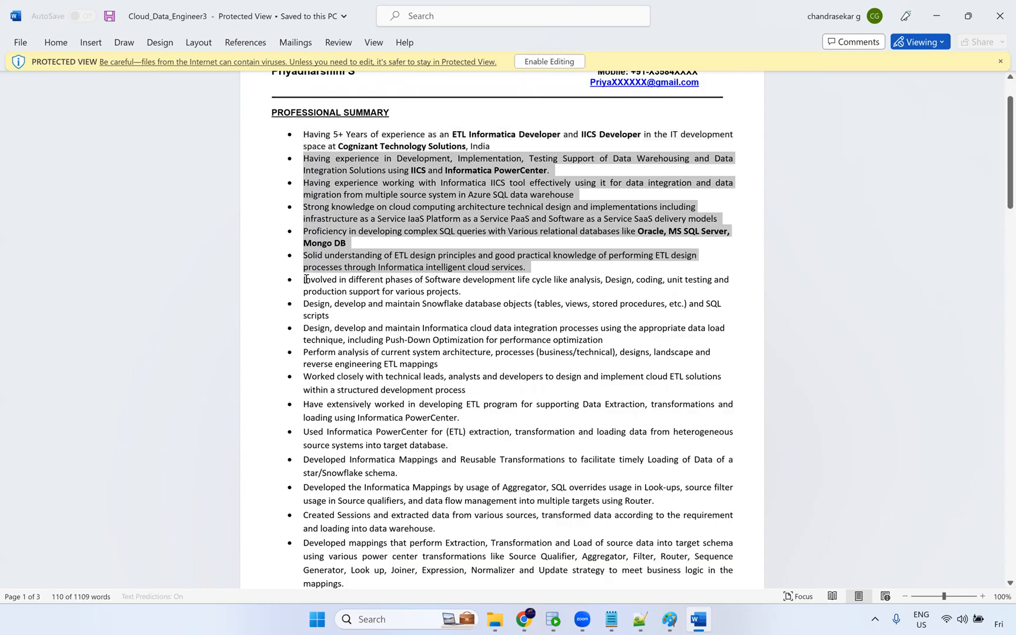
left_click_drag(304, 280, 445, 483)
scroll(445, 482, "down", 5)
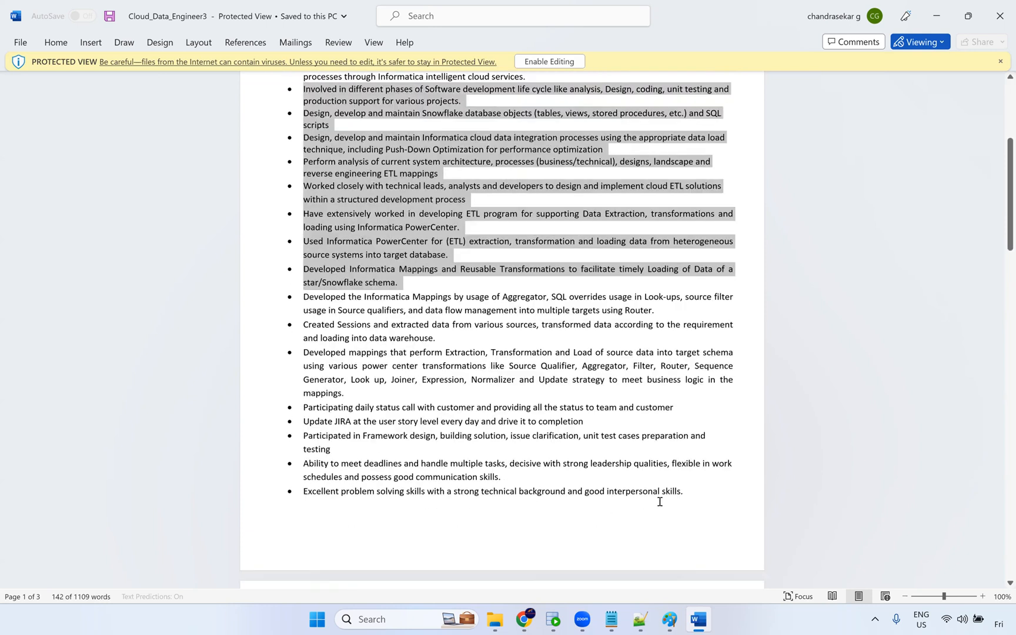
left_click_drag(685, 498, 291, 347)
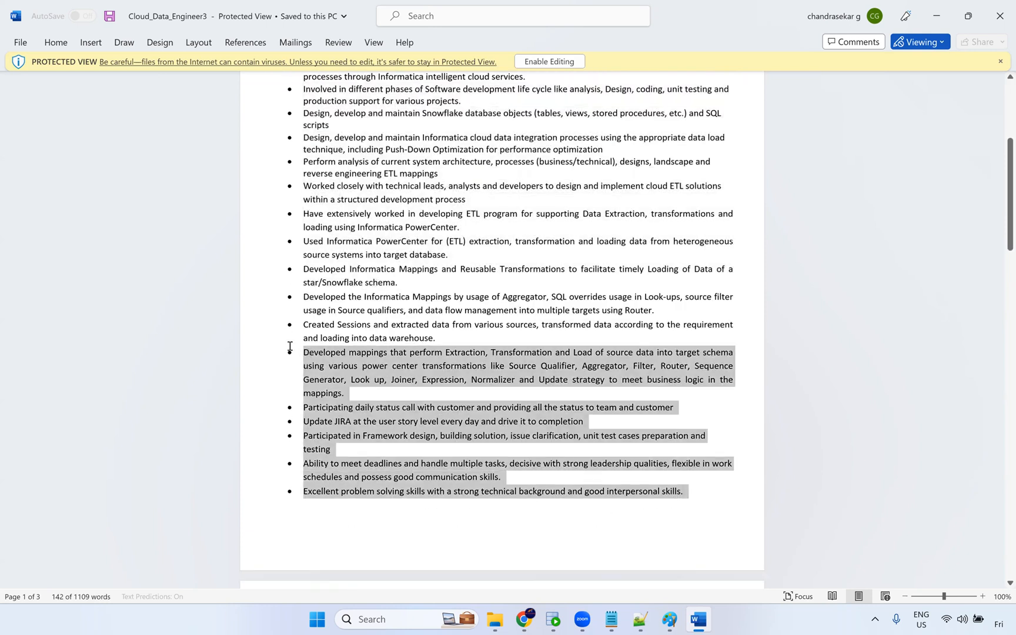
scroll(365, 400, "down", 7)
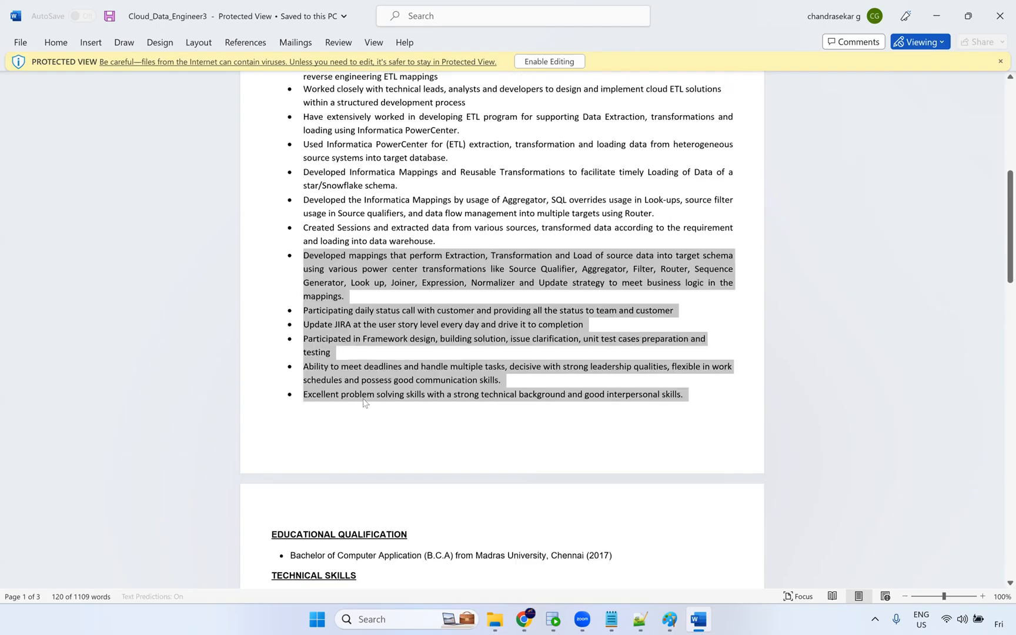
scroll(561, 329, "down", 3)
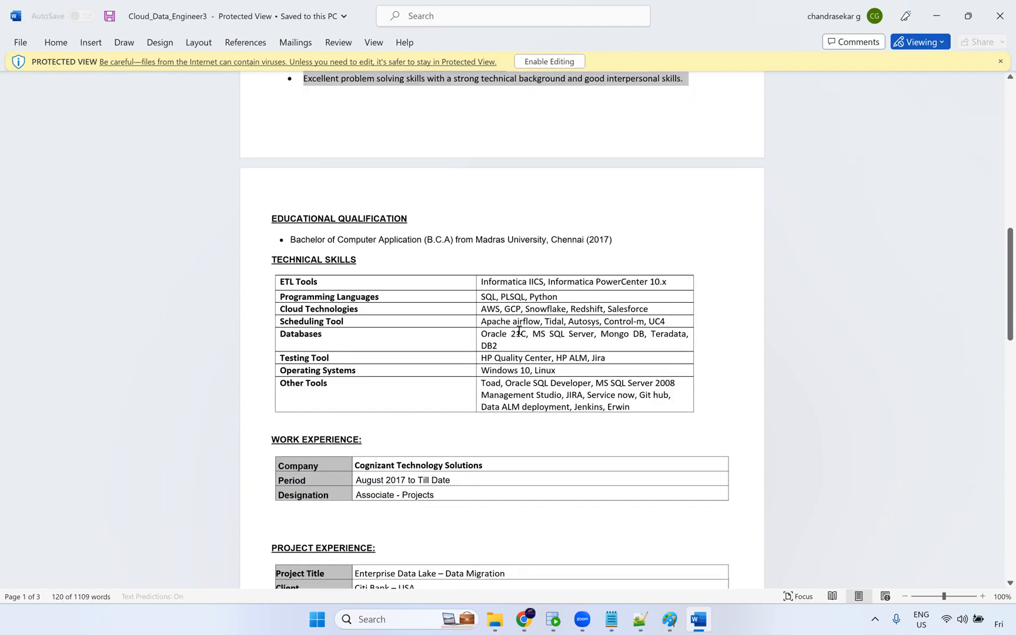
Review the third resume's education, technical skills table and work experience details.
left_click_drag(615, 397, 488, 283)
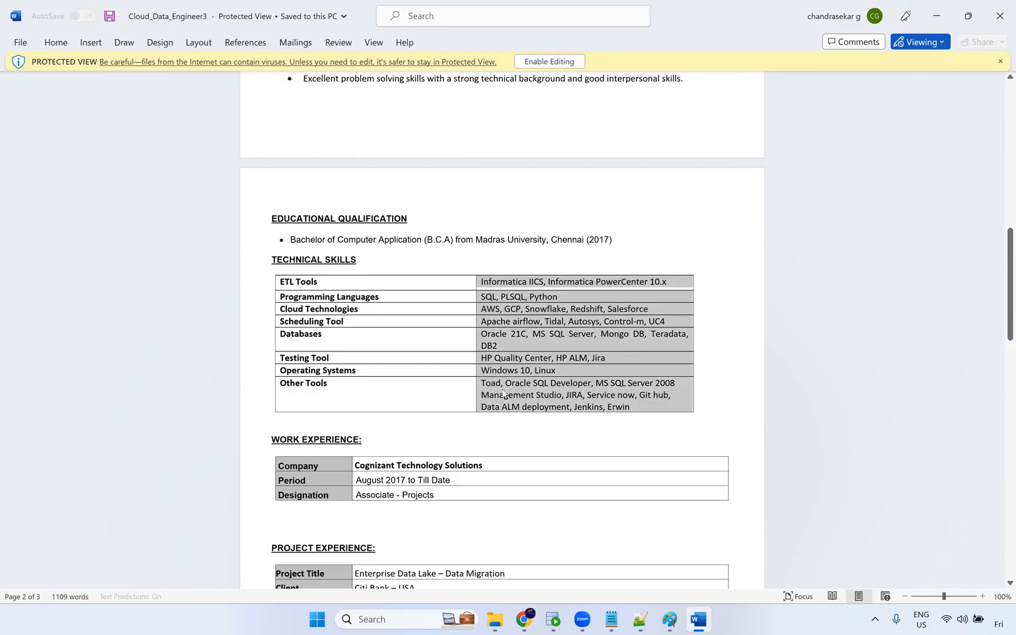
left_click(521, 395)
left_click_drag(484, 385, 494, 418)
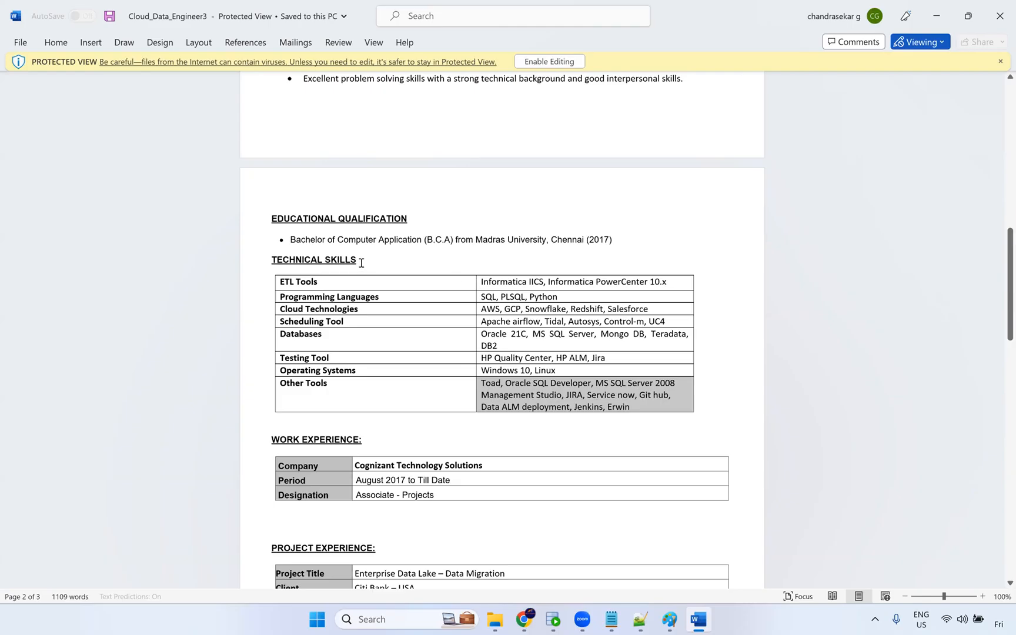
left_click(263, 261)
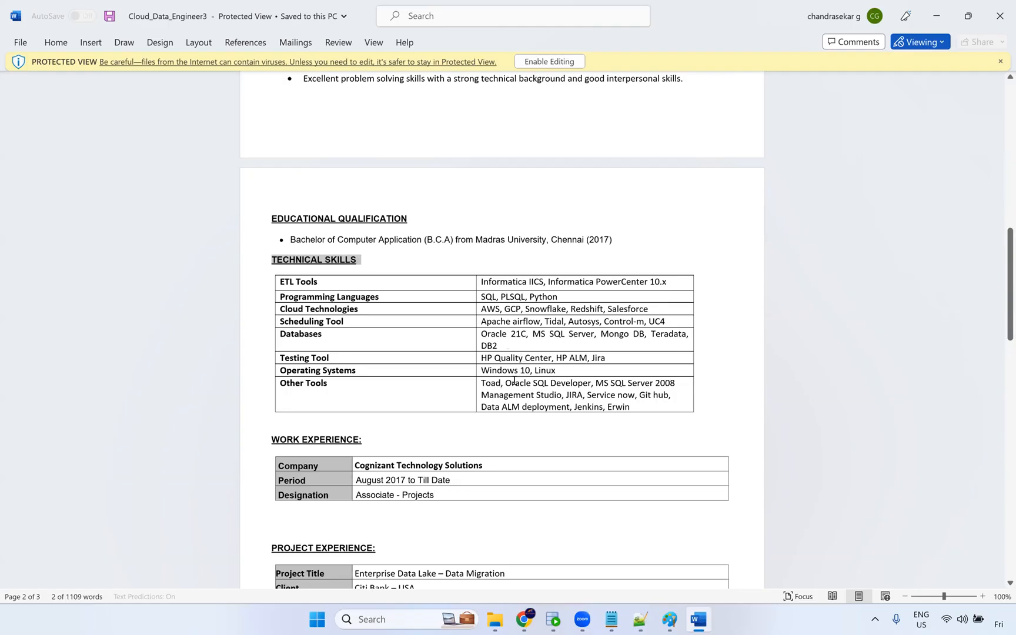
left_click_drag(563, 374, 484, 373)
left_click(559, 397)
scroll(482, 421, "down", 2)
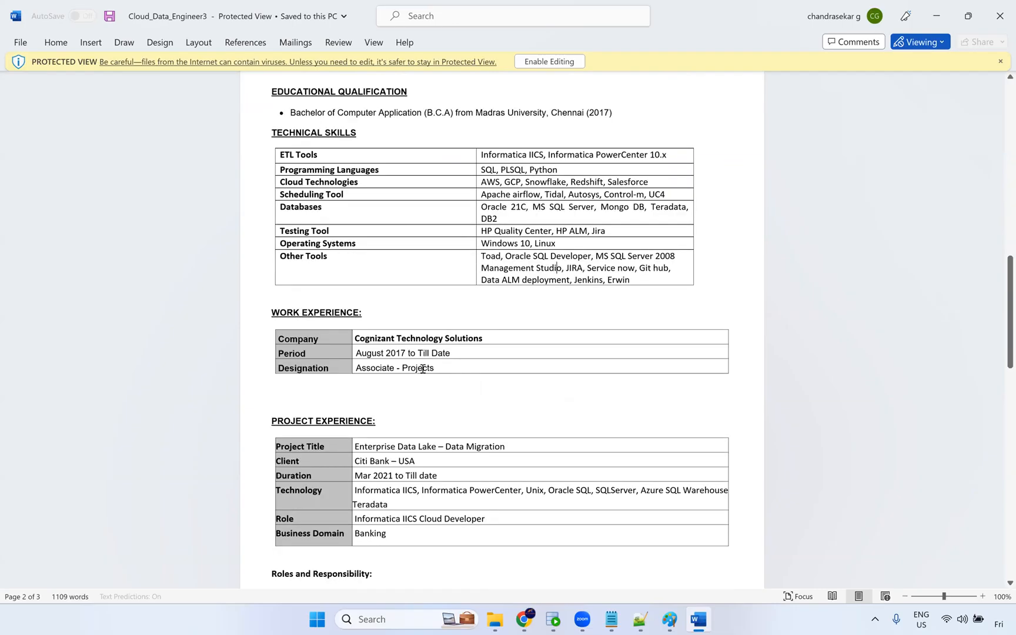
left_click_drag(422, 369, 355, 369)
Review the Enterprise Data Lake project experience table of the third resume.
scroll(398, 368, "down", 1)
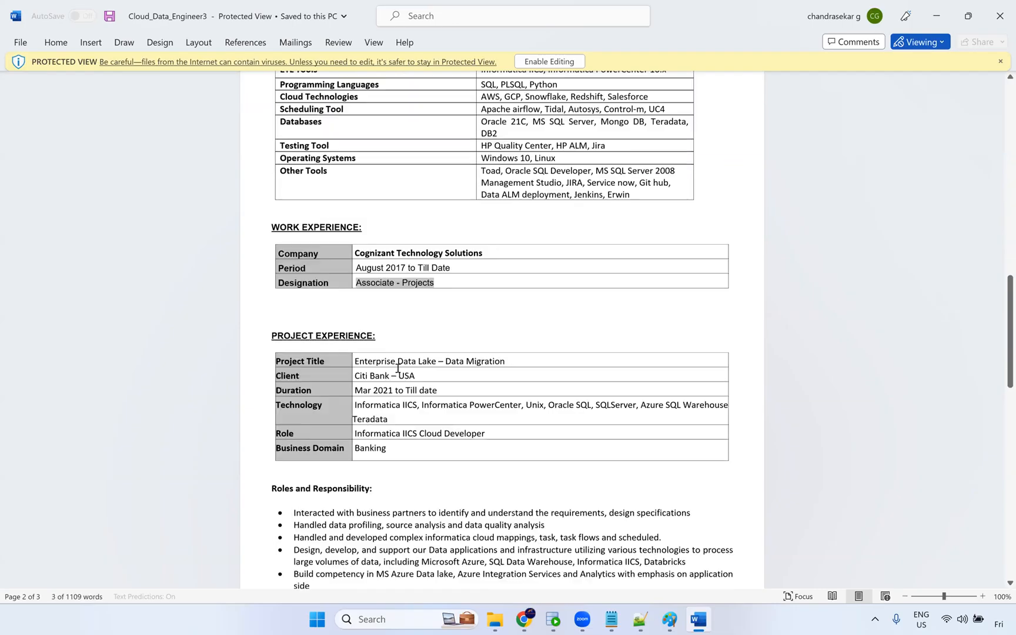
scroll(398, 369, "down", 1)
left_click_drag(360, 352, 386, 441)
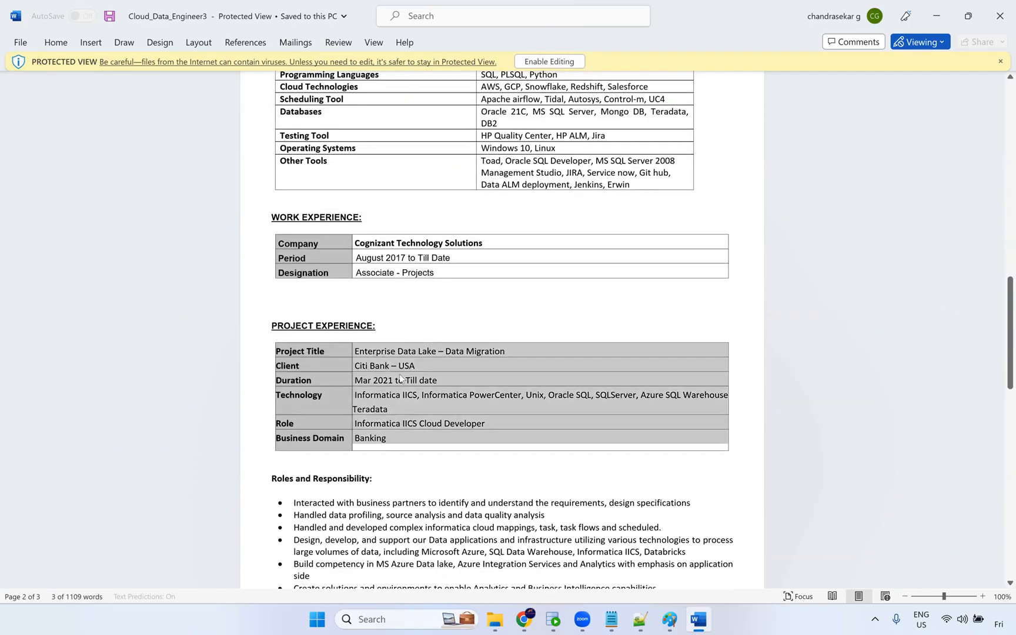
left_click(421, 369)
left_click_drag(440, 368, 354, 370)
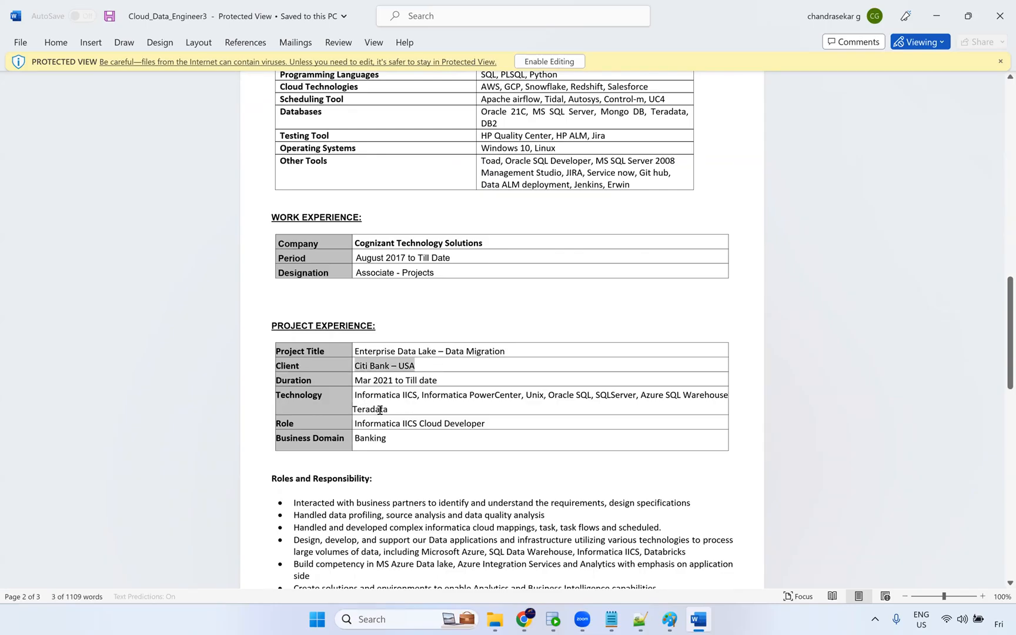
Review the third resume's Enterprise Data Lake roles and the Claims processing project experience sections.
left_click(402, 406)
triple_click(368, 395)
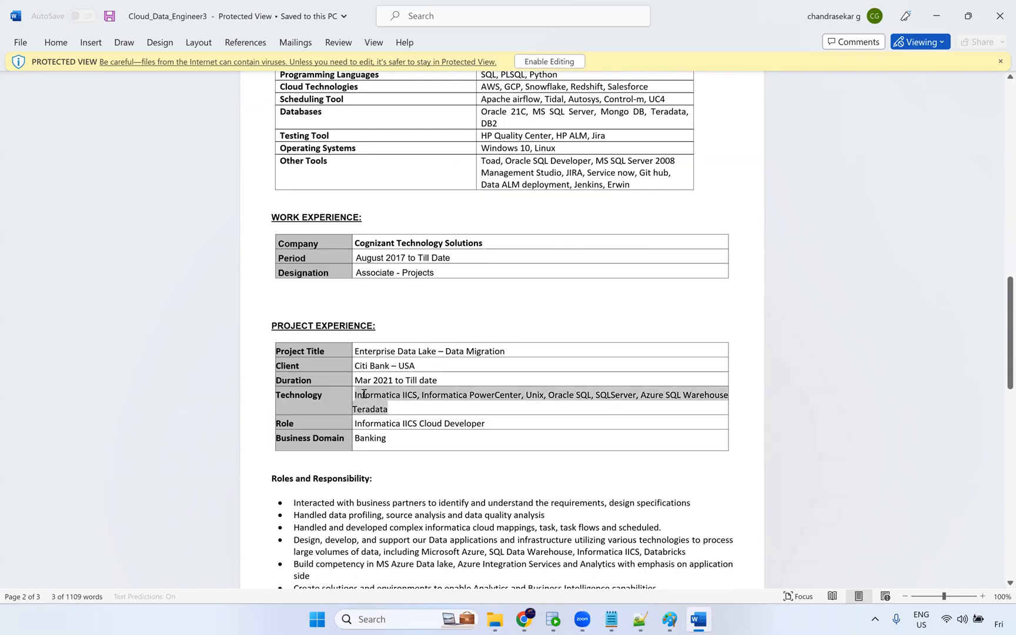
scroll(369, 375, "down", 3)
double_click(366, 348)
scroll(406, 400, "down", 5)
left_click_drag(425, 415, 540, 496)
scroll(536, 484, "down", 7)
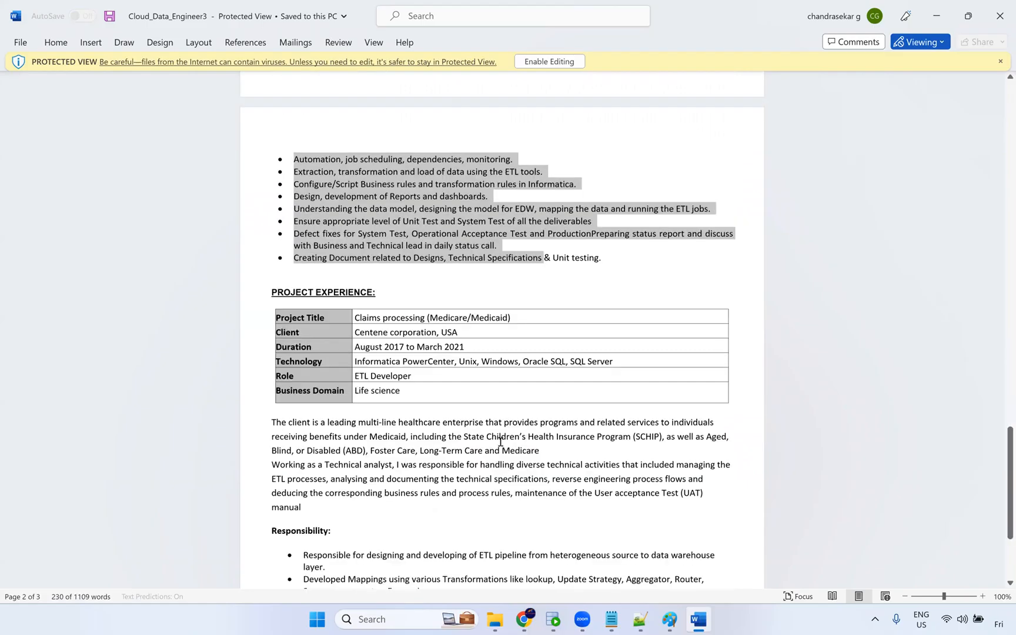
scroll(505, 444, "down", 9)
scroll(738, 198, "up", 15)
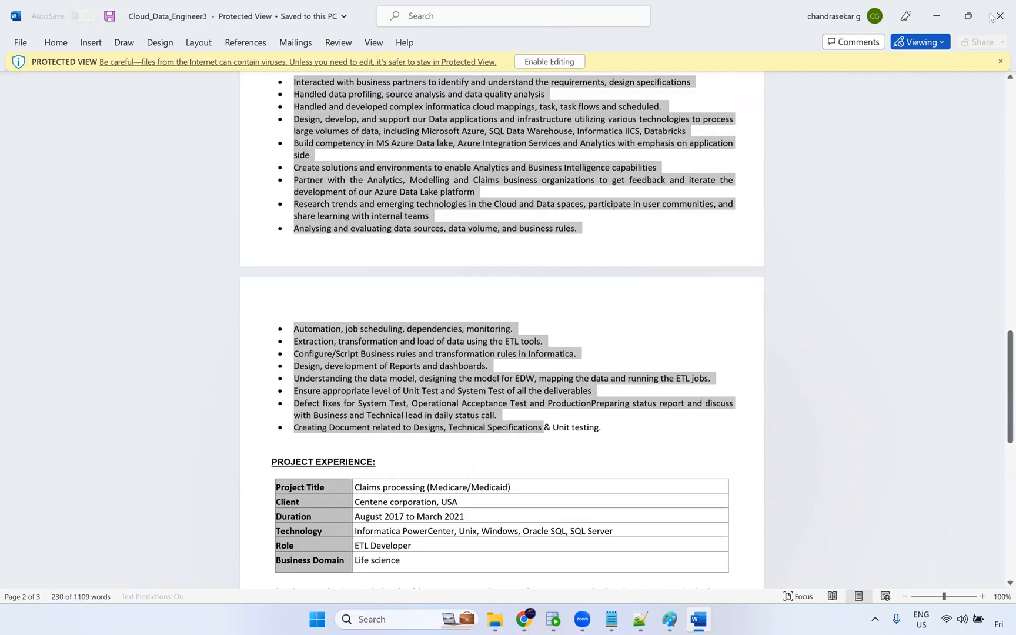
Close the third resume and select the IICS Sample Projects document in the Resume folder.
key("alt+F4")
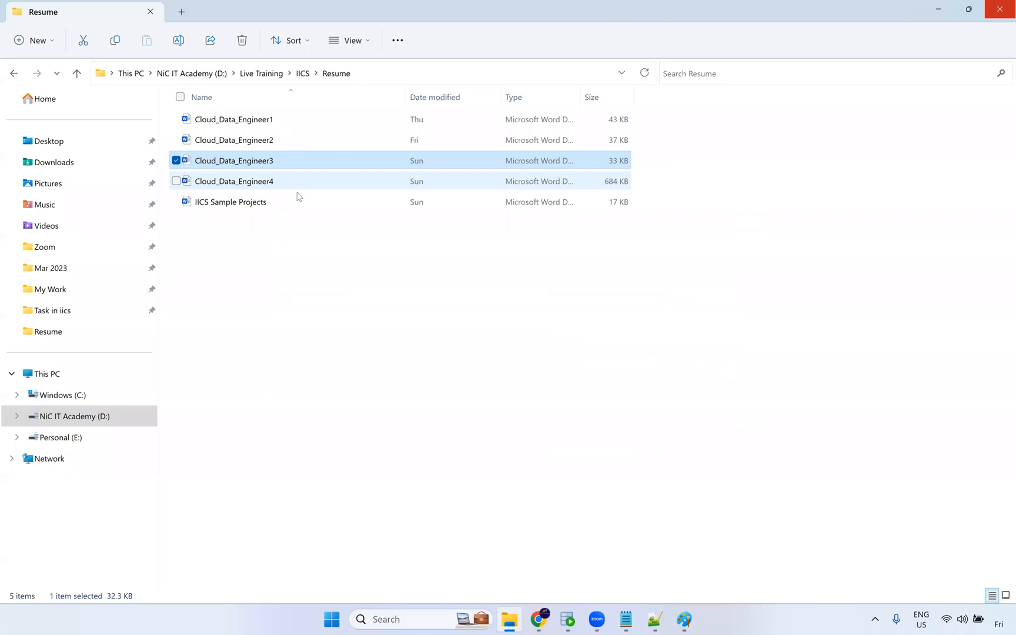
double_click(297, 185)
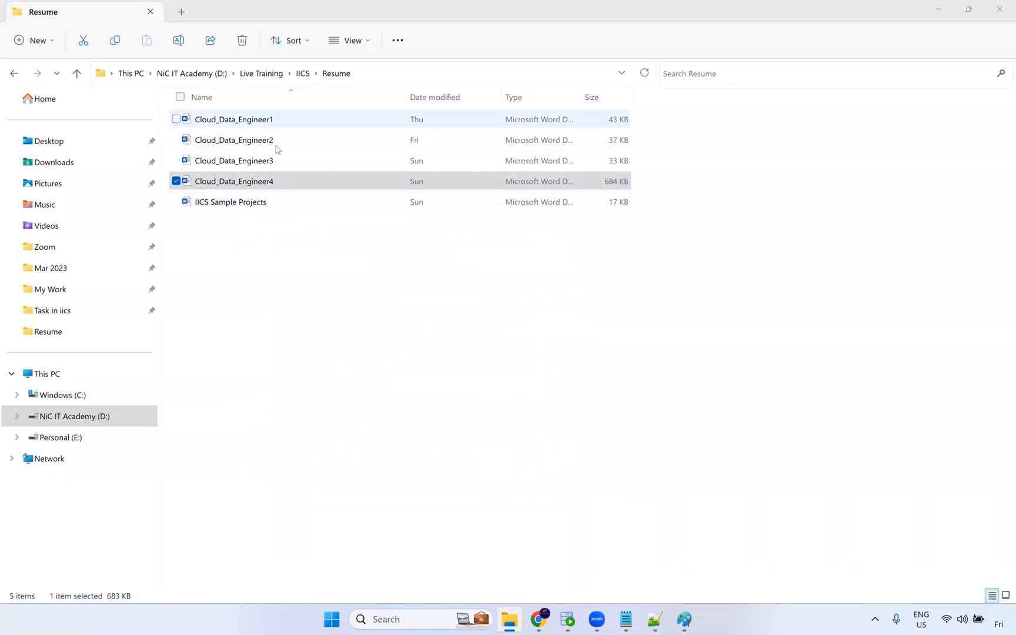
left_click(272, 209)
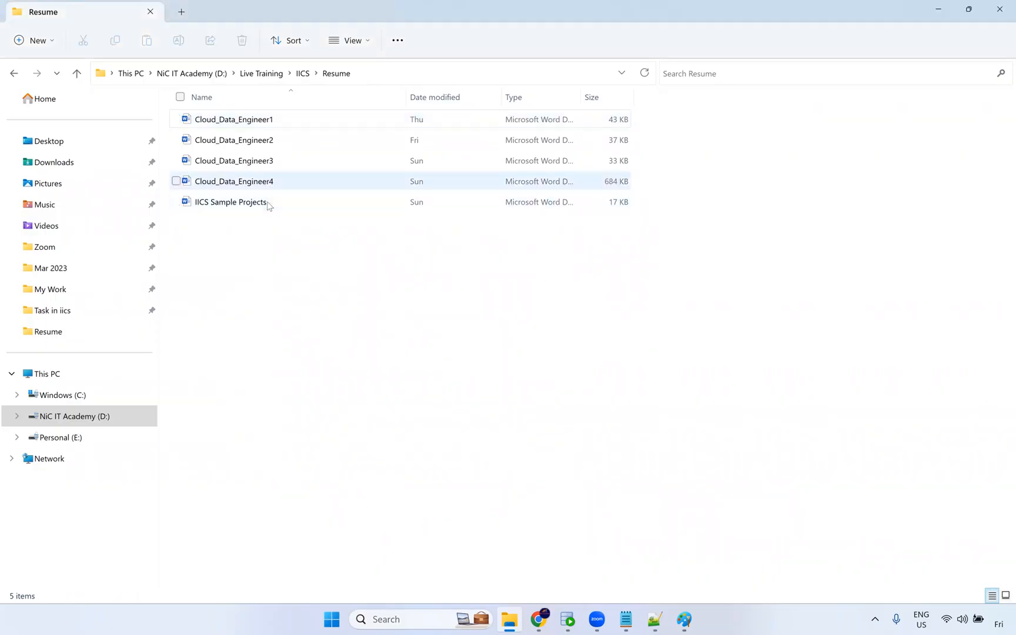
left_click(274, 206)
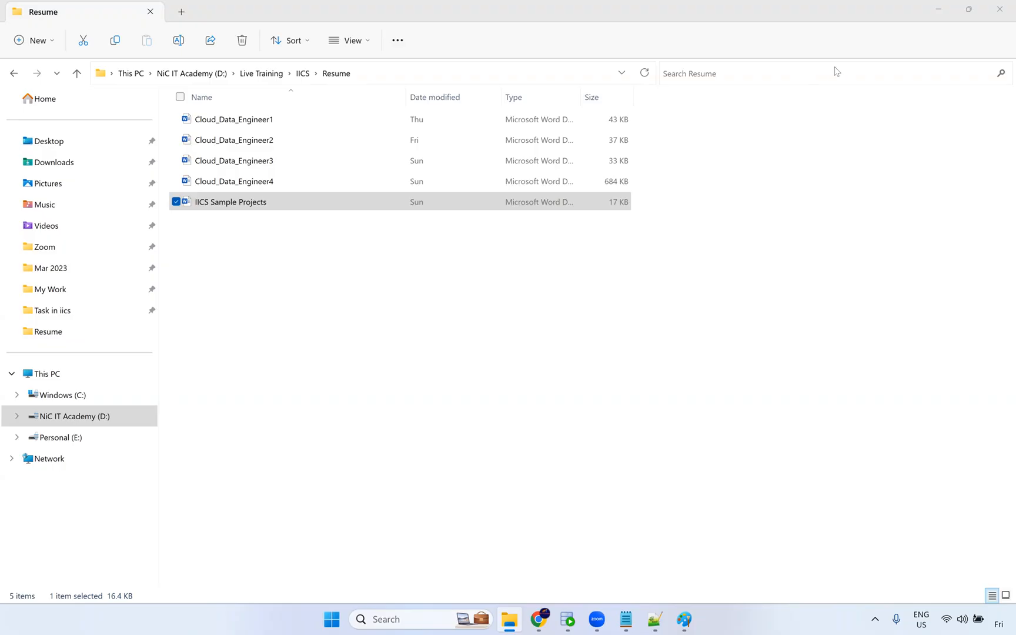
Switch to the browser and open Synchronization Task1 from the Default project in Explore.
left_click(540, 620)
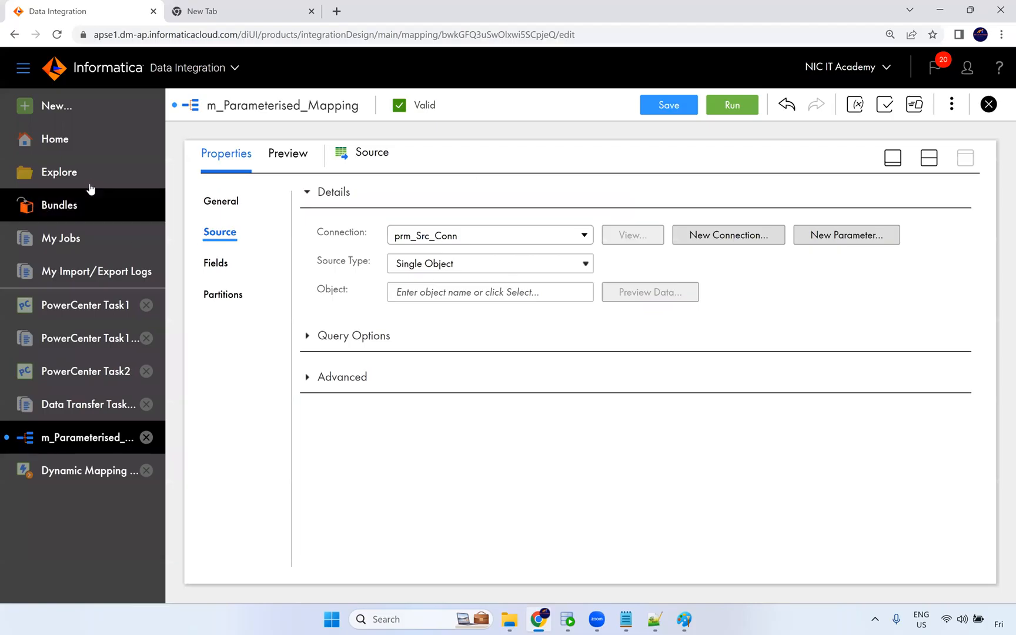
left_click(87, 105)
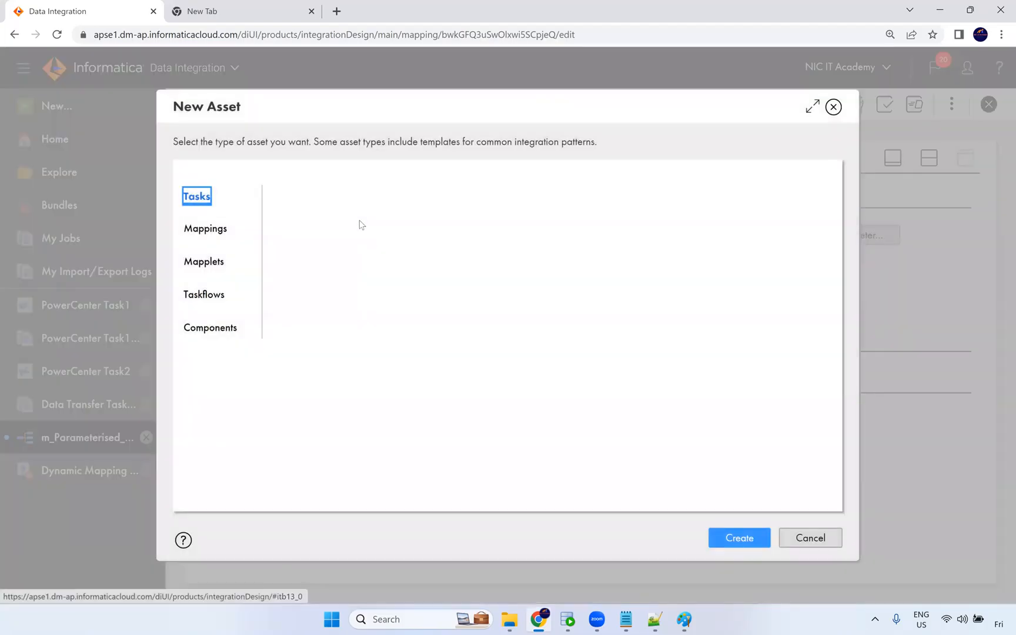
left_click(834, 106)
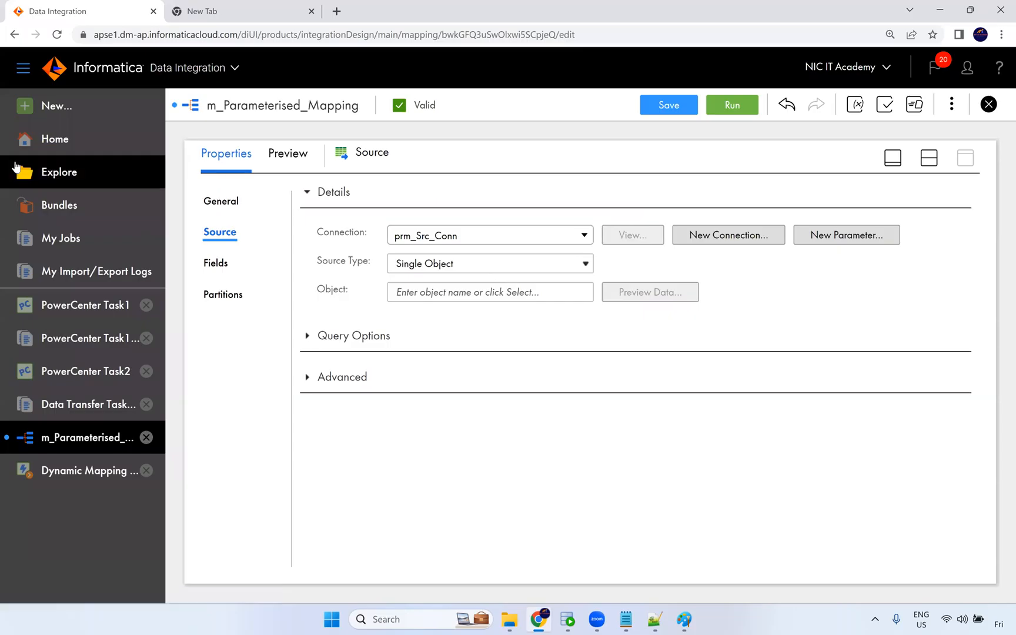
left_click(50, 171)
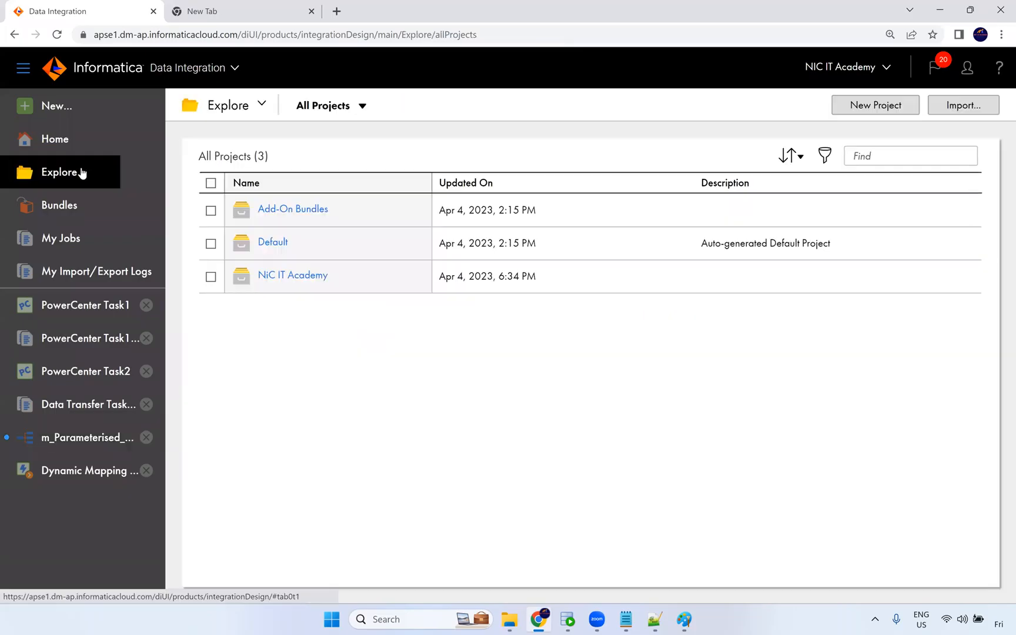
left_click(293, 249)
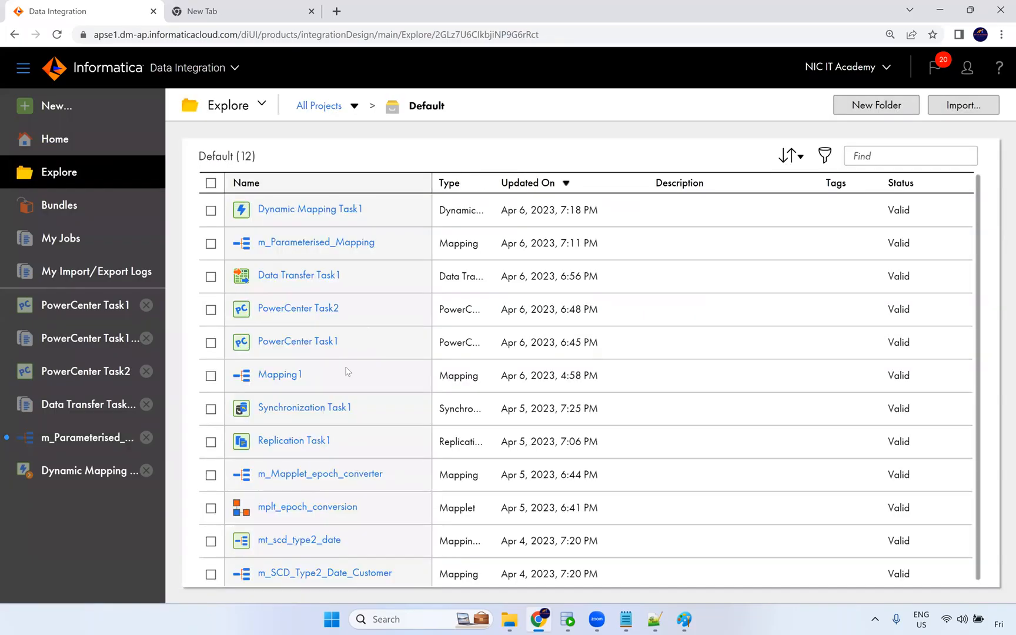
left_click(318, 405)
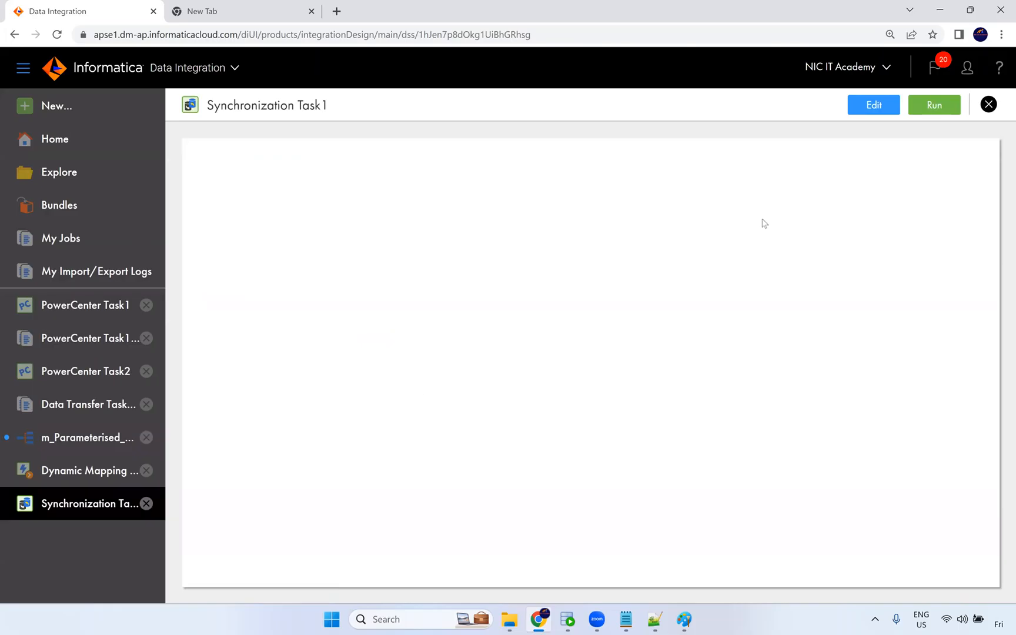
Edit Synchronization Task1 and examine its Field Mapping page between EMPLOYEES and T_EMPLOYEES.
left_click(869, 105)
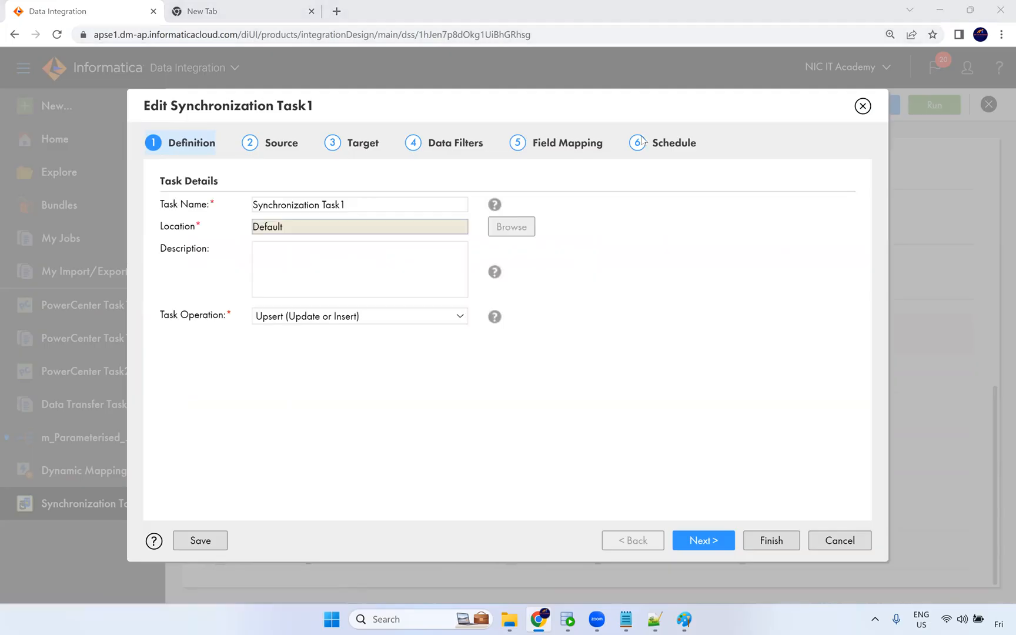
left_click(569, 143)
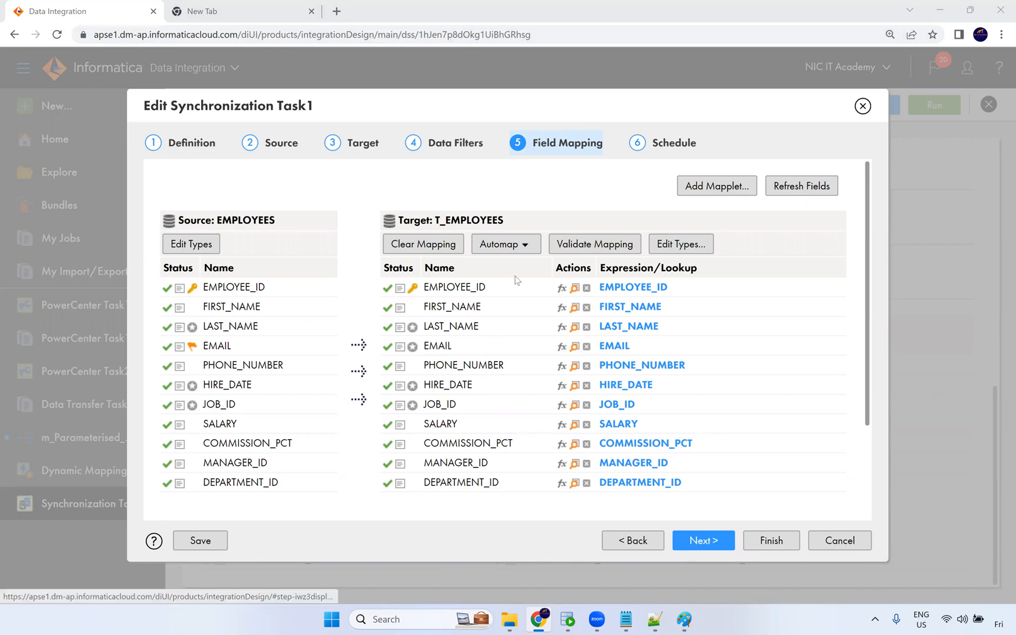
left_click(615, 249)
left_click(519, 248)
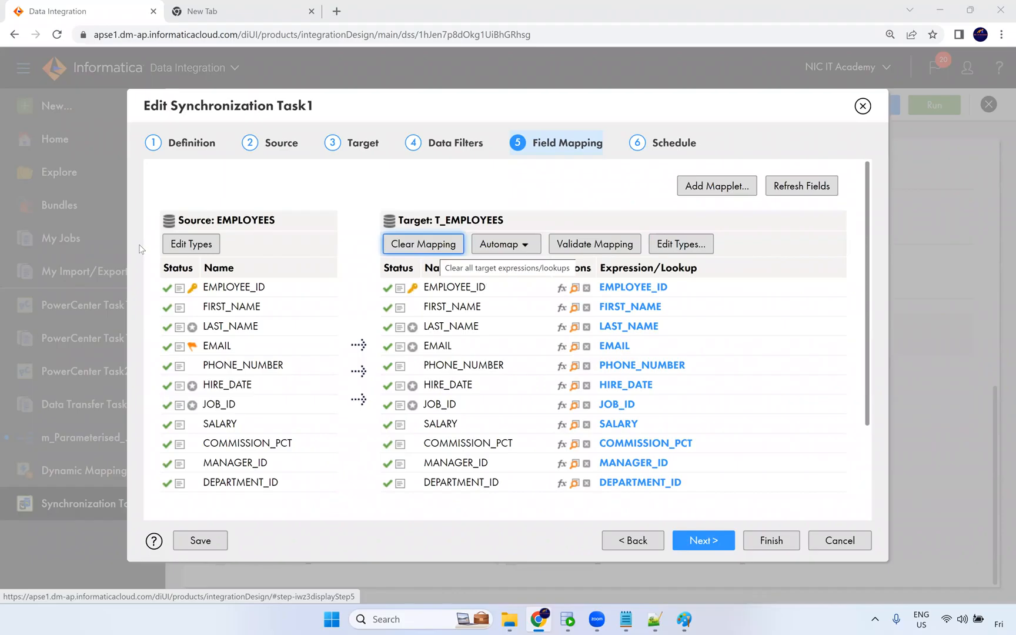
scroll(709, 284, "down", 2)
scroll(729, 218, "up", 2)
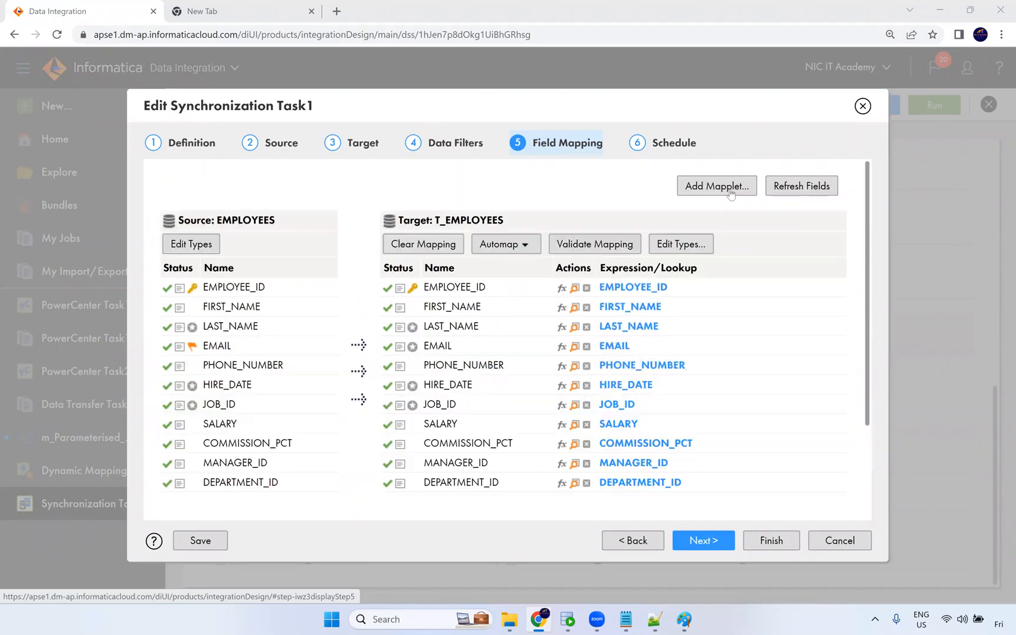
Open the Add Mapplet dialog to examine its mapplet options, then close it.
left_click(723, 194)
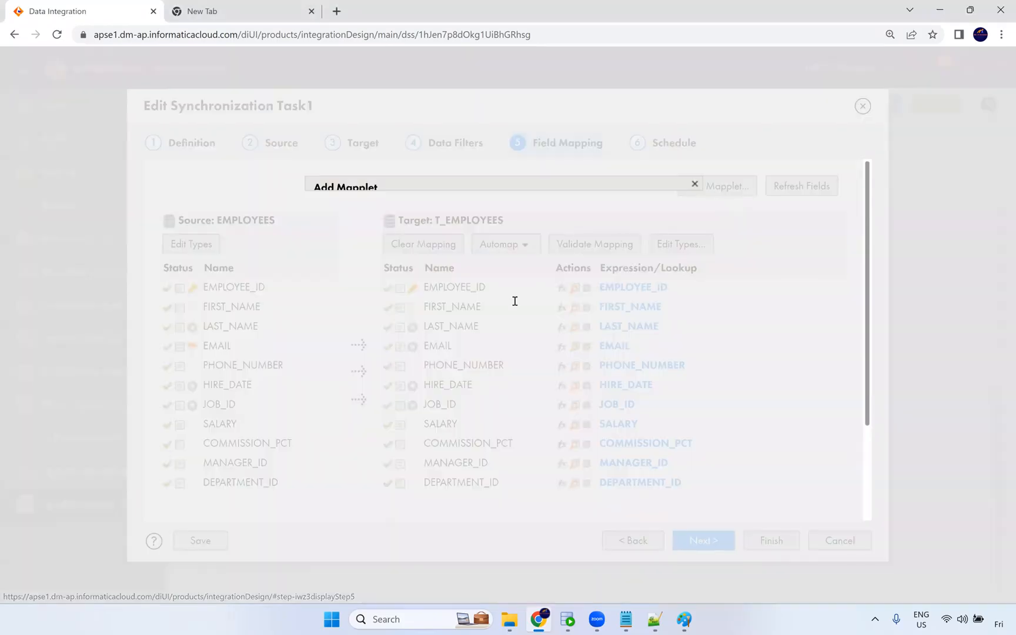
left_click(682, 340)
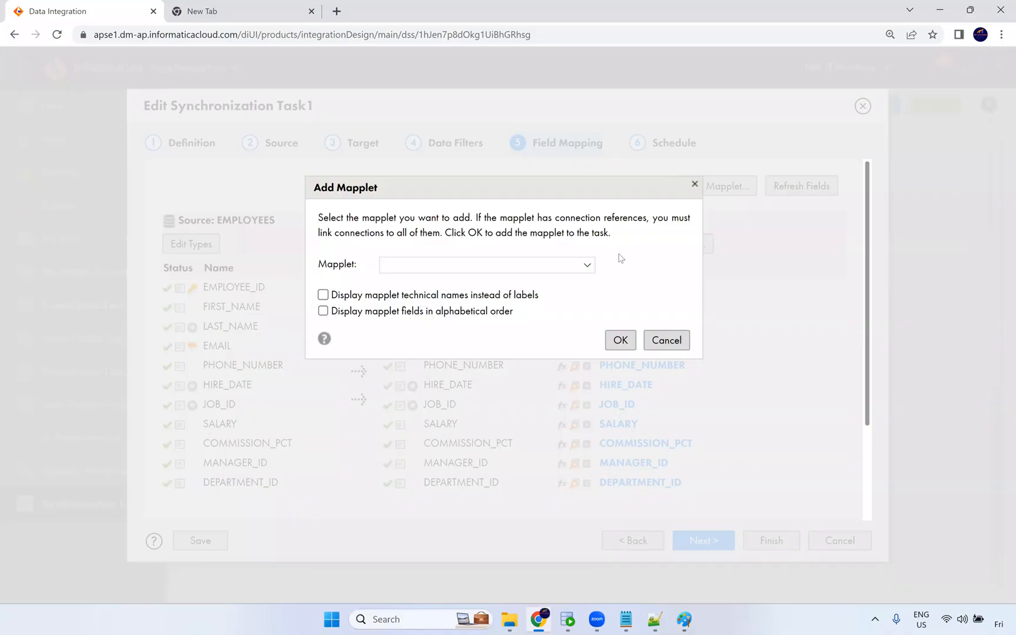
scroll(601, 231, "down", 2)
scroll(588, 223, "up", 2)
Try to move from the Target page on to Field Mapping without a target object.
left_click(458, 147)
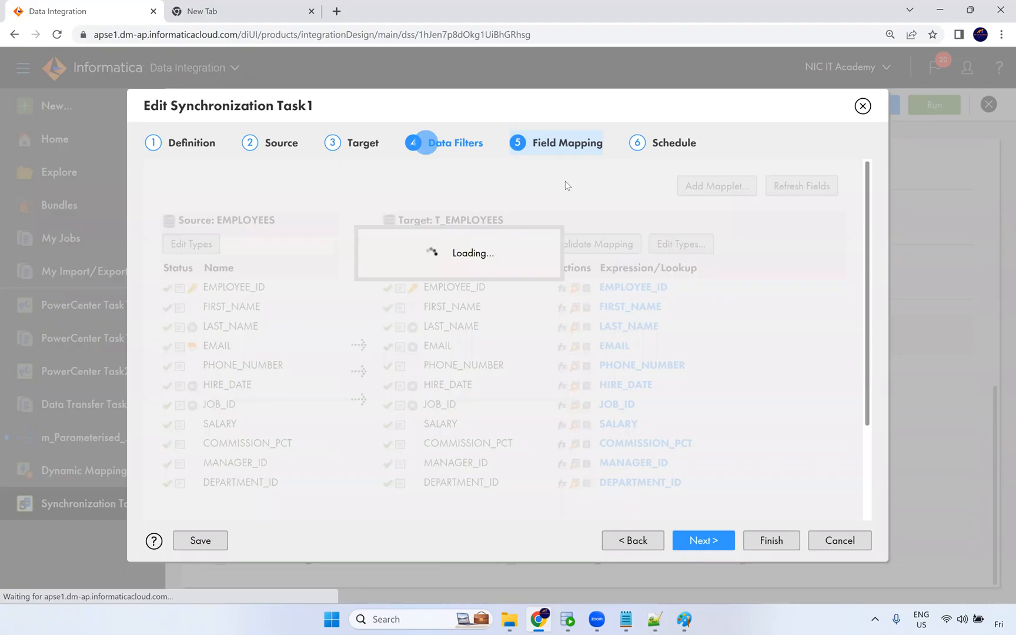
left_click(363, 147)
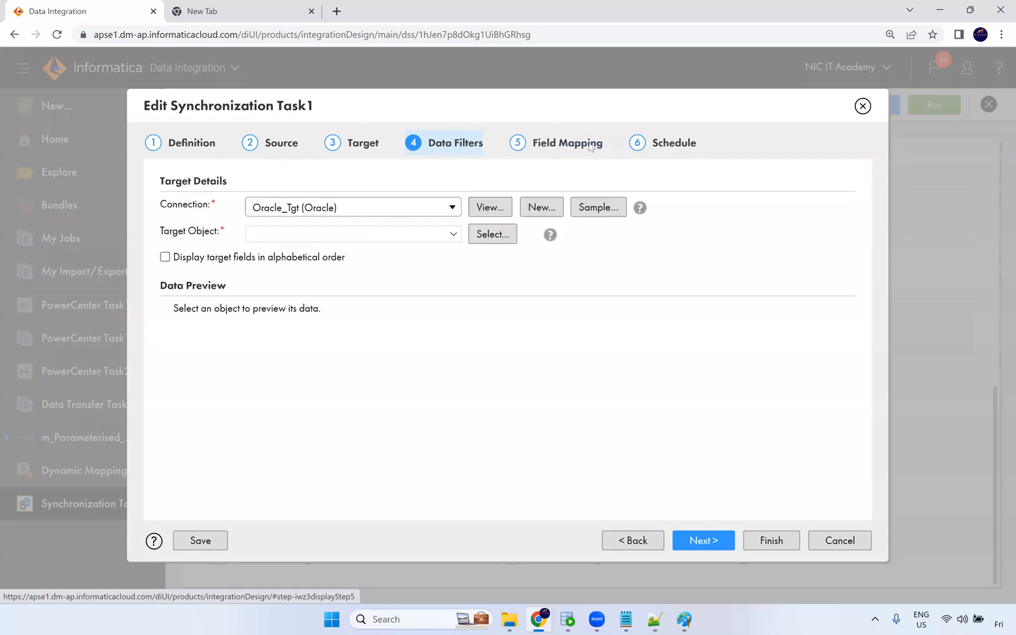
left_click(591, 147)
left_click(578, 147)
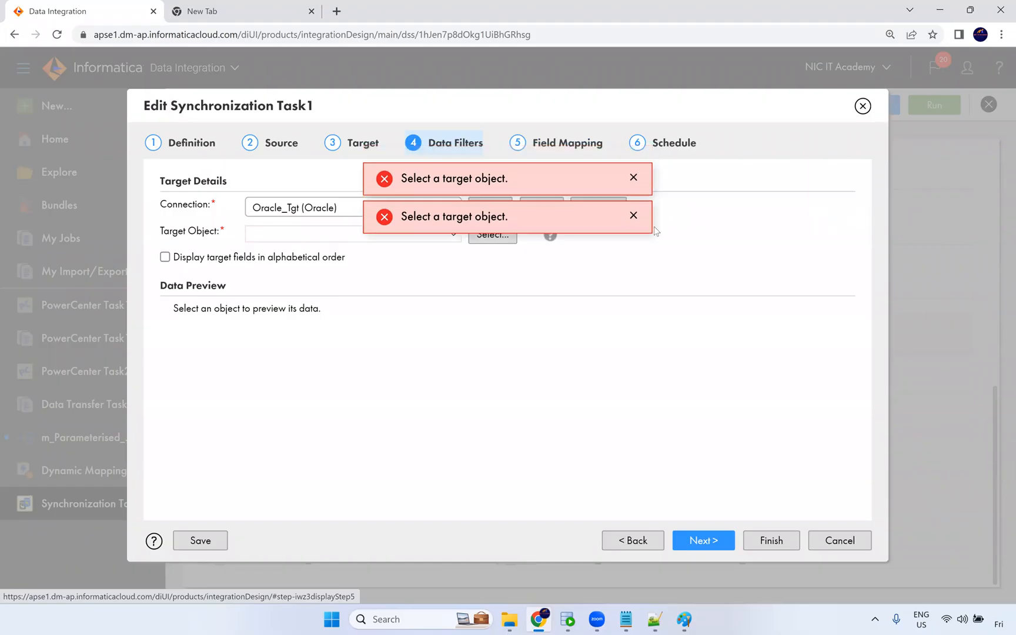
left_click(634, 178)
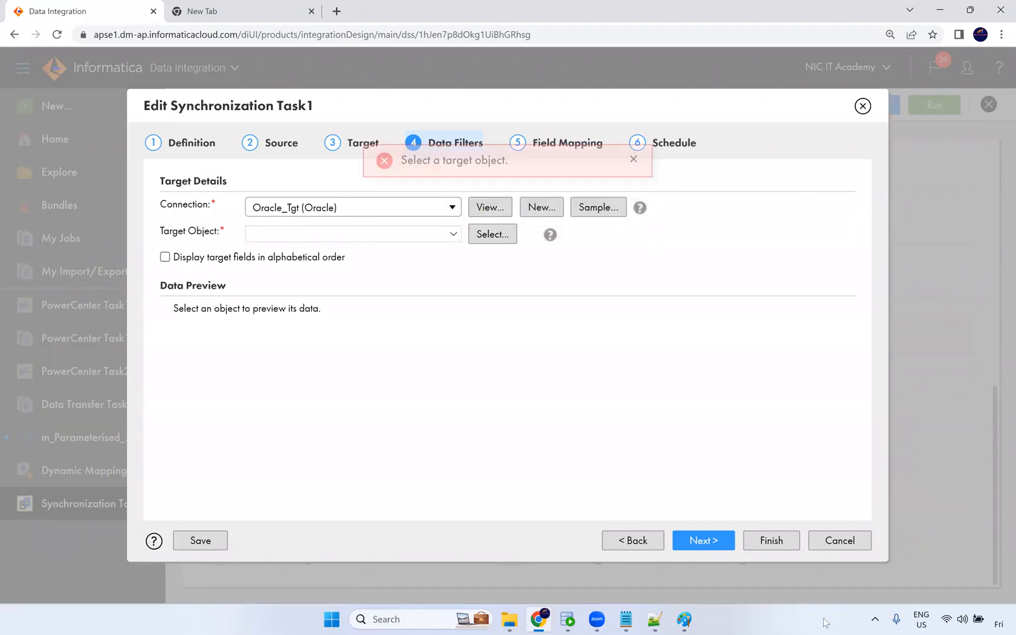
left_click(713, 548)
Select T_EMPLOYEES as the target object and continue to the Field Mapping page.
left_click(453, 234)
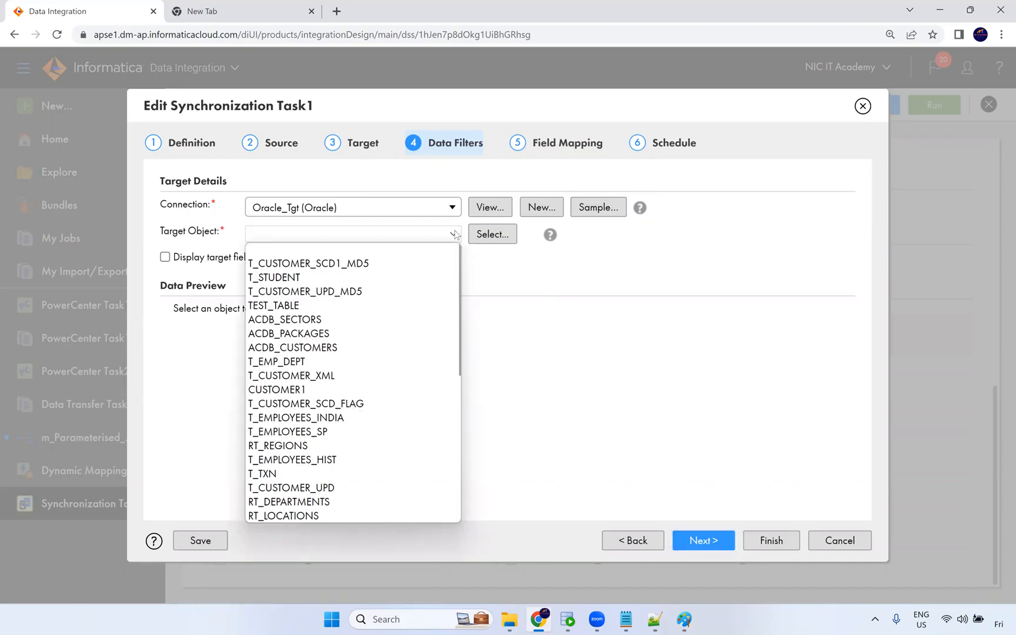
scroll(404, 317, "down", 3)
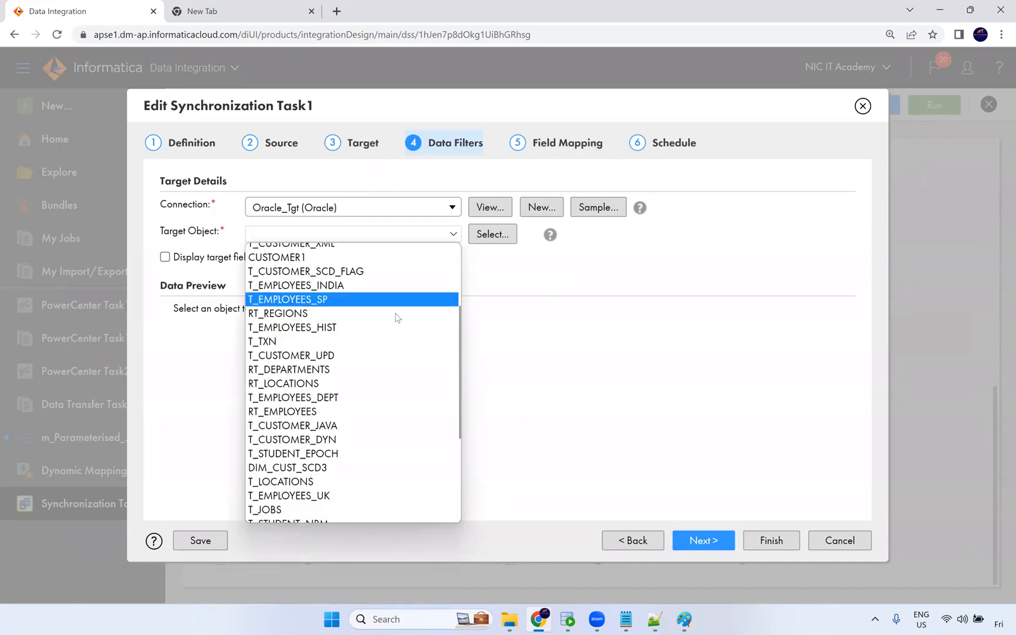
scroll(370, 375, "down", 3)
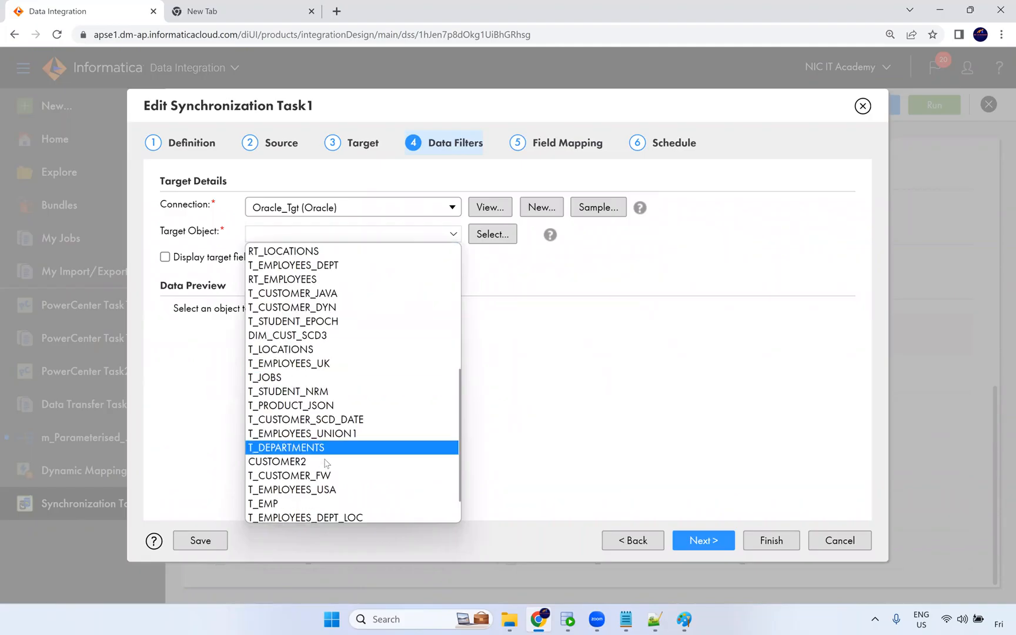
scroll(348, 376, "up", 6)
scroll(362, 343, "up", 1)
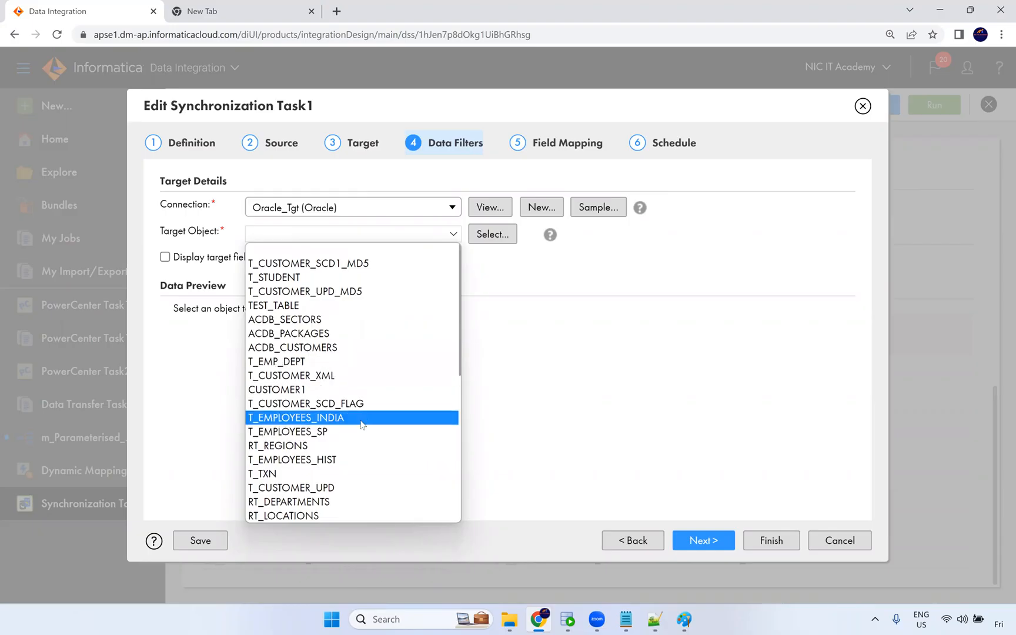
scroll(360, 413, "down", 7)
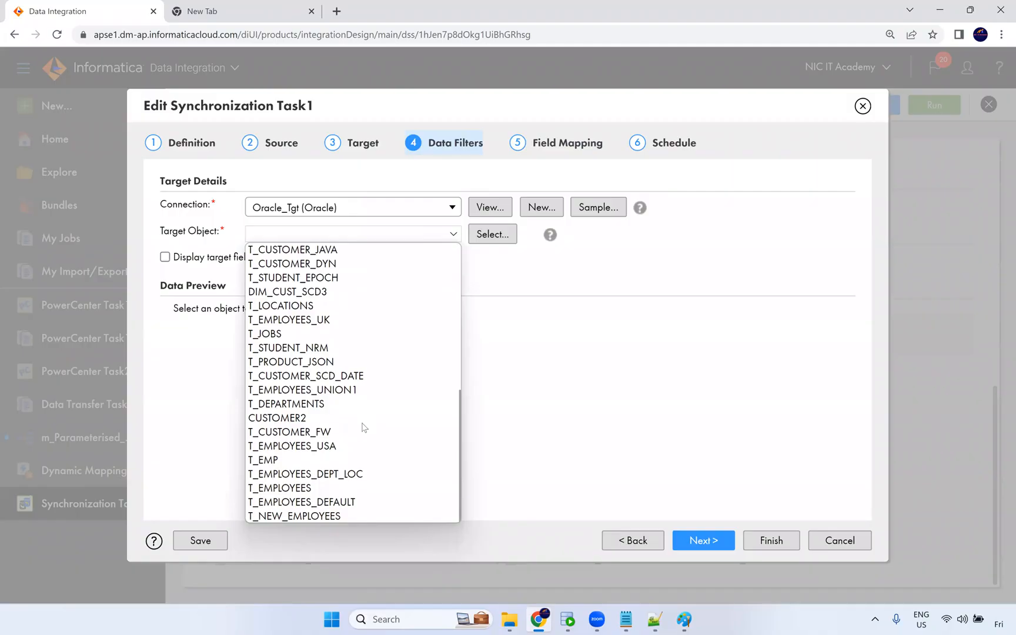
left_click(320, 488)
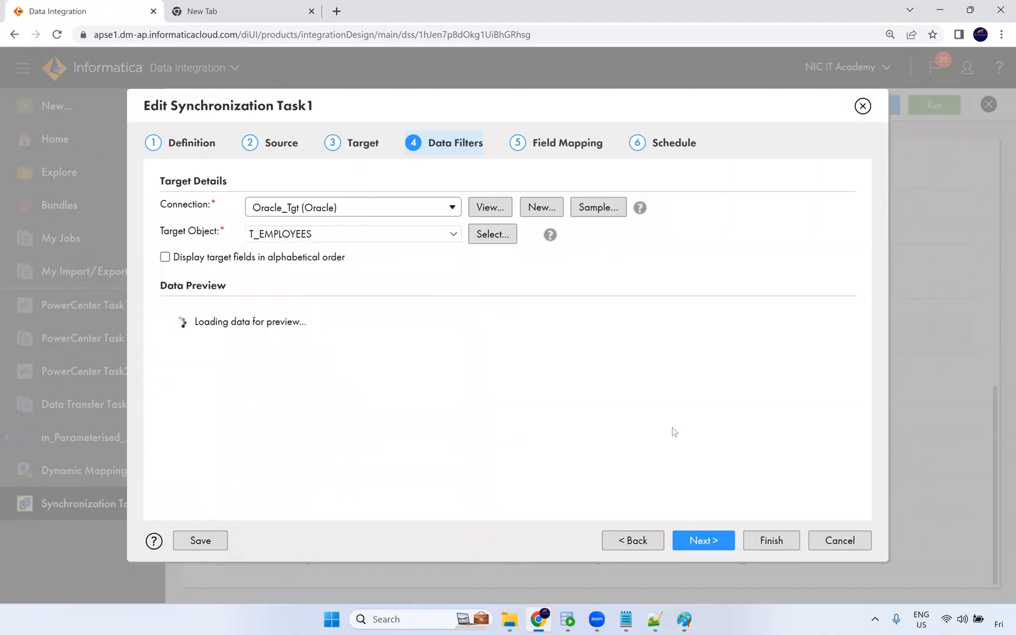
left_click(683, 549)
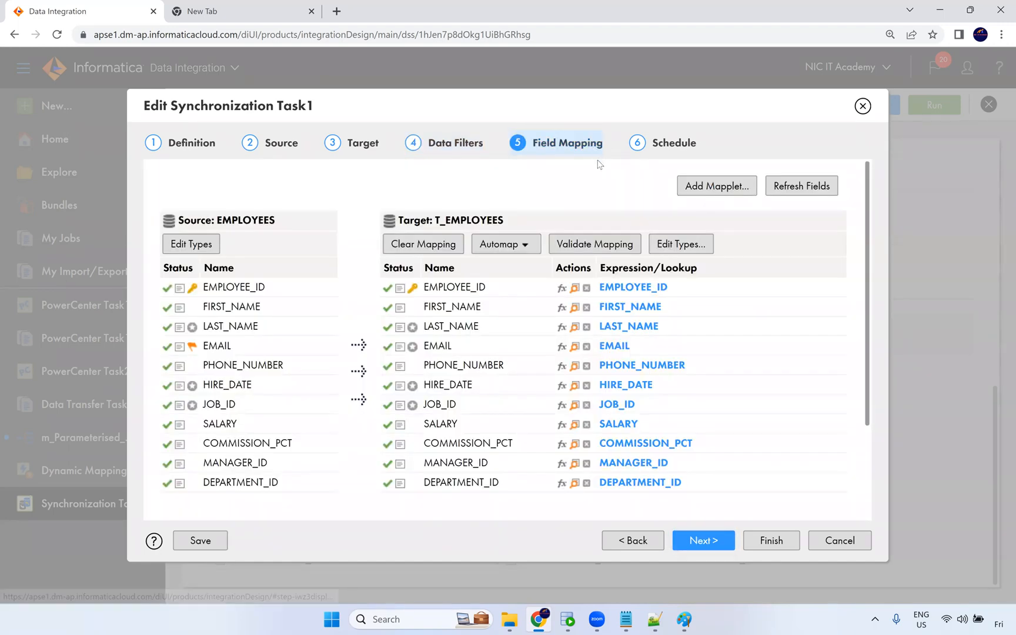
Validate the field mapping and inspect the target field data types, closing the types dialog.
left_click(595, 245)
left_click(671, 249)
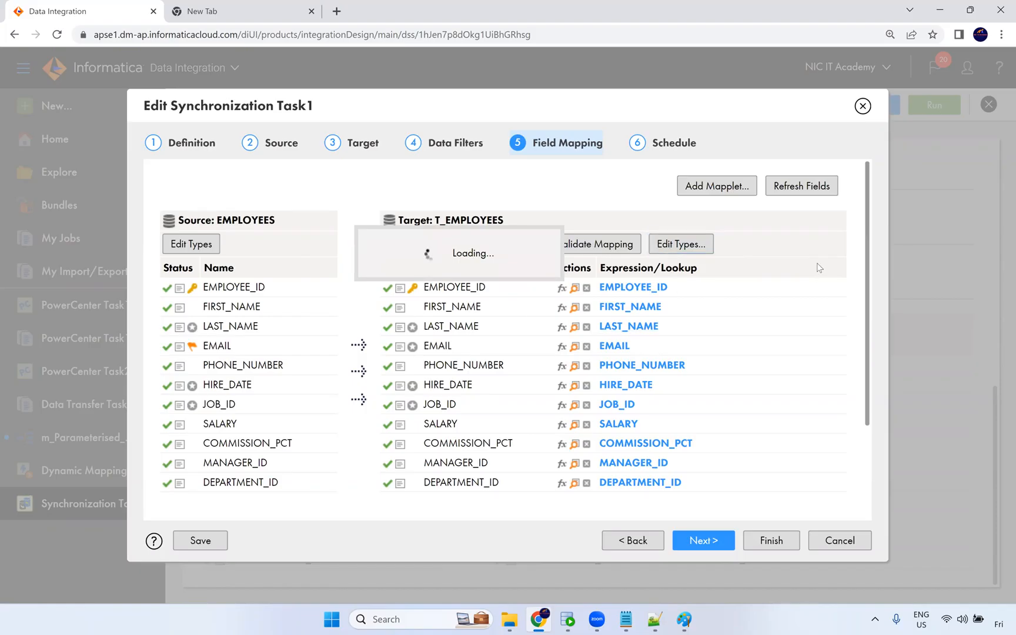
scroll(823, 276, "down", 2)
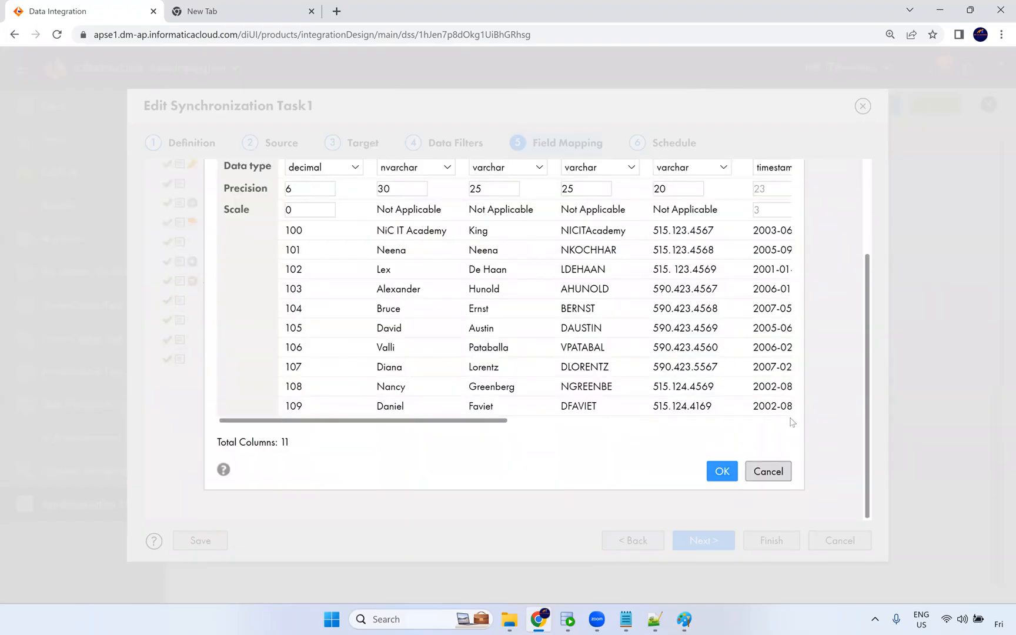
left_click(768, 471)
Revisit the task definition, then open the field expression of the EMPLOYEE_ID target field.
left_click(197, 144)
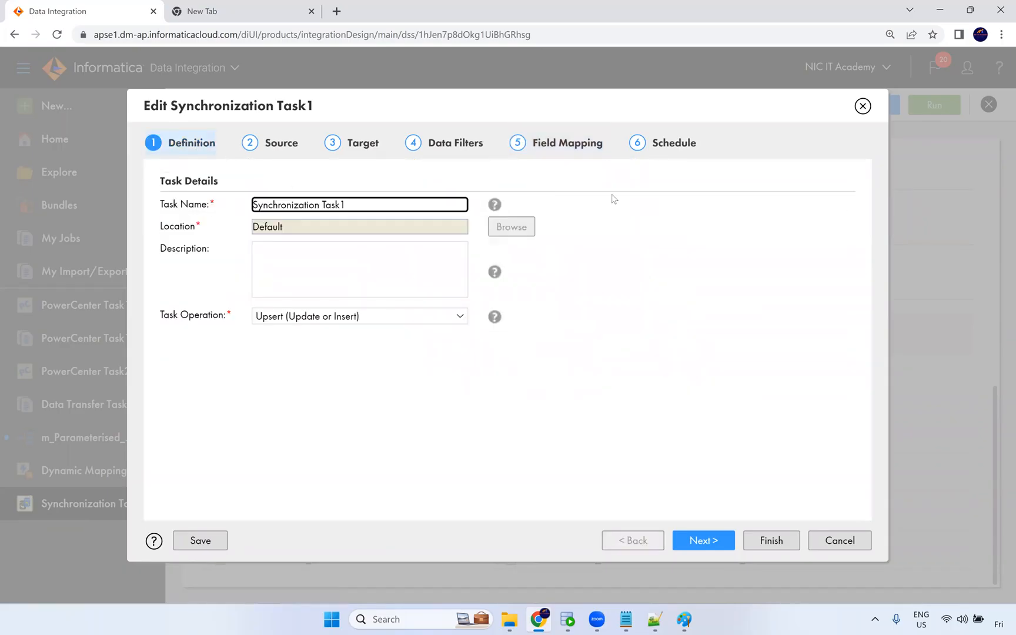
left_click(285, 149)
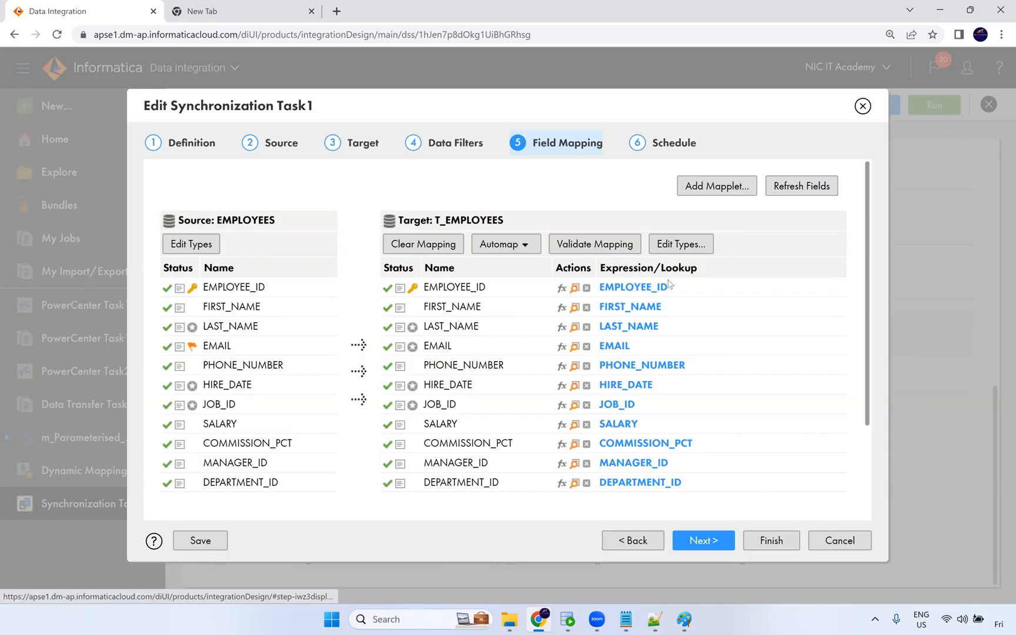
left_click(657, 289)
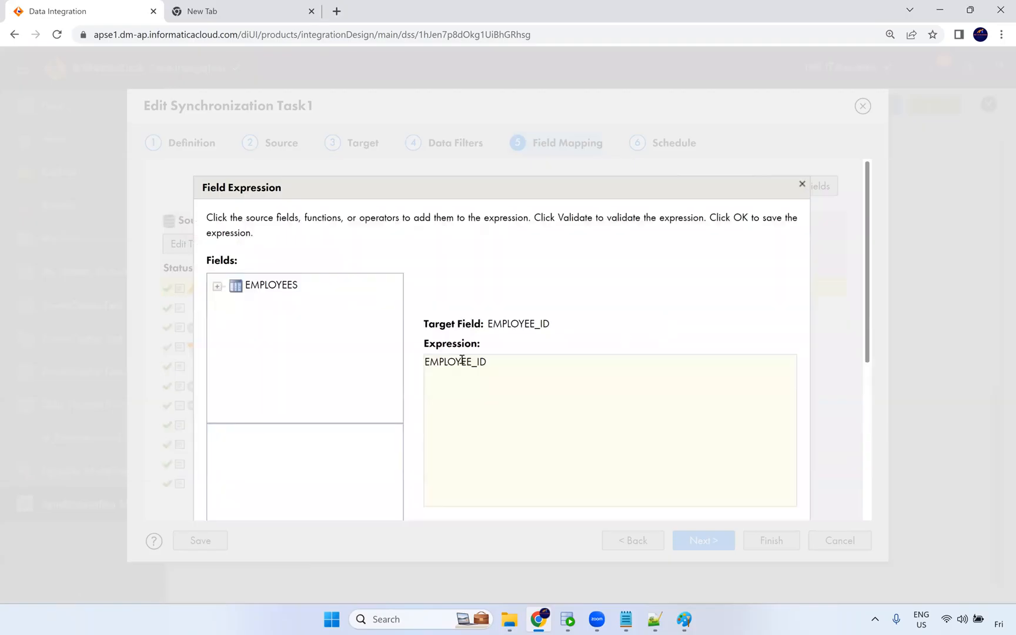
Try adding the source EMPLOYEE_ID field into the EMPLOYEE_ID target expression, then remove the extra text and close the dialog.
left_click_drag(498, 372, 423, 372)
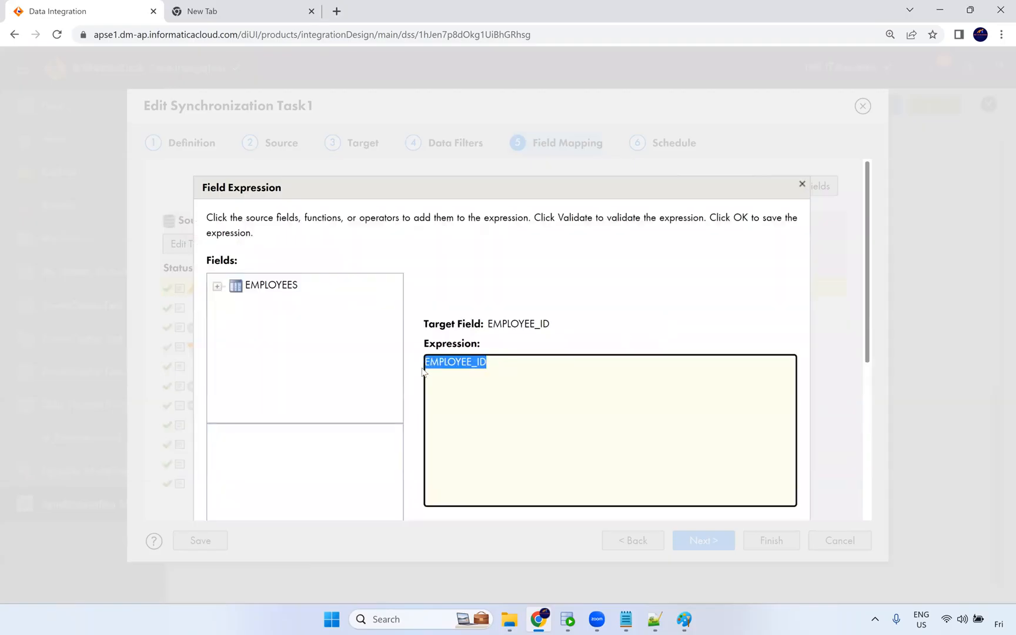
left_click_drag(510, 361, 425, 366)
left_click(453, 363)
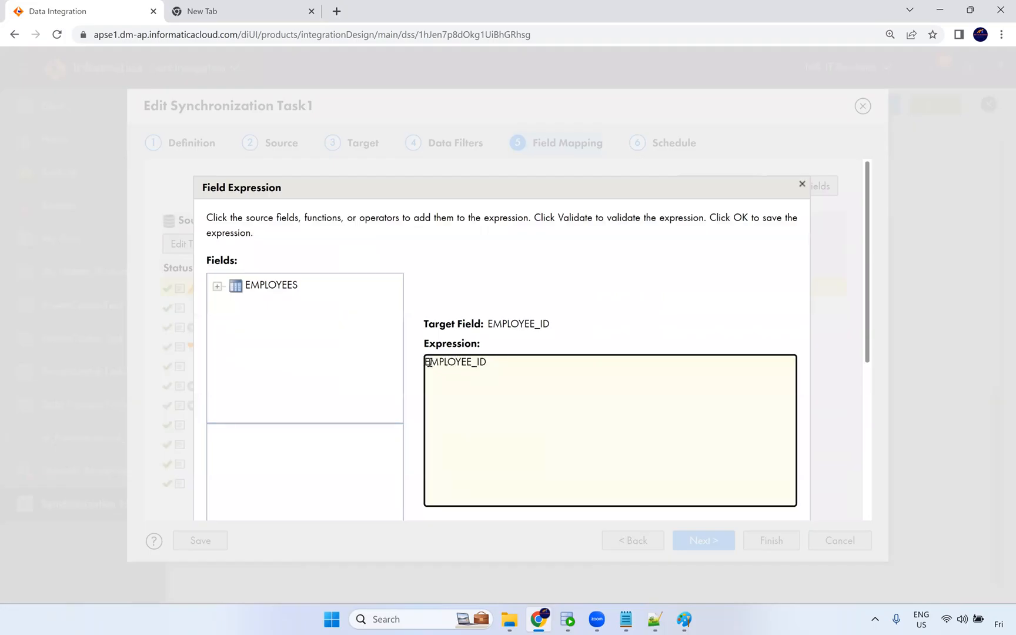
left_click(218, 287)
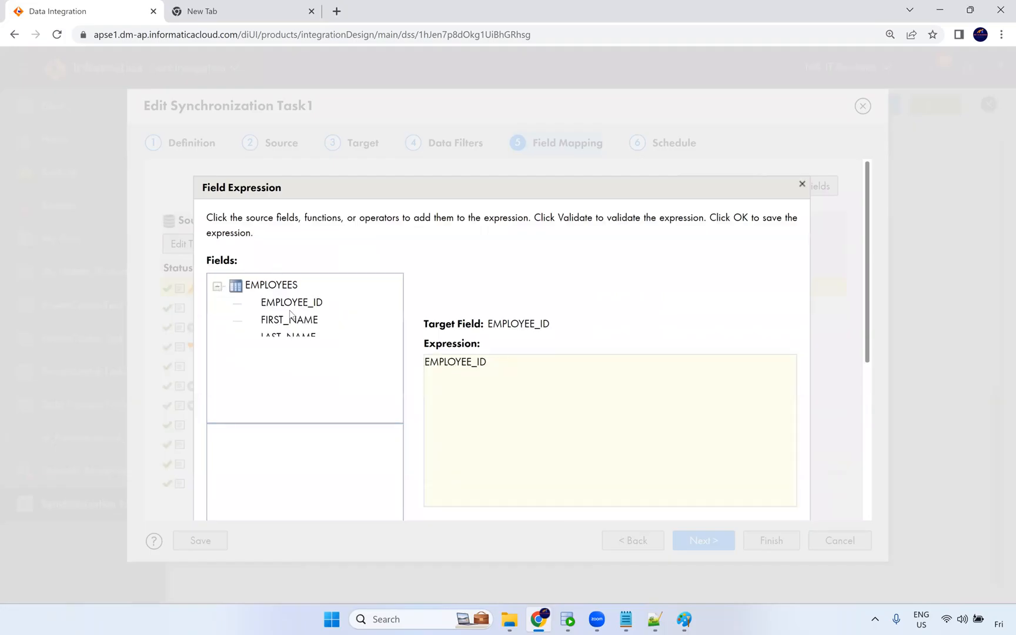
left_click(520, 372)
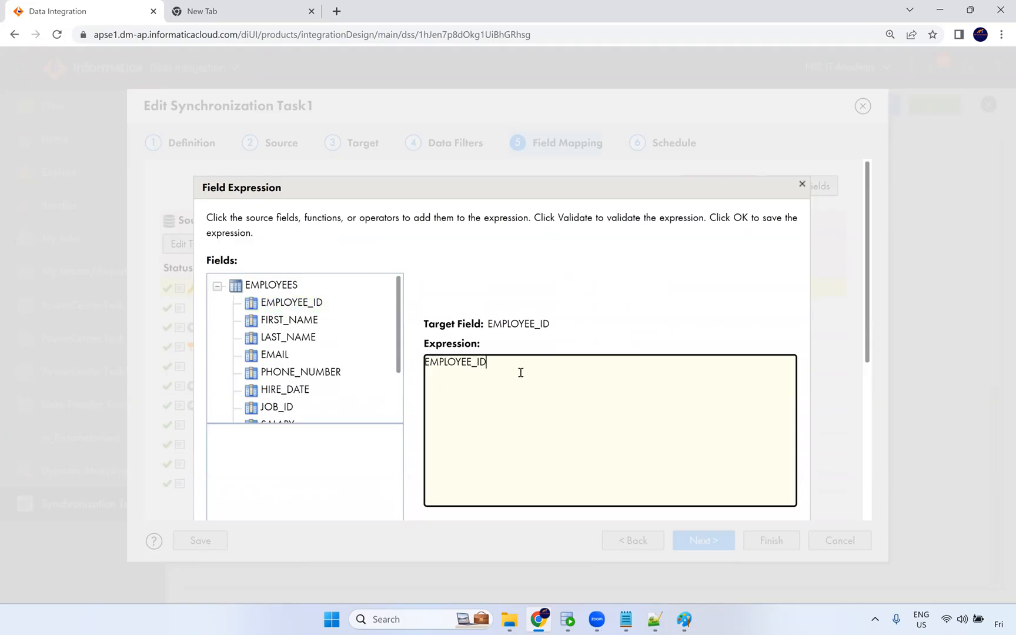
double_click(321, 310)
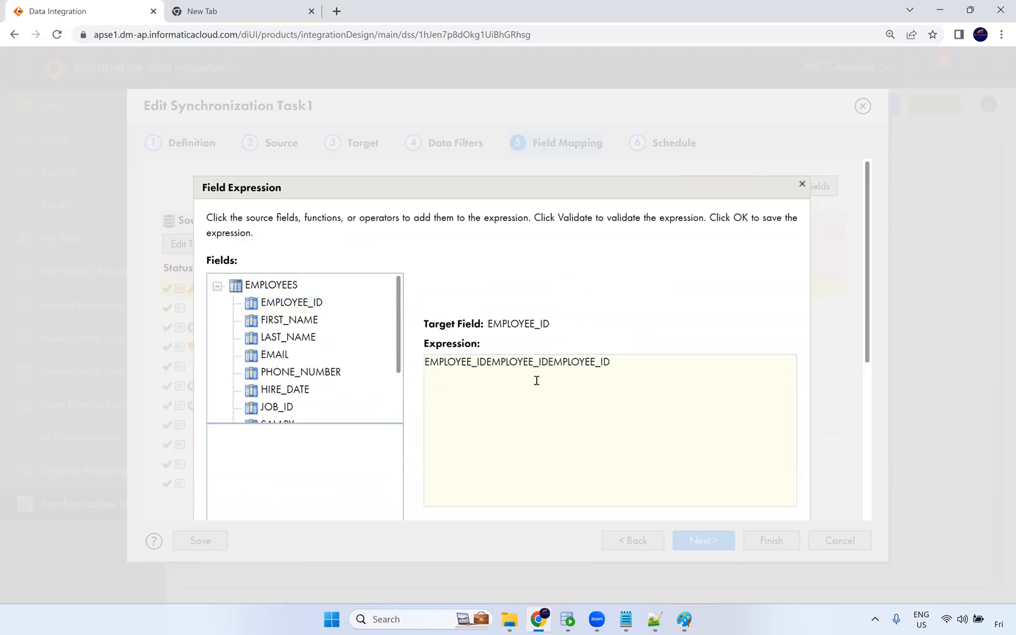
left_click_drag(422, 369, 547, 363)
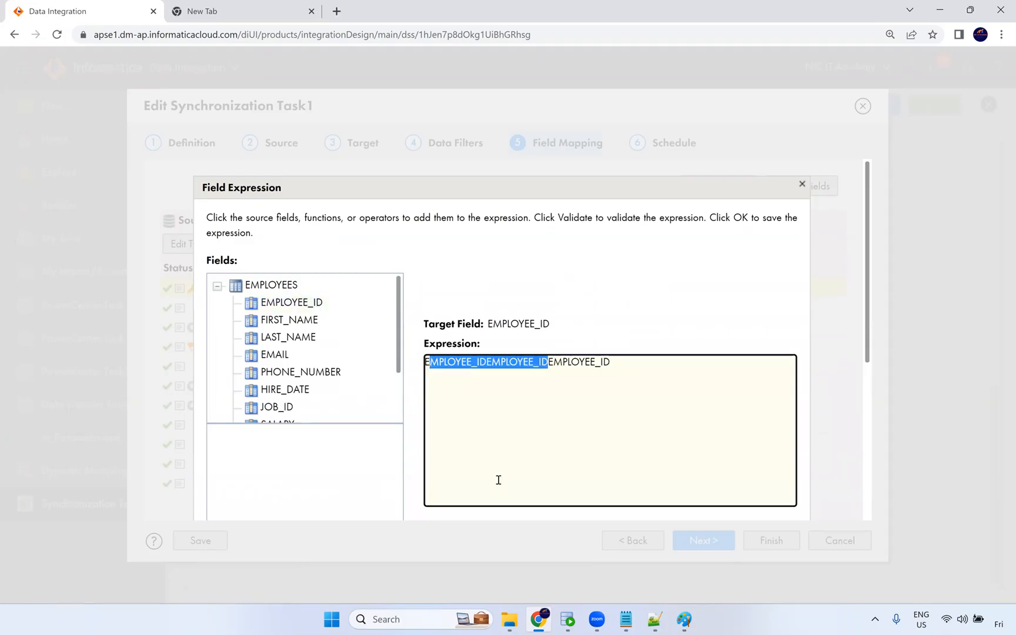
key("BackSpace")
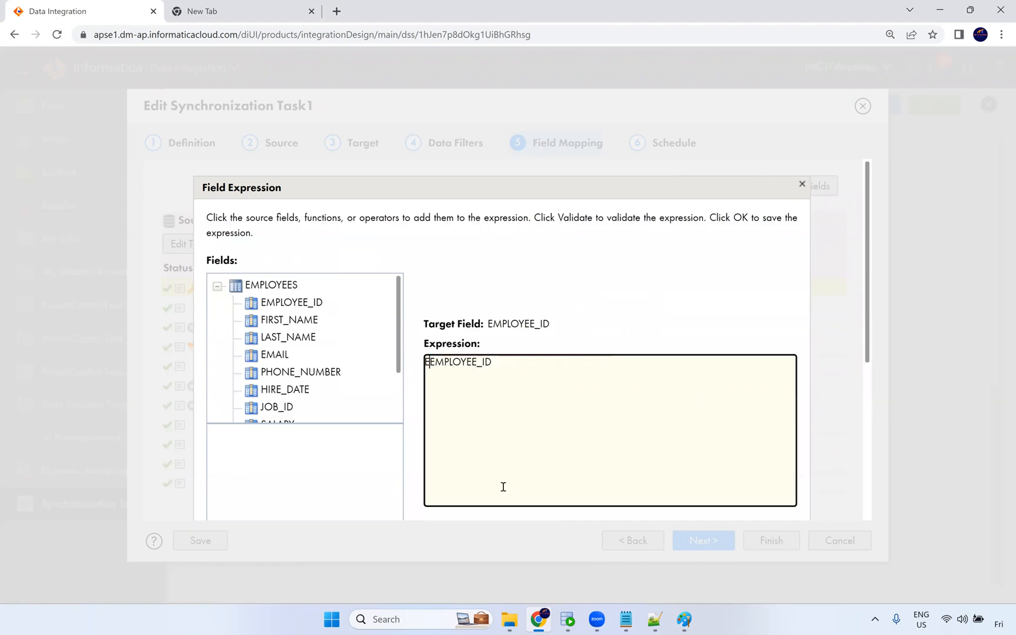
key("BackSpace")
left_click(802, 184)
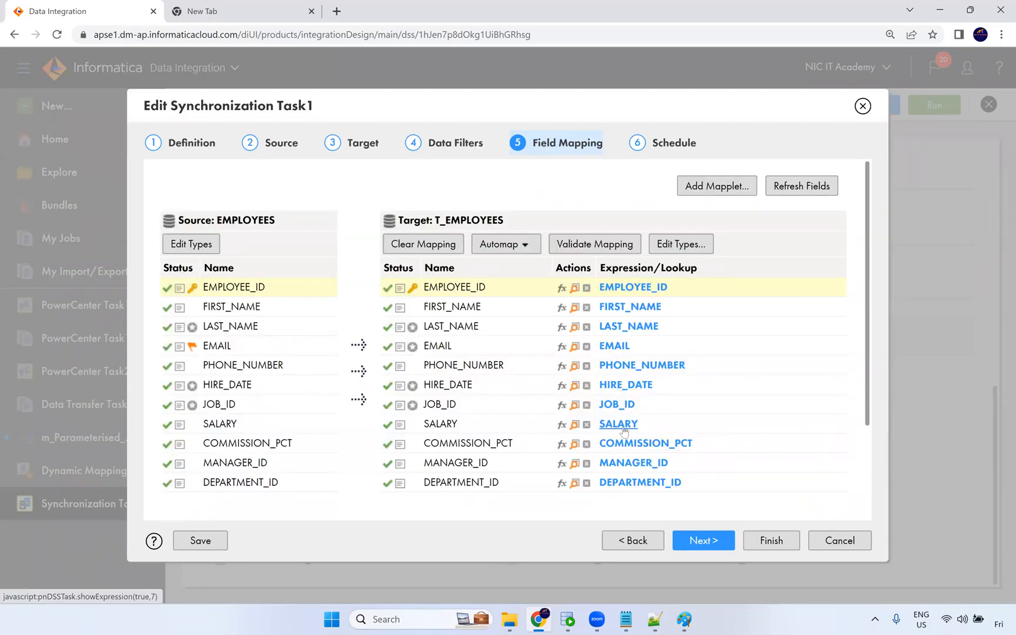
Try setting the SALARY target field's expression to SALARY*20 and validating it, then cancel the expression dialog.
left_click(618, 424)
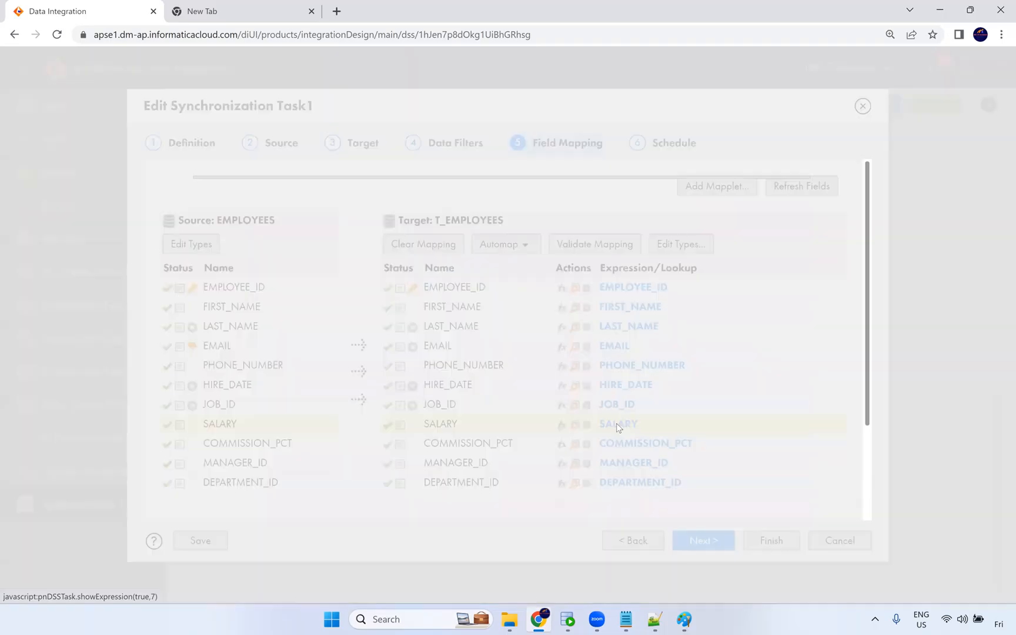
left_click_drag(466, 363, 407, 367)
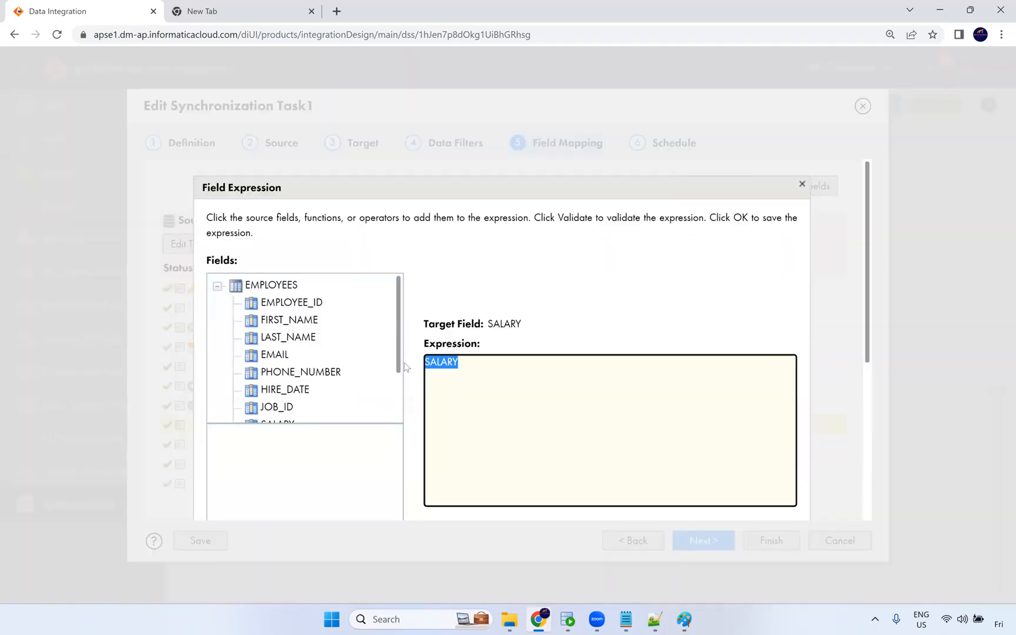
scroll(329, 371, "down", 1)
left_click(469, 364)
type("*20")
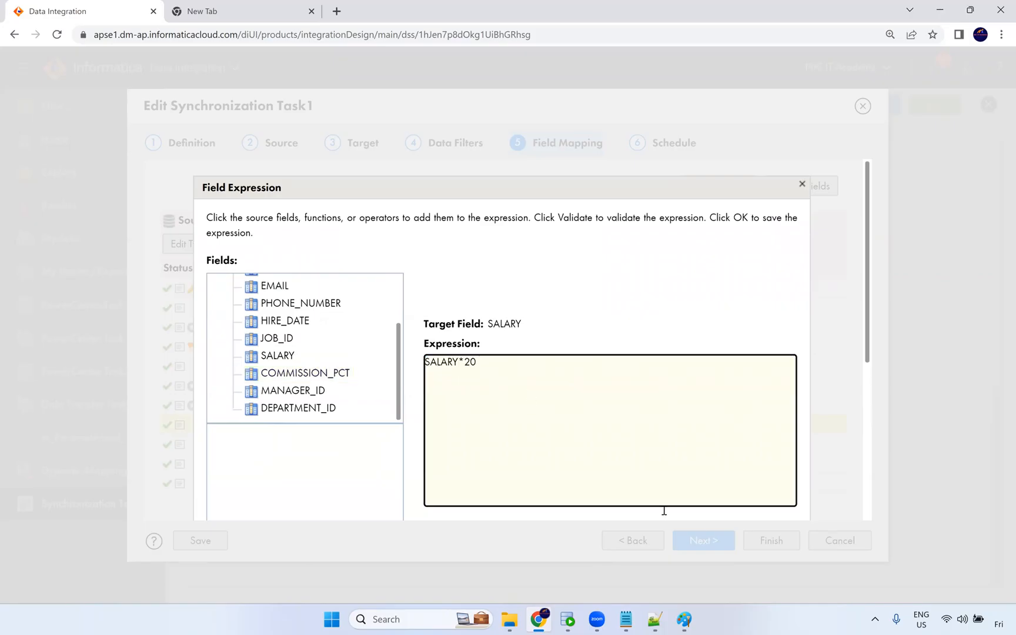
scroll(675, 434, "down", 5)
left_click(511, 410)
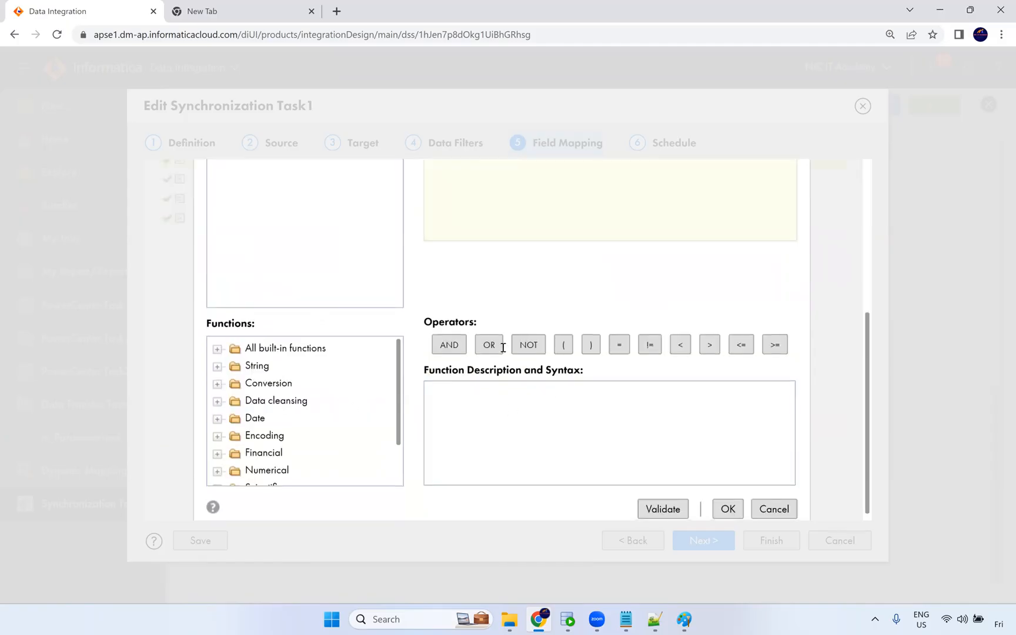
scroll(559, 376, "down", 1)
scroll(711, 417, "up", 1)
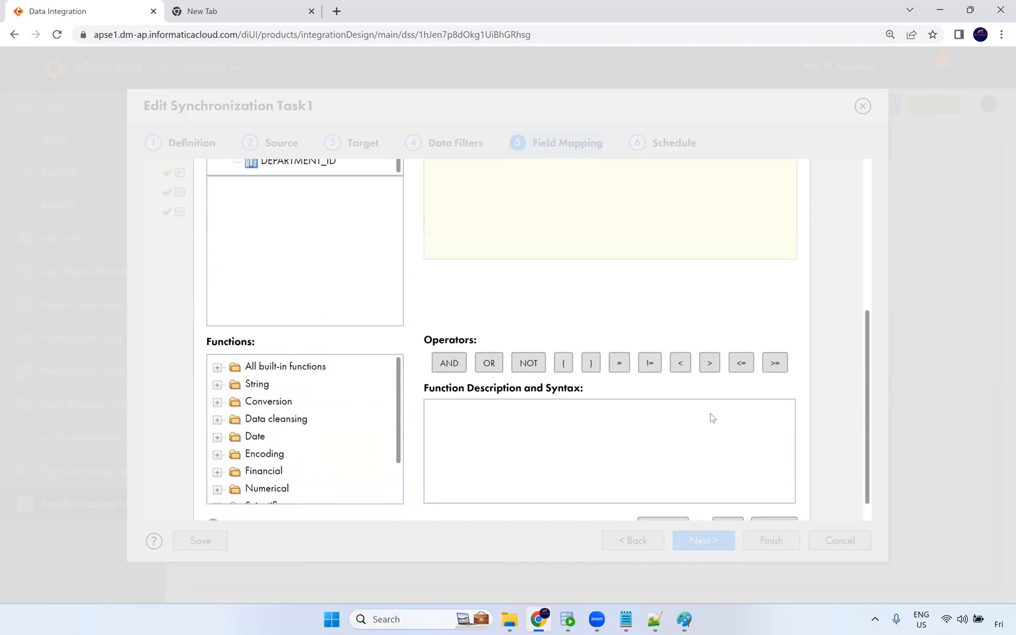
scroll(711, 417, "up", 5)
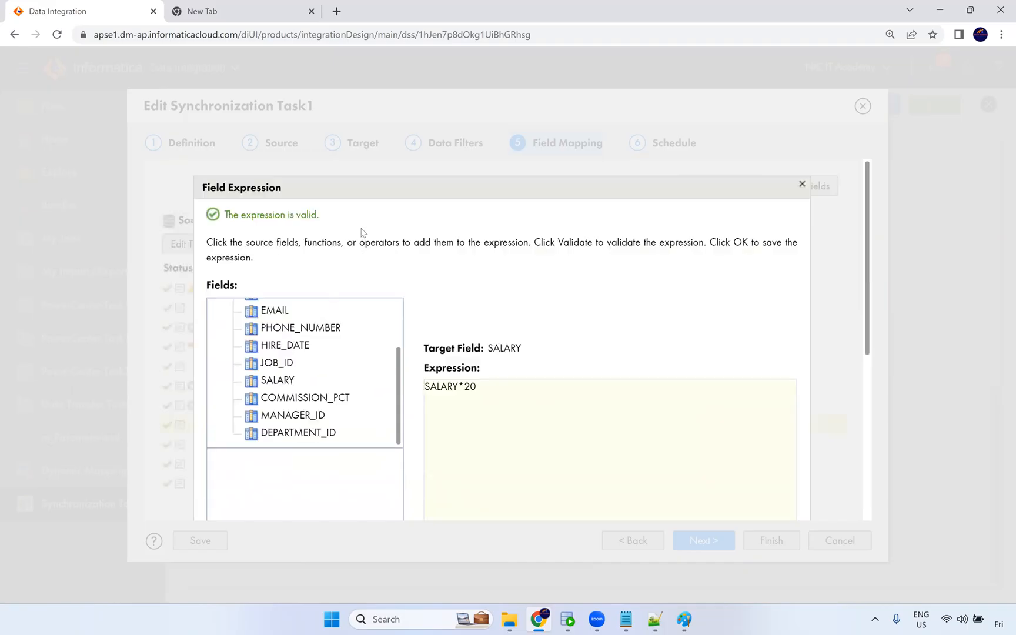
scroll(483, 377, "down", 3)
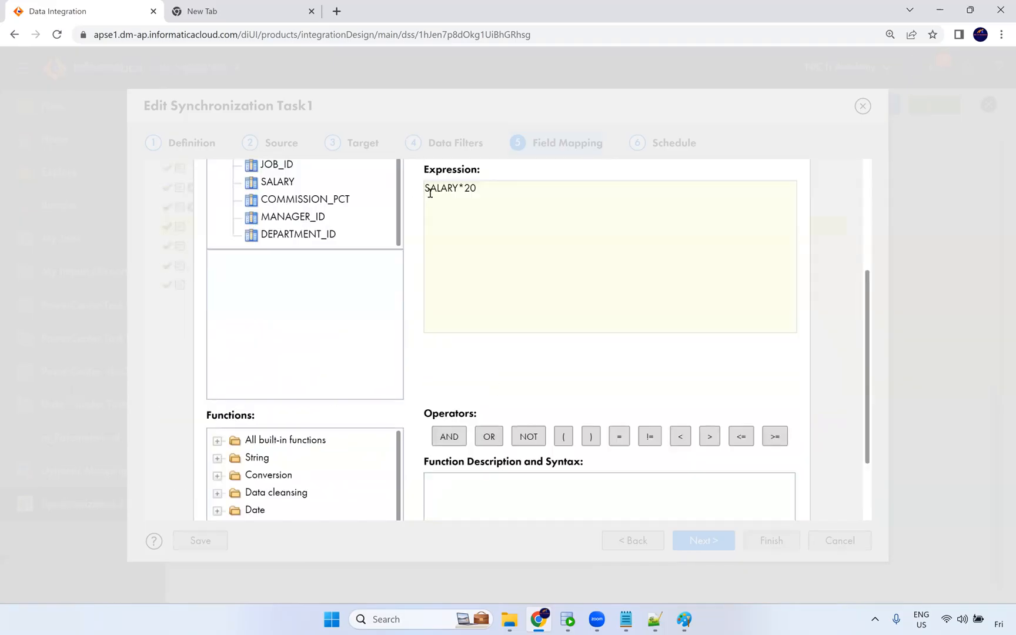
scroll(583, 344, "down", 2)
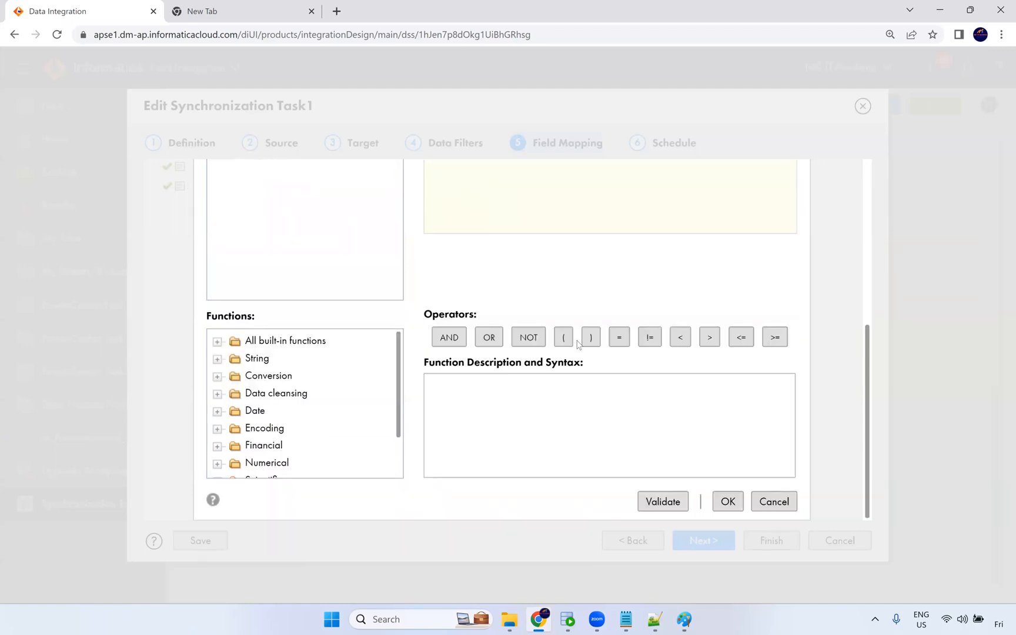
left_click(762, 502)
Exit the Synchronization Task1 editor without saving the changes.
scroll(667, 247, "up", 2)
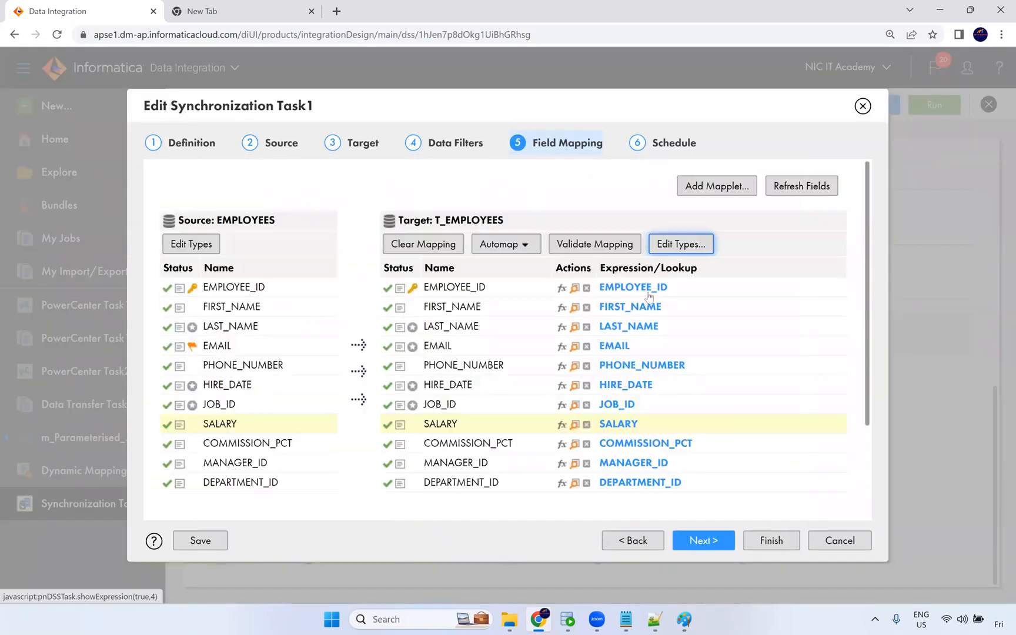
left_click(831, 542)
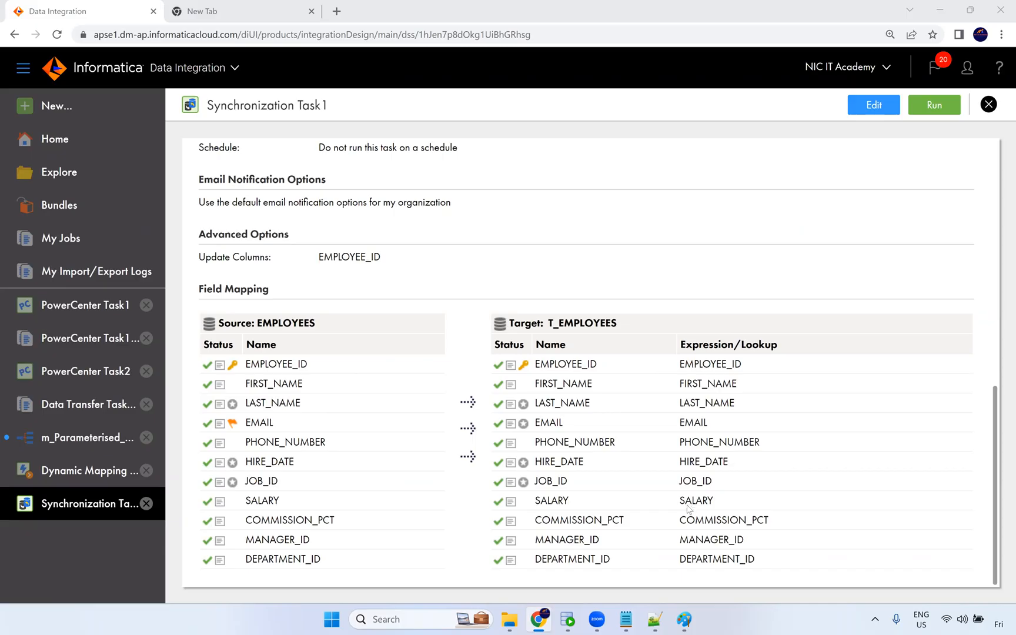
left_click(82, 207)
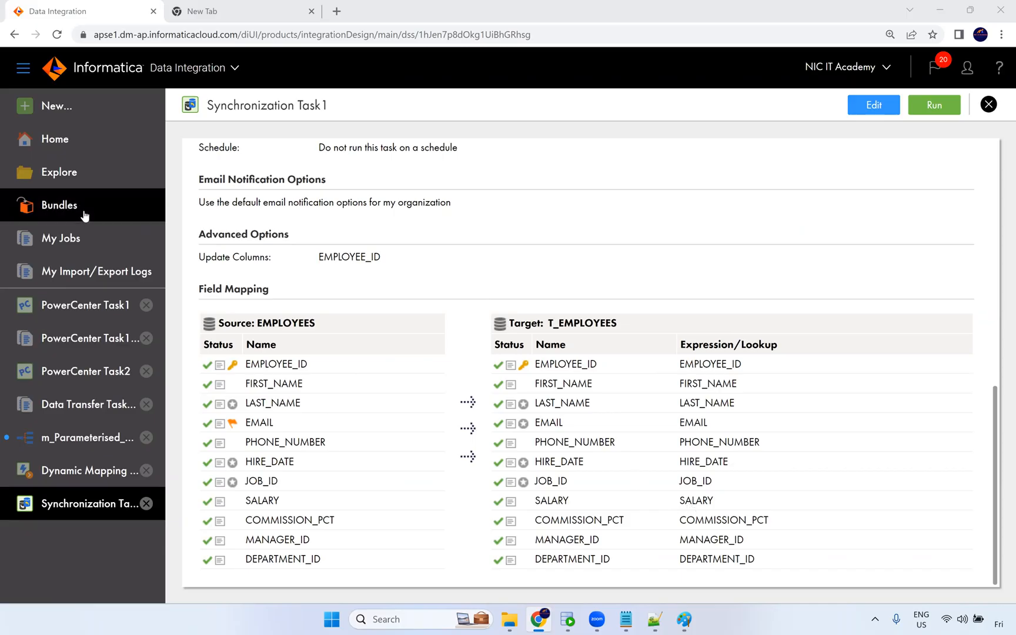
left_click(77, 174)
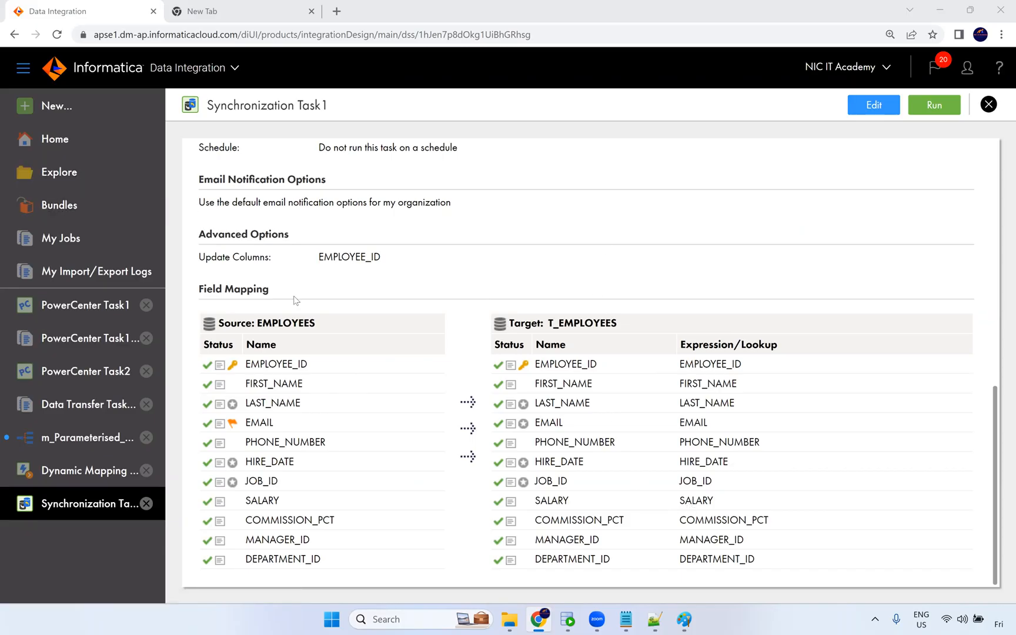
Browse the task types in the New Asset dialog, cancel it, and close the Synchronization Task1 tab.
left_click(56, 106)
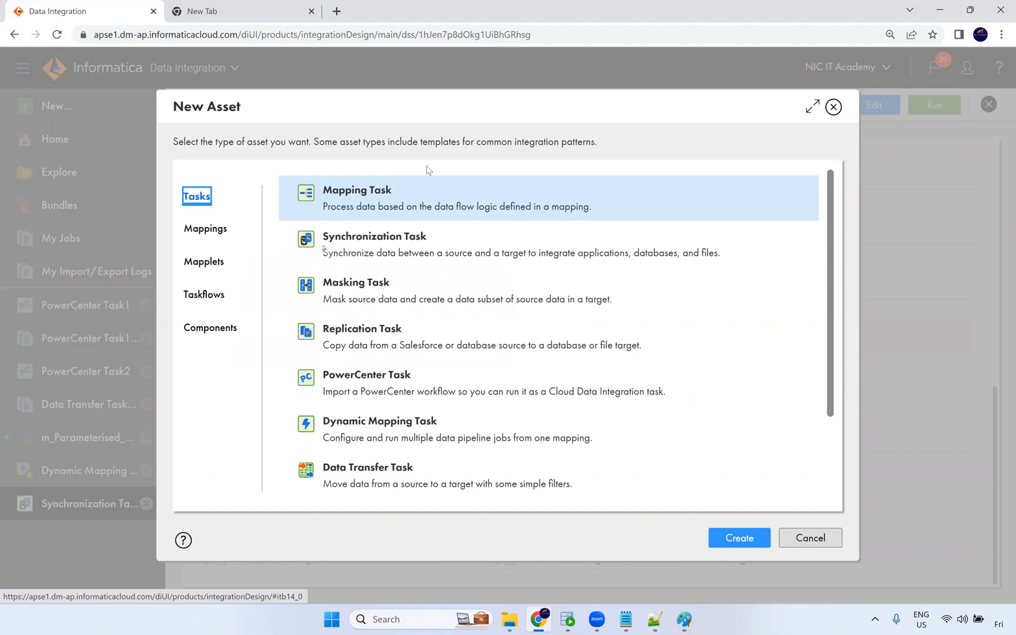
scroll(427, 368, "down", 3)
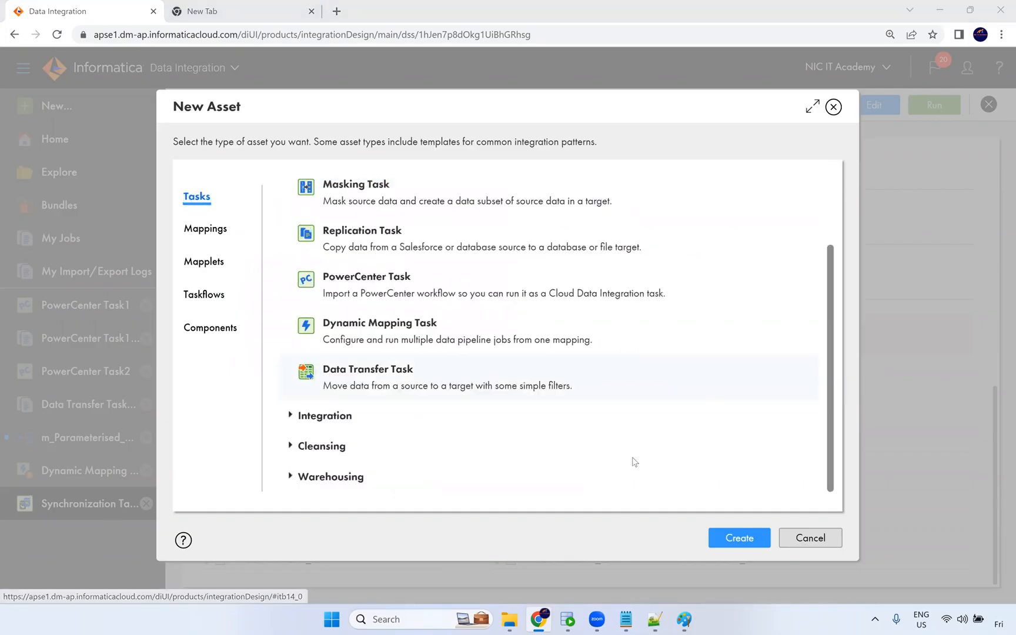
left_click(806, 537)
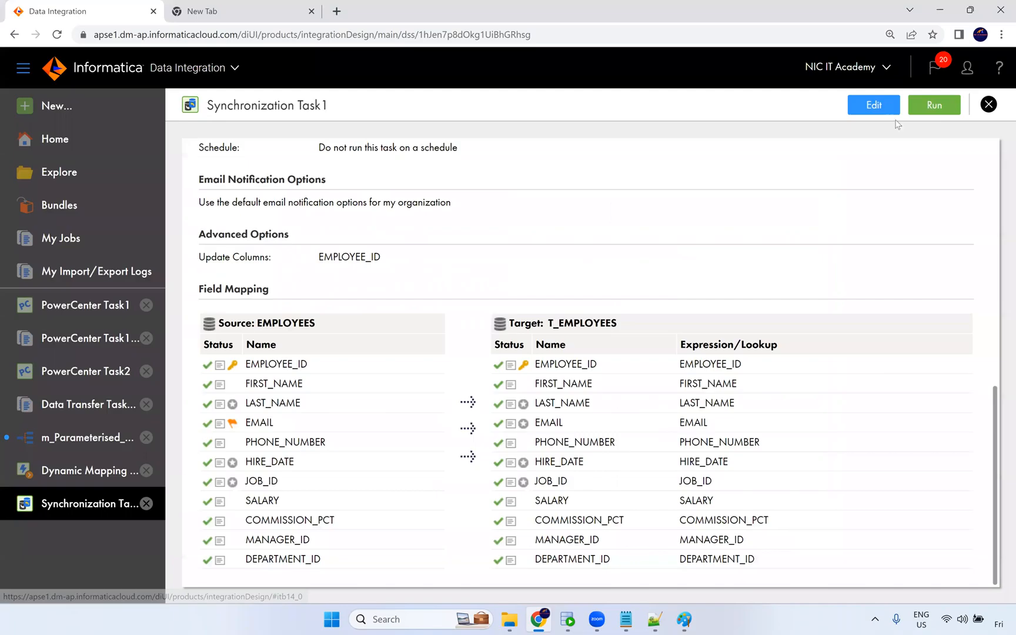
left_click(989, 105)
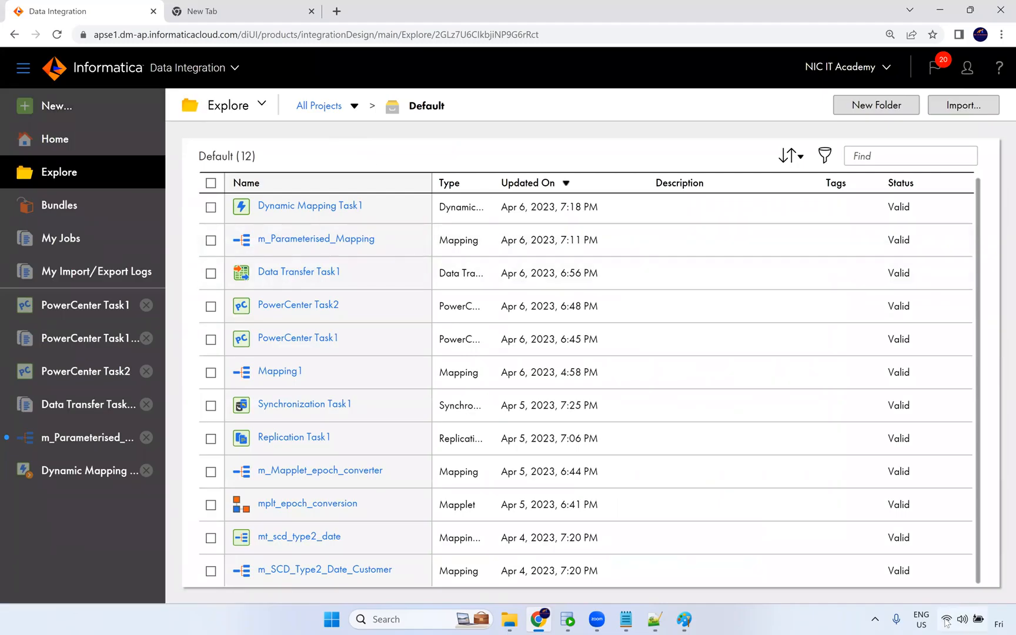
left_click(1000, 623)
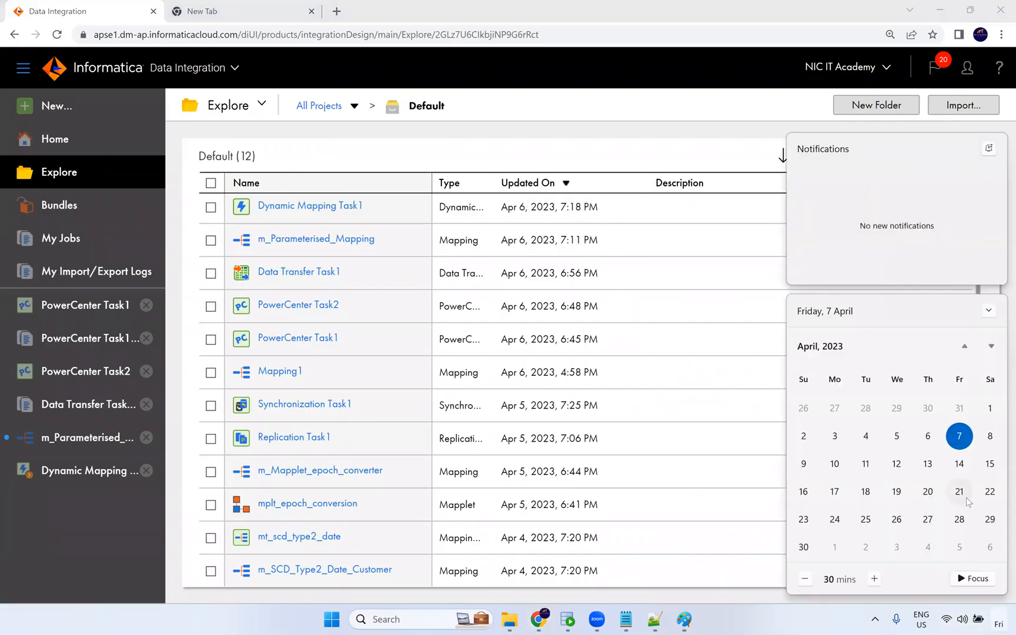
left_click(961, 467)
left_click(840, 466)
left_click(866, 466)
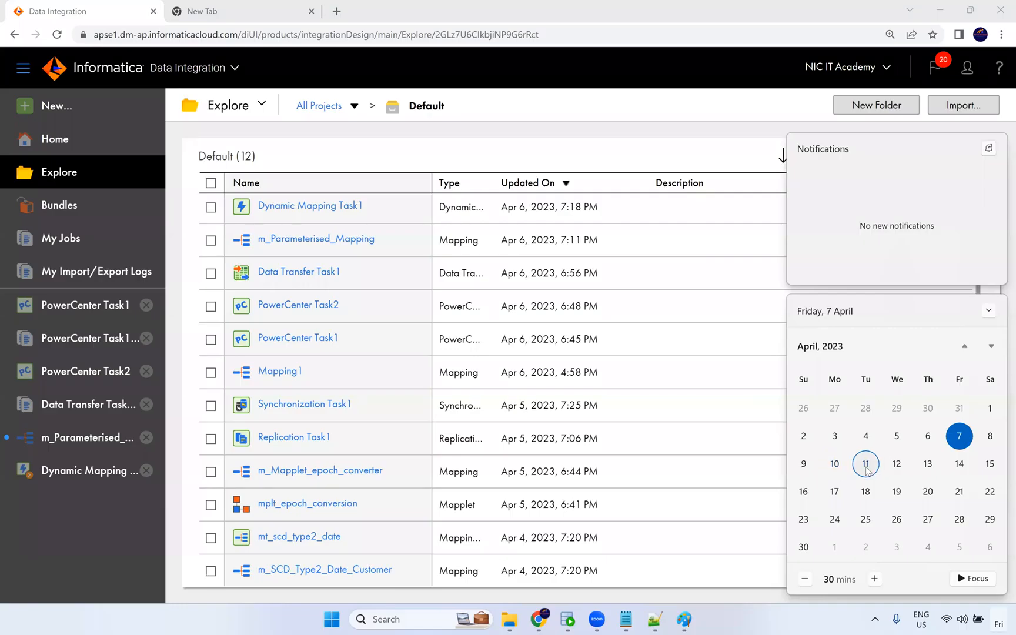
left_click(897, 466)
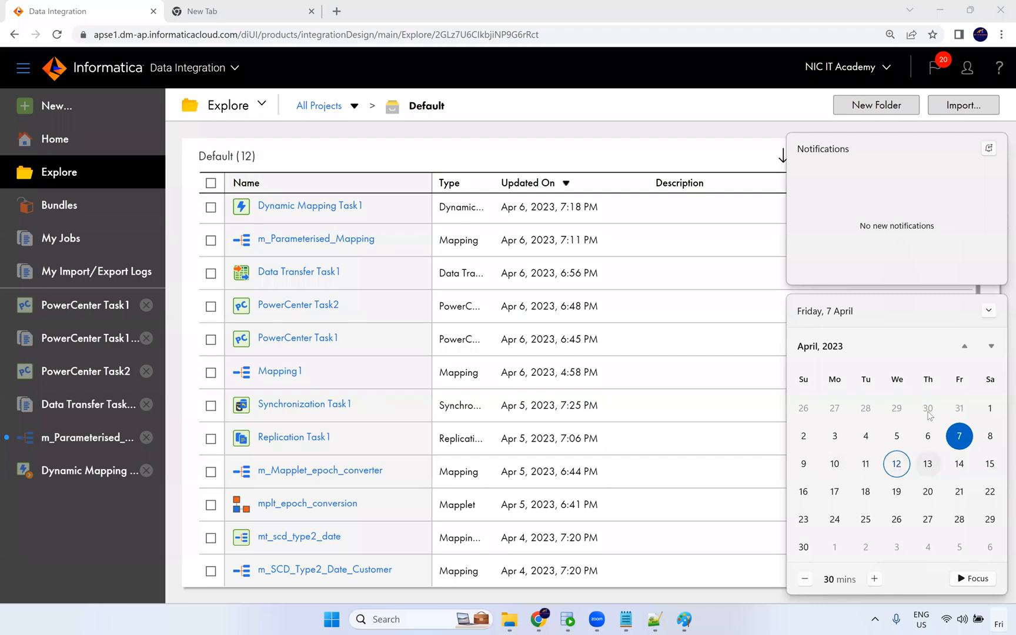
left_click(928, 469)
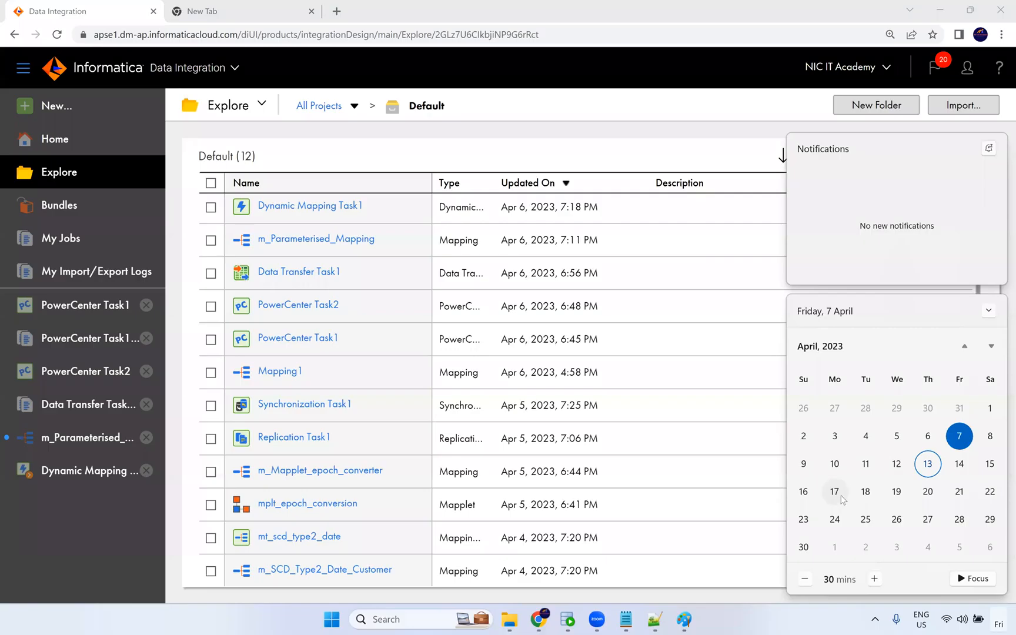
left_click(702, 161)
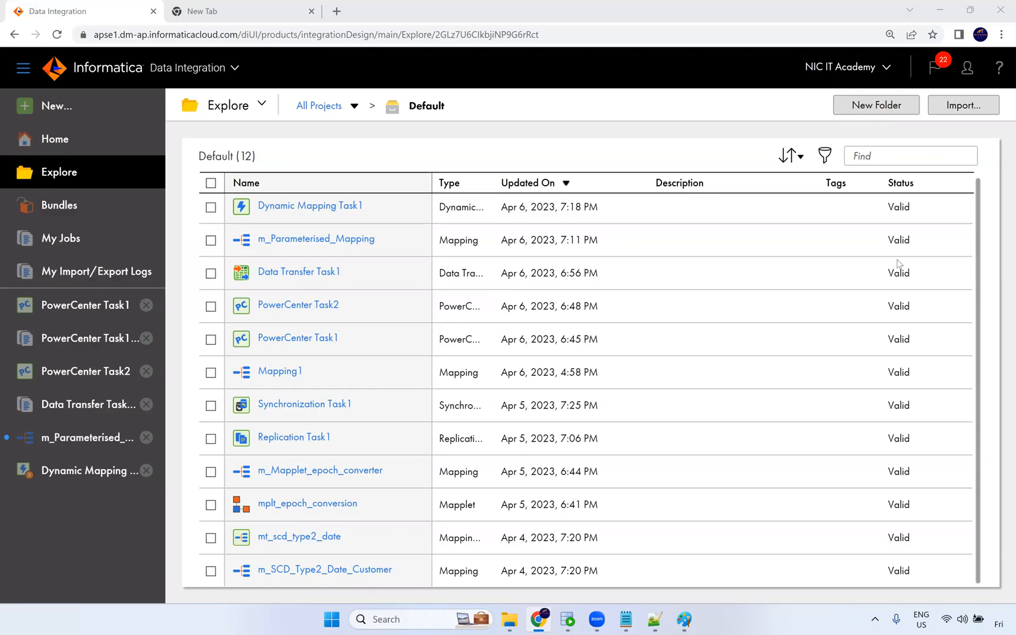
Switch to Paint and close the untitled diagram without saving it.
mouse_move(892, 204)
mouse_move(567, 619)
left_click(687, 621)
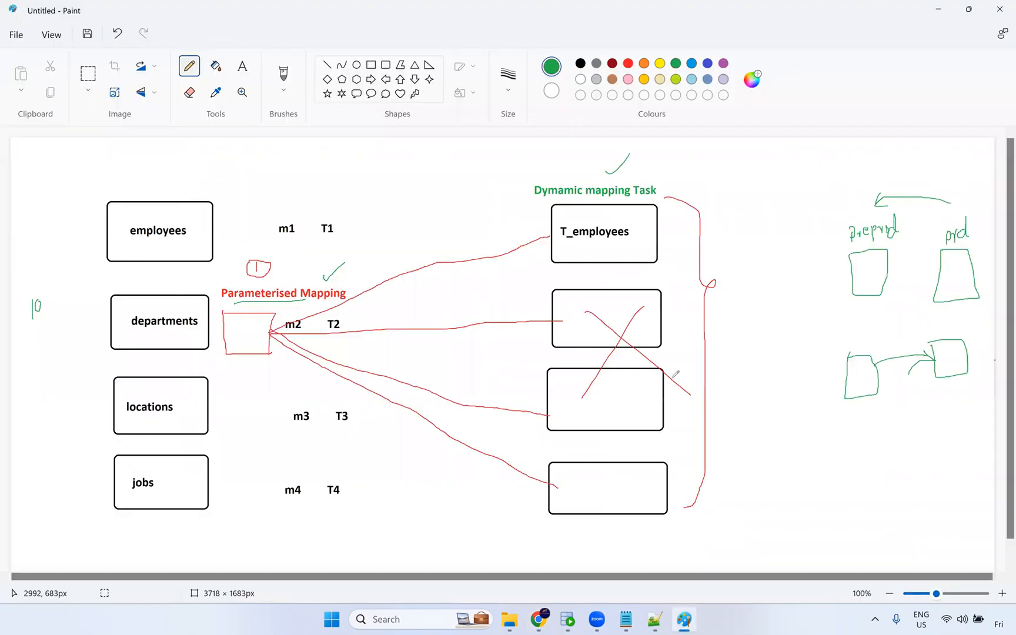
left_click(1000, 11)
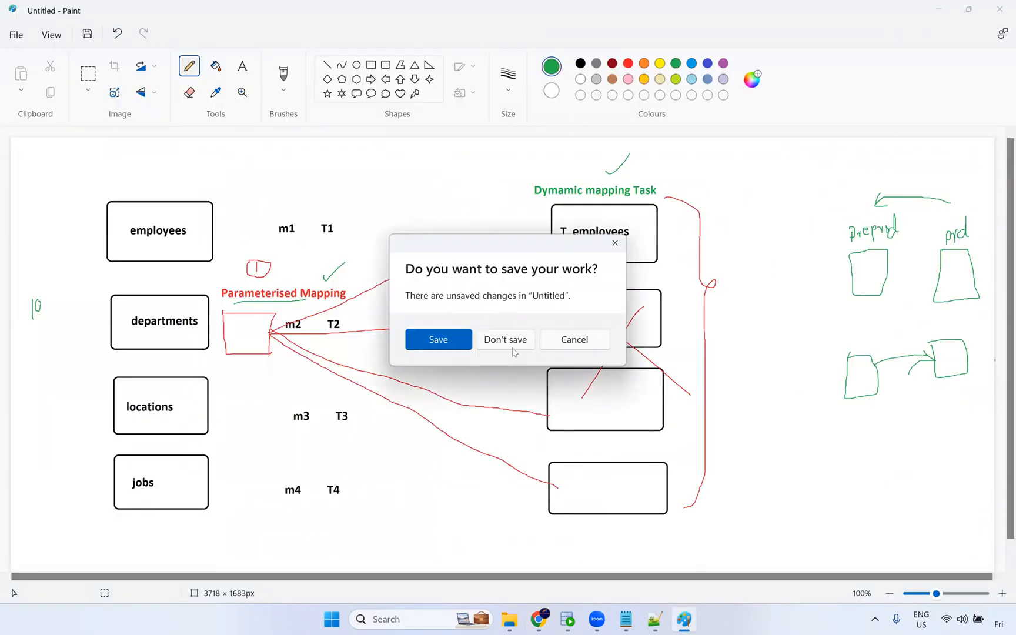
left_click(514, 343)
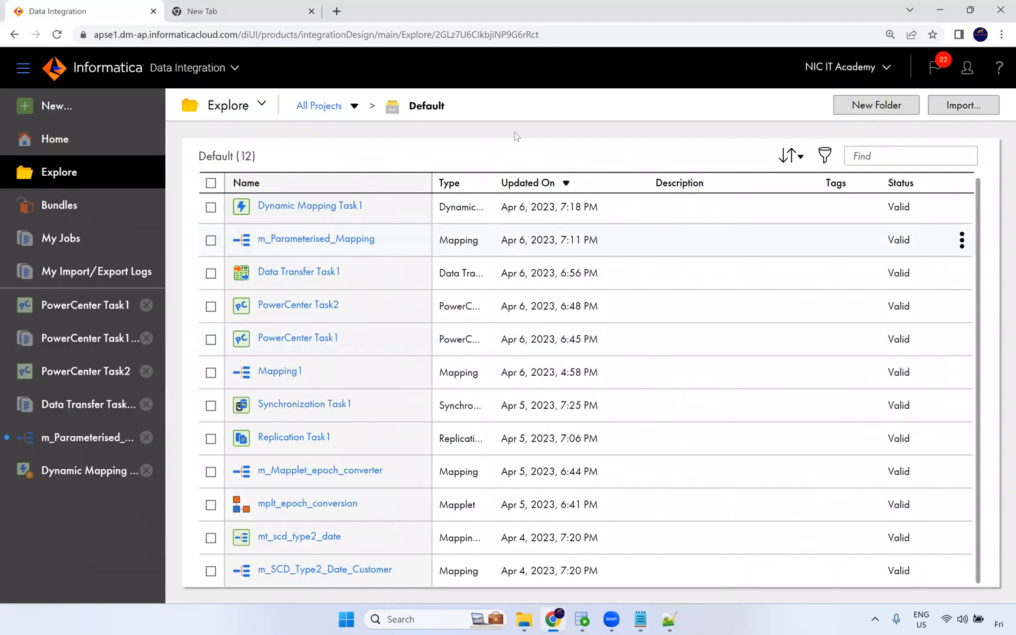